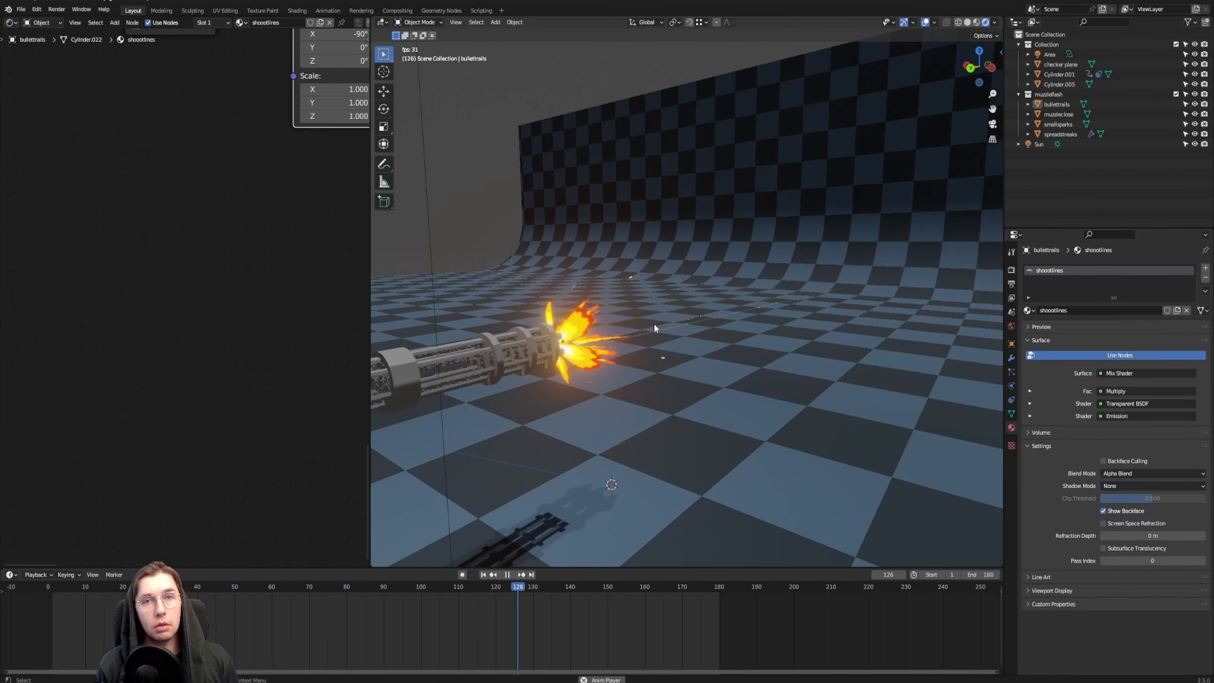
# Examine the playing minigun animation's muzzle flash, sparks and bullet trails from several angles and distances
pyautogui.moveTo(647, 309); pyautogui.dragTo(767, 317, button='middle')
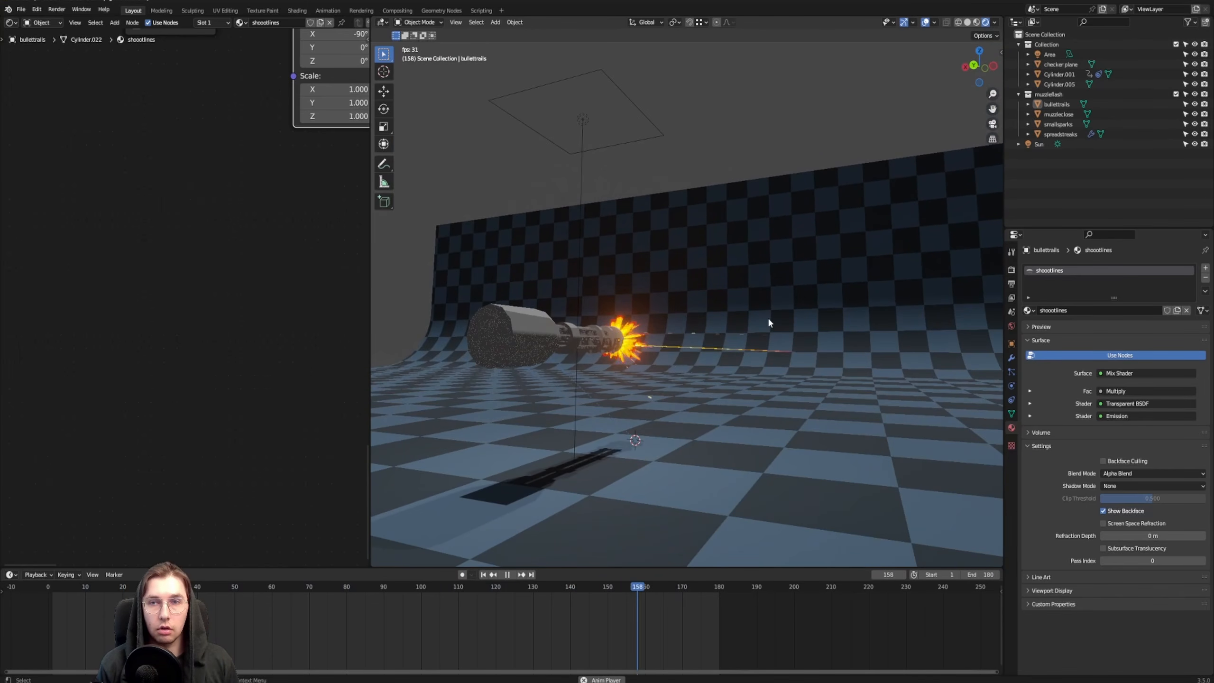
pyautogui.scroll(4, 780, 315)
pyautogui.scroll(3, 684, 341)
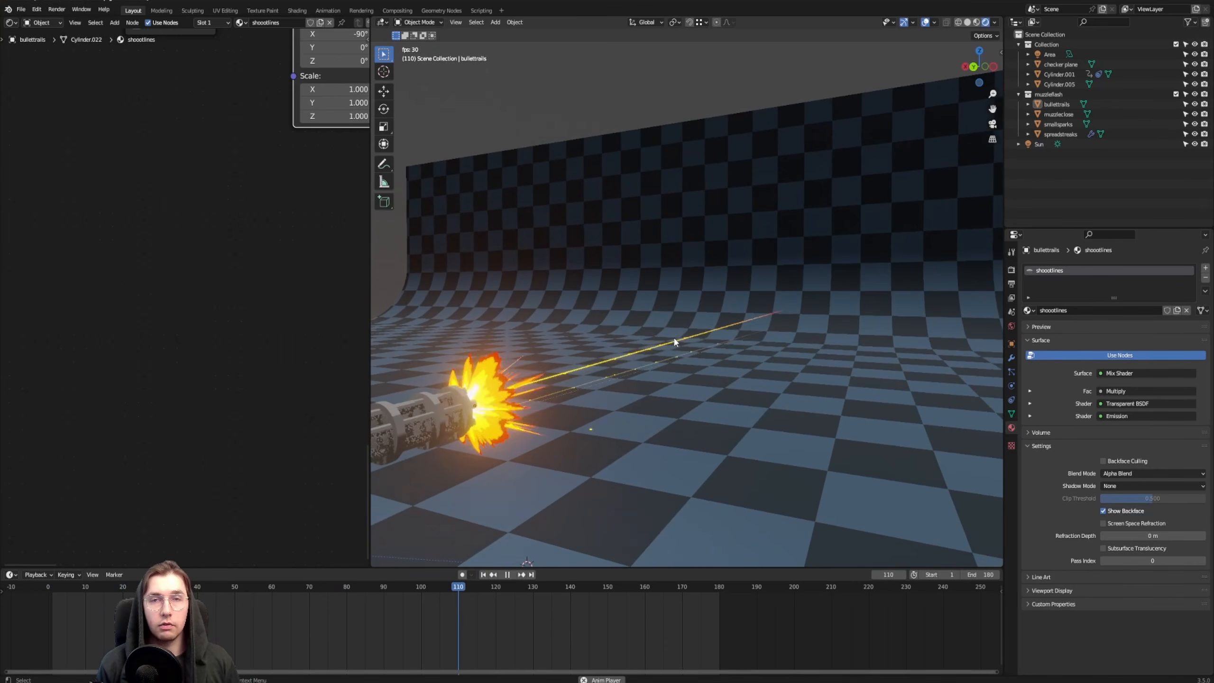
pyautogui.scroll(-3, 673, 336)
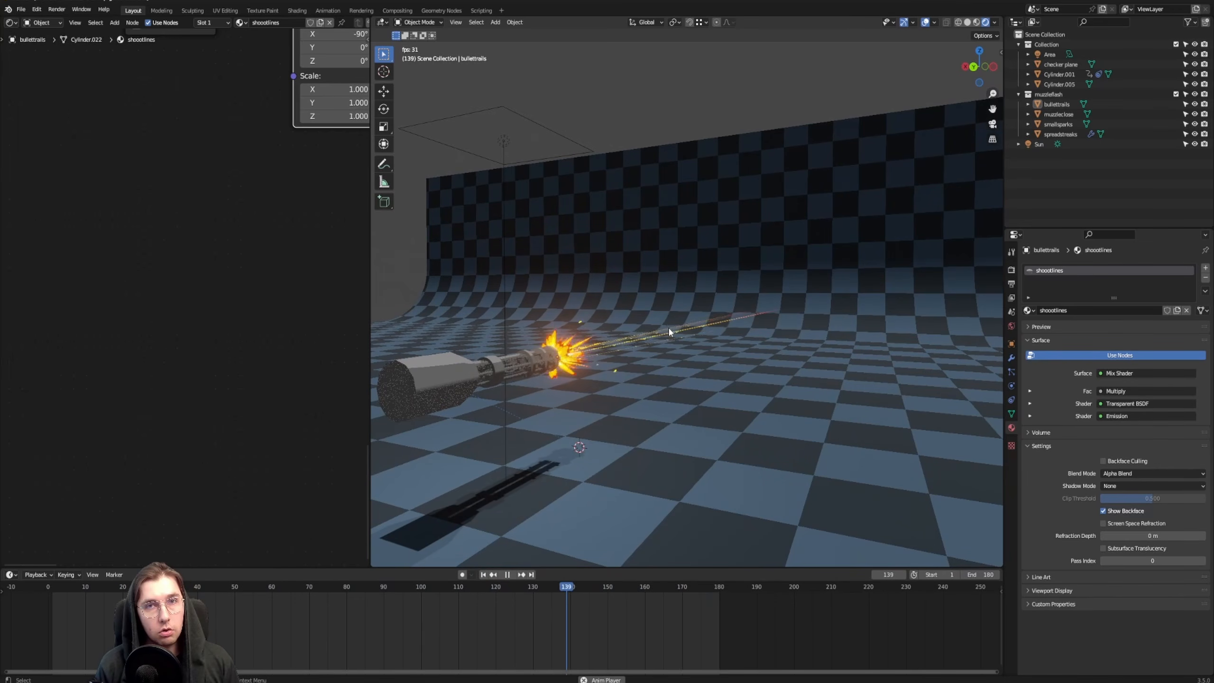
pyautogui.moveTo(677, 315); pyautogui.dragTo(657, 276, button='middle')
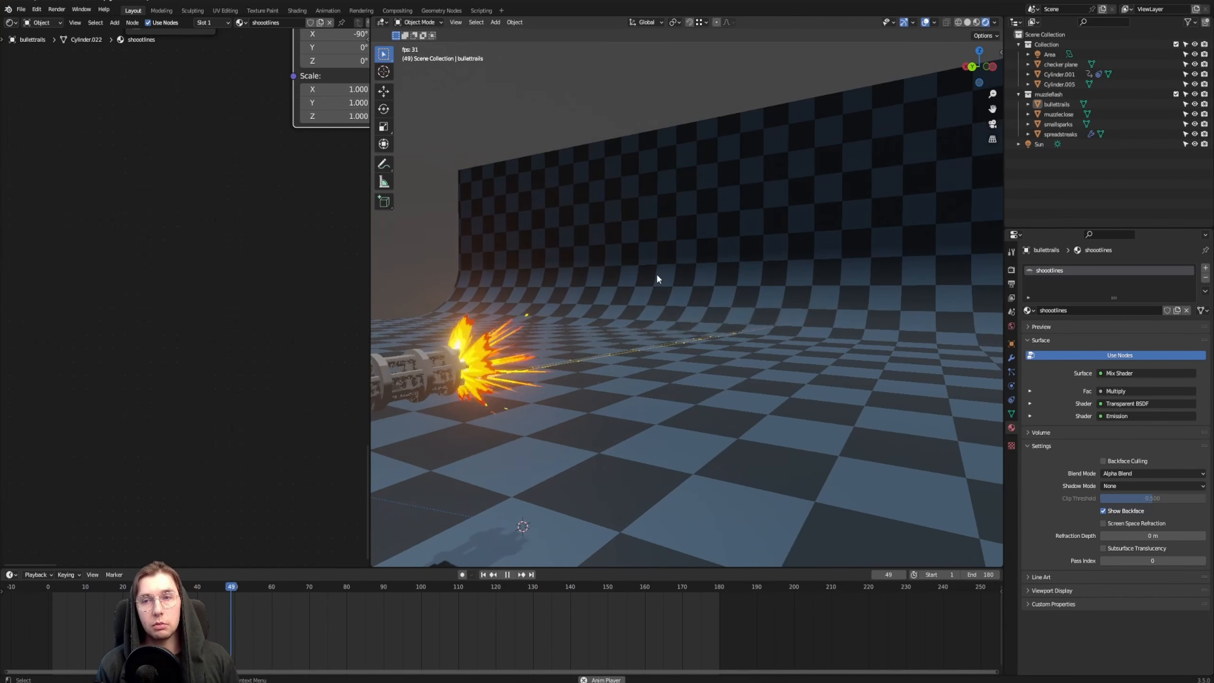
pyautogui.moveTo(657, 272); pyautogui.dragTo(535, 323, button='middle')
pyautogui.click(557, 323)
pyautogui.scroll(-1, 621, 344)
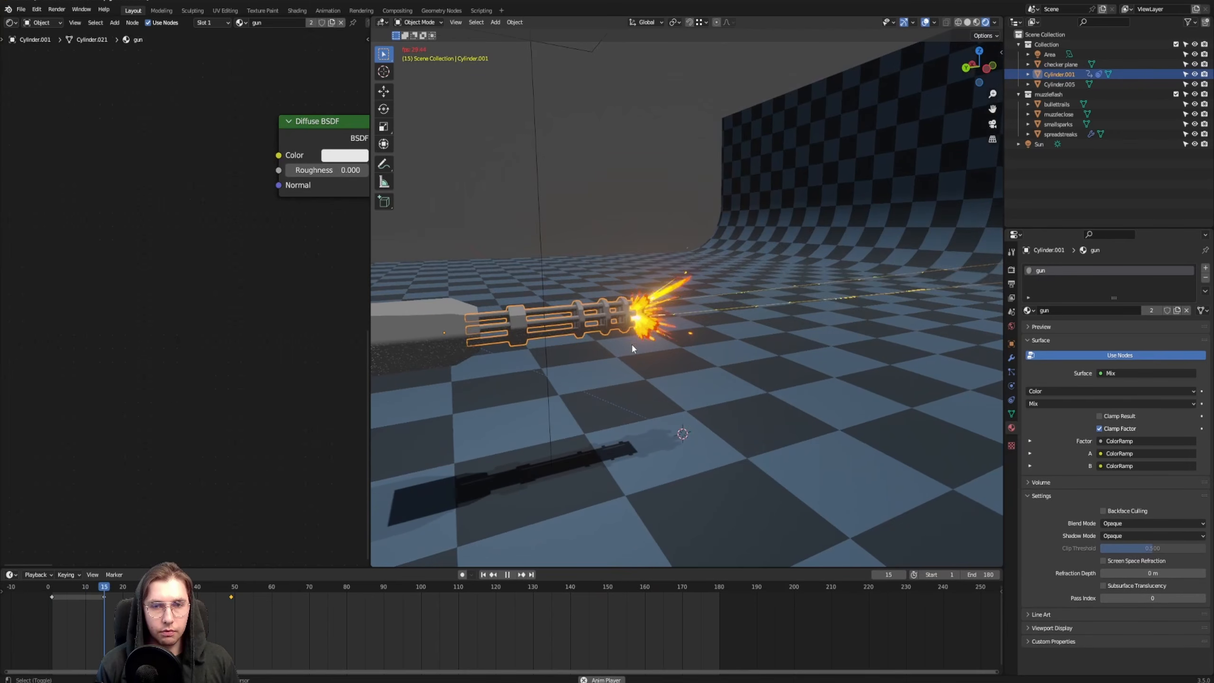
pyautogui.hotkey('alt', 'a')
pyautogui.moveTo(611, 320); pyautogui.dragTo(780, 352, button='middle')
pyautogui.scroll(2, 601, 331)
pyautogui.moveTo(686, 371); pyautogui.dragTo(669, 378, button='middle')
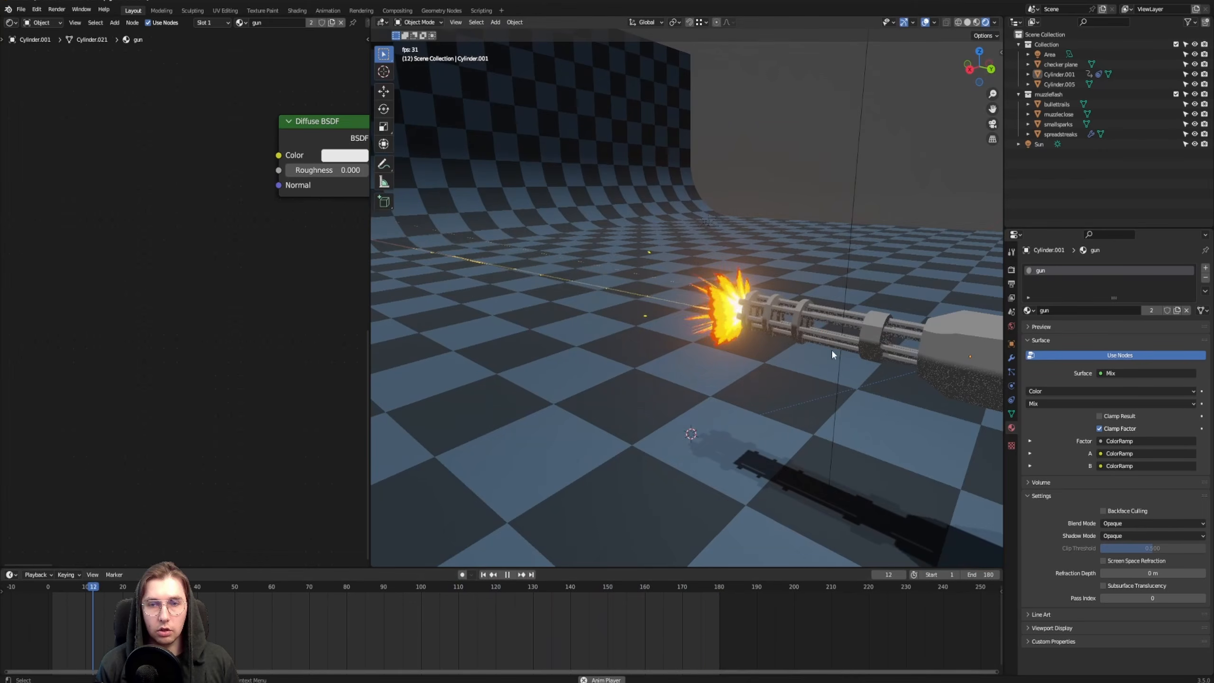
pyautogui.moveTo(802, 320); pyautogui.dragTo(757, 282, button='middle')
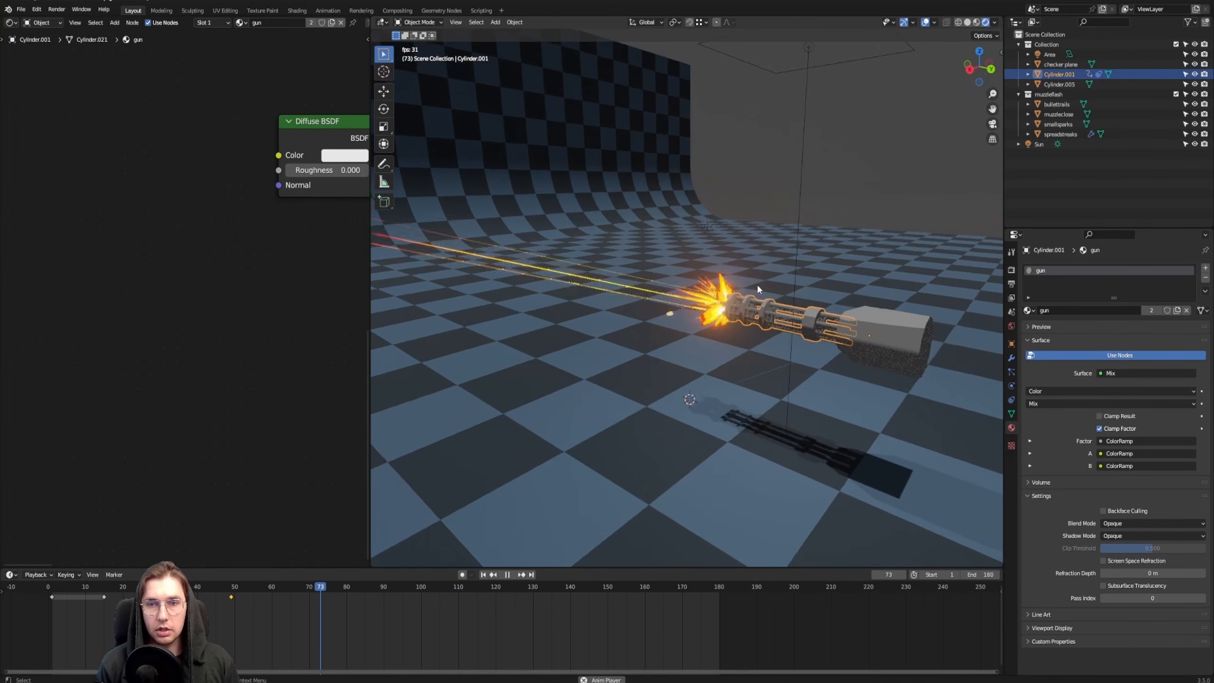
# Pause the animation playback and inspect the muzzle flash at the end of the gun barrels
pyautogui.click(674, 307)
pyautogui.press('space')
pyautogui.moveTo(686, 256)
pyautogui.mouseDown(button='middle')
pyautogui.moveTo(746, 247)
pyautogui.moveTo(685, 243)
pyautogui.mouseUp(button='middle')
pyautogui.scroll(2, 685, 243)
pyautogui.click(793, 269)
pyautogui.moveTo(808, 282)
pyautogui.mouseDown(button='middle')
pyautogui.moveTo(784, 269)
pyautogui.moveTo(807, 268)
pyautogui.mouseUp(button='middle')
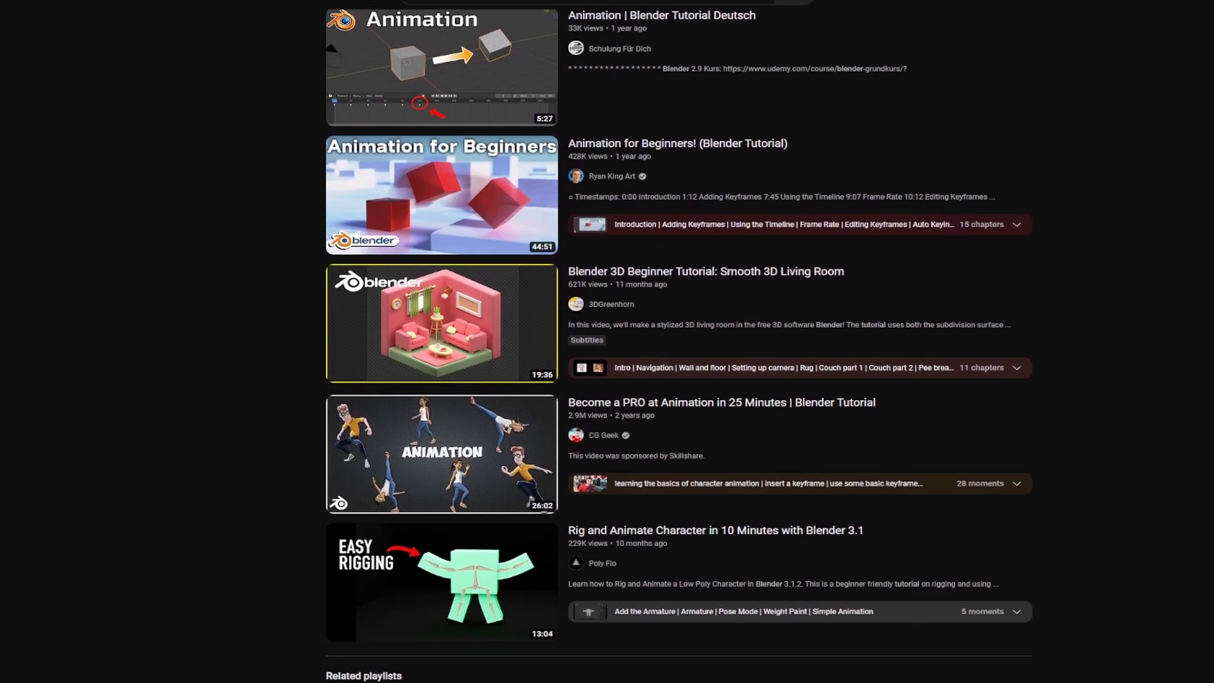
# Switch to YouTube and browse the Blender animation tutorial results and related playlists
pyautogui.scroll(-2, 678, 344)
pyautogui.scroll(-10, 679, 344)
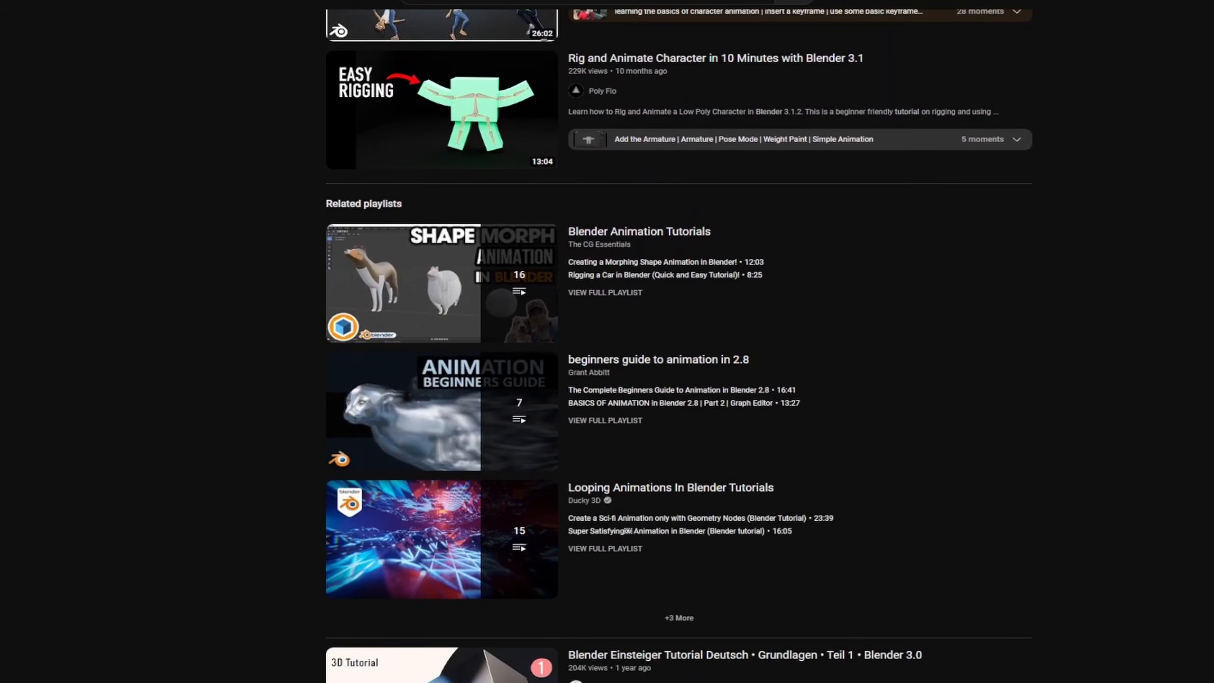
pyautogui.scroll(-12, 679, 344)
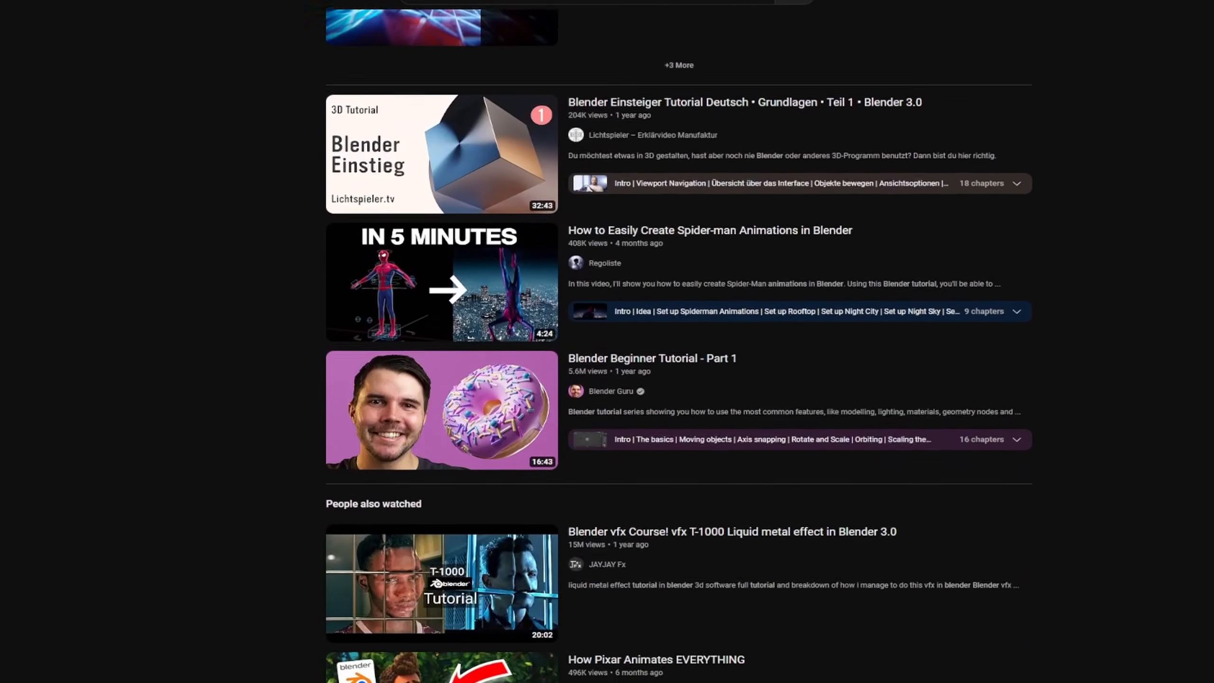
pyautogui.scroll(-12, 679, 344)
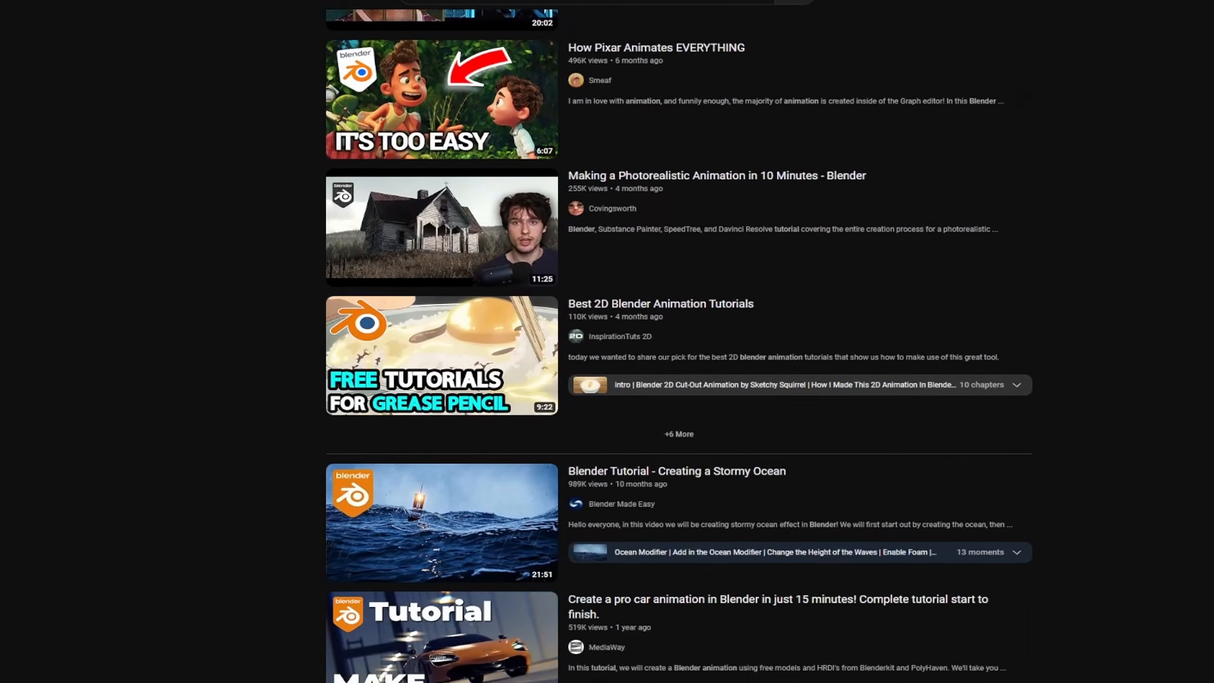
pyautogui.scroll(-3, 679, 345)
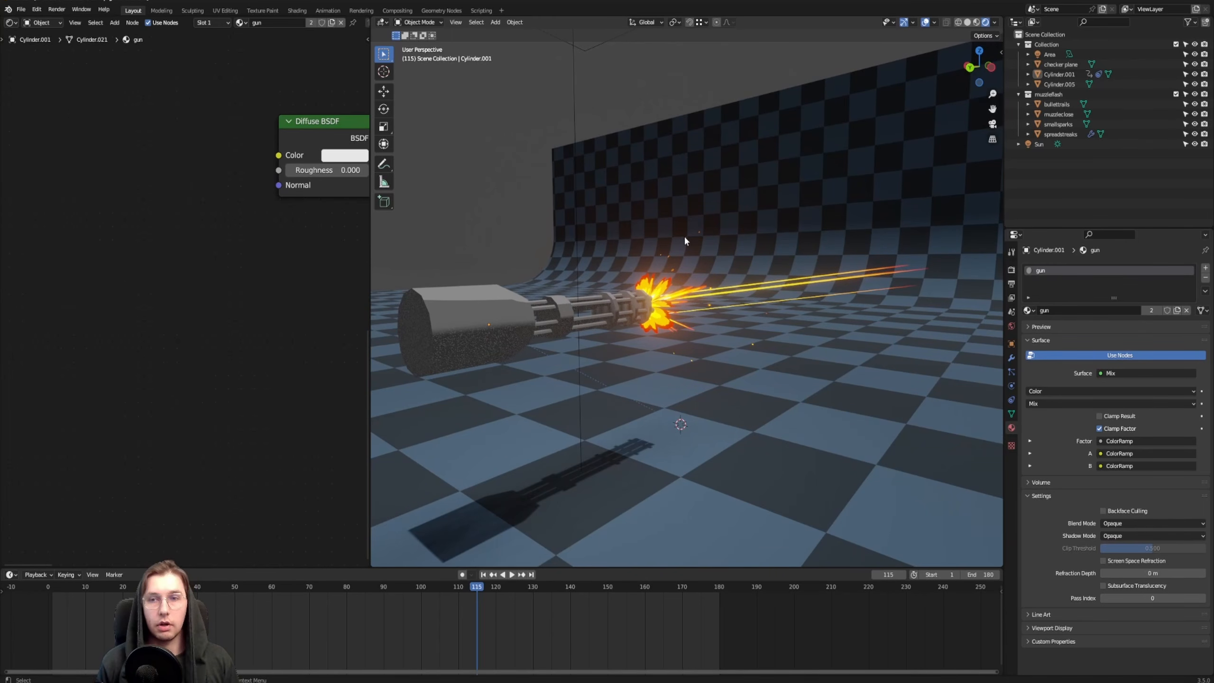
pyautogui.scroll(3, 671, 287)
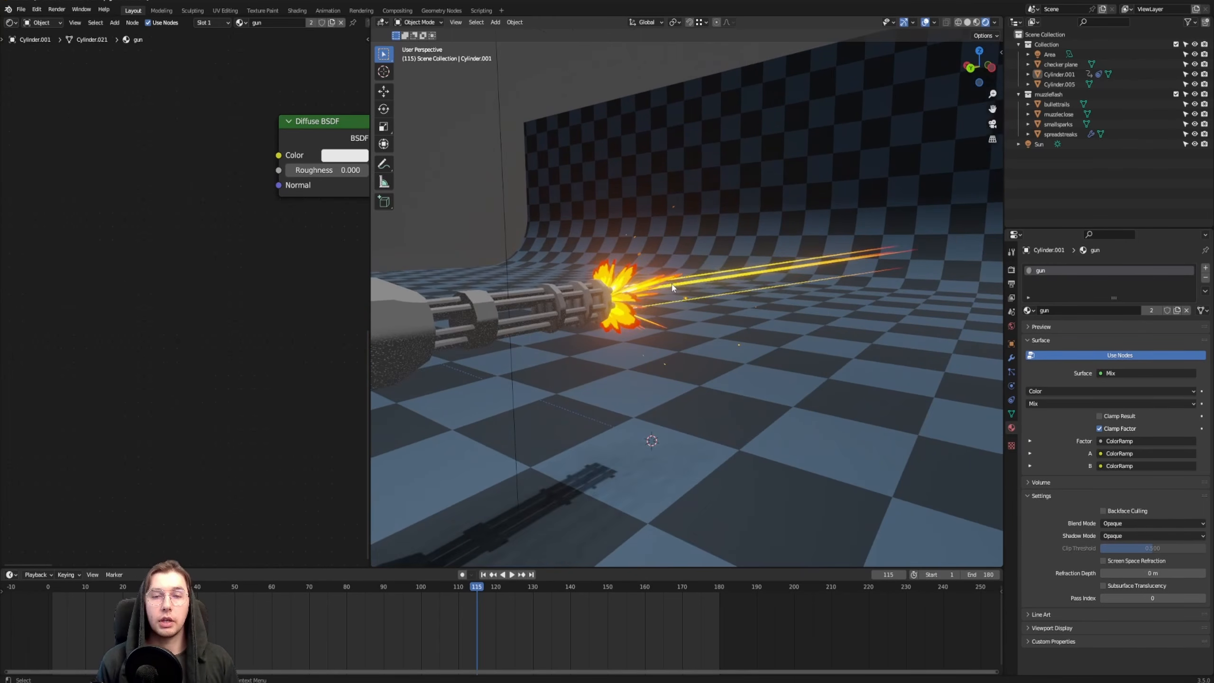
pyautogui.moveTo(689, 289); pyautogui.dragTo(707, 314, button='middle')
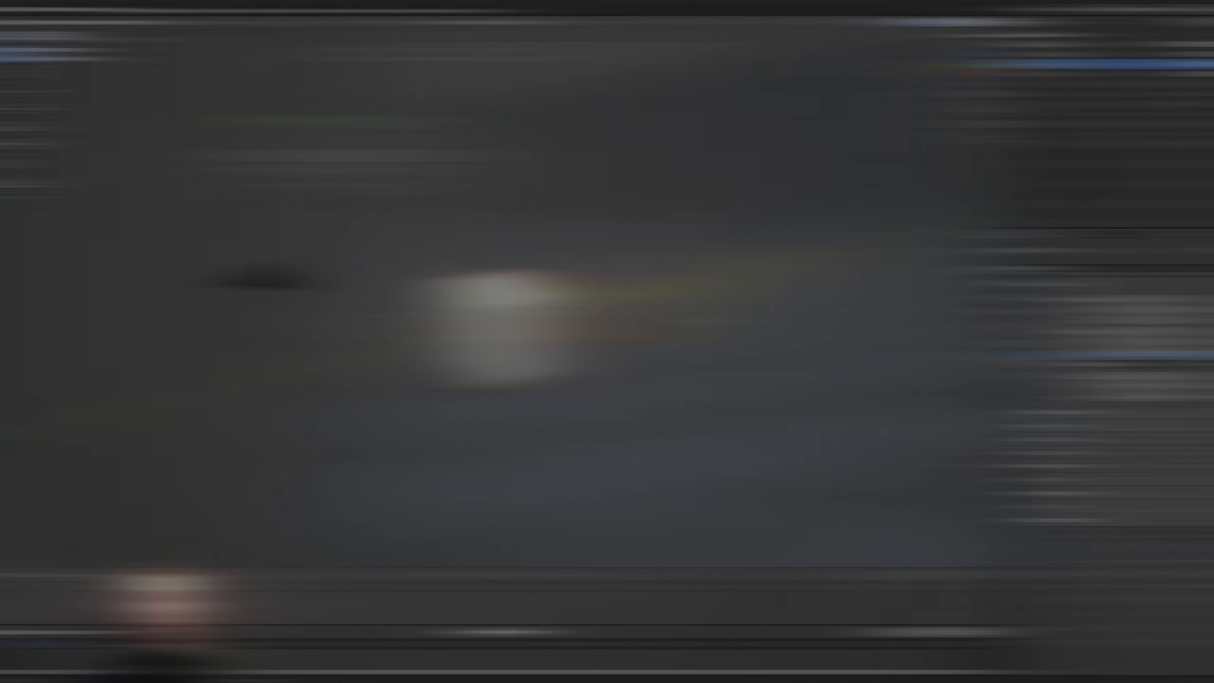
# Delete the default camera, cube and light from the new scene
pyautogui.press('x')
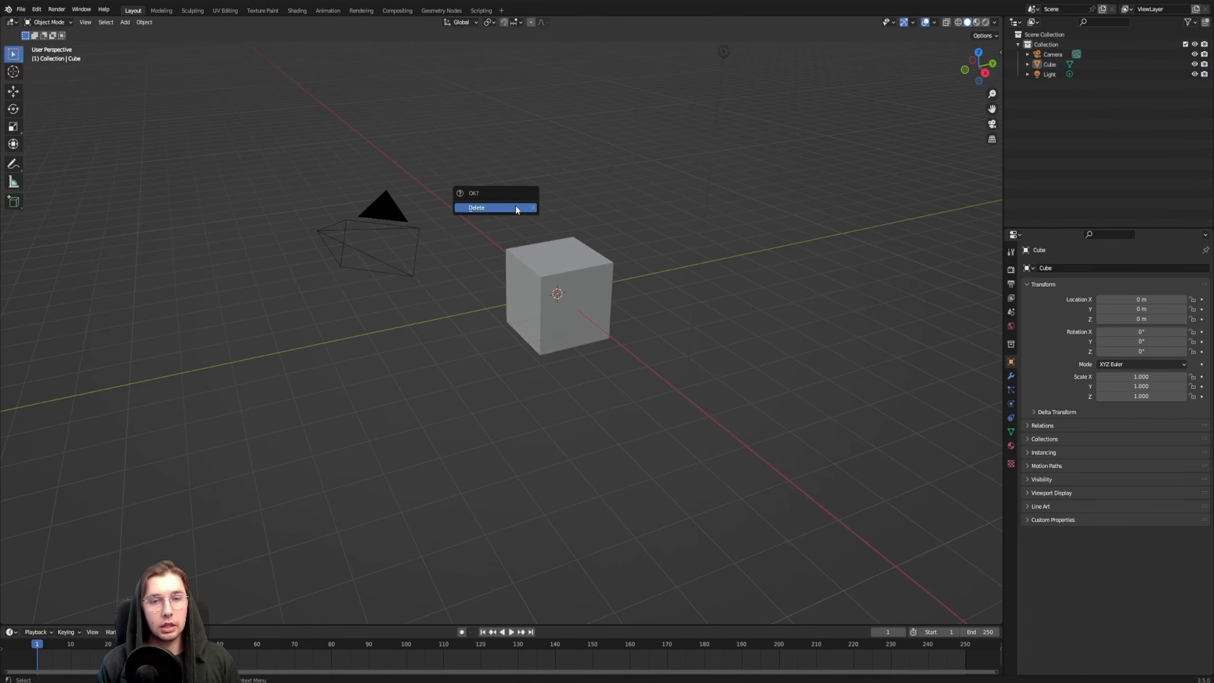
pyautogui.press('a')
pyautogui.press('x')
pyautogui.click(586, 201)
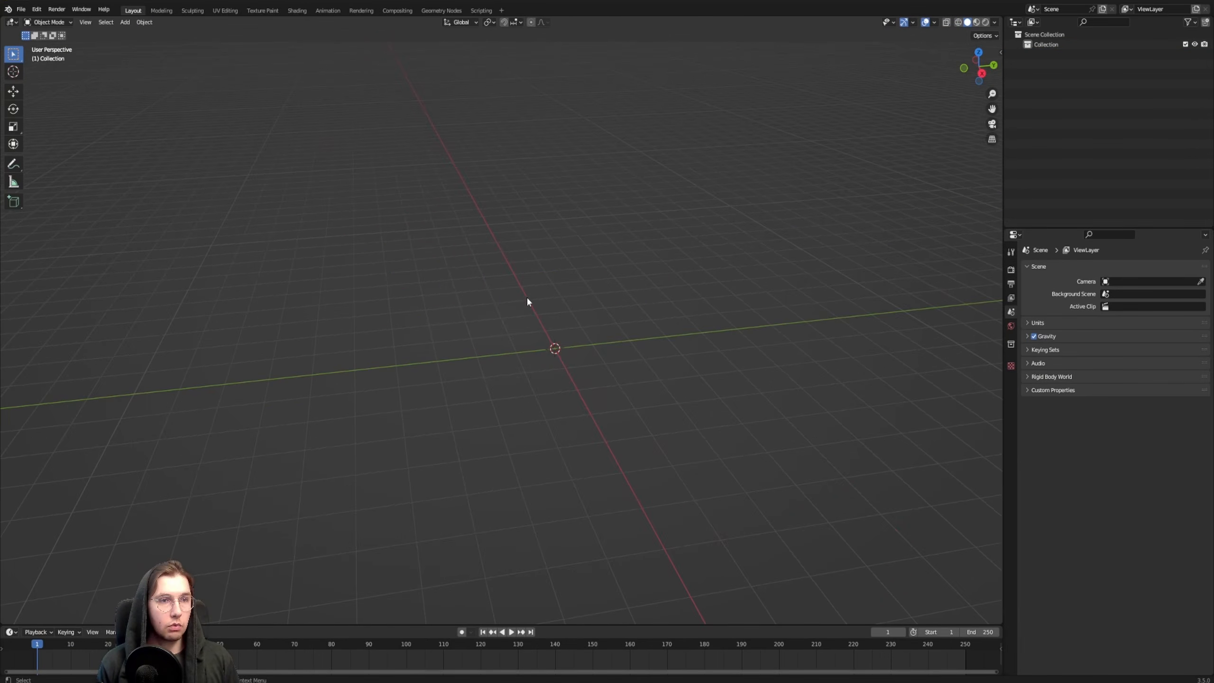
# Add a cylinder mesh at the scene origin
pyautogui.moveTo(528, 301); pyautogui.dragTo(473, 270, button='middle')
pyautogui.hotkey('shift', 'a')
pyautogui.moveTo(475, 271)
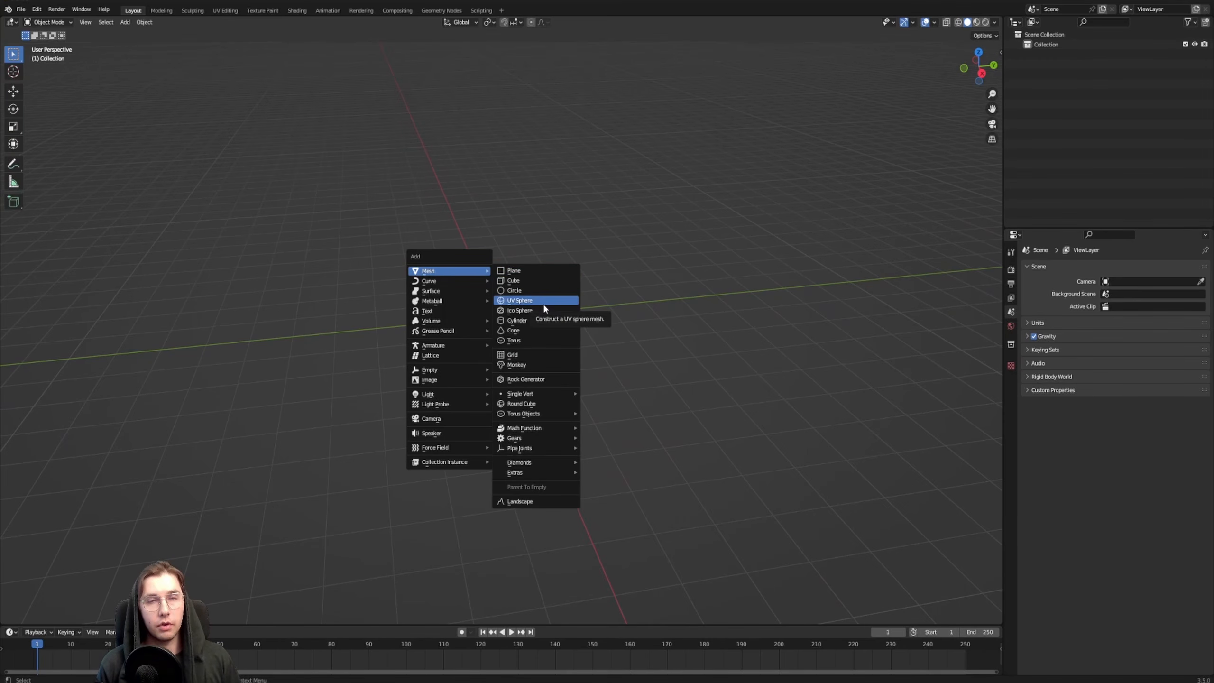
pyautogui.click(542, 322)
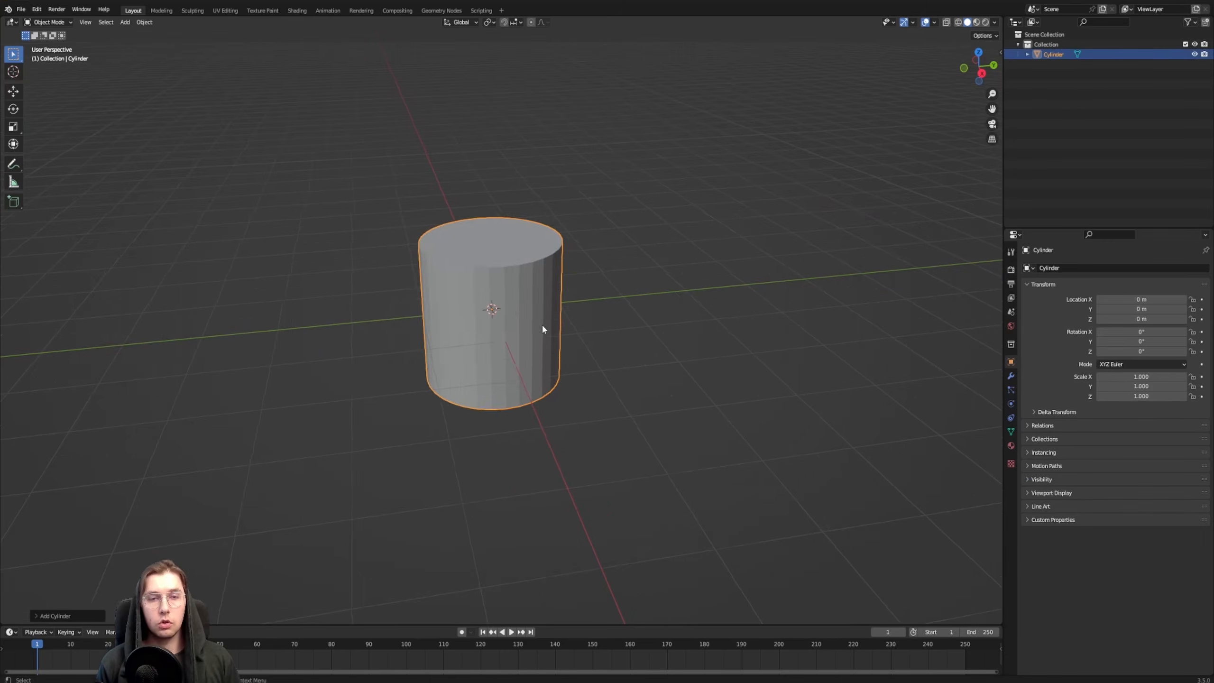
# Rotate the cylinder 90° in the side view and flatten it along Y into a disc with a local Z scale of about 0.198
pyautogui.press('KP_3')
pyautogui.write('r90')
pyautogui.press('Return')
pyautogui.moveTo(502, 304); pyautogui.dragTo(520, 311, button='middle')
pyautogui.scroll(-2, 519, 312)
pyautogui.scroll(2, 512, 314)
pyautogui.press('s')
pyautogui.press('y')
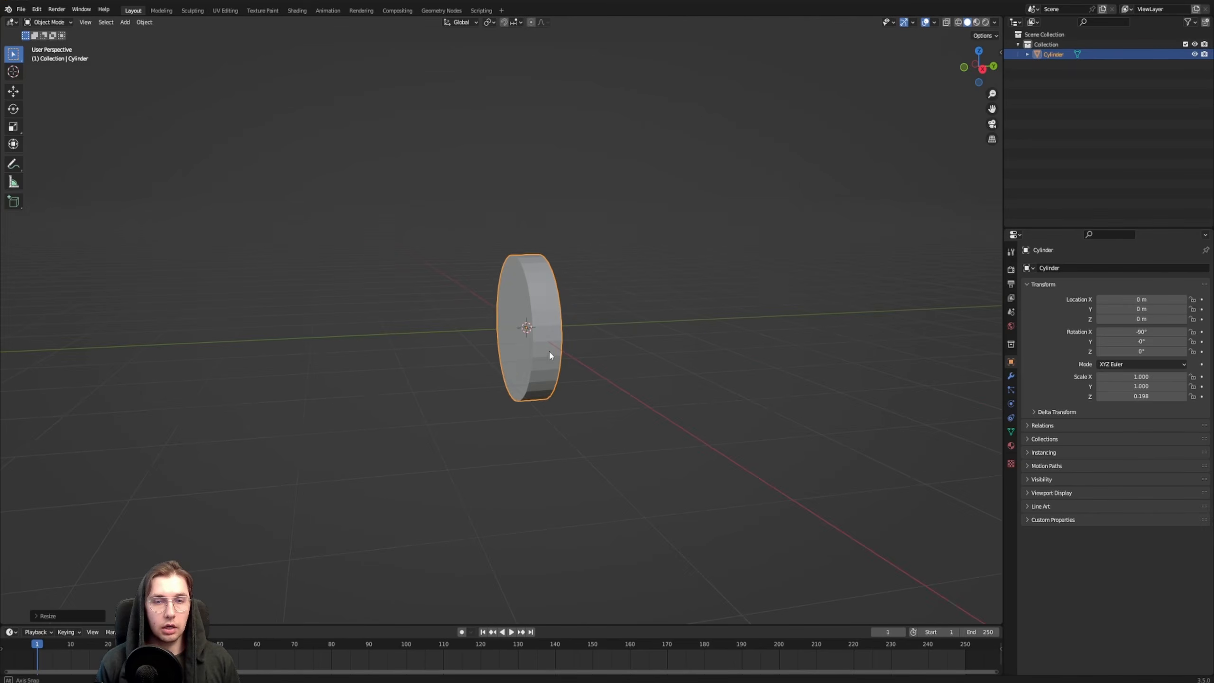
# Duplicate the flattened disc along the Y axis to make further barrel rings
pyautogui.hotkey('shift', 'd')
pyautogui.press('y')
pyautogui.hotkey('shift', 'd')
# Make another copy of the disc and scale it down to a narrow barrel with an X scale of about 0.122
pyautogui.hotkey('shift', 'a')
pyautogui.press('KP_1')
pyautogui.press('s')
pyautogui.click(584, 293)
pyautogui.moveTo(584, 293); pyautogui.dragTo(559, 275, button='middle')
# Lengthen the narrow barrel by moving its end geometry in Edit Mode using the wireframe display
pyautogui.press('Tab')
pyautogui.press('z')
pyautogui.click(484, 276)
pyautogui.press('g')
pyautogui.press('Tab')
pyautogui.press('z')
# Move the barrel up near the disc's upper rim in the front view, to a Z location of about 0.68 m
pyautogui.press('KP_1')
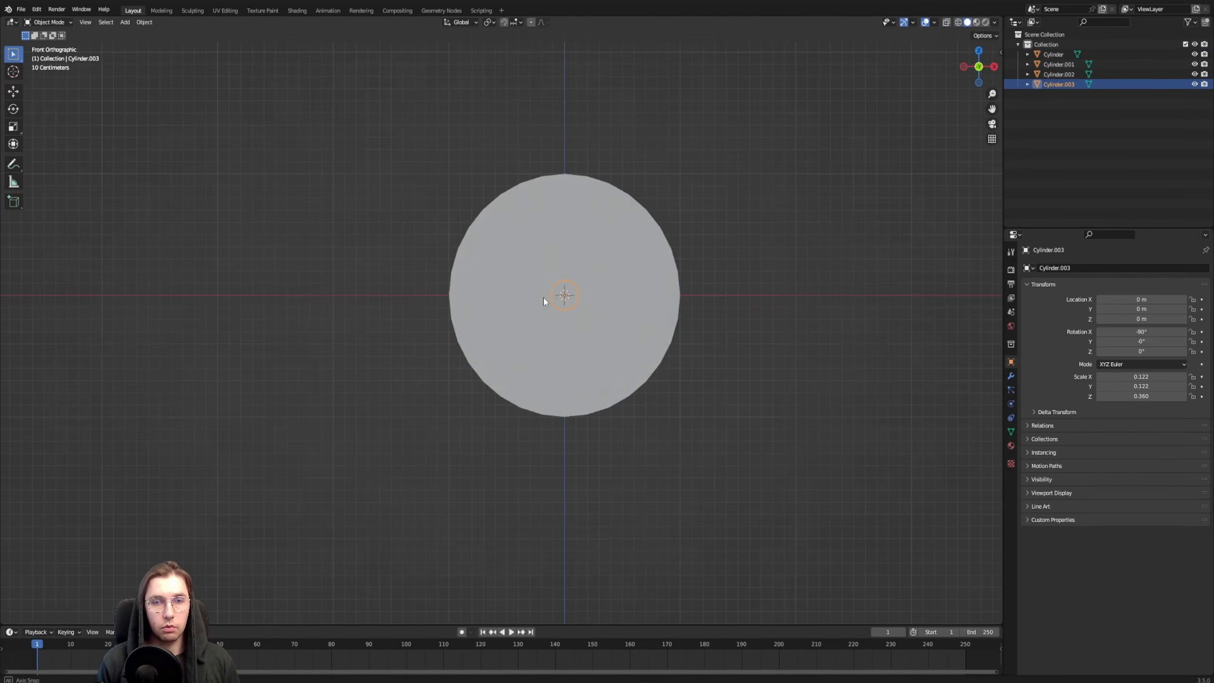
pyautogui.press('g')
pyautogui.click(621, 232)
pyautogui.moveTo(621, 231); pyautogui.dragTo(579, 248, button='middle')
# Inset the disc's front face to create an inner ring, and reselect the narrow barrel
pyautogui.press('Tab')
pyautogui.press('i')
pyautogui.click(765, 343)
pyautogui.press('Tab')
pyautogui.moveTo(765, 343); pyautogui.dragTo(793, 342, button='middle')
pyautogui.click(532, 216)
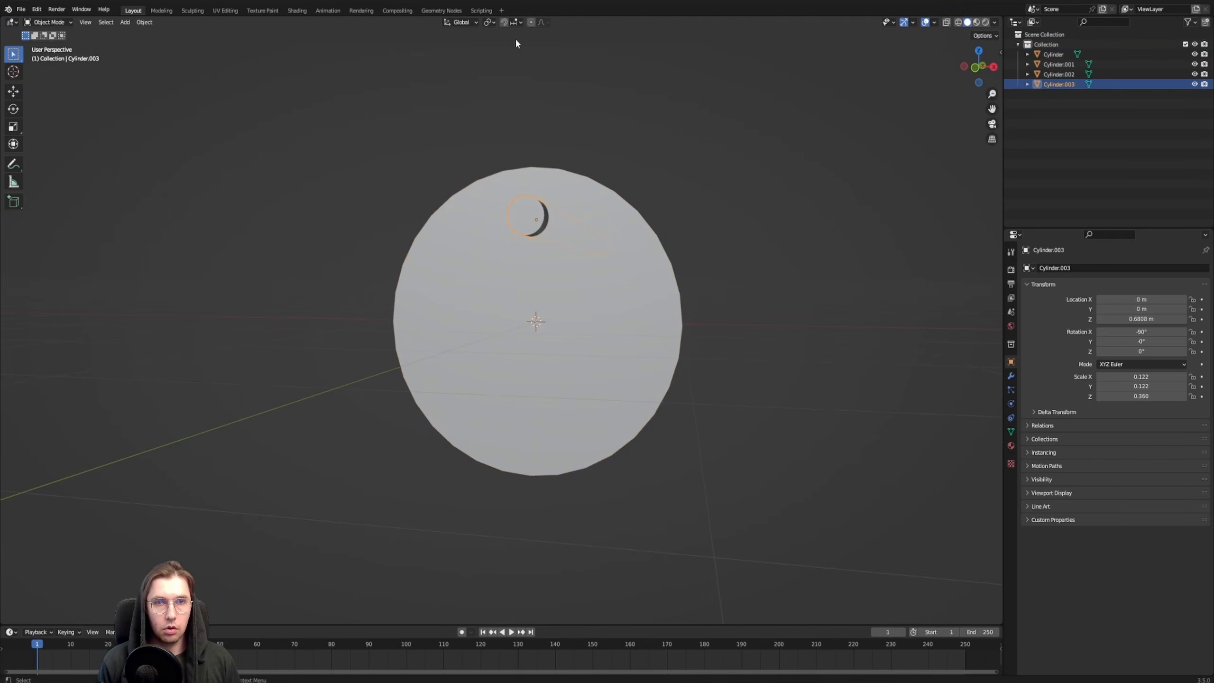
# Enable snapping and snap the barrel onto the topmost point of the disc's inner ring at about Z 0.73 m
pyautogui.click(516, 23)
pyautogui.click(511, 62)
pyautogui.click(551, 149)
pyautogui.press('KP_1')
pyautogui.press('z')
pyautogui.press('g')
pyautogui.click(591, 214)
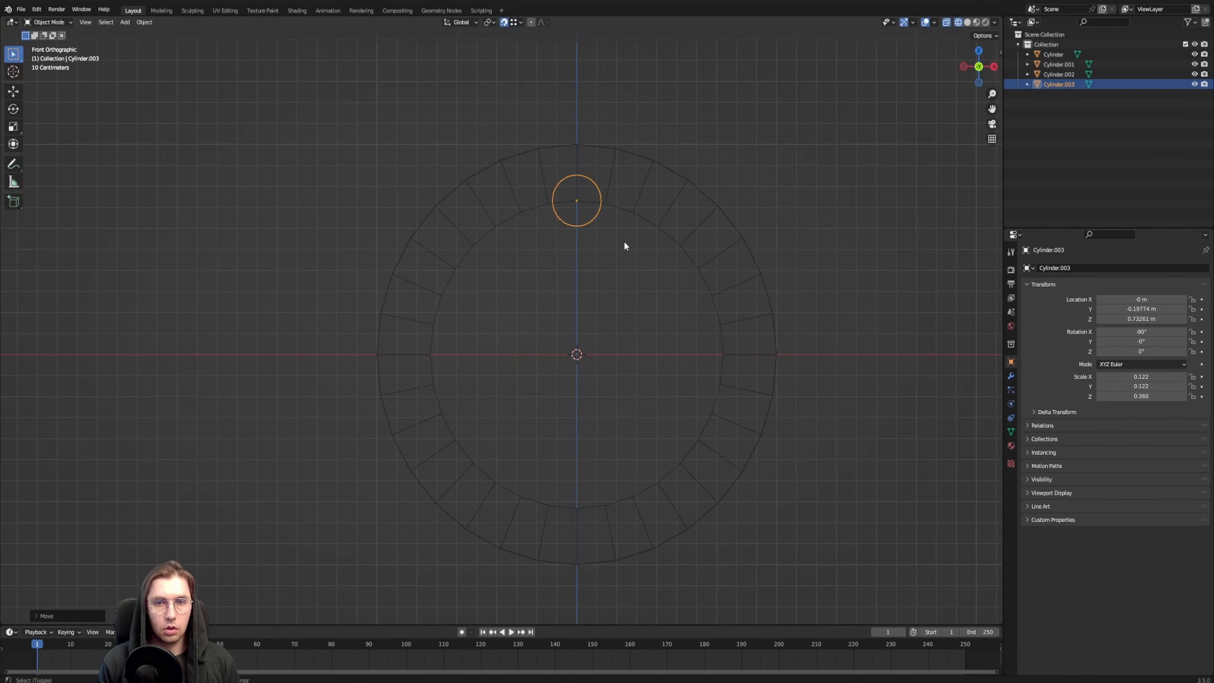
# Duplicate the barrel twice, snapping the copies onto the upper-right and rightmost points of the inner ring
pyautogui.hotkey('shift', 'd')
pyautogui.click(699, 272)
pyautogui.hotkey('shift', 'd')
pyautogui.click(723, 356)
pyautogui.press('g')
pyautogui.click(677, 254)
pyautogui.click(724, 371)
# Duplicate the barrel to the five remaining positions around the inner ring, for eight evenly spaced barrels
pyautogui.hotkey('shift', 'd')
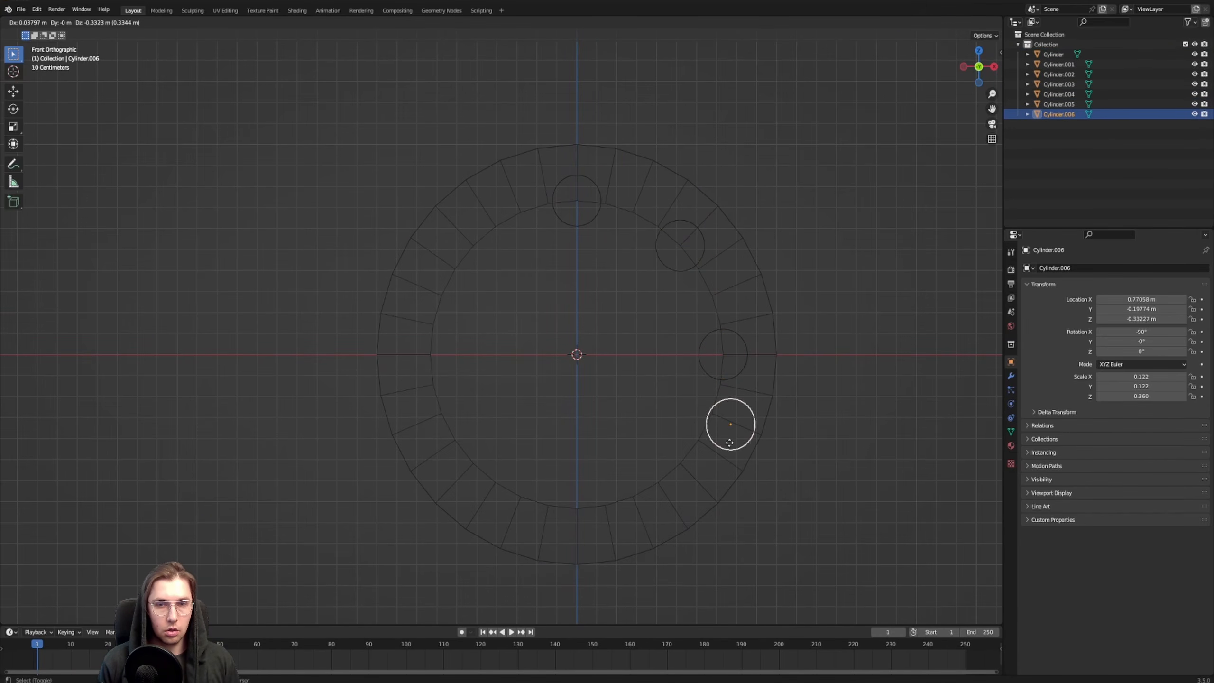
pyautogui.click(578, 514)
pyautogui.hotkey('shift', 'd')
pyautogui.click(446, 341)
pyautogui.hotkey('shift', 'd')
pyautogui.click(469, 462)
pyautogui.click(692, 464)
pyautogui.moveTo(692, 464); pyautogui.dragTo(504, 353, button='middle')
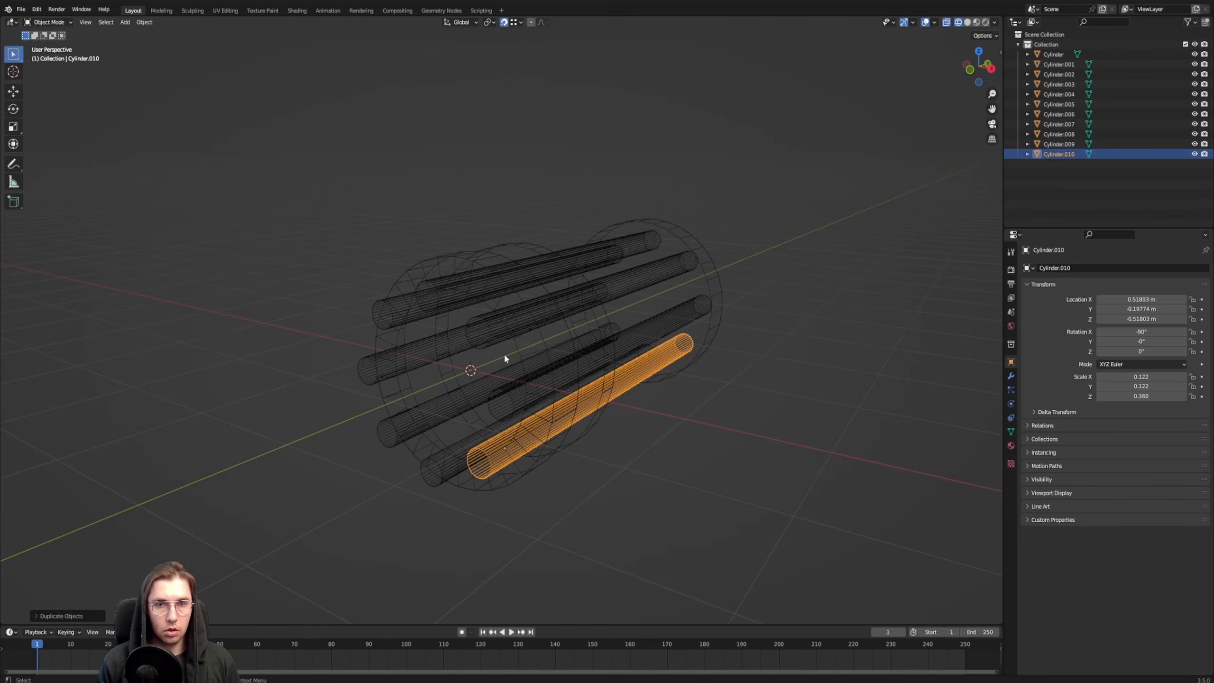
# Select all eight barrels in solid shading and enter Edit Mode on them together
pyautogui.press('z')
pyautogui.moveTo(717, 445)
pyautogui.mouseDown(button='middle')
pyautogui.moveTo(667, 453)
pyautogui.moveTo(784, 420)
pyautogui.mouseUp(button='middle')
pyautogui.keyDown('shift'); pyautogui.click(593, 307); pyautogui.keyUp('shift')
pyautogui.keyDown('shift'); pyautogui.click(616, 369); pyautogui.keyUp('shift')
pyautogui.keyDown('shift'); pyautogui.click(529, 451); pyautogui.keyUp('shift')
pyautogui.keyDown('shift'); pyautogui.click(522, 282); pyautogui.keyUp('shift')
pyautogui.press('Tab')
# Select the front end faces of the barrels in the front view
pyautogui.press('KP_1')
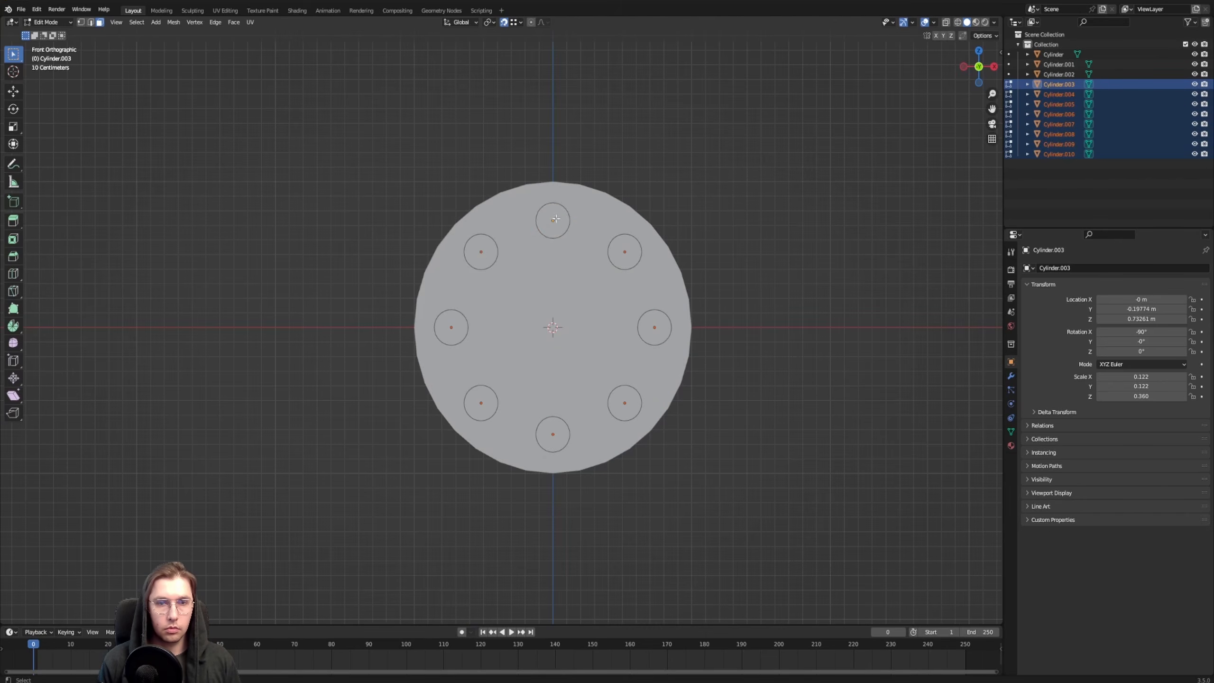
pyautogui.click(553, 220)
pyautogui.keyDown('shift'); pyautogui.click(481, 252); pyautogui.keyUp('shift')
pyautogui.keyDown('shift'); pyautogui.click(452, 329); pyautogui.keyUp('shift')
pyautogui.keyDown('shift'); pyautogui.click(481, 403); pyautogui.keyUp('shift')
pyautogui.keyDown('shift'); pyautogui.click(553, 434); pyautogui.keyUp('shift')
pyautogui.moveTo(651, 328); pyautogui.dragTo(541, 325, button='middle')
# Lengthen the gun by moving the barrels' rear ends and the rear disc along Y in Edit Mode
pyautogui.click(593, 363)
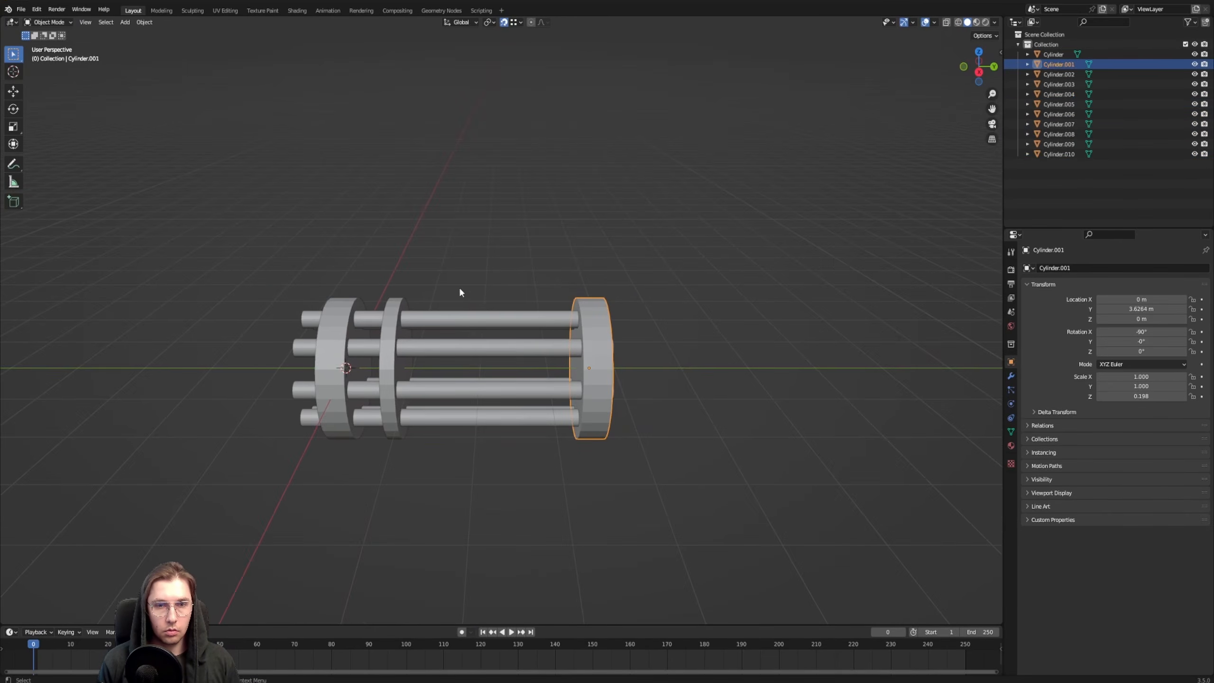
pyautogui.moveTo(459, 286); pyautogui.dragTo(507, 455)
pyautogui.press('Tab')
pyautogui.moveTo(536, 263); pyautogui.dragTo(700, 572)
pyautogui.keyDown('shift'); pyautogui.moveTo(684, 407); pyautogui.dragTo(537, 387, button='middle'); pyautogui.keyUp('shift')
pyautogui.press('g')
pyautogui.press('y')
pyautogui.click(733, 390)
pyautogui.press('Tab')
pyautogui.hotkey('shift', 'z')
pyautogui.moveTo(732, 390); pyautogui.dragTo(769, 401, button='middle')
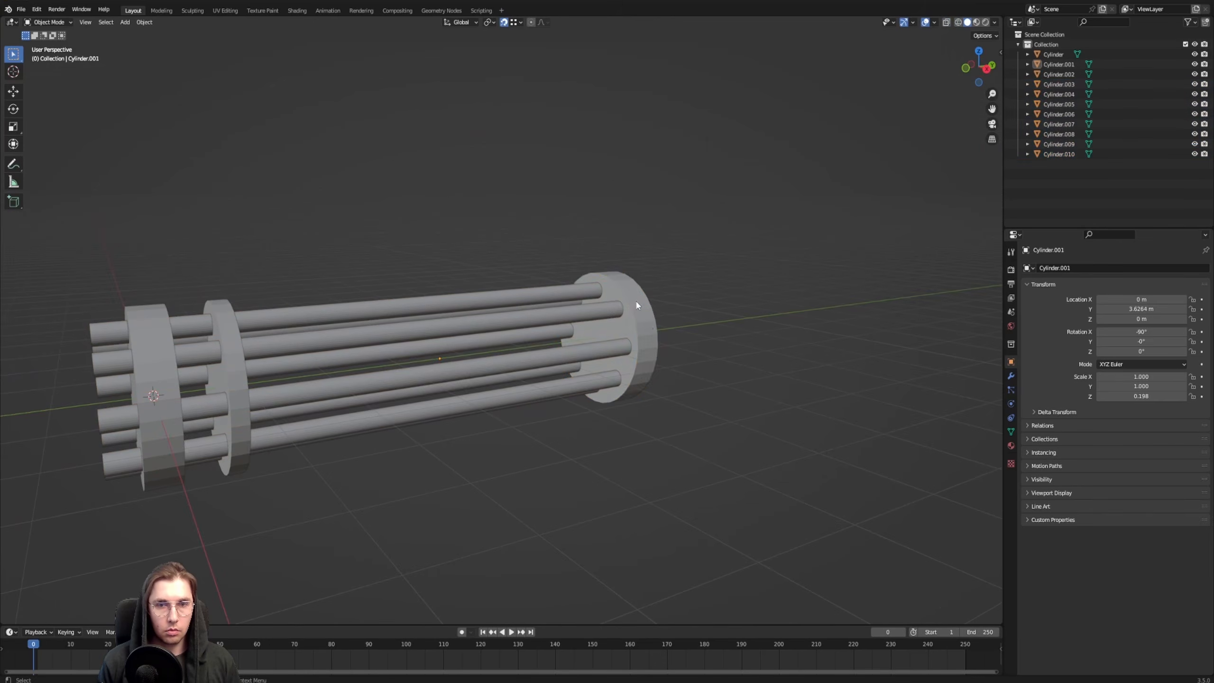
# Move the rear disc inward along Y and duplicate it near the barrels' rear ends at about Y 3.48 m
pyautogui.click(635, 301)
pyautogui.press('g')
pyautogui.press('y')
pyautogui.click(522, 319)
pyautogui.hotkey('shift', 'd')
pyautogui.press('y')
pyautogui.click(621, 381)
# Scale up the copied disc's rear face into a flare and extrude it along Y to form the gun body
pyautogui.press('Tab')
pyautogui.press('3')
pyautogui.moveTo(625, 373); pyautogui.dragTo(550, 365, button='middle')
pyautogui.click(541, 354)
pyautogui.press('s')
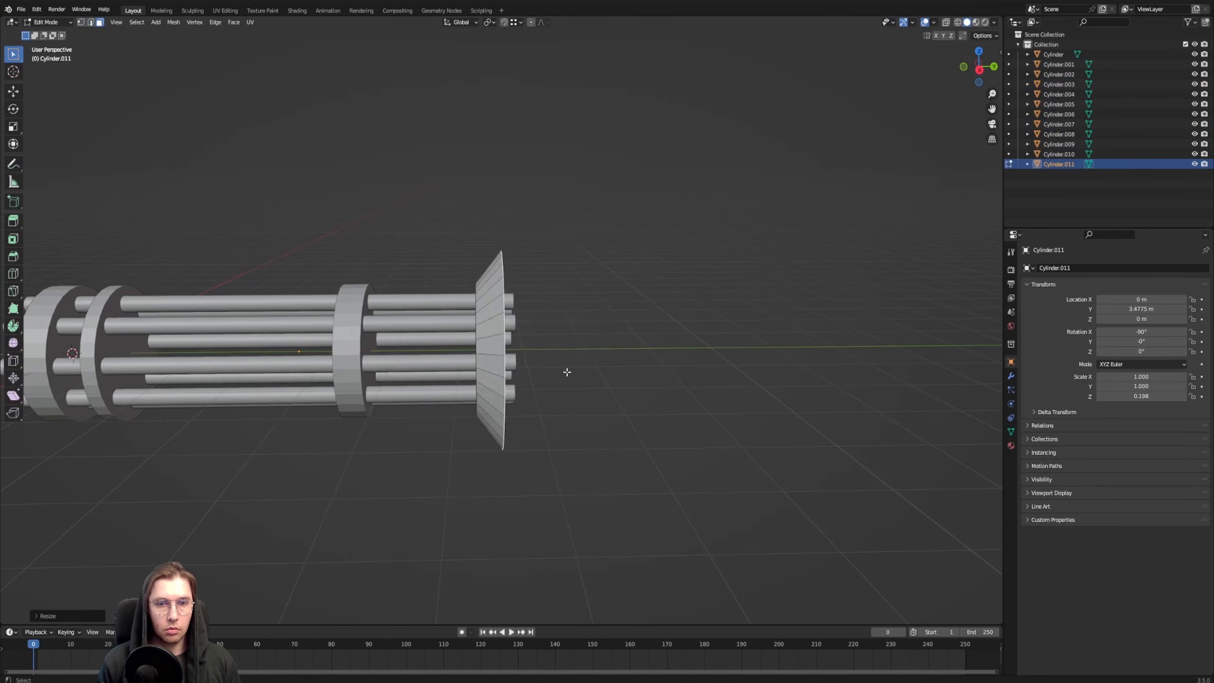
pyautogui.press('e')
pyautogui.press('y')
pyautogui.press('Tab')
# Inset the gun body's front face and extrude it inward to hollow out the opening around the barrels
pyautogui.press('Tab')
pyautogui.moveTo(417, 272); pyautogui.dragTo(479, 273, button='middle')
pyautogui.click(479, 274)
pyautogui.press('i')
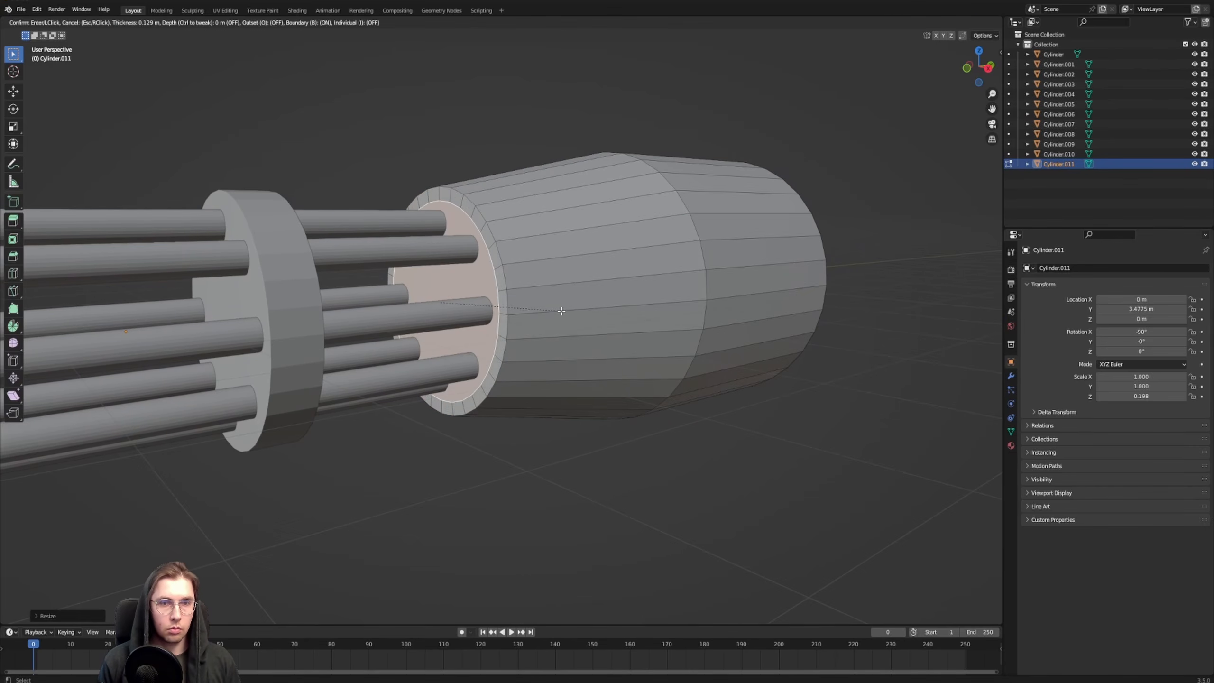
pyautogui.click(561, 308)
pyautogui.press('e')
pyautogui.click(620, 312)
pyautogui.press('Tab')
# Thin the front and middle barrel rings along Y, the middle one to a local Z scale of about 0.143
pyautogui.moveTo(620, 311); pyautogui.dragTo(574, 327, button='middle')
pyautogui.click(242, 326)
pyautogui.press('s')
pyautogui.press('y')
pyautogui.click(506, 303)
pyautogui.click(571, 292)
pyautogui.press('s')
pyautogui.press('y')
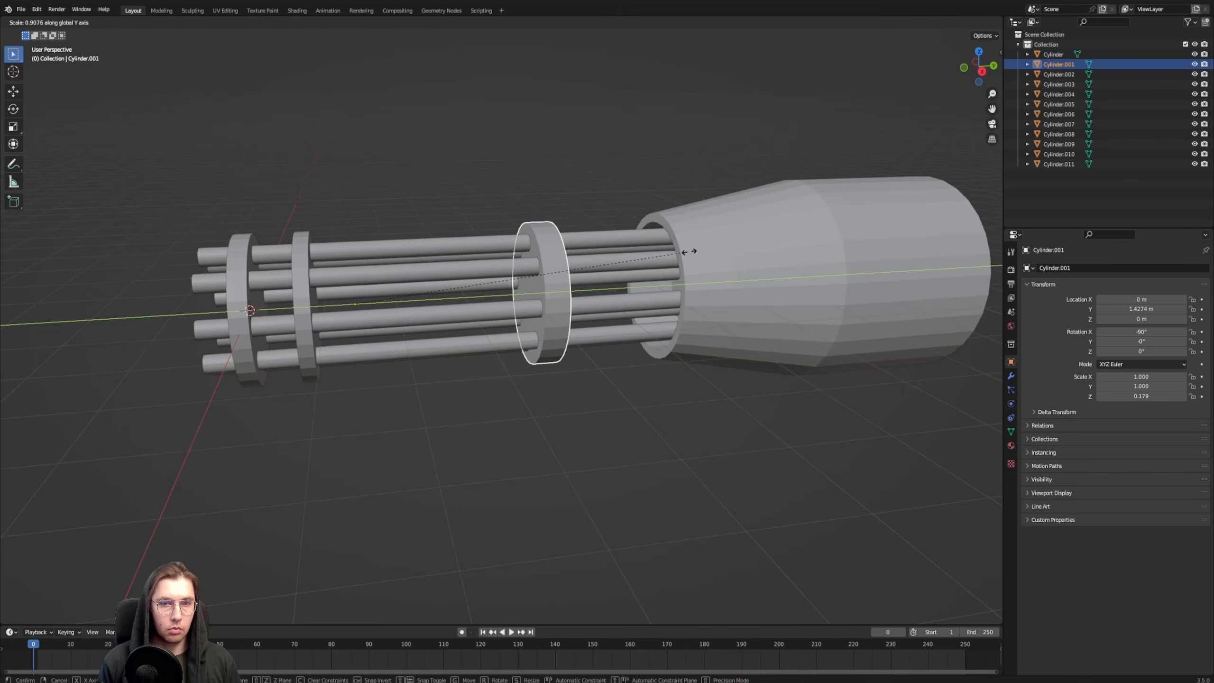
pyautogui.click(667, 252)
# Select every part of the gun and apply Shade Smooth
pyautogui.moveTo(407, 209); pyautogui.dragTo(173, 128)
pyautogui.press('a')
pyautogui.rightClick(572, 215)
pyautogui.click(569, 216)
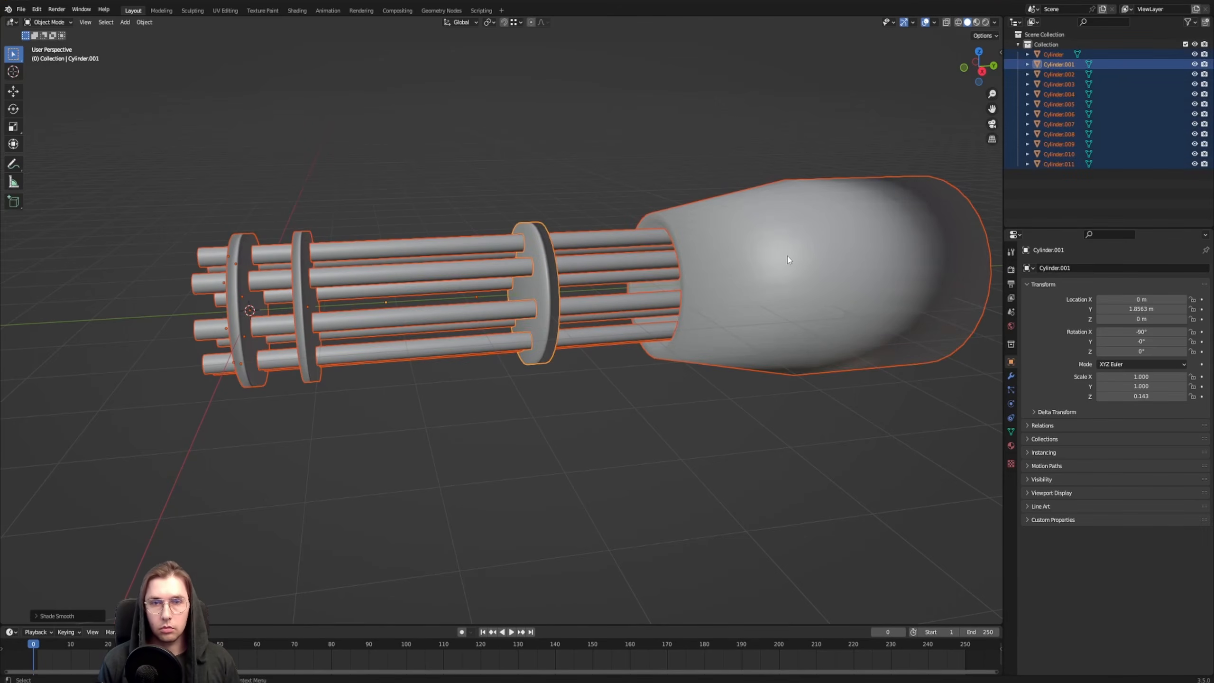
# Enable Auto Smooth at 30° in the gun body's normals settings
pyautogui.keyDown('shift'); pyautogui.click(784, 306); pyautogui.keyUp('shift')
pyautogui.click(1011, 431)
pyautogui.click(1053, 474)
pyautogui.click(1099, 488)
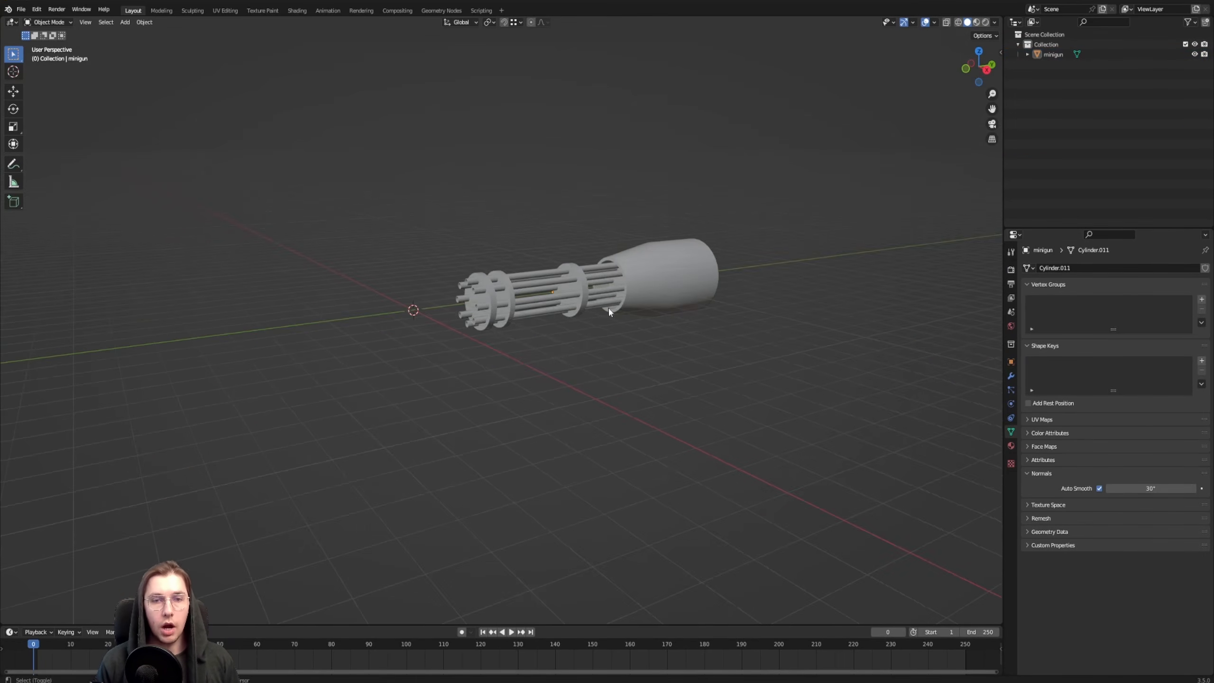
pyautogui.moveTo(609, 309); pyautogui.dragTo(531, 380, button='middle')
pyautogui.scroll(3, 499, 353)
pyautogui.scroll(1, 565, 390)
pyautogui.keyDown('shift'); pyautogui.moveTo(419, 317); pyautogui.dragTo(452, 307, button='middle'); pyautogui.keyUp('shift')
pyautogui.scroll(-2, 574, 308)
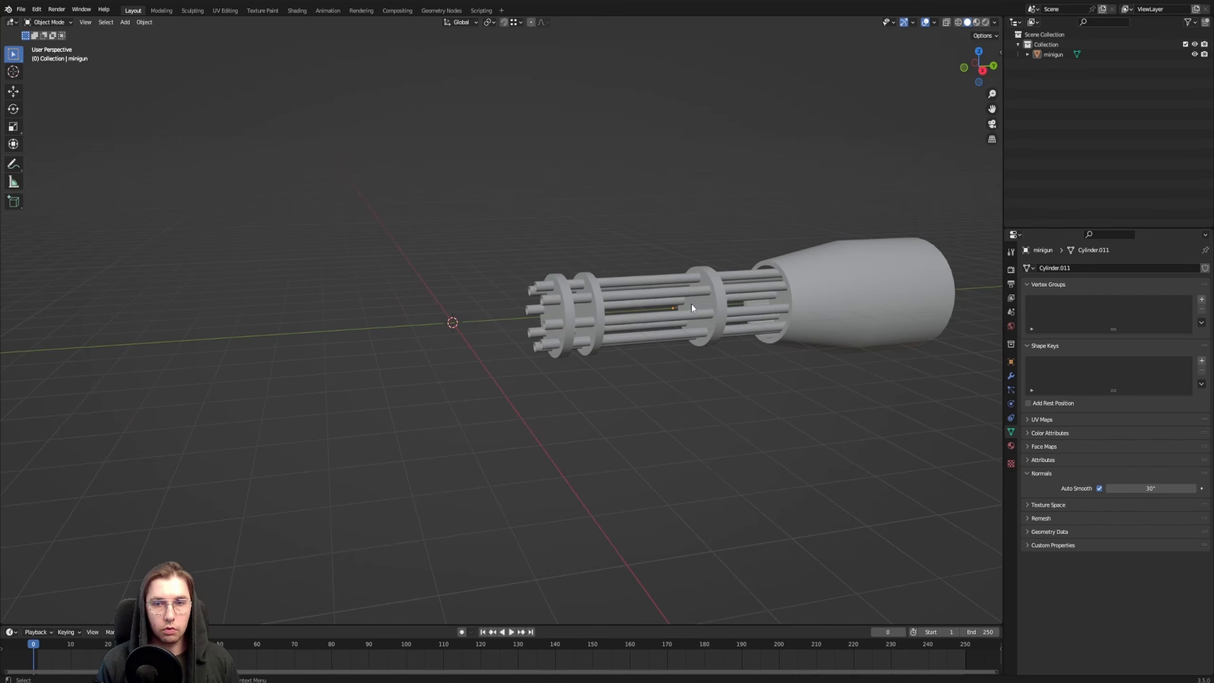
# Move the minigun along the Y axis, farther from the world origin to free space in front of the barrels
pyautogui.click(690, 311)
pyautogui.keyDown('shift'); pyautogui.moveTo(686, 321); pyautogui.dragTo(482, 341, button='middle'); pyautogui.keyUp('shift')
pyautogui.press('g')
pyautogui.press('y')
pyautogui.click(453, 344)
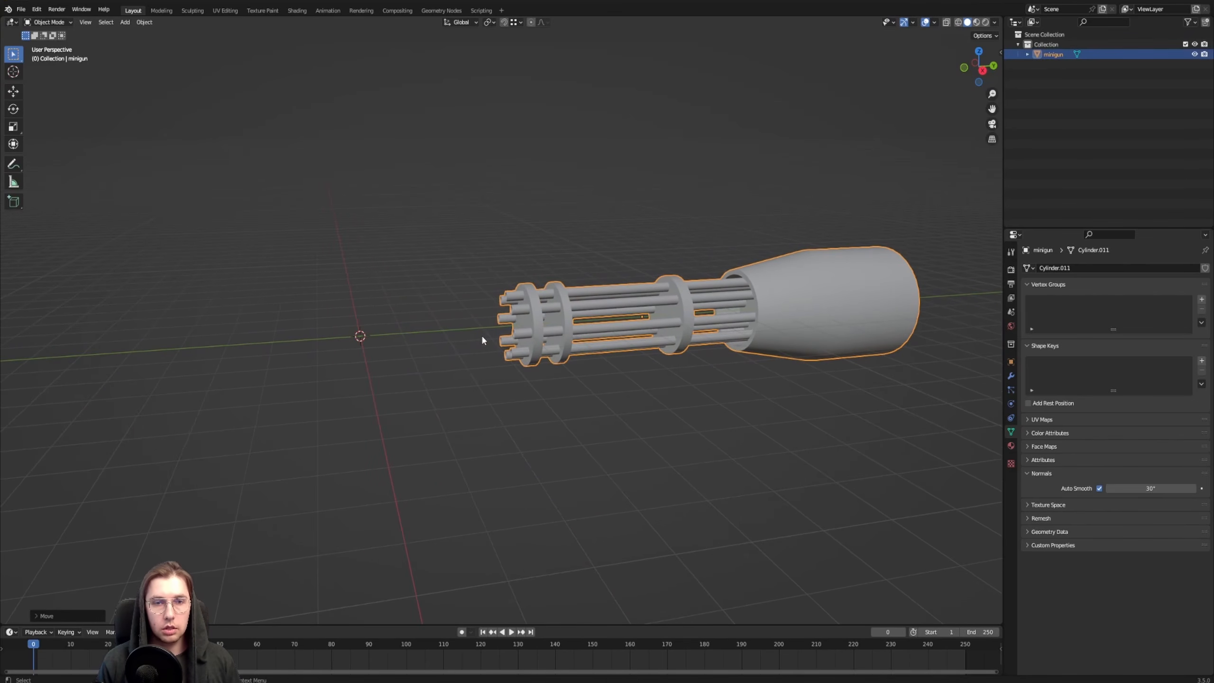
# Sketch temporary annotation strokes in the 3D view around the minigun and erase them
pyautogui.moveTo(476, 253); pyautogui.dragTo(496, 344, button='middle')
pyautogui.moveTo(532, 412)
pyautogui.mouseDown(button='middle')
pyautogui.moveTo(515, 426)
pyautogui.moveTo(432, 296)
pyautogui.moveTo(470, 341)
pyautogui.mouseUp(button='middle')
pyautogui.hotkey('shift', 'space')
pyautogui.press('d')
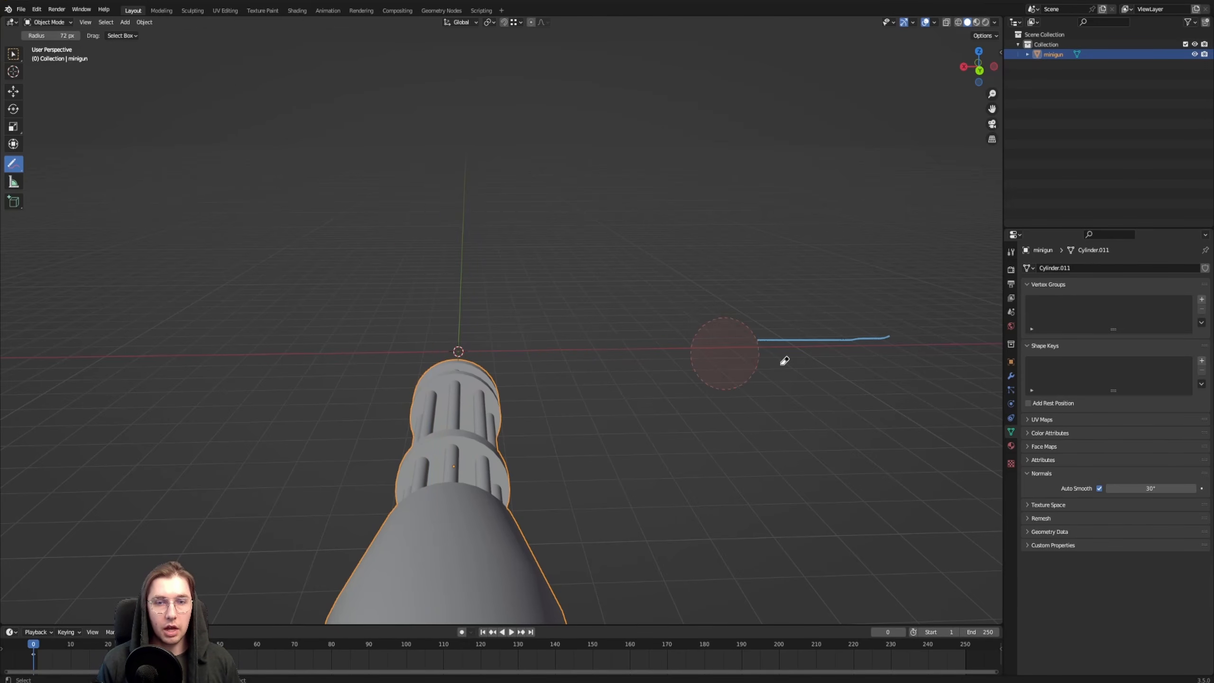
pyautogui.moveTo(416, 397)
pyautogui.mouseDown(button='middle')
pyautogui.moveTo(469, 404)
pyautogui.moveTo(761, 344)
pyautogui.moveTo(669, 351)
pyautogui.mouseUp(button='middle')
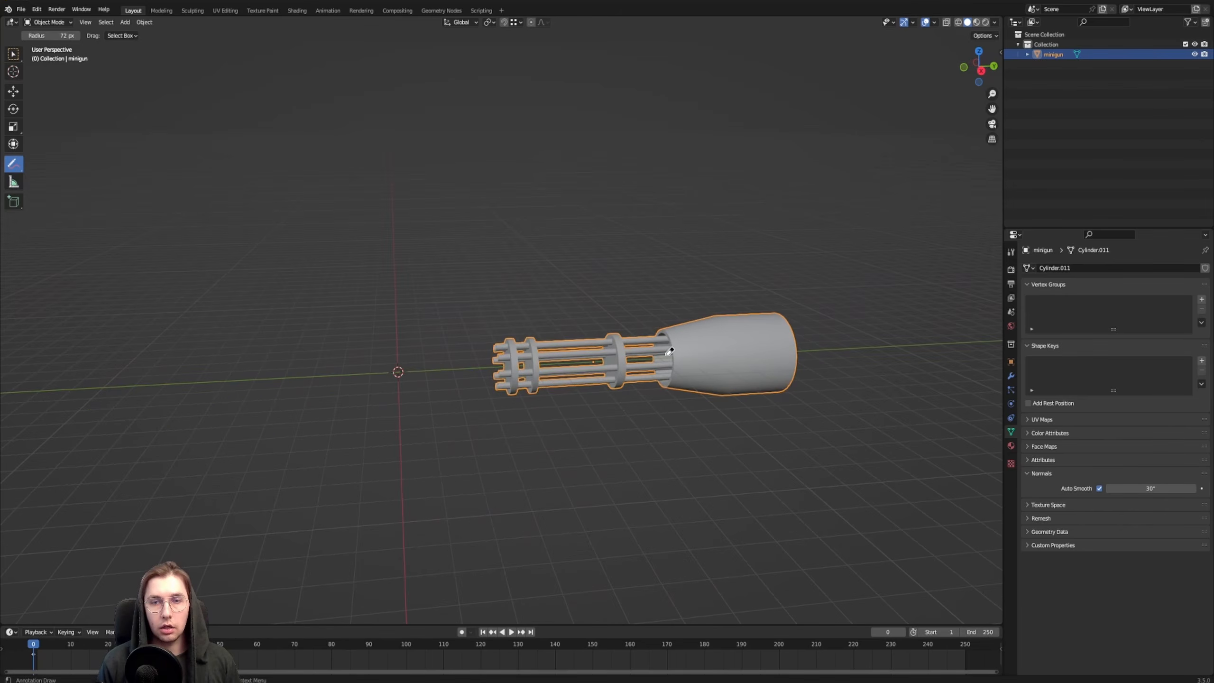
pyautogui.moveTo(289, 287); pyautogui.dragTo(352, 288, button='middle')
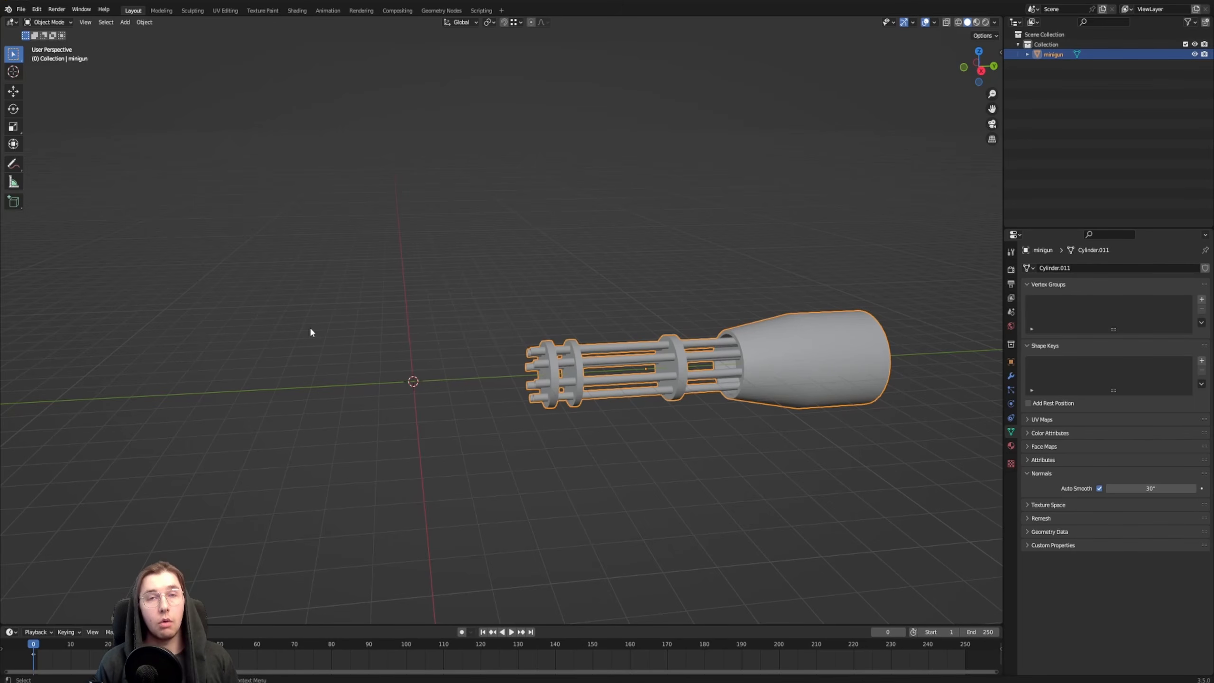
# Add a mesh cylinder at the world origin with 16 vertices, a 1 m radius and a 2 m depth
pyautogui.moveTo(498, 296); pyautogui.dragTo(477, 311, button='middle')
pyautogui.click(504, 371)
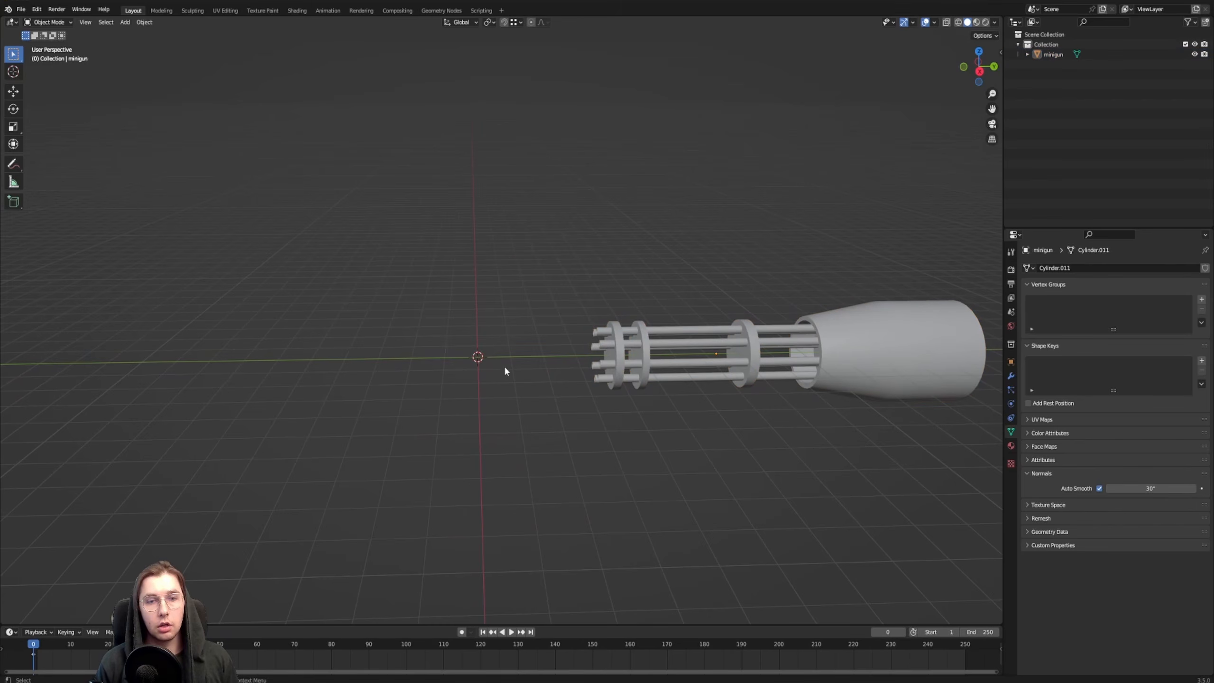
pyautogui.moveTo(364, 360); pyautogui.dragTo(511, 385, button='middle')
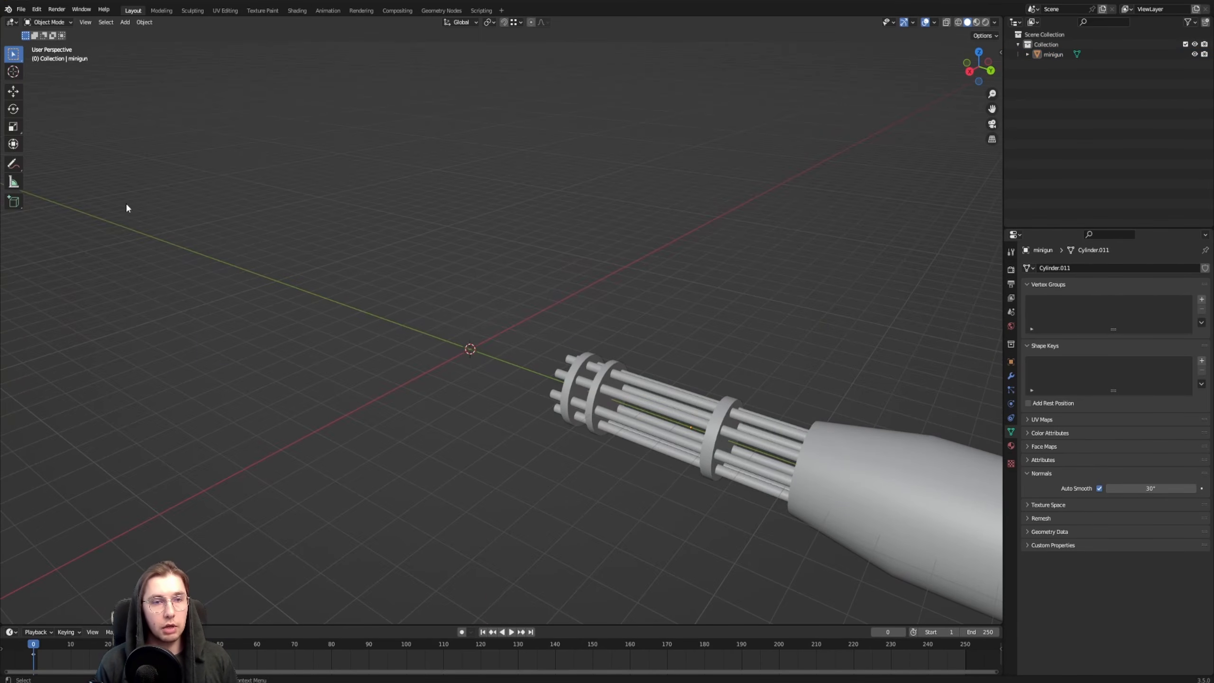
pyautogui.moveTo(289, 252); pyautogui.dragTo(454, 322, button='middle')
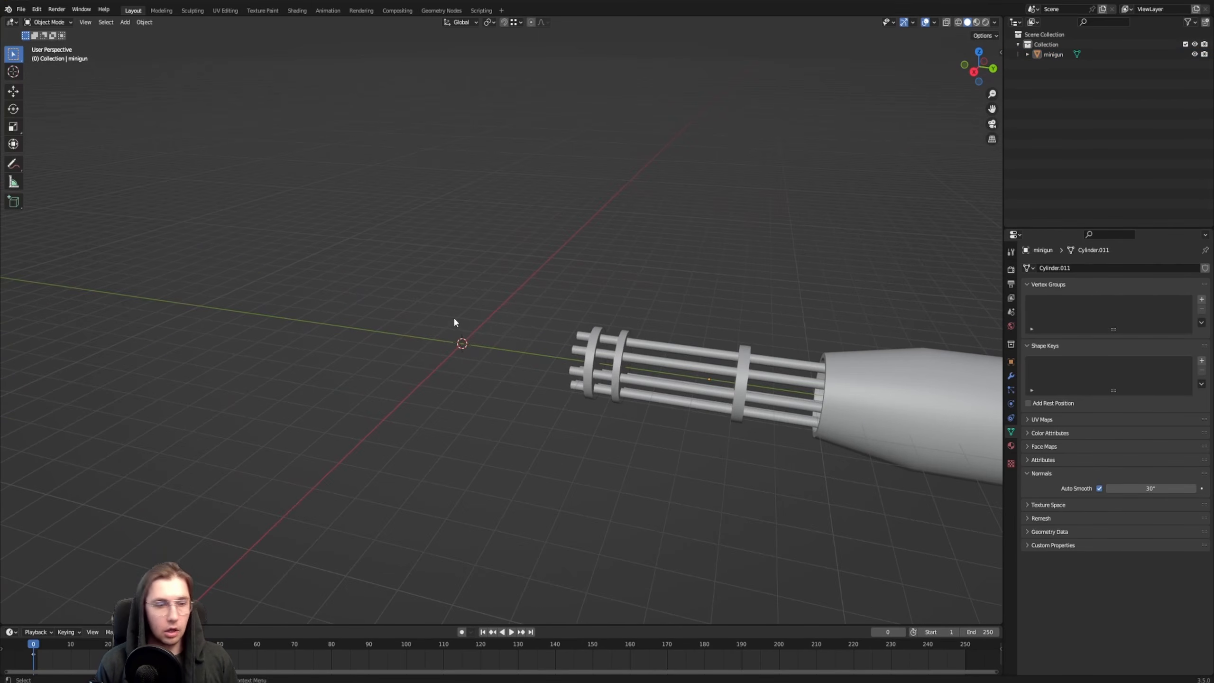
pyautogui.hotkey('shift', 'a')
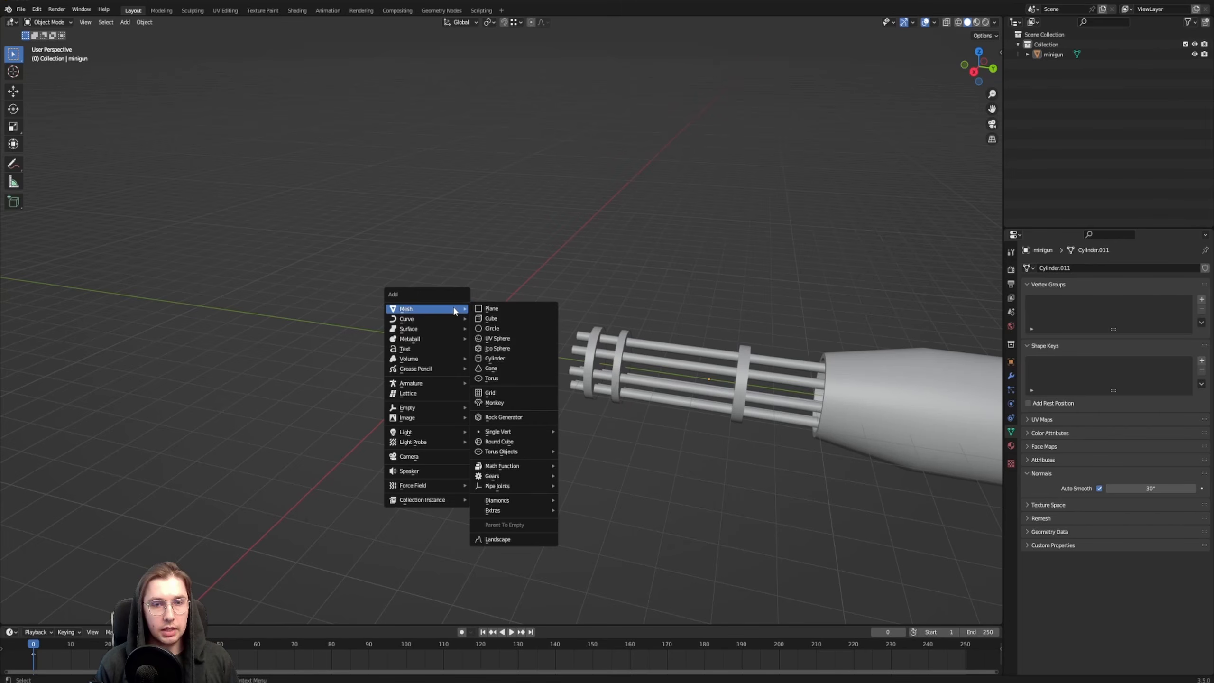
pyautogui.click(516, 361)
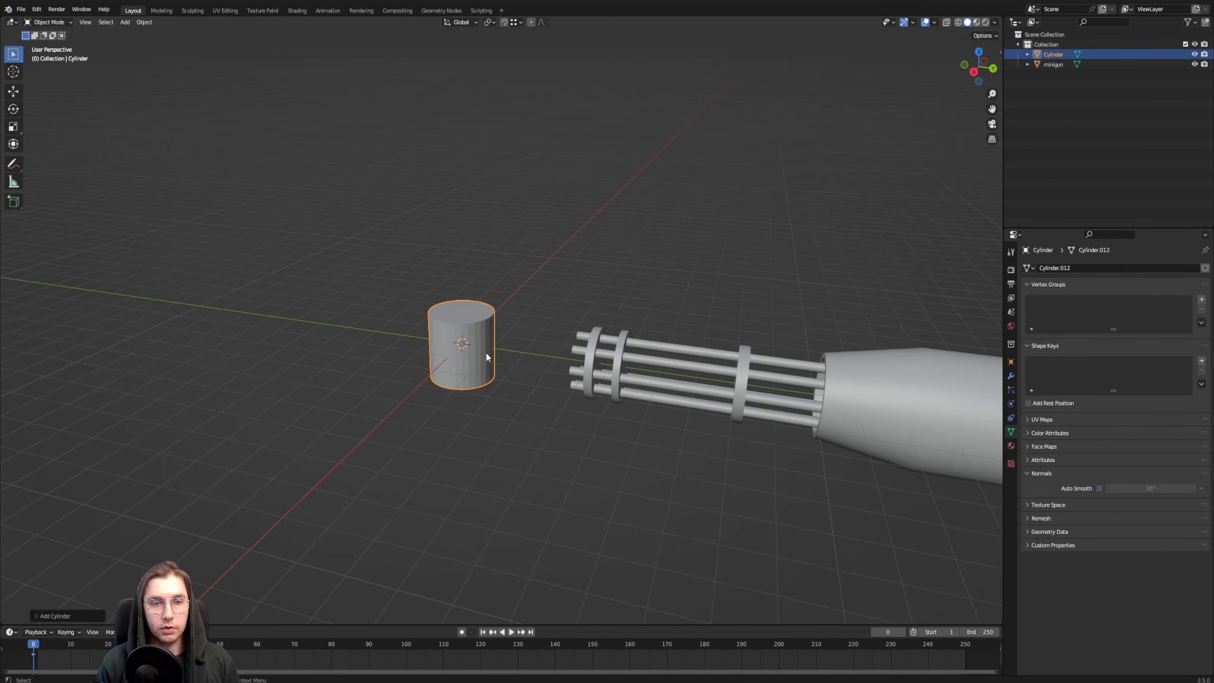
pyautogui.moveTo(486, 352); pyautogui.dragTo(513, 340, button='middle')
pyautogui.click(36, 615)
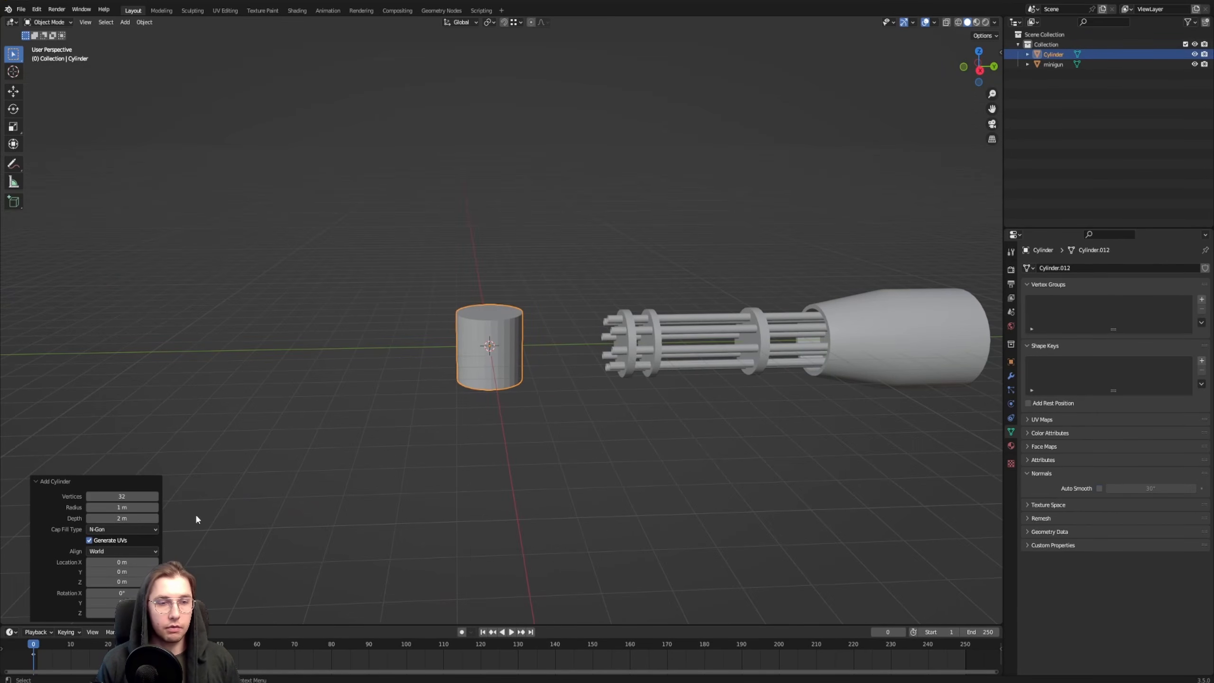
pyautogui.scroll(4, 423, 349)
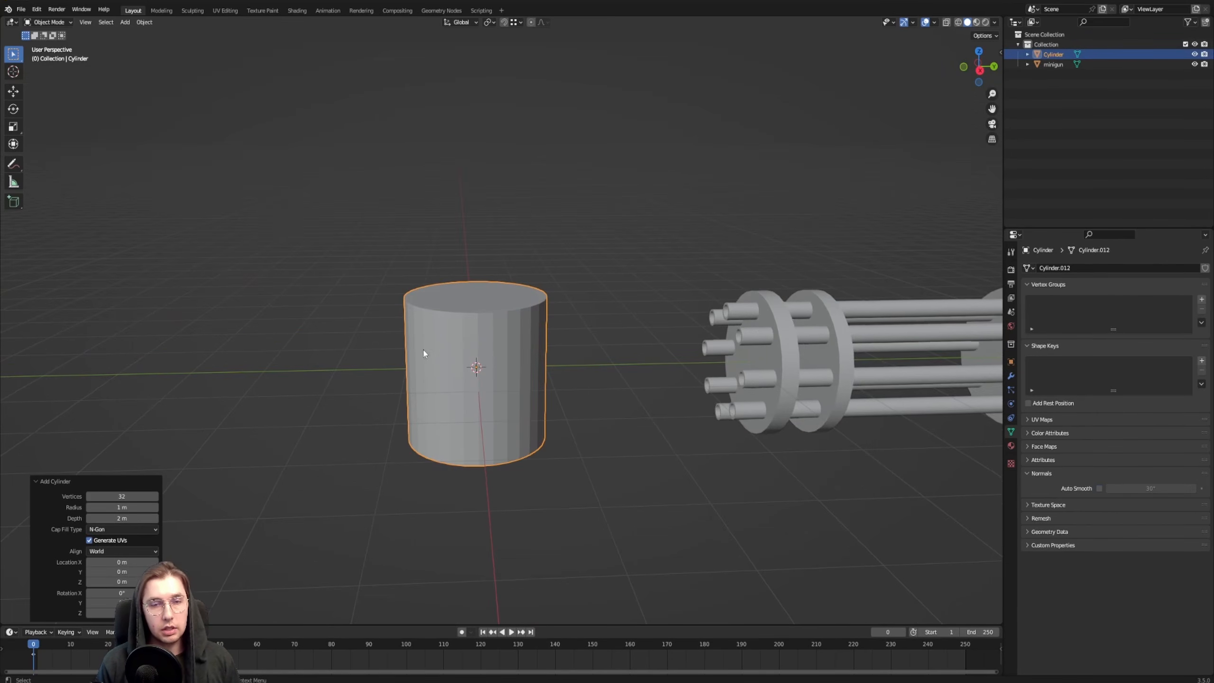
pyautogui.click(139, 494)
pyautogui.write('1')
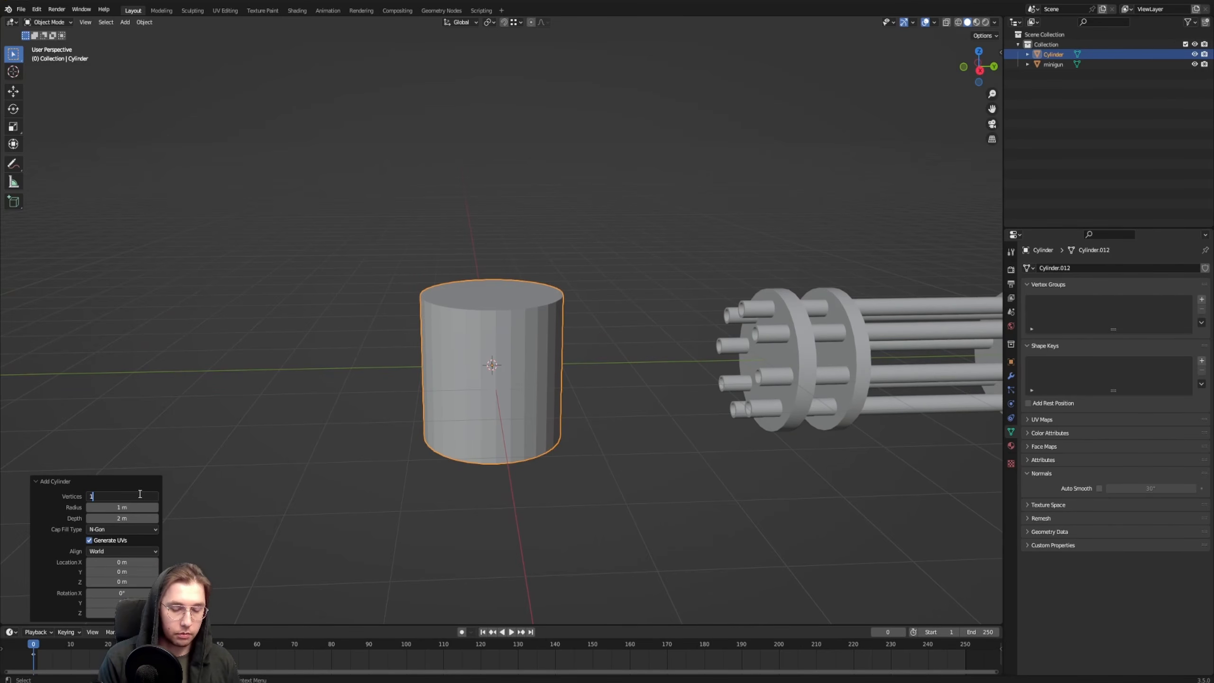
pyautogui.write('6')
pyautogui.press('Return')
# Rotate the cylinder 90° in the right orthographic view to lay its axis along Y
pyautogui.keyDown('shift'); pyautogui.moveTo(550, 315); pyautogui.dragTo(594, 327, button='middle'); pyautogui.keyUp('shift')
pyautogui.press('KP_3')
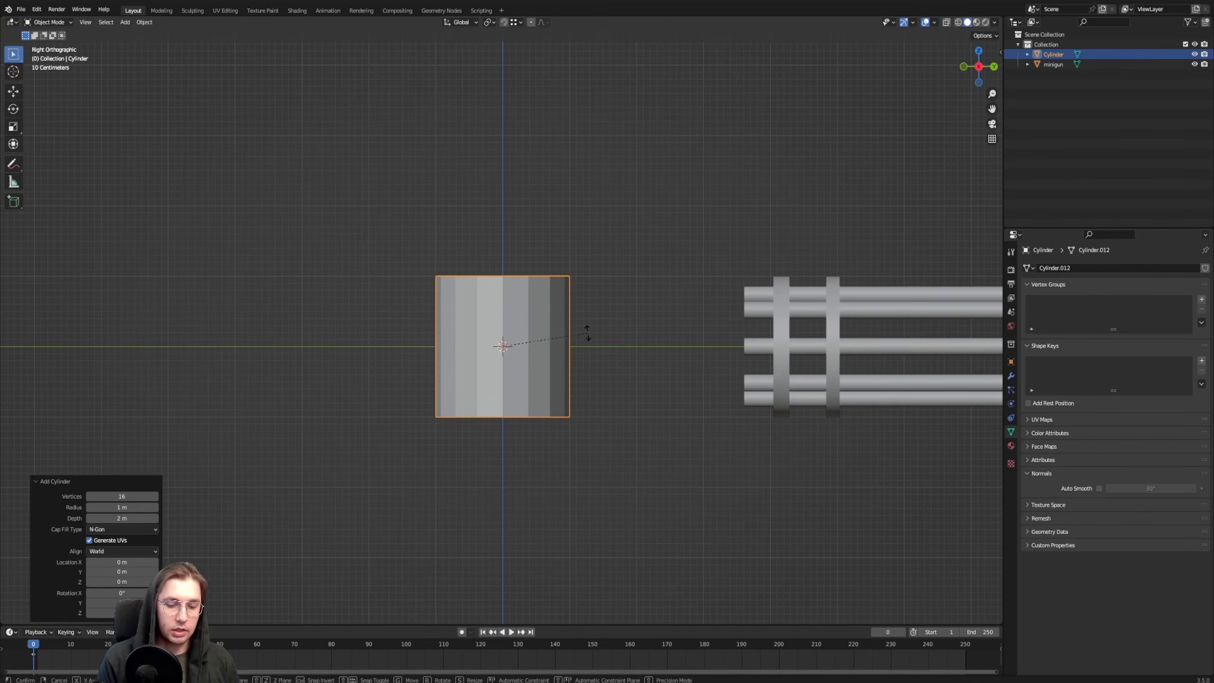
pyautogui.write('r90')
pyautogui.press('Return')
# Scale the cylinder's end face nearest the minigun to about 0.21 to taper it into a cone
pyautogui.scroll(-2, 586, 330)
pyautogui.moveTo(664, 338); pyautogui.dragTo(639, 364, button='middle')
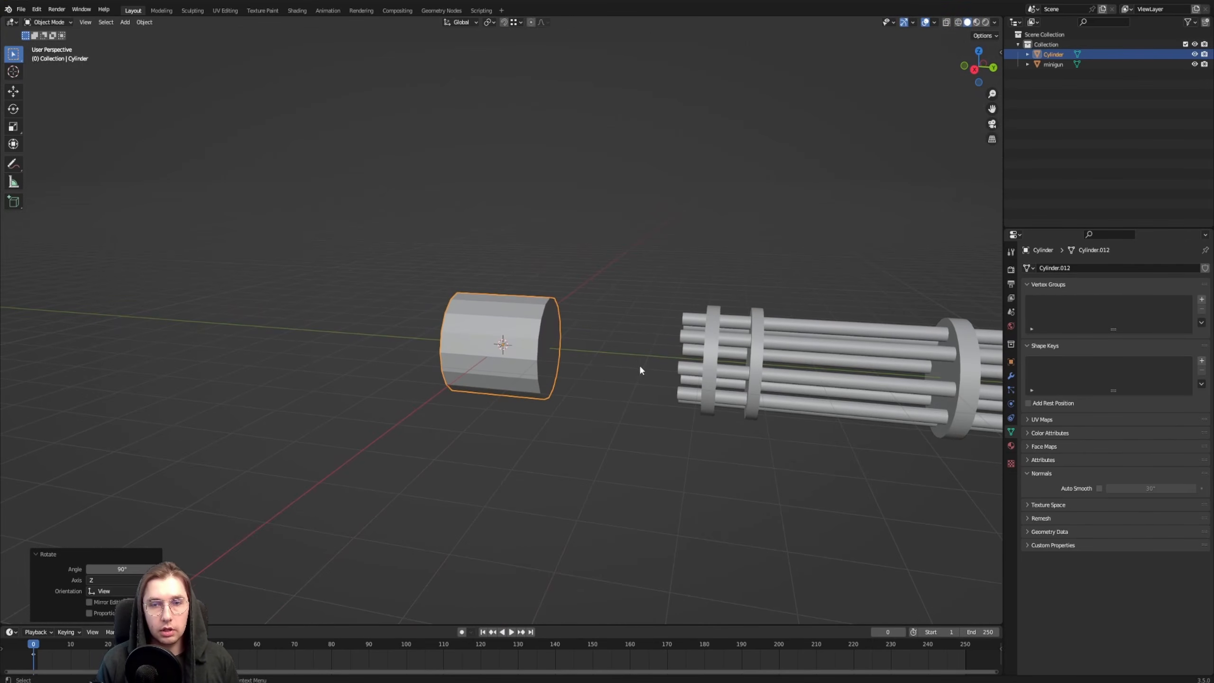
pyautogui.press('Tab')
pyautogui.click(551, 346)
pyautogui.press('s')
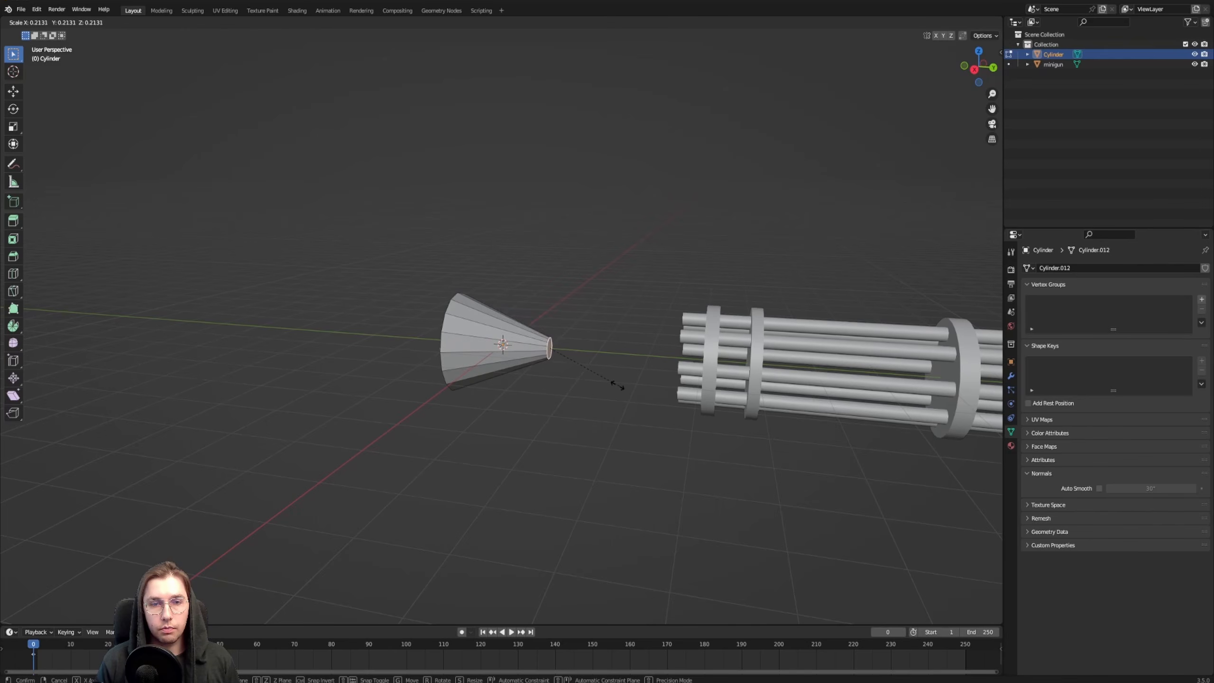
pyautogui.click(614, 382)
# Enlarge the cone's wide end face to about 2.91 m across, with the cone about 2.82 m long
pyautogui.moveTo(607, 377); pyautogui.dragTo(531, 426, button='middle')
pyautogui.press('g')
pyautogui.click(590, 372)
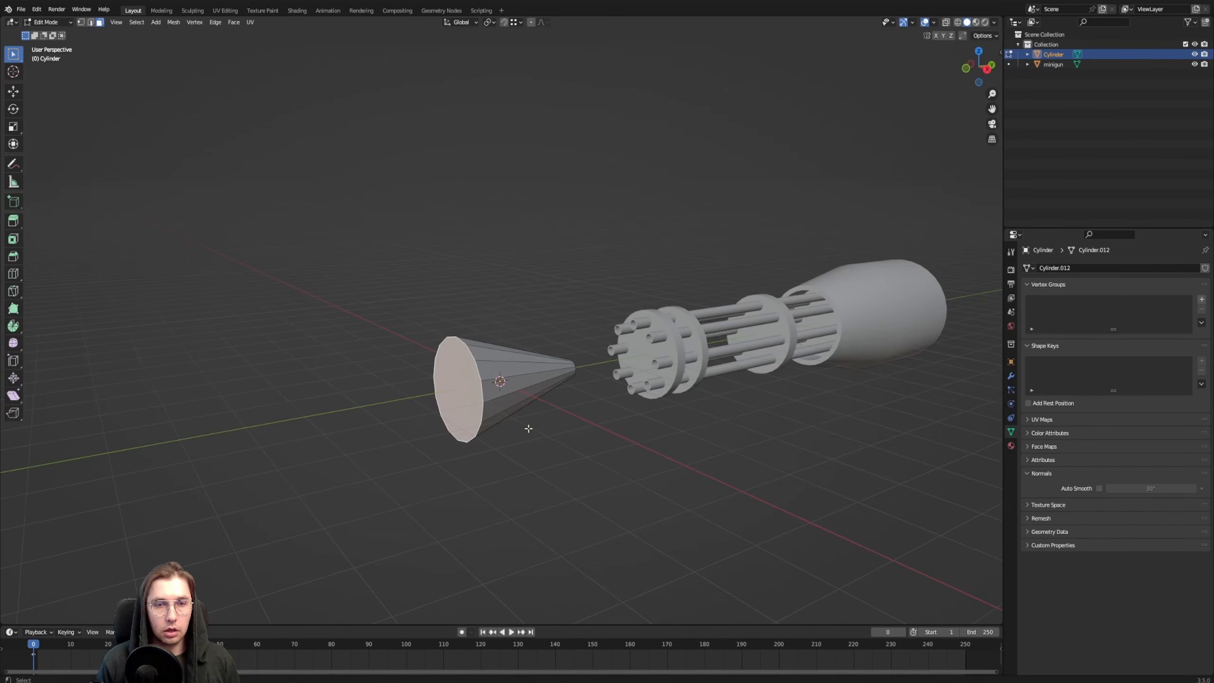
pyautogui.press('s')
pyautogui.click(617, 477)
# Move the cone about 1.71 m along Y to place its narrow end at the minigun's muzzle
pyautogui.moveTo(617, 477); pyautogui.dragTo(620, 401, button='middle')
pyautogui.press('Tab')
pyautogui.press('g')
pyautogui.press('y')
pyautogui.click(703, 404)
pyautogui.moveTo(703, 404); pyautogui.dragTo(615, 376, button='middle')
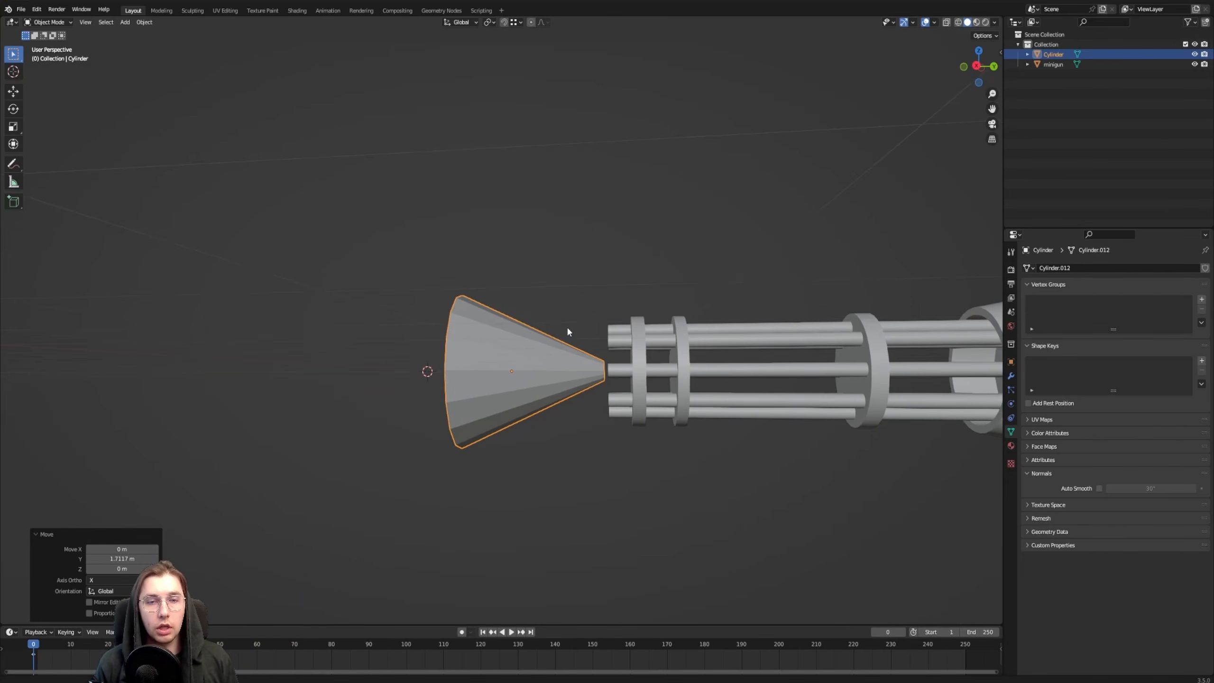
# Isolate the cone by hiding the minigun
pyautogui.moveTo(566, 335); pyautogui.dragTo(536, 382, button='middle')
pyautogui.press('Tab')
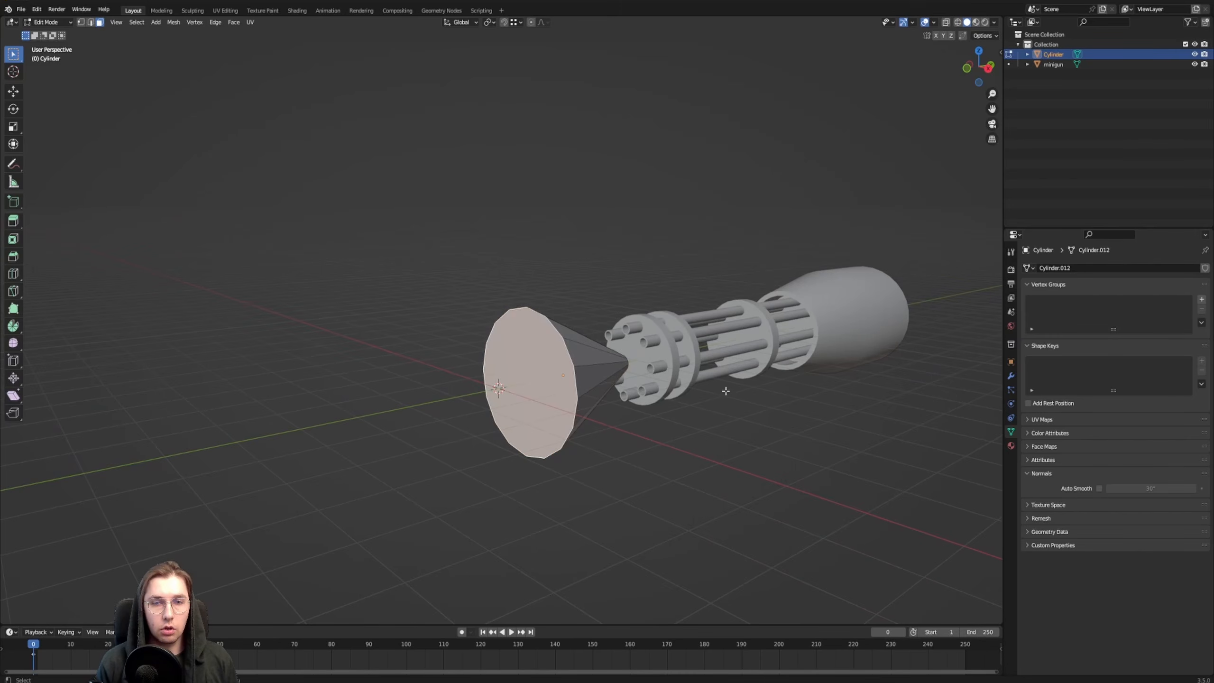
pyautogui.moveTo(726, 391); pyautogui.dragTo(565, 357, button='middle')
pyautogui.press('Tab')
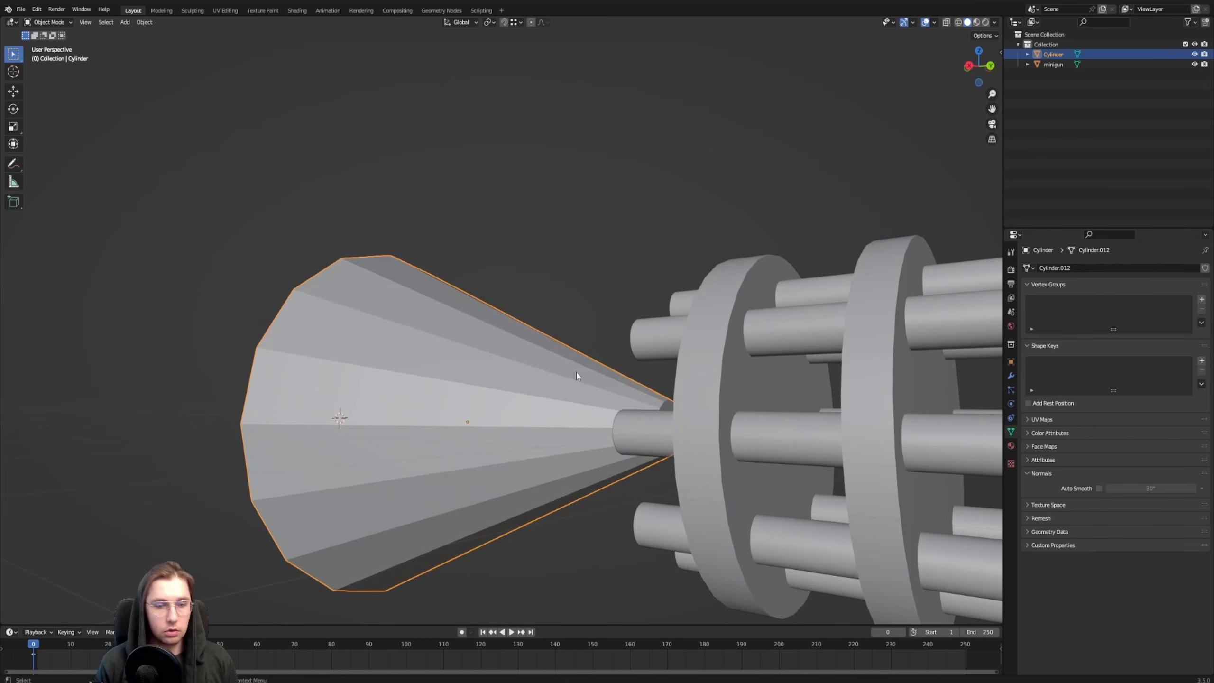
pyautogui.hotkey('shift', 'h')
# Delete the cone's wide and narrow end faces to leave it open, and unhide the minigun
pyautogui.press('Tab')
pyautogui.click(673, 427)
pyautogui.moveTo(673, 427); pyautogui.dragTo(685, 425, button='middle')
pyautogui.scroll(-4, 587, 417)
pyautogui.press('x')
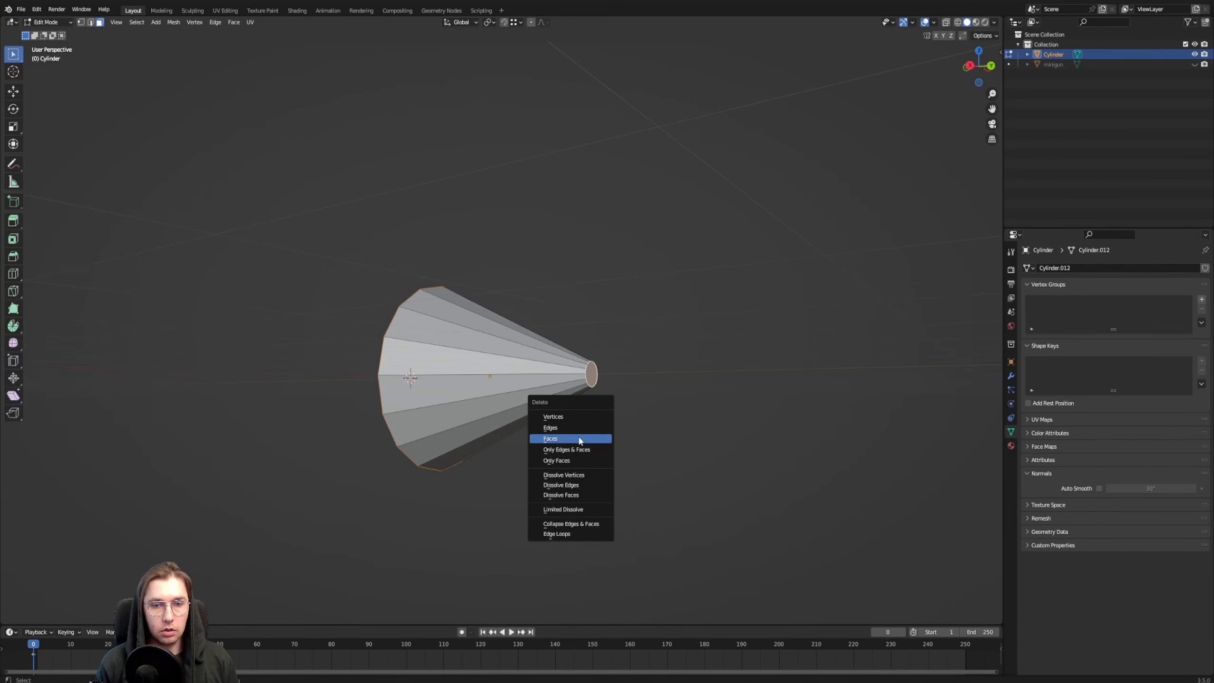
pyautogui.click(579, 441)
pyautogui.moveTo(544, 339); pyautogui.dragTo(521, 263, button='middle')
pyautogui.press('Tab')
pyautogui.hotkey('alt', 'h')
# Split the 3D view to add a Shader Editor beside it and create a new material for the cone
pyautogui.press('n')
pyautogui.moveTo(1, 21); pyautogui.dragTo(464, 42)
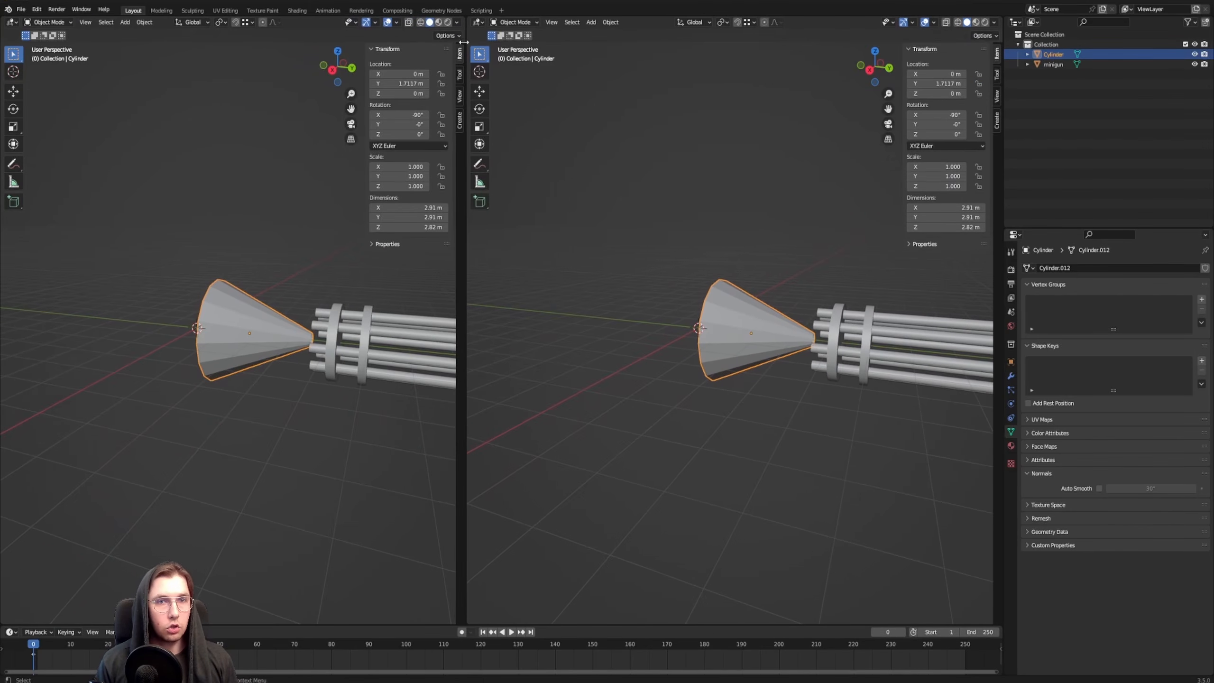
pyautogui.click(10, 22)
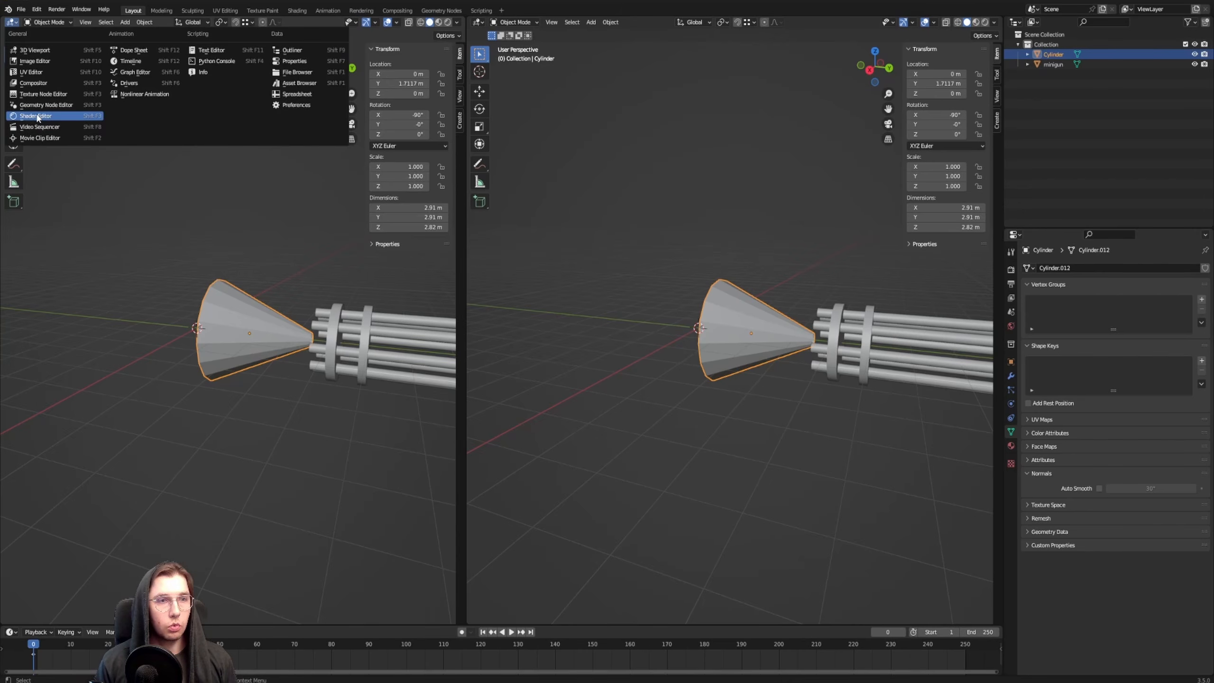
pyautogui.click(39, 118)
pyautogui.press('n')
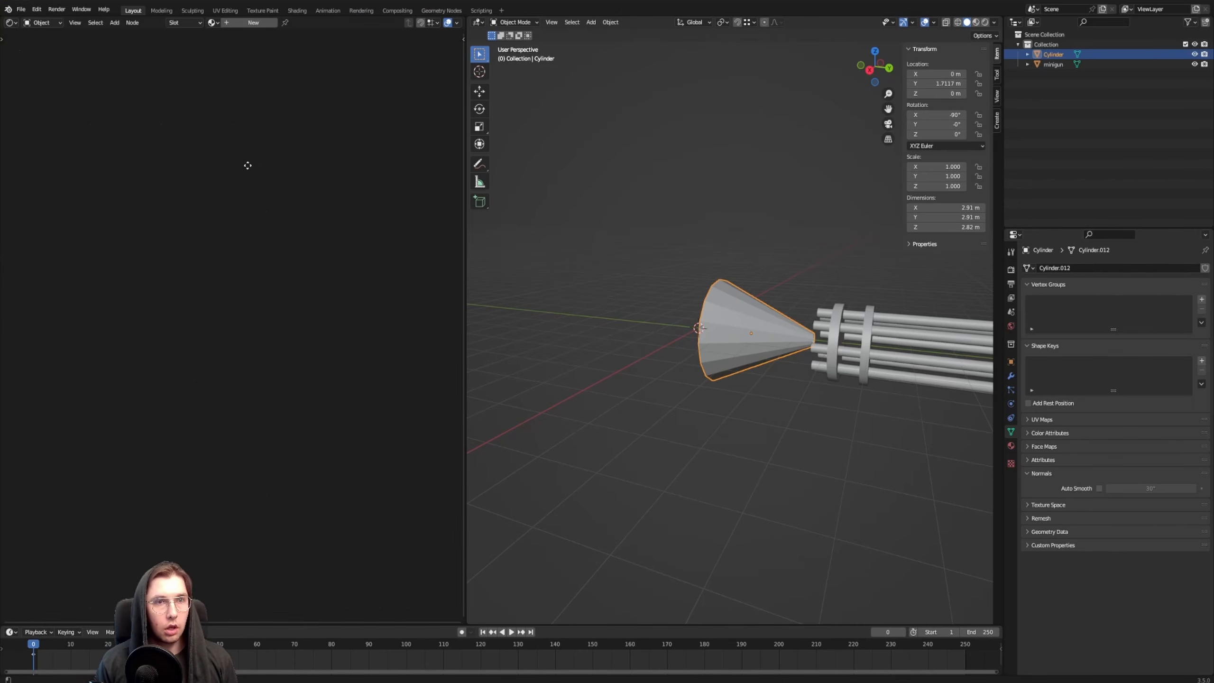
pyautogui.click(249, 22)
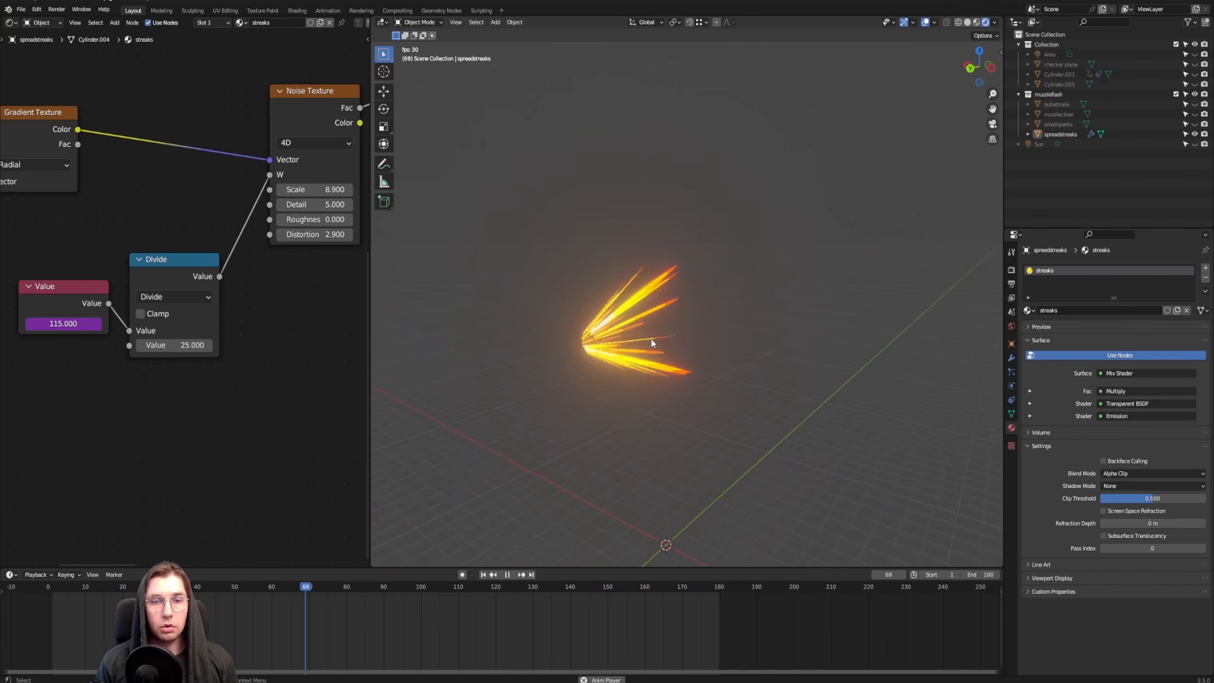
# Examine the playing streaks animation on the spreadstreaks object in the finished example file
pyautogui.moveTo(687, 333); pyautogui.dragTo(637, 315, button='middle')
pyautogui.scroll(4, 637, 316)
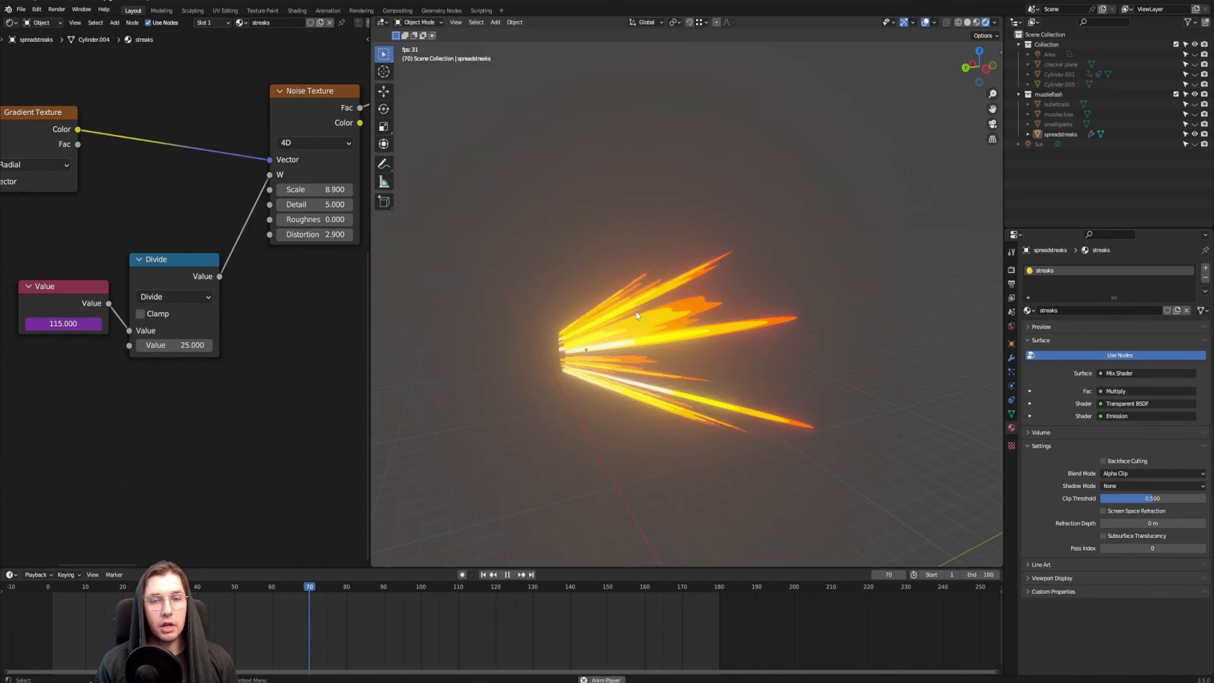
pyautogui.press('space')
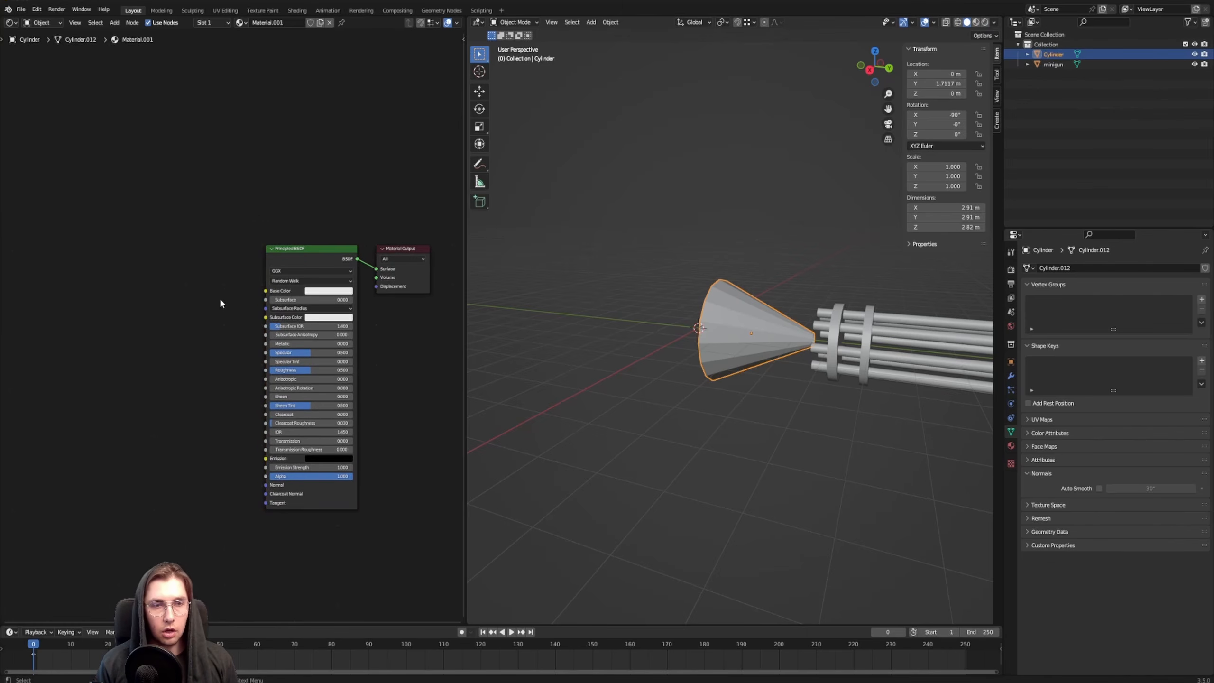
# Replace the cone material's Principled BSDF node with a Mix Shader node
pyautogui.click(300, 272)
pyautogui.press('Delete')
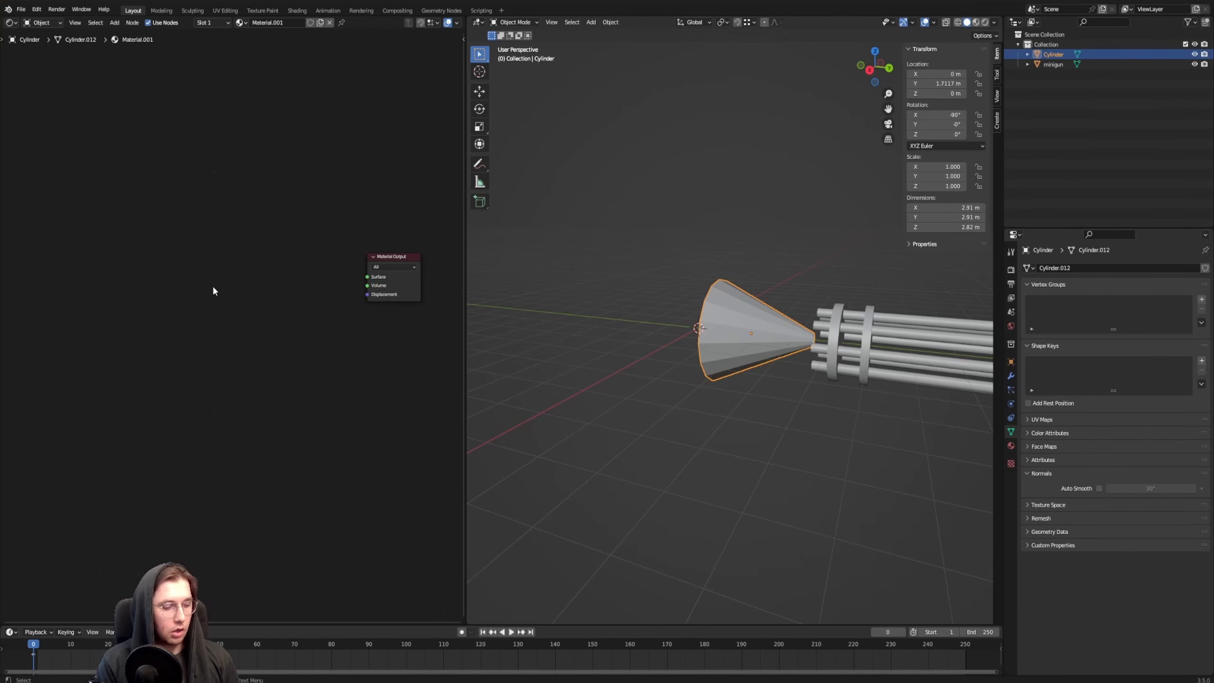
pyautogui.press('F3')
pyautogui.write('mix shader')
pyautogui.press('Return')
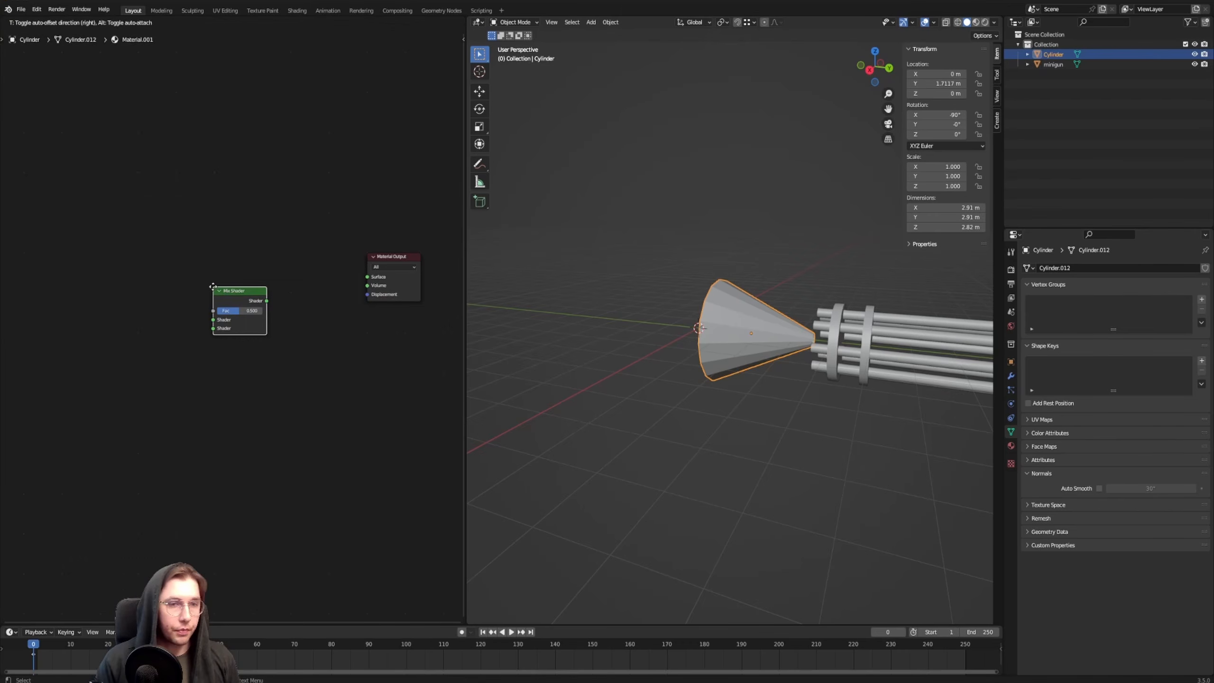
pyautogui.click(213, 328)
# Add an Emission node and a Transparent BSDF node to the cone's material
pyautogui.press('F3')
pyautogui.write('emi')
pyautogui.press('Return')
pyautogui.click(116, 342)
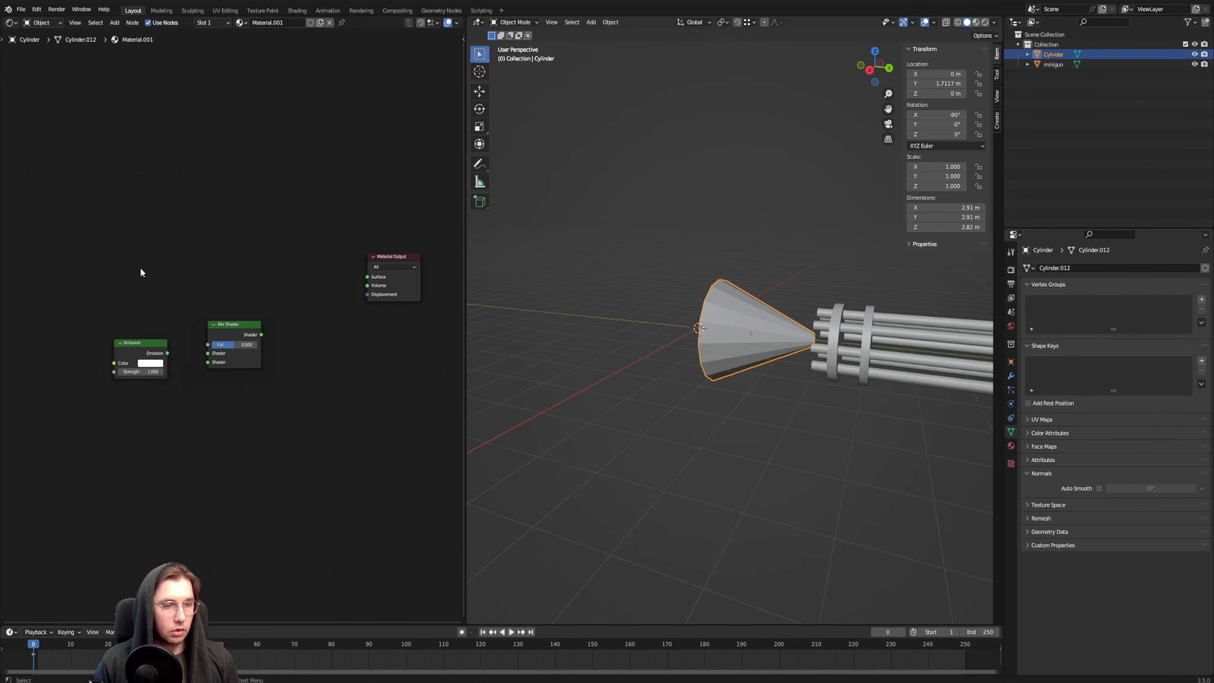
pyautogui.press('F3')
pyautogui.write('transp')
pyautogui.press('Return')
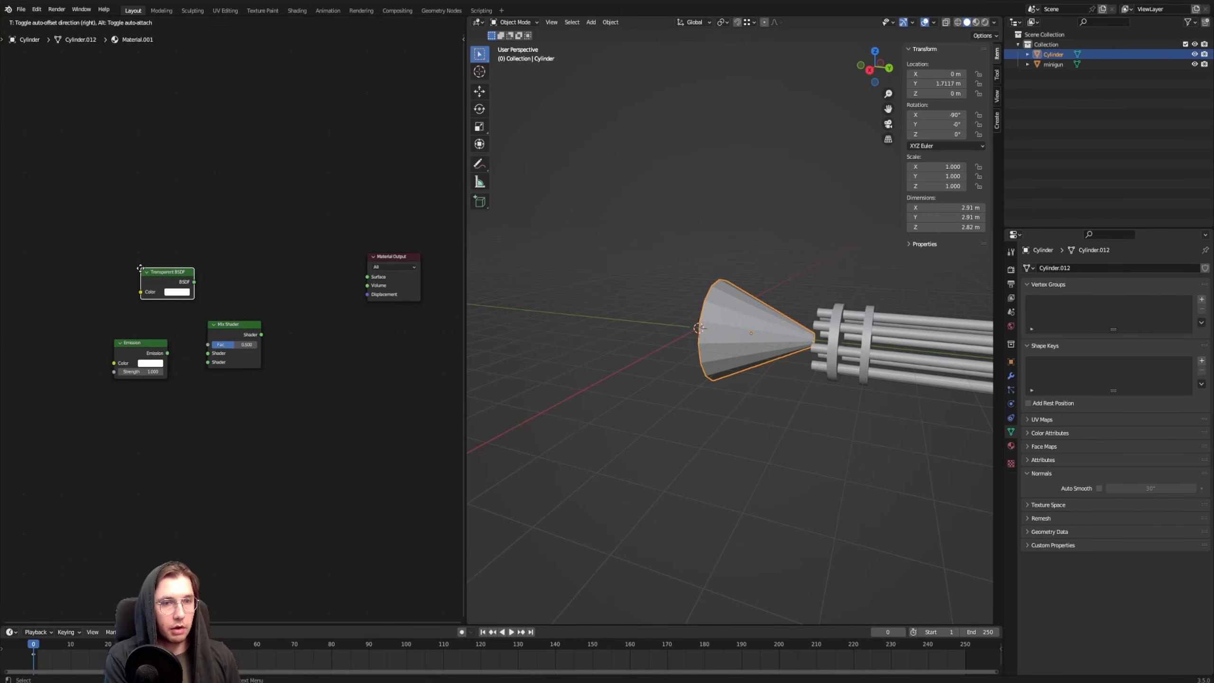
pyautogui.click(108, 287)
# Connect Transparent BSDF and Emission to the Mix Shader's first and second shader inputs, and its output to the Material Output's Surface
pyautogui.moveTo(159, 221); pyautogui.dragTo(172, 253)
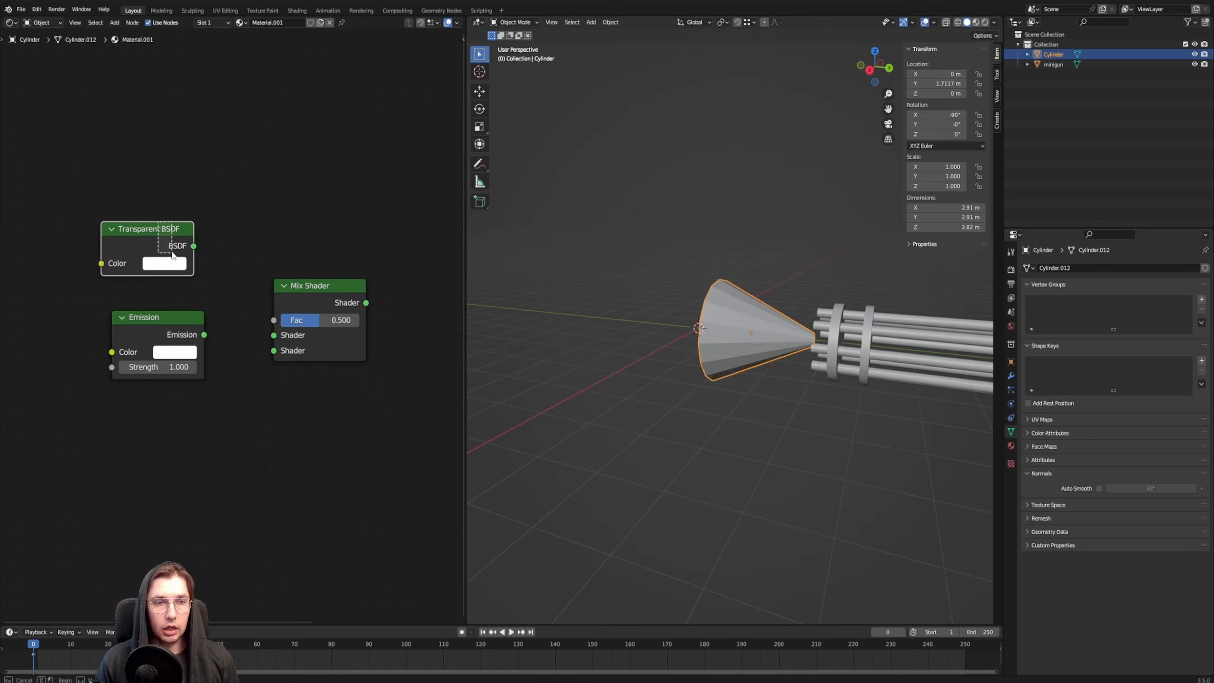
pyautogui.moveTo(166, 228); pyautogui.dragTo(172, 241)
pyautogui.click(233, 265)
pyautogui.moveTo(245, 328); pyautogui.dragTo(274, 350)
pyautogui.click(194, 337)
pyautogui.scroll(-2, 330, 169)
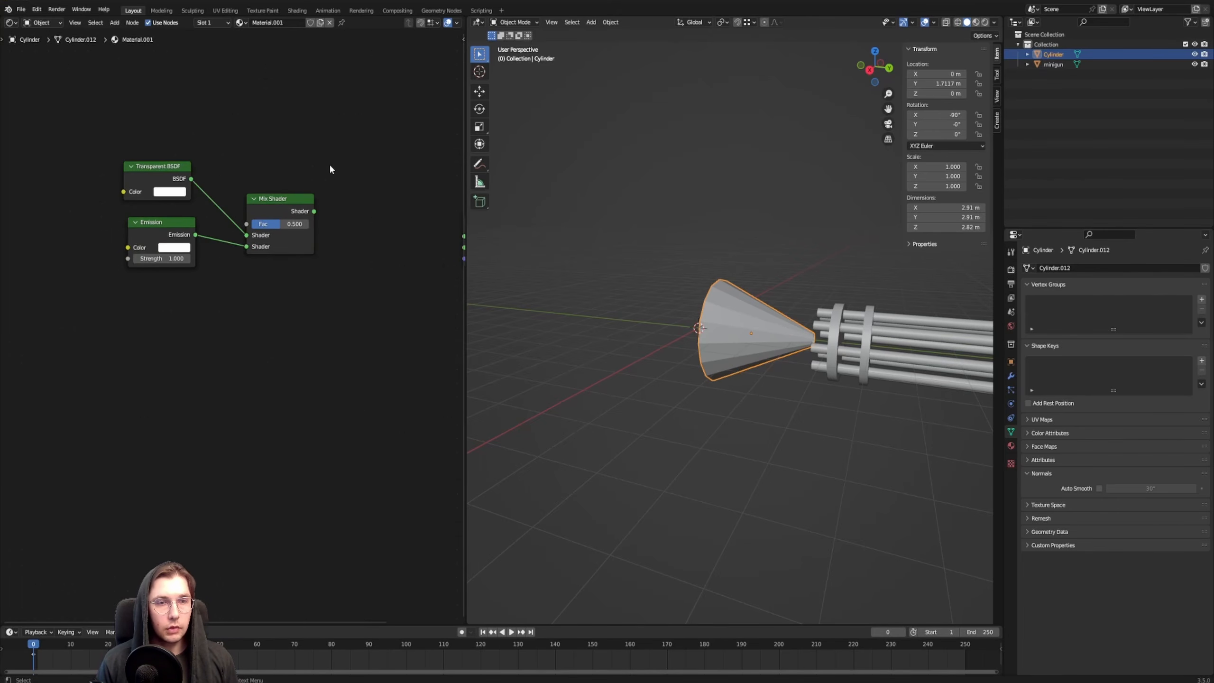
pyautogui.moveTo(330, 169); pyautogui.dragTo(224, 224, button='middle')
pyautogui.keyDown('ctrl'); pyautogui.keyDown('shift'); pyautogui.click(196, 261); pyautogui.keyUp('shift'); pyautogui.keyUp('ctrl')
pyautogui.moveTo(149, 209); pyautogui.dragTo(300, 217, button='middle')
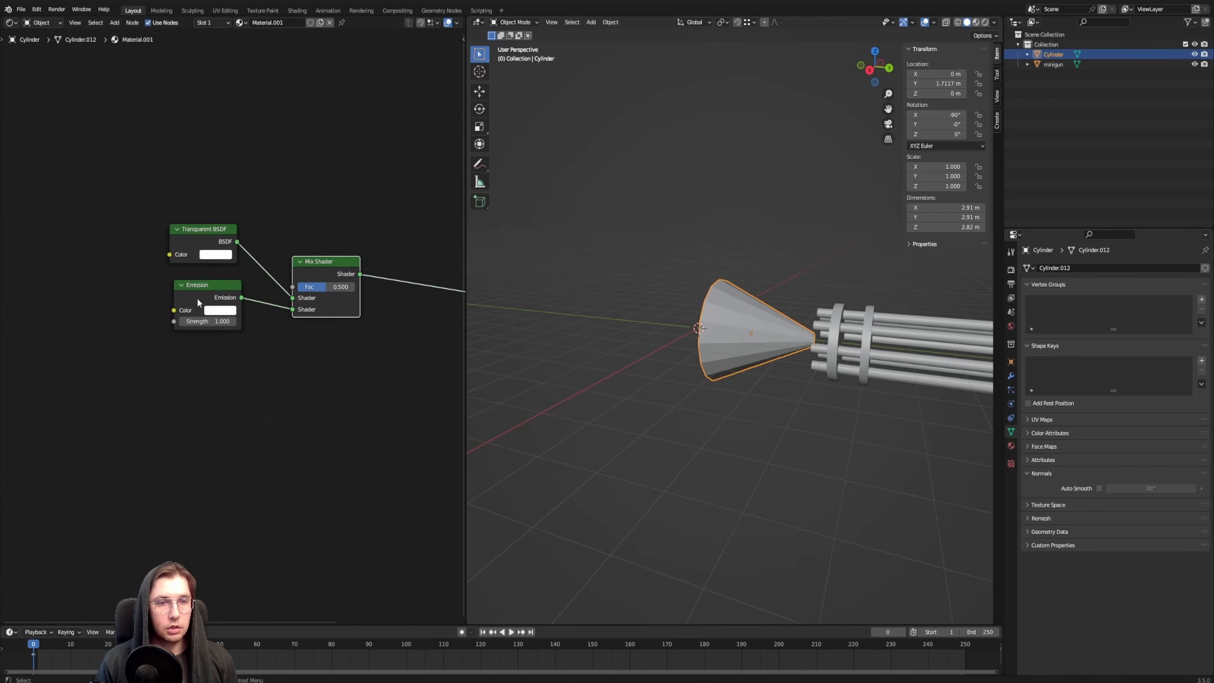
pyautogui.moveTo(198, 303); pyautogui.dragTo(177, 387)
# Switch the 3D view to Rendered shading to preview the cone's material
pyautogui.scroll(3, 763, 318)
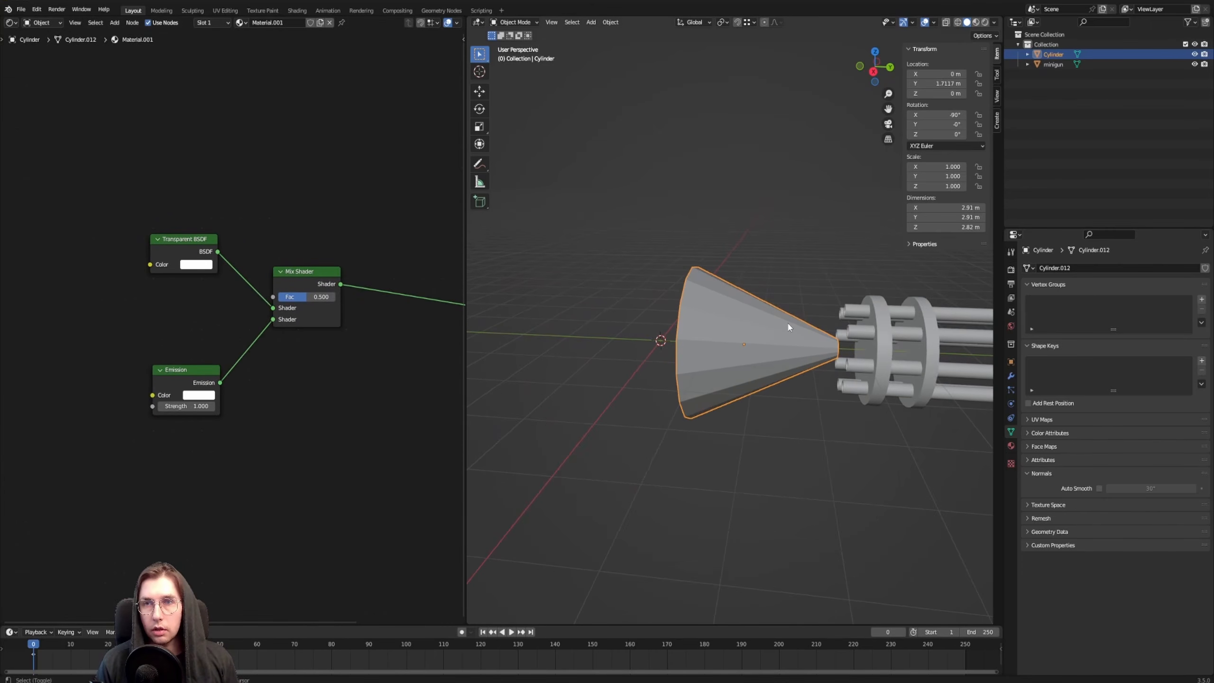
pyautogui.moveTo(789, 327); pyautogui.dragTo(778, 324, button='middle')
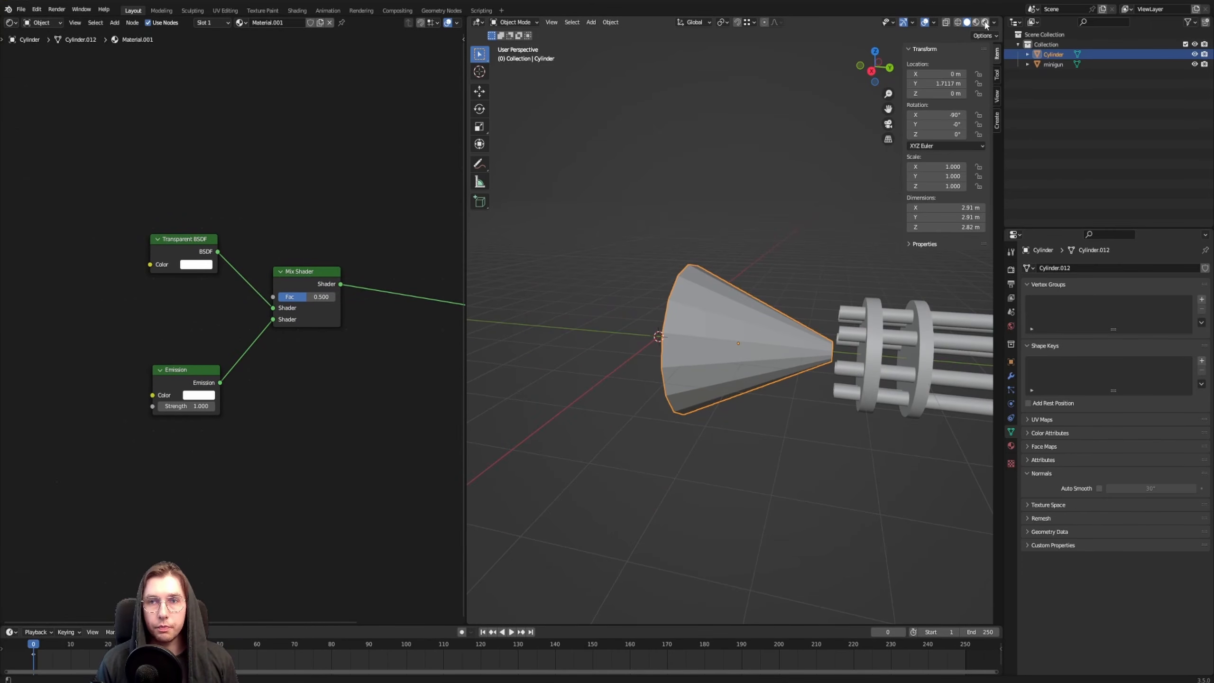
pyautogui.click(985, 22)
pyautogui.keyDown('shift'); pyautogui.moveTo(791, 274); pyautogui.dragTo(754, 286, button='middle'); pyautogui.keyUp('shift')
pyautogui.scroll(-1, 94, 402)
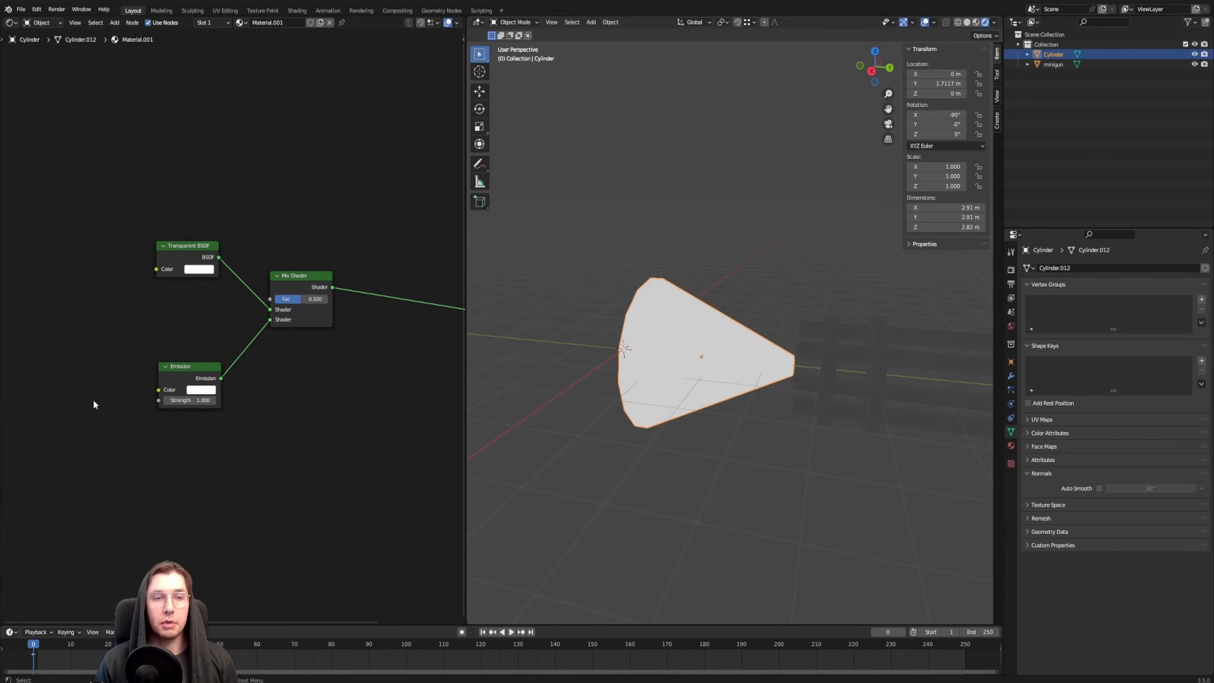
# Add a Texture Coordinate node to the cone's material, to the left of the existing shader nodes
pyautogui.keyDown('ctrl'); pyautogui.scroll(10, 94, 402); pyautogui.keyUp('ctrl')
pyautogui.press('F3')
pyautogui.write('text')
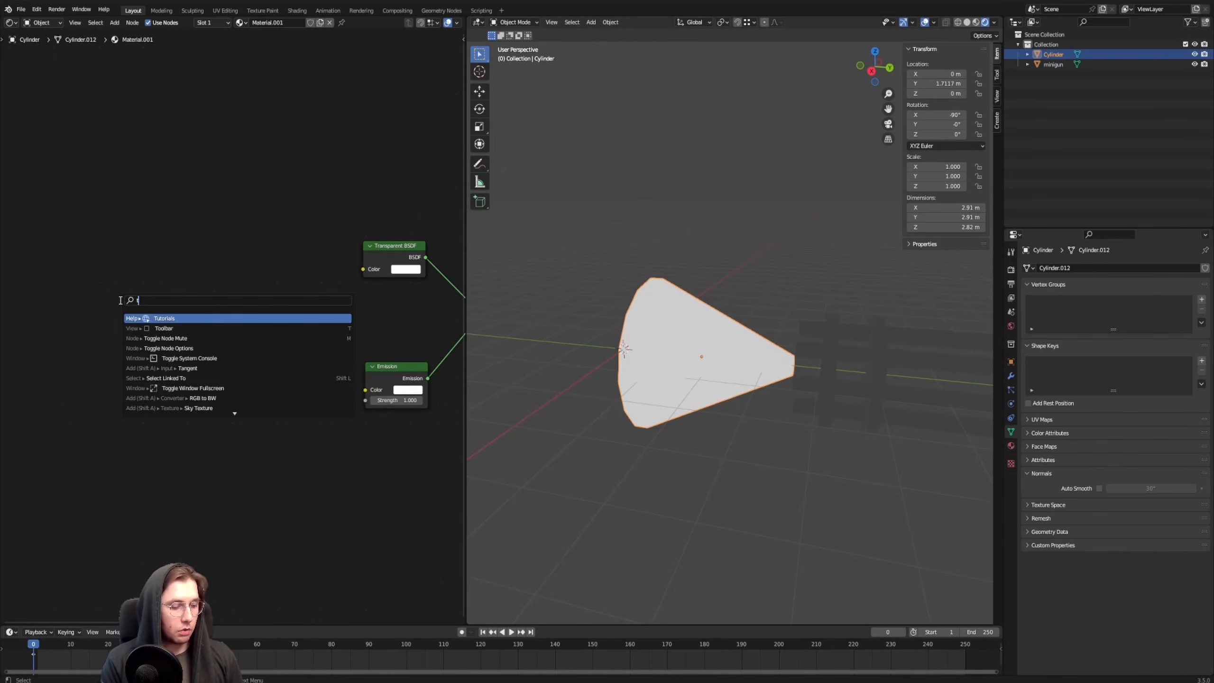
pyautogui.write('ure co')
pyautogui.press('Return')
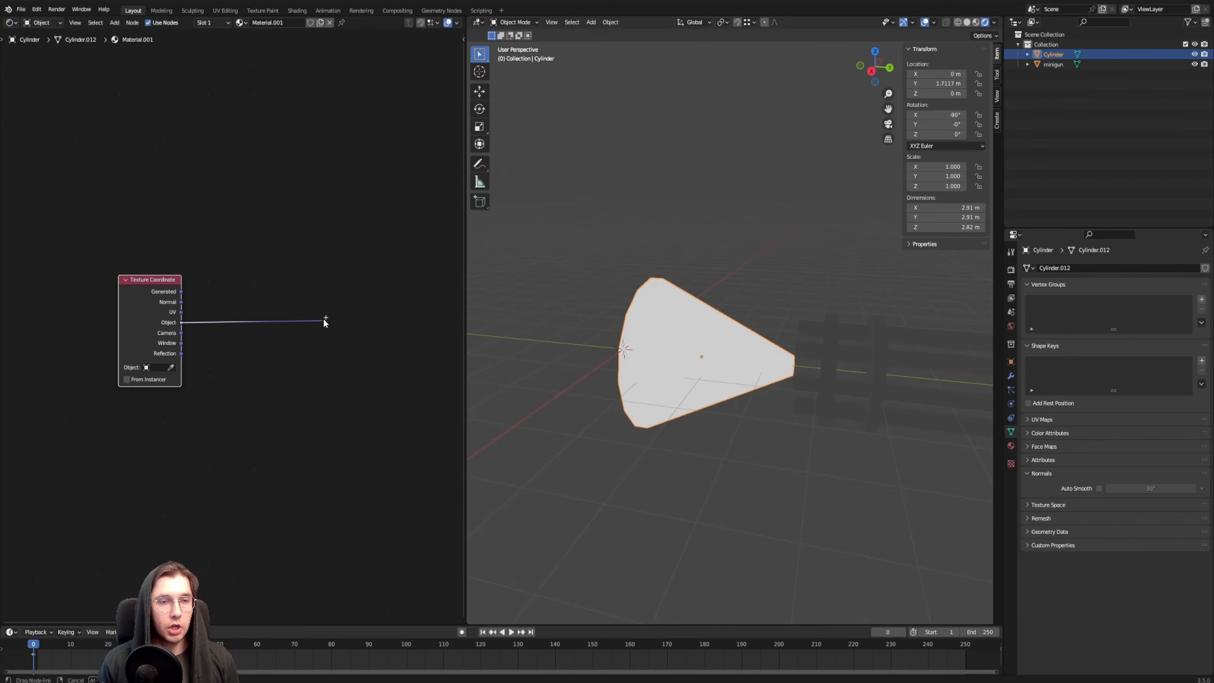
# Feed the Texture Coordinate's Object output into a new Gradient Texture node set to Radial
pyautogui.moveTo(307, 320); pyautogui.dragTo(305, 319)
pyautogui.write('gradient')
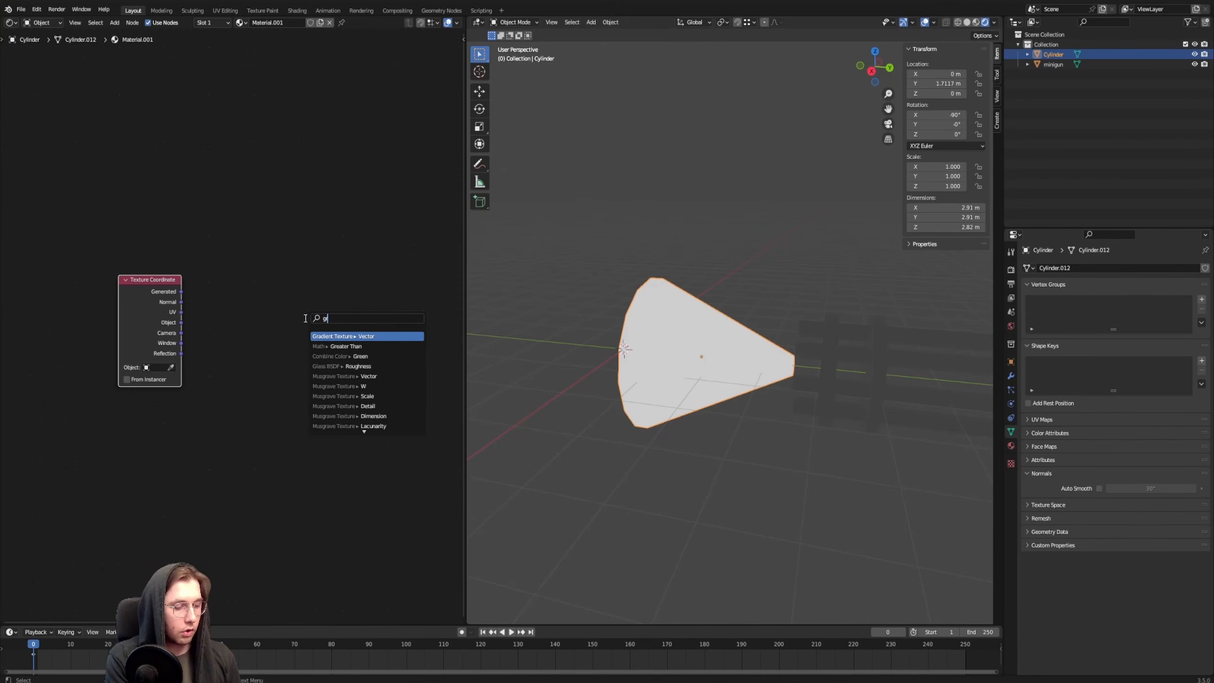
pyautogui.press('Return')
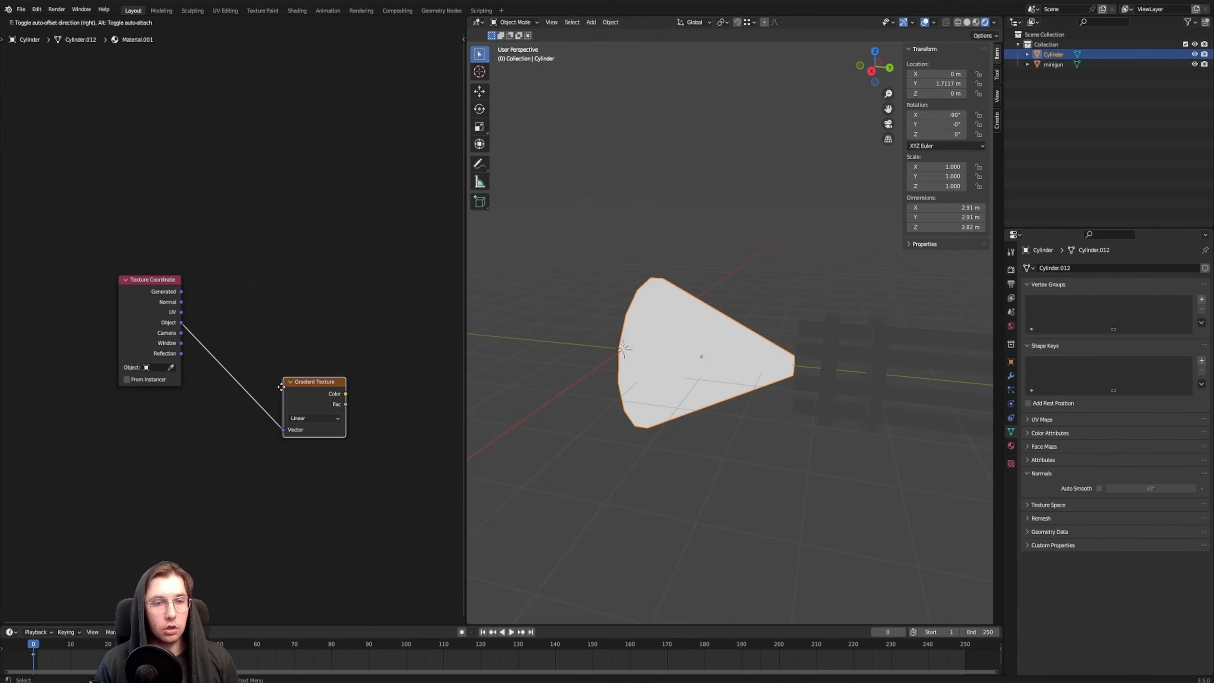
pyautogui.click(279, 319)
pyautogui.click(333, 348)
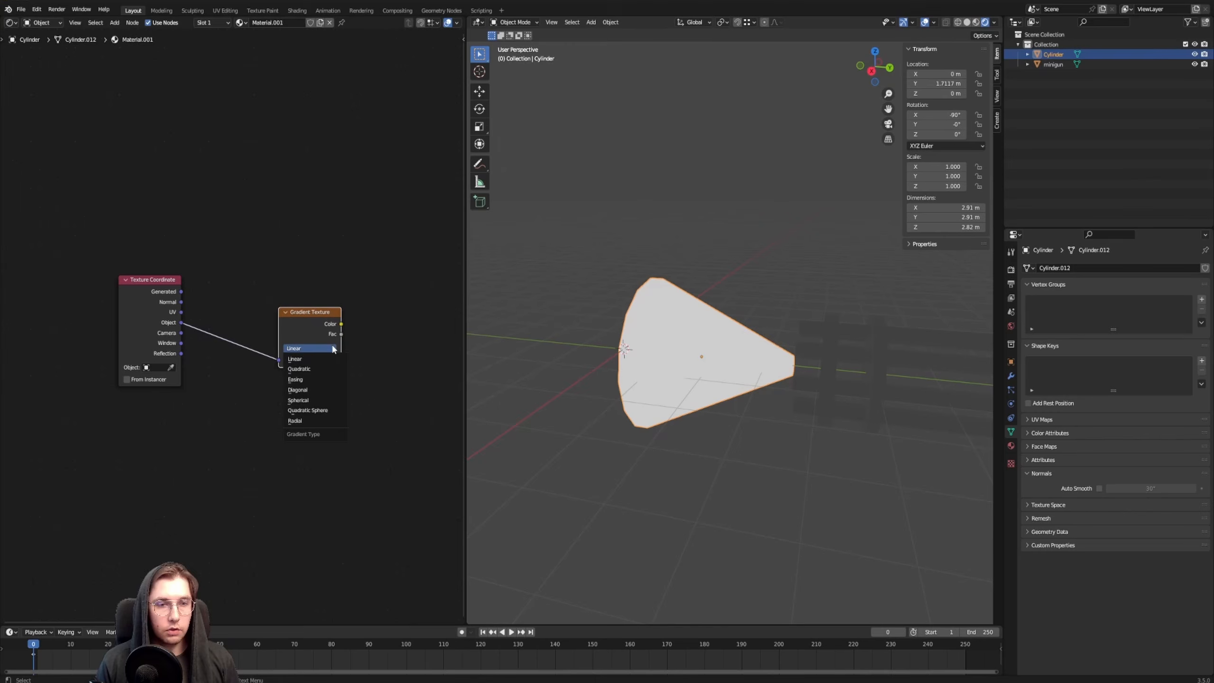
pyautogui.click(311, 421)
pyautogui.moveTo(311, 333); pyautogui.dragTo(278, 333)
pyautogui.moveTo(321, 299); pyautogui.dragTo(241, 301, button='middle')
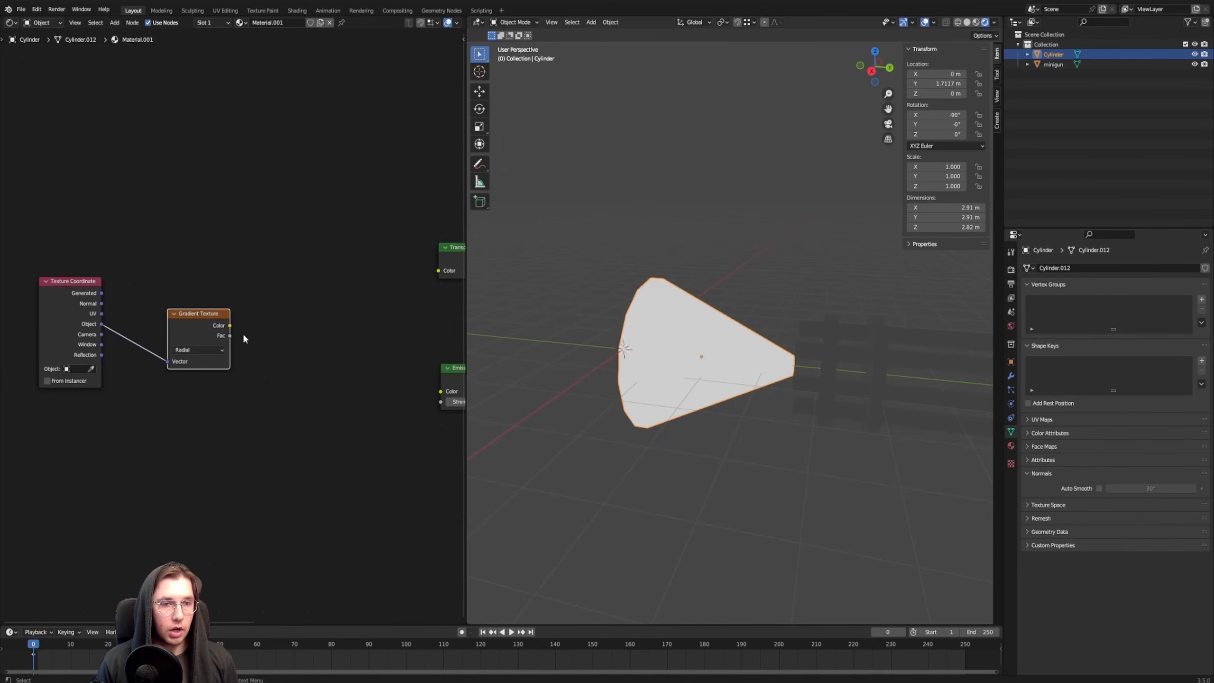
# Add a Noise Texture node with its Vector input fed by the radial Gradient Texture's Color output
pyautogui.moveTo(230, 326); pyautogui.dragTo(272, 326)
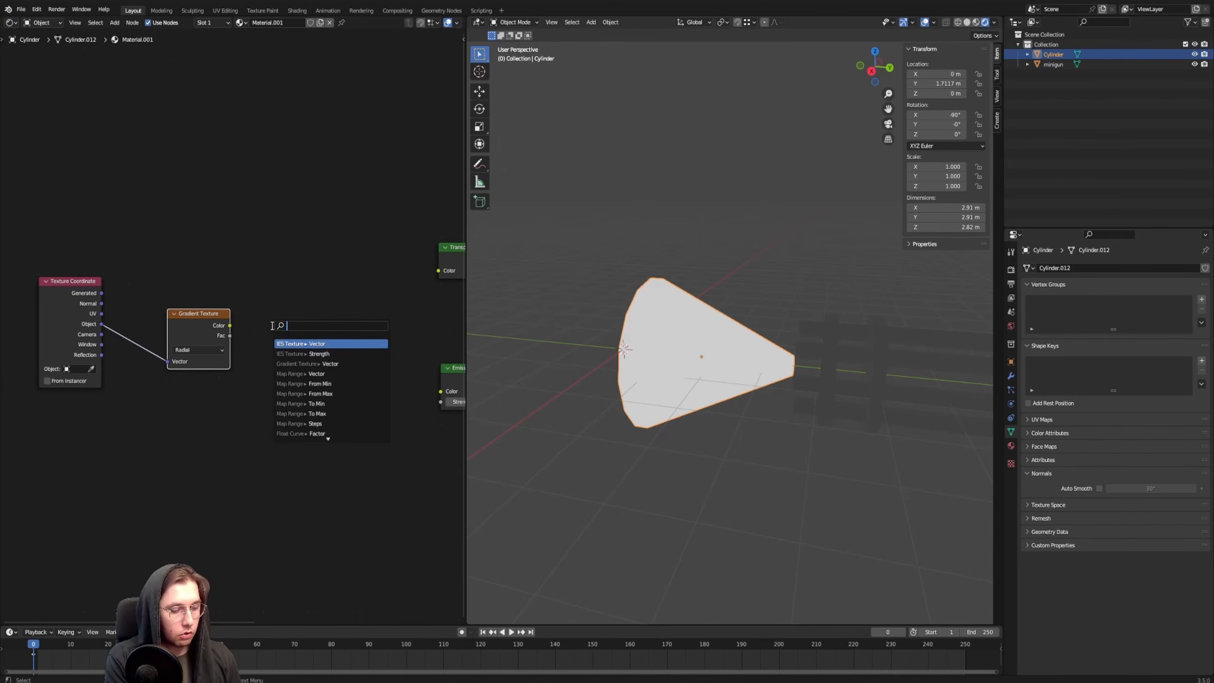
pyautogui.write('nor')
pyautogui.press('BackSpace')
pyautogui.write('i')
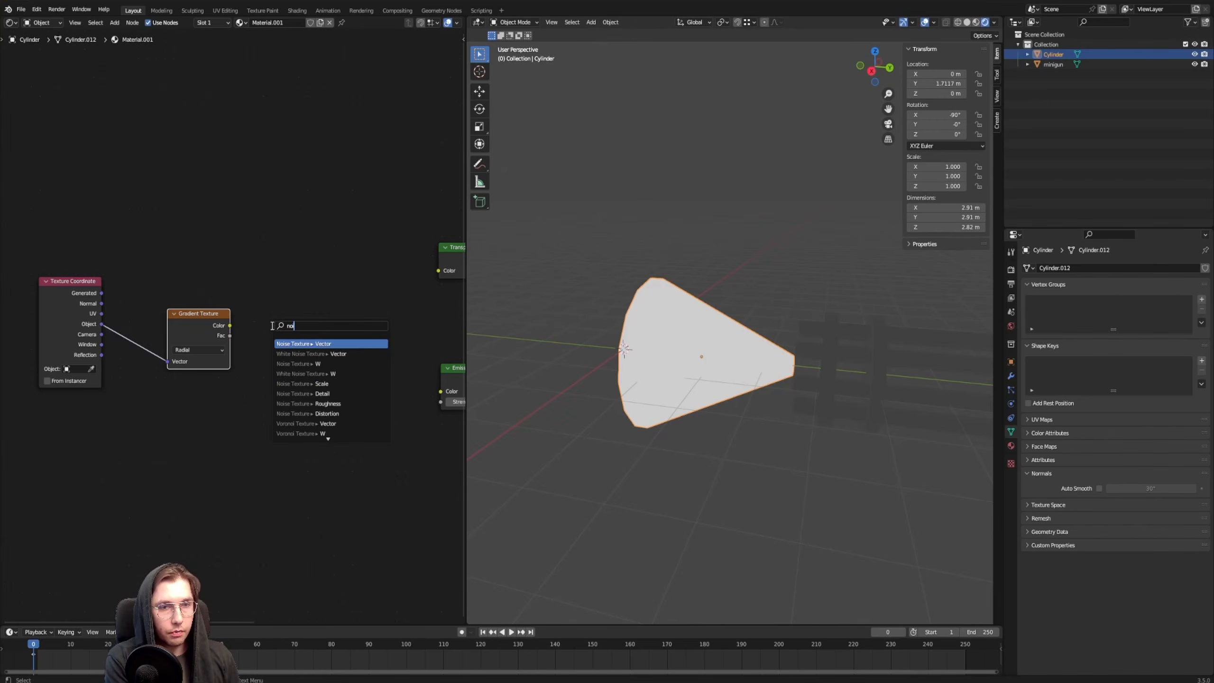
pyautogui.press('Return')
pyautogui.click(249, 320)
pyautogui.moveTo(223, 314); pyautogui.dragTo(280, 316, button='middle')
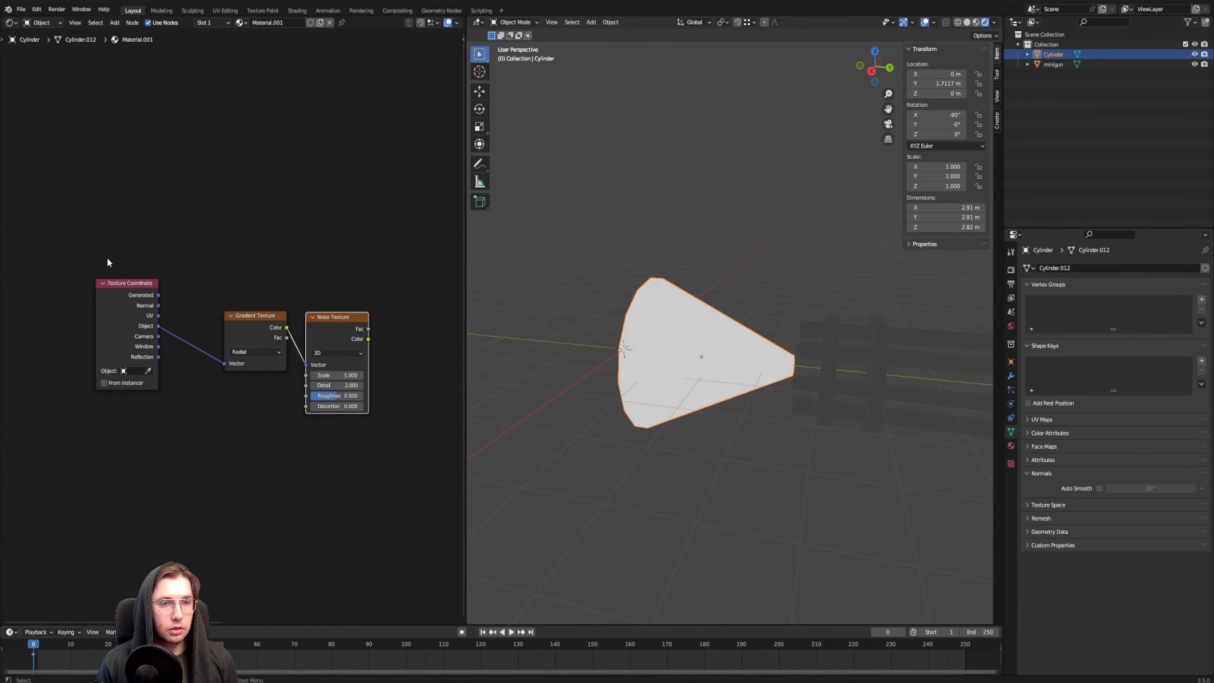
# Preview the Noise Texture directly on the cone and inspect its streaks from another angle
pyautogui.keyDown('ctrl'); pyautogui.keyDown('shift'); pyautogui.click(247, 324); pyautogui.keyUp('shift'); pyautogui.keyUp('ctrl')
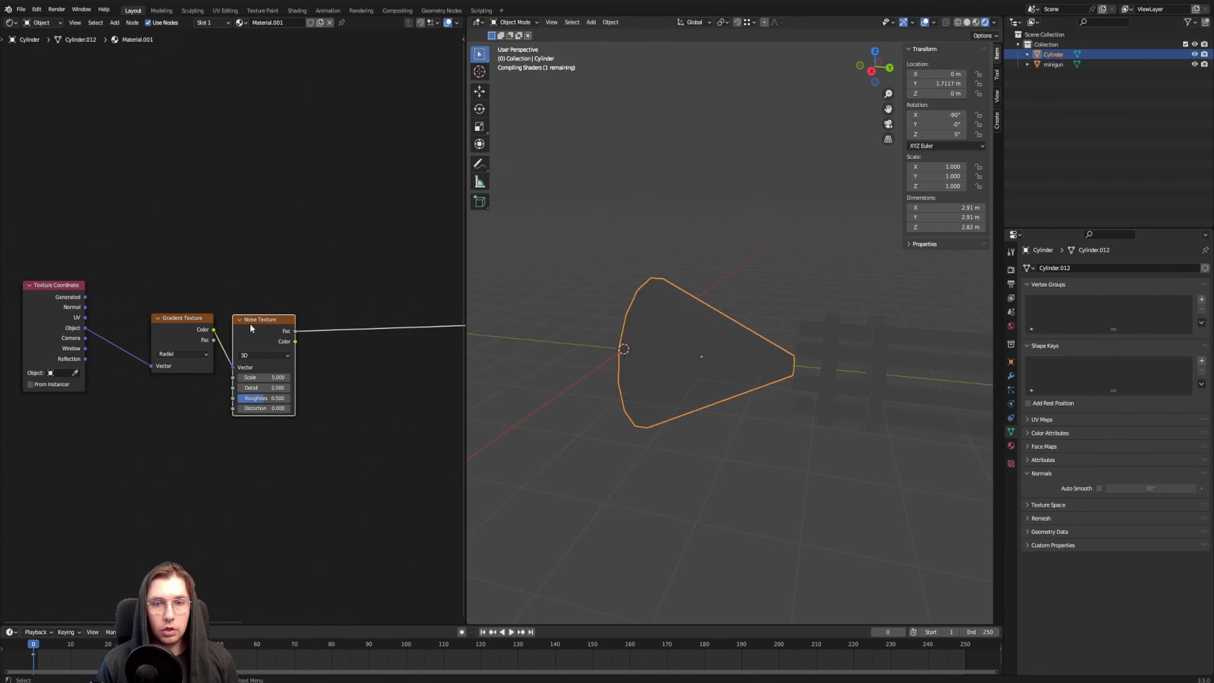
pyautogui.scroll(3, 727, 335)
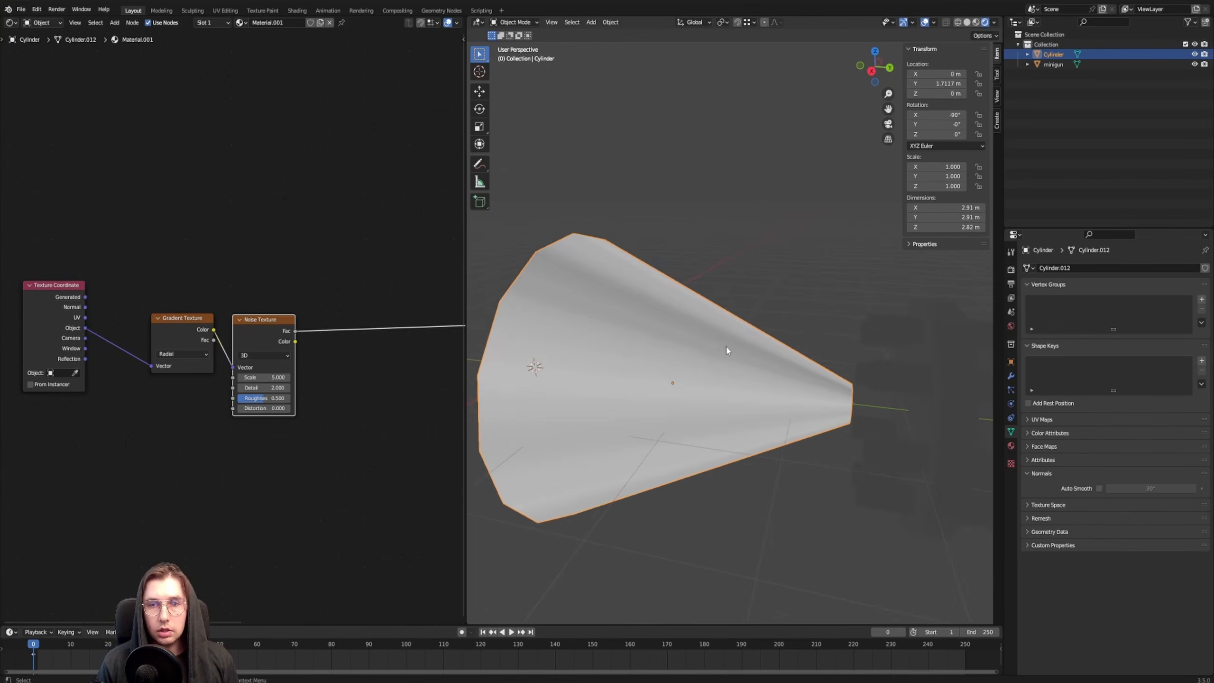
pyautogui.moveTo(727, 349)
pyautogui.mouseDown(button='middle')
pyautogui.moveTo(658, 374)
pyautogui.moveTo(641, 354)
pyautogui.mouseUp(button='middle')
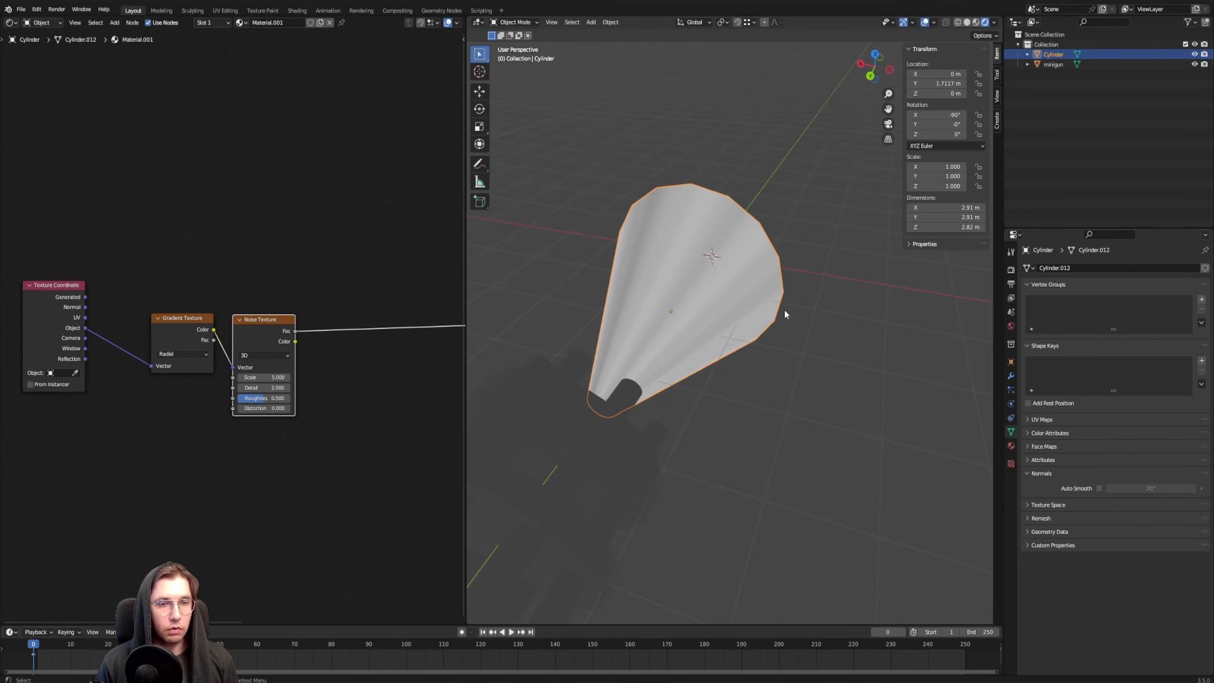
# Shift the Texture Coordinate, Gradient and Noise nodes aside and insert a ColorRamp after the Noise Texture's Fac output
pyautogui.moveTo(134, 270); pyautogui.dragTo(206, 250, button='middle')
pyautogui.scroll(-3, 140, 229)
pyautogui.moveTo(140, 229); pyautogui.dragTo(342, 423)
pyautogui.press('g')
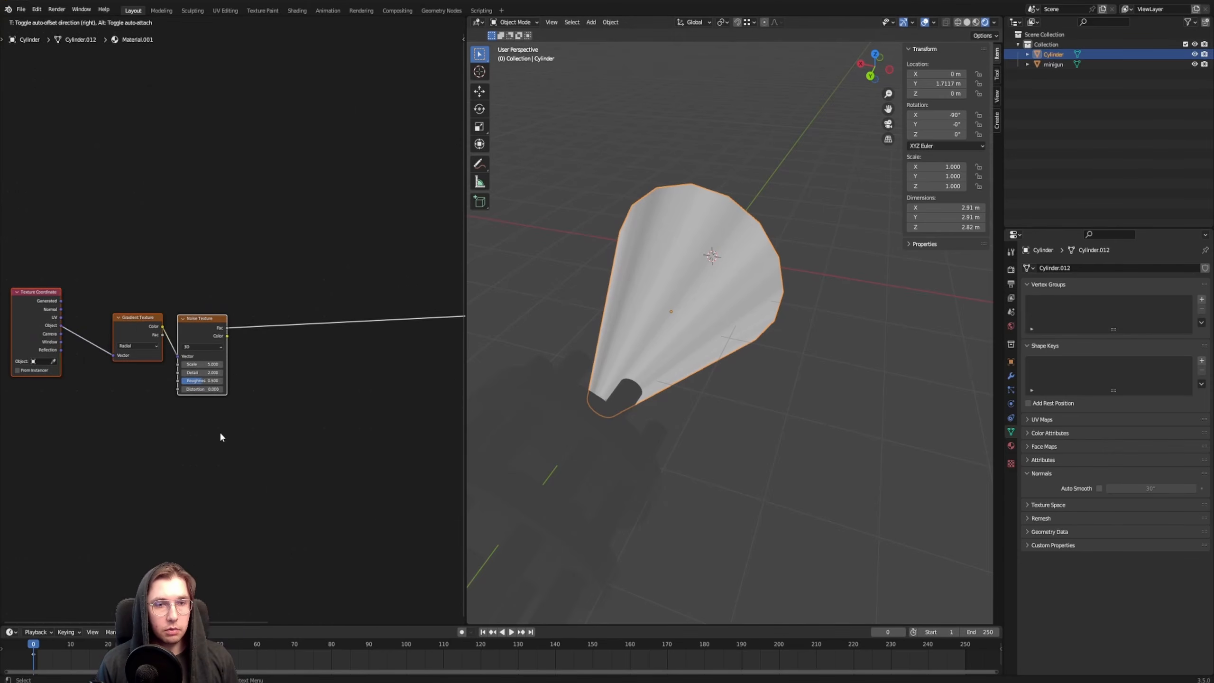
pyautogui.click(220, 436)
pyautogui.click(311, 262)
pyautogui.press('F3')
pyautogui.write('colorr')
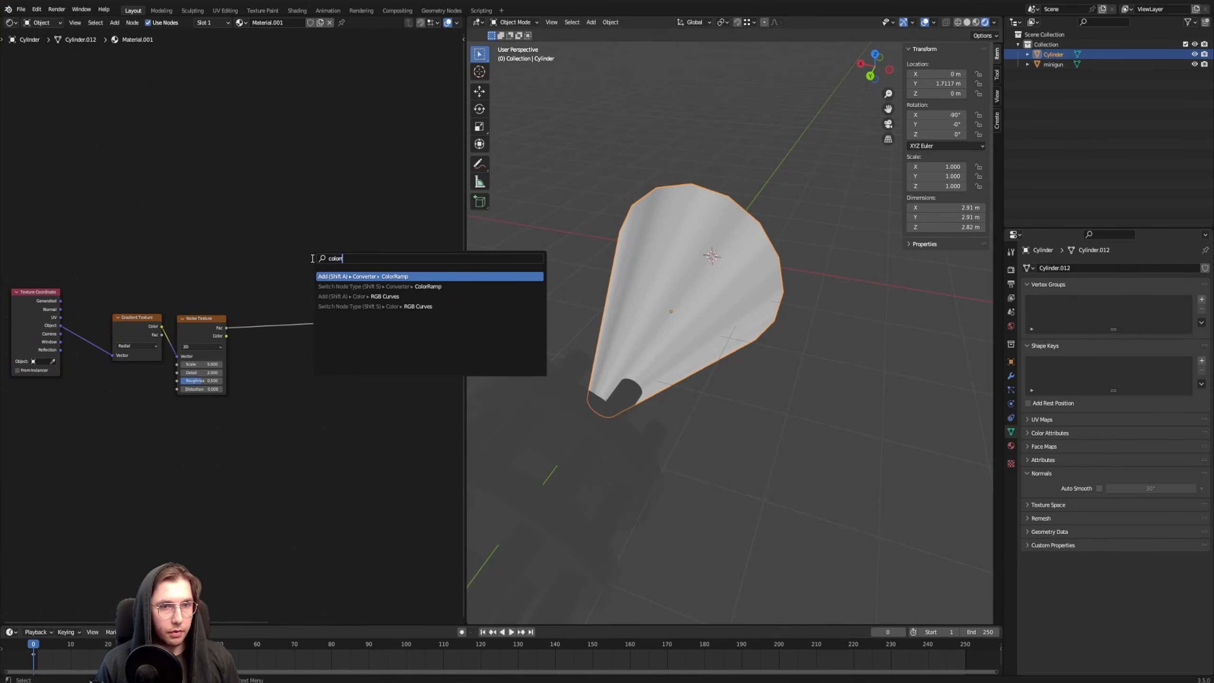
pyautogui.press('Return')
pyautogui.click(287, 362)
# Set the ColorRamp to Constant interpolation and move its white stop to about 0.477 for hard-edged streaks
pyautogui.scroll(2, 287, 362)
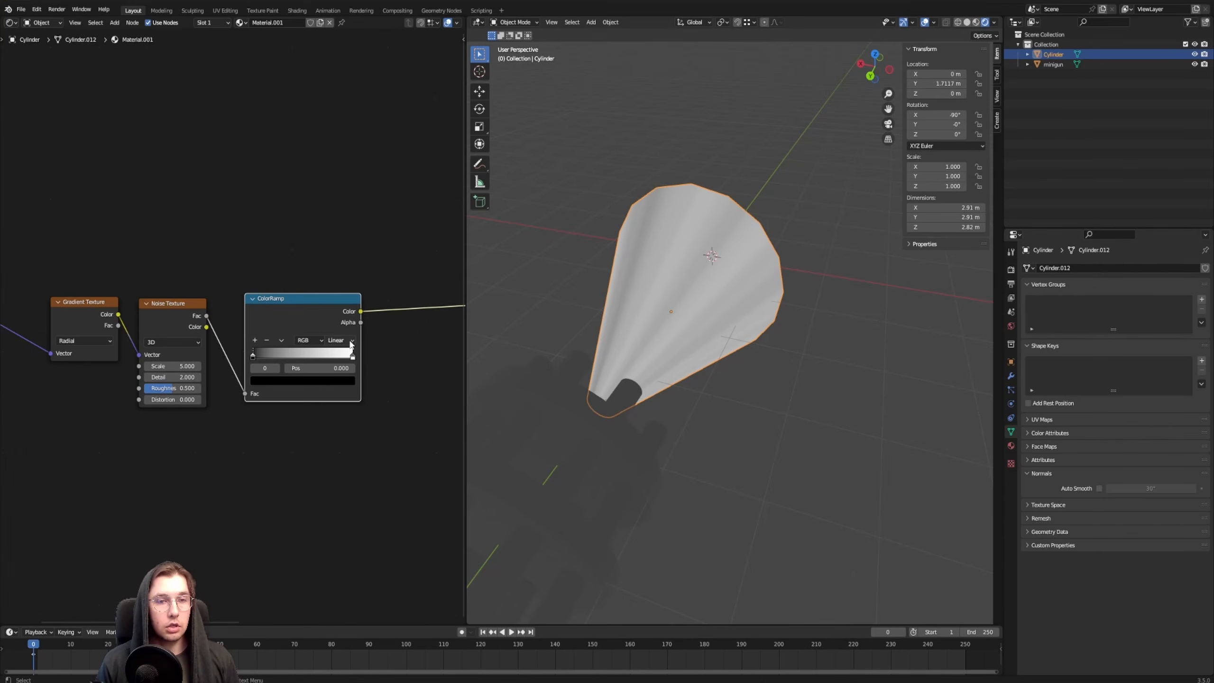
pyautogui.click(350, 342)
pyautogui.click(352, 397)
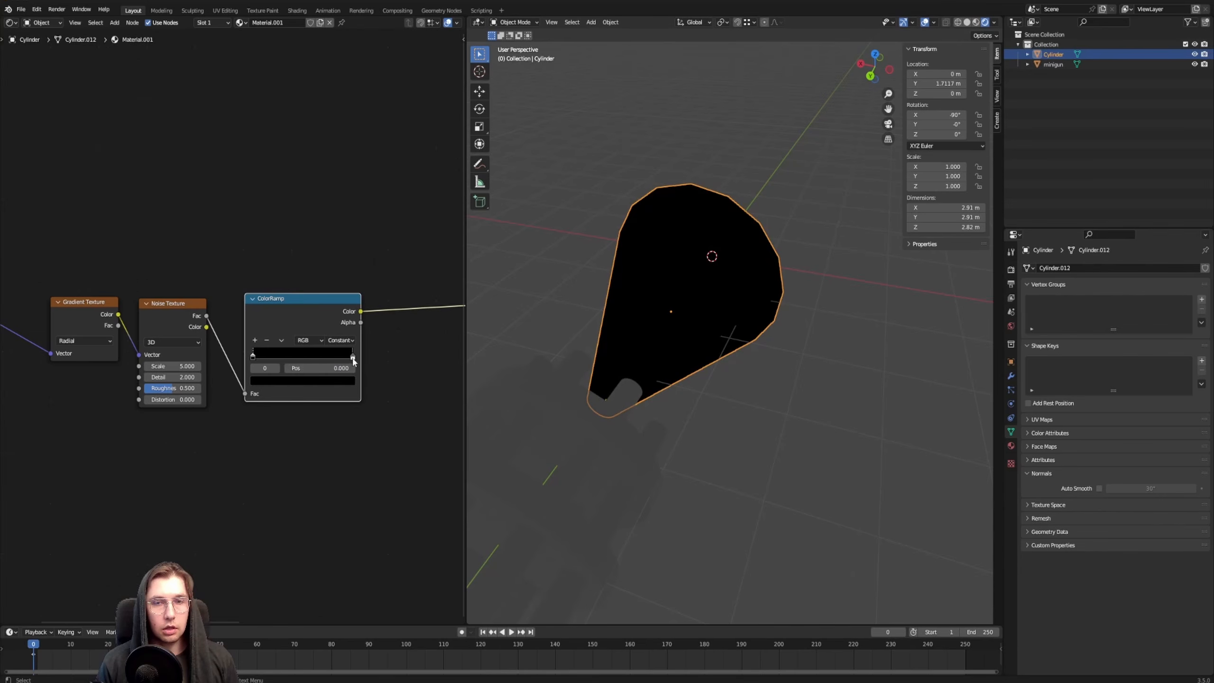
pyautogui.press('g')
pyautogui.click(368, 366)
pyautogui.click(368, 365)
pyautogui.moveTo(323, 368); pyautogui.dragTo(311, 363)
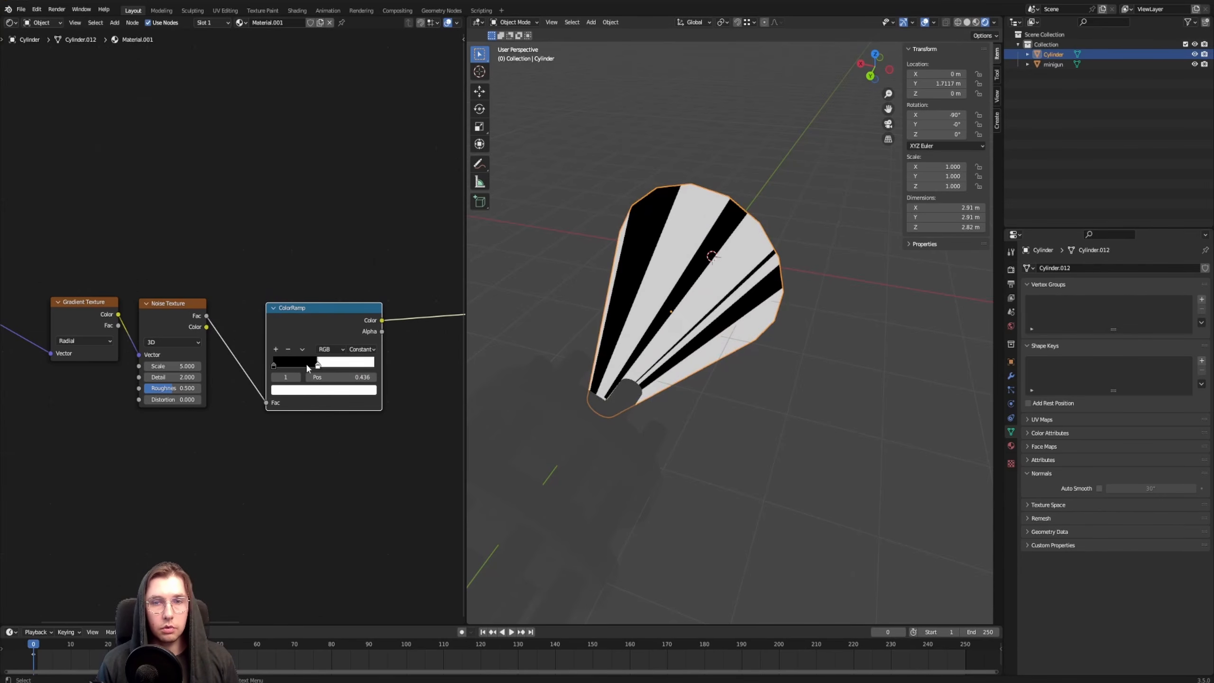
pyautogui.moveTo(574, 273); pyautogui.dragTo(797, 274, button='middle')
pyautogui.moveTo(557, 348); pyautogui.dragTo(693, 283, button='middle')
pyautogui.click(730, 186)
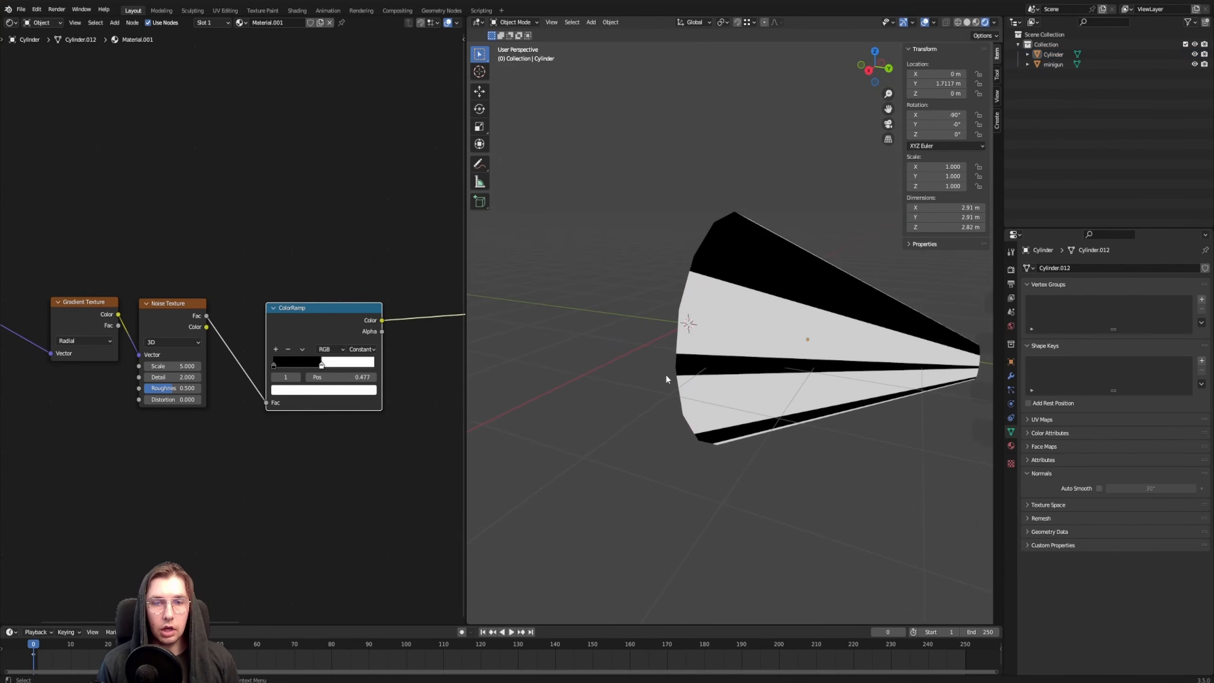
pyautogui.moveTo(672, 460); pyautogui.dragTo(668, 406, button='middle')
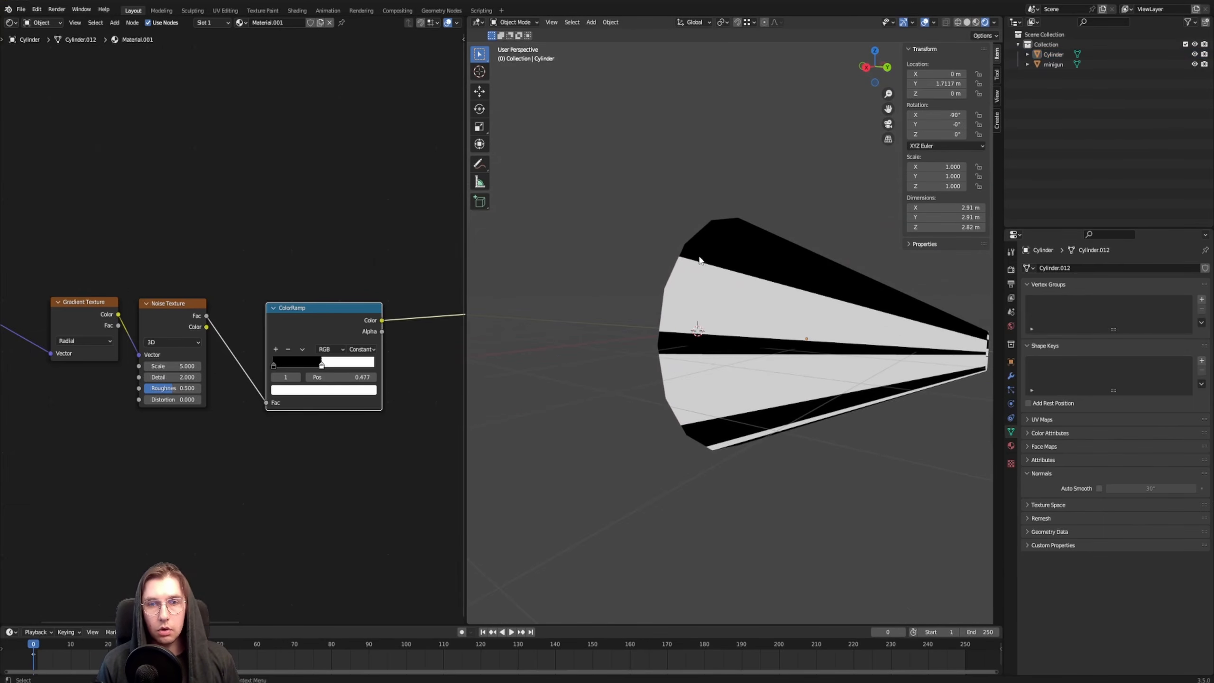
pyautogui.moveTo(699, 260); pyautogui.dragTo(773, 268, button='middle')
# Duplicate the radial Gradient Texture, set the copy to Quadratic Sphere and connect the Texture Coordinate's Object output to its Vector
pyautogui.scroll(-3, 205, 294)
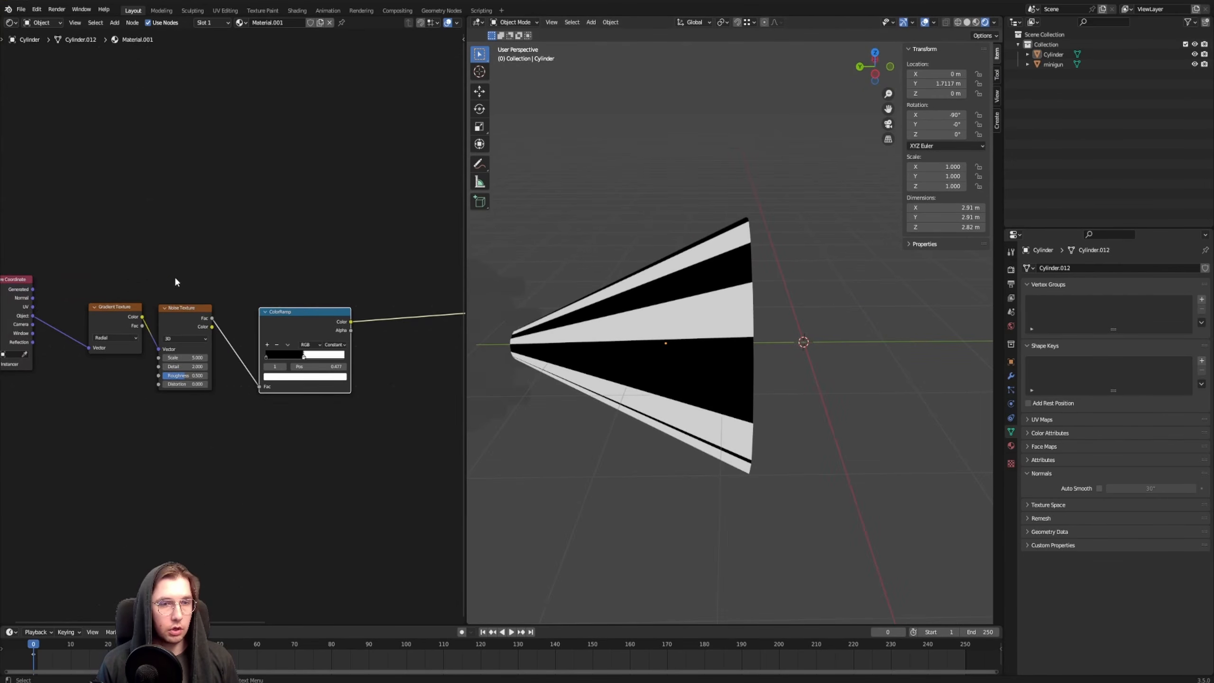
pyautogui.moveTo(175, 275); pyautogui.dragTo(308, 325, button='middle')
pyautogui.click(244, 360)
pyautogui.scroll(4, 246, 361)
pyautogui.hotkey('shift', 'd')
pyautogui.click(261, 255)
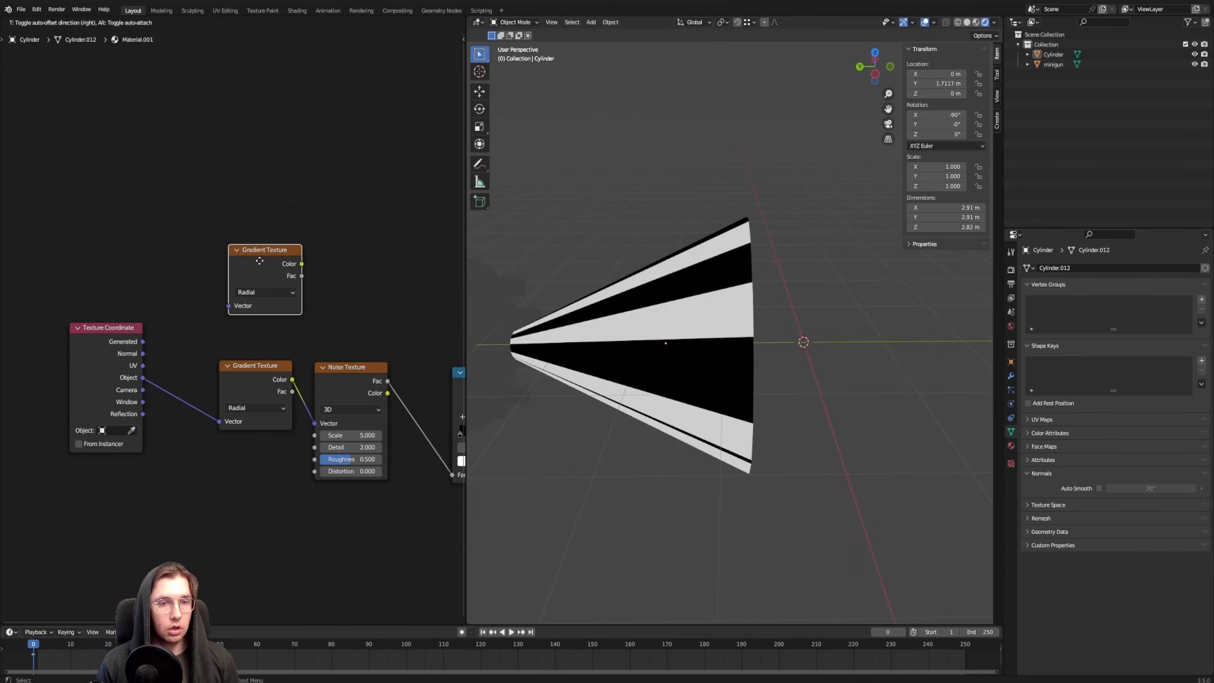
pyautogui.click(264, 287)
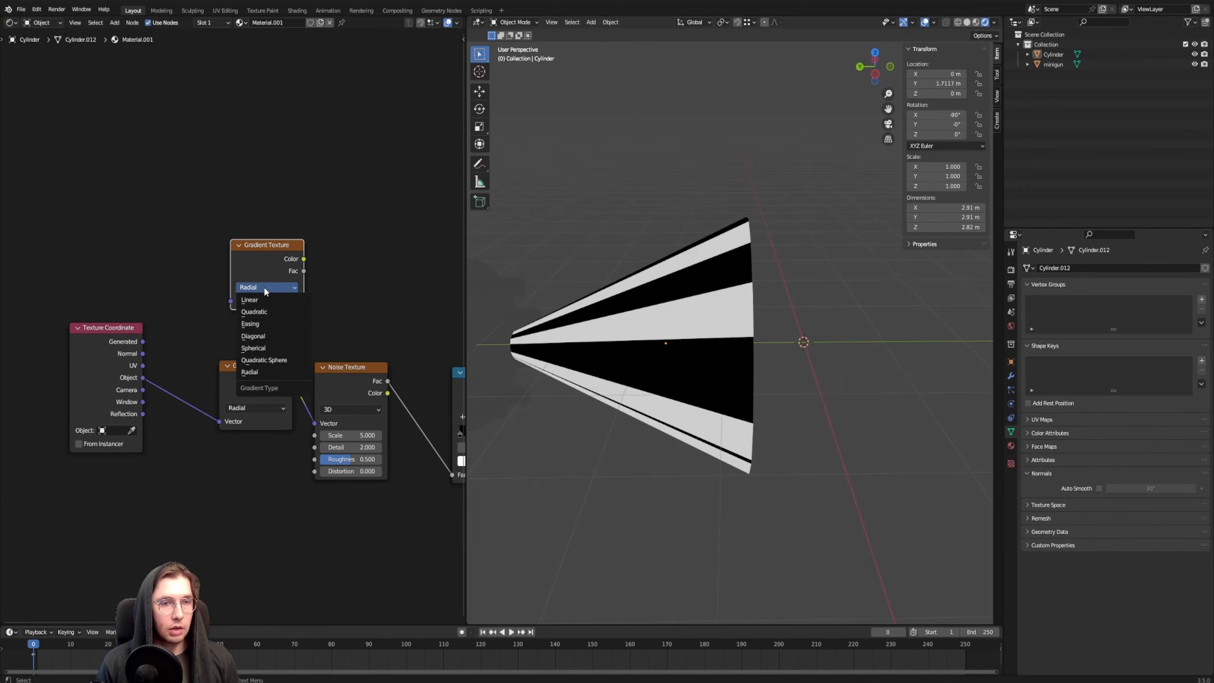
pyautogui.click(279, 360)
pyautogui.moveTo(125, 380); pyautogui.dragTo(230, 298)
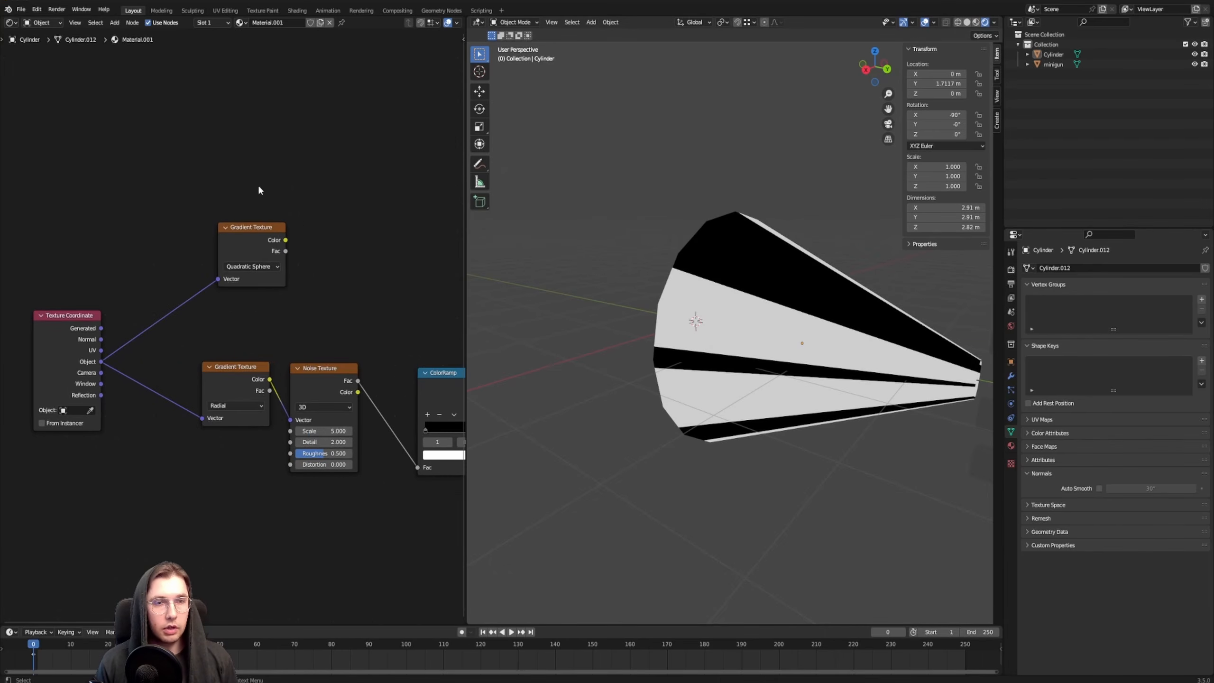
# Preview the Quadratic Sphere gradient on the cone and examine where it falls relative to the narrow end
pyautogui.moveTo(258, 184); pyautogui.dragTo(162, 276, button='middle')
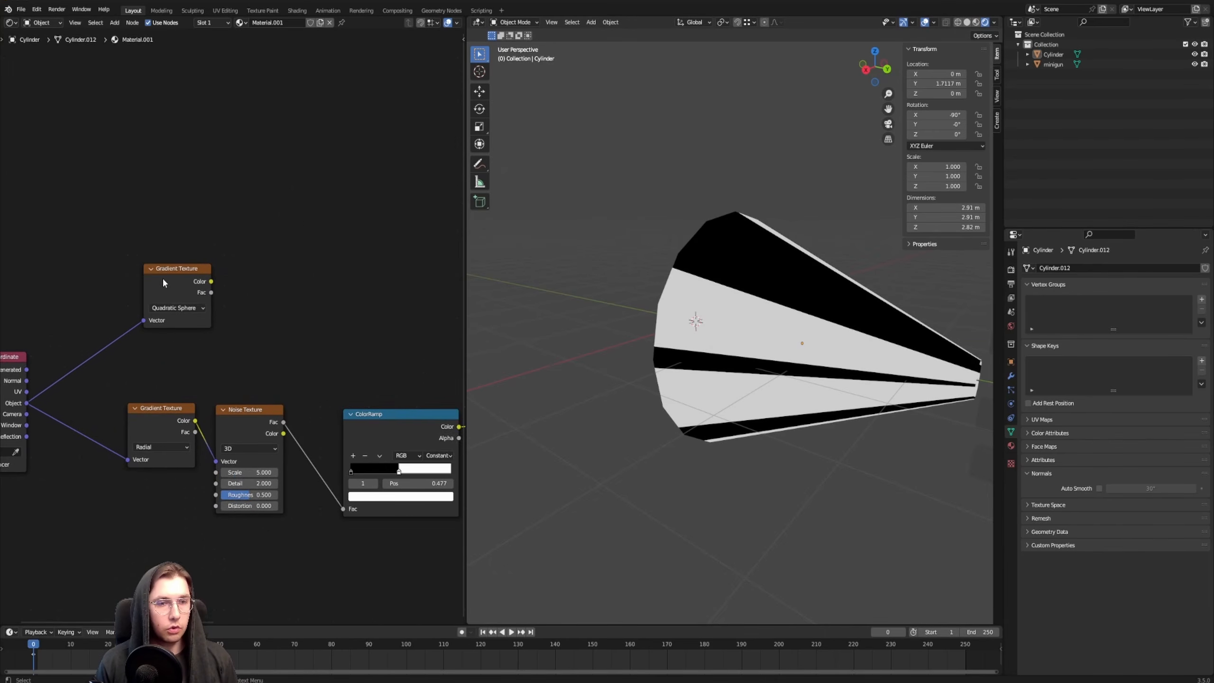
pyautogui.scroll(1, 163, 282)
pyautogui.keyDown('ctrl'); pyautogui.keyDown('shift'); pyautogui.click(159, 270); pyautogui.keyUp('shift'); pyautogui.keyUp('ctrl')
pyautogui.moveTo(700, 369); pyautogui.dragTo(764, 281, button='middle')
pyautogui.scroll(-1, 802, 273)
pyautogui.scroll(-2, 116, 381)
pyautogui.moveTo(116, 381); pyautogui.dragTo(210, 349, button='middle')
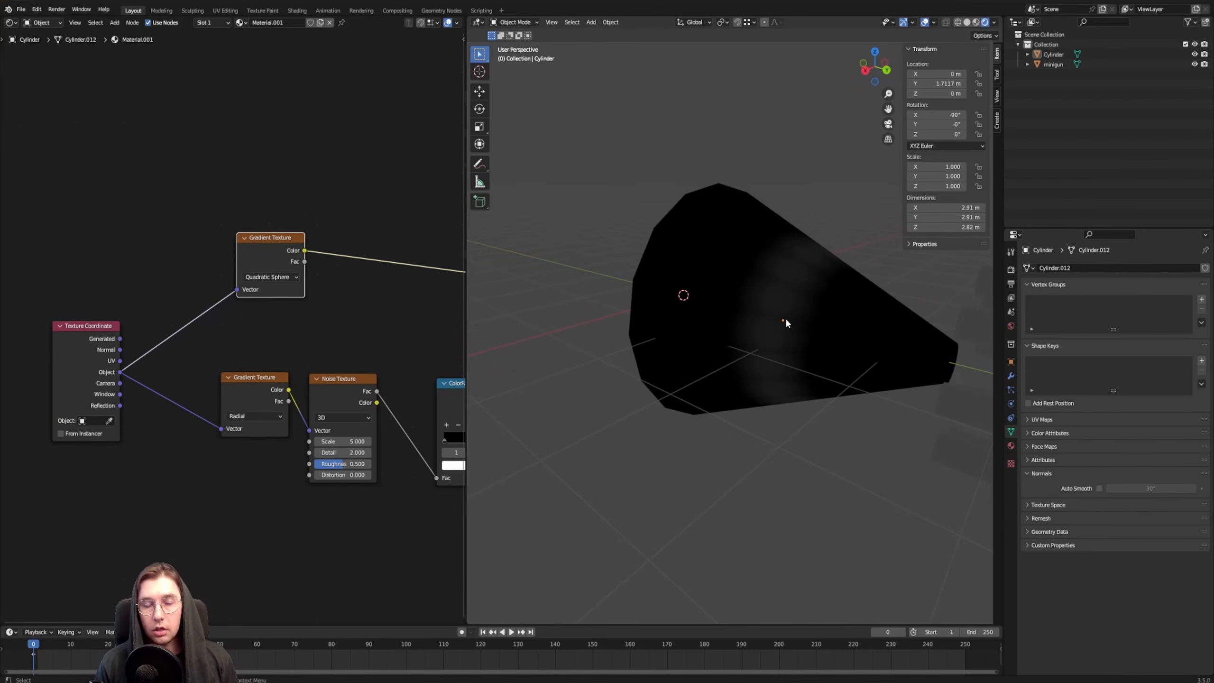
pyautogui.moveTo(785, 317); pyautogui.dragTo(740, 355, button='middle')
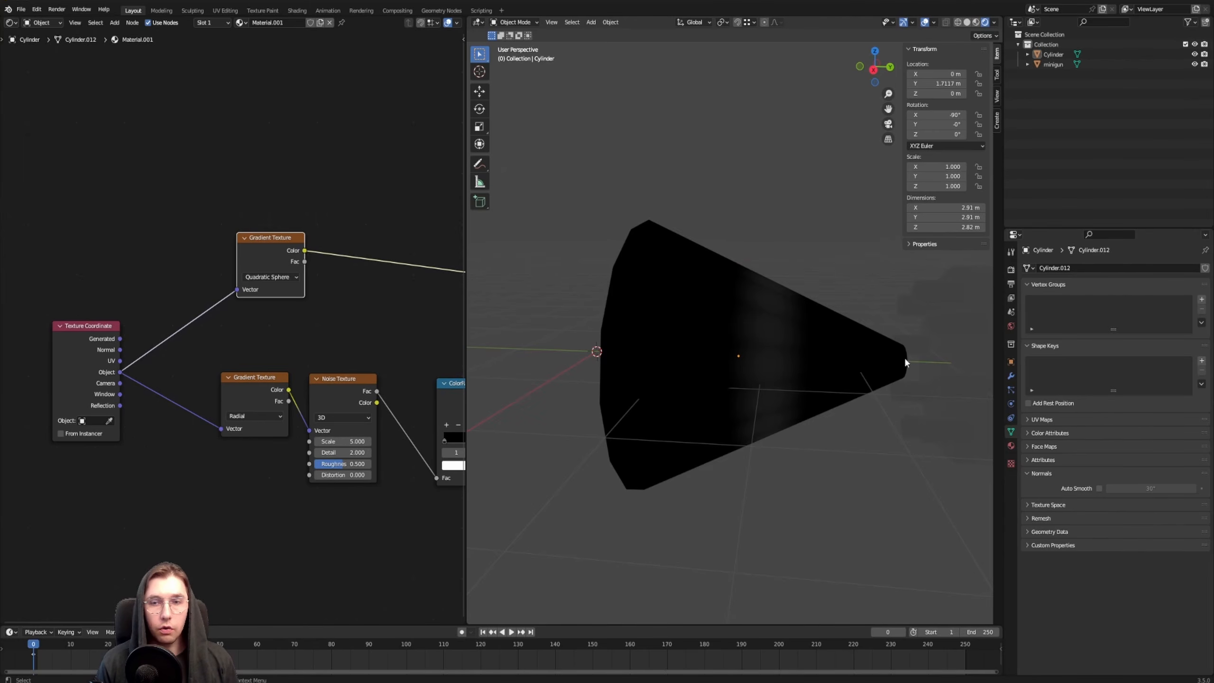
pyautogui.keyDown('shift'); pyautogui.moveTo(910, 382); pyautogui.dragTo(815, 355, button='middle'); pyautogui.keyUp('shift')
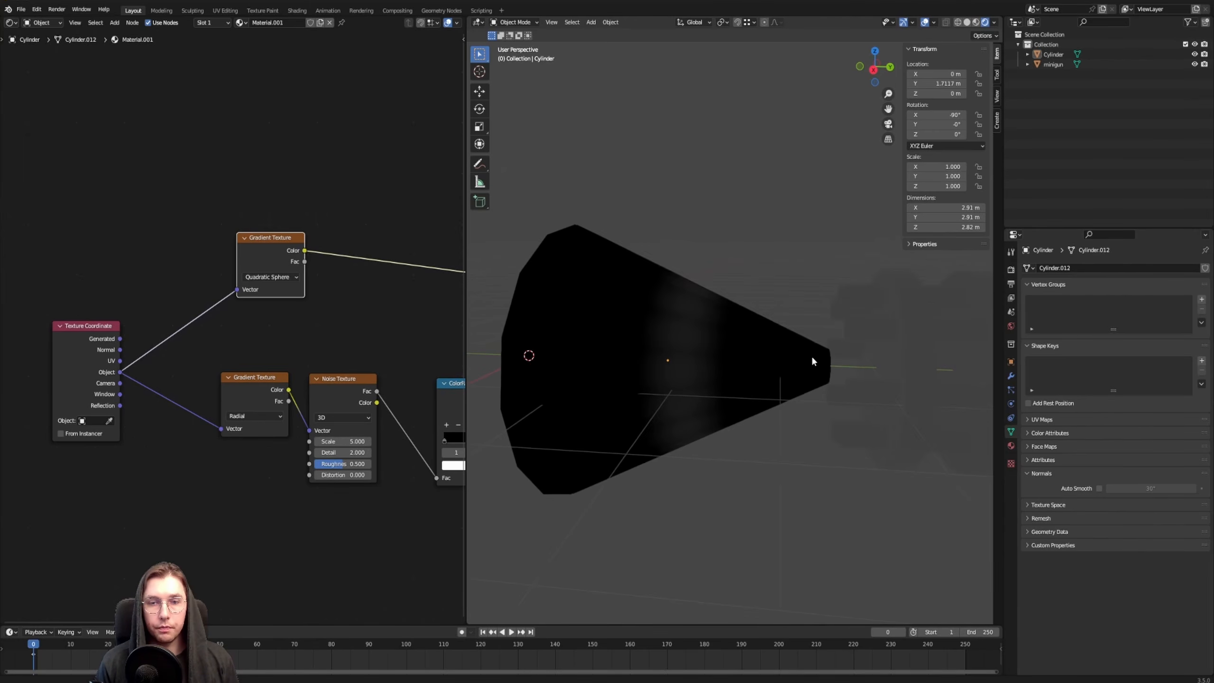
# Restrict transforms to origins and move the cone's origin about 1.82 m along Y to its narrow end
pyautogui.click(708, 328)
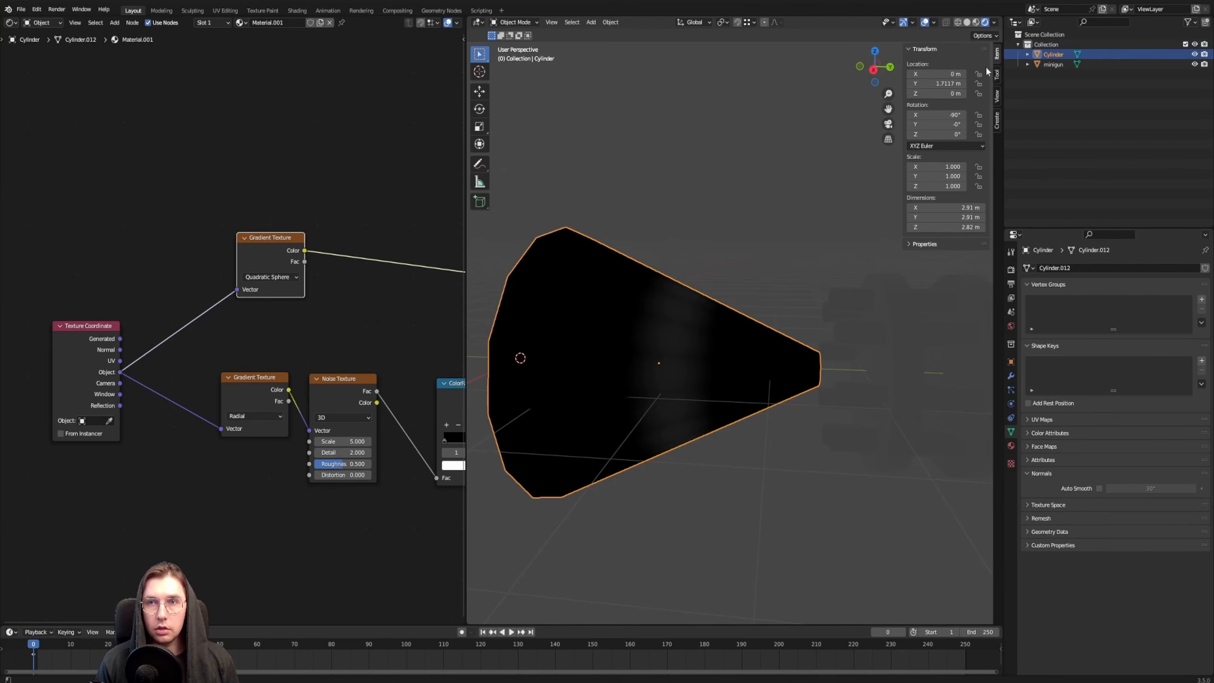
pyautogui.click(983, 36)
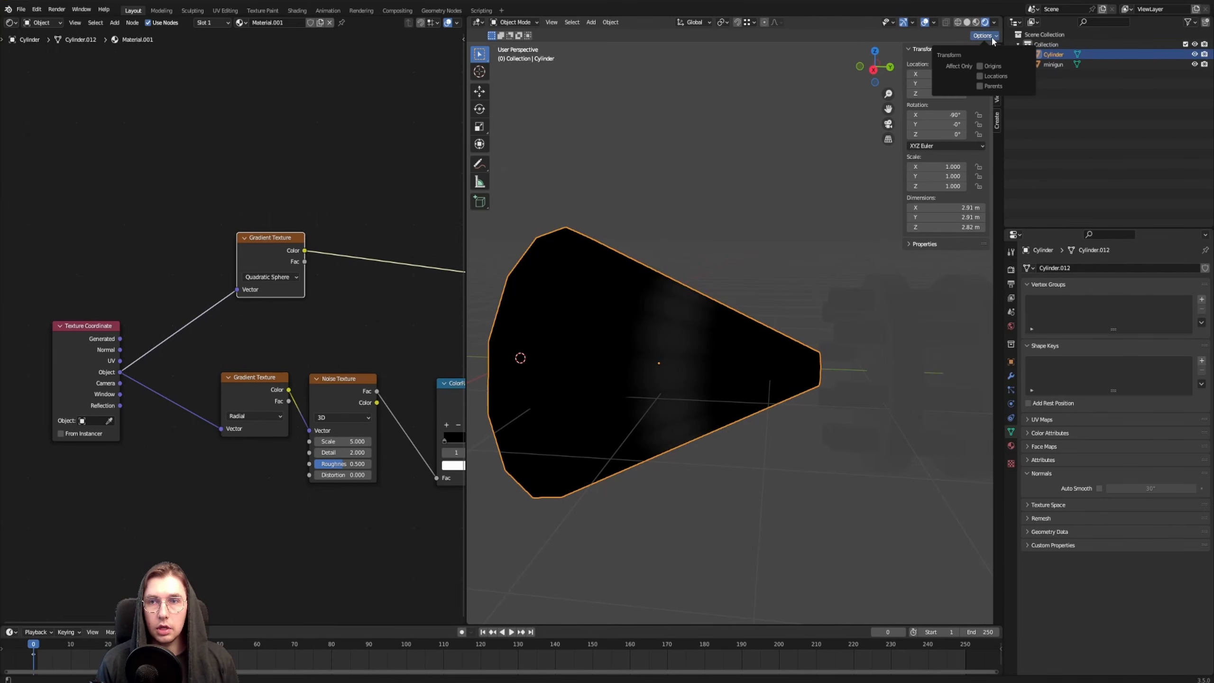
pyautogui.click(982, 67)
pyautogui.keyDown('shift'); pyautogui.moveTo(791, 328); pyautogui.dragTo(764, 320, button='middle'); pyautogui.keyUp('shift')
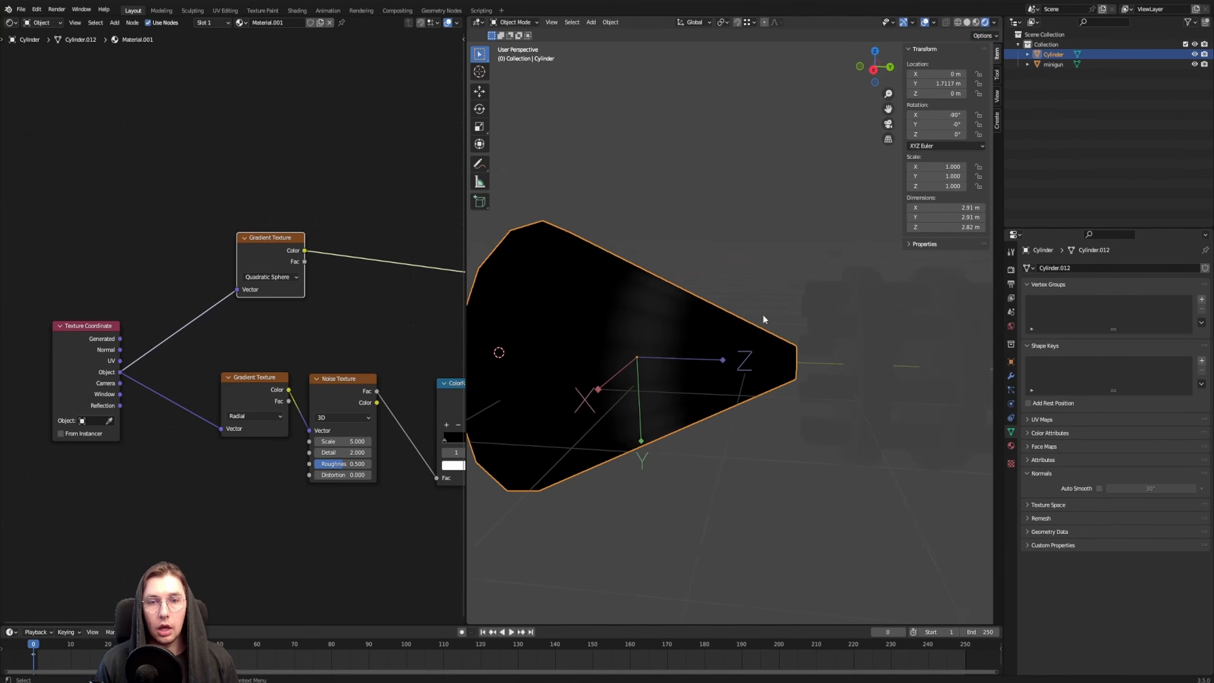
pyautogui.press('KP_3')
pyautogui.press('g')
pyautogui.press('y')
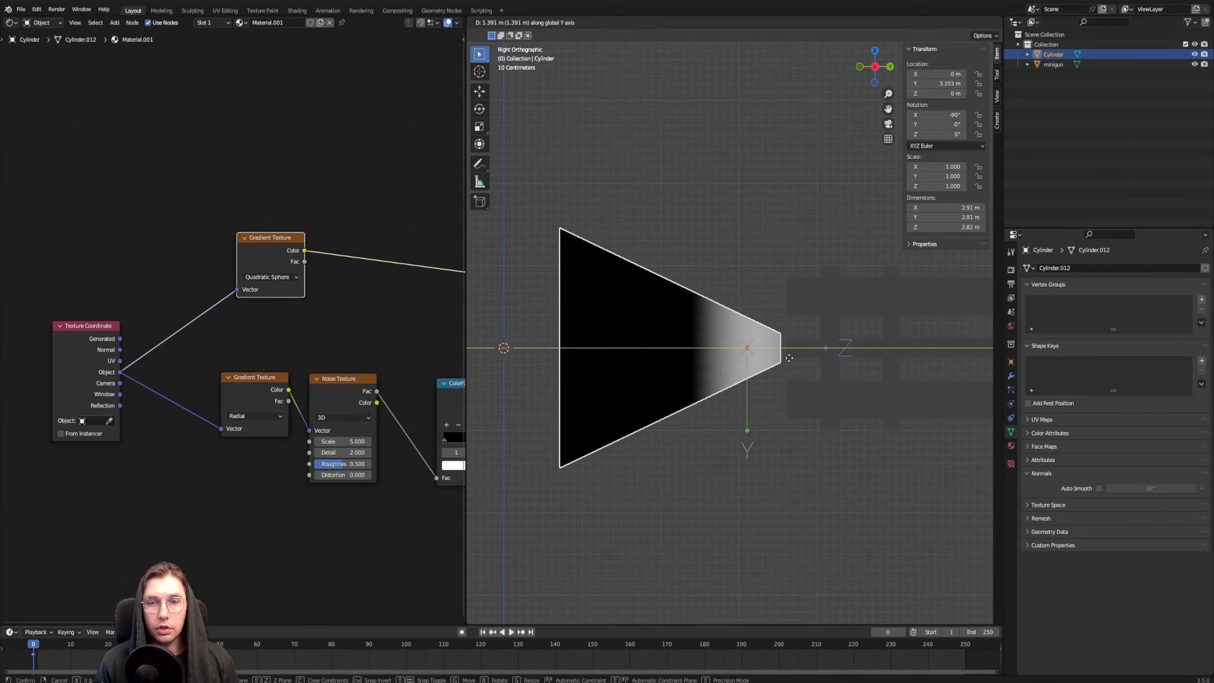
pyautogui.click(819, 350)
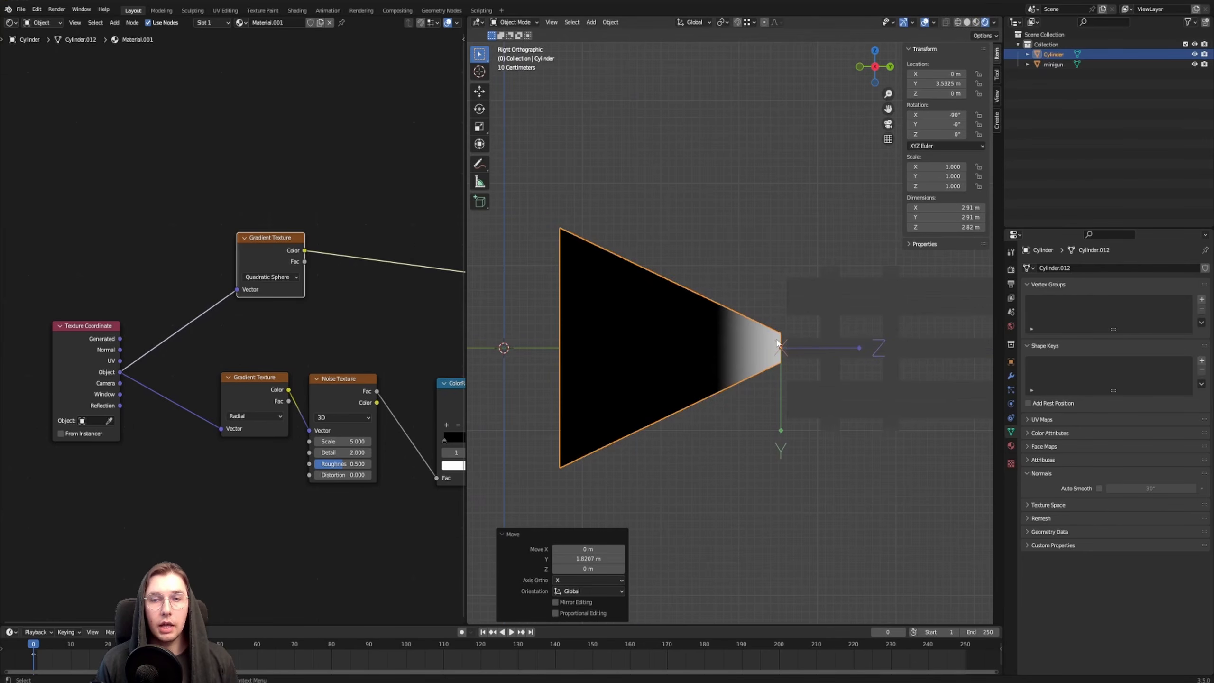
# Turn off origin-only transforms and check the gradient at the cone's narrow end
pyautogui.moveTo(799, 314); pyautogui.dragTo(805, 379, button='middle')
pyautogui.keyDown('shift'); pyautogui.moveTo(686, 342); pyautogui.dragTo(700, 320, button='middle'); pyautogui.keyUp('shift')
pyautogui.click(985, 37)
pyautogui.keyDown('shift'); pyautogui.moveTo(657, 353); pyautogui.dragTo(704, 322, button='middle'); pyautogui.keyUp('shift')
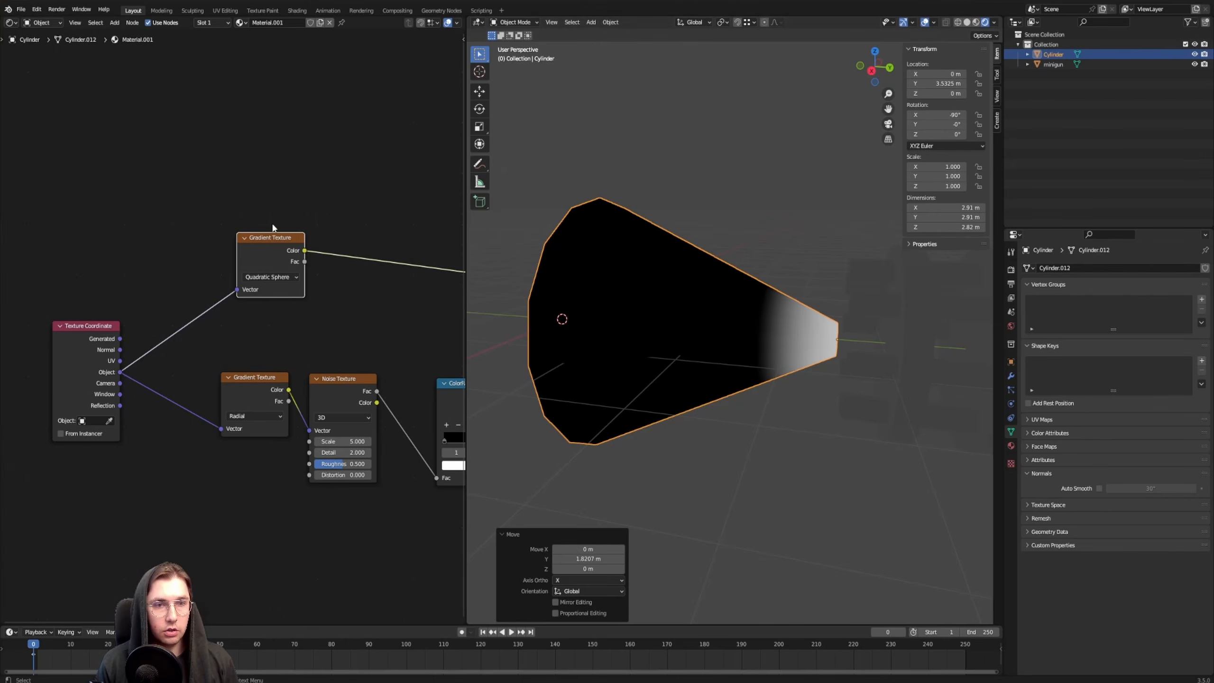
# Insert a Math node set to Multiply after the Quadratic Sphere gradient's Color output
pyautogui.click(297, 284)
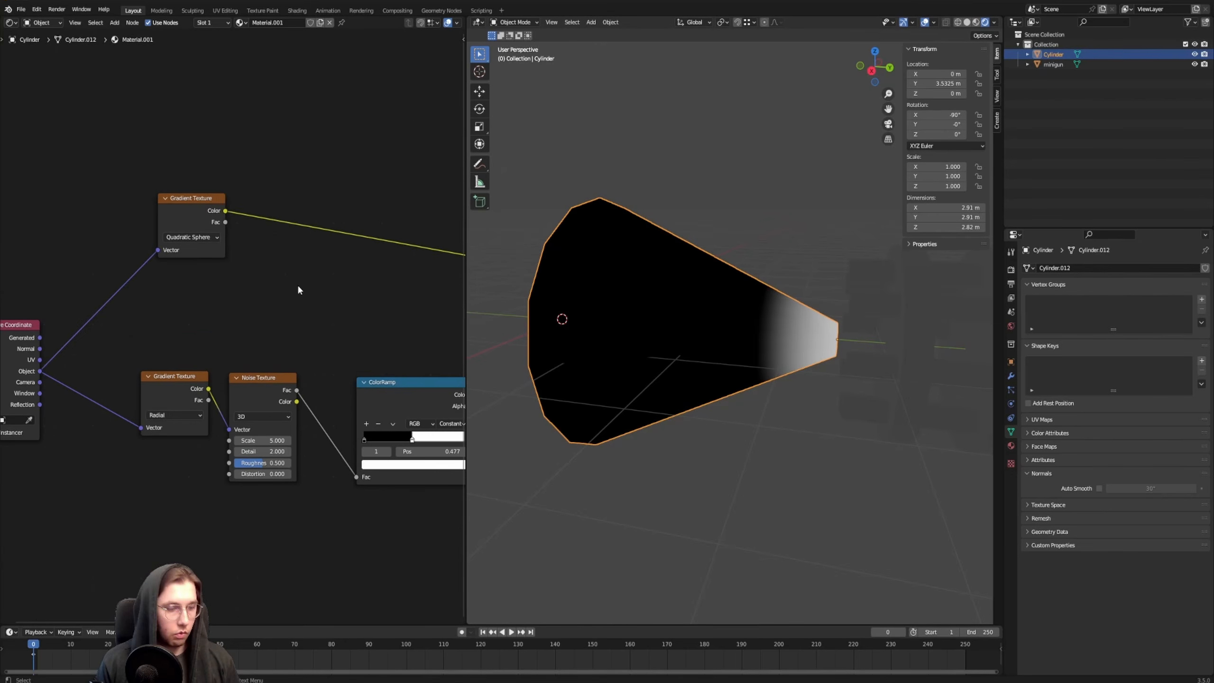
pyautogui.press('F3')
pyautogui.write('math')
pyautogui.press('Return')
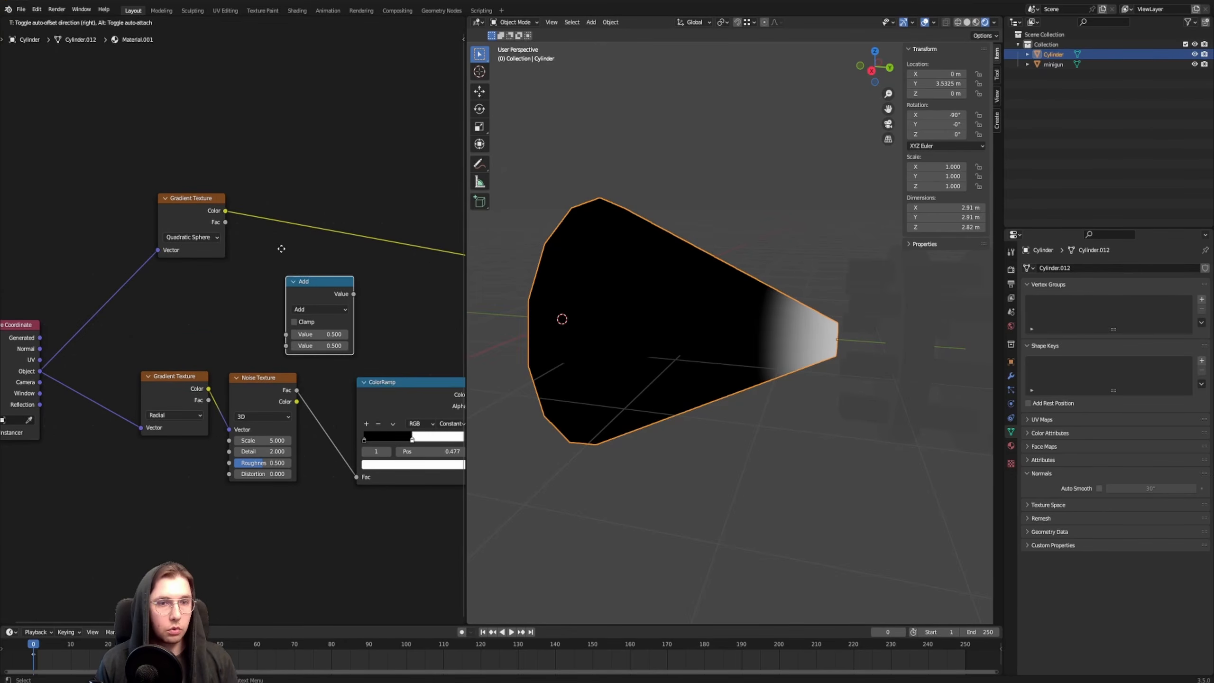
pyautogui.click(300, 161)
pyautogui.click(351, 222)
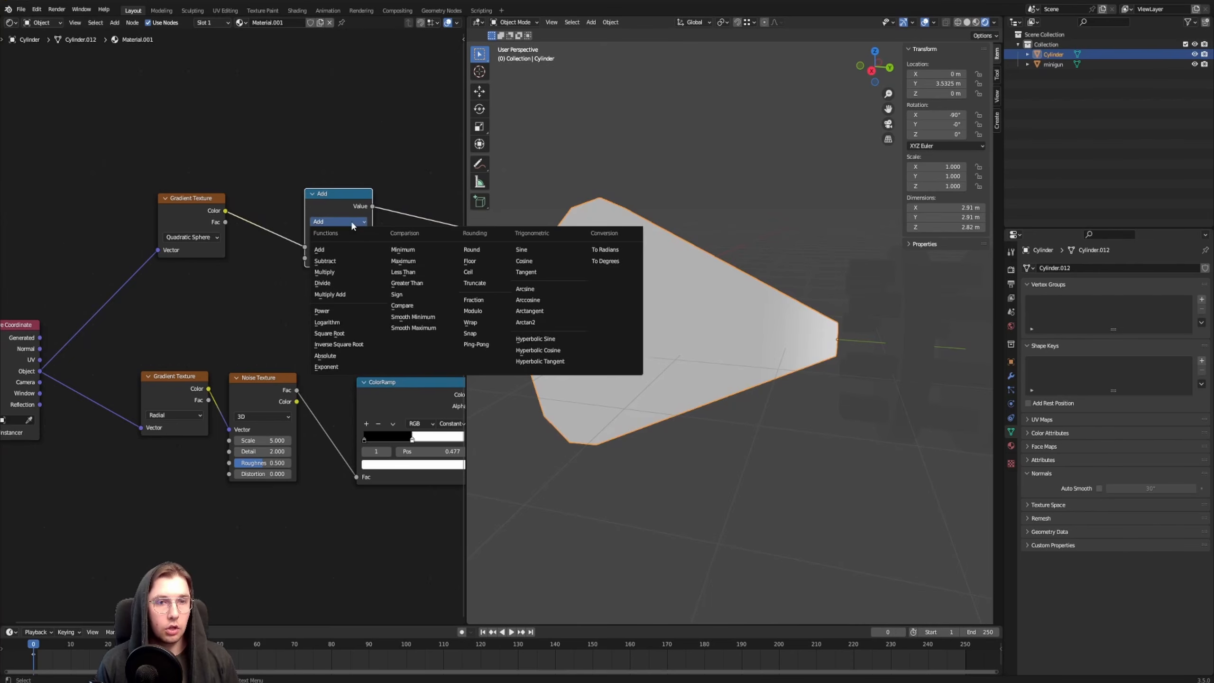
pyautogui.click(354, 270)
pyautogui.moveTo(206, 218); pyautogui.dragTo(258, 195, button='middle')
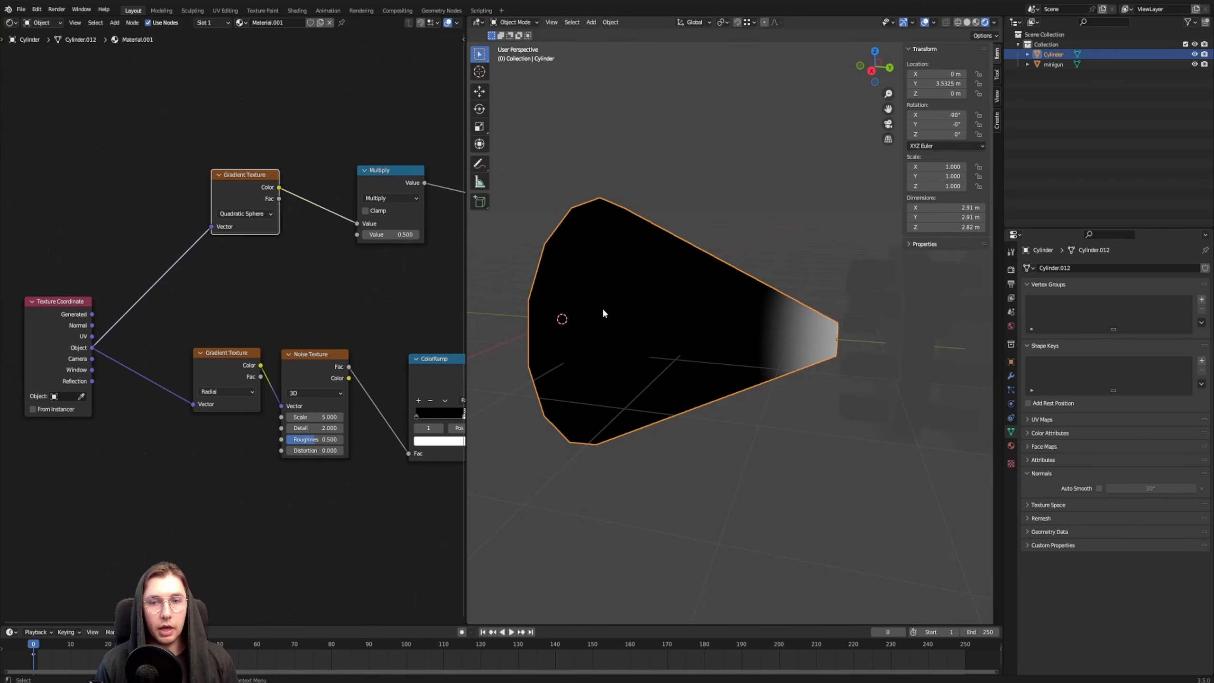
# Preview the Noise Texture's output on the cone again and view it from the narrow end
pyautogui.moveTo(221, 317); pyautogui.dragTo(184, 314, button='middle')
pyautogui.keyDown('ctrl'); pyautogui.keyDown('shift'); pyautogui.click(275, 369); pyautogui.keyUp('shift'); pyautogui.keyUp('ctrl')
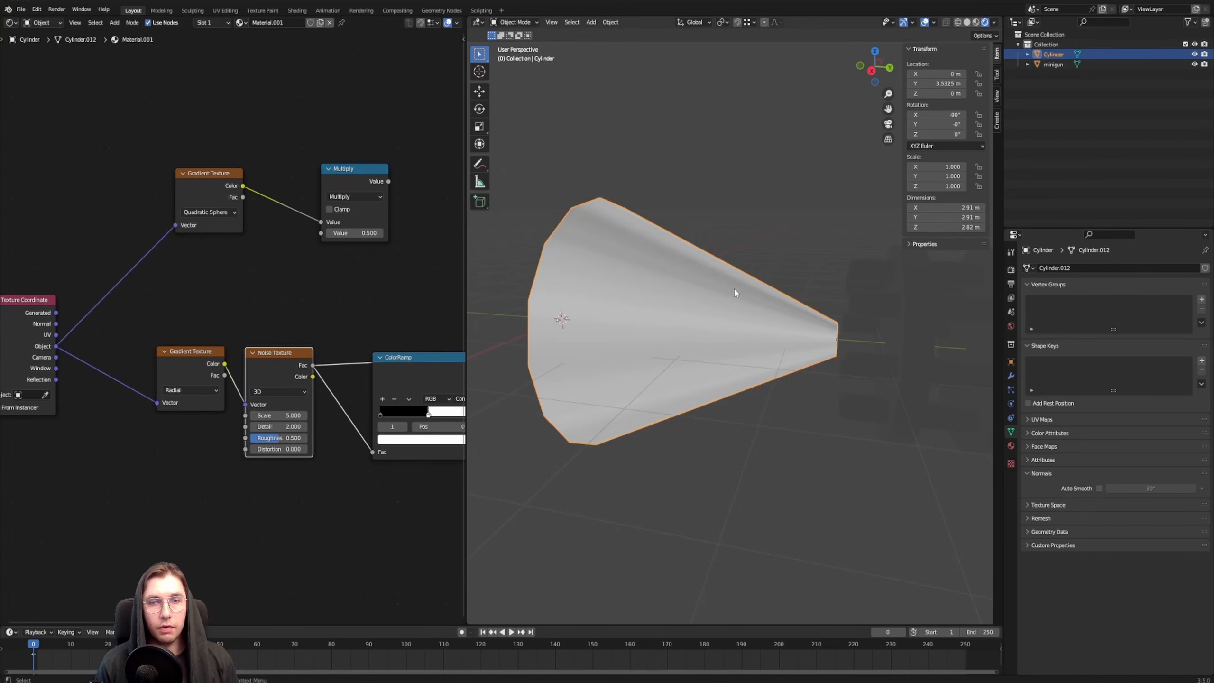
pyautogui.moveTo(735, 293)
pyautogui.mouseDown(button='middle')
pyautogui.moveTo(744, 241)
pyautogui.moveTo(745, 301)
pyautogui.mouseUp(button='middle')
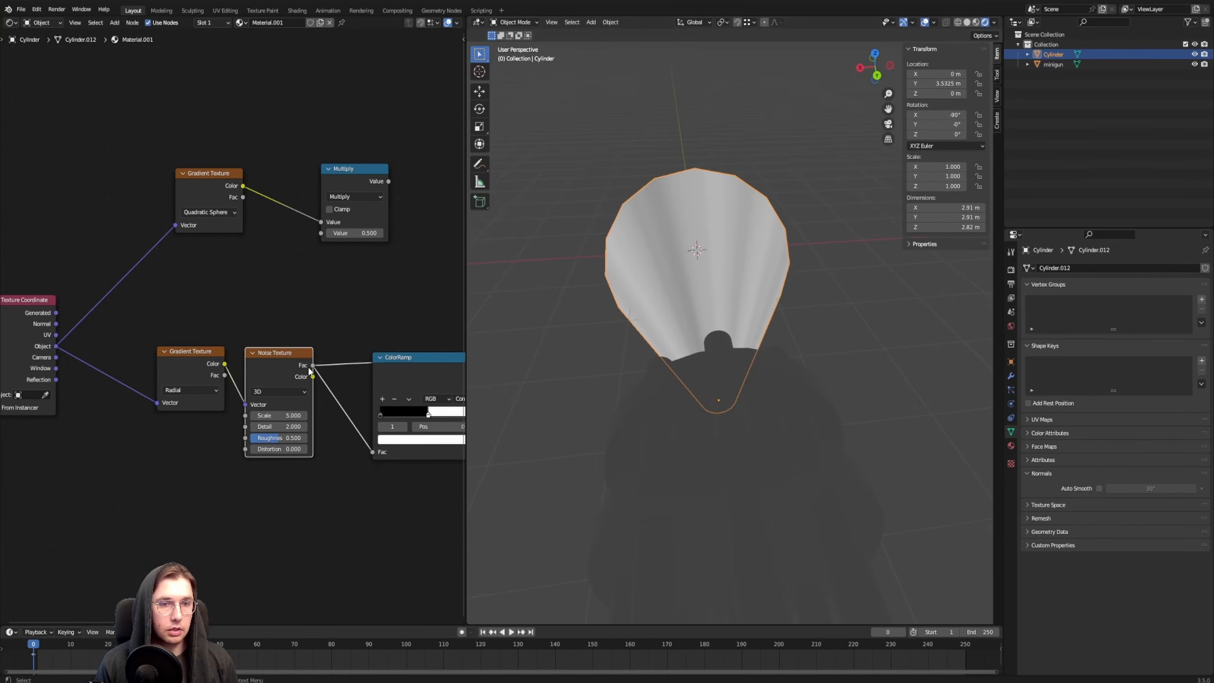
# Connect the Noise Texture's Fac output to the Multiply node's second value and preview the multiplied result on the cone
pyautogui.moveTo(312, 365); pyautogui.dragTo(320, 233)
pyautogui.moveTo(318, 133); pyautogui.dragTo(197, 154, button='middle')
pyautogui.keyDown('ctrl'); pyautogui.keyDown('shift'); pyautogui.click(234, 206); pyautogui.keyUp('shift'); pyautogui.keyUp('ctrl')
pyautogui.moveTo(239, 203); pyautogui.dragTo(272, 206)
pyautogui.moveTo(634, 274); pyautogui.dragTo(889, 305, button='middle')
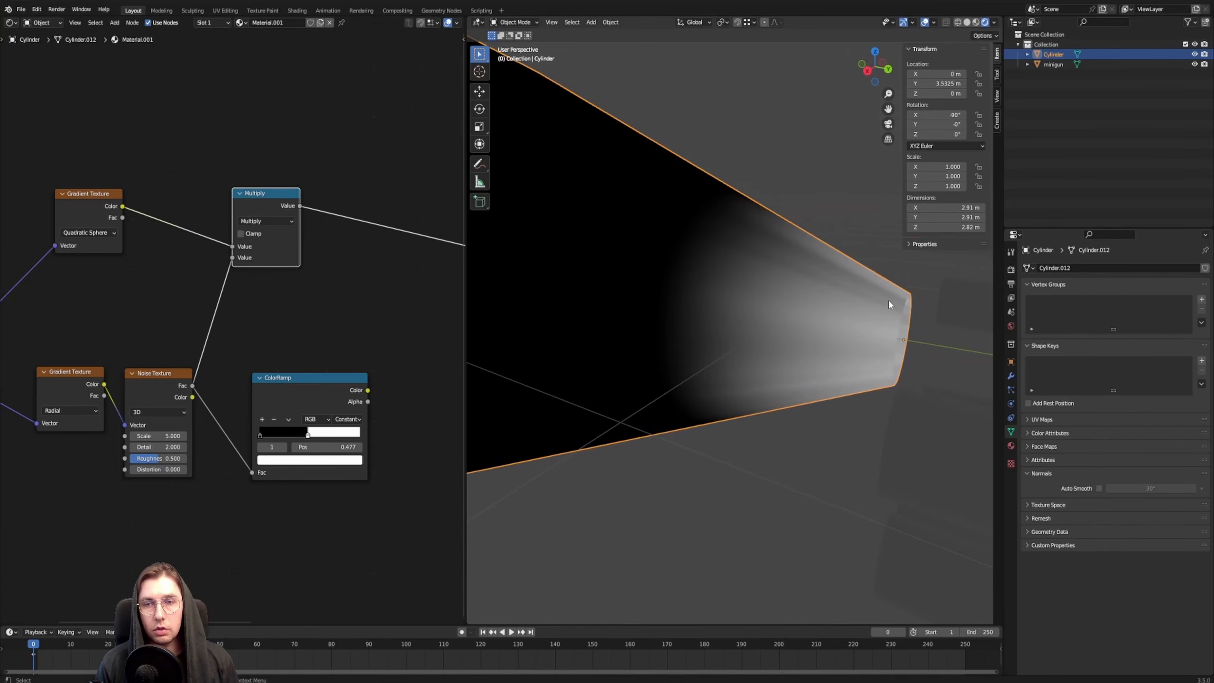
# Examine how far the masked streaks reach along the cone from its narrow end
pyautogui.scroll(-3, 714, 280)
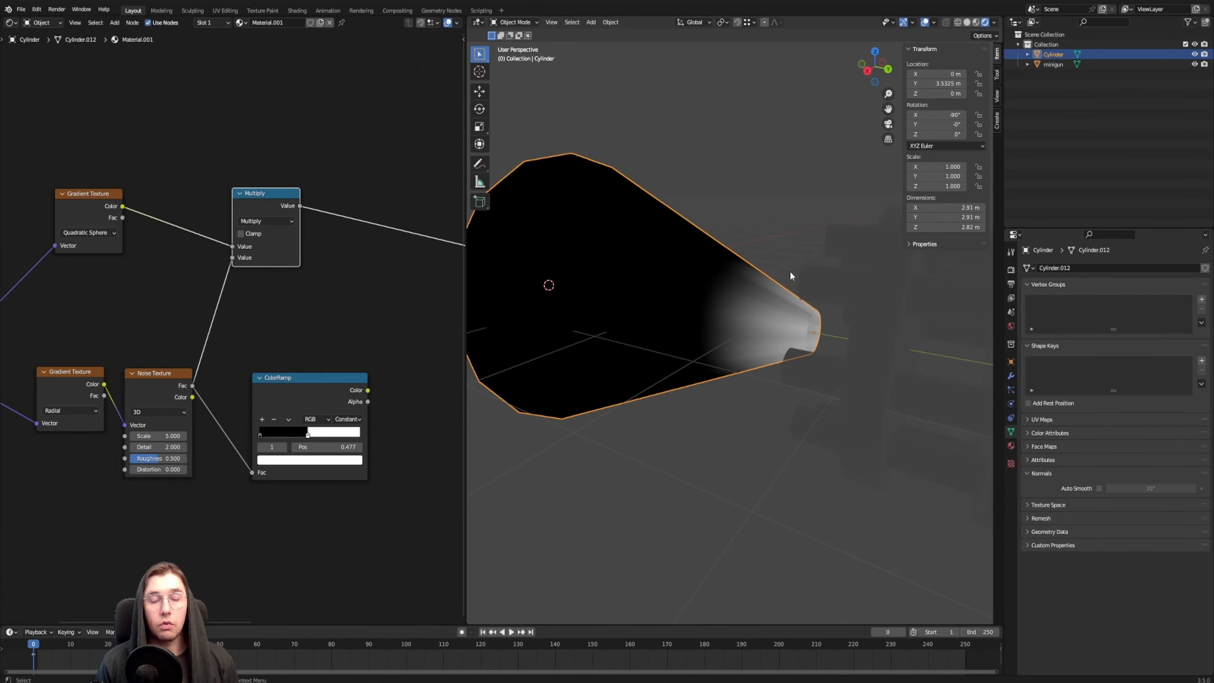
pyautogui.scroll(4, 794, 261)
pyautogui.scroll(-2, 789, 248)
pyautogui.keyDown('shift'); pyautogui.moveTo(781, 261); pyautogui.dragTo(755, 292, button='middle'); pyautogui.keyUp('shift')
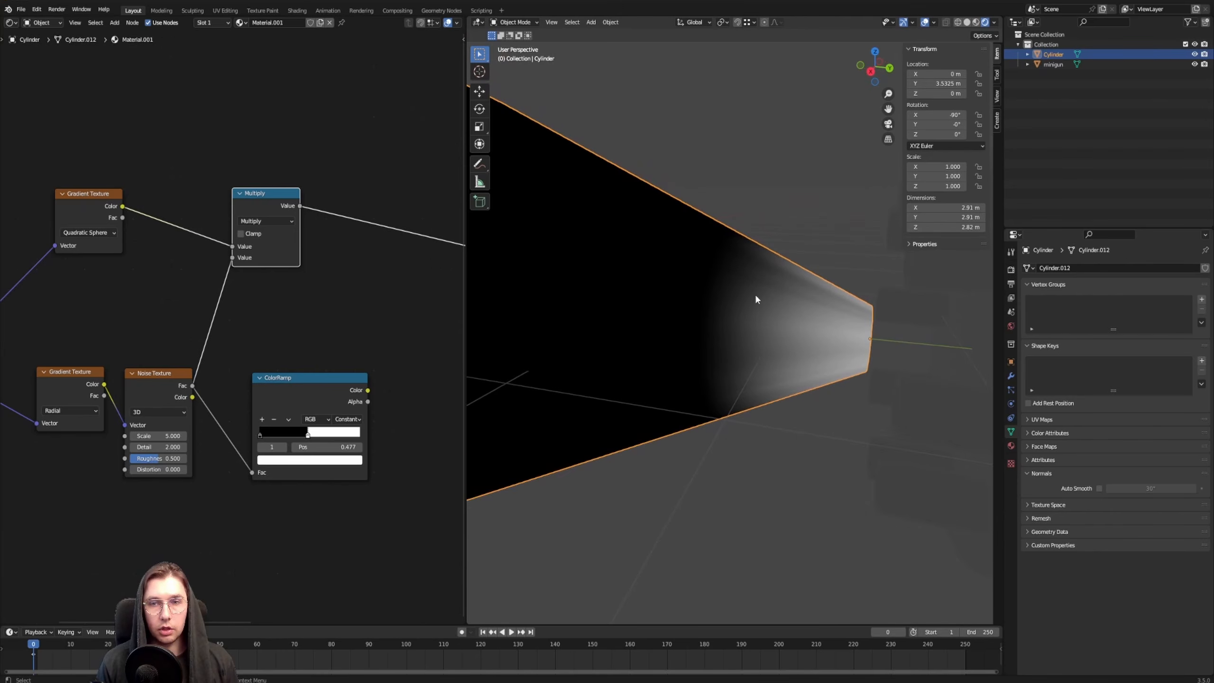
pyautogui.scroll(-5, 770, 294)
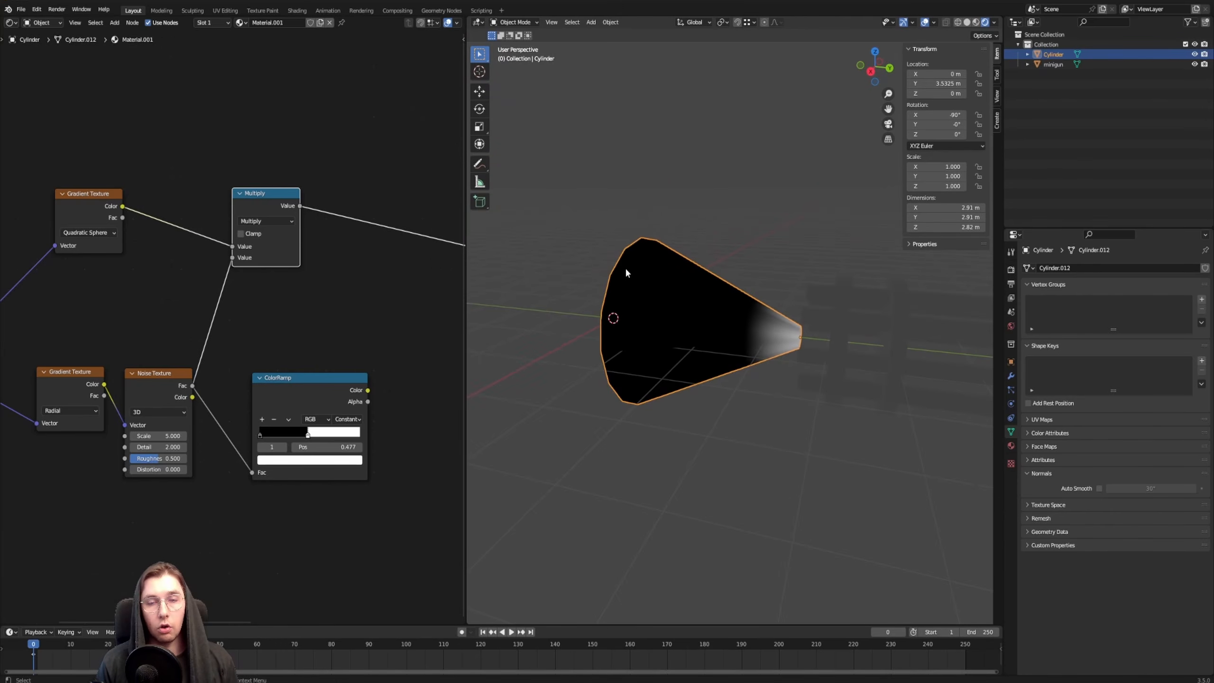
pyautogui.scroll(6, 754, 323)
pyautogui.scroll(-4, 758, 340)
pyautogui.keyDown('shift'); pyautogui.moveTo(759, 342); pyautogui.dragTo(761, 342, button='middle'); pyautogui.keyUp('shift')
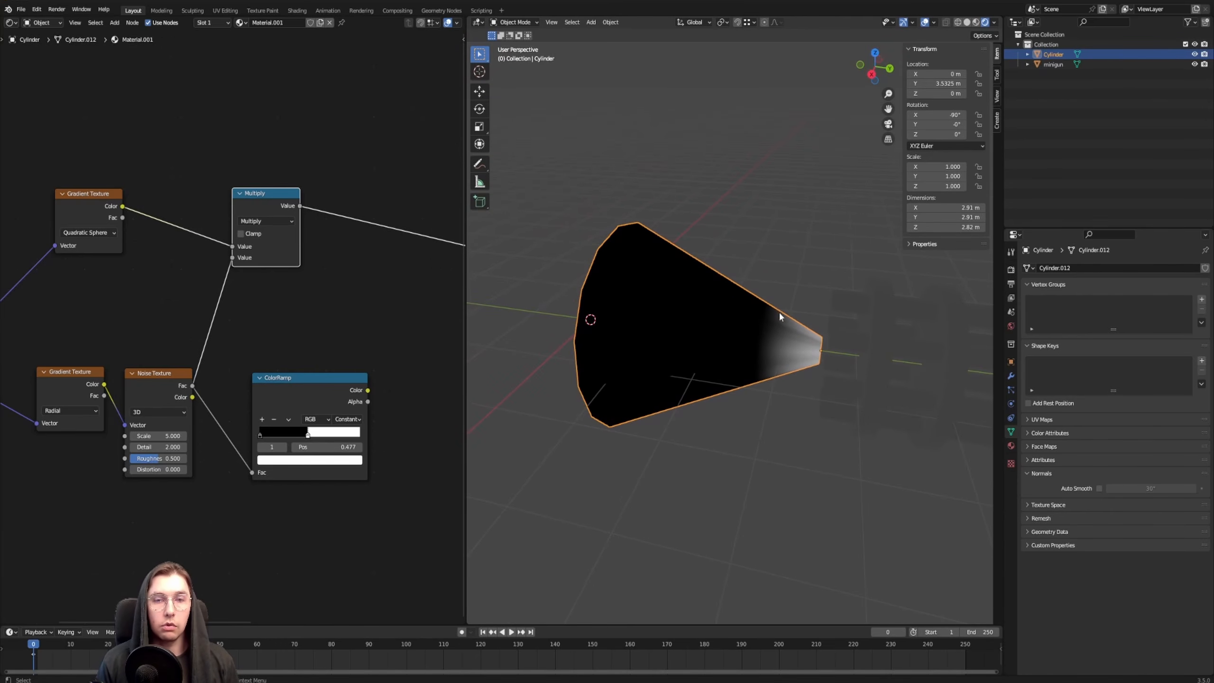
# Insert a Vector Math node between the Texture Coordinate's Object output and the Quadratic Sphere gradient
pyautogui.scroll(-1, 284, 290)
pyautogui.keyDown('shift'); pyautogui.moveTo(115, 293); pyautogui.dragTo(363, 329, button='middle'); pyautogui.keyUp('shift')
pyautogui.moveTo(180, 368); pyautogui.dragTo(101, 366)
pyautogui.press('F3')
pyautogui.write('vecto')
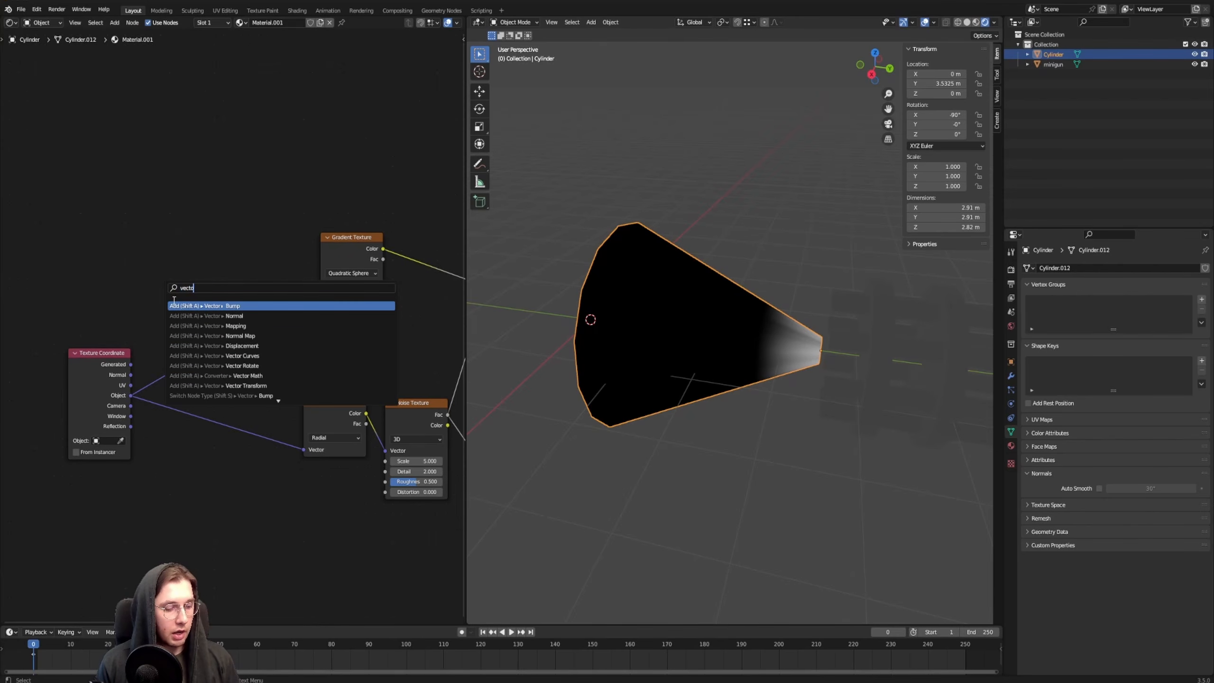
pyautogui.write('r math')
pyautogui.press('Return')
pyautogui.click(223, 238)
pyautogui.scroll(4, 357, 241)
pyautogui.moveTo(405, 265); pyautogui.dragTo(363, 270, button='middle')
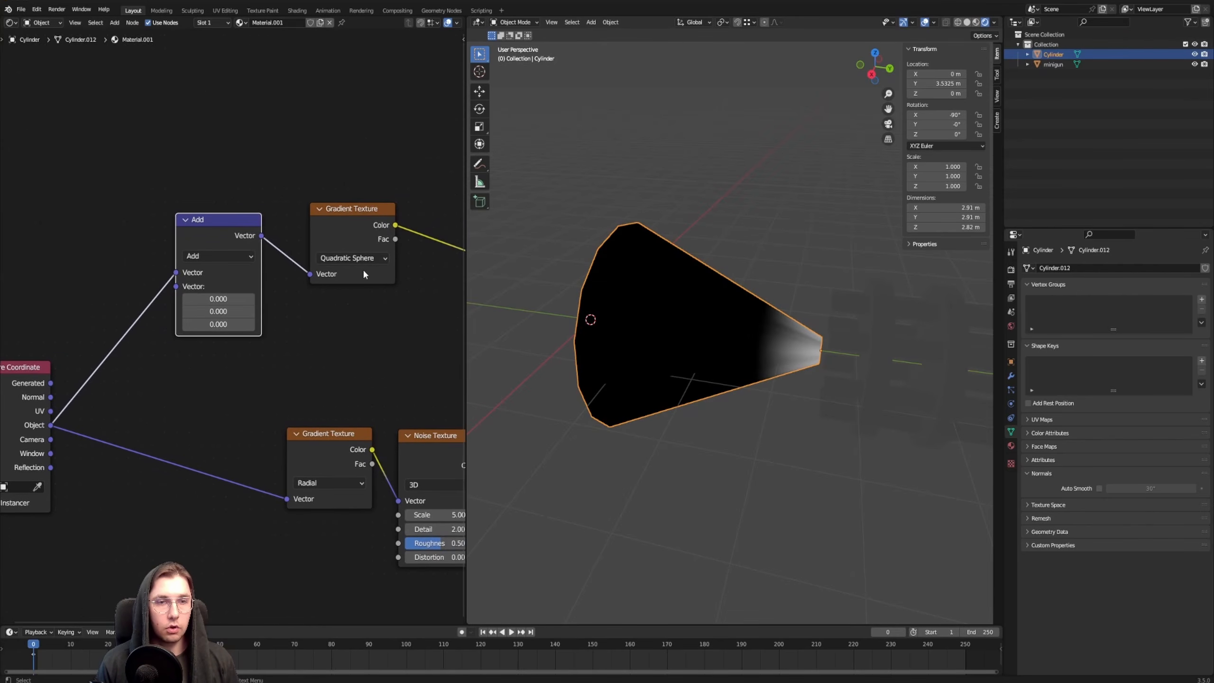
# Reposition the Vector Math node beside the Quadratic Sphere gradient and set its operation to Divide
pyautogui.moveTo(206, 234); pyautogui.dragTo(223, 230)
pyautogui.click(235, 251)
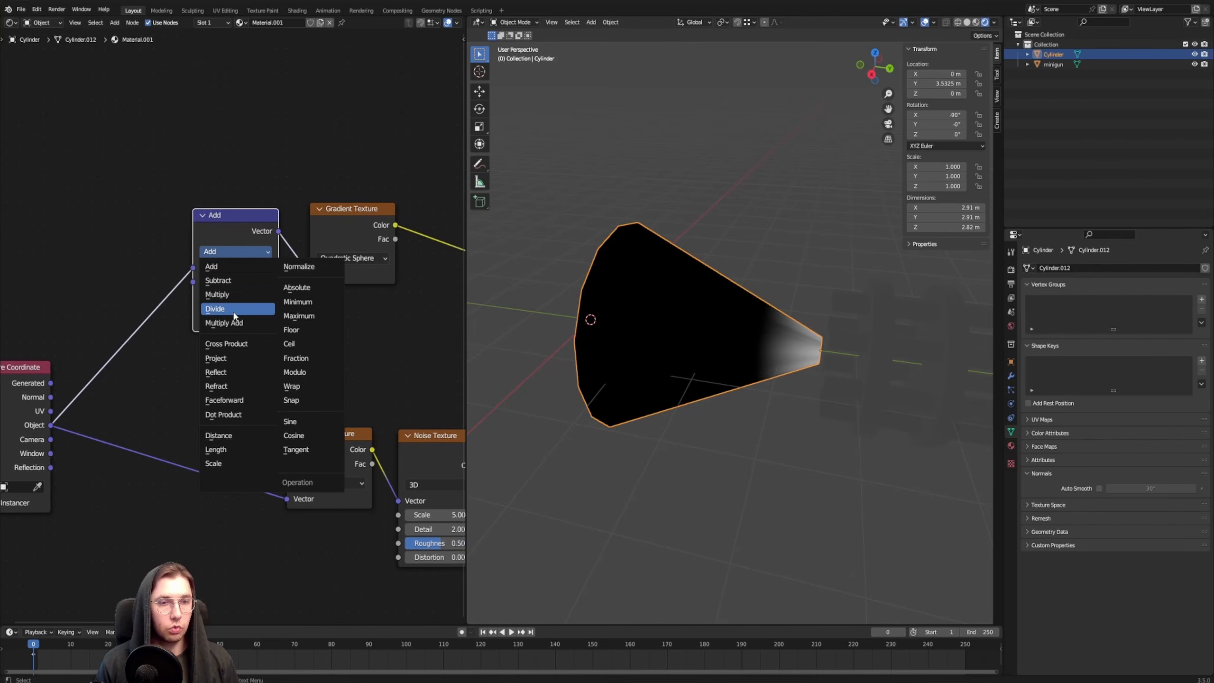
pyautogui.click(235, 317)
# Add a Value node and connect it to the Divide node's second vector input
pyautogui.press('F3')
pyautogui.write('val')
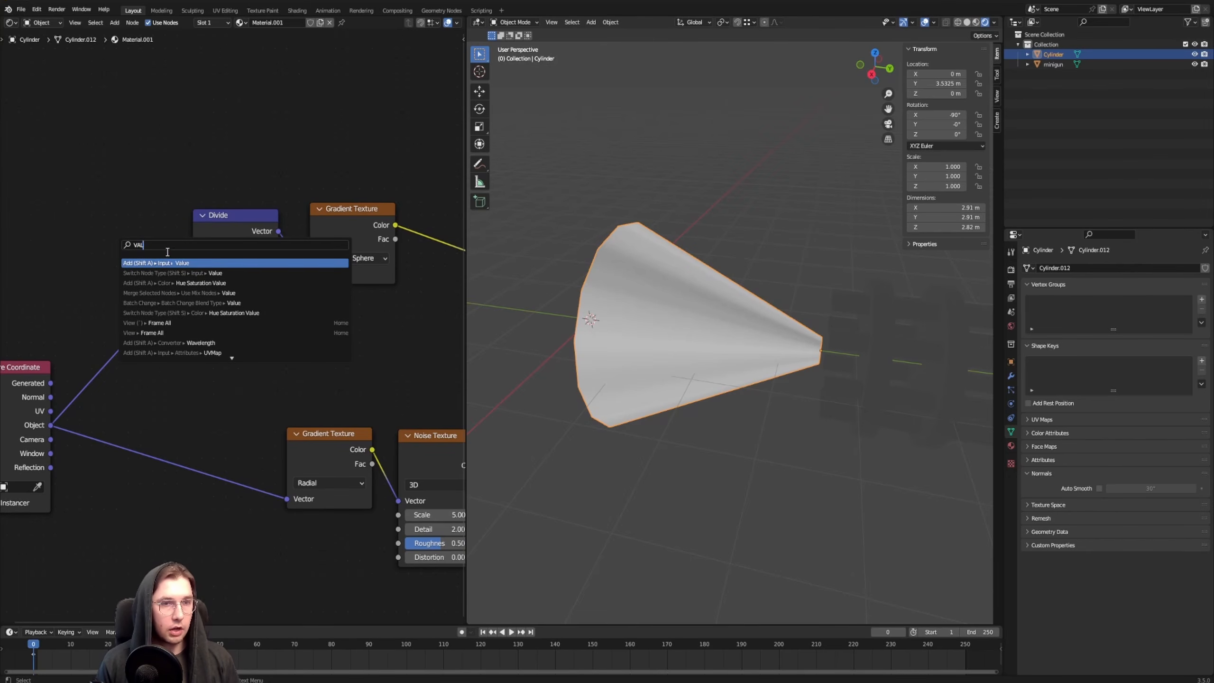
pyautogui.press('Return')
pyautogui.click(100, 235)
pyautogui.moveTo(169, 168); pyautogui.dragTo(231, 164, button='middle')
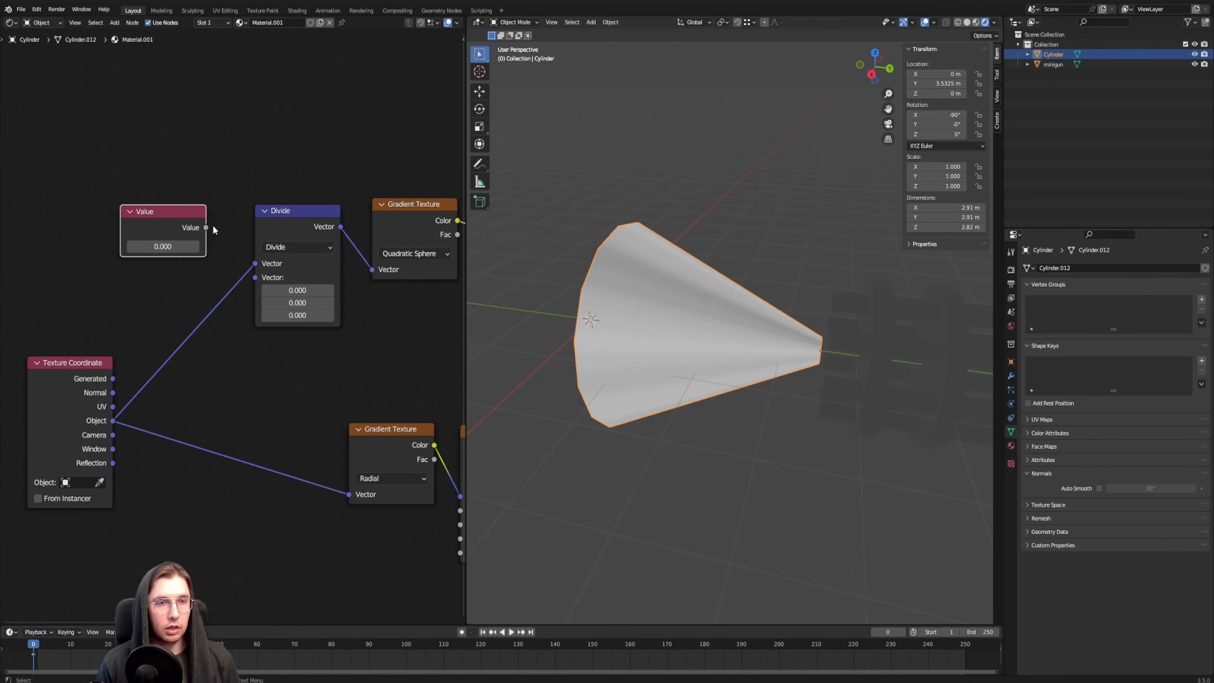
pyautogui.moveTo(209, 228)
pyautogui.mouseDown()
pyautogui.moveTo(266, 296)
pyautogui.moveTo(254, 278)
pyautogui.mouseUp()
pyautogui.moveTo(166, 252); pyautogui.dragTo(172, 268)
# Preview the Quadratic Sphere gradient on the cone and set the Value node to 3.310 to stretch the gradient
pyautogui.moveTo(274, 172); pyautogui.dragTo(244, 189, button='middle')
pyautogui.scroll(-2, 127, 172)
pyautogui.keyDown('ctrl'); pyautogui.keyDown('shift'); pyautogui.click(222, 243); pyautogui.keyUp('shift'); pyautogui.keyUp('ctrl')
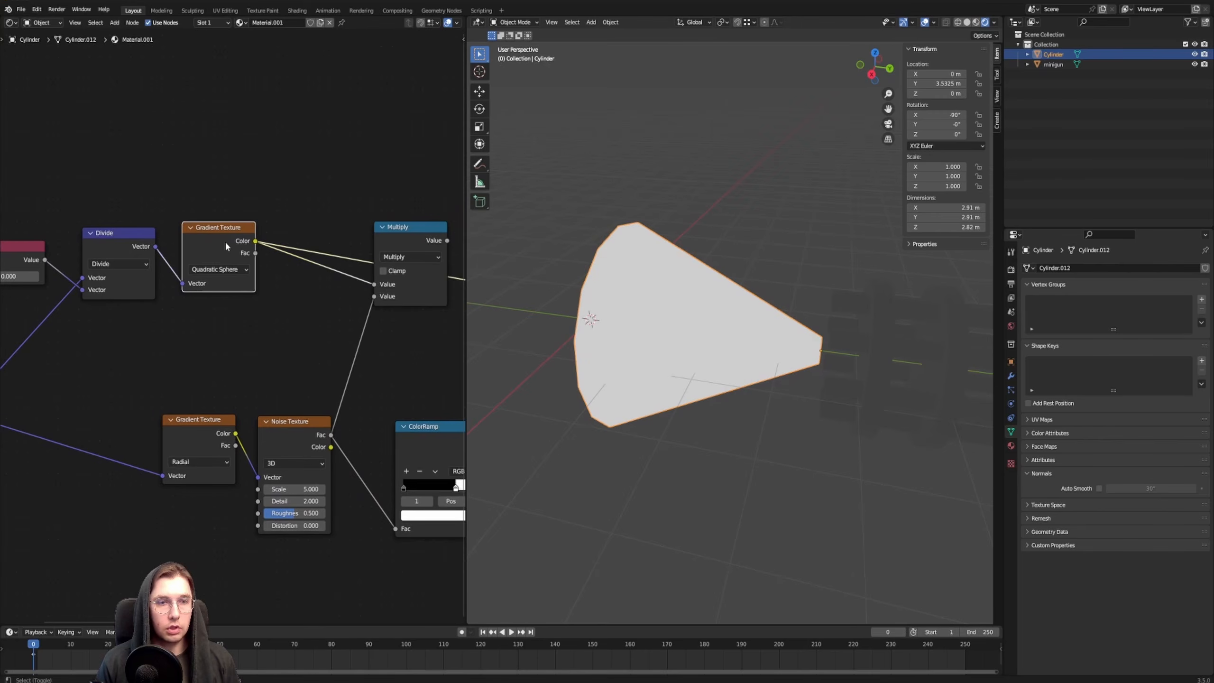
pyautogui.moveTo(176, 133); pyautogui.dragTo(287, 125, button='middle')
pyautogui.moveTo(110, 269)
pyautogui.mouseDown()
pyautogui.moveTo(203, 269)
pyautogui.moveTo(173, 269)
pyautogui.mouseUp()
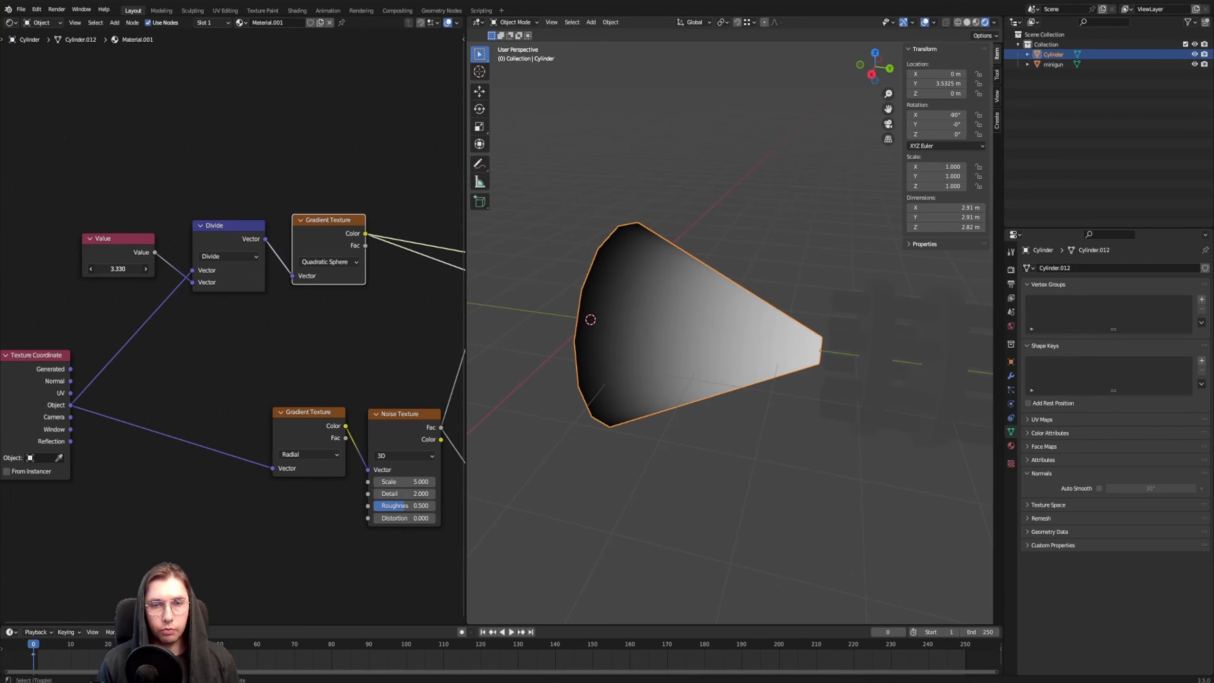
pyautogui.scroll(3, 659, 264)
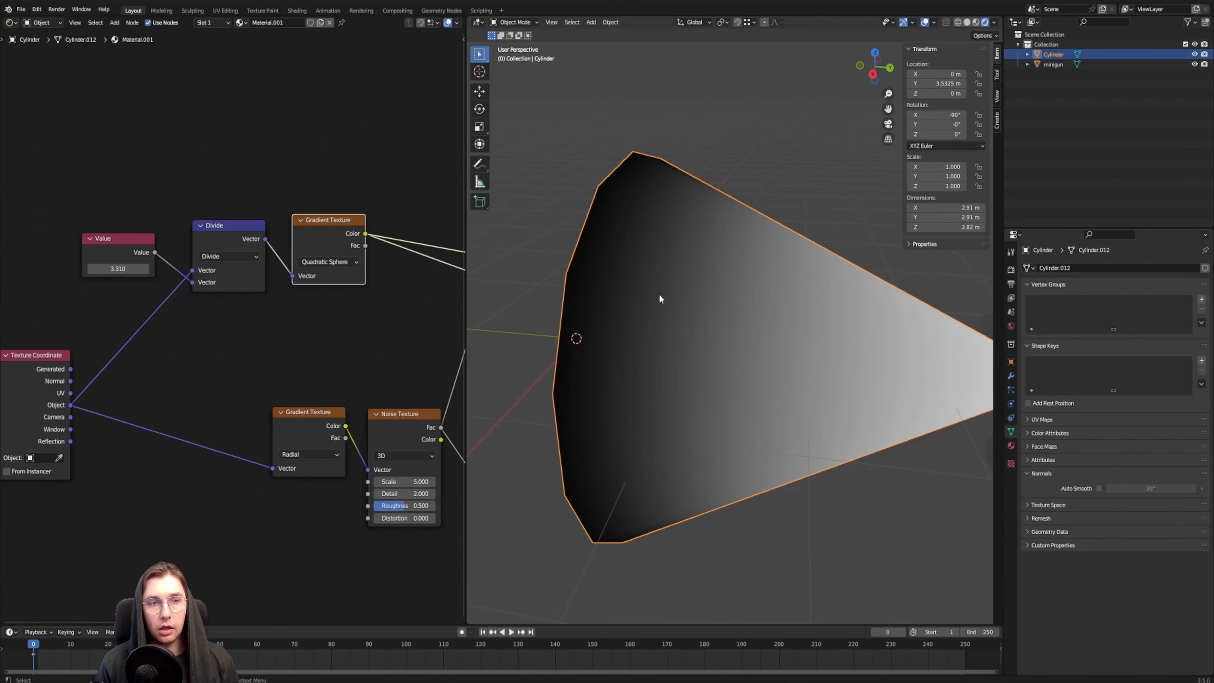
# Preview the Multiply node's output on the cone and check the combined streaks from several angles
pyautogui.scroll(-4, 660, 296)
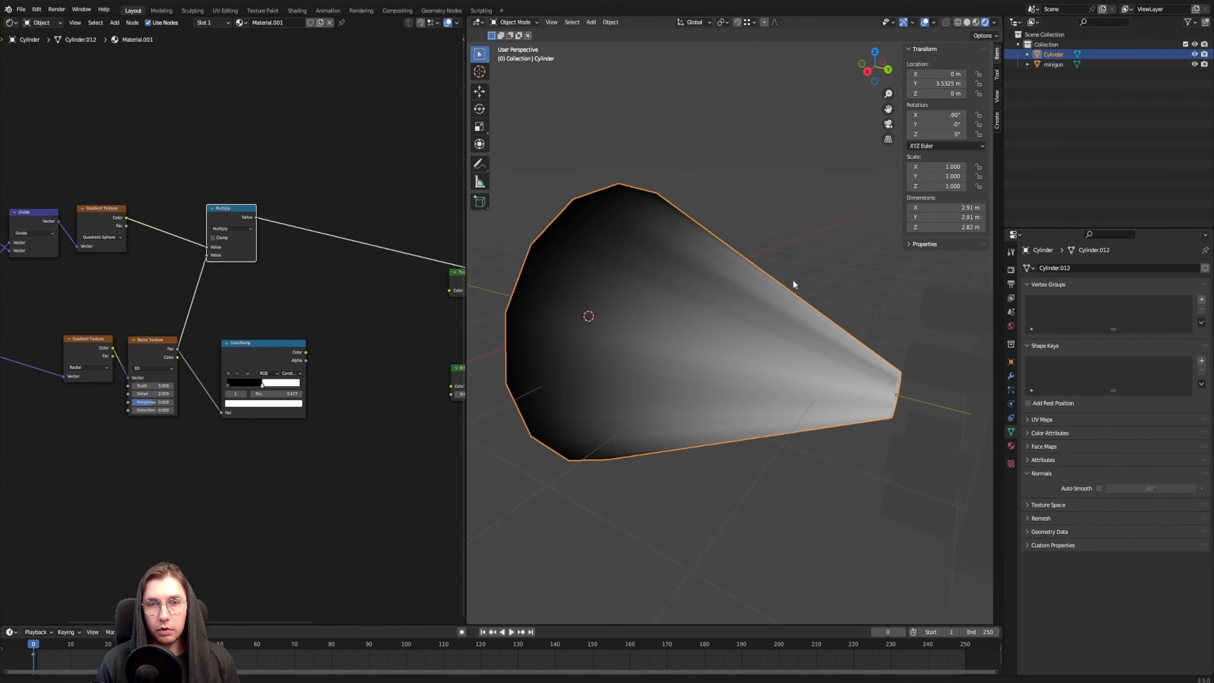
pyautogui.moveTo(794, 282); pyautogui.dragTo(634, 283, button='middle')
pyautogui.moveTo(617, 324); pyautogui.dragTo(777, 323, button='middle')
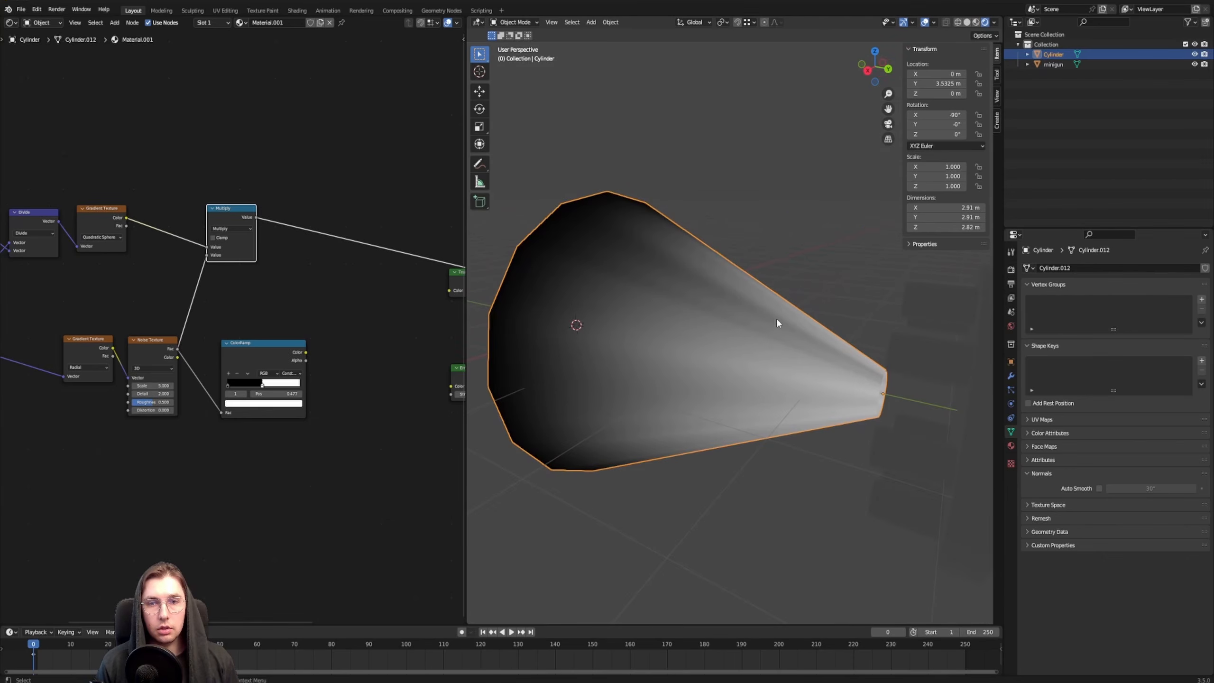
pyautogui.moveTo(662, 297); pyautogui.dragTo(579, 278, button='middle')
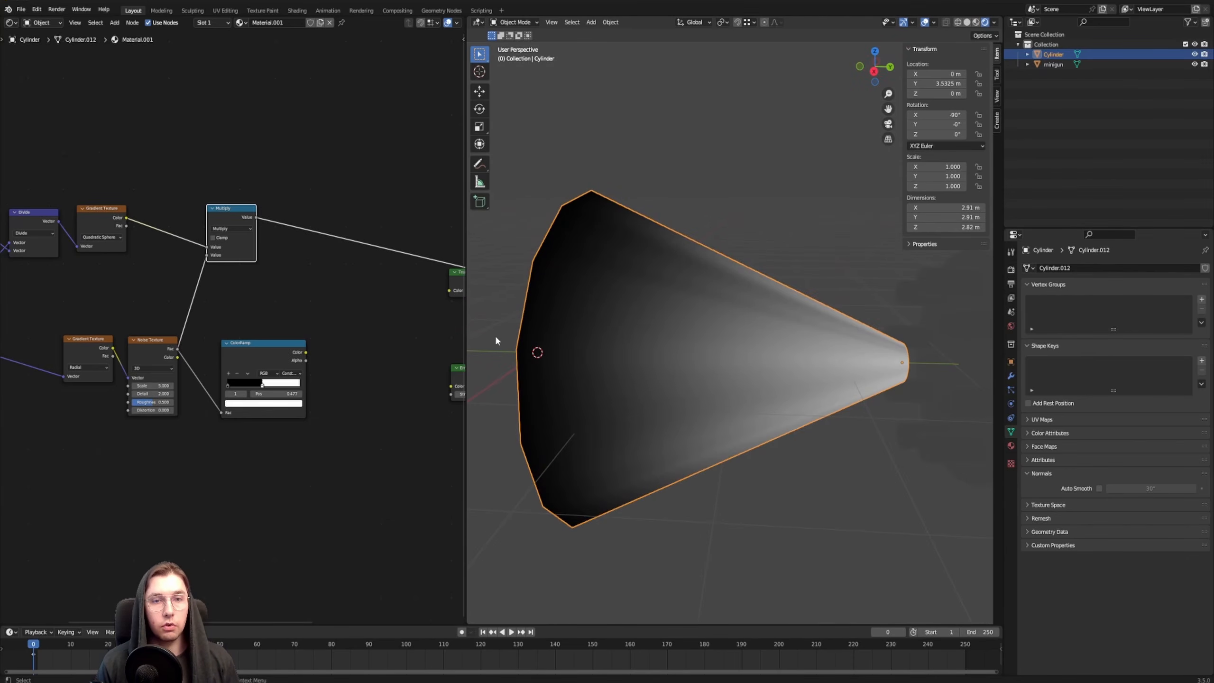
# Insert the ColorRamp after the Multiply node's output and preview its result on the cone
pyautogui.moveTo(321, 290); pyautogui.dragTo(326, 265, button='middle')
pyautogui.moveTo(251, 328)
pyautogui.mouseDown()
pyautogui.moveTo(315, 311)
pyautogui.moveTo(345, 194)
pyautogui.mouseUp()
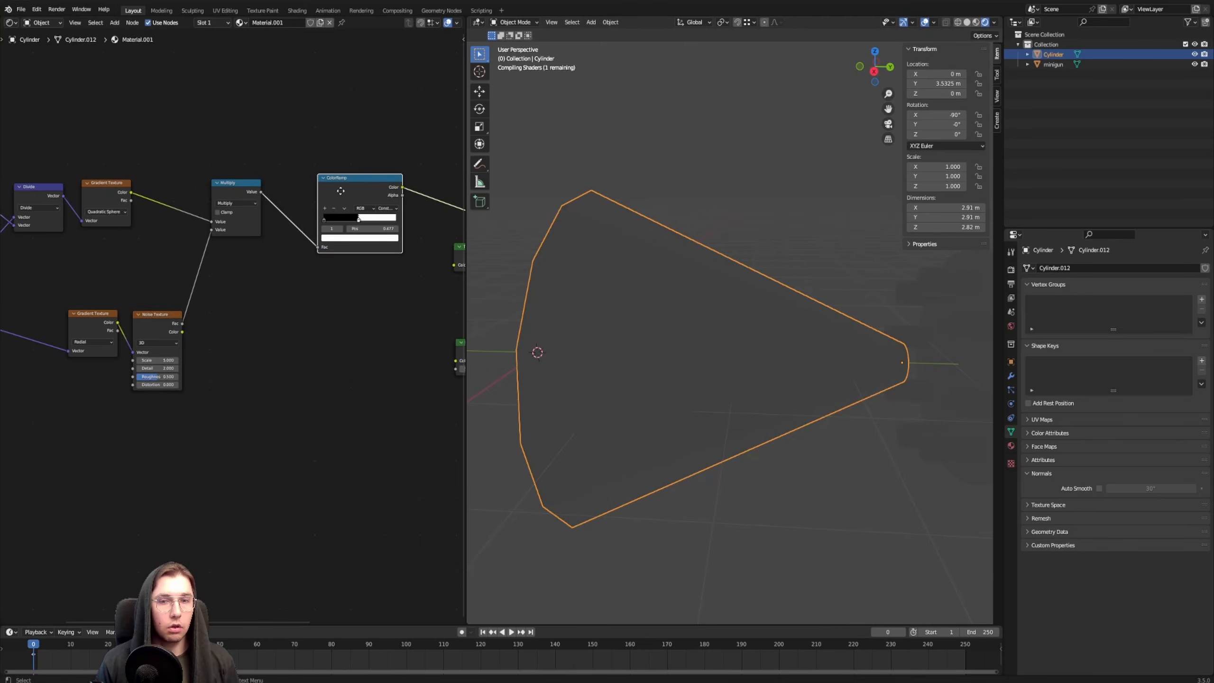
pyautogui.moveTo(353, 143); pyautogui.dragTo(274, 239, button='middle')
# Adjust the ColorRamp's white stop to about a third of the ramp, keeping white near the cone's narrow end
pyautogui.scroll(2, 246, 307)
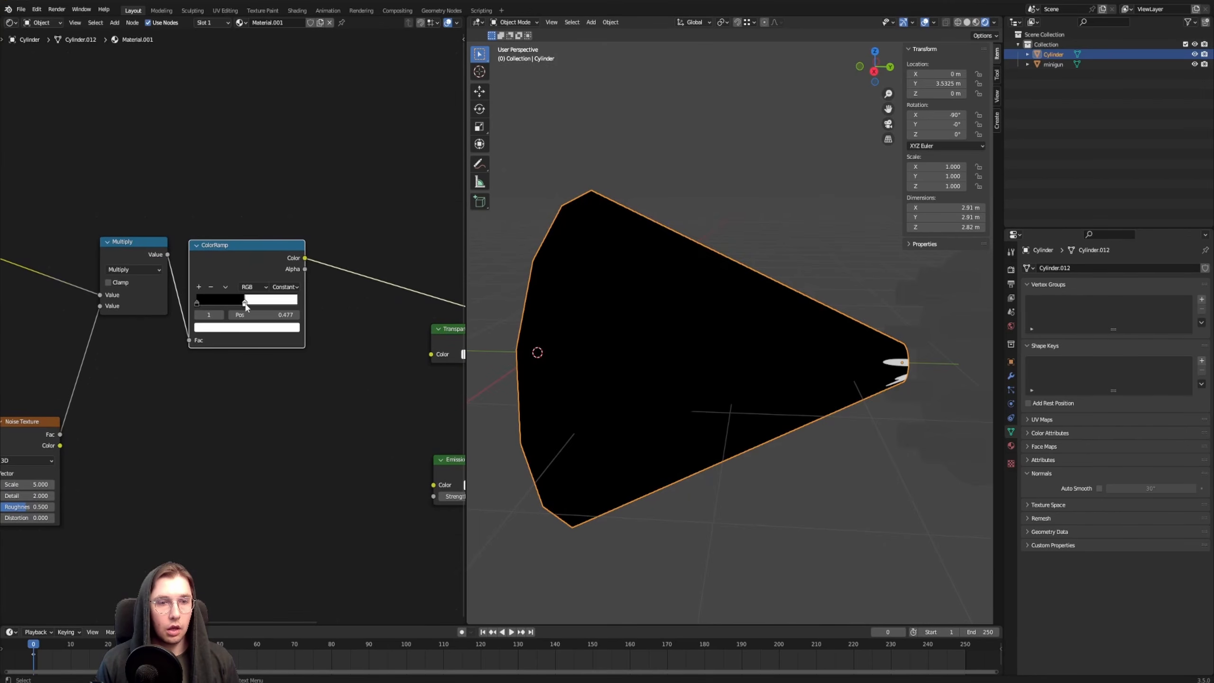
pyautogui.moveTo(245, 306); pyautogui.dragTo(206, 305)
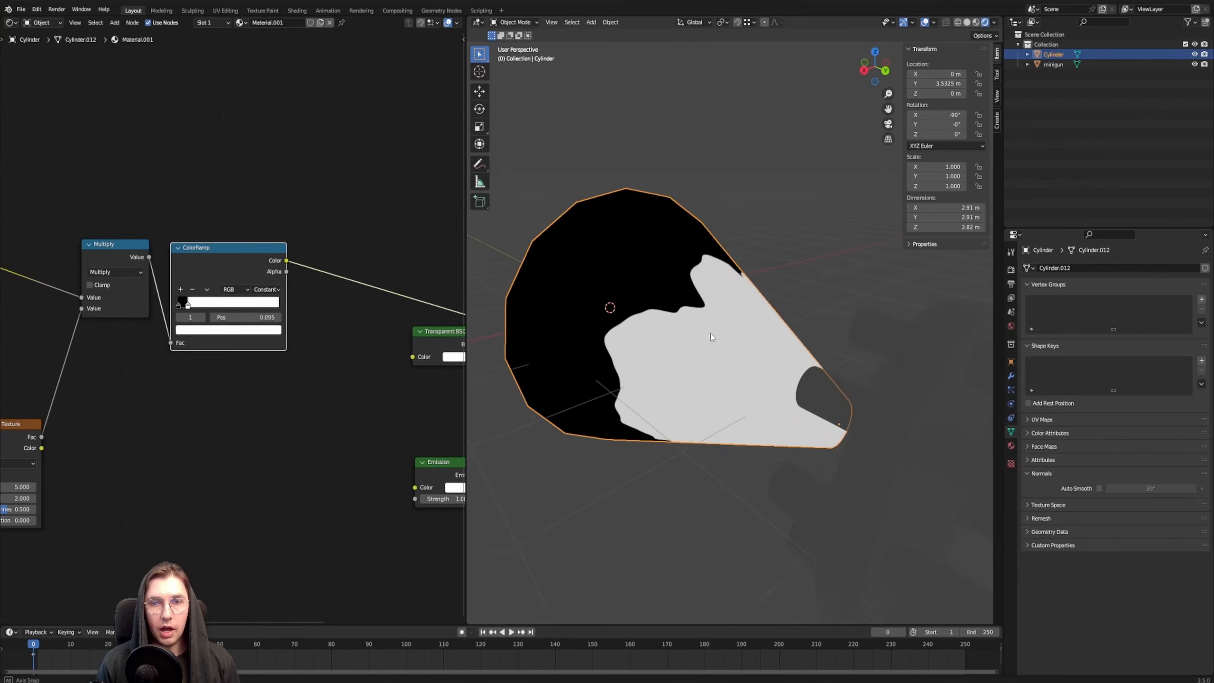
pyautogui.moveTo(188, 309); pyautogui.dragTo(316, 246, button='middle')
pyautogui.scroll(2, 317, 246)
pyautogui.moveTo(316, 245)
pyautogui.mouseDown()
pyautogui.moveTo(345, 246)
pyautogui.moveTo(330, 246)
pyautogui.mouseUp()
# Color the ColorRamp's first stop a darkened orange-red with a hue of about 0.008 and a saturation of 1.000
pyautogui.click(304, 240)
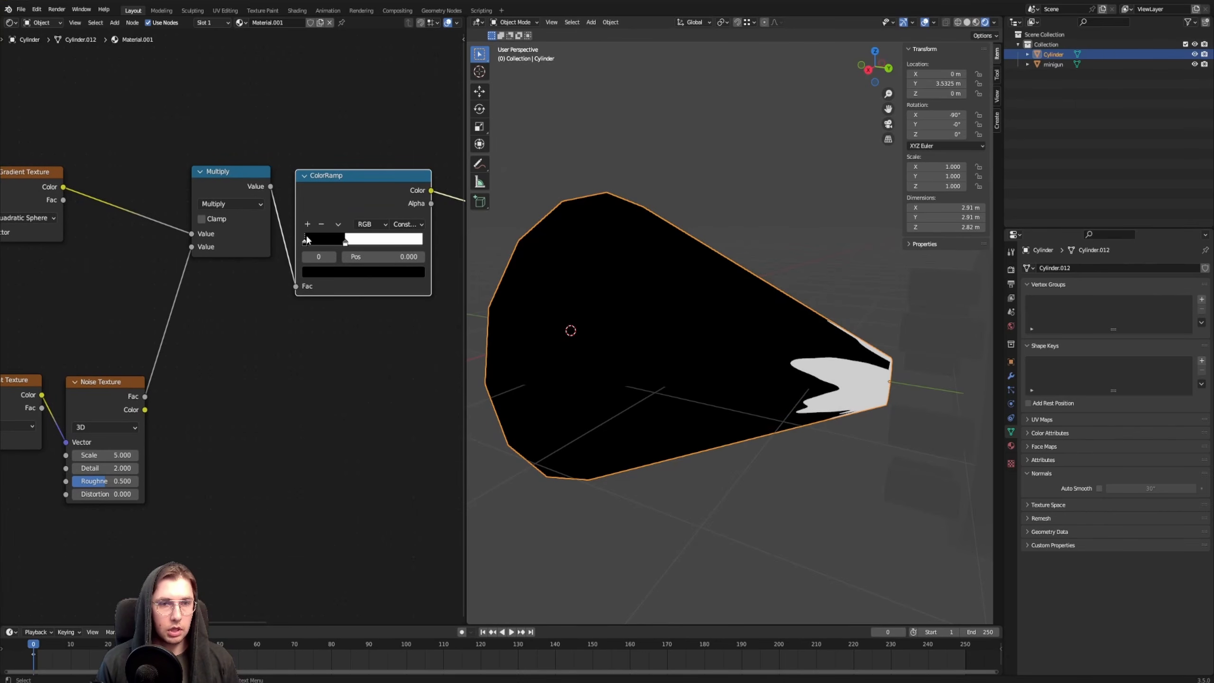
pyautogui.click(326, 273)
pyautogui.moveTo(400, 157); pyautogui.dragTo(400, 102)
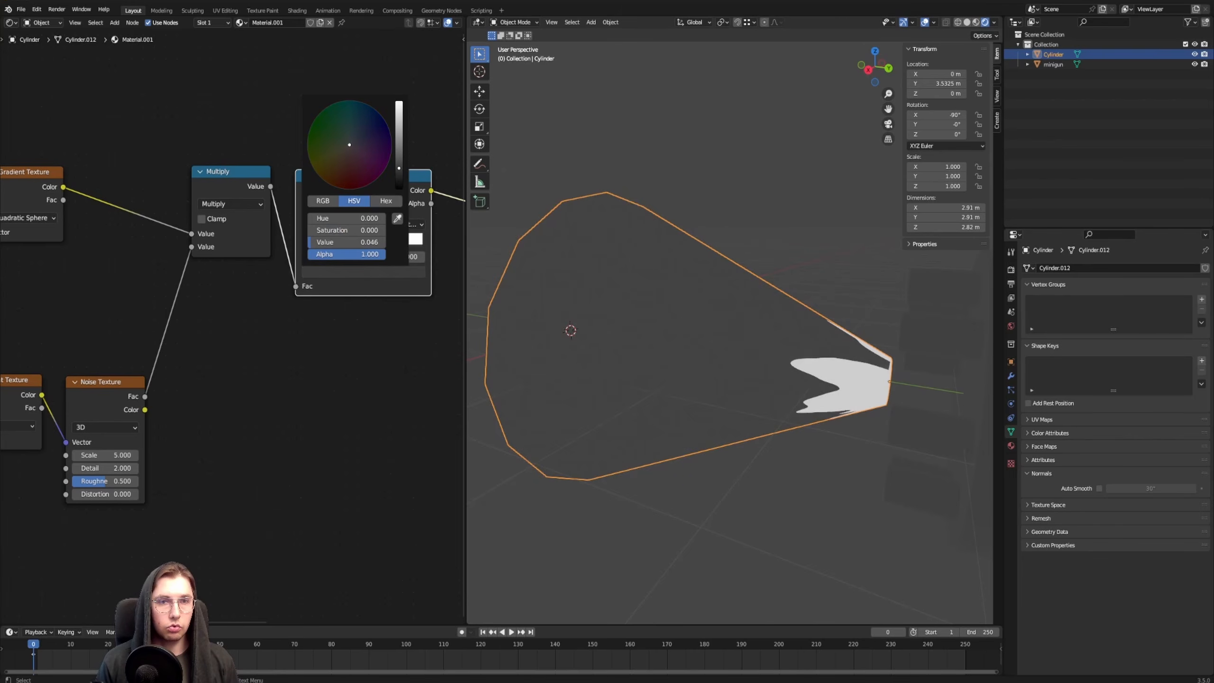
pyautogui.moveTo(350, 175)
pyautogui.mouseDown()
pyautogui.moveTo(324, 180)
pyautogui.moveTo(336, 187)
pyautogui.mouseUp()
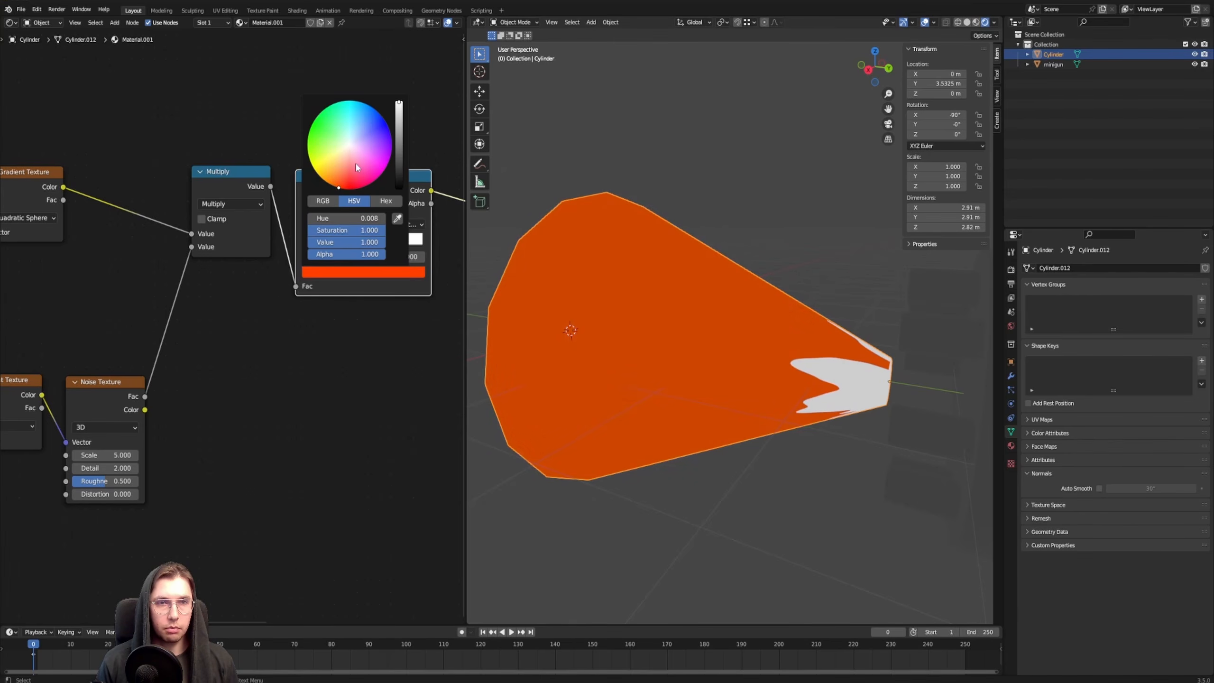
pyautogui.moveTo(398, 105)
pyautogui.mouseDown()
pyautogui.moveTo(399, 138)
pyautogui.moveTo(399, 121)
pyautogui.mouseUp()
# Move the ColorRamp's second stop to 0.186 and color it orange with hue 0.029, saturation 1.000 and value 1.000
pyautogui.moveTo(360, 370); pyautogui.dragTo(307, 401, button='middle')
pyautogui.scroll(2, 307, 398)
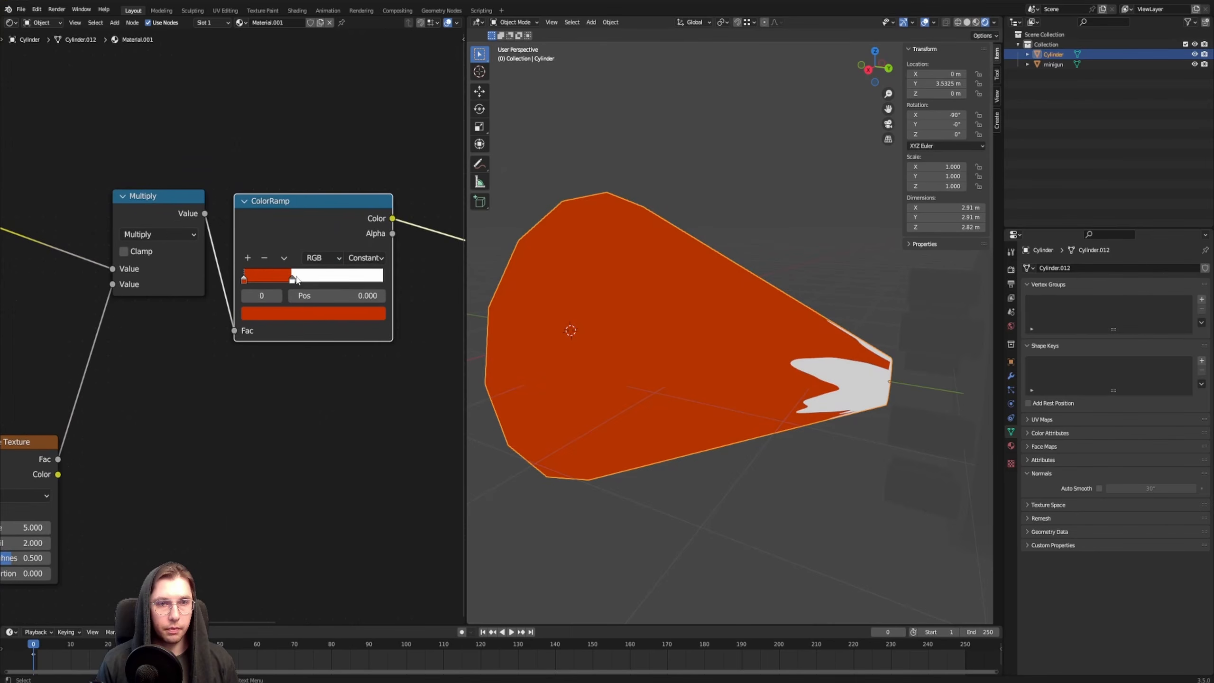
pyautogui.moveTo(296, 277); pyautogui.dragTo(271, 278)
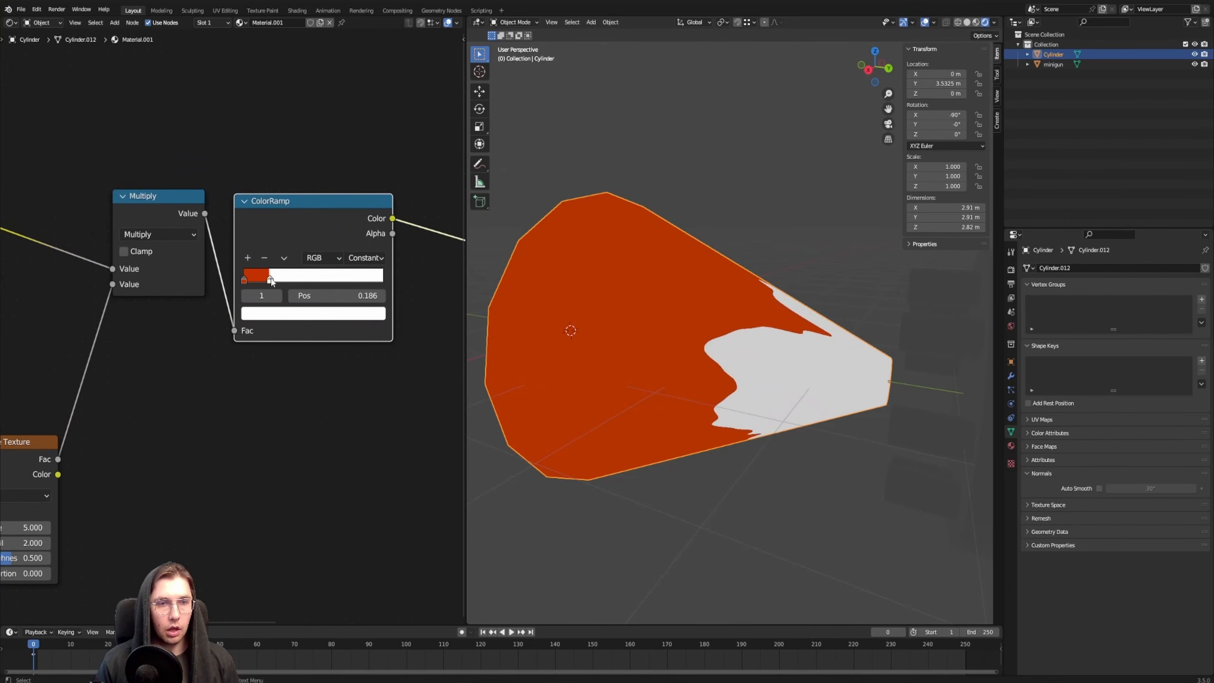
pyautogui.click(289, 315)
pyautogui.moveTo(285, 210); pyautogui.dragTo(274, 211)
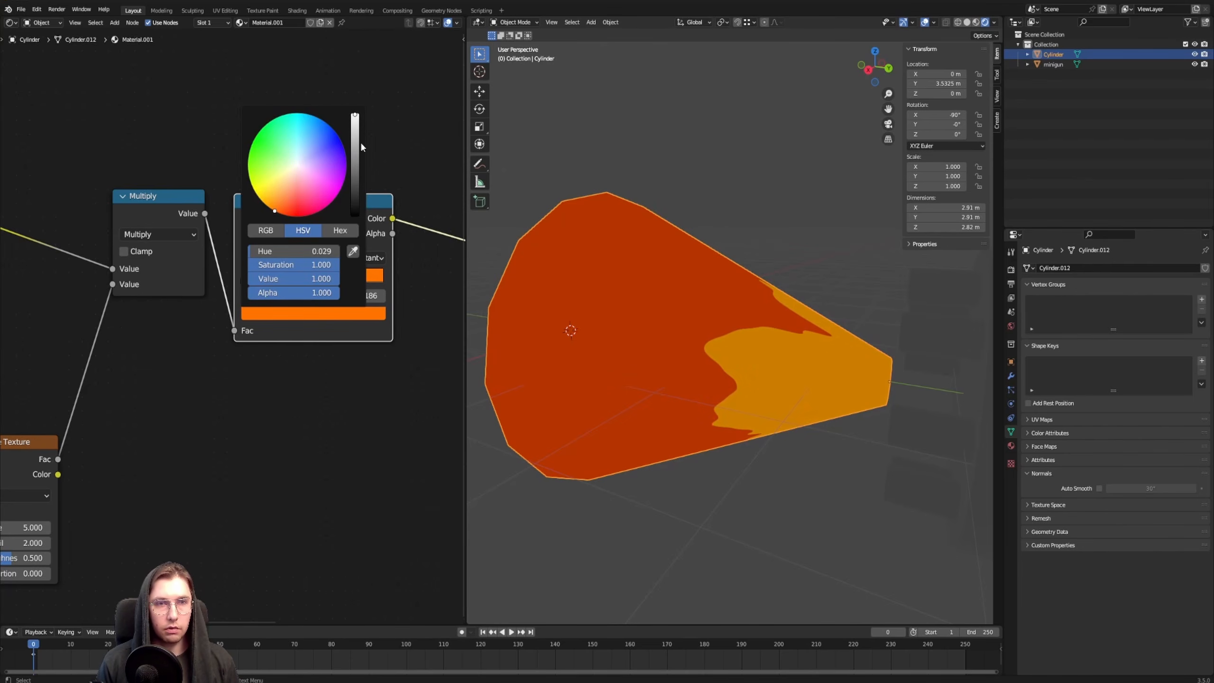
# Shift the orange stop and add a third ColorRamp stop at 0.218, colored bright yellow
pyautogui.moveTo(269, 280)
pyautogui.mouseDown()
pyautogui.moveTo(258, 293)
pyautogui.moveTo(276, 282)
pyautogui.mouseUp()
pyautogui.click(248, 259)
pyautogui.click(280, 314)
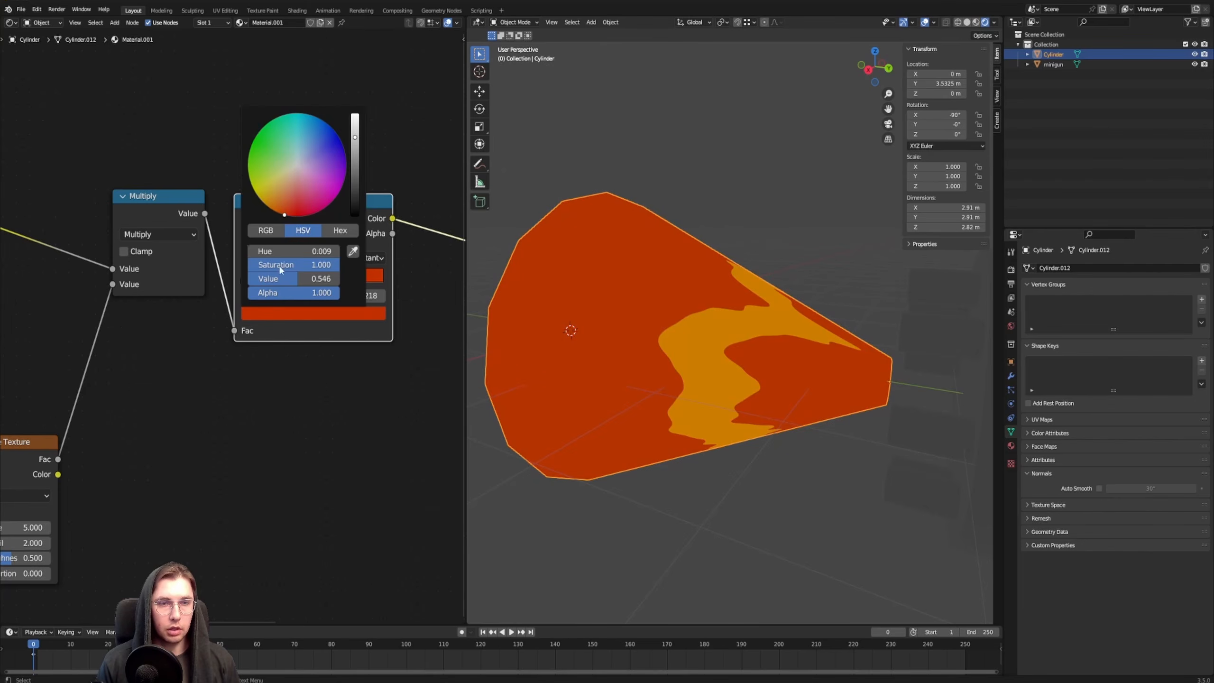
pyautogui.moveTo(282, 212); pyautogui.dragTo(268, 207)
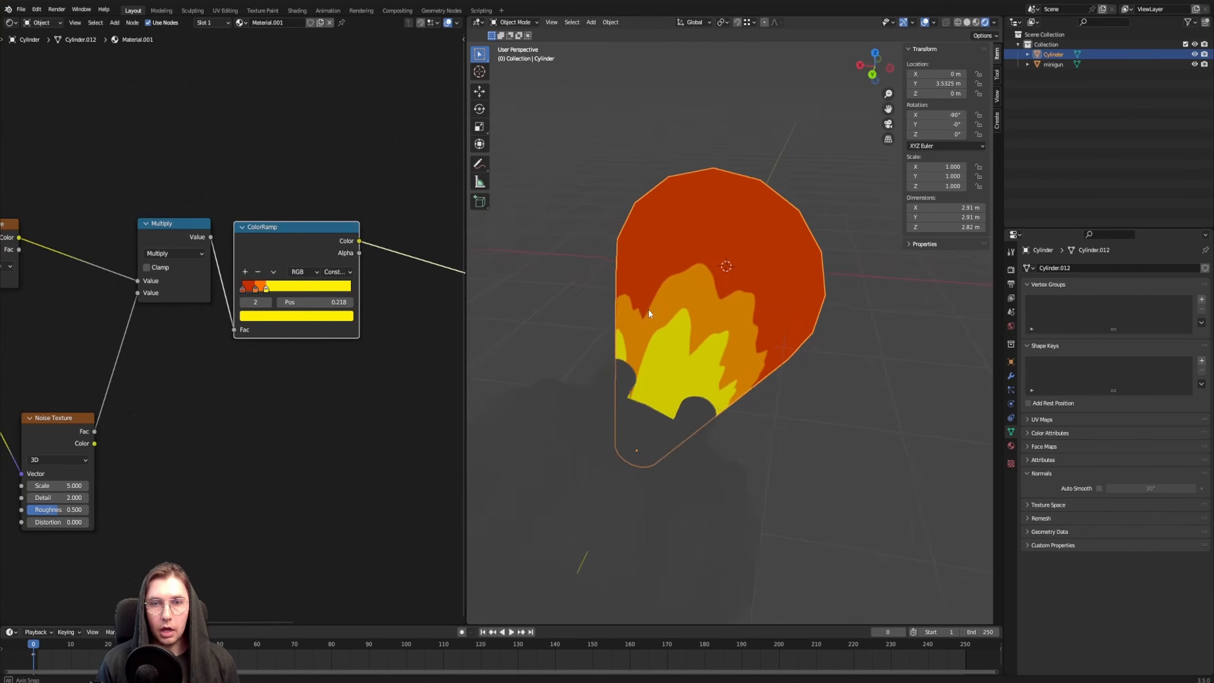
# Set the Noise Texture's roughness to 0.000 and its distortion to 3.700
pyautogui.moveTo(648, 308); pyautogui.dragTo(739, 373, button='middle')
pyautogui.scroll(4, 709, 288)
pyautogui.scroll(-4, 706, 306)
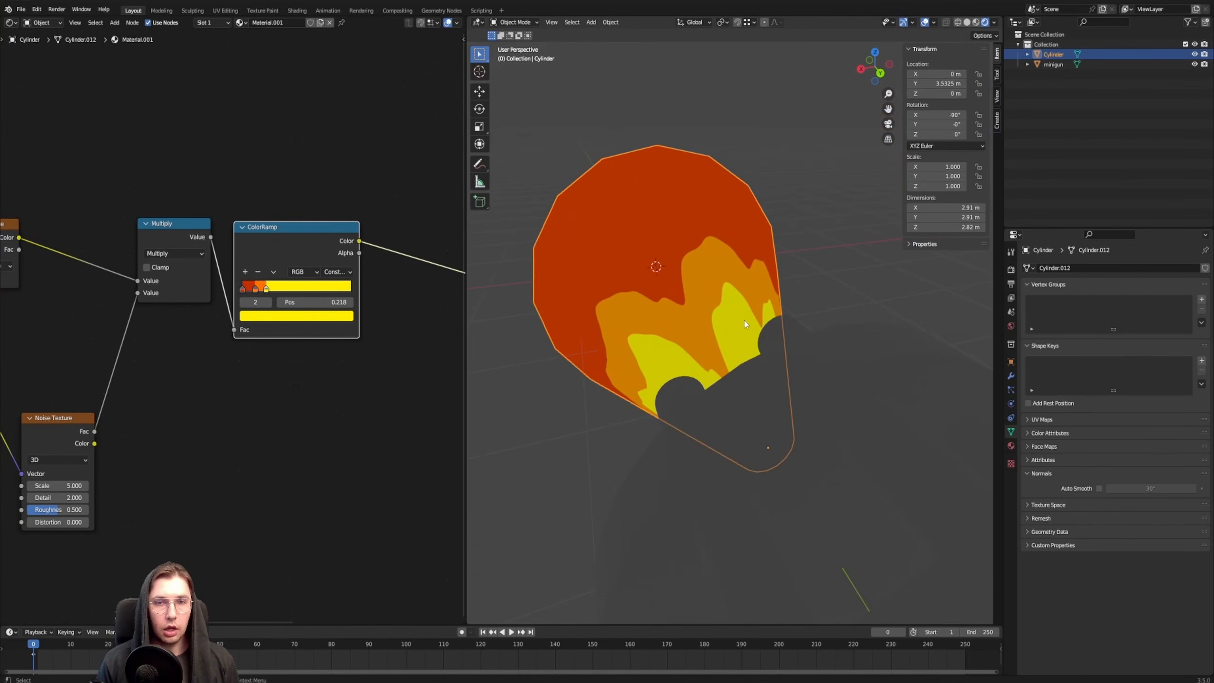
pyautogui.moveTo(748, 325); pyautogui.dragTo(781, 310, button='middle')
pyautogui.scroll(-2, 234, 326)
pyautogui.moveTo(136, 519); pyautogui.dragTo(298, 404, button='middle')
pyautogui.scroll(5, 237, 315)
pyautogui.moveTo(243, 299)
pyautogui.mouseDown(button='middle')
pyautogui.moveTo(260, 282)
pyautogui.moveTo(256, 299)
pyautogui.mouseUp(button='middle')
pyautogui.moveTo(393, 325); pyautogui.dragTo(302, 357, button='middle')
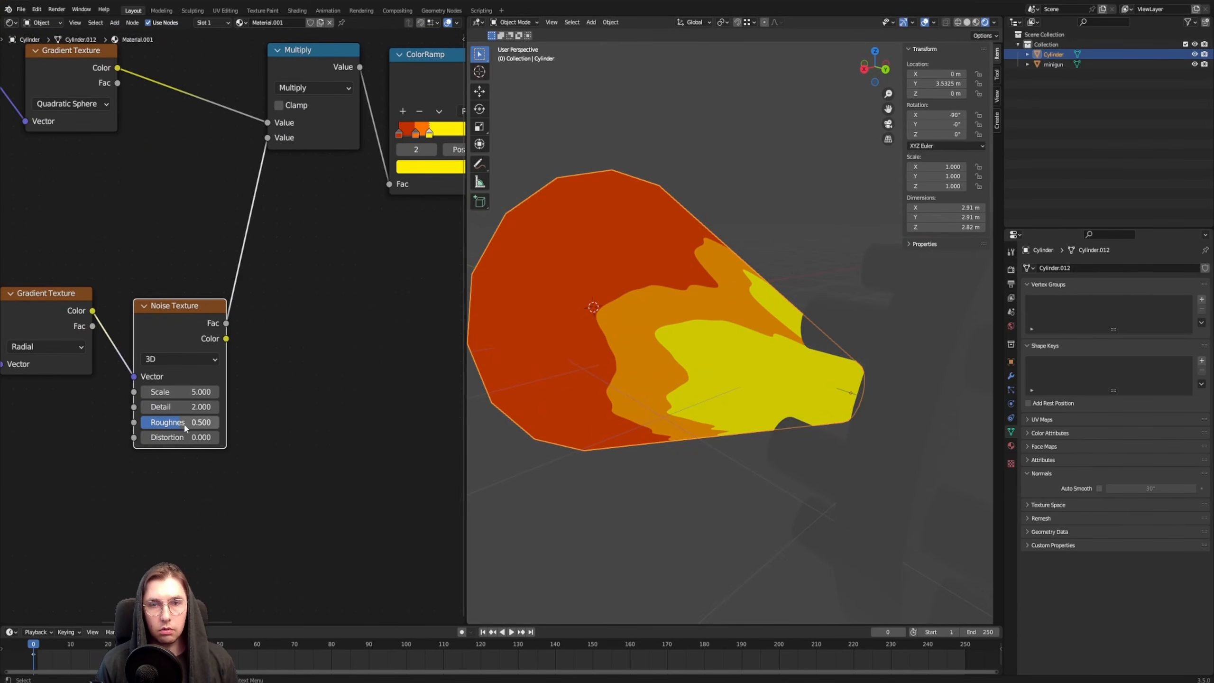
pyautogui.moveTo(186, 428); pyautogui.dragTo(215, 438)
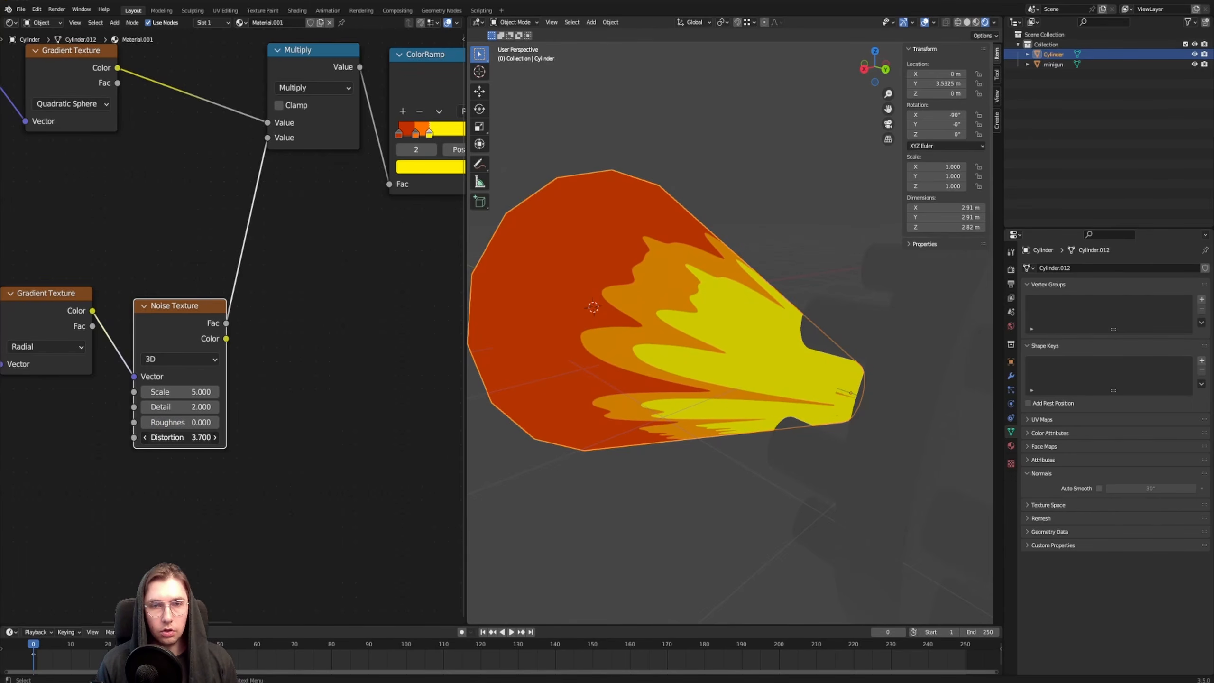
# Raise the Noise Texture's scale to 9.800 and check the streaks on the cone up close
pyautogui.moveTo(186, 391)
pyautogui.mouseDown()
pyautogui.moveTo(239, 391)
pyautogui.moveTo(221, 392)
pyautogui.mouseUp()
pyautogui.moveTo(653, 322); pyautogui.dragTo(620, 304, button='middle')
pyautogui.scroll(4, 730, 341)
pyautogui.moveTo(688, 359); pyautogui.dragTo(740, 328, button='middle')
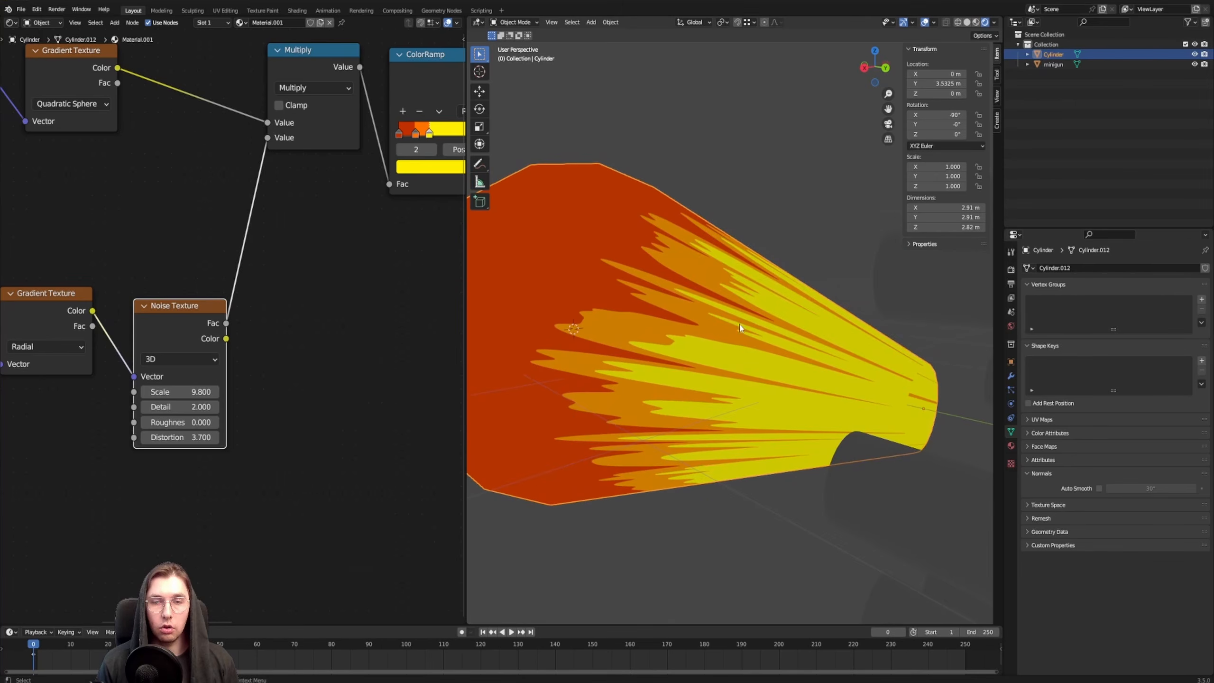
# Lower the Noise Texture's distortion and scale to get broader flame streaks
pyautogui.moveTo(196, 437)
pyautogui.mouseDown()
pyautogui.moveTo(148, 437)
pyautogui.moveTo(174, 437)
pyautogui.mouseUp()
pyautogui.moveTo(191, 392); pyautogui.dragTo(120, 392)
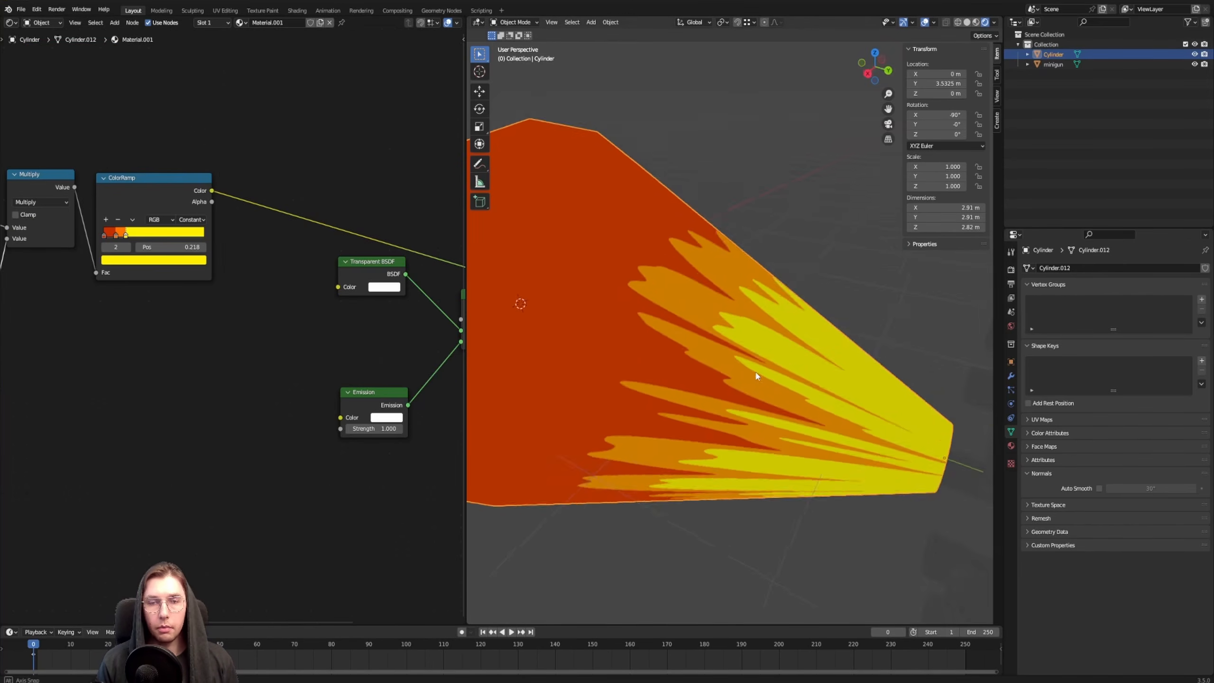
pyautogui.moveTo(746, 368); pyautogui.dragTo(812, 354, button='middle')
pyautogui.scroll(-3, 232, 345)
# Deselect the cone and examine its flame streaks and solid red area from several angles
pyautogui.moveTo(241, 345); pyautogui.dragTo(139, 390, button='middle')
pyautogui.moveTo(832, 393); pyautogui.dragTo(755, 381, button='middle')
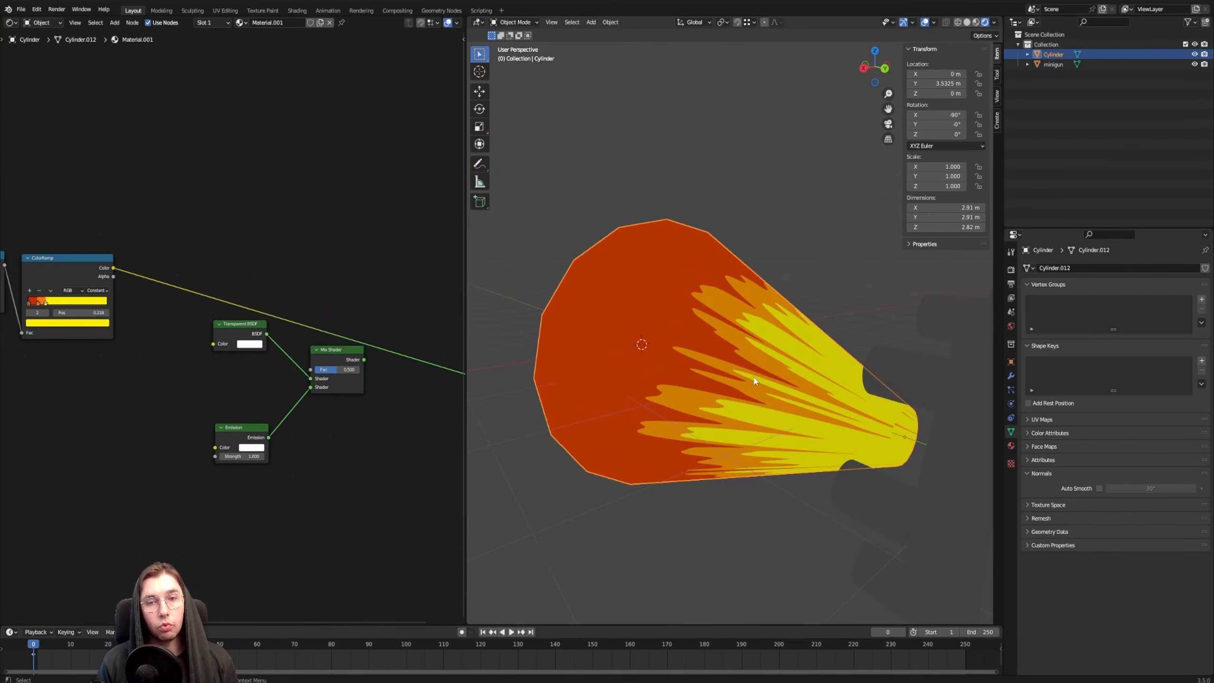
pyautogui.click(803, 208)
pyautogui.moveTo(738, 310); pyautogui.dragTo(754, 330, button='middle')
pyautogui.scroll(-4, 724, 425)
pyautogui.scroll(3, 724, 424)
pyautogui.keyDown('shift'); pyautogui.moveTo(699, 405); pyautogui.dragTo(793, 381, button='middle'); pyautogui.keyUp('shift')
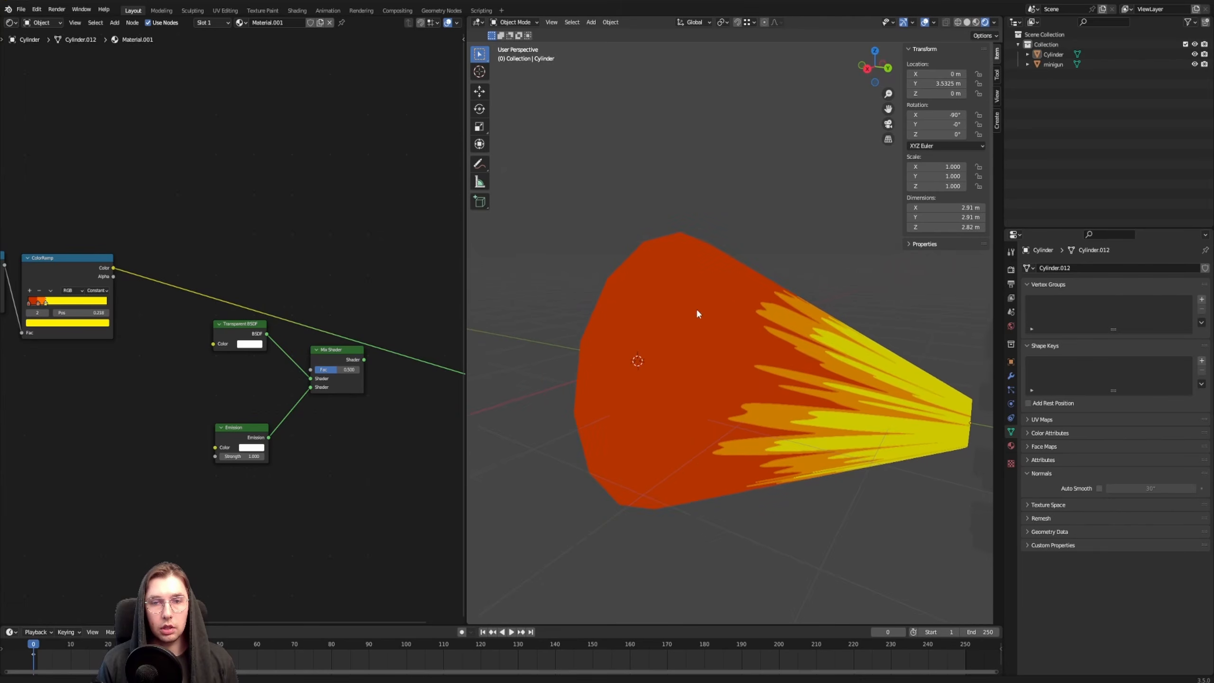
pyautogui.moveTo(696, 308); pyautogui.dragTo(710, 239, button='middle')
pyautogui.moveTo(711, 357); pyautogui.dragTo(738, 399, button='middle')
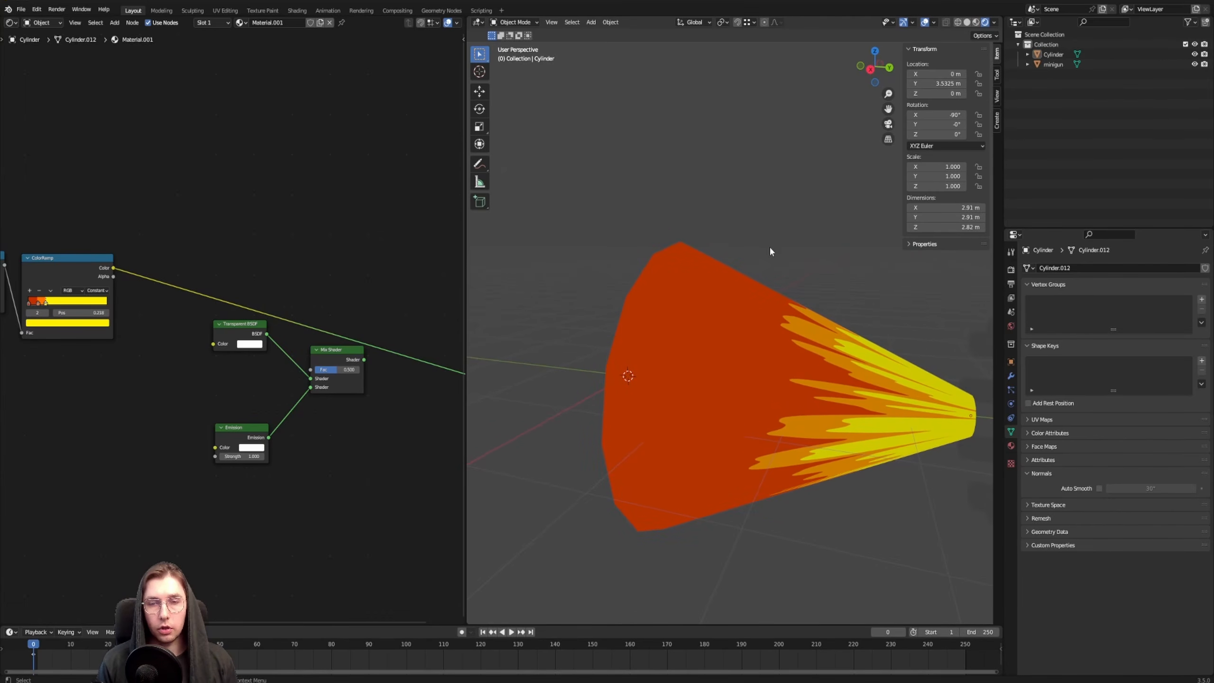
# Set the blend mode of the flame cone's material to Alpha Clip
pyautogui.click(721, 316)
pyautogui.click(1011, 445)
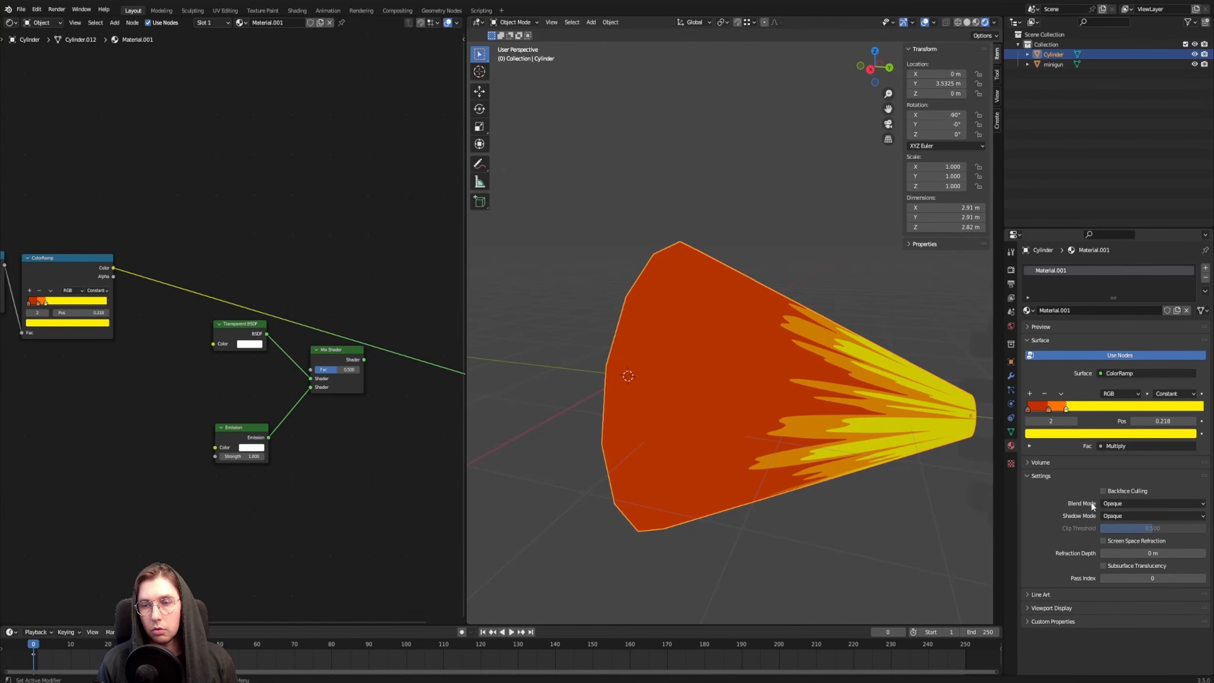
pyautogui.click(1138, 504)
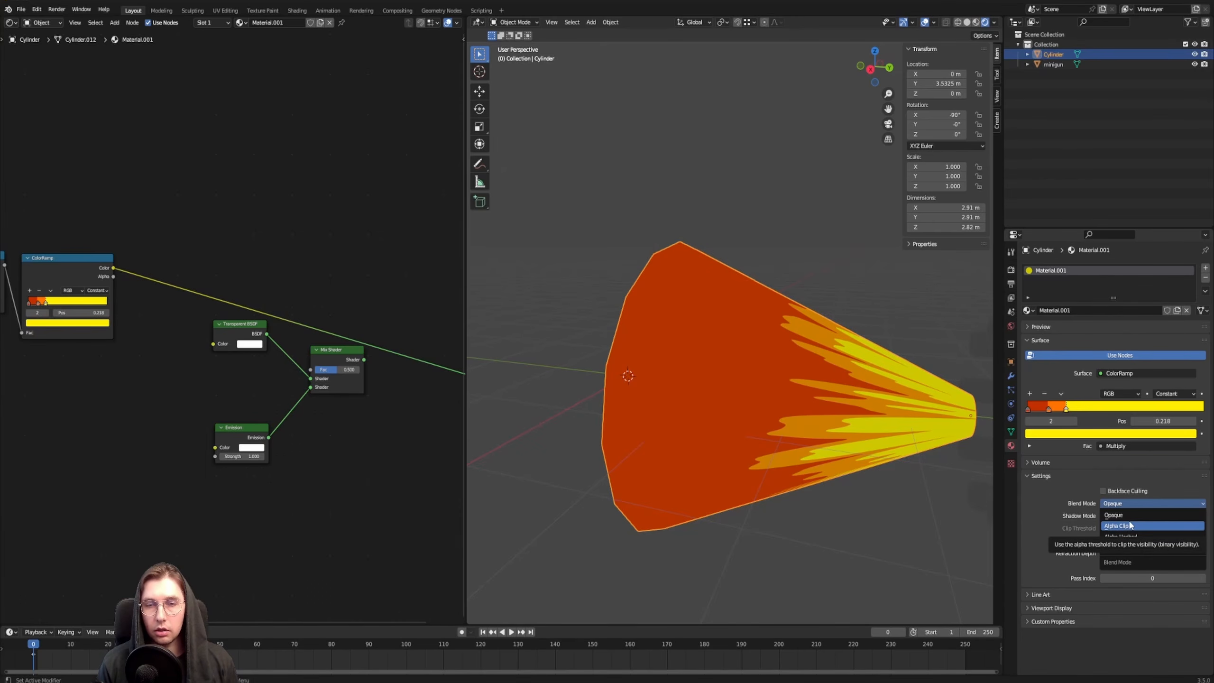
pyautogui.click(1130, 525)
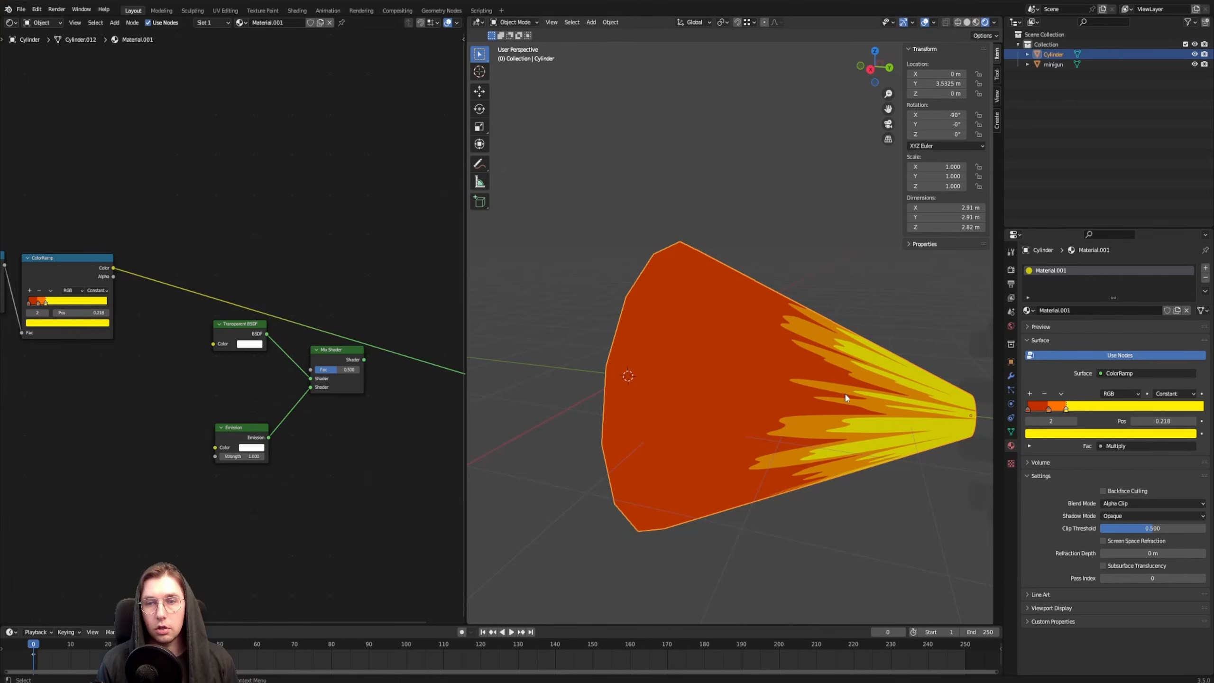
pyautogui.moveTo(846, 398); pyautogui.dragTo(938, 334, button='middle')
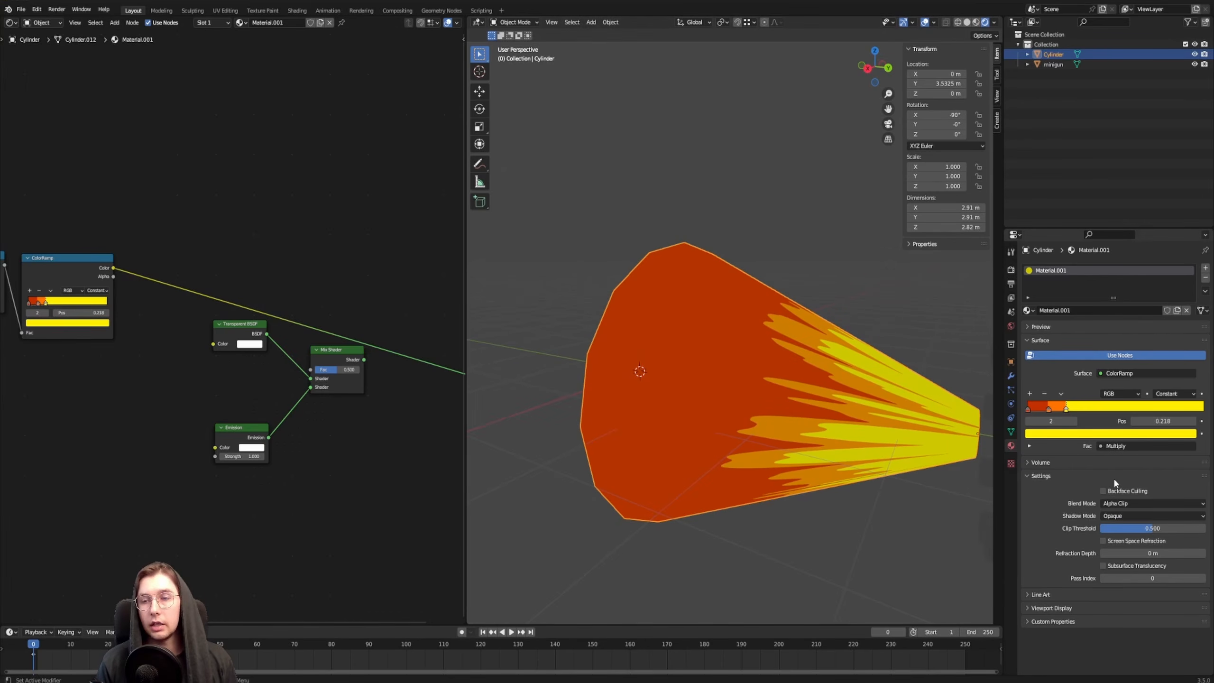
# Reposition the Mix Shader, feed the ColorRamp's colour into the Emission shader and route the Mix Shader to the material output
pyautogui.moveTo(148, 189); pyautogui.dragTo(121, 186, button='middle')
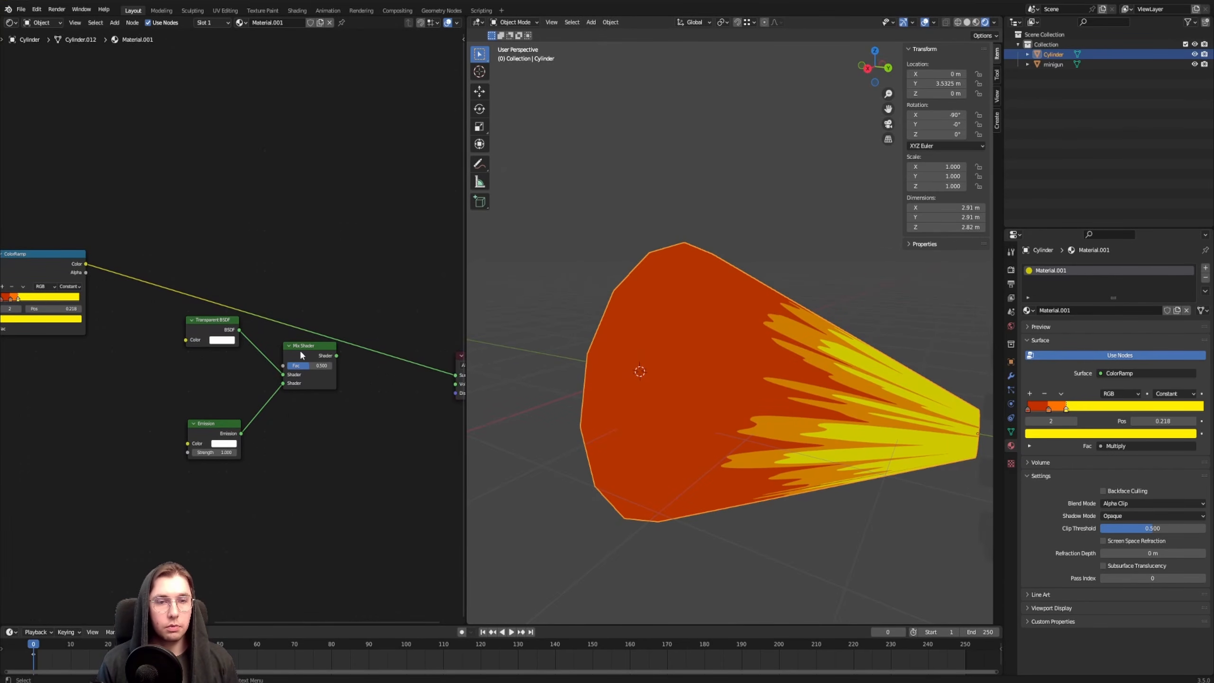
pyautogui.moveTo(301, 355); pyautogui.dragTo(300, 245)
pyautogui.scroll(1, 235, 248)
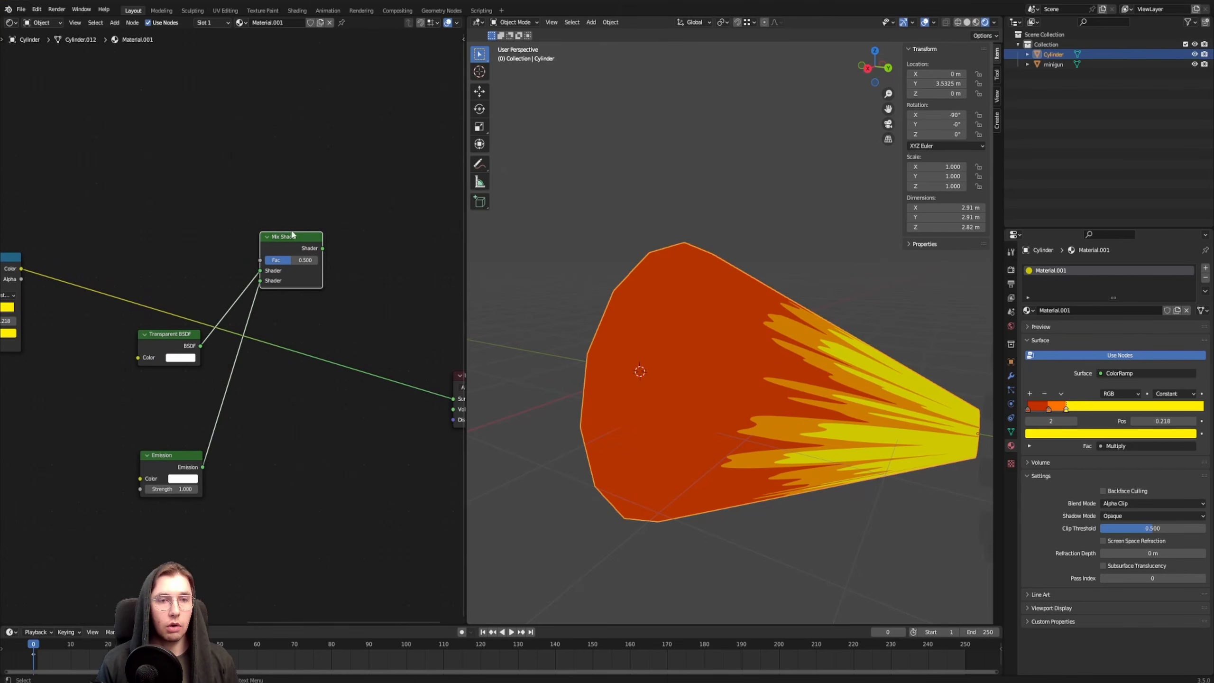
pyautogui.keyDown('ctrl'); pyautogui.keyDown('shift'); pyautogui.click(280, 251); pyautogui.keyUp('shift'); pyautogui.keyUp('ctrl')
pyautogui.moveTo(99, 193); pyautogui.dragTo(462, 253, button='middle')
pyautogui.moveTo(328, 349); pyautogui.dragTo(372, 444)
pyautogui.moveTo(375, 365); pyautogui.dragTo(221, 306, button='middle')
pyautogui.moveTo(230, 329); pyautogui.dragTo(304, 429)
pyautogui.moveTo(161, 197); pyautogui.dragTo(277, 293, button='middle')
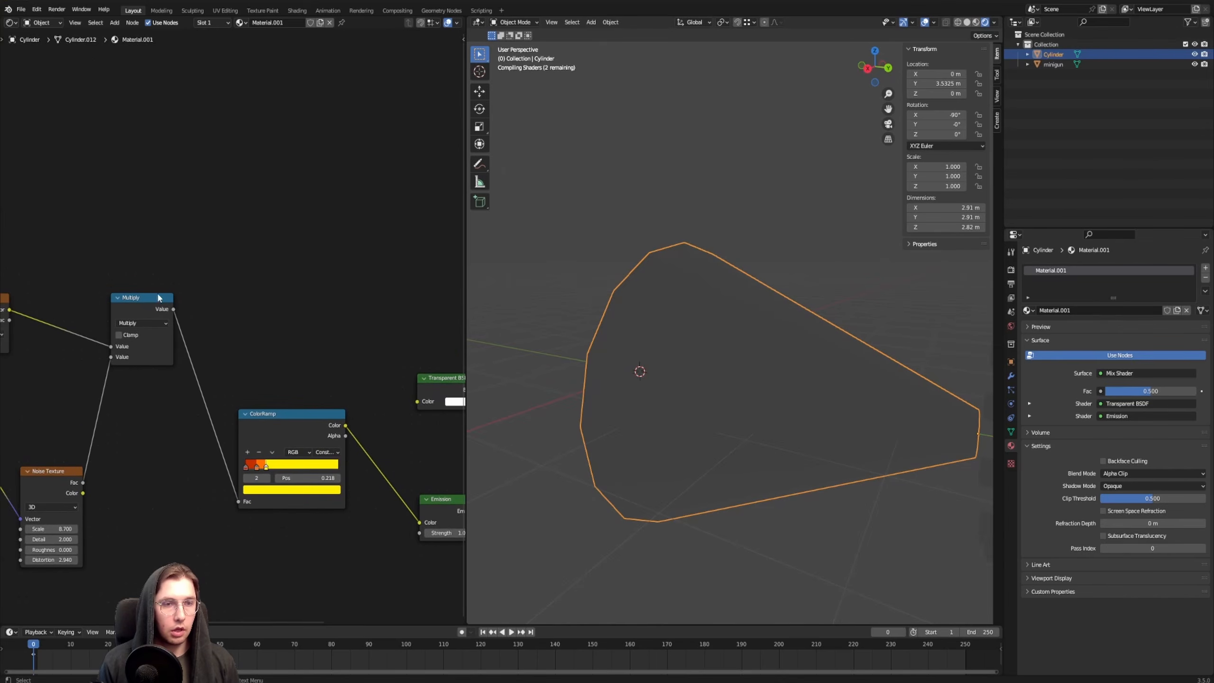
# Add a math node fed by the Multiply result, set it to Greater Than and preview its output on the cone
pyautogui.moveTo(140, 308); pyautogui.dragTo(348, 246)
pyautogui.write('add')
pyautogui.press('Return')
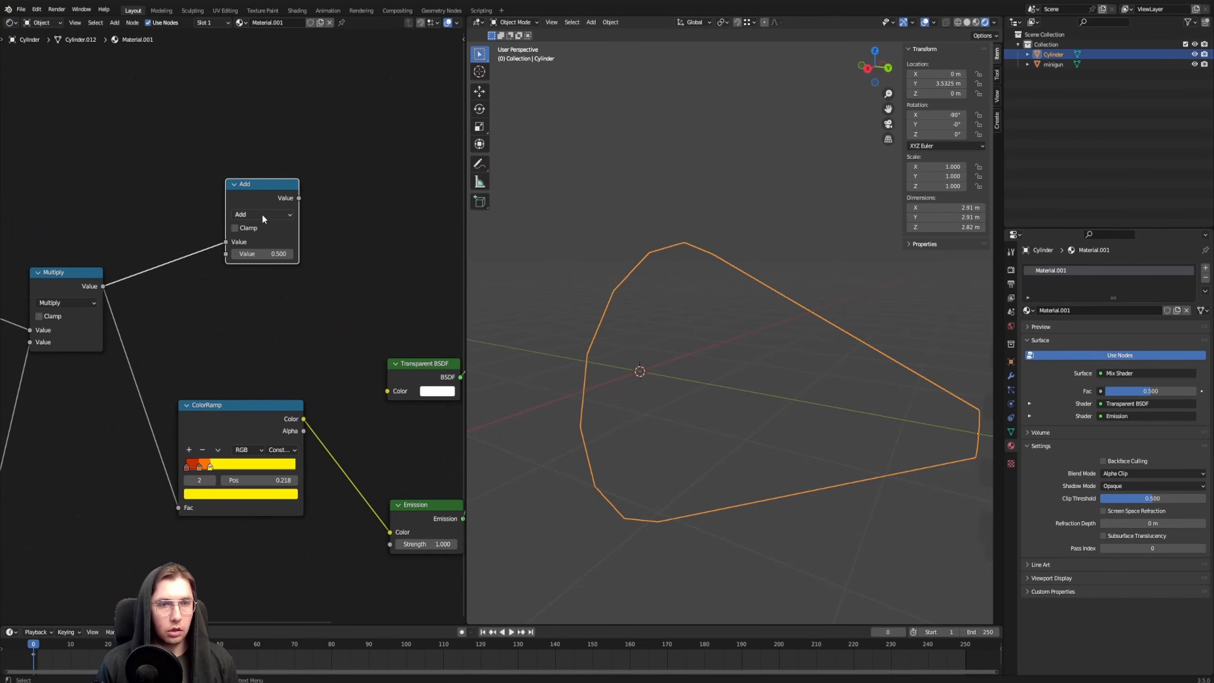
pyautogui.click(262, 214)
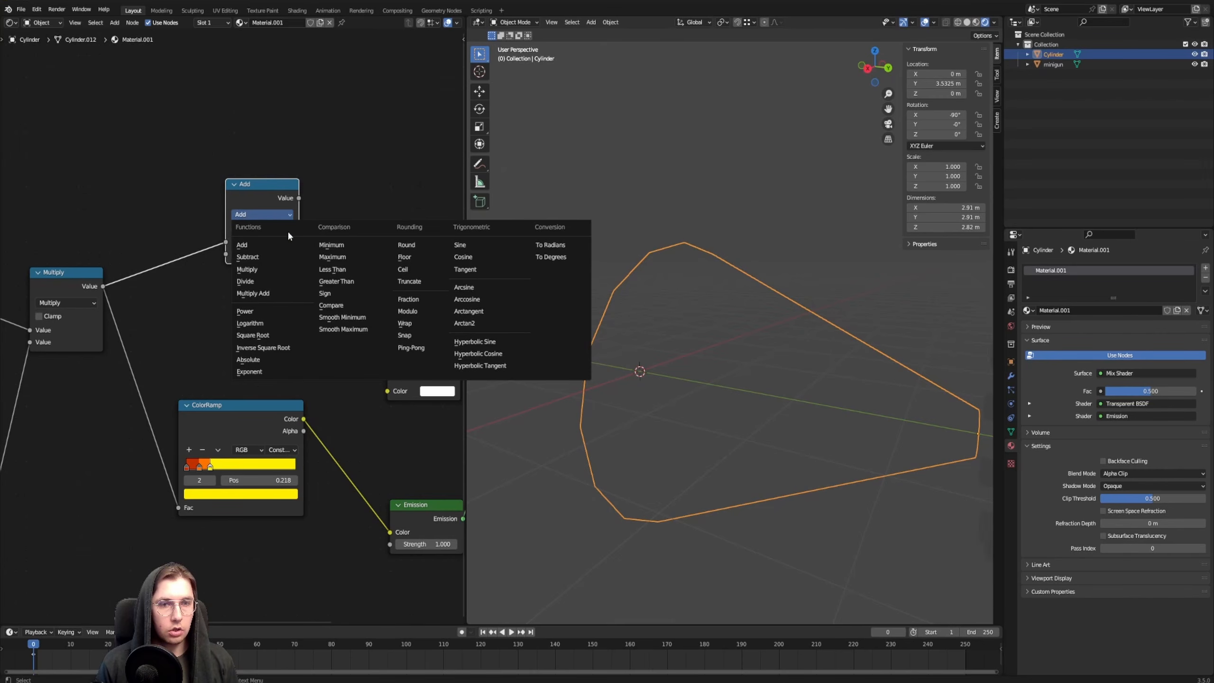
pyautogui.click(349, 283)
pyautogui.keyDown('ctrl'); pyautogui.keyDown('shift'); pyautogui.click(319, 264); pyautogui.keyUp('shift'); pyautogui.keyUp('ctrl')
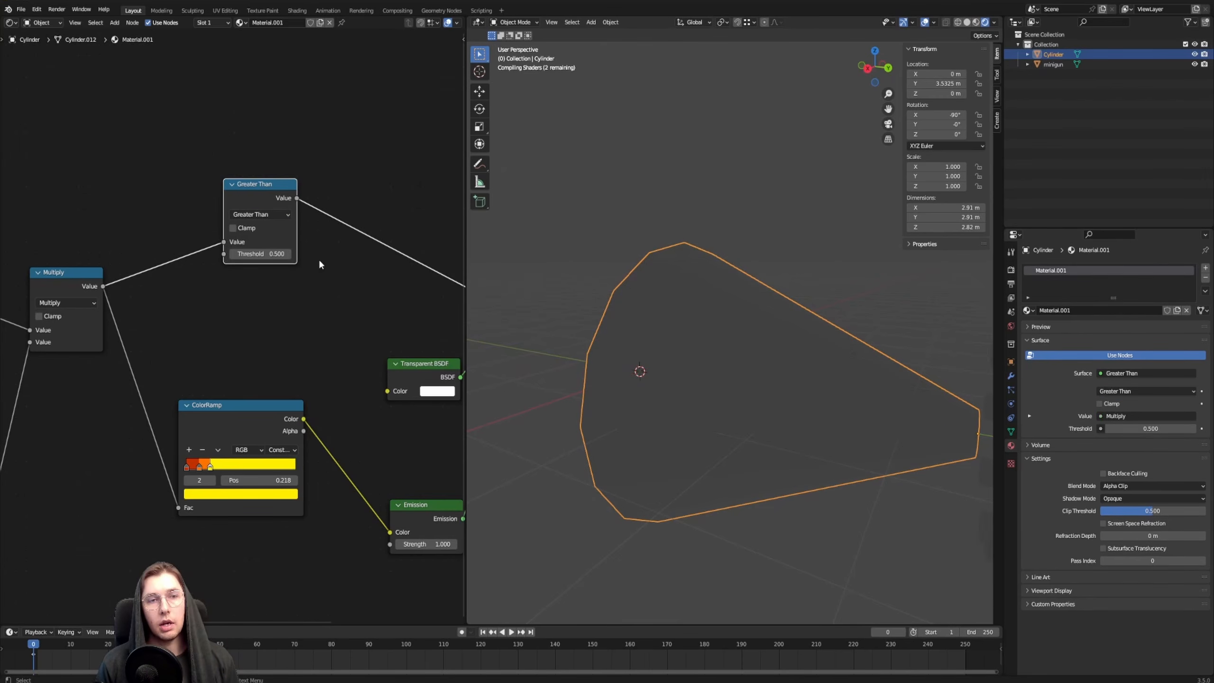
# Test different Greater Than thresholds on the cone's black-and-white mask, ending at 0.380
pyautogui.moveTo(275, 253)
pyautogui.mouseDown()
pyautogui.moveTo(206, 254)
pyautogui.moveTo(246, 253)
pyautogui.mouseUp()
pyautogui.moveTo(703, 360); pyautogui.dragTo(611, 314, button='middle')
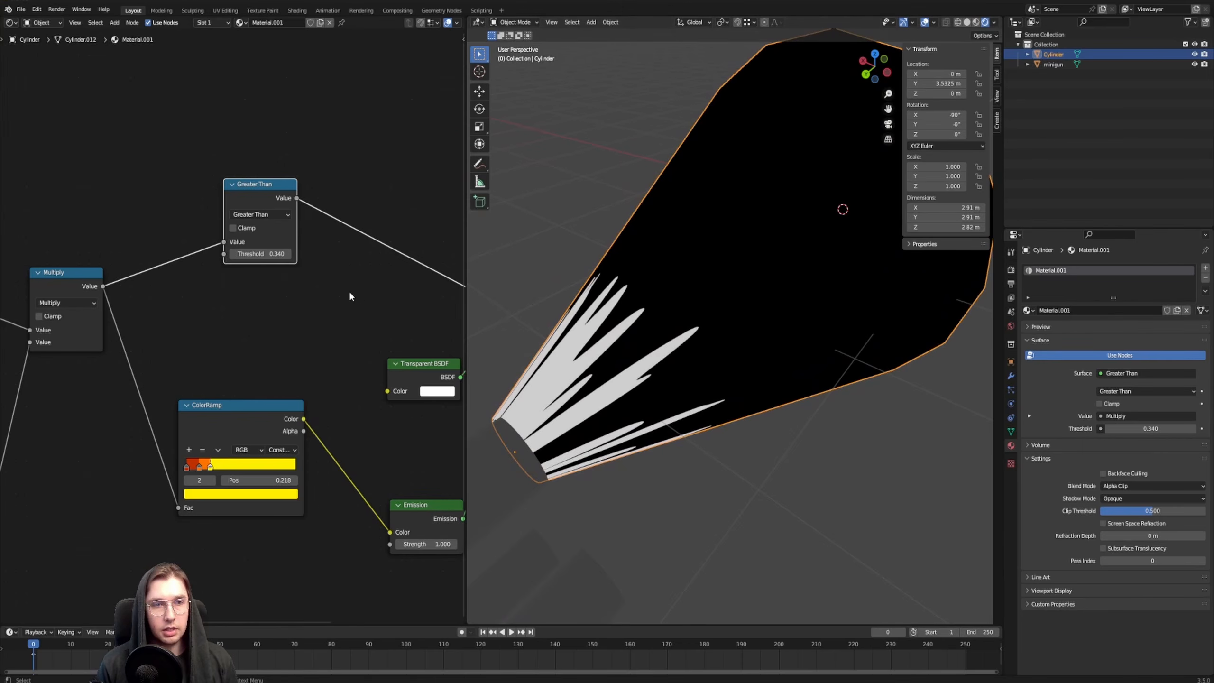
pyautogui.moveTo(258, 256)
pyautogui.mouseDown()
pyautogui.moveTo(209, 255)
pyautogui.moveTo(232, 256)
pyautogui.mouseUp()
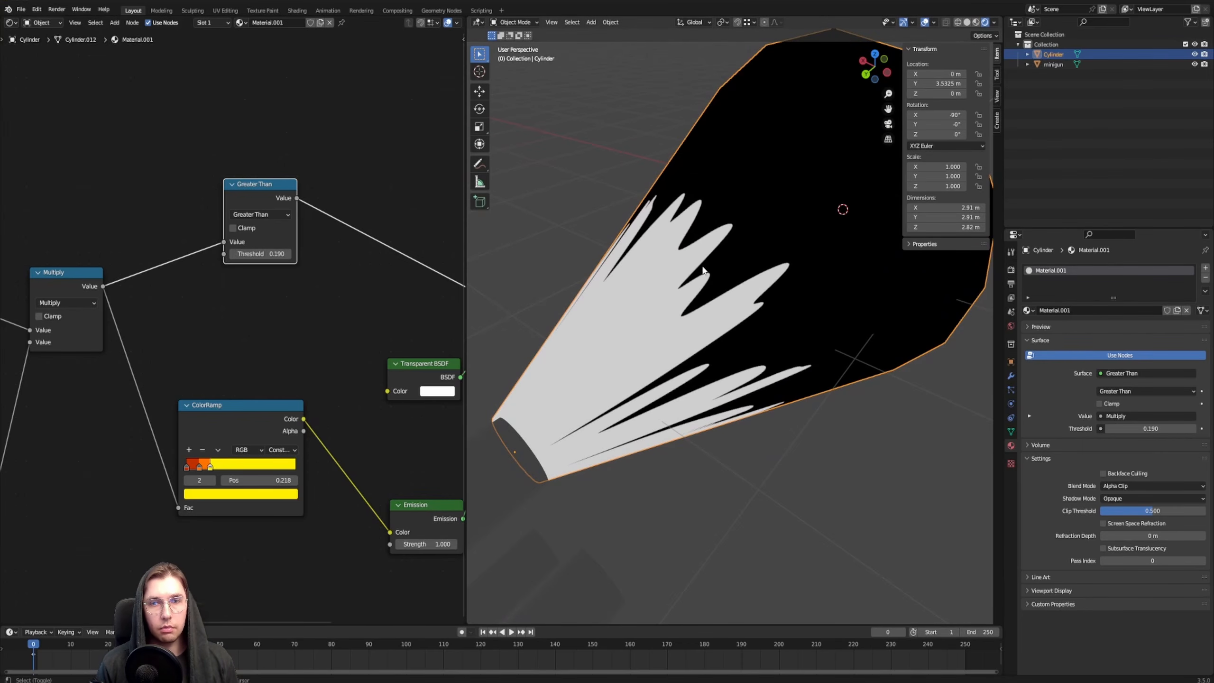
pyautogui.moveTo(733, 301); pyautogui.dragTo(747, 279, button='middle')
pyautogui.moveTo(272, 254); pyautogui.dragTo(302, 253)
pyautogui.moveTo(629, 294); pyautogui.dragTo(667, 318, button='middle')
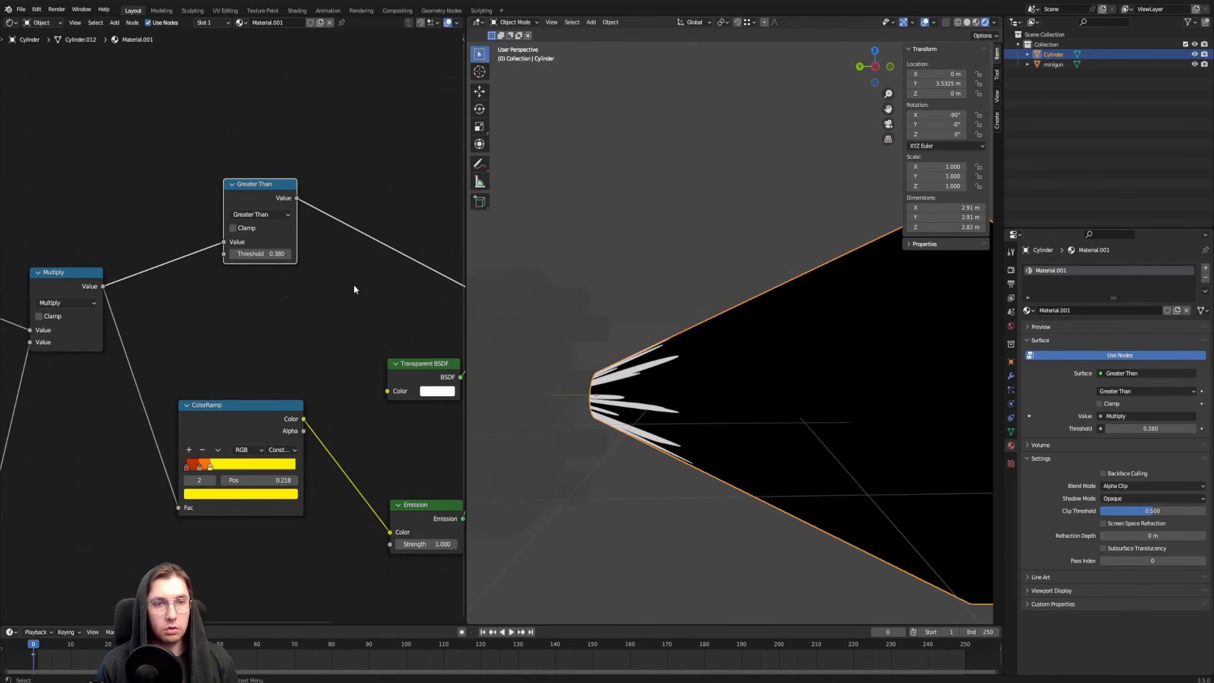
# Raise the Value node feeding the Divide node to about 10.4 to lengthen the streaks
pyautogui.scroll(-5, 354, 286)
pyautogui.moveTo(147, 273); pyautogui.dragTo(270, 317, button='middle')
pyautogui.scroll(5, 259, 315)
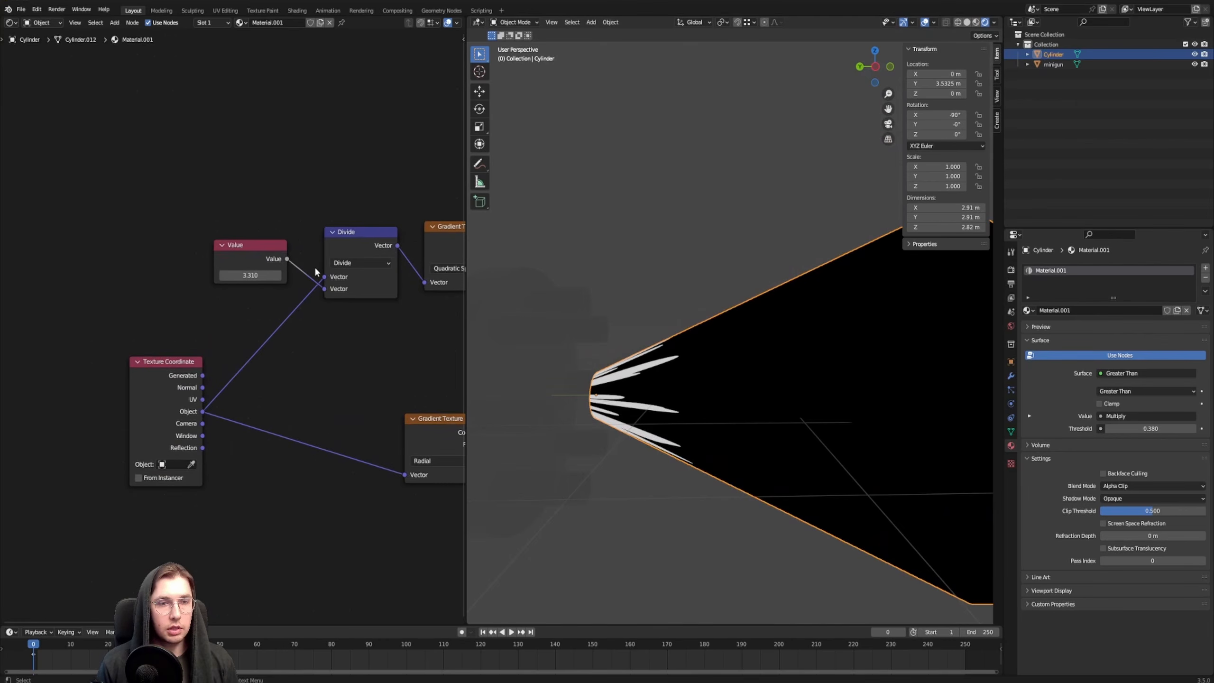
pyautogui.moveTo(250, 275); pyautogui.dragTo(359, 275)
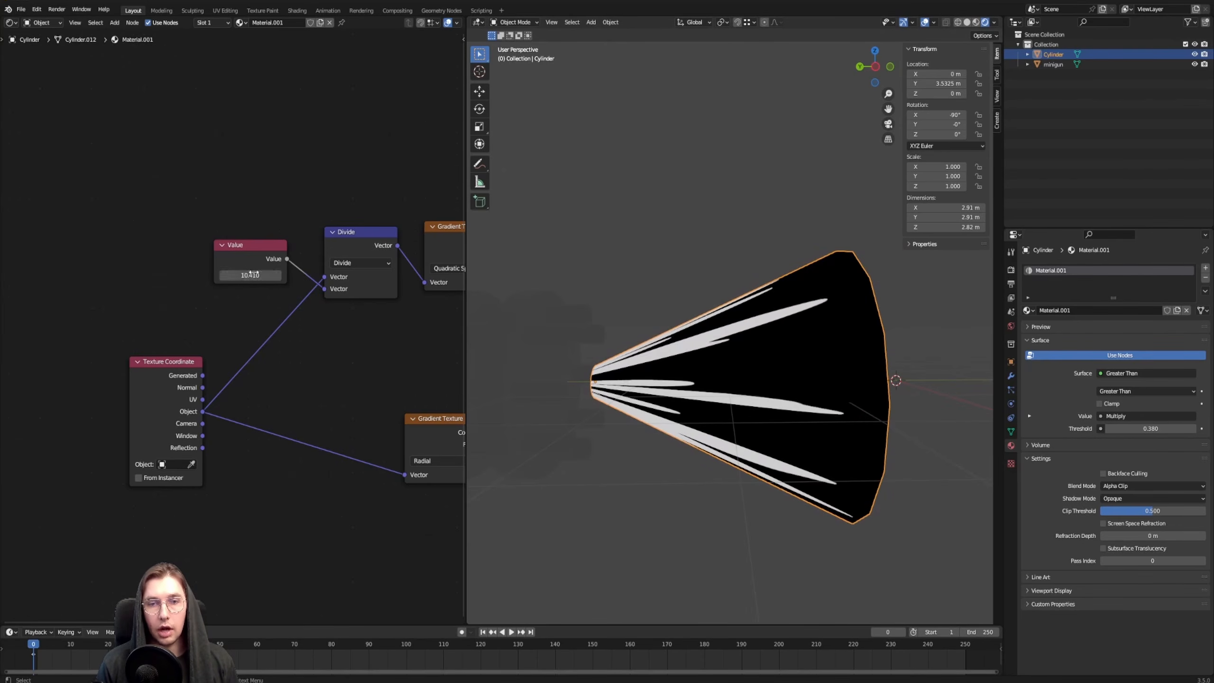
pyautogui.keyDown('shift'); pyautogui.moveTo(684, 311); pyautogui.dragTo(706, 338, button='middle'); pyautogui.keyUp('shift')
# Try a Greater Than threshold of 0.500 with different streak lengths, and settle on a threshold of 0.350
pyautogui.scroll(-3, 371, 190)
pyautogui.moveTo(371, 190); pyautogui.dragTo(196, 211, button='middle')
pyautogui.moveTo(337, 207); pyautogui.dragTo(82, 213, button='middle')
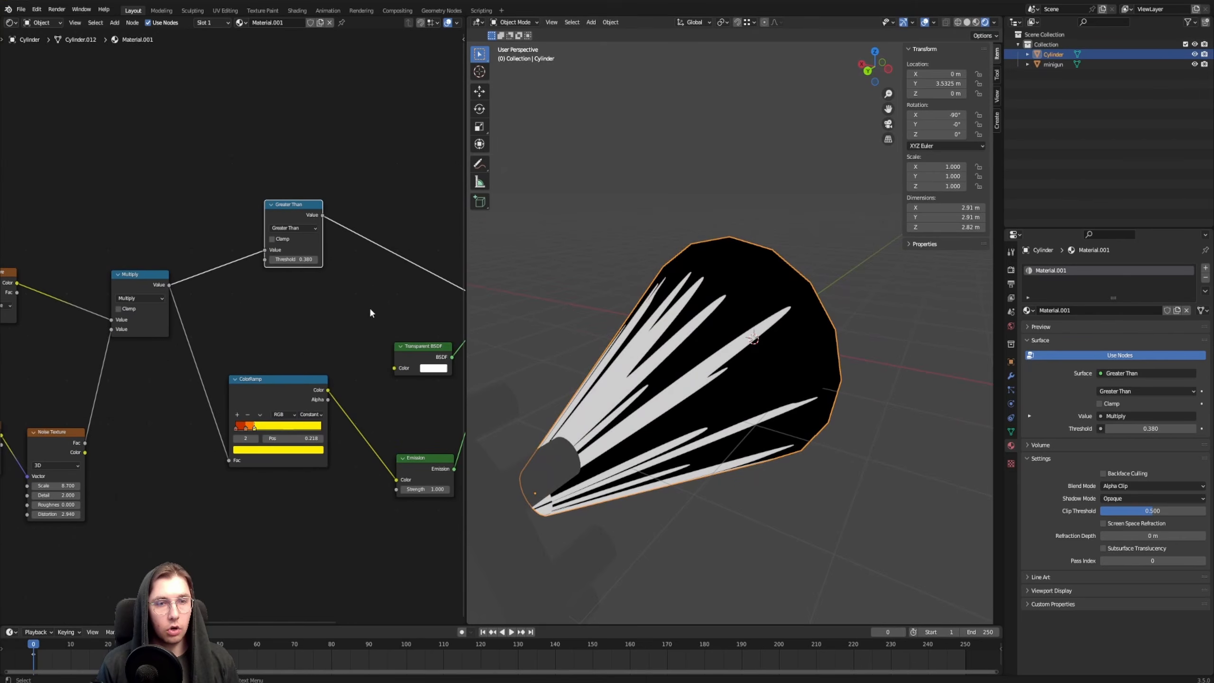
pyautogui.scroll(4, 312, 282)
pyautogui.moveTo(311, 281); pyautogui.dragTo(284, 303, button='middle')
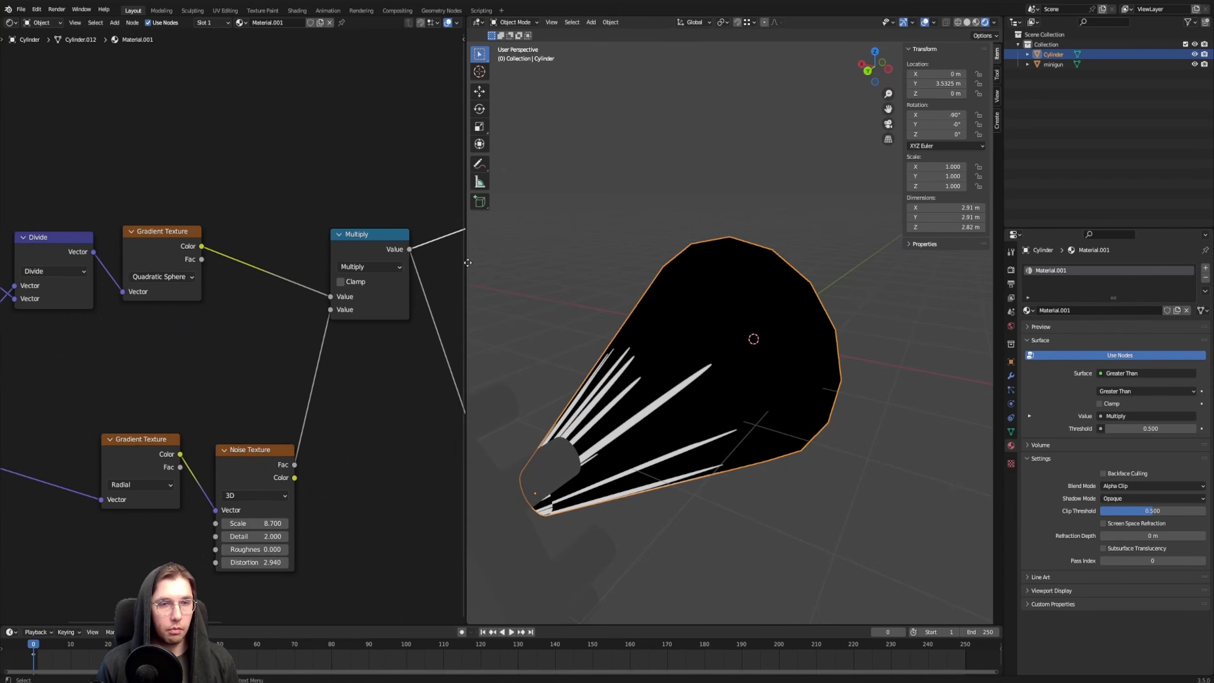
pyautogui.scroll(3, 254, 266)
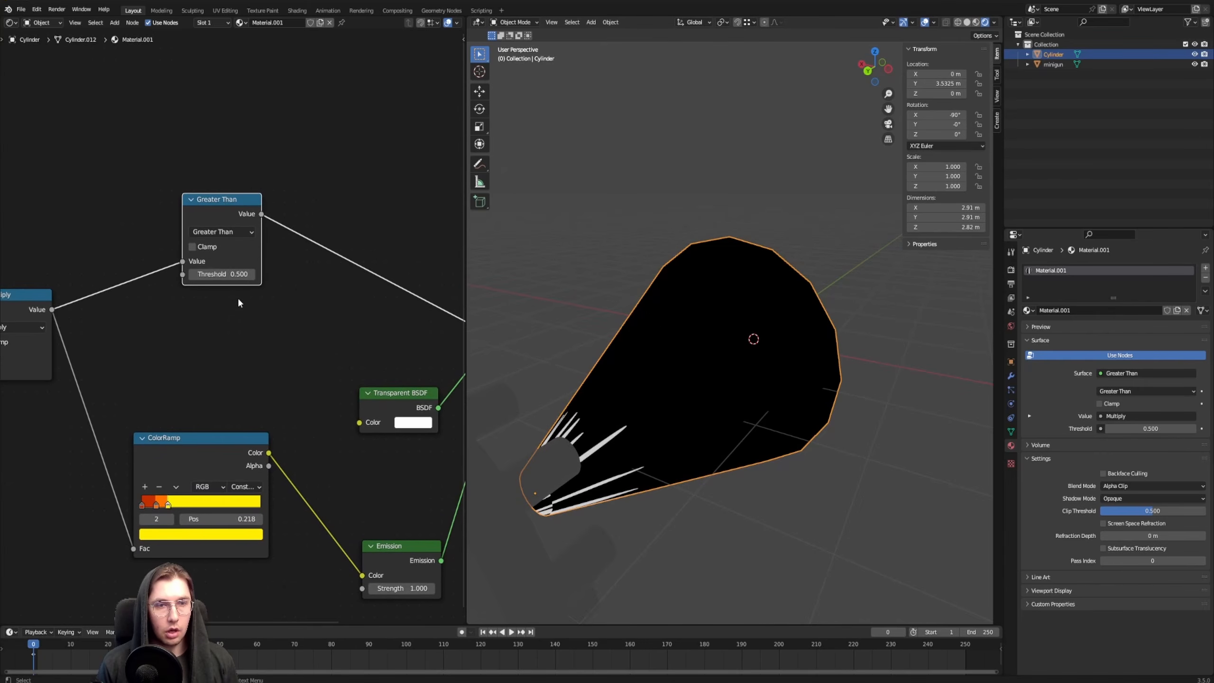
pyautogui.moveTo(225, 275); pyautogui.dragTo(215, 274)
pyautogui.moveTo(196, 335); pyautogui.dragTo(197, 267, button='middle')
pyautogui.moveTo(31, 277); pyautogui.dragTo(50, 277)
# Use the Greater Than result as the Mix Shader's factor, output the Mix Shader and inspect the cut-out flames
pyautogui.moveTo(414, 315); pyautogui.dragTo(238, 344, button='middle')
pyautogui.moveTo(137, 170); pyautogui.dragTo(160, 179, button='middle')
pyautogui.scroll(-2, 160, 182)
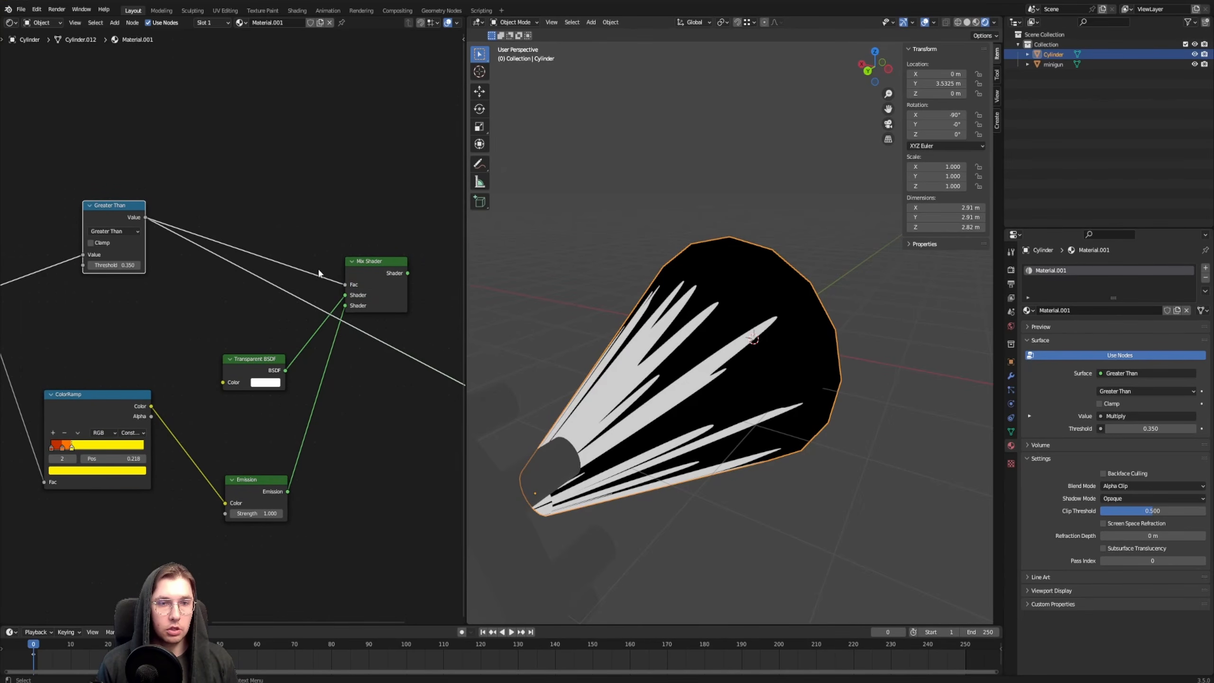
pyautogui.scroll(2, 329, 271)
pyautogui.moveTo(404, 253); pyautogui.dragTo(285, 270, button='middle')
pyautogui.keyDown('ctrl'); pyautogui.keyDown('shift'); pyautogui.click(284, 272); pyautogui.keyUp('shift'); pyautogui.keyUp('ctrl')
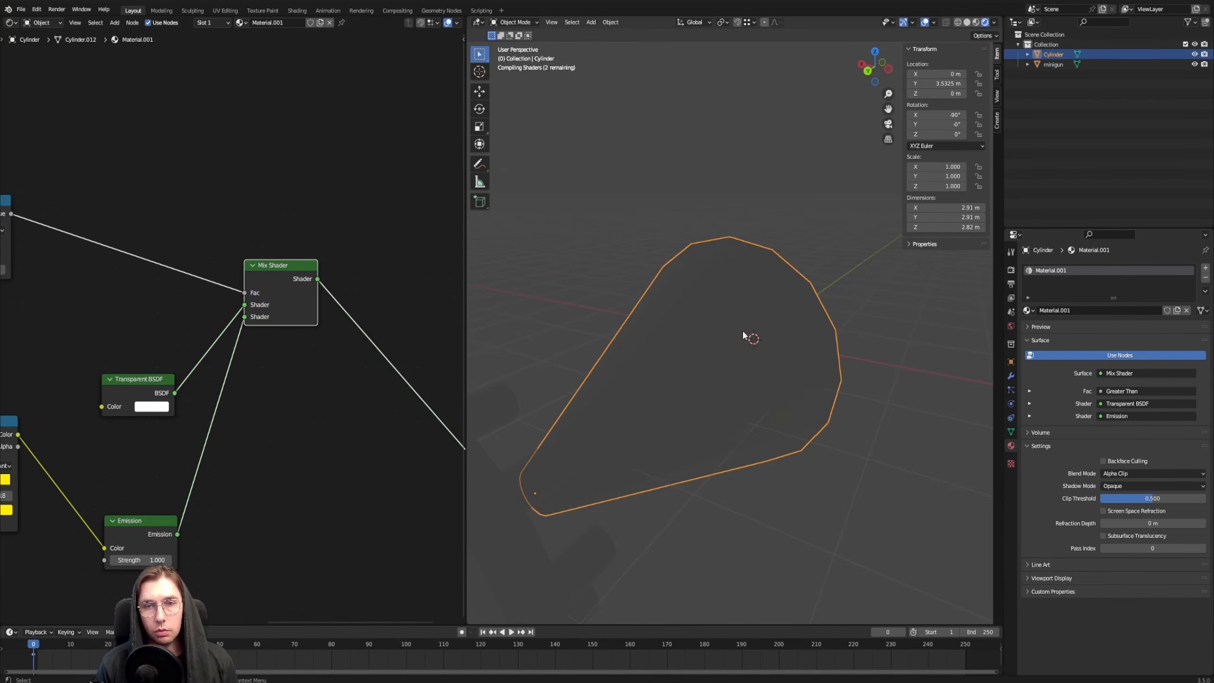
pyautogui.moveTo(693, 338); pyautogui.dragTo(741, 335, button='middle')
pyautogui.scroll(3, 741, 335)
pyautogui.moveTo(760, 292); pyautogui.dragTo(779, 338, button='middle')
# Shift the ColorRamp's orange and yellow stops to higher positions so red, orange and yellow bands show on the flames
pyautogui.scroll(-4, 235, 330)
pyautogui.moveTo(95, 414); pyautogui.dragTo(306, 287, button='middle')
pyautogui.scroll(8, 234, 275)
pyautogui.moveTo(235, 274); pyautogui.dragTo(265, 347)
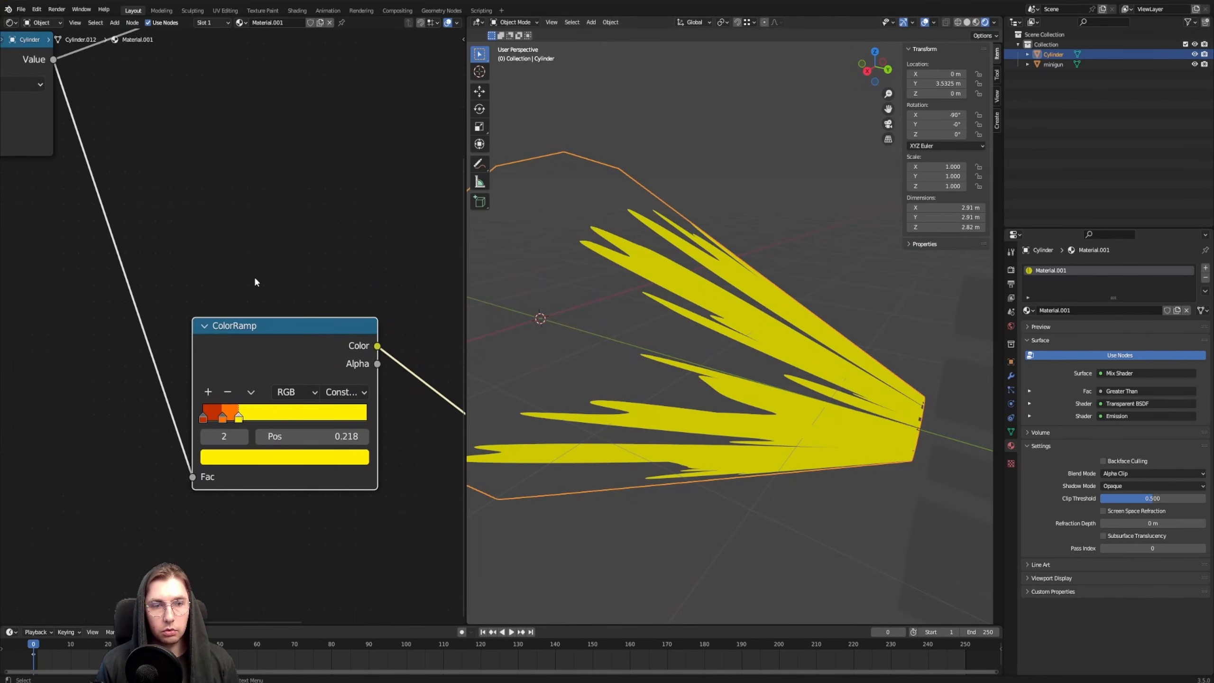
pyautogui.scroll(3, 260, 306)
pyautogui.moveTo(263, 301); pyautogui.dragTo(293, 234, button='middle')
pyautogui.moveTo(243, 379); pyautogui.dragTo(324, 369)
pyautogui.moveTo(247, 380); pyautogui.dragTo(225, 357)
# Add a white stop to the ColorRamp at position 0.627
pyautogui.click(223, 348)
pyautogui.click(338, 429)
pyautogui.moveTo(342, 377)
pyautogui.mouseDown()
pyautogui.moveTo(350, 368)
pyautogui.moveTo(346, 378)
pyautogui.mouseUp()
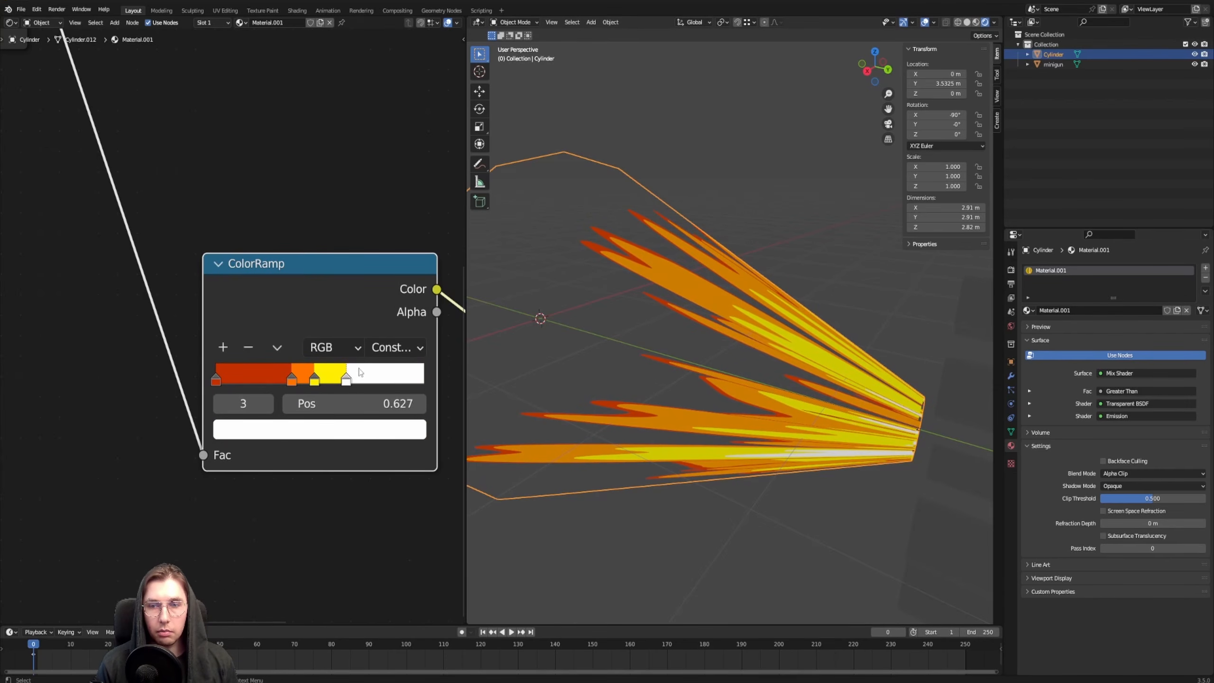
# Examine the coloured flames around the cone from several angles, with and without selection, and review the shader nodes
pyautogui.moveTo(765, 345); pyautogui.dragTo(814, 281, button='middle')
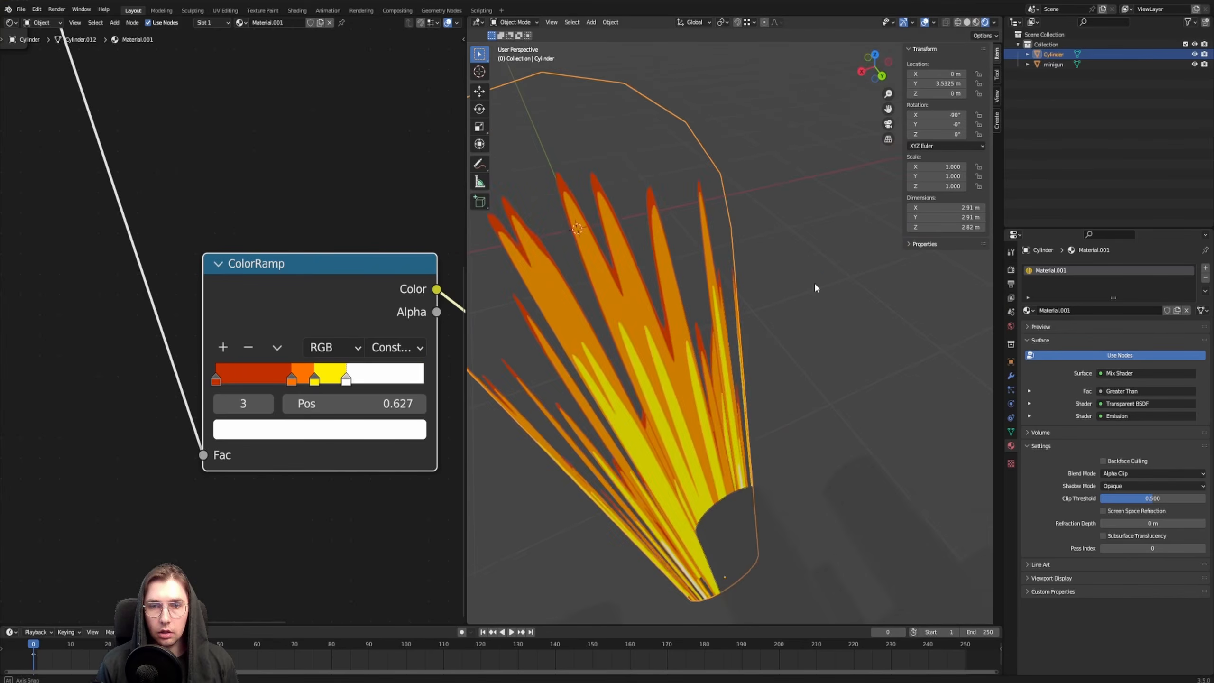
pyautogui.click(812, 285)
pyautogui.scroll(-8, 784, 301)
pyautogui.moveTo(684, 347); pyautogui.dragTo(768, 342, button='middle')
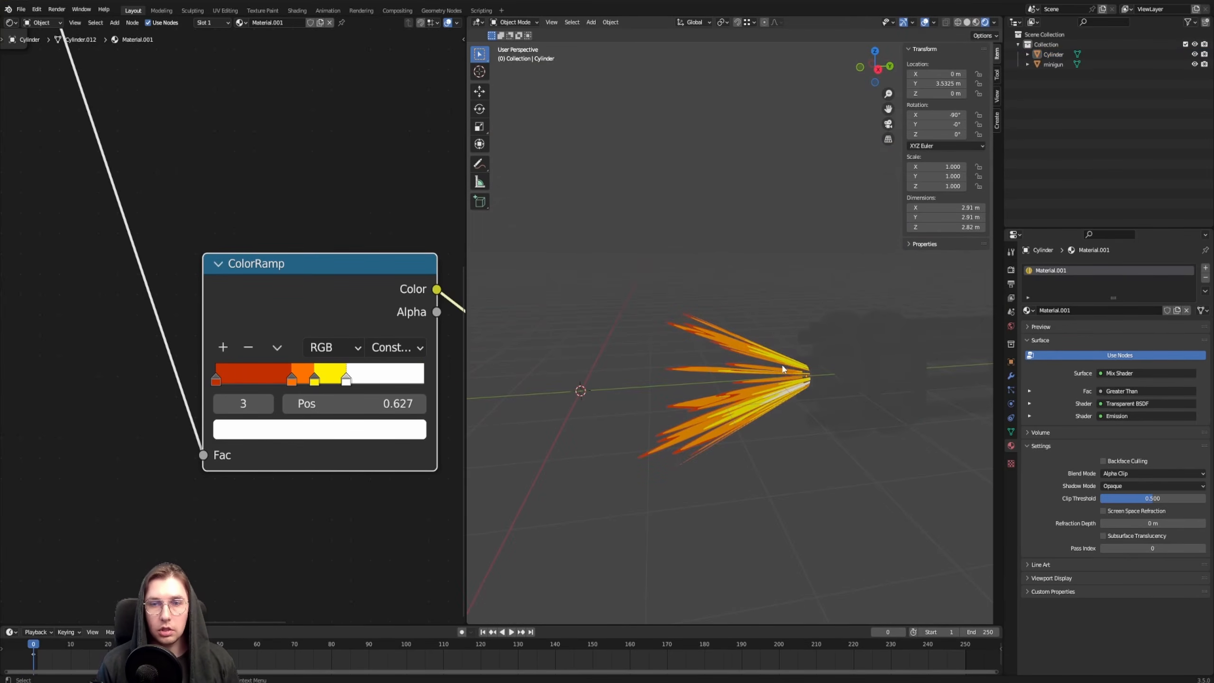
pyautogui.click(703, 326)
pyautogui.scroll(-5, 259, 365)
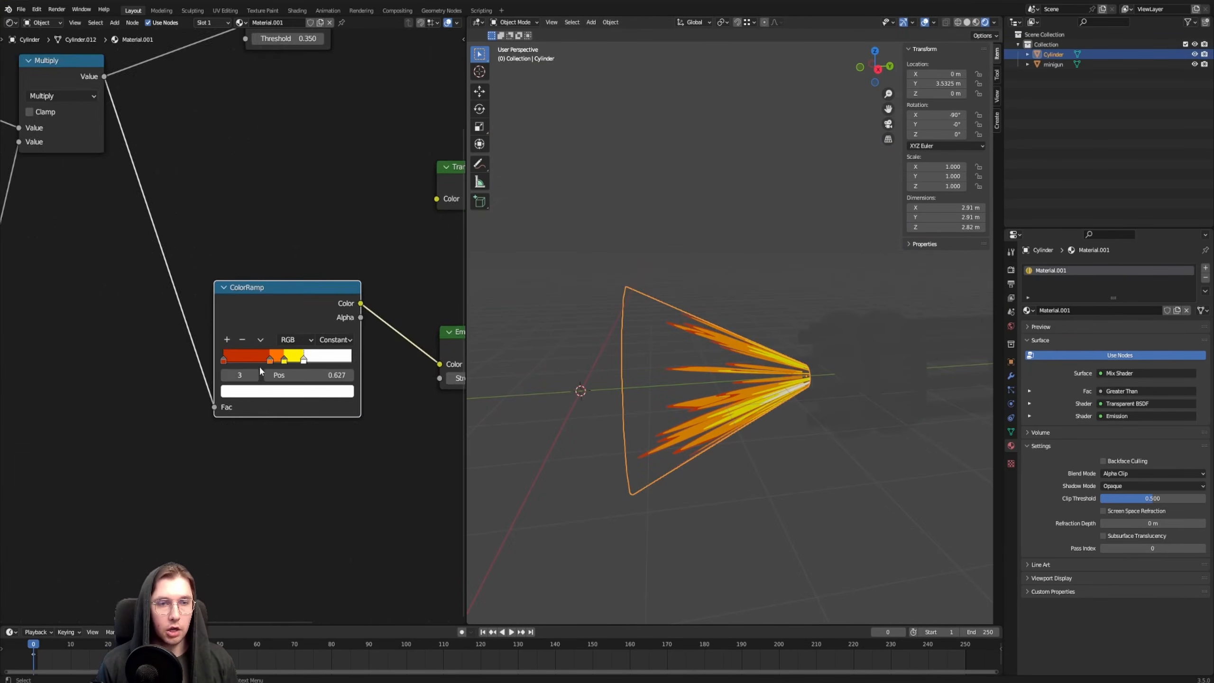
pyautogui.scroll(1, 225, 326)
pyautogui.moveTo(232, 256); pyautogui.dragTo(278, 268, button='middle')
pyautogui.click(277, 268)
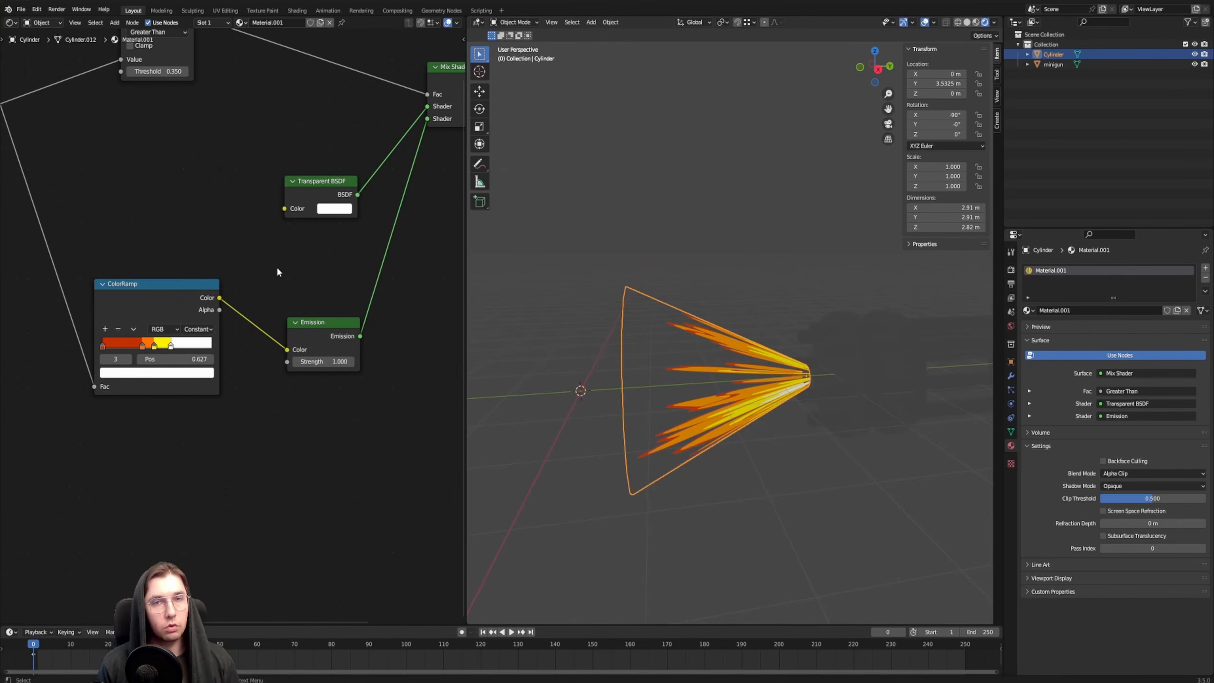
# Enable Bloom in the Eevee render settings and expand its options
pyautogui.click(1010, 271)
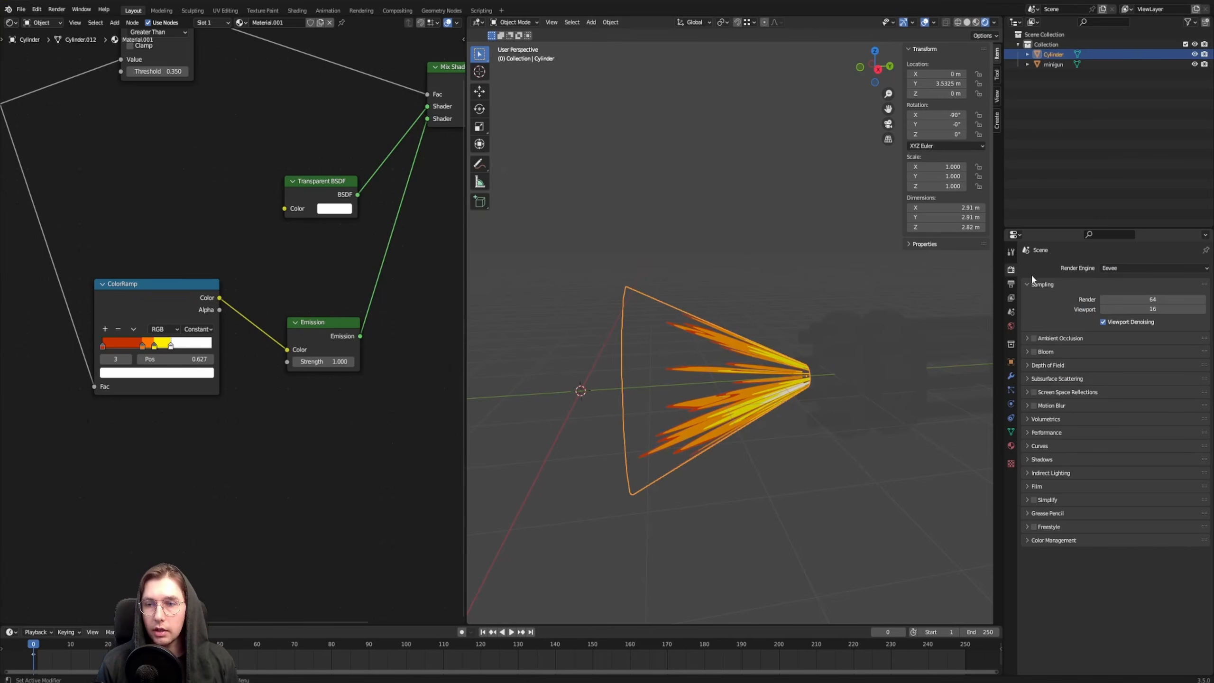
pyautogui.click(1033, 351)
pyautogui.click(1056, 350)
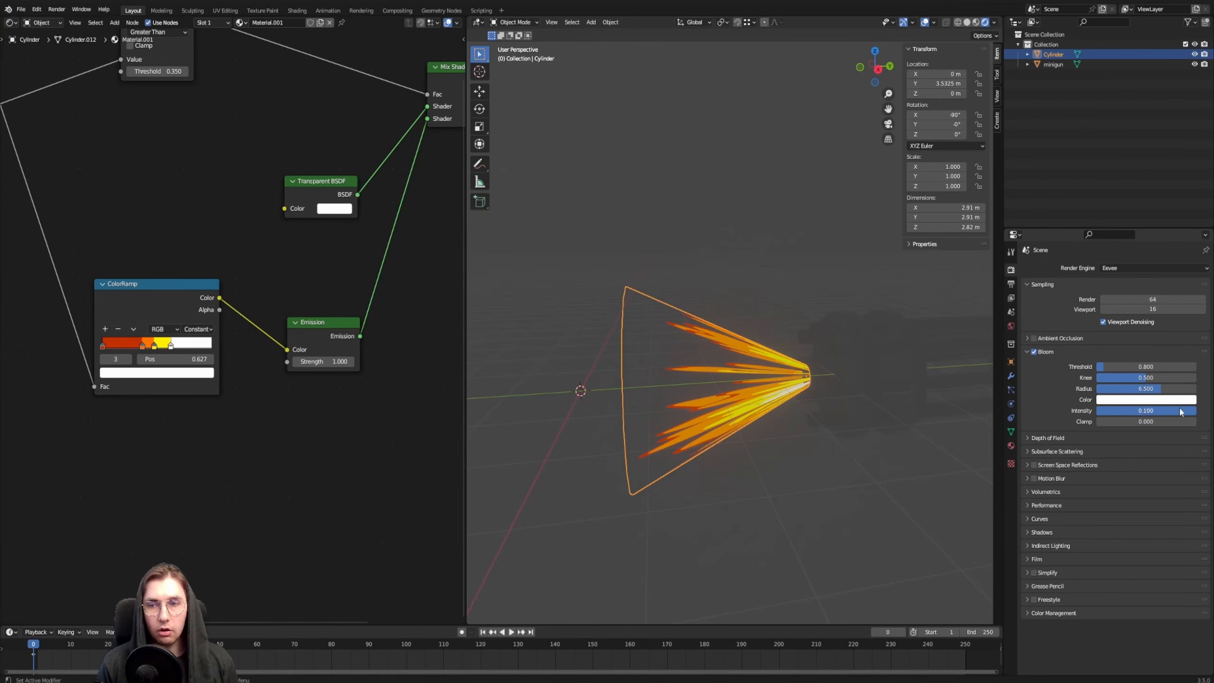
# Set the Emission shader's strength to 5.0 and check the glow on the deselected cone
pyautogui.moveTo(344, 401); pyautogui.dragTo(221, 426, button='middle')
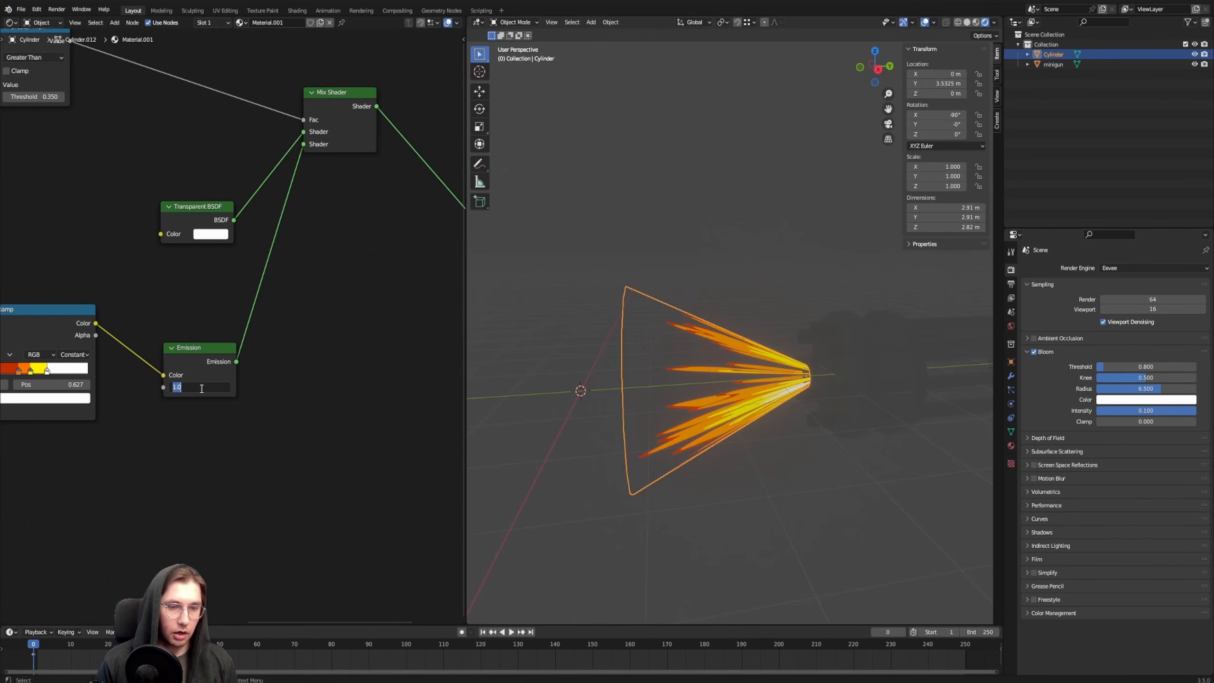
pyautogui.press('Return')
pyautogui.click(713, 217)
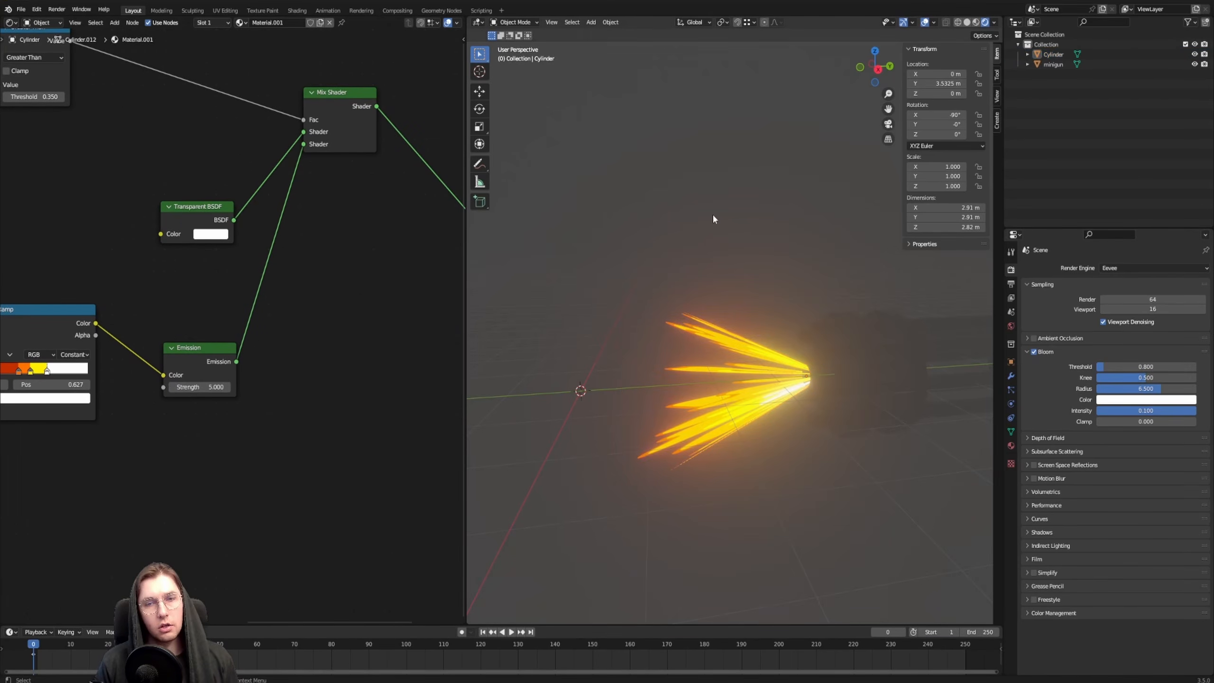
pyautogui.moveTo(713, 216); pyautogui.dragTo(708, 321, button='middle')
pyautogui.moveTo(703, 324); pyautogui.dragTo(718, 381, button='middle')
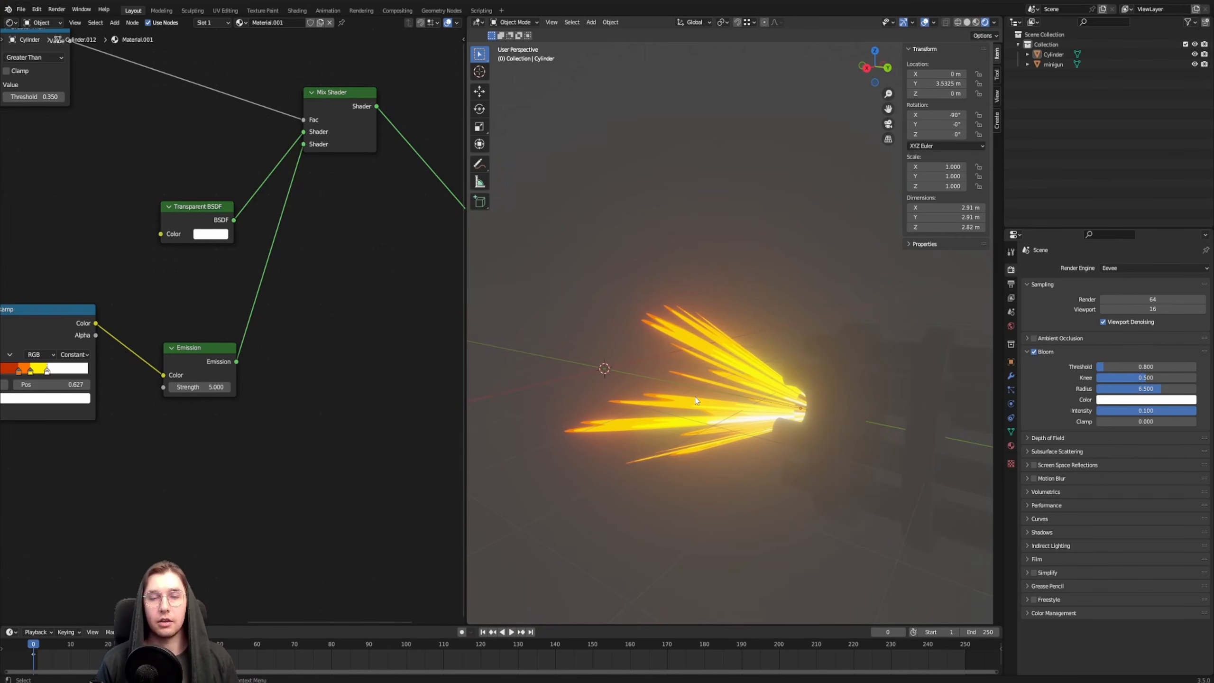
pyautogui.moveTo(694, 401); pyautogui.dragTo(715, 359, button='middle')
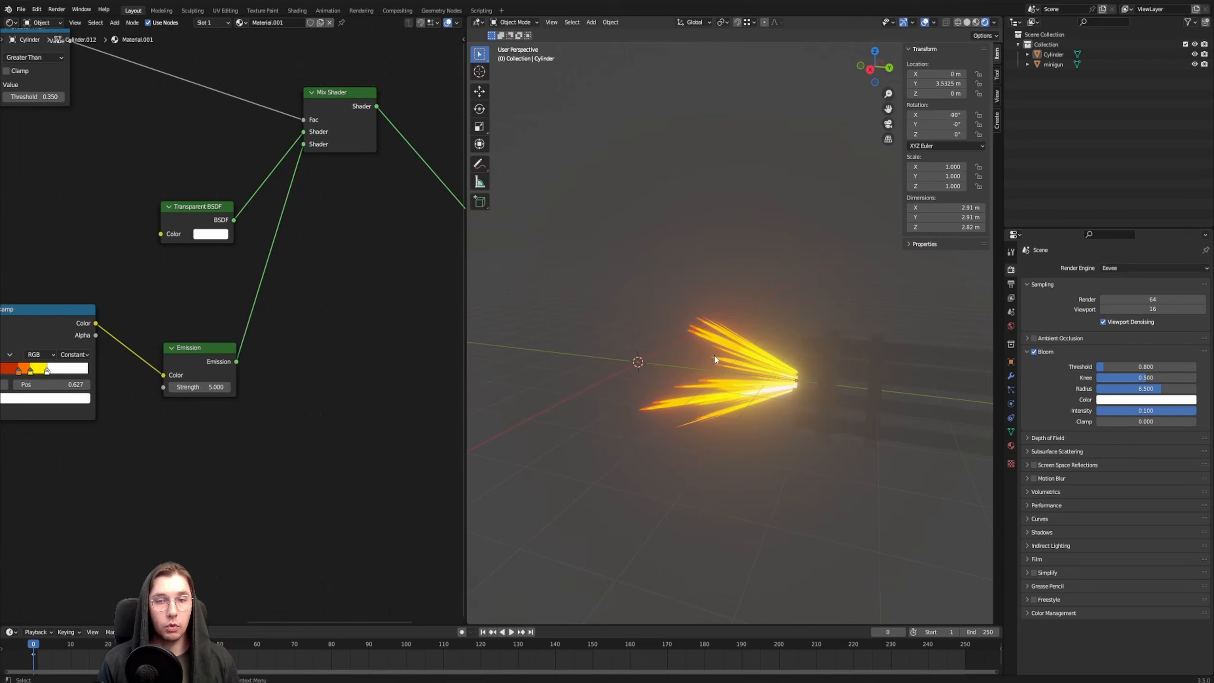
# Deselect the cone, switch the viewport to solid shading and frame the cone together with the minigun barrels
pyautogui.click(742, 346)
pyautogui.scroll(-4, 239, 367)
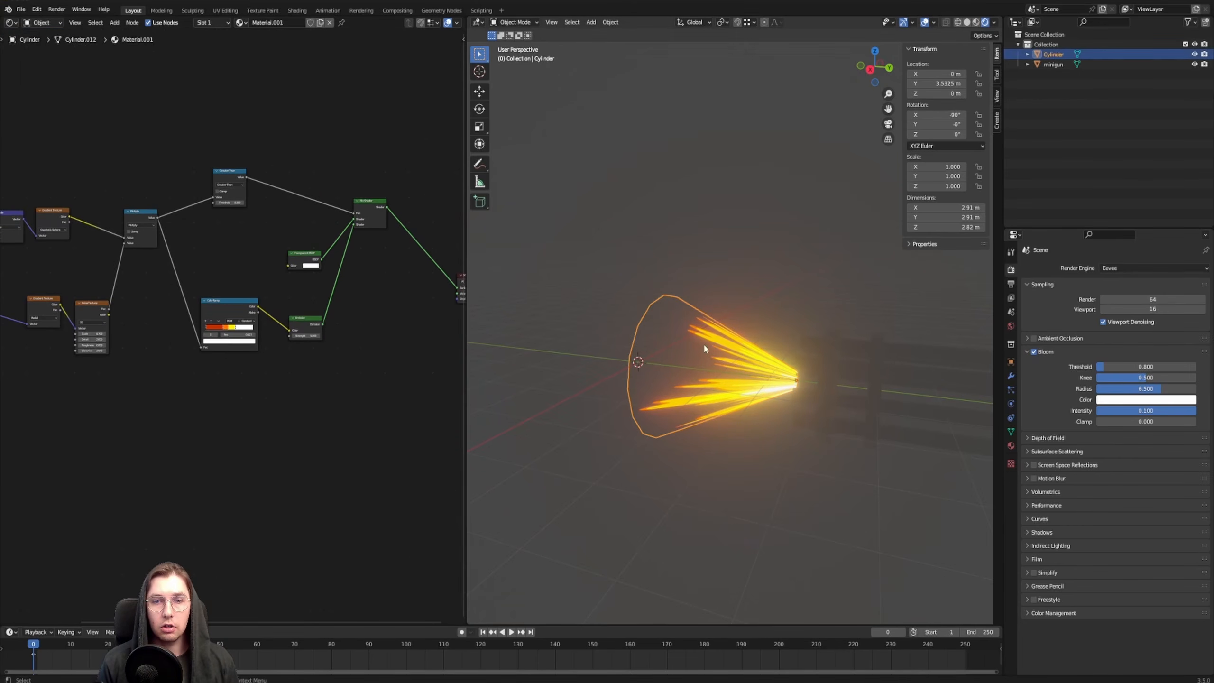
pyautogui.moveTo(777, 291); pyautogui.dragTo(745, 370, button='middle')
pyautogui.click(596, 390)
pyautogui.moveTo(595, 390)
pyautogui.mouseDown(button='middle')
pyautogui.moveTo(667, 374)
pyautogui.moveTo(730, 286)
pyautogui.moveTo(728, 310)
pyautogui.mouseUp(button='middle')
pyautogui.press('z')
pyautogui.click(858, 274)
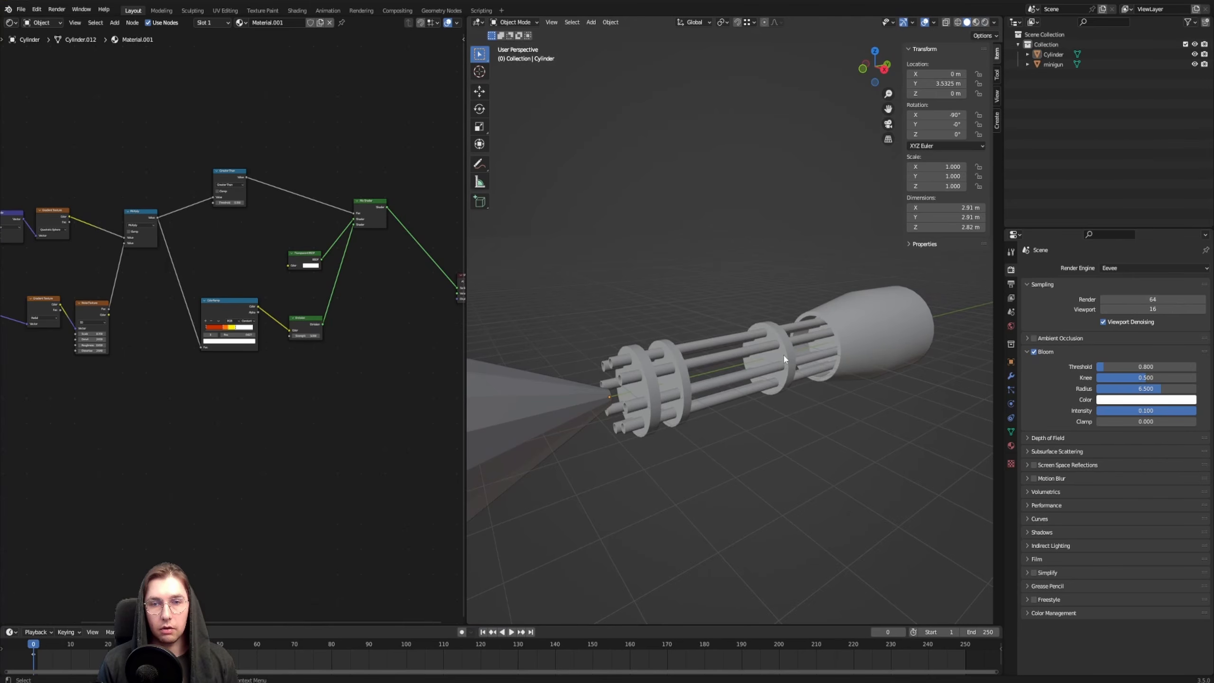
pyautogui.moveTo(784, 358); pyautogui.dragTo(643, 341, button='middle')
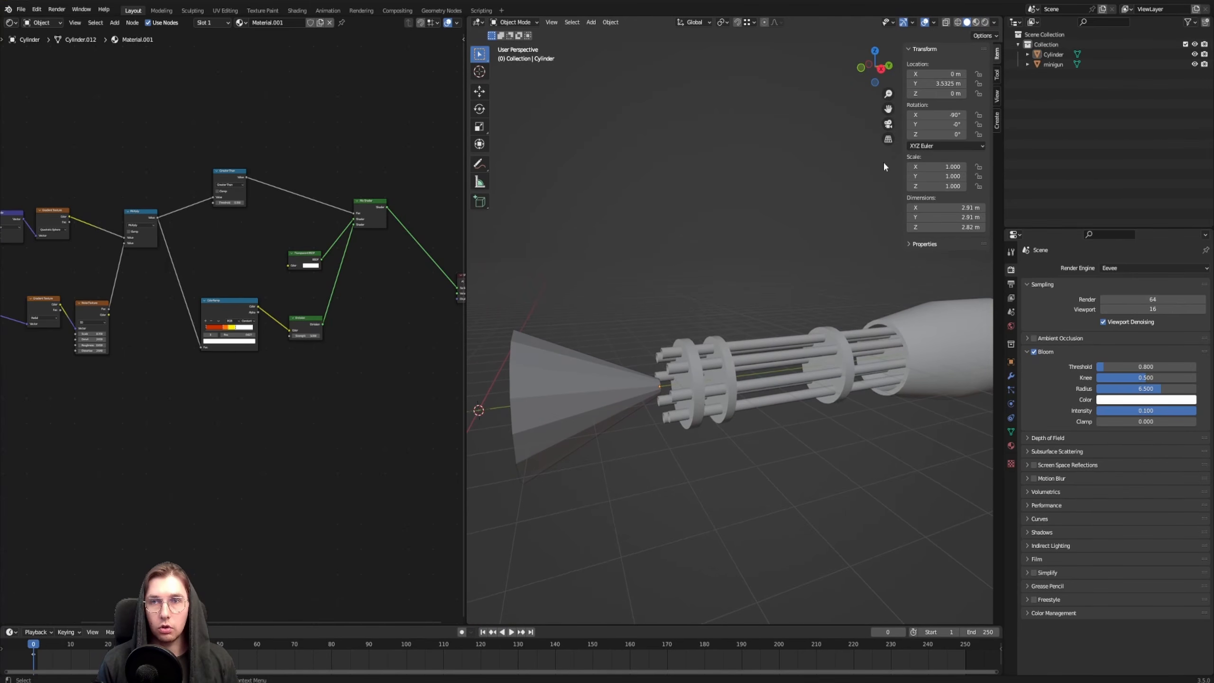
# Switch the viewport to rendered shading, select the flame cone and set its Noise Texture node to 4D
pyautogui.click(986, 22)
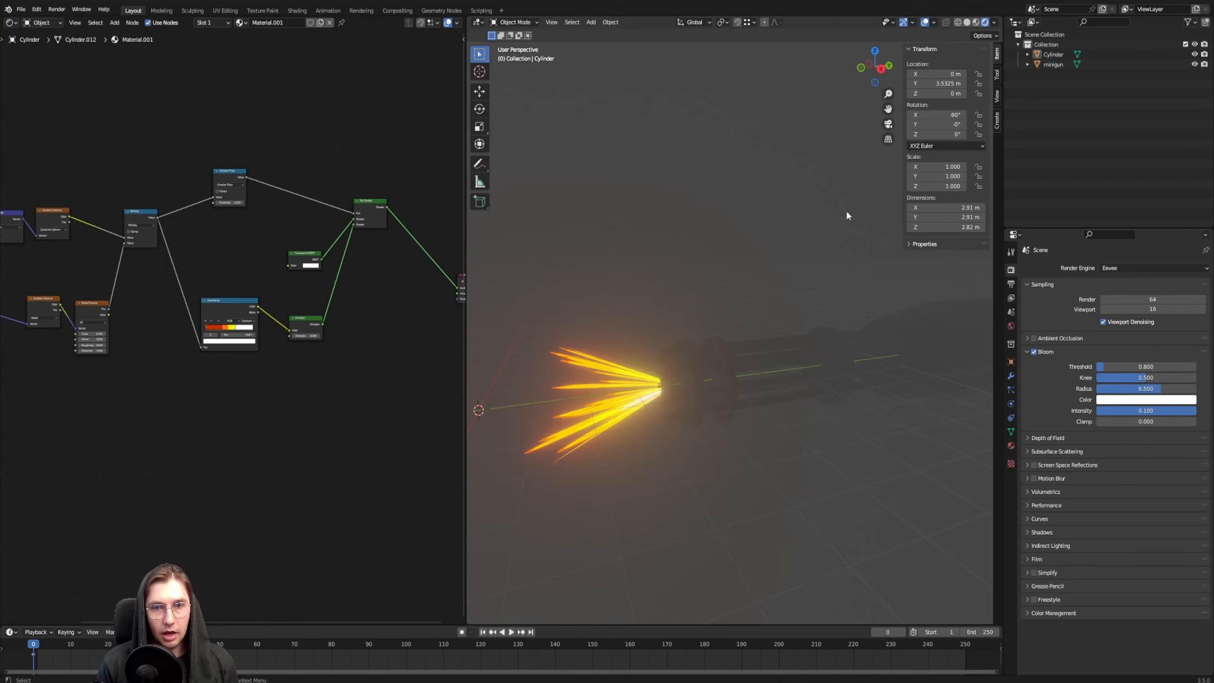
pyautogui.keyDown('shift'); pyautogui.moveTo(663, 362); pyautogui.dragTo(723, 321, button='middle'); pyautogui.keyUp('shift')
pyautogui.click(669, 332)
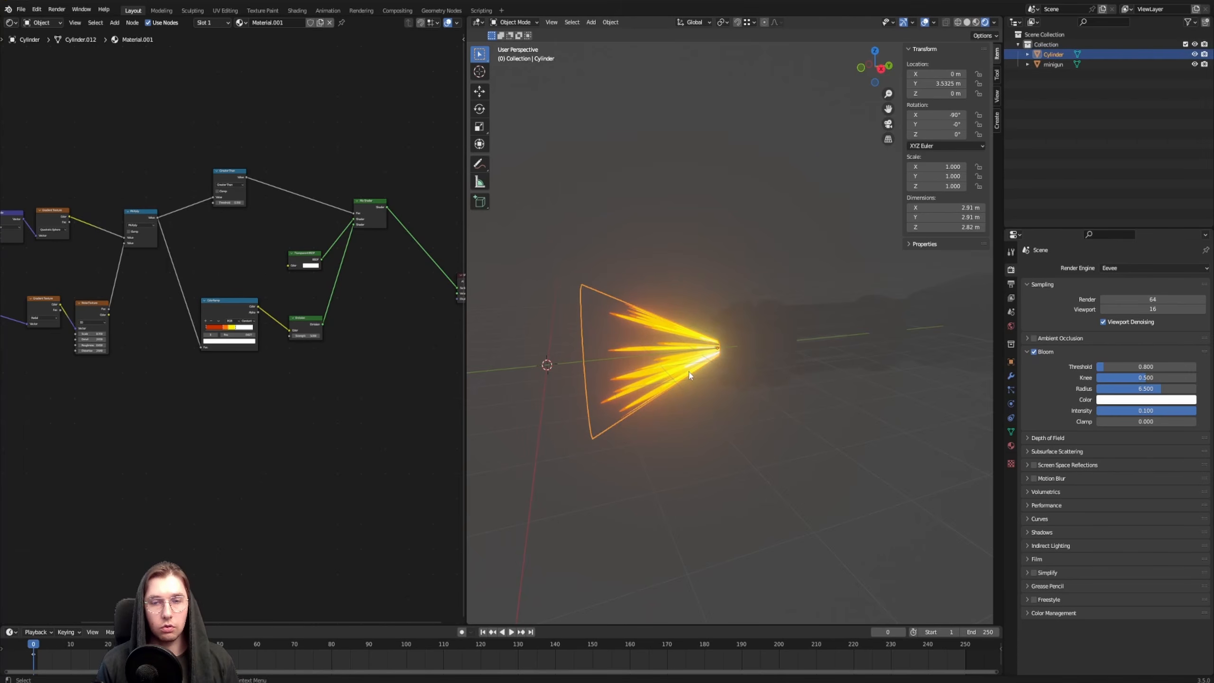
pyautogui.scroll(6, 267, 405)
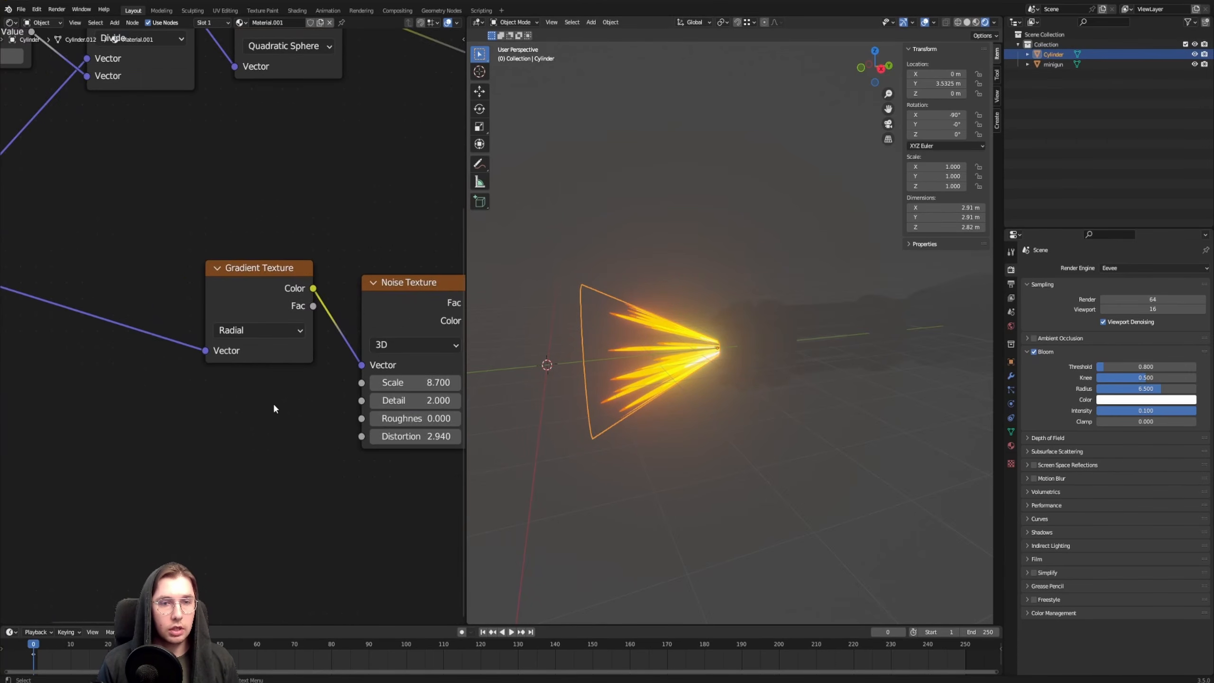
pyautogui.moveTo(319, 270); pyautogui.dragTo(349, 248)
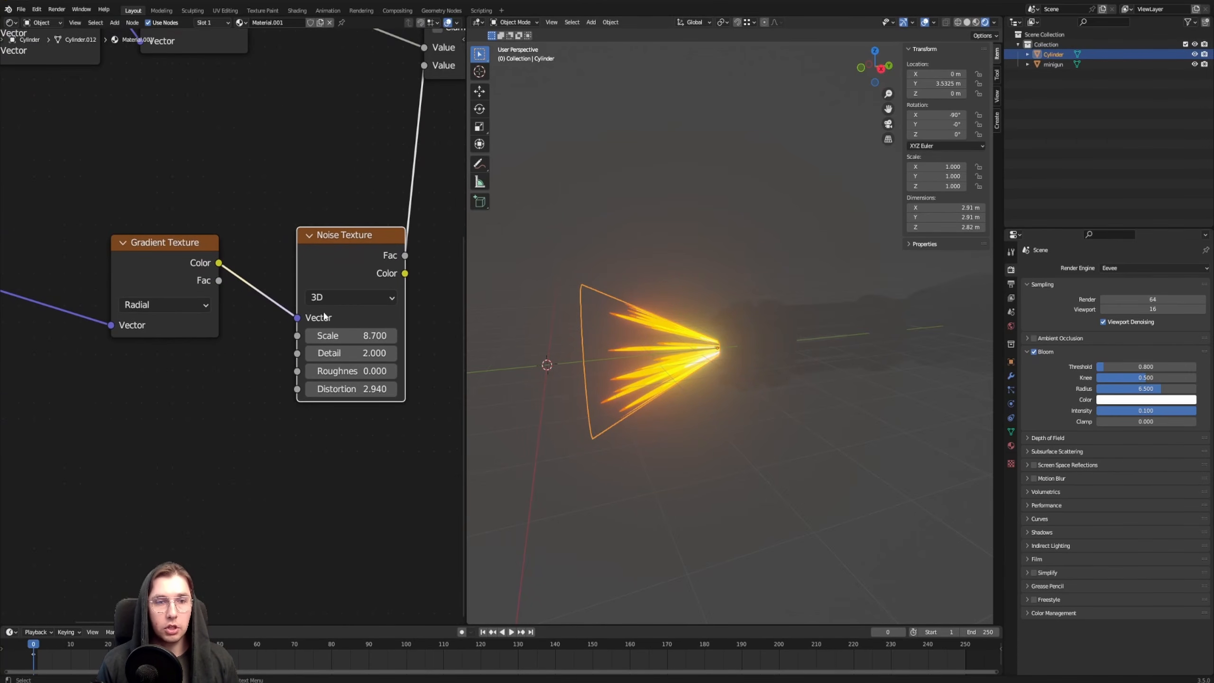
pyautogui.click(332, 297)
pyautogui.click(335, 352)
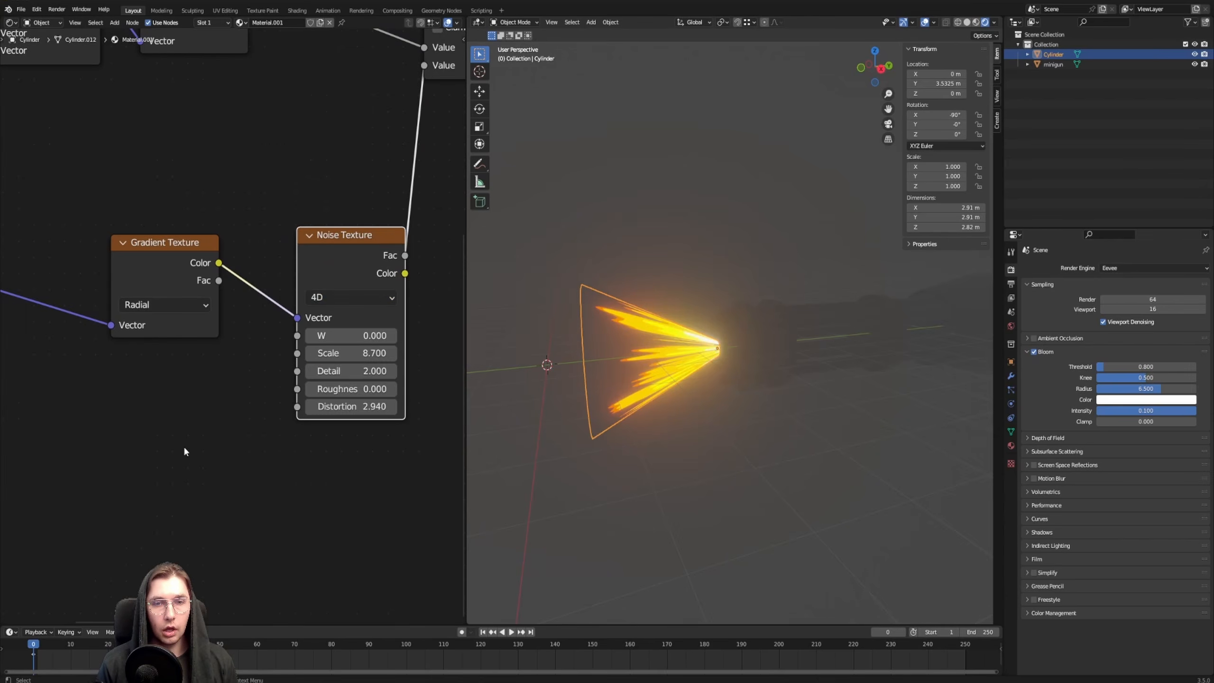
# Add a Value node below and ahead of the radial Gradient Texture node in the flame material
pyautogui.moveTo(128, 440); pyautogui.dragTo(226, 392, button='middle')
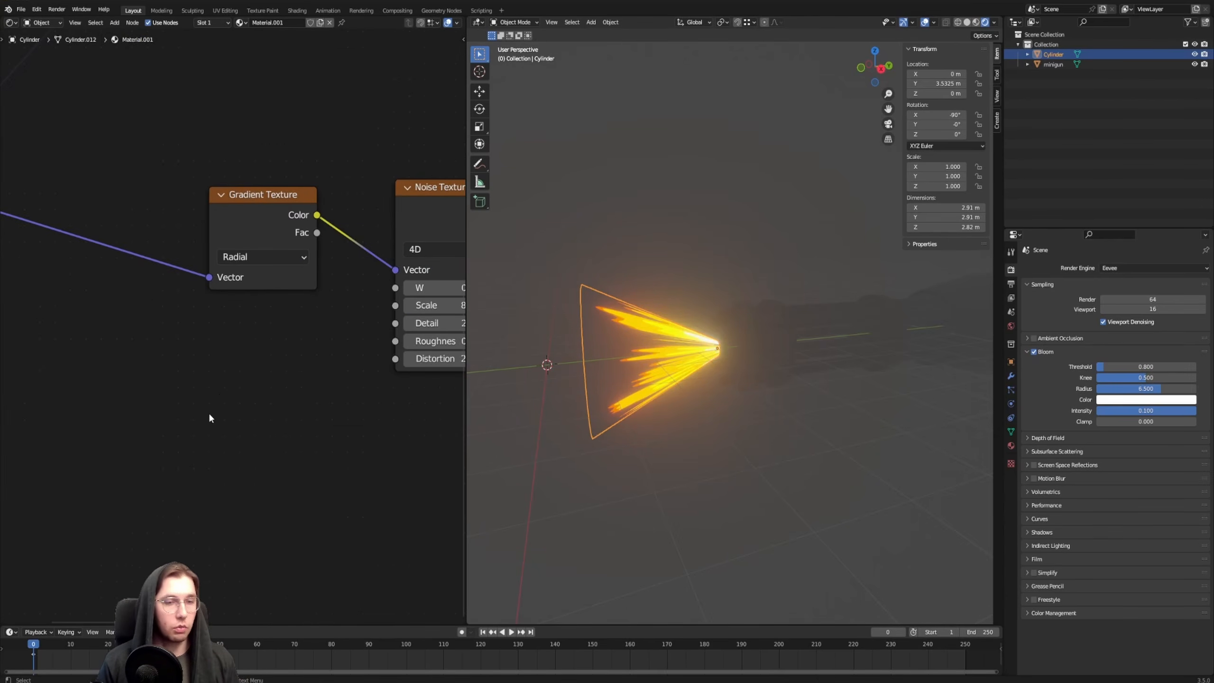
pyautogui.hotkey('shift', 'a')
pyautogui.write('value')
pyautogui.press('Return')
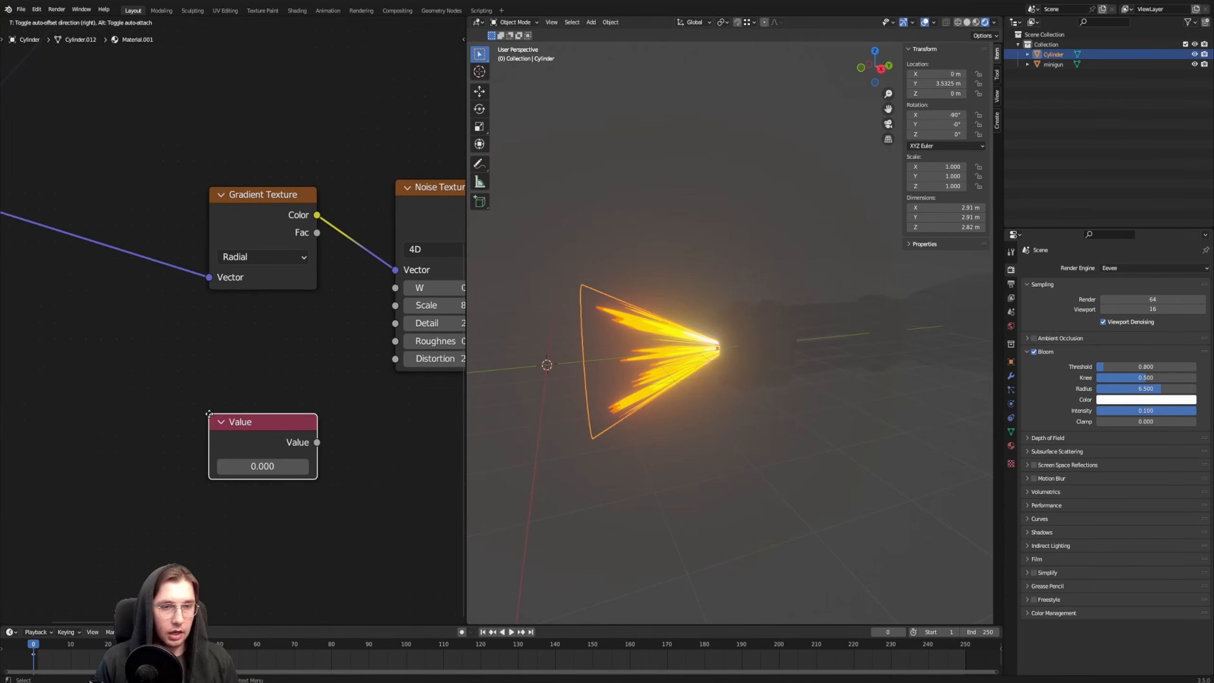
pyautogui.click(44, 393)
# Add a Math node between the Value node and the Noise Texture, beneath the radial Gradient Texture
pyautogui.press('F3')
pyautogui.write('MATH')
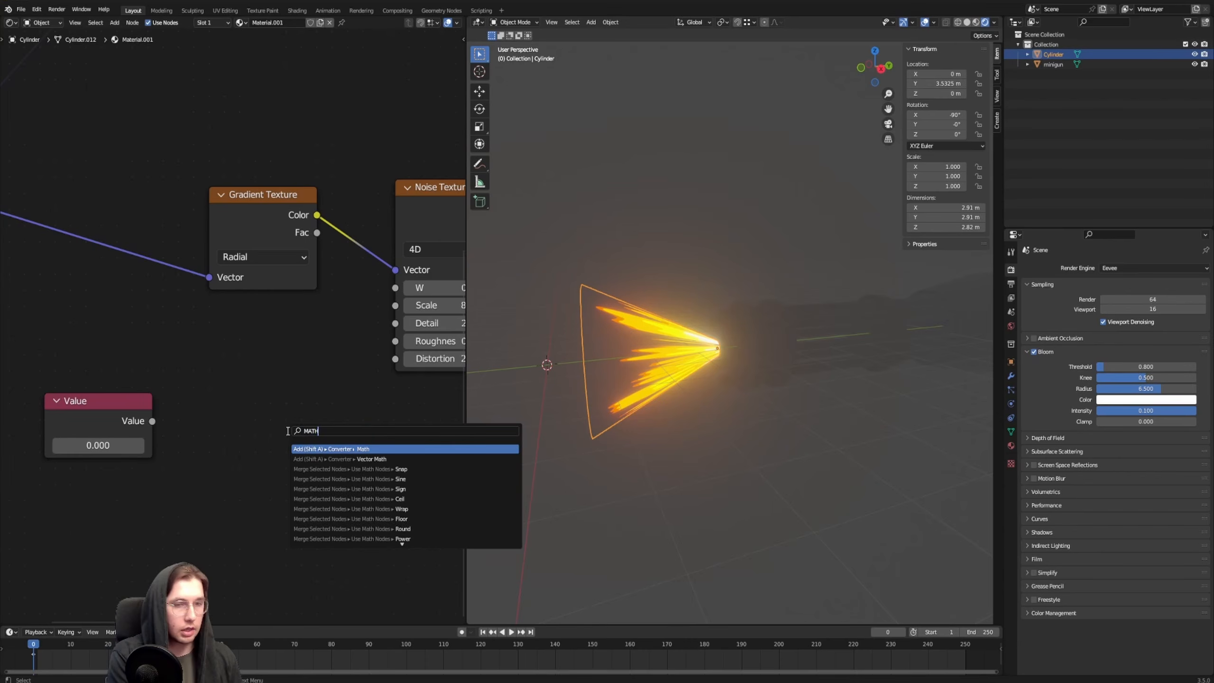
pyautogui.press('Return')
pyautogui.click(220, 344)
pyautogui.moveTo(220, 344); pyautogui.dragTo(319, 320, button='middle')
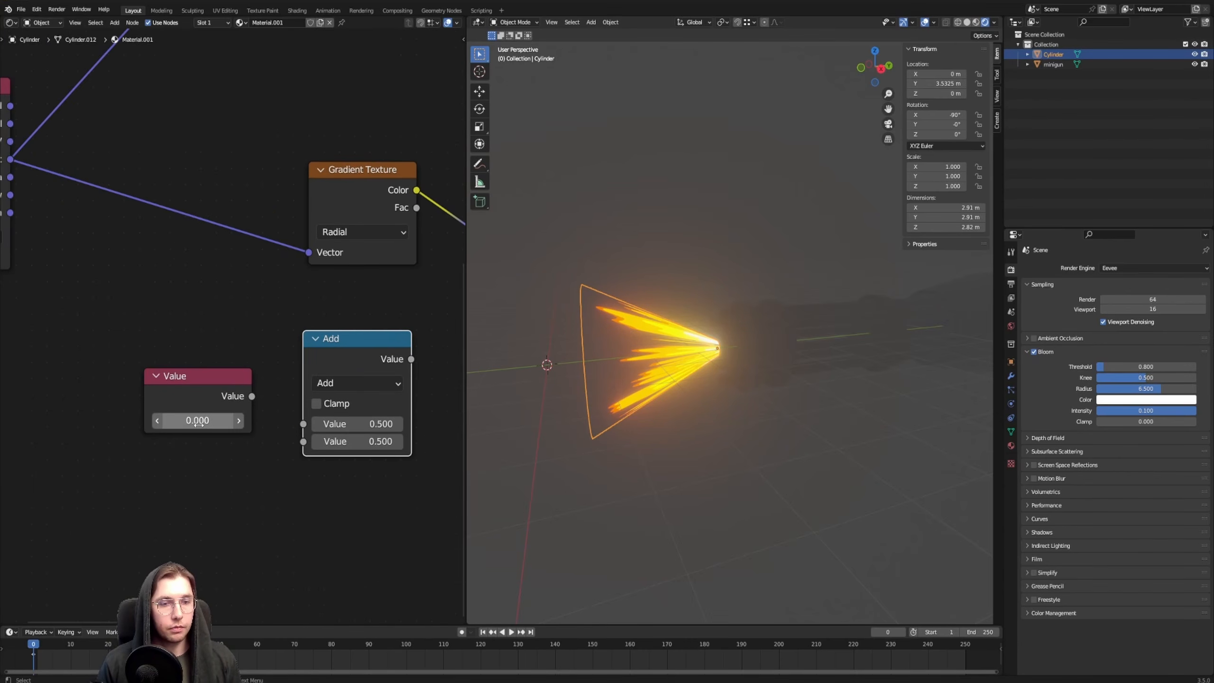
# Drive the Value node with the expression #frame, play the animation briefly and return to the start frame
pyautogui.click(197, 420)
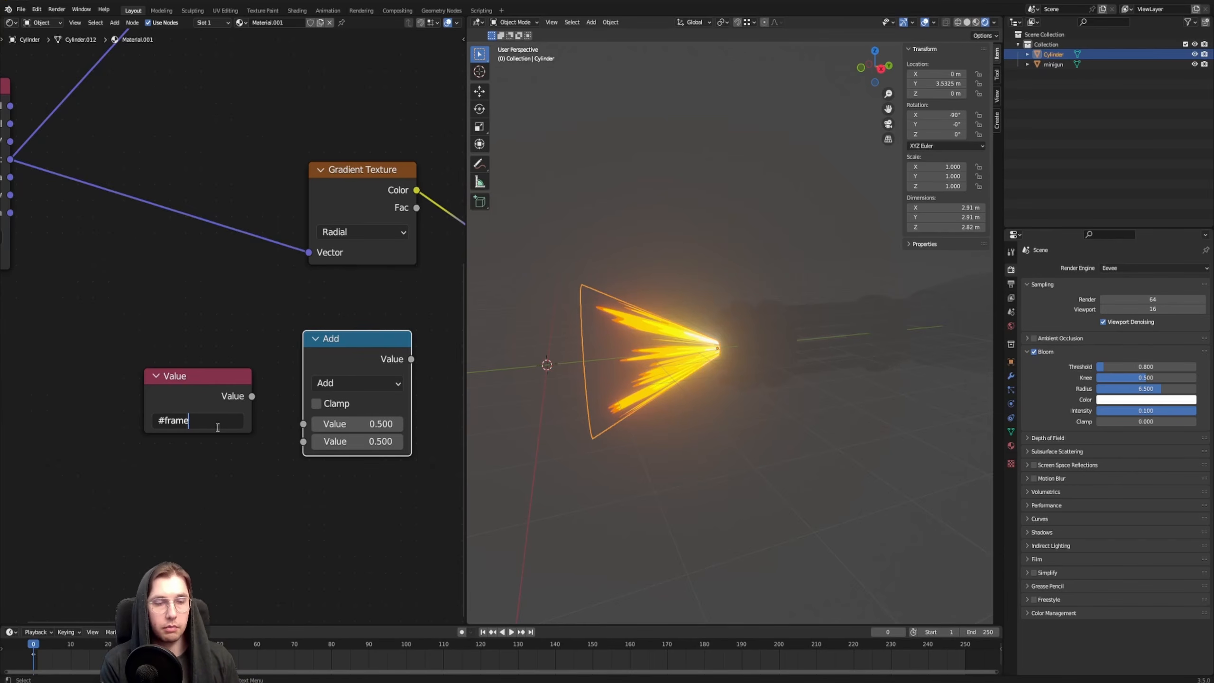
pyautogui.press('Return')
pyautogui.press('space')
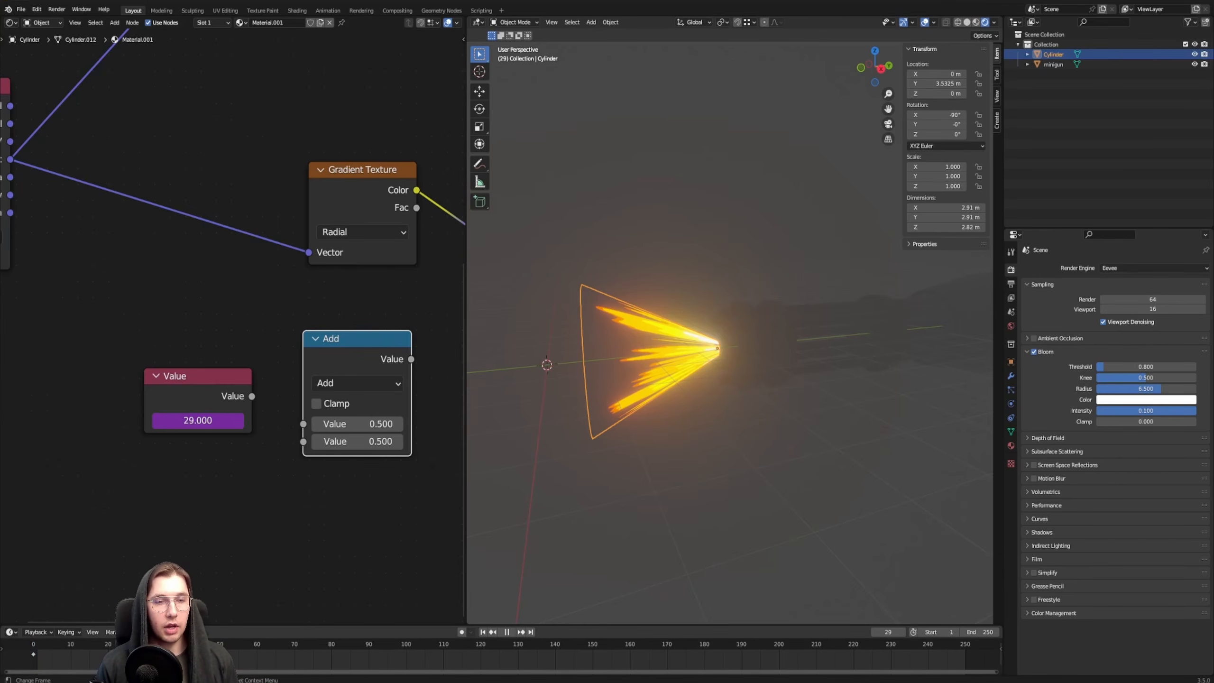
pyautogui.hotkey('shift', 'Left')
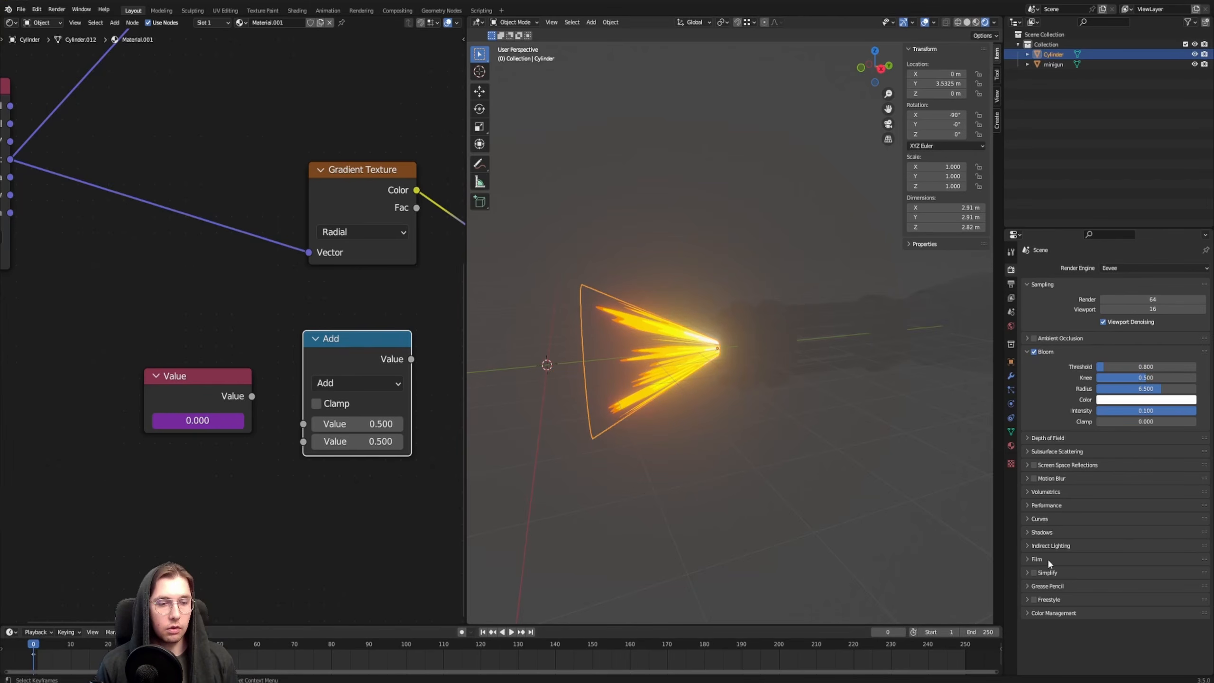
# Feed the Value node into the Math node's first input, set it to Divide and link its result to the Noise Texture's W
pyautogui.moveTo(251, 396); pyautogui.dragTo(303, 423)
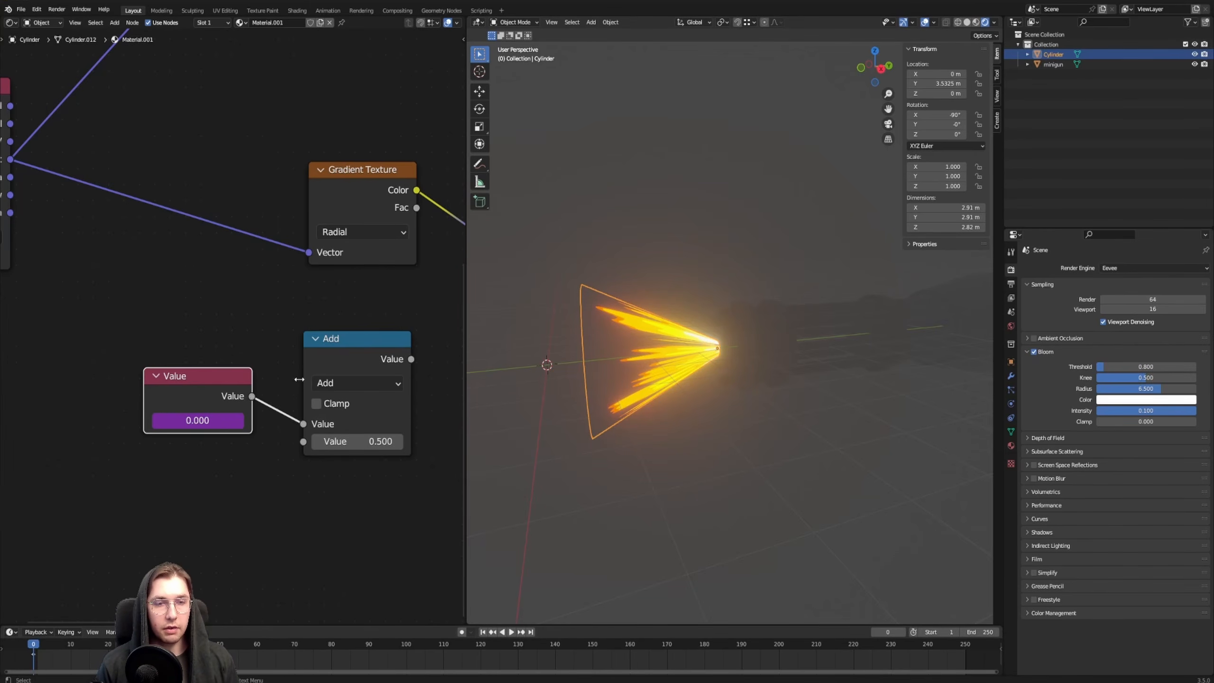
pyautogui.moveTo(355, 377); pyautogui.dragTo(285, 361, button='middle')
pyautogui.click(342, 383)
pyautogui.click(332, 482)
pyautogui.moveTo(280, 361); pyautogui.dragTo(365, 264)
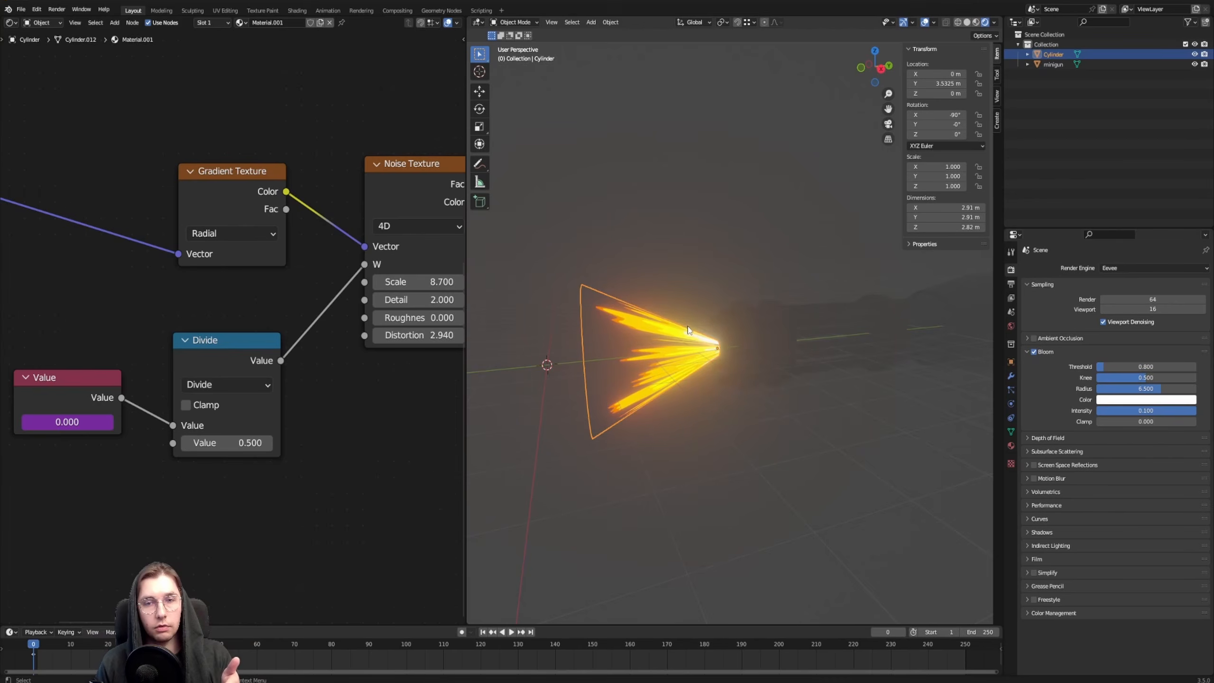
# Play the animation, deselect the cone and examine the moving flames from several angles
pyautogui.moveTo(271, 504); pyautogui.dragTo(328, 537, button='middle')
pyautogui.scroll(1, 328, 537)
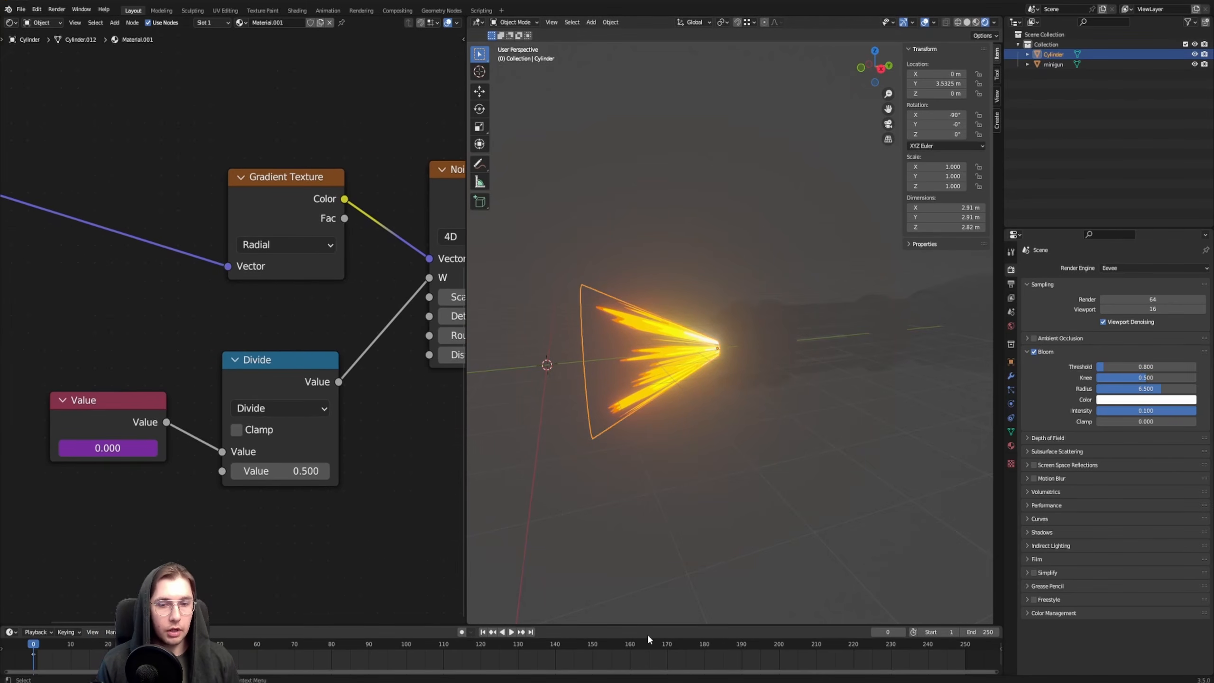
pyautogui.click(511, 632)
pyautogui.scroll(-2, 653, 331)
pyautogui.moveTo(653, 331); pyautogui.dragTo(644, 334, button='middle')
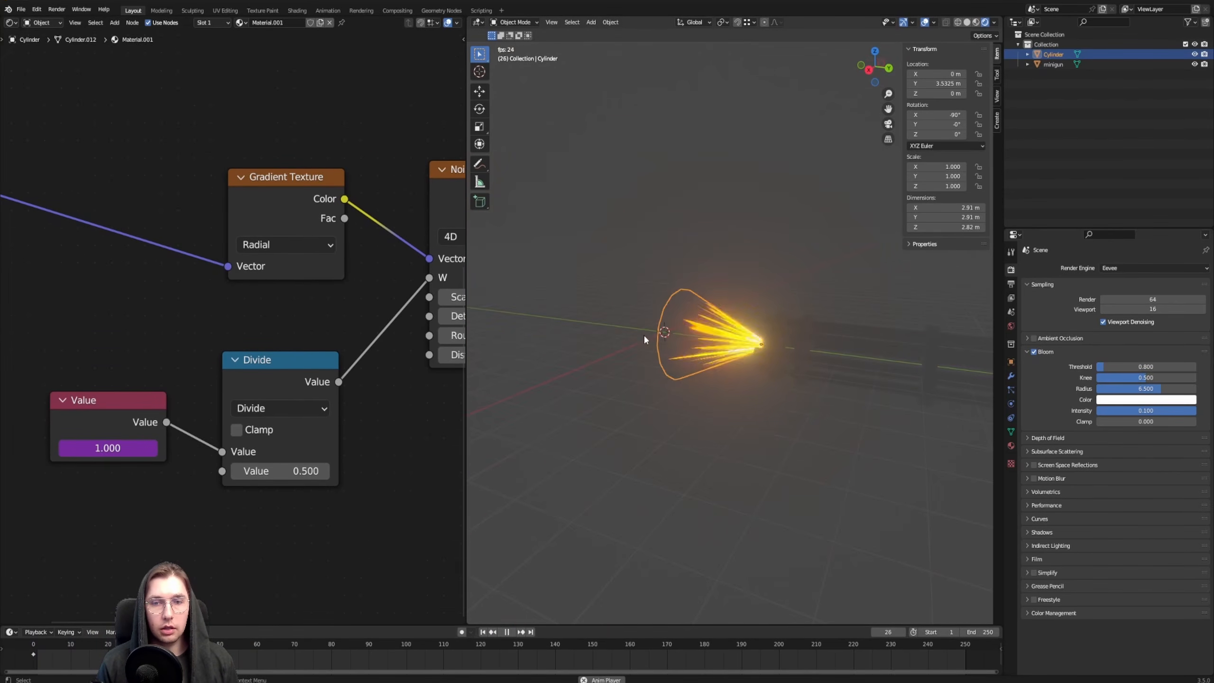
pyautogui.click(643, 334)
pyautogui.scroll(3, 716, 325)
pyautogui.moveTo(725, 386); pyautogui.dragTo(707, 378, button='middle')
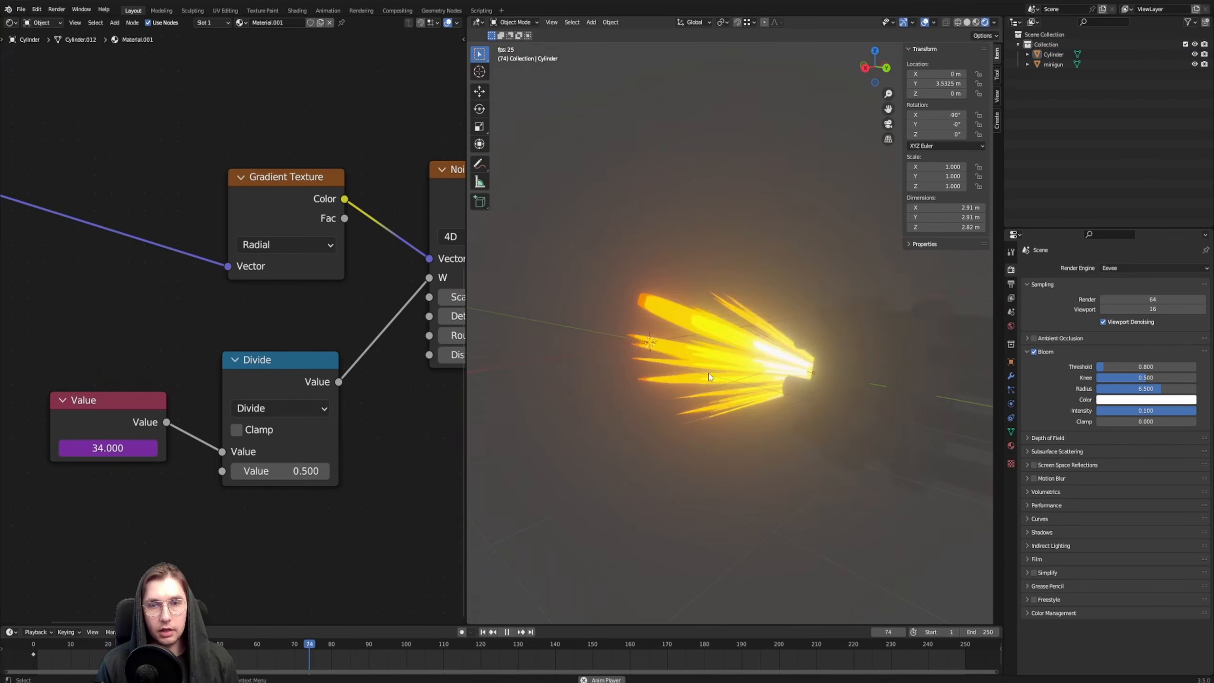
# Try a divisor of 383 in the Divide node and check the flame motion during playback
pyautogui.moveTo(271, 360)
pyautogui.mouseDown()
pyautogui.moveTo(257, 349)
pyautogui.moveTo(266, 359)
pyautogui.mouseUp()
pyautogui.moveTo(276, 470); pyautogui.dragTo(411, 471)
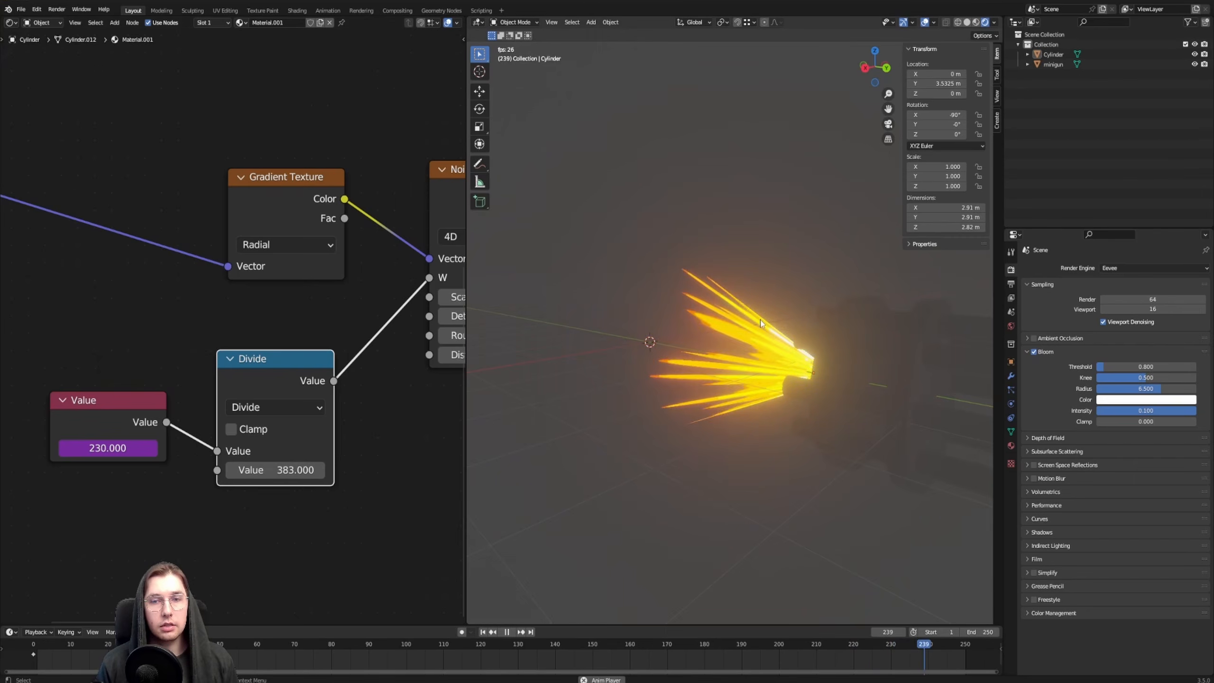
pyautogui.moveTo(822, 283); pyautogui.dragTo(781, 314, button='middle')
pyautogui.moveTo(640, 374); pyautogui.dragTo(651, 356, button='middle')
# Try divisors of 1 and 10 in the Divide node, checking the flame speed for each during playback
pyautogui.doubleClick(266, 470)
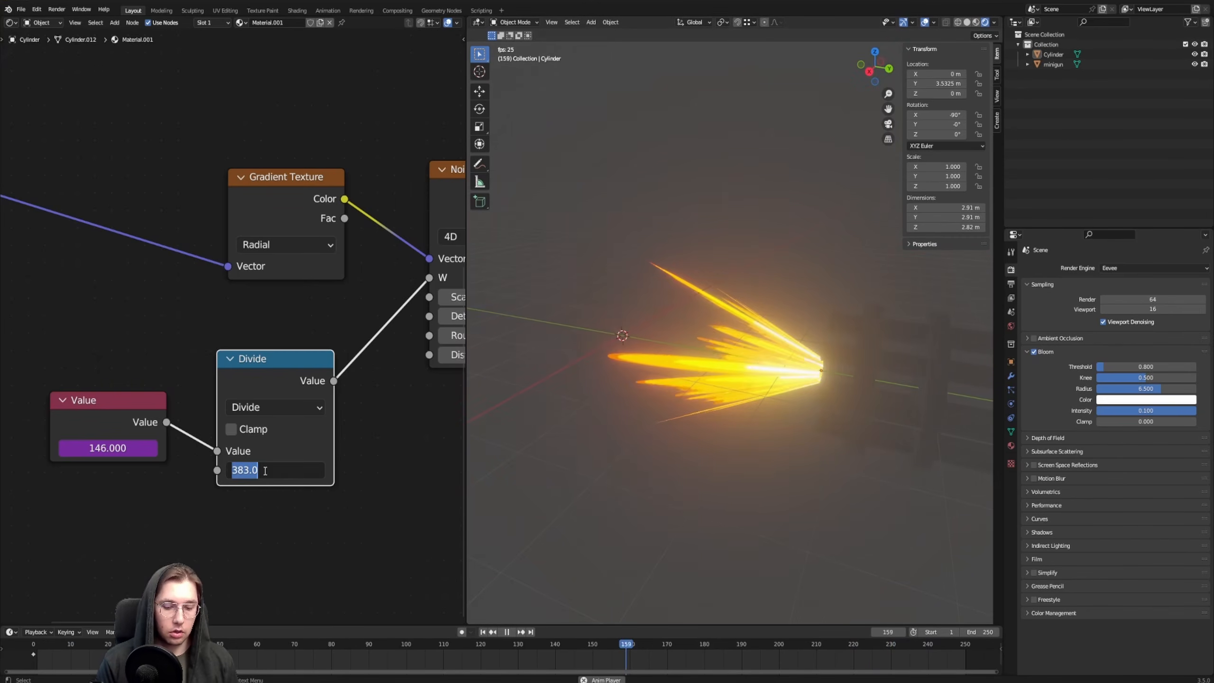
pyautogui.write('1')
pyautogui.press('Return')
pyautogui.moveTo(590, 285); pyautogui.dragTo(799, 258, button='middle')
pyautogui.doubleClick(275, 470)
pyautogui.write('10')
pyautogui.press('Return')
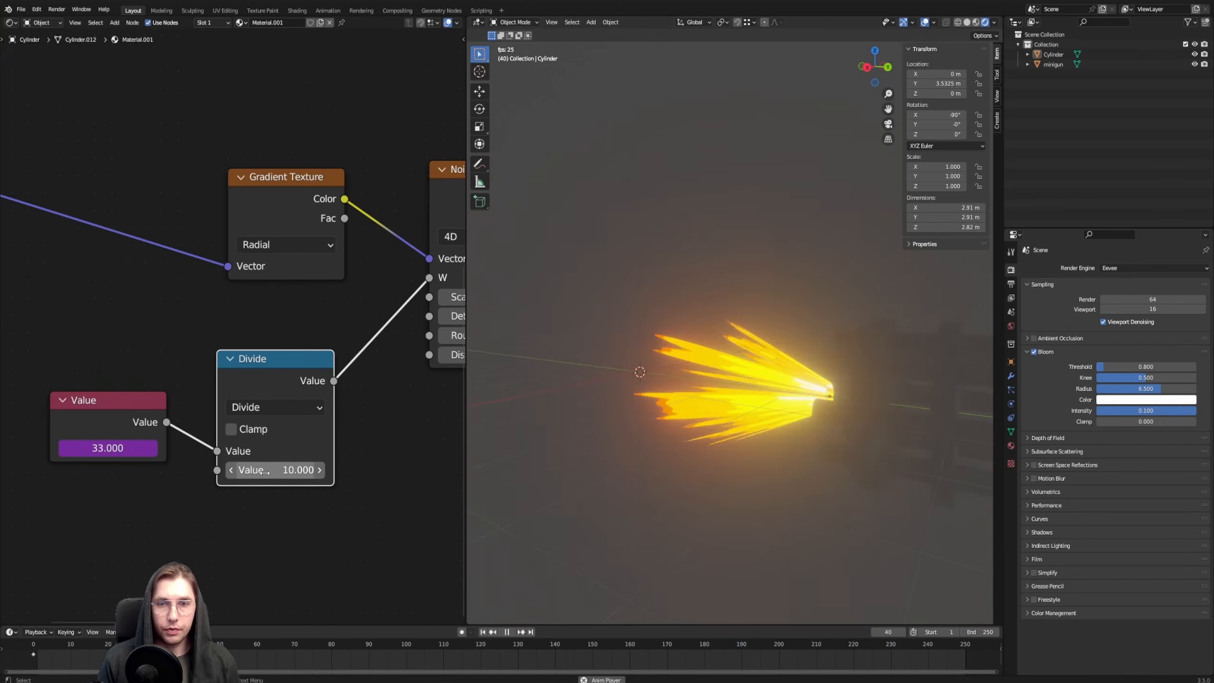
pyautogui.moveTo(734, 282); pyautogui.dragTo(702, 325, button='middle')
# Set the Divide node's divisor to 5, check the flame motion and stop the playback
pyautogui.doubleClick(289, 470)
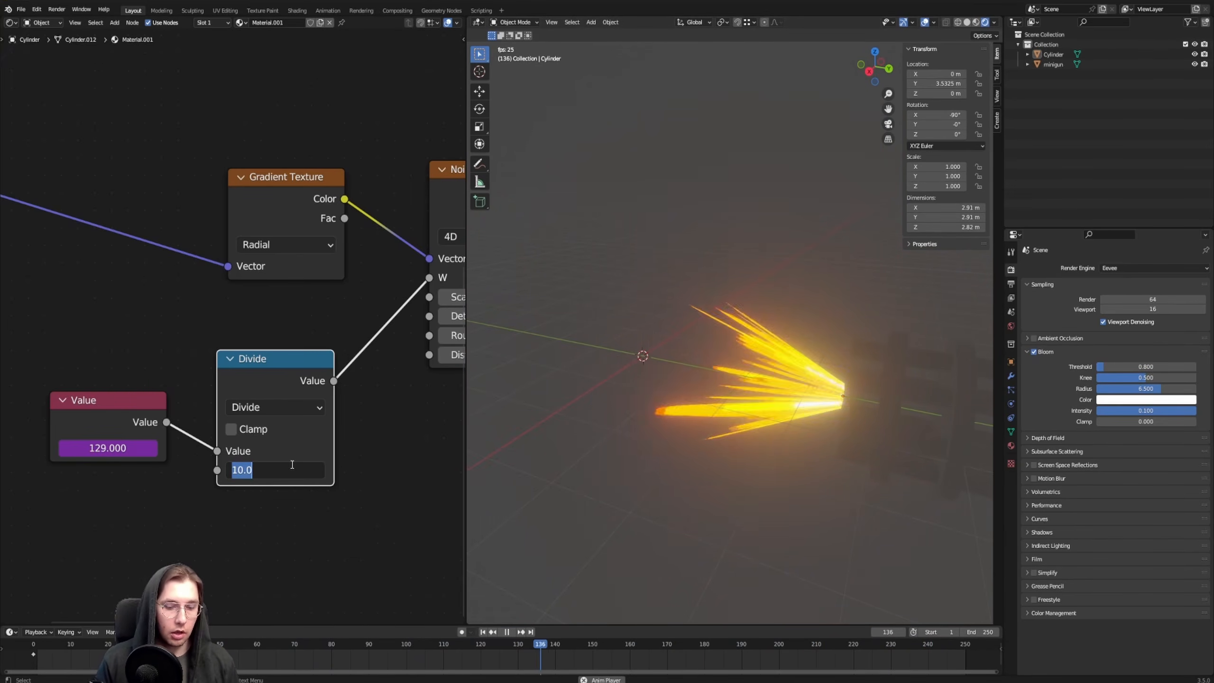
pyautogui.write('5')
pyautogui.press('Return')
pyautogui.moveTo(649, 140); pyautogui.dragTo(696, 317, button='middle')
pyautogui.click(507, 633)
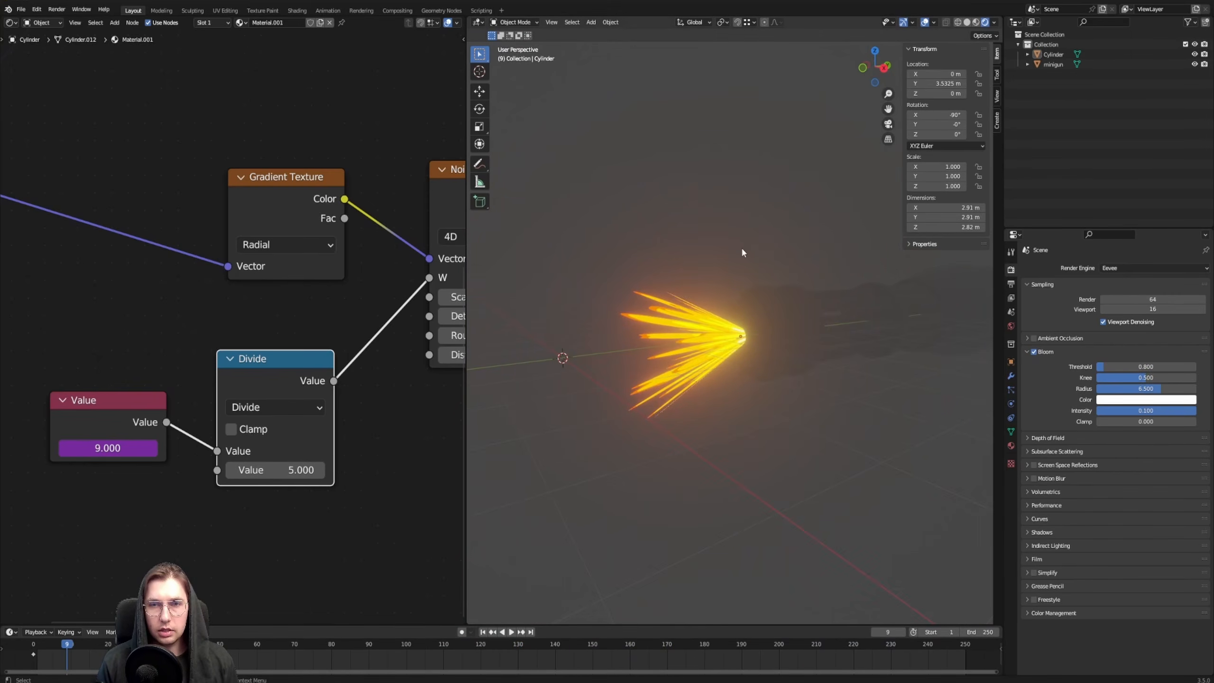
# Switch the viewport to Material Preview shading and frame the flames together with the minigun barrels
pyautogui.press('z')
pyautogui.click(736, 363)
pyautogui.scroll(3, 750, 339)
pyautogui.moveTo(767, 318)
pyautogui.mouseDown(button='middle')
pyautogui.moveTo(852, 294)
pyautogui.moveTo(932, 292)
pyautogui.moveTo(781, 312)
pyautogui.mouseUp(button='middle')
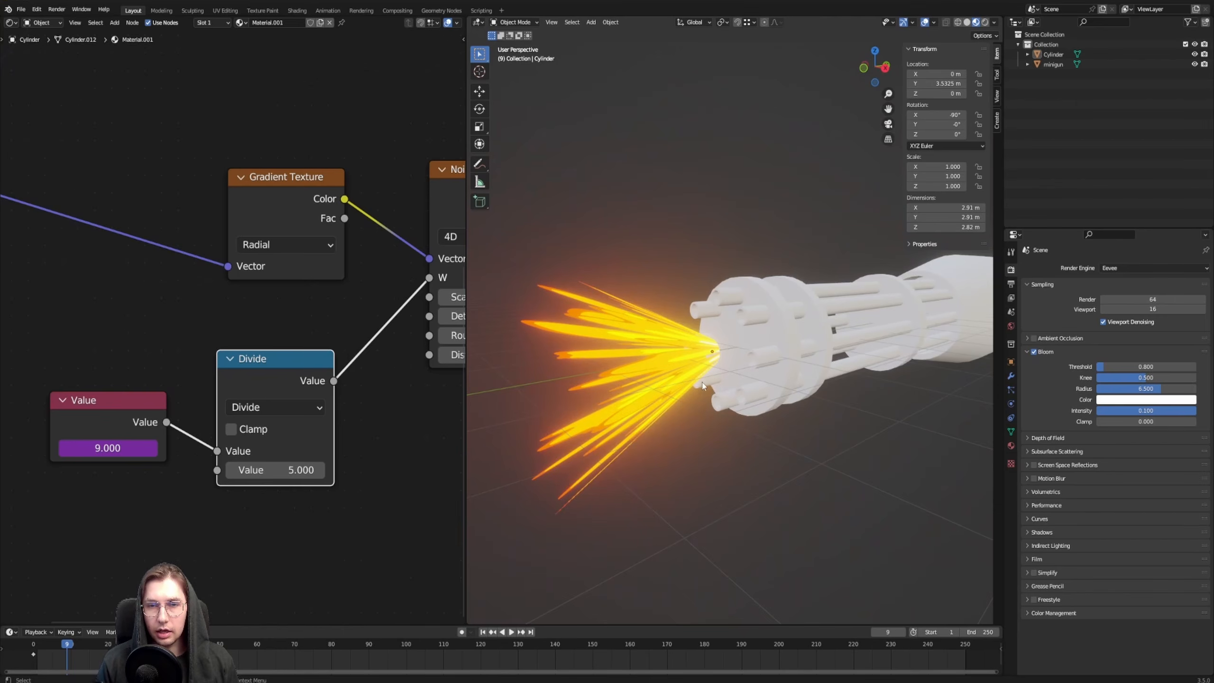
# Select the flame cone and scale it up uniformly by about 1.942
pyautogui.click(706, 356)
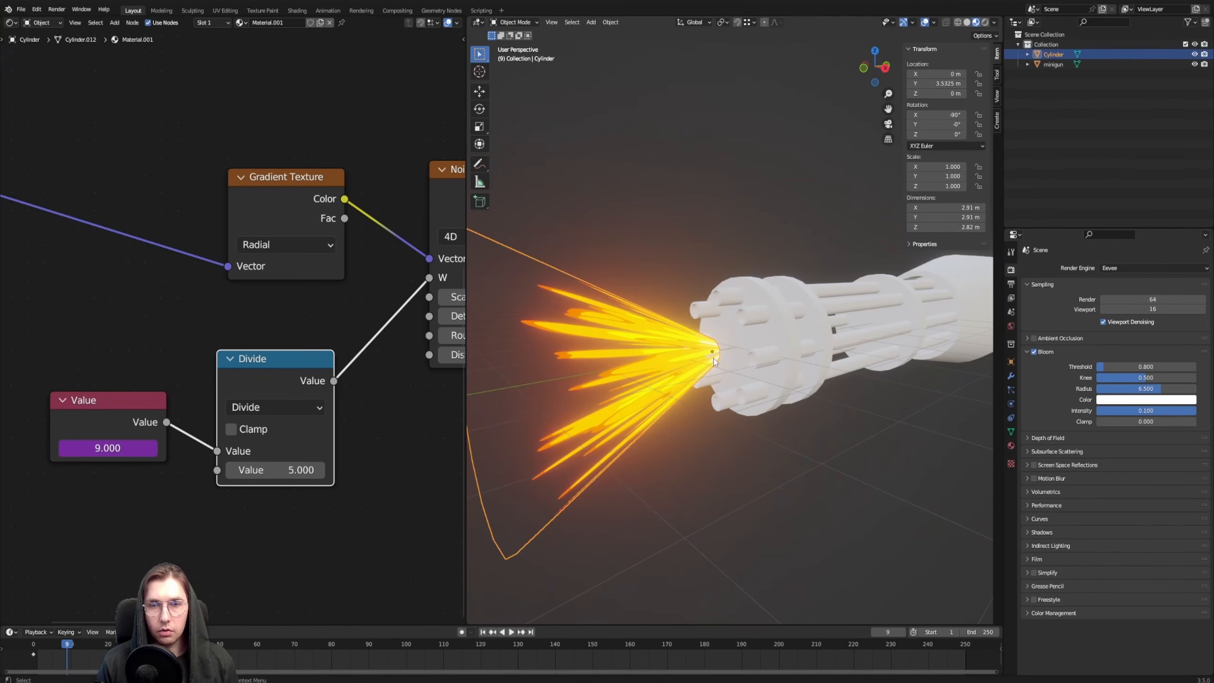
pyautogui.moveTo(705, 357); pyautogui.dragTo(748, 435, button='middle')
pyautogui.press('s')
pyautogui.click(822, 489)
pyautogui.moveTo(822, 489); pyautogui.dragTo(765, 478, button='middle')
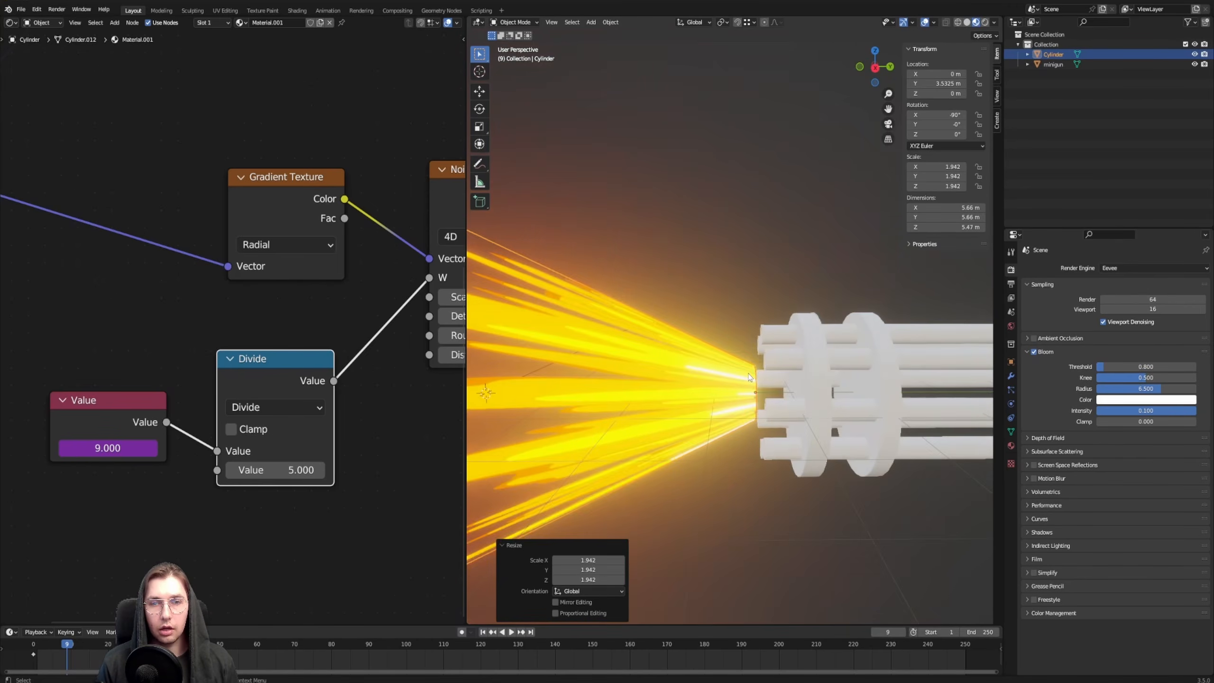
# Examine the enlarged muzzle flash and its fit to the barrel ends from several angles, with and without selection
pyautogui.scroll(-3, 753, 335)
pyautogui.moveTo(734, 264); pyautogui.dragTo(749, 260, button='middle')
pyautogui.click(750, 267)
pyautogui.moveTo(793, 351); pyautogui.dragTo(745, 316, button='middle')
pyautogui.scroll(4, 779, 337)
pyautogui.scroll(1, 744, 309)
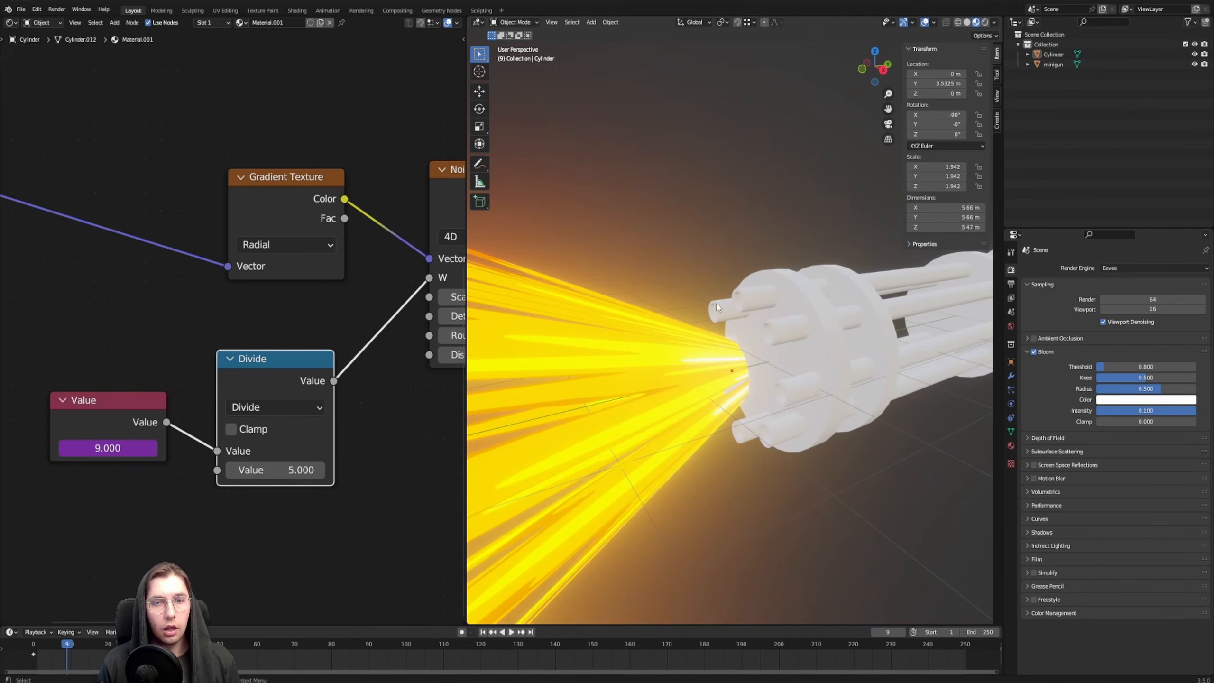
pyautogui.click(693, 413)
pyautogui.moveTo(693, 414); pyautogui.dragTo(740, 283, button='middle')
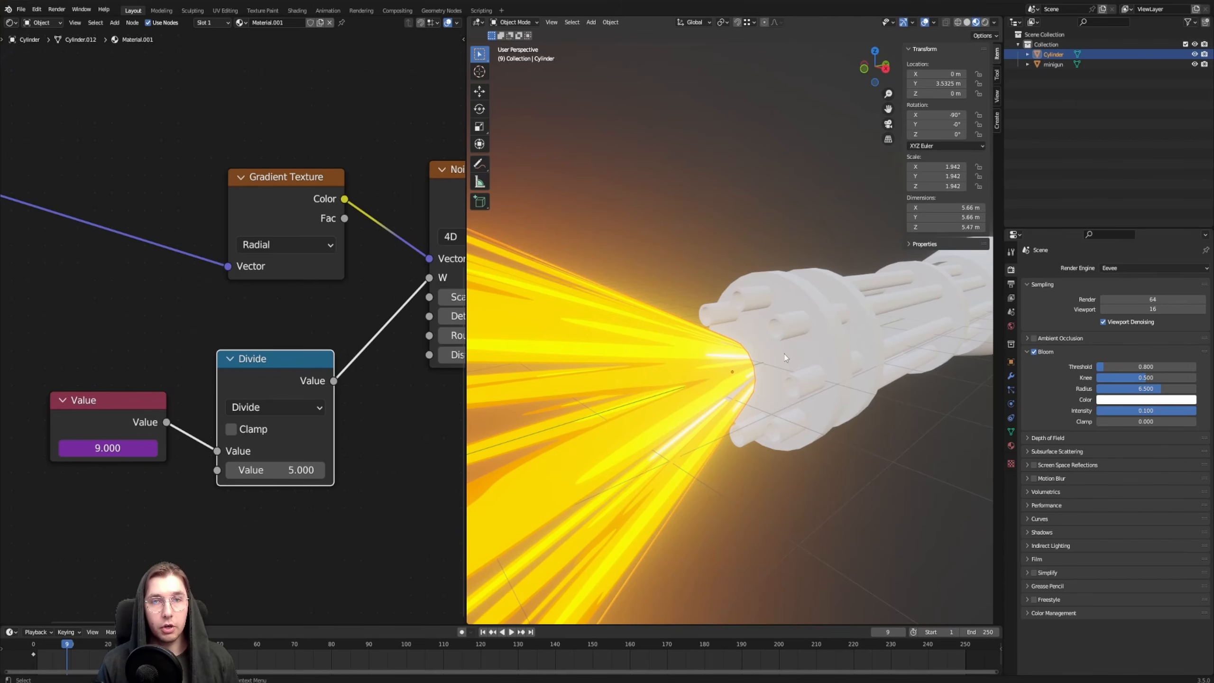
pyautogui.moveTo(786, 358); pyautogui.dragTo(688, 306, button='middle')
pyautogui.click(715, 234)
pyautogui.scroll(-5, 727, 330)
pyautogui.moveTo(736, 346); pyautogui.dragTo(759, 330, button='middle')
pyautogui.scroll(3, 739, 327)
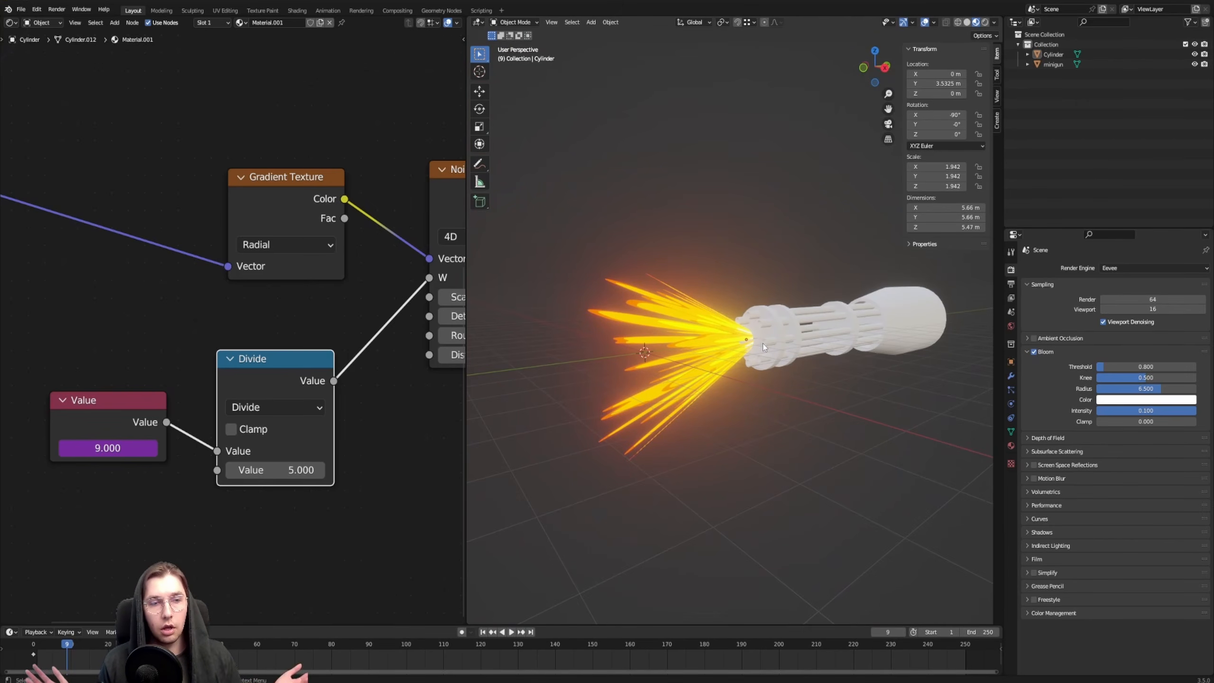
pyautogui.moveTo(711, 225); pyautogui.dragTo(704, 335, button='middle')
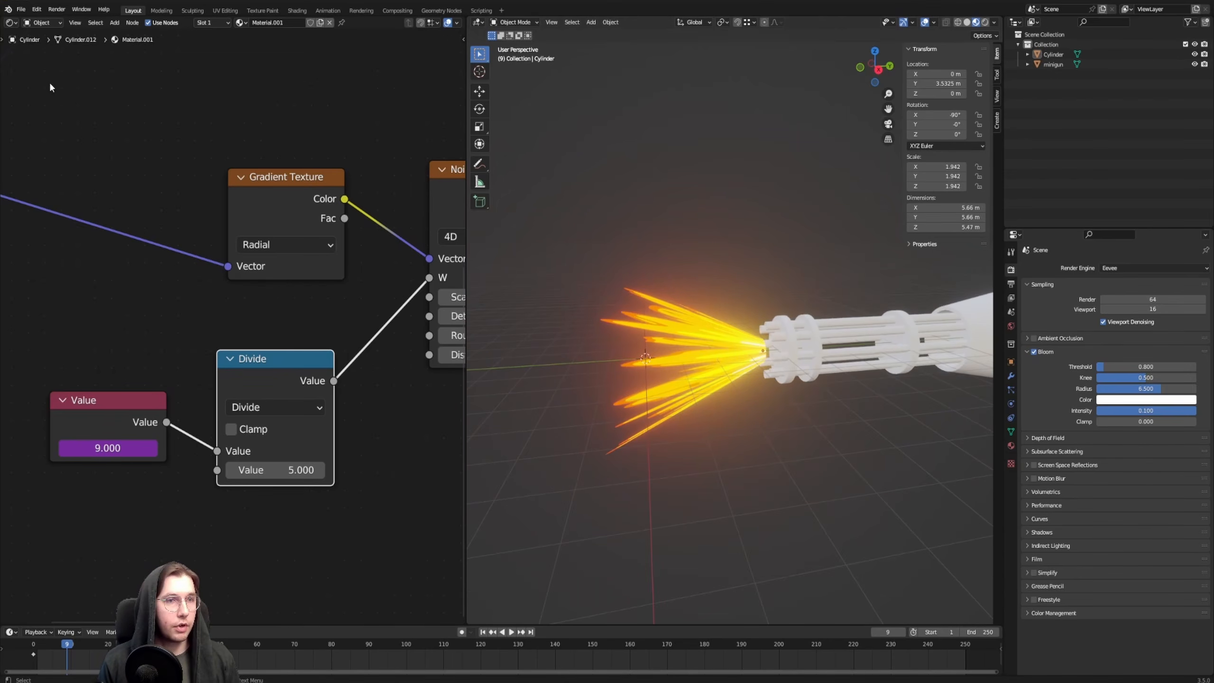
# Rename the flame cone's material as muzzleflash1 and the object as muzzleflash1mesh, and leave it deselected
pyautogui.click(670, 321)
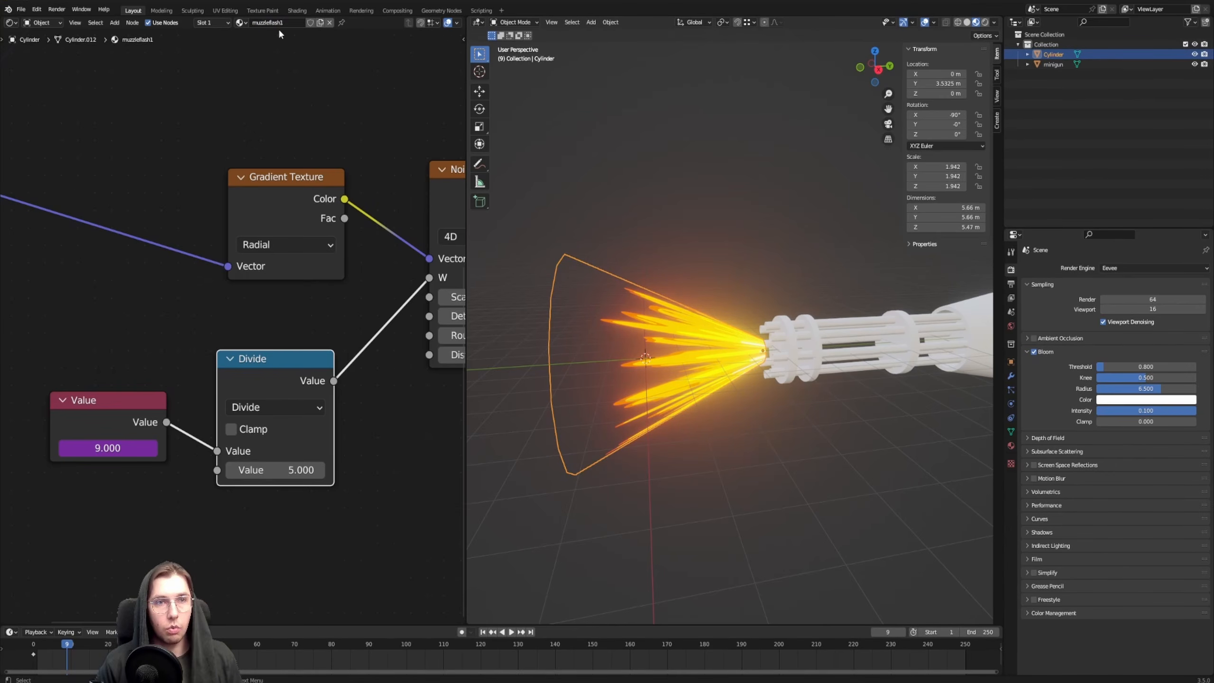
pyautogui.moveTo(701, 183); pyautogui.dragTo(727, 221, button='middle')
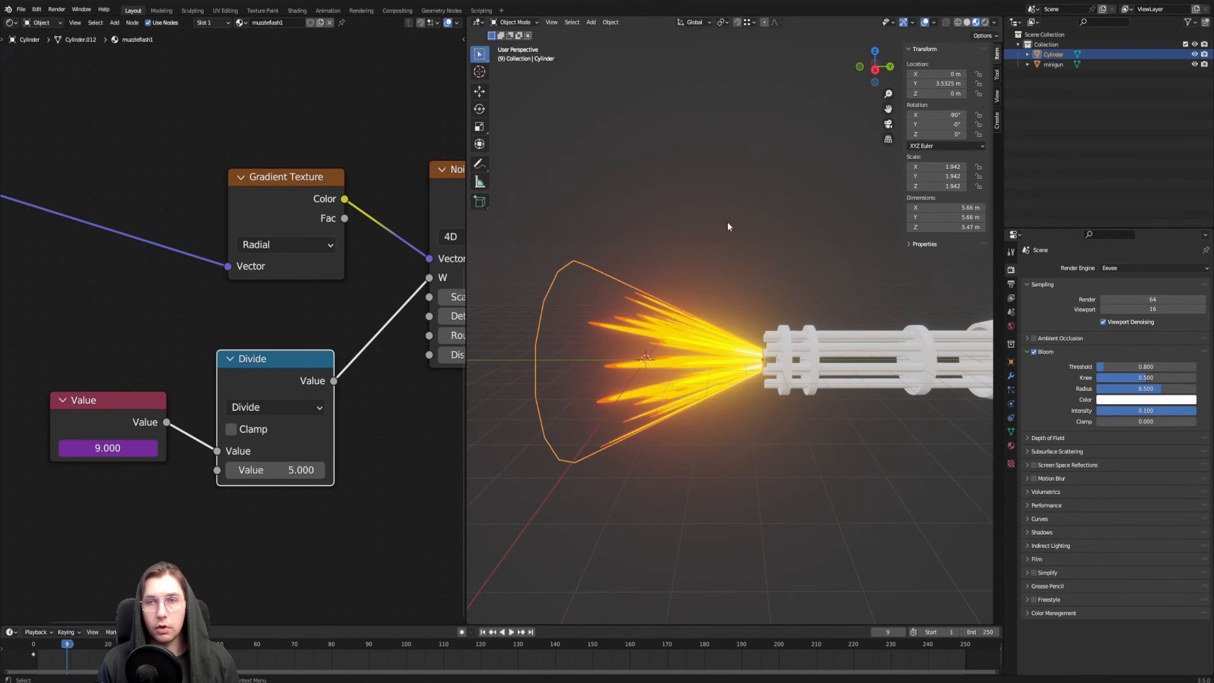
pyautogui.press('F2')
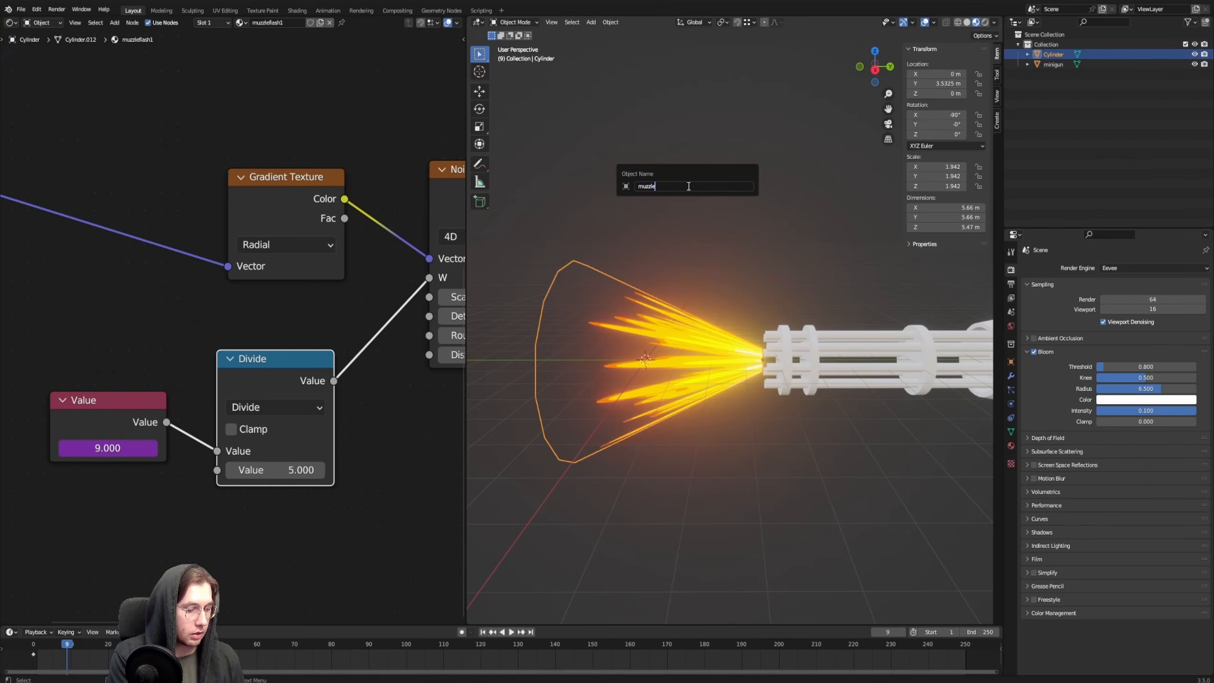
pyautogui.write('muzzleflash1mesh')
pyautogui.press('Return')
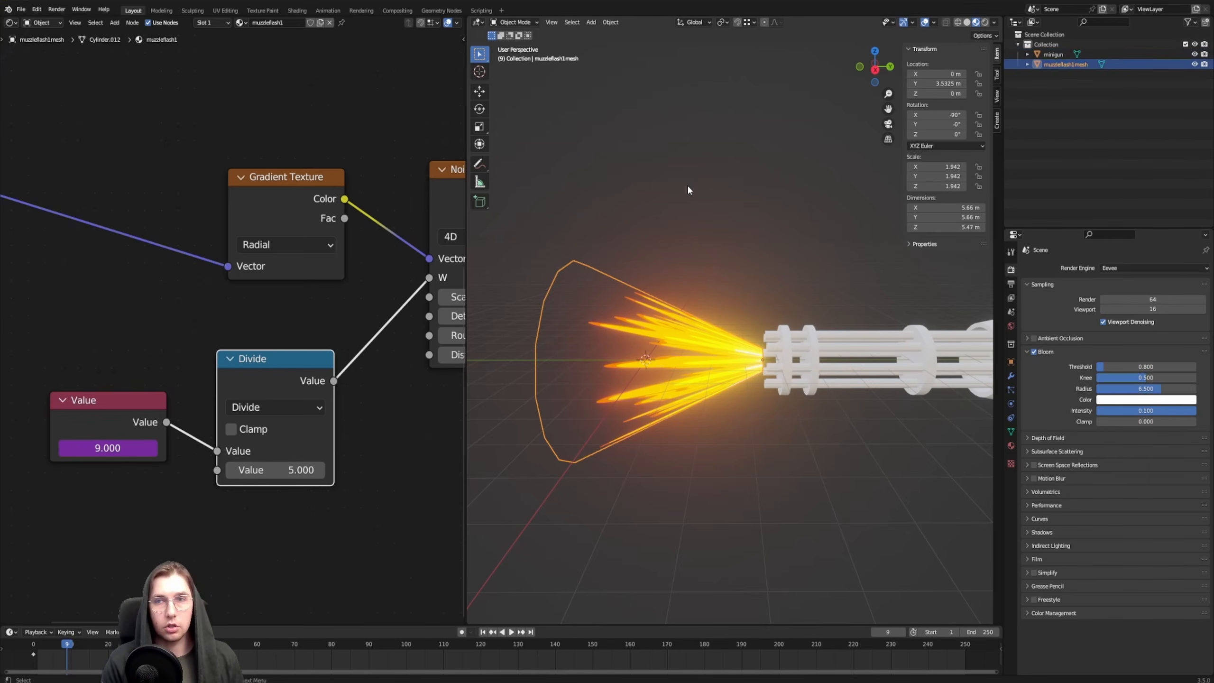
pyautogui.click(688, 187)
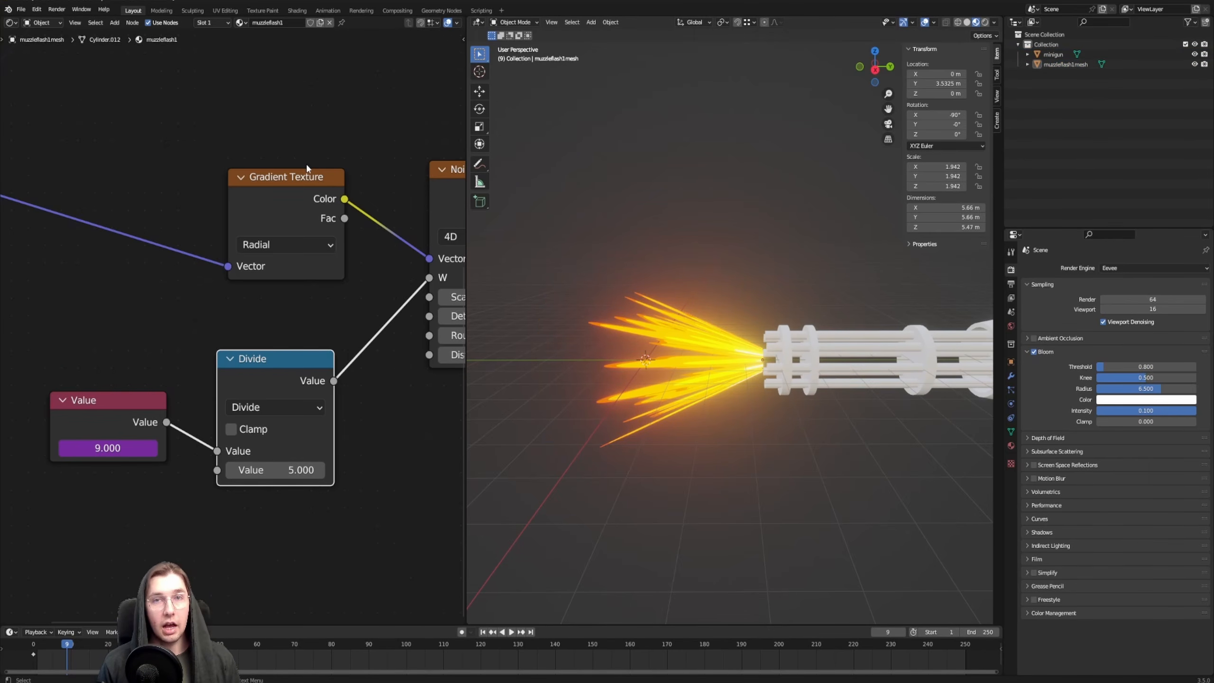
pyautogui.moveTo(717, 326); pyautogui.dragTo(632, 236, button='middle')
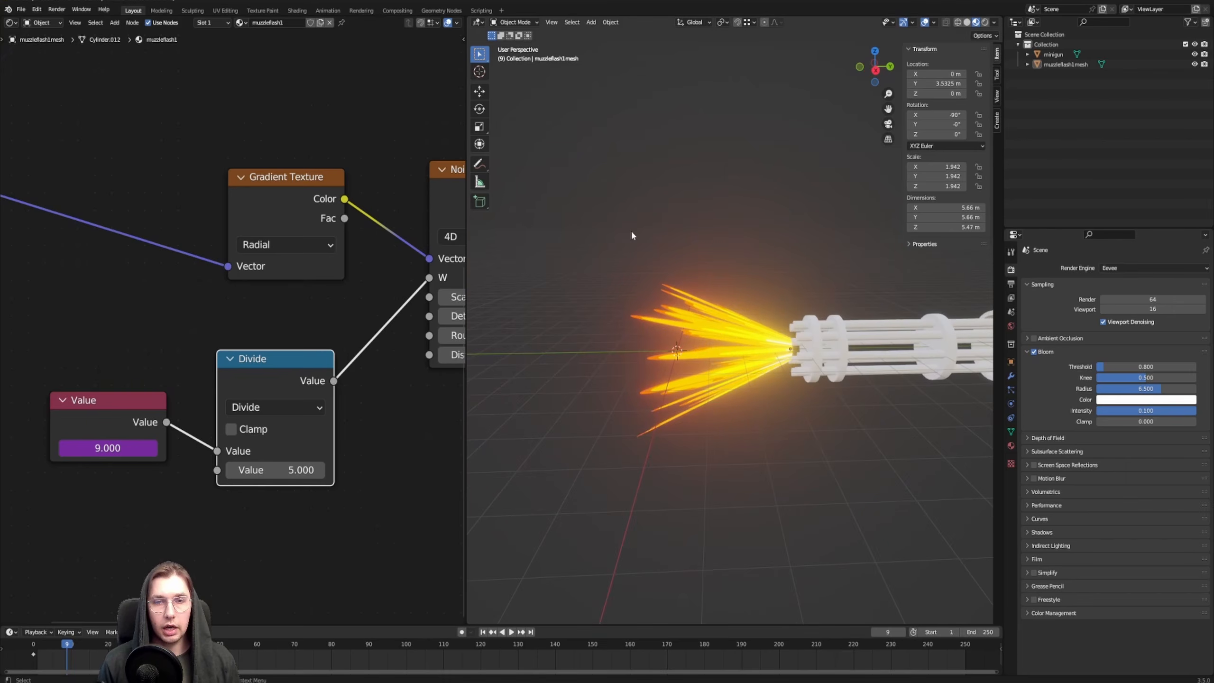
# Add a 16-vertex cylinder at the world origin and rotate it -90° about X so it points along the barrels
pyautogui.hotkey('shift', 'a')
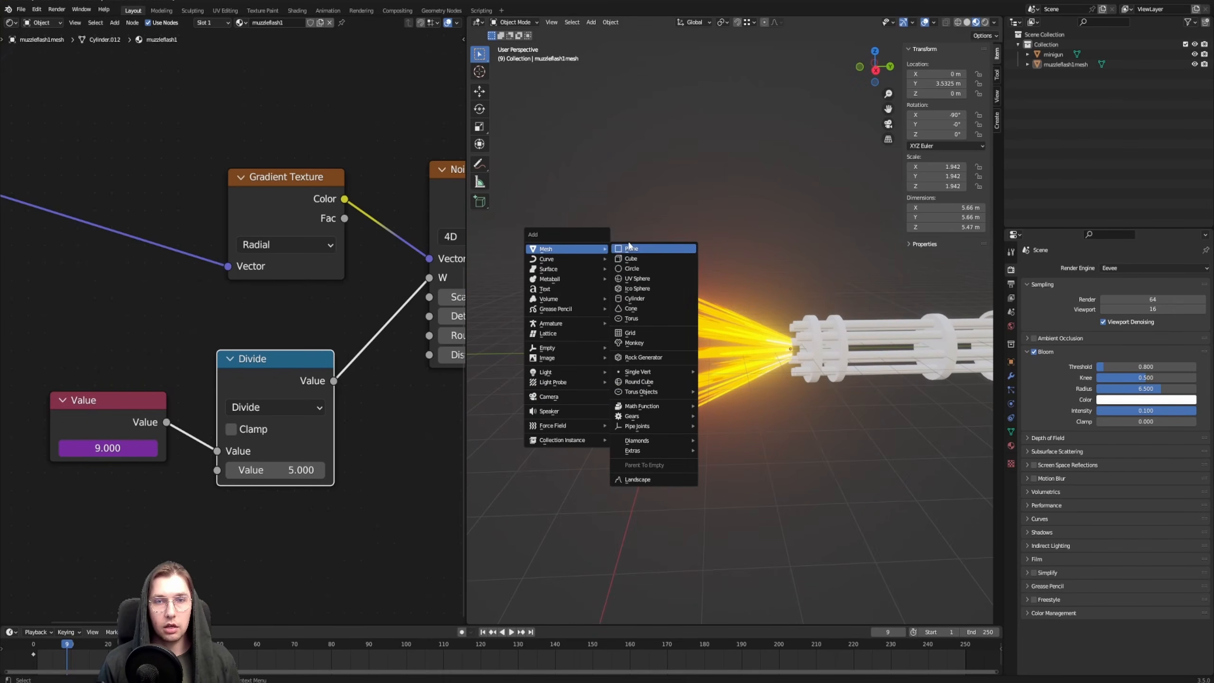
pyautogui.click(635, 298)
pyautogui.press('KP_3')
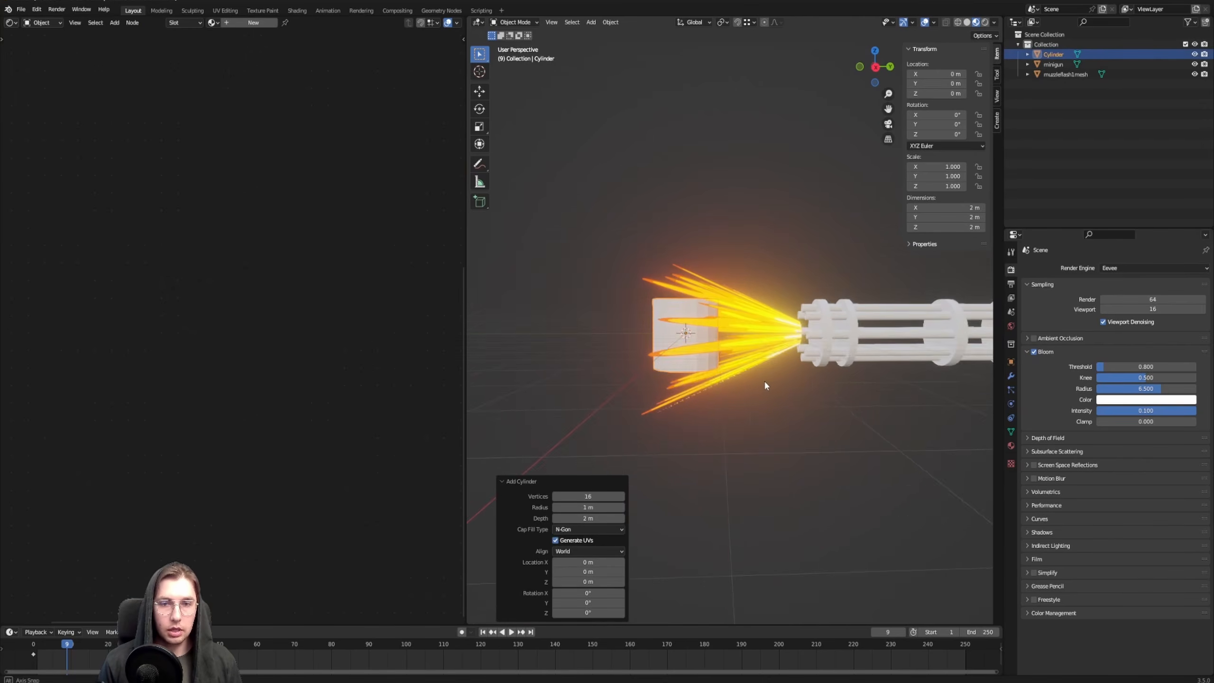
pyautogui.write('r90')
pyautogui.press('Return')
pyautogui.moveTo(762, 383); pyautogui.dragTo(813, 330, button='middle')
pyautogui.scroll(1, 758, 331)
pyautogui.scroll(-3, 773, 326)
# Scale the cylinder's mesh down in Edit Mode and stretch it along Y into a thin rod
pyautogui.press('Tab')
pyautogui.press('s')
pyautogui.click(835, 358)
pyautogui.press('s')
pyautogui.press('y')
pyautogui.click(774, 383)
# Lengthen the rod by a factor of about 4.455 along Y and move its mesh about -8.42 m along Y
pyautogui.press('s')
pyautogui.press('y')
pyautogui.click(599, 339)
pyautogui.press('g')
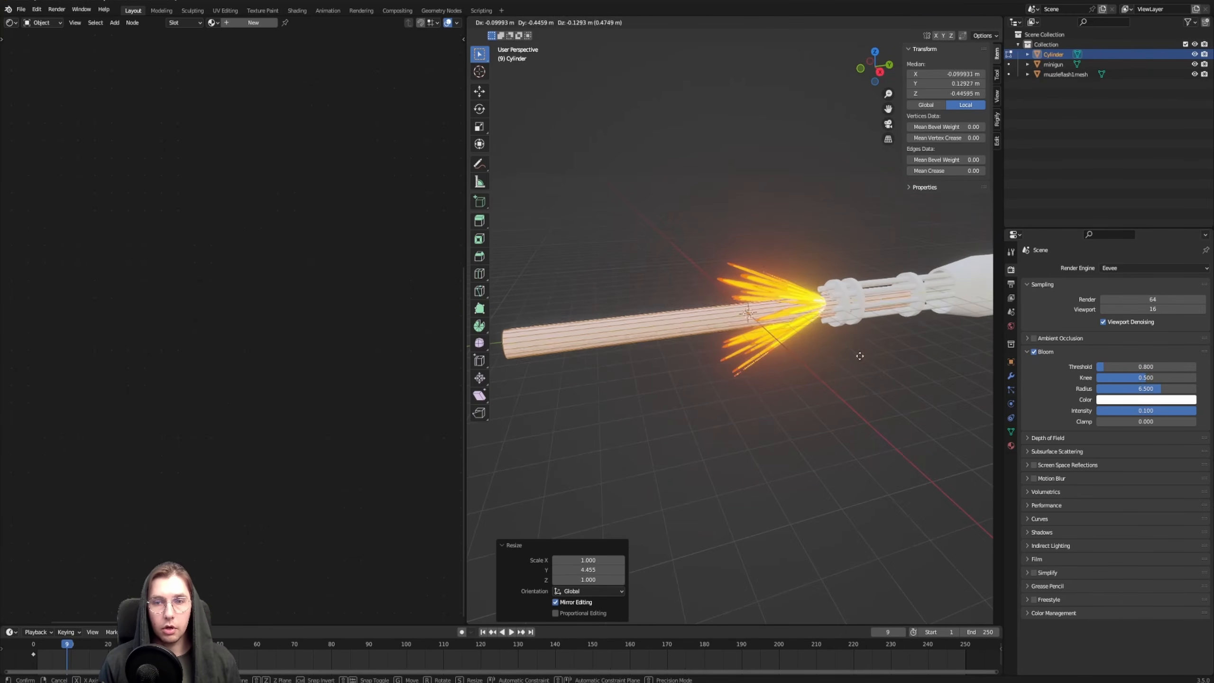
pyautogui.click(665, 395)
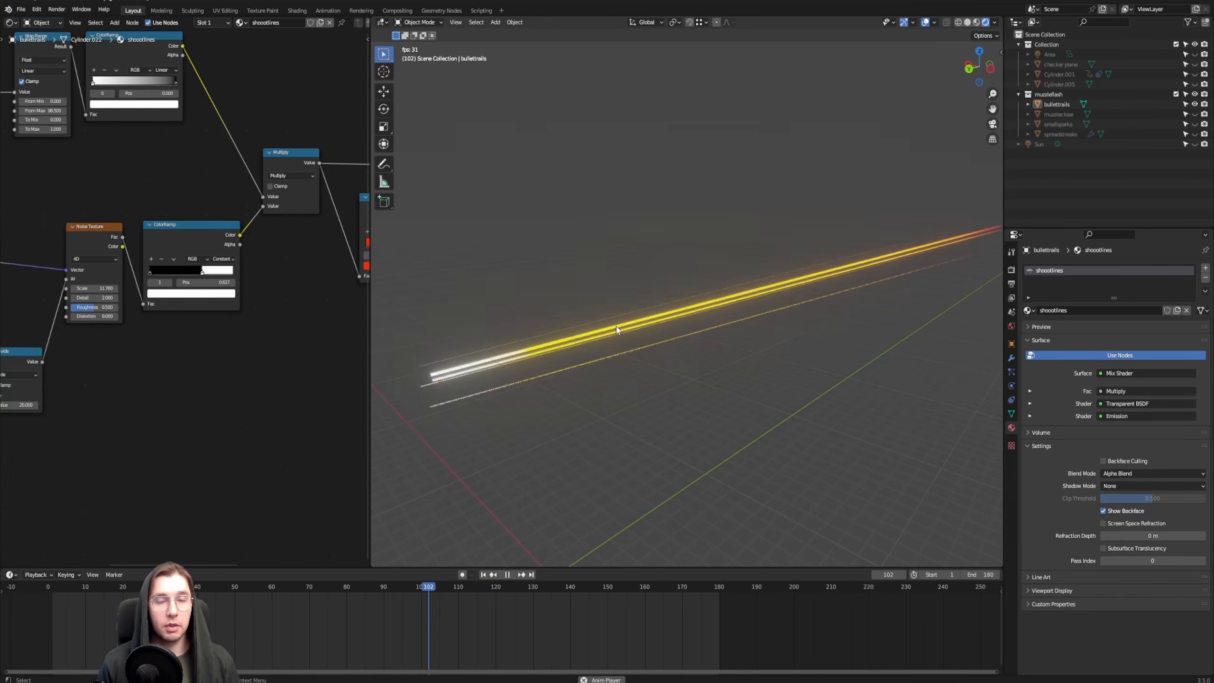
# Examine the finished bullettrails example from several angles while its animation plays
pyautogui.moveTo(621, 326)
pyautogui.mouseDown(button='middle')
pyautogui.moveTo(768, 310)
pyautogui.moveTo(699, 345)
pyautogui.moveTo(602, 323)
pyautogui.mouseUp(button='middle')
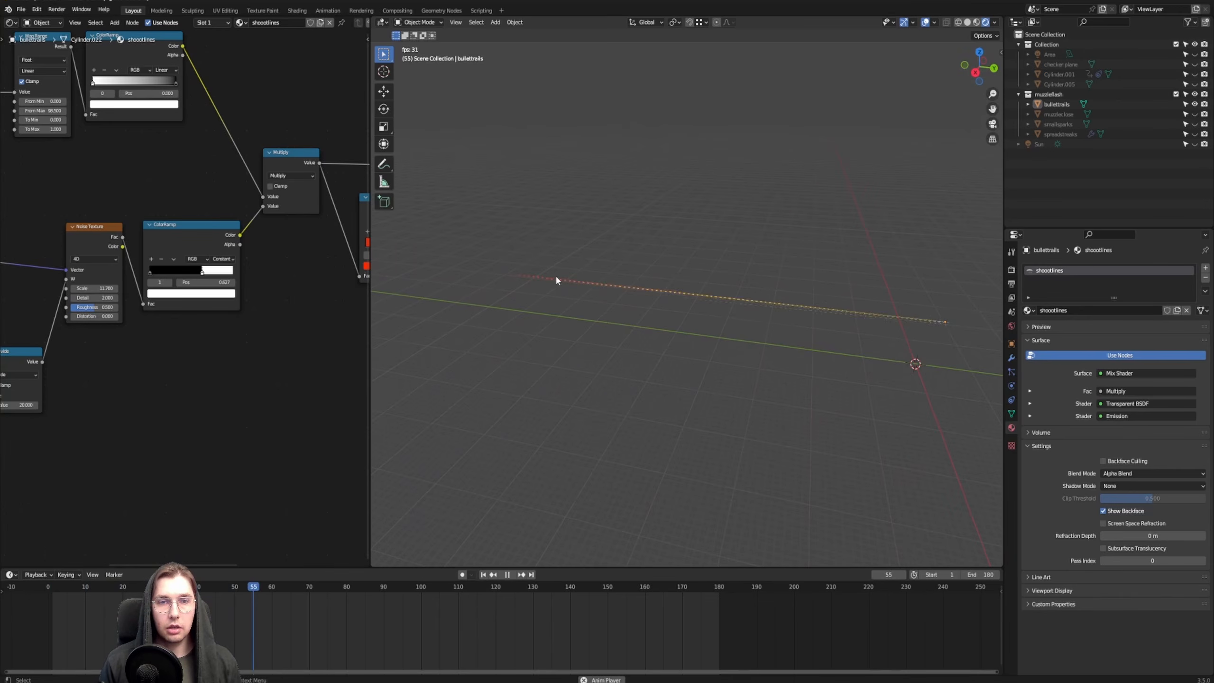
pyautogui.moveTo(722, 313)
pyautogui.keyDown('shift'); pyautogui.mouseDown(button='middle')
pyautogui.moveTo(622, 362)
pyautogui.moveTo(730, 315)
pyautogui.mouseUp(button='middle'); pyautogui.keyUp('shift')
pyautogui.scroll(2, 622, 362)
pyautogui.scroll(-1, 564, 314)
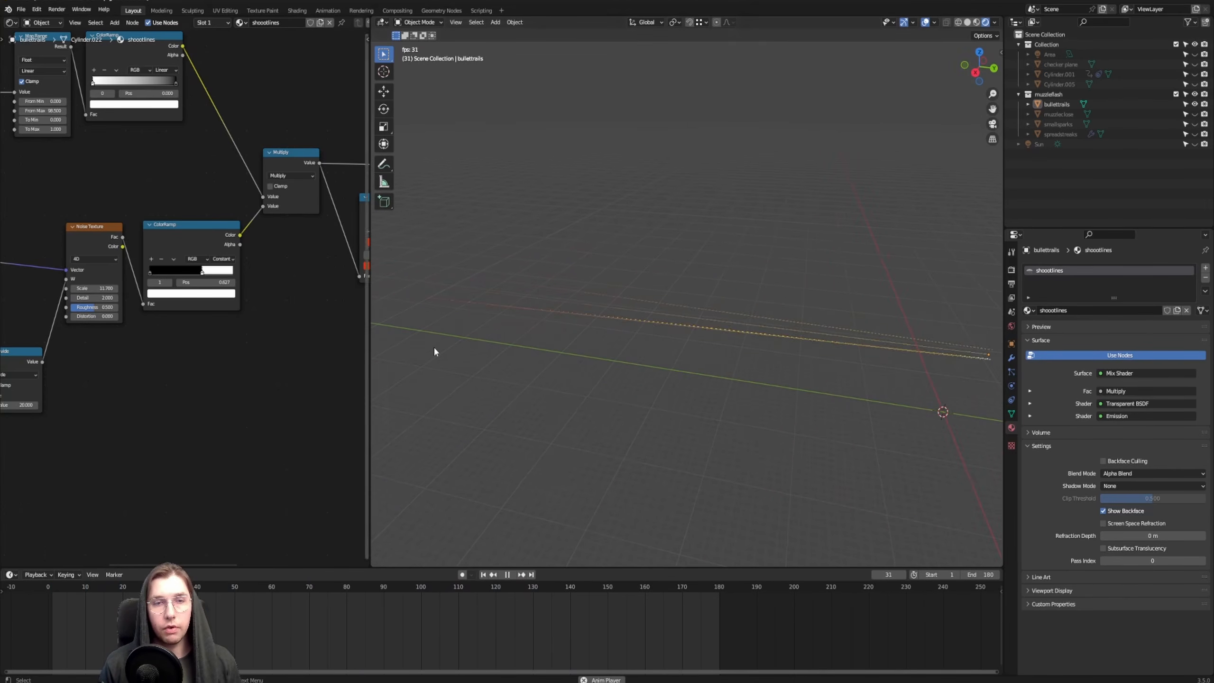
pyautogui.scroll(-3, 613, 308)
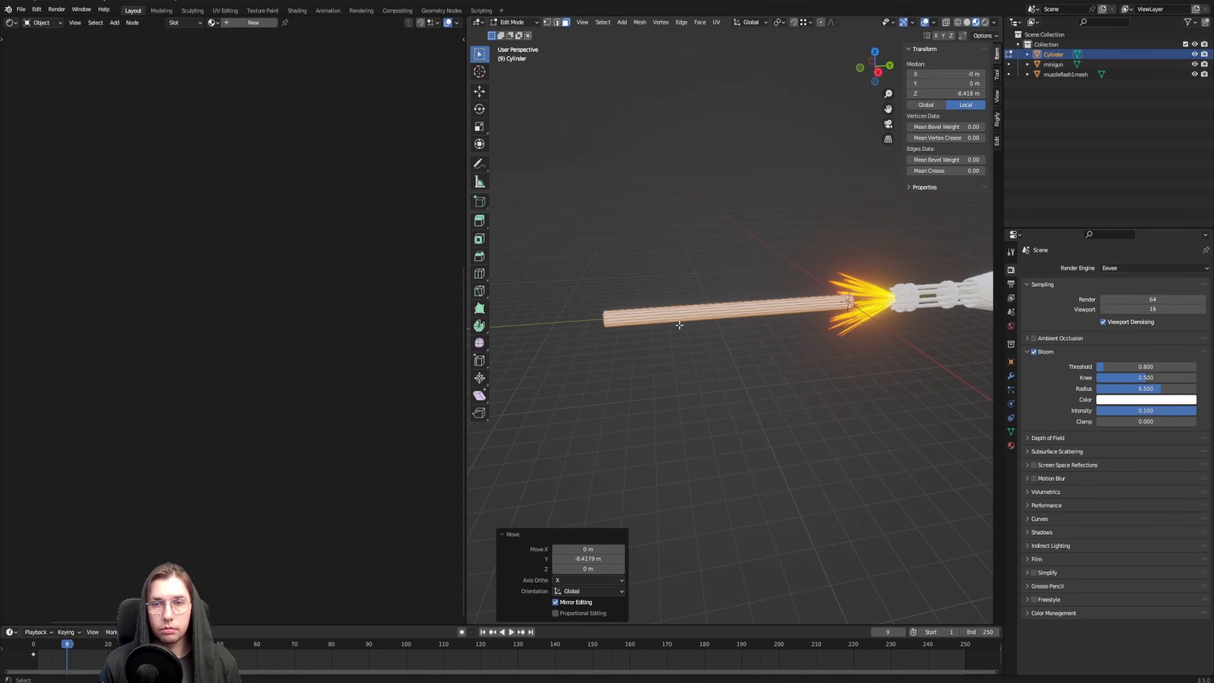
# Stretch the rod further along Y and move its mesh about -4.02 m along Y, away from the minigun
pyautogui.press('s')
pyautogui.press('y')
pyautogui.click(599, 325)
pyautogui.keyDown('shift'); pyautogui.moveTo(877, 337); pyautogui.dragTo(816, 289, button='middle'); pyautogui.keyUp('shift')
pyautogui.press('g')
pyautogui.press('y')
pyautogui.click(725, 321)
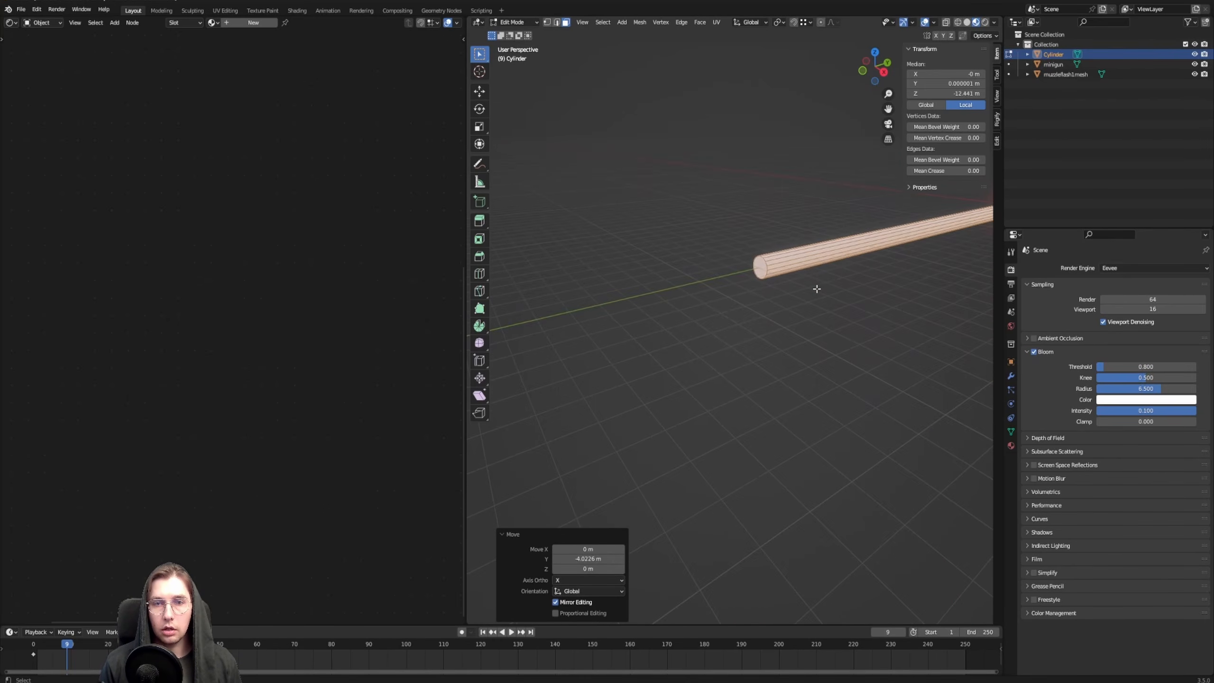
# Delete the cap face at the rod's far end, away from the minigun
pyautogui.click(761, 265)
pyautogui.press('KP_Decimal')
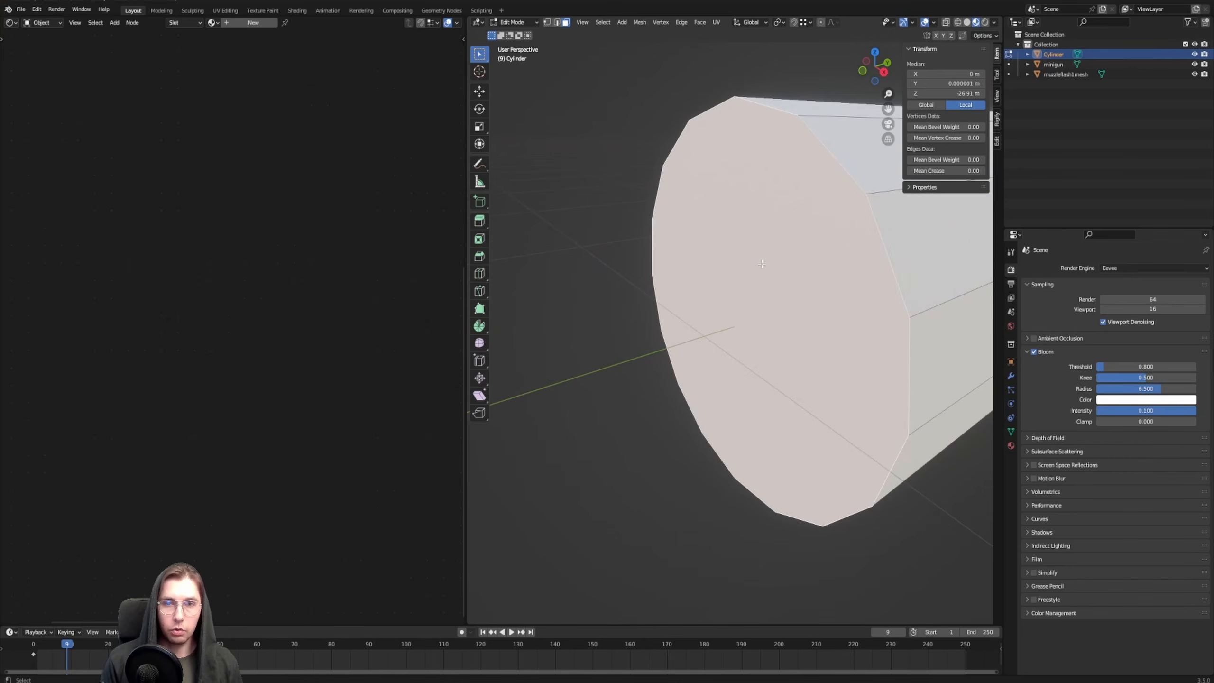
pyautogui.scroll(-3, 746, 347)
pyautogui.press('x')
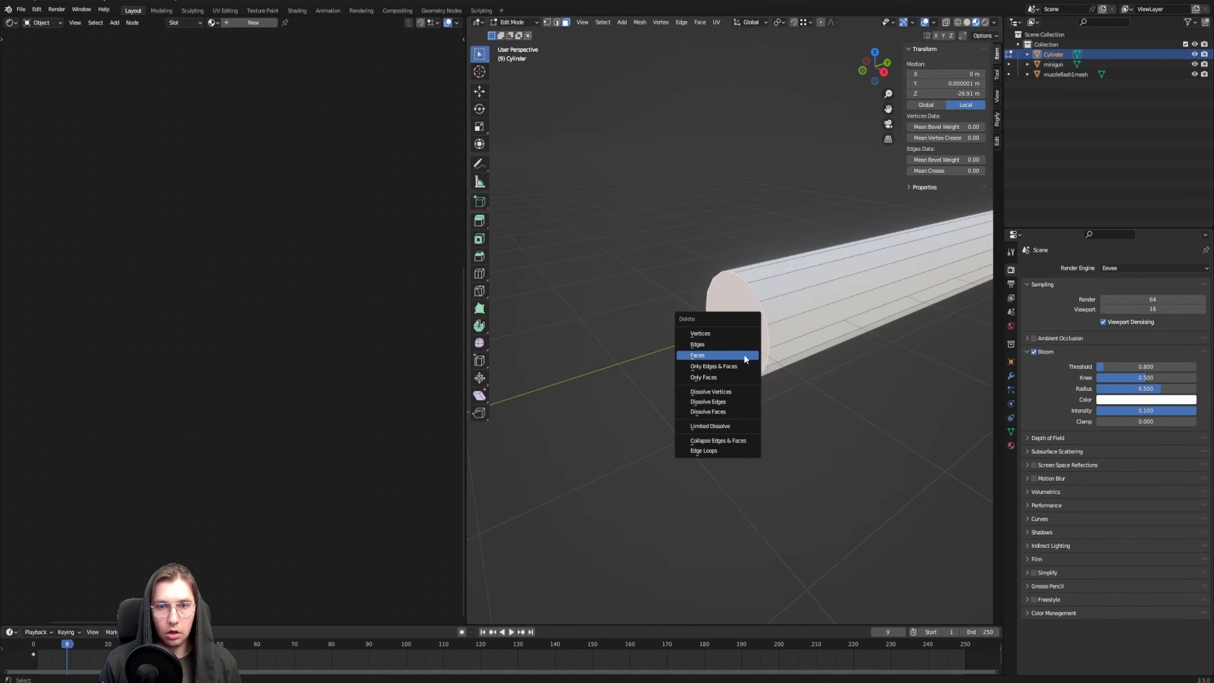
pyautogui.click(748, 352)
# Select the edge loop around the open far end and scale it up by about 1.975 to flare the tube
pyautogui.keyDown('alt'); pyautogui.click(753, 287); pyautogui.keyUp('alt')
pyautogui.scroll(-4, 752, 287)
pyautogui.keyDown('shift'); pyautogui.moveTo(765, 301); pyautogui.dragTo(645, 322, button='middle'); pyautogui.keyUp('shift')
pyautogui.moveTo(645, 322); pyautogui.dragTo(669, 320, button='middle')
pyautogui.press('s')
pyautogui.click(858, 521)
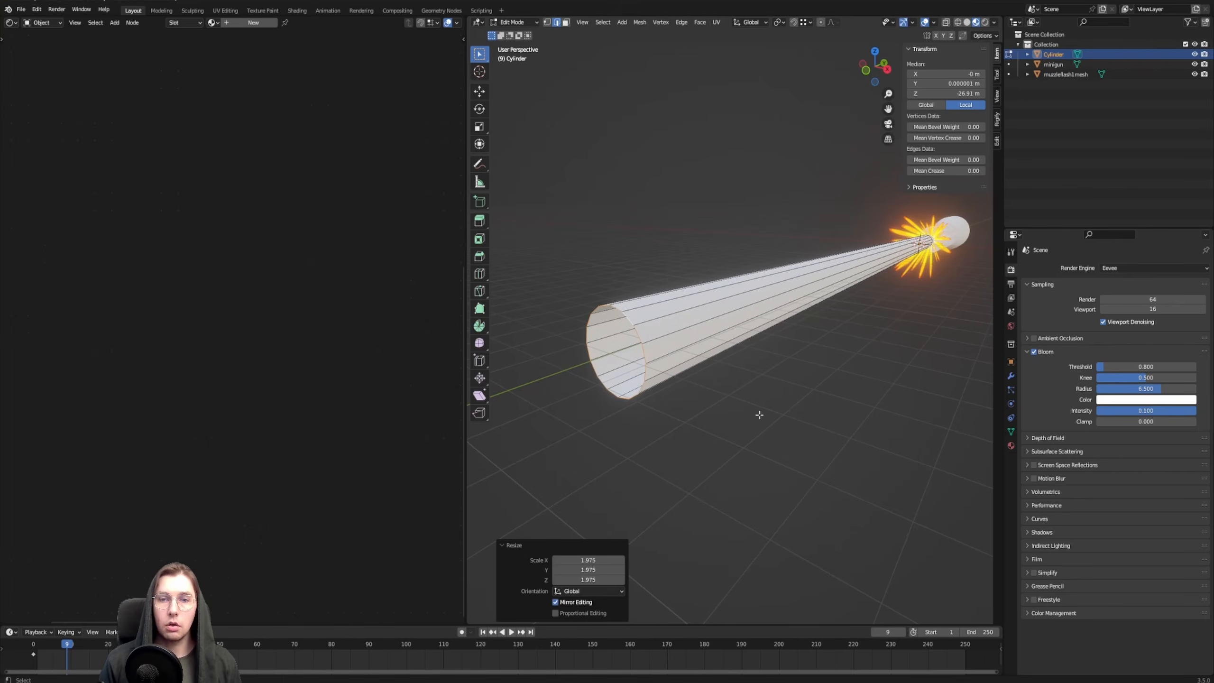
# Widen the far-end edge loop further by scaling it up by about 1.119 and again by about 1.149
pyautogui.keyDown('shift'); pyautogui.moveTo(756, 357); pyautogui.dragTo(769, 311, button='middle'); pyautogui.keyUp('shift')
pyautogui.press('s')
pyautogui.click(787, 367)
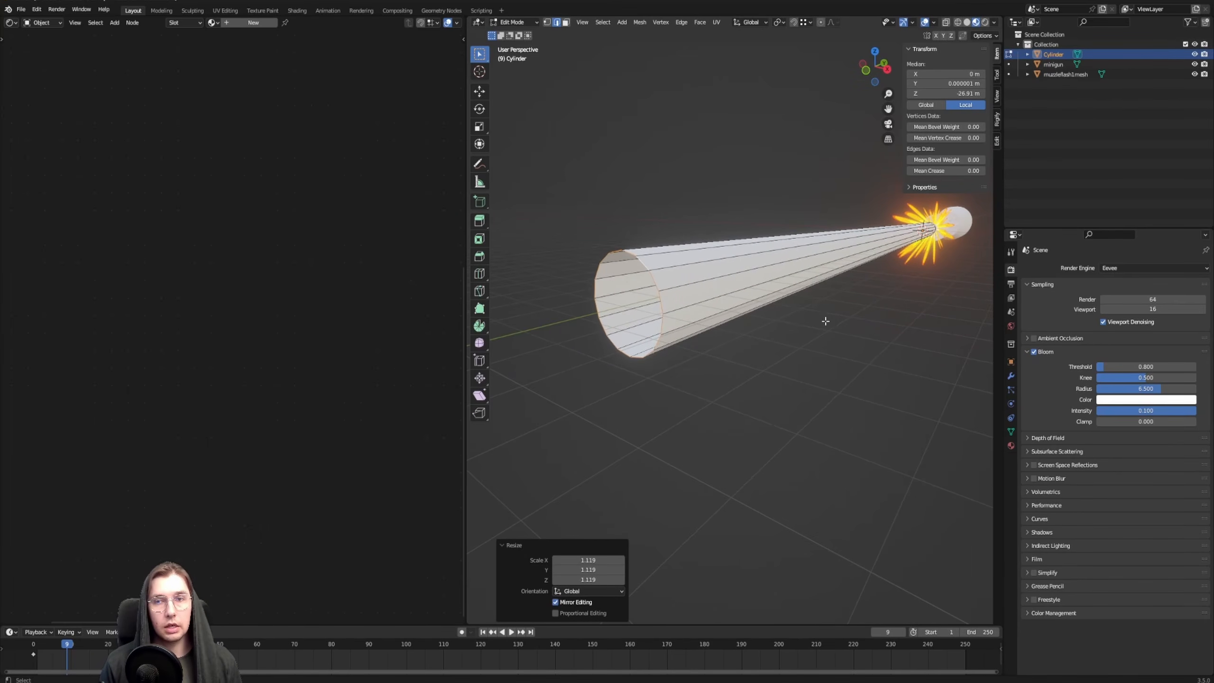
pyautogui.moveTo(973, 230); pyautogui.dragTo(820, 300, button='middle')
pyautogui.press('s')
pyautogui.click(723, 402)
pyautogui.scroll(-2, 708, 275)
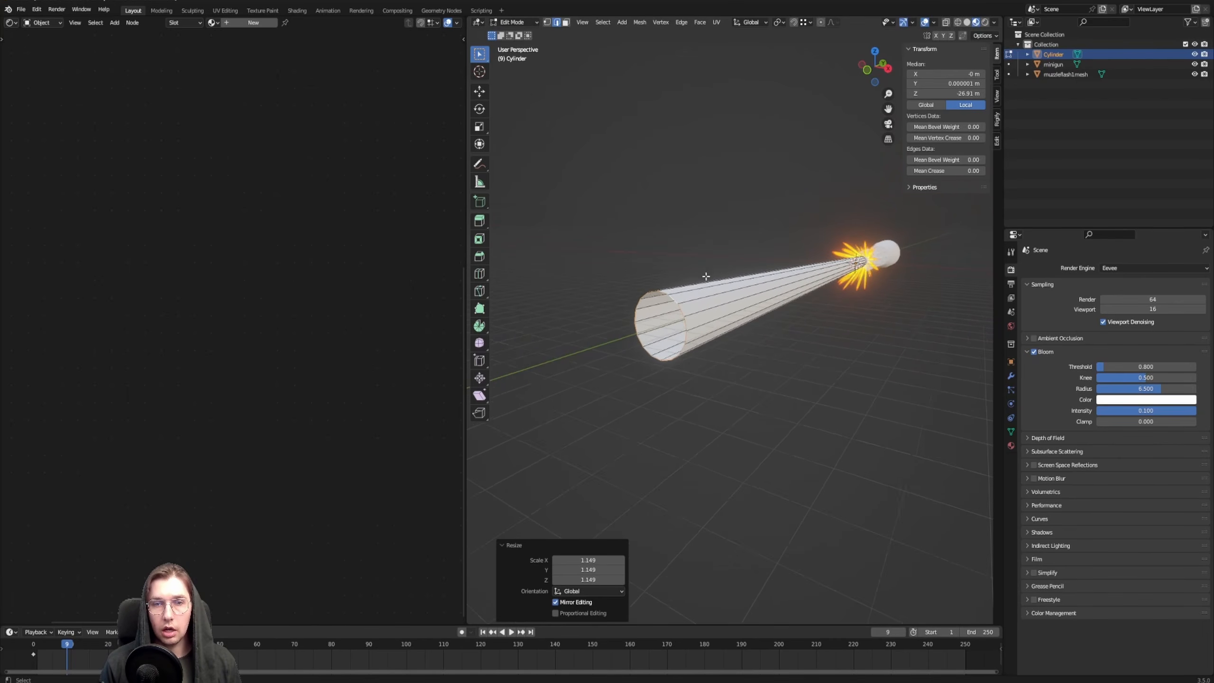
# Switch the viewport to wireframe and delete the tube's cap face at the muzzle end
pyautogui.moveTo(739, 319)
pyautogui.keyDown('shift'); pyautogui.mouseDown(button='middle')
pyautogui.moveTo(672, 354)
pyautogui.moveTo(561, 353)
pyautogui.mouseUp(button='middle'); pyautogui.keyUp('shift')
pyautogui.keyDown('shift'); pyautogui.moveTo(928, 361); pyautogui.dragTo(708, 282, button='middle'); pyautogui.keyUp('shift')
pyautogui.scroll(6, 707, 282)
pyautogui.press('3')
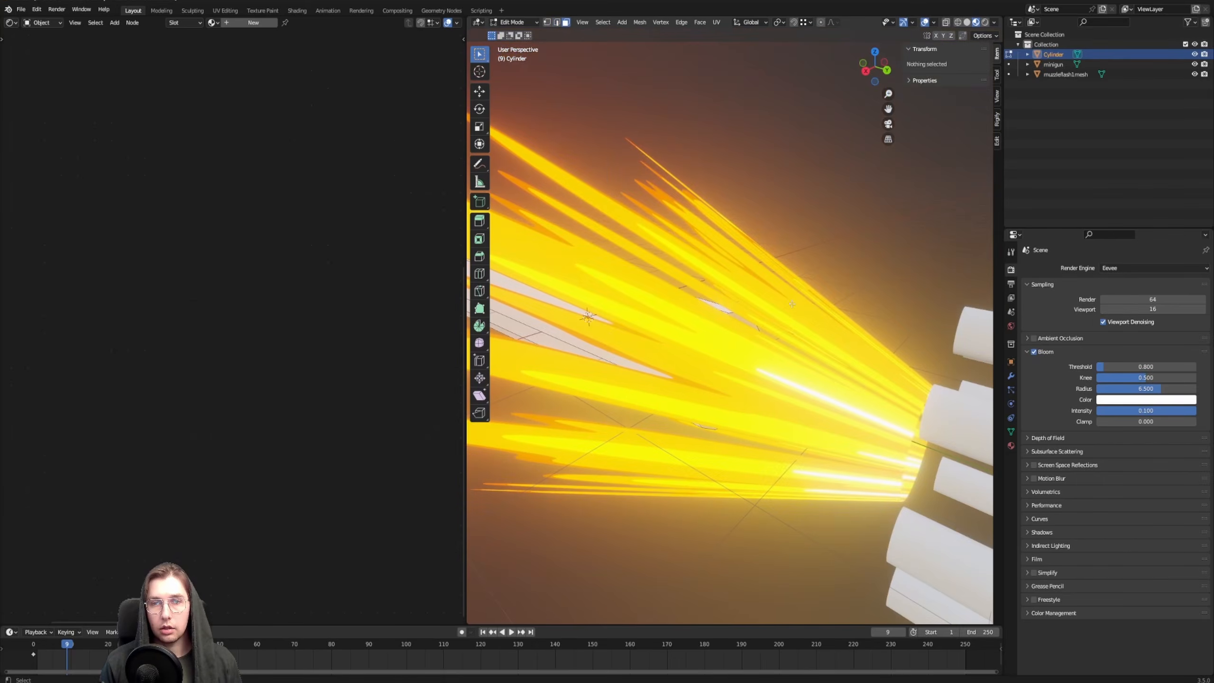
pyautogui.press('z')
pyautogui.click(729, 374)
pyautogui.moveTo(728, 376); pyautogui.dragTo(731, 367, button='middle')
pyautogui.press('x')
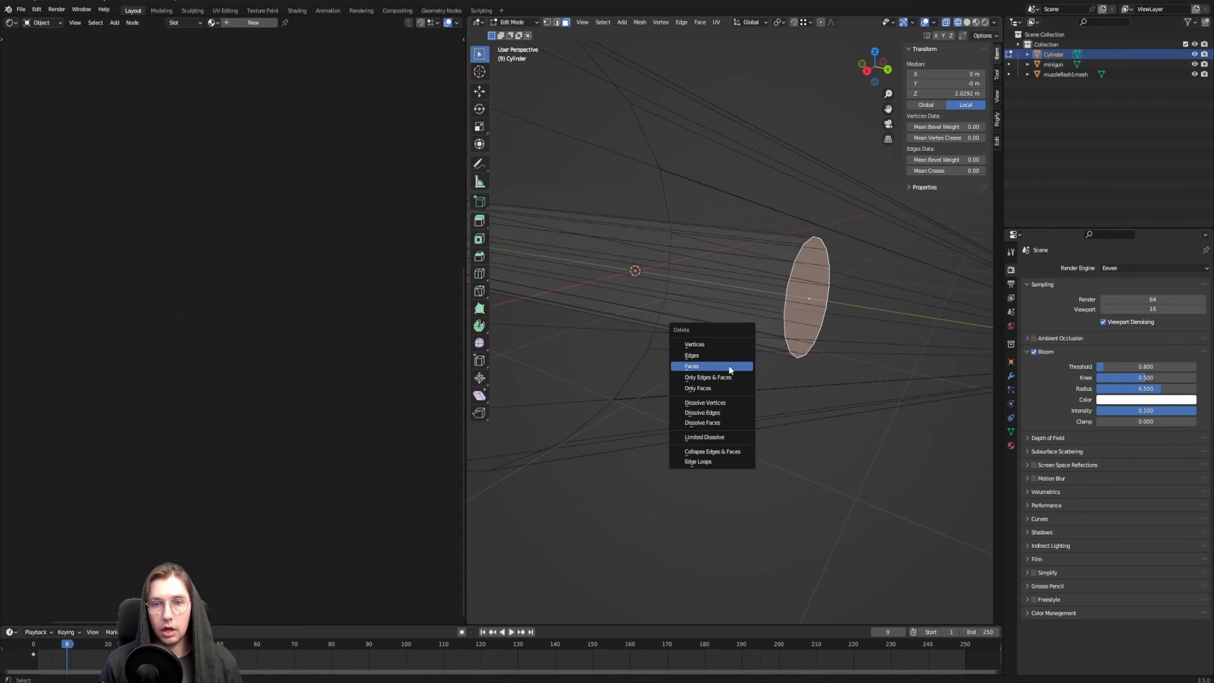
pyautogui.click(730, 368)
# Select the edge loop around the open muzzle end and scale it down to about 0.82
pyautogui.keyDown('alt'); pyautogui.click(798, 254); pyautogui.keyUp('alt')
pyautogui.moveTo(800, 255); pyautogui.dragTo(814, 258, button='middle')
pyautogui.press('s')
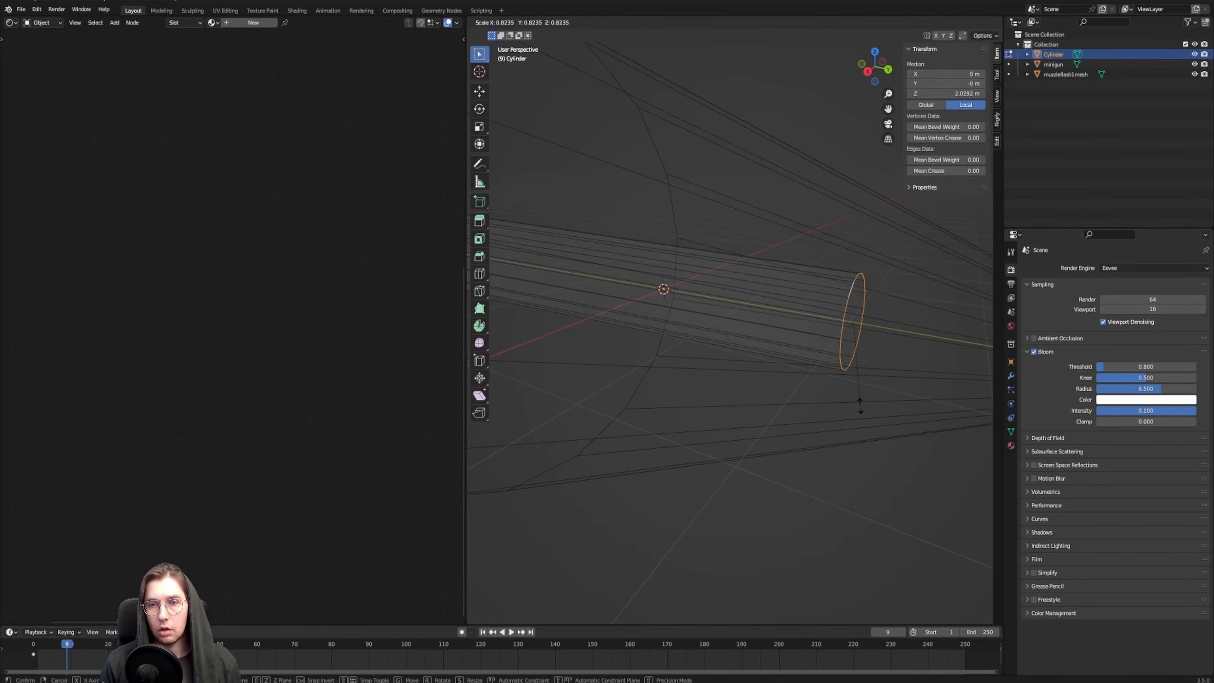
pyautogui.click(858, 404)
pyautogui.scroll(-4, 732, 309)
# Leave Edit Mode, select the tapered tube and show it in Material Preview shading together with the muzzle flash
pyautogui.moveTo(784, 326)
pyautogui.keyDown('shift'); pyautogui.mouseDown(button='middle')
pyautogui.moveTo(756, 317)
pyautogui.moveTo(783, 320)
pyautogui.mouseUp(button='middle'); pyautogui.keyUp('shift')
pyautogui.hotkey('shift', 'z')
pyautogui.press('Tab')
pyautogui.scroll(-5, 686, 306)
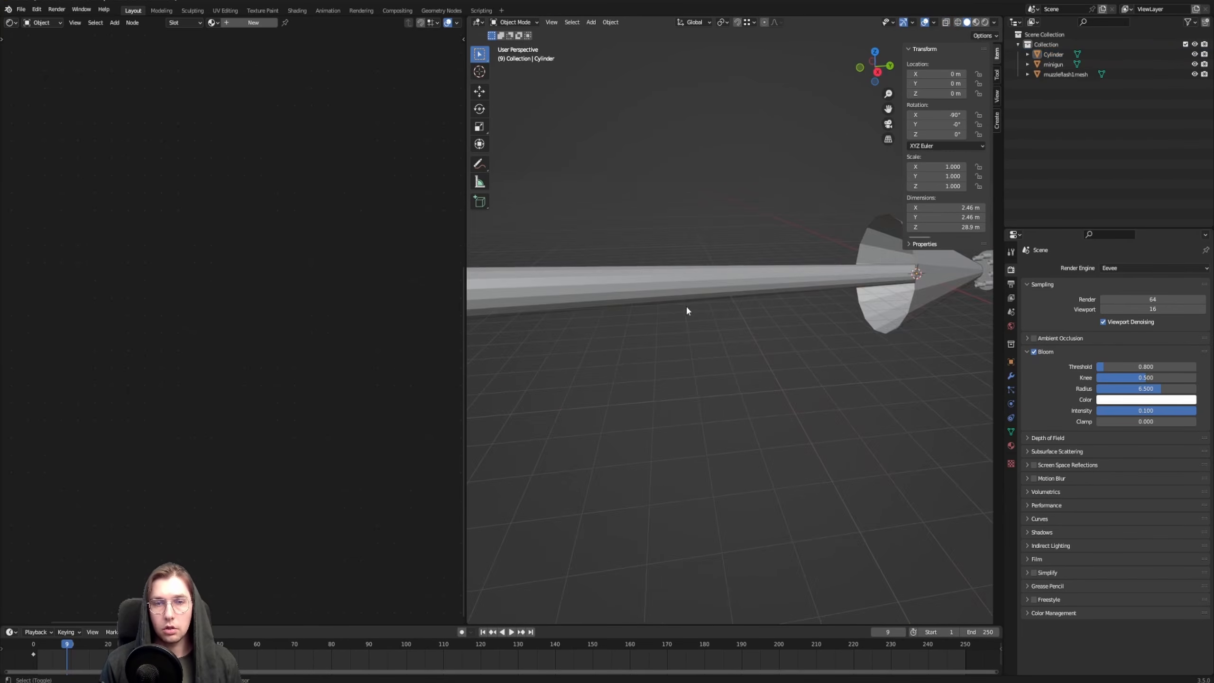
pyautogui.moveTo(686, 306)
pyautogui.mouseDown(button='middle')
pyautogui.moveTo(772, 304)
pyautogui.moveTo(724, 309)
pyautogui.moveTo(761, 317)
pyautogui.moveTo(705, 347)
pyautogui.moveTo(685, 339)
pyautogui.mouseUp(button='middle')
pyautogui.click(685, 339)
pyautogui.scroll(3, 677, 274)
pyautogui.press('z')
pyautogui.click(687, 351)
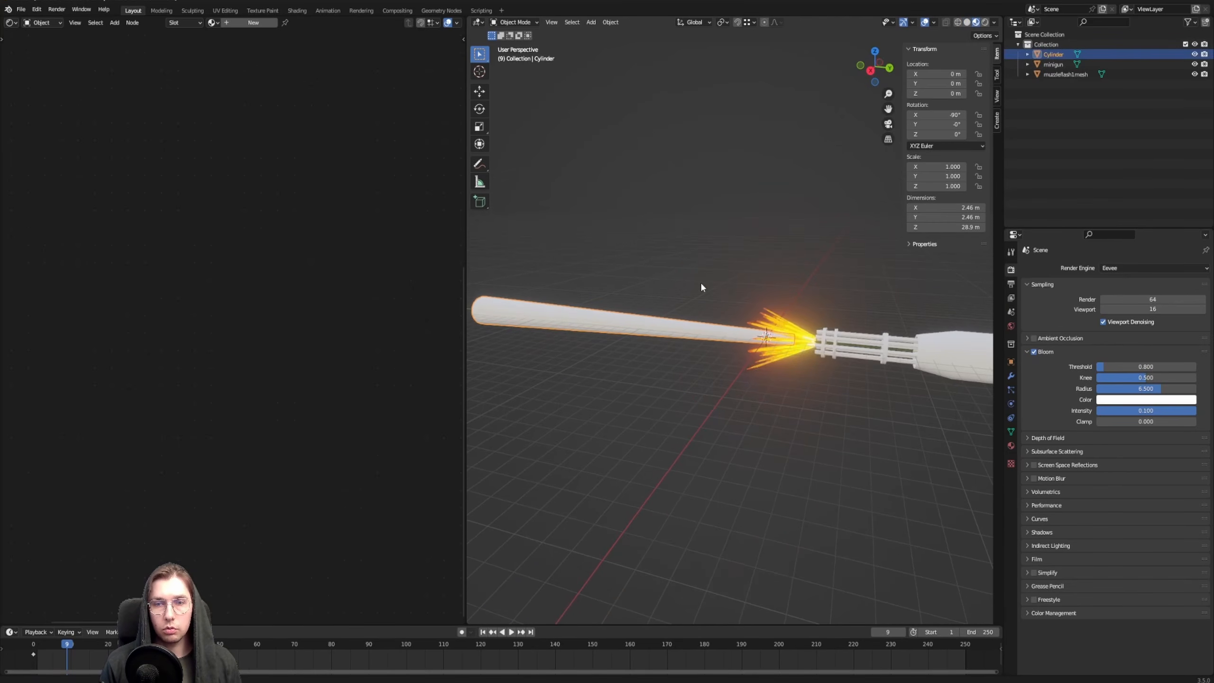
pyautogui.scroll(3, 732, 306)
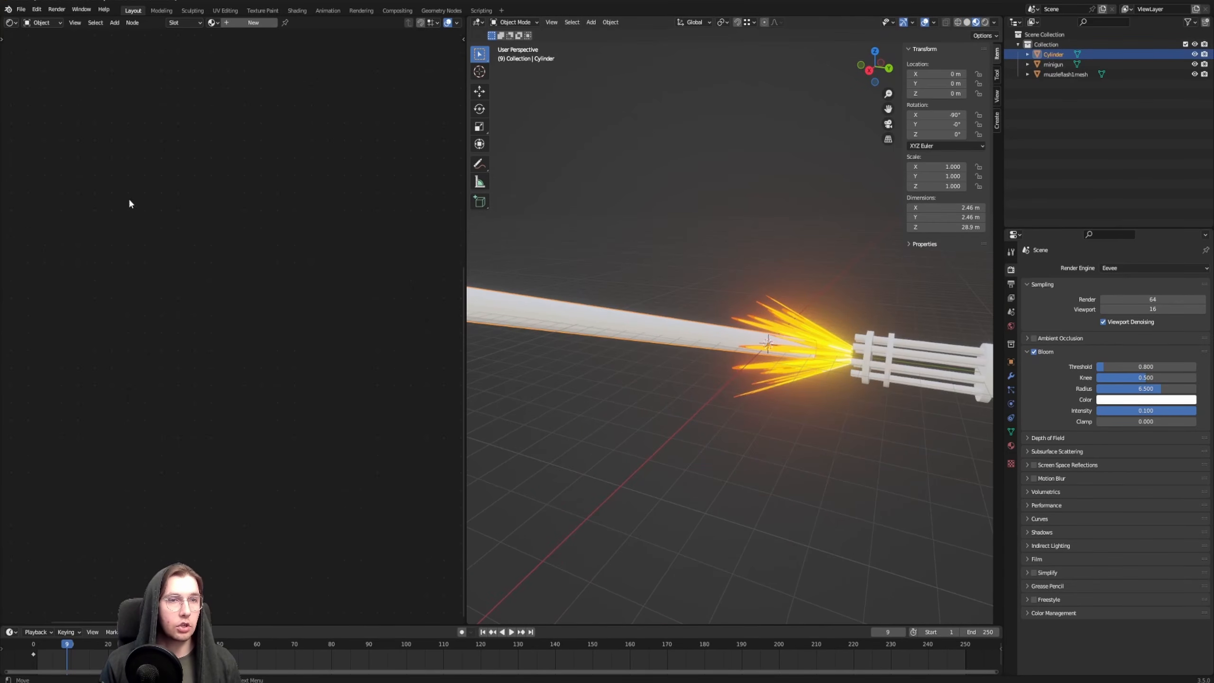
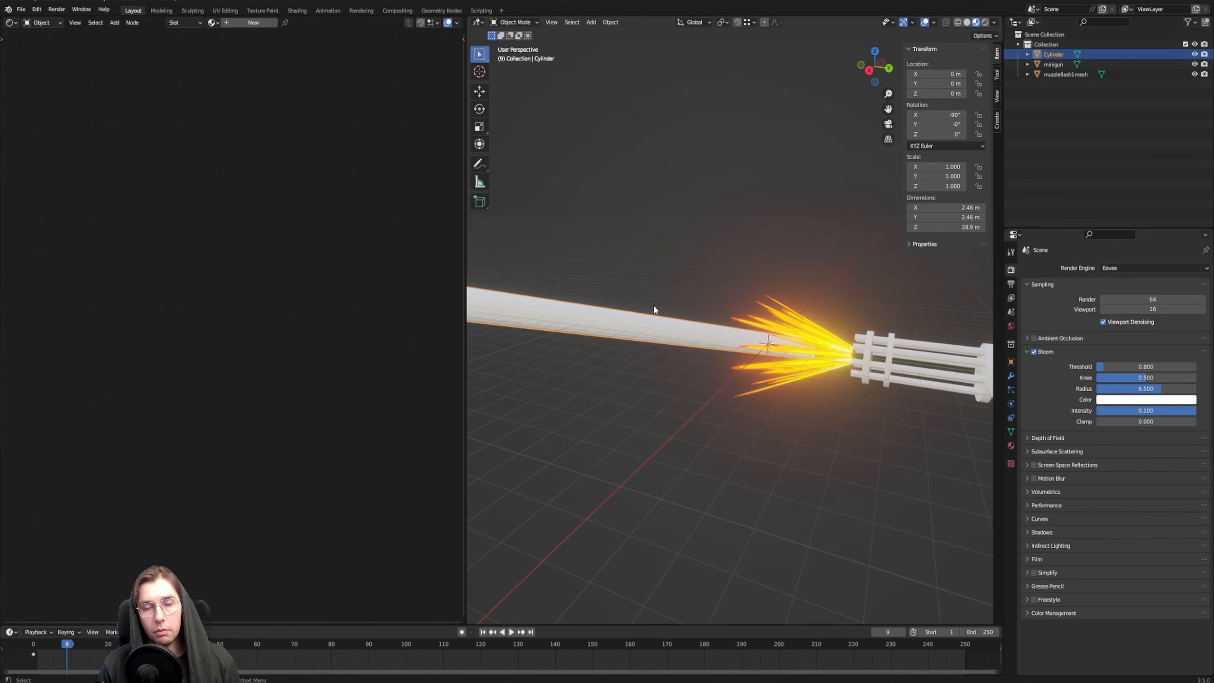
# Assign the existing muzzleflash1 material to the tapered tube
pyautogui.scroll(-3, 640, 322)
pyautogui.scroll(5, 629, 334)
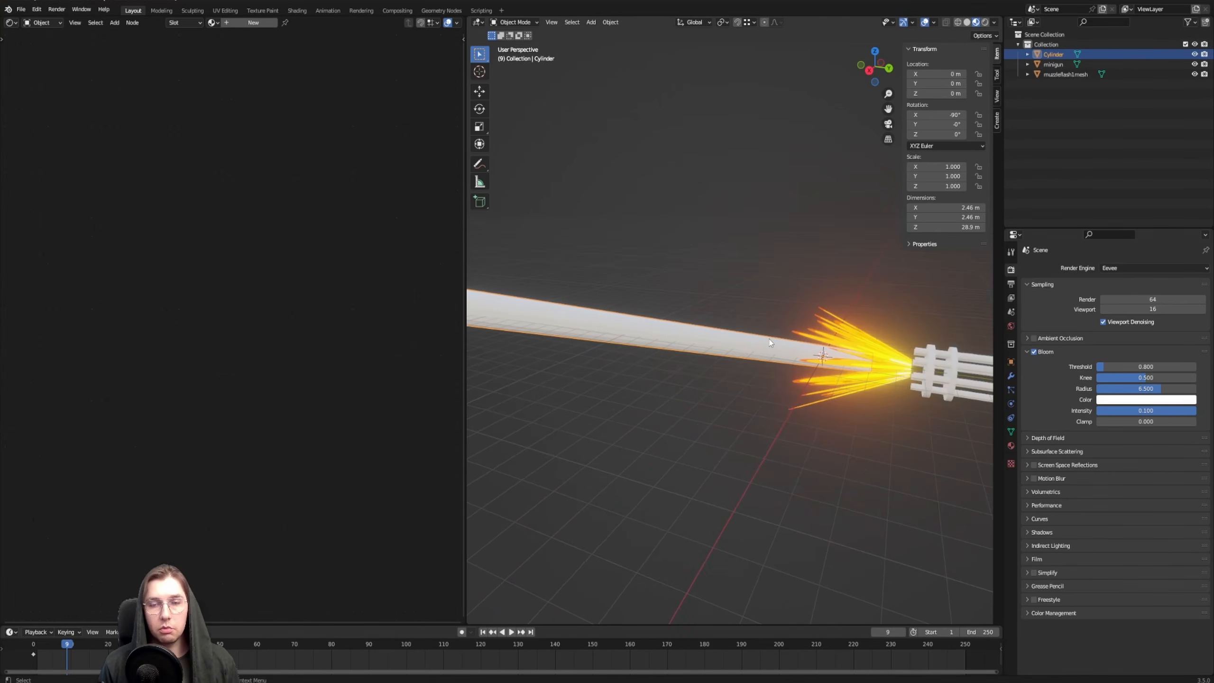
pyautogui.click(868, 335)
pyautogui.click(685, 339)
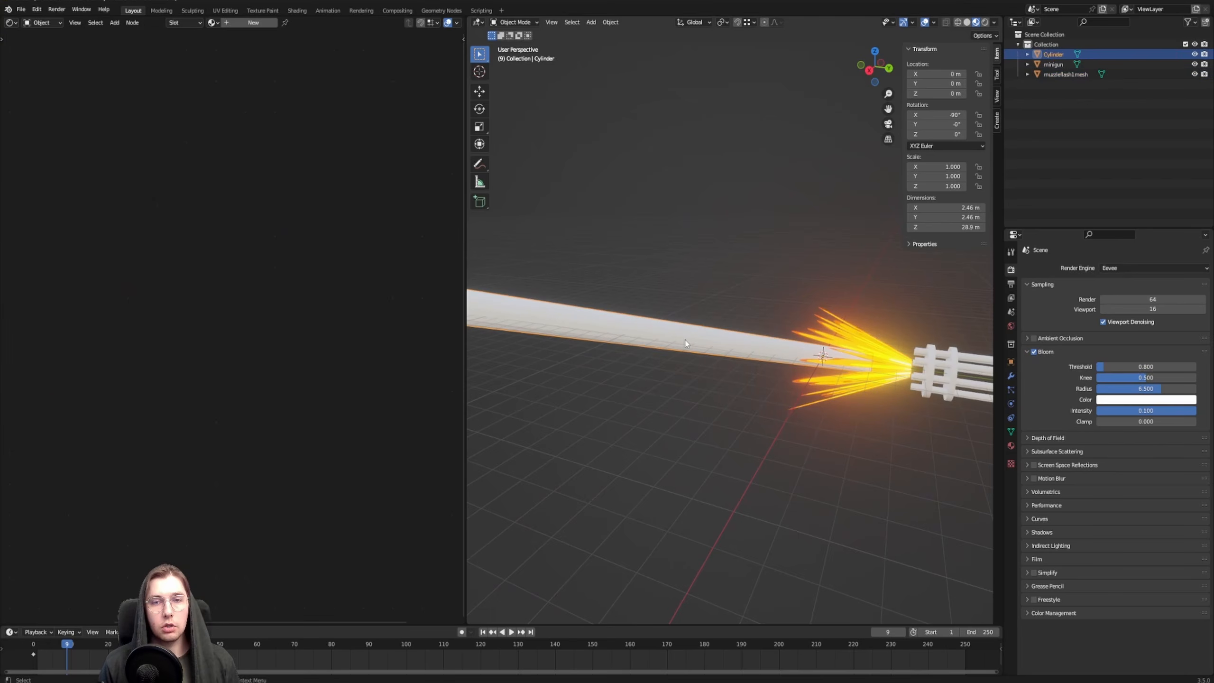
pyautogui.click(213, 23)
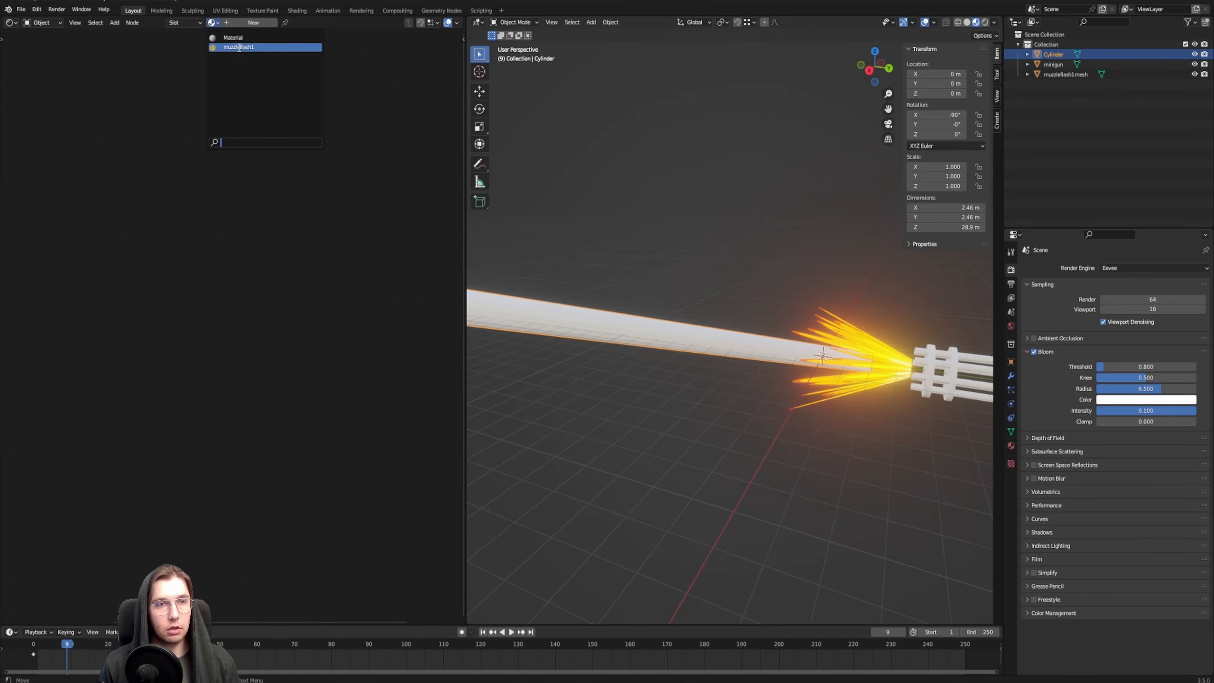
pyautogui.click(239, 48)
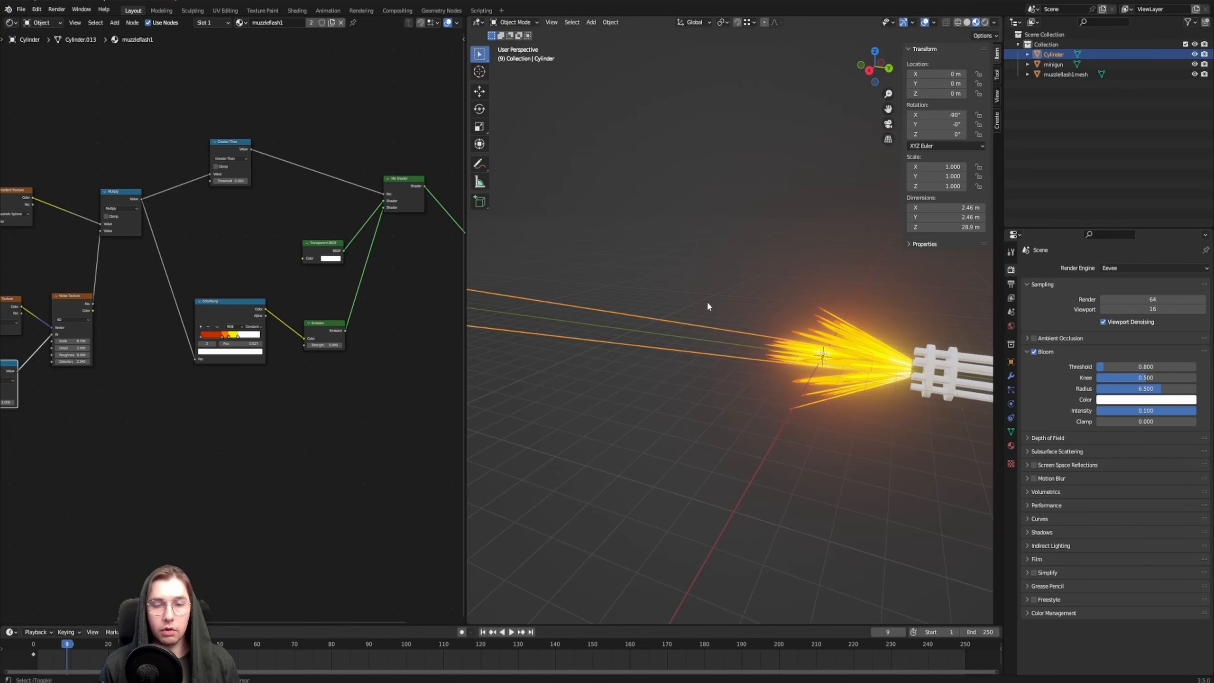
# Make the tube's material a separate copy and rename it bullettrails
pyautogui.moveTo(709, 304); pyautogui.dragTo(712, 308, button='middle')
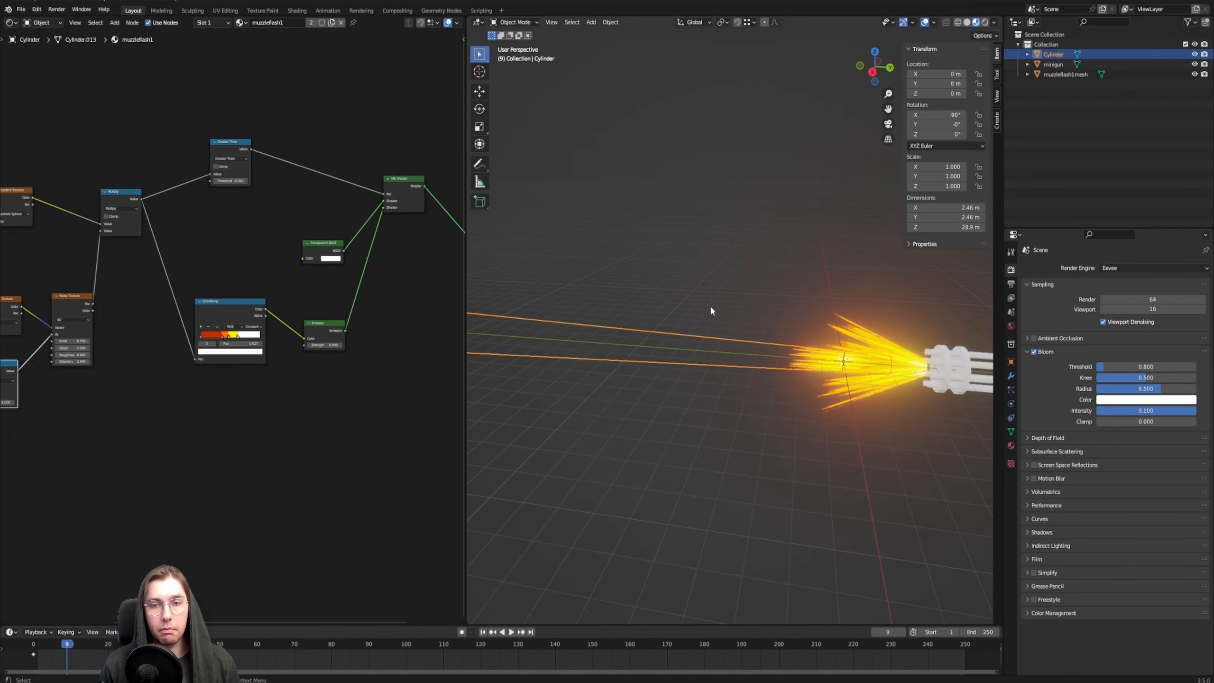
pyautogui.click(331, 23)
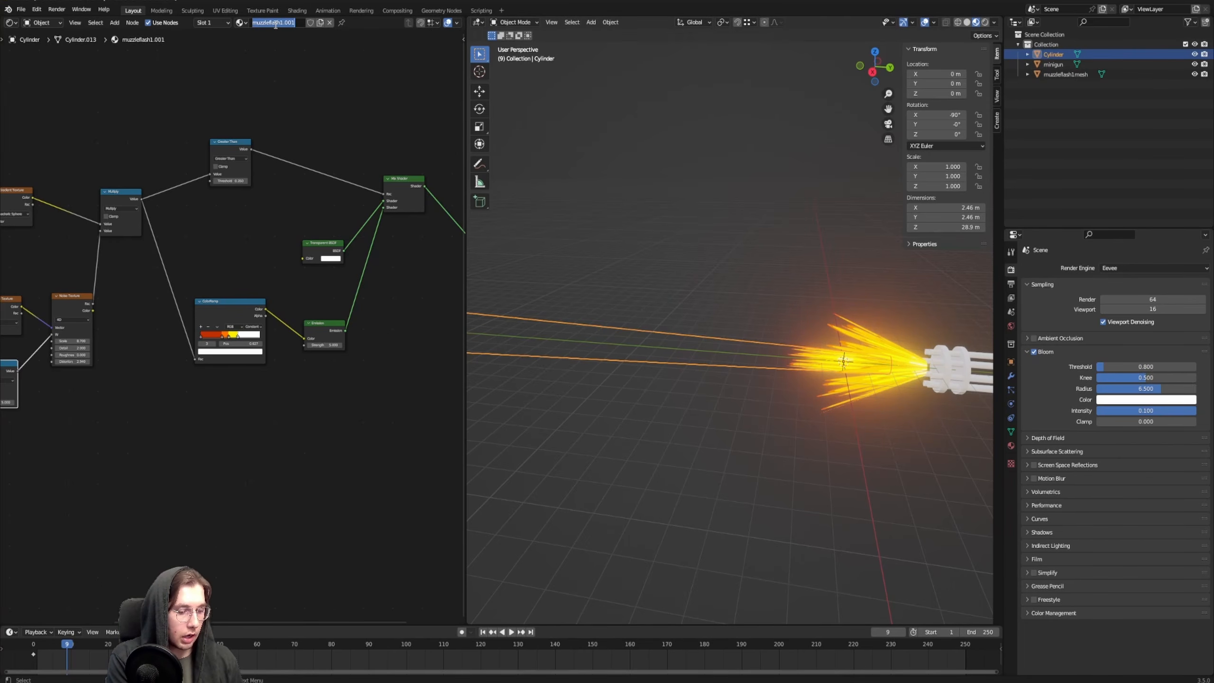
pyautogui.write('bullettrails')
pyautogui.press('Return')
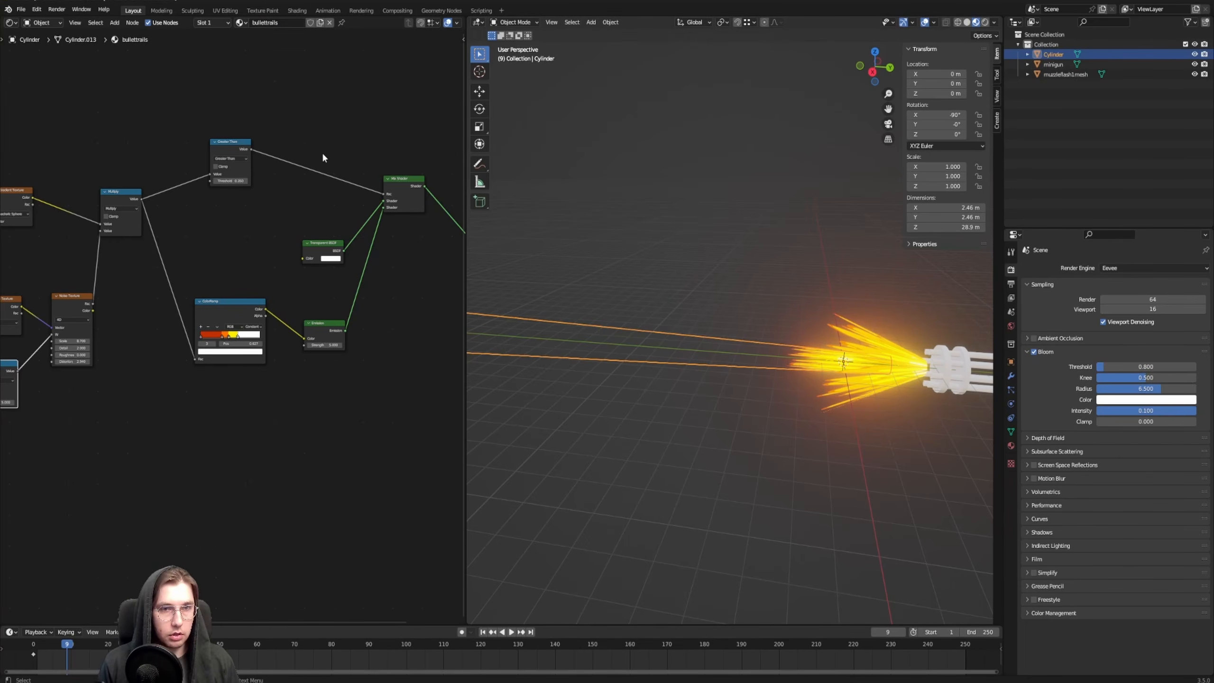
# Isolate the tube in the viewport by hiding the minigun and the muzzle flash mesh
pyautogui.scroll(6, 784, 322)
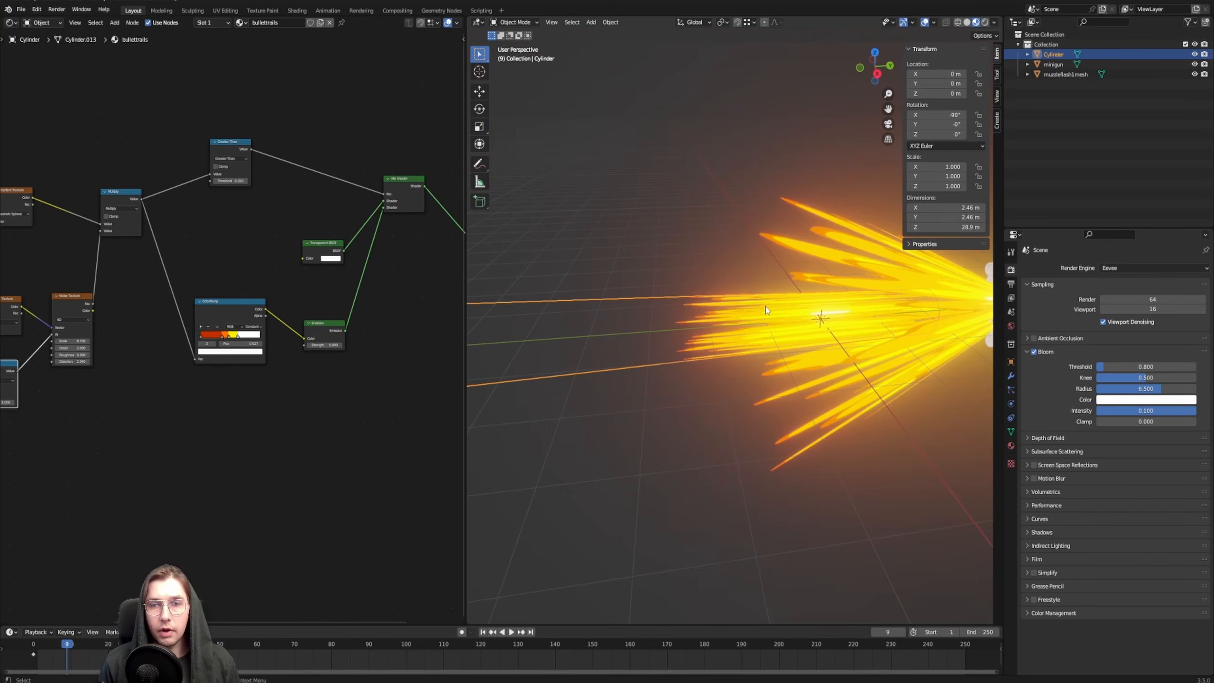
pyautogui.hotkey('shift', 'h')
pyautogui.scroll(-4, 765, 328)
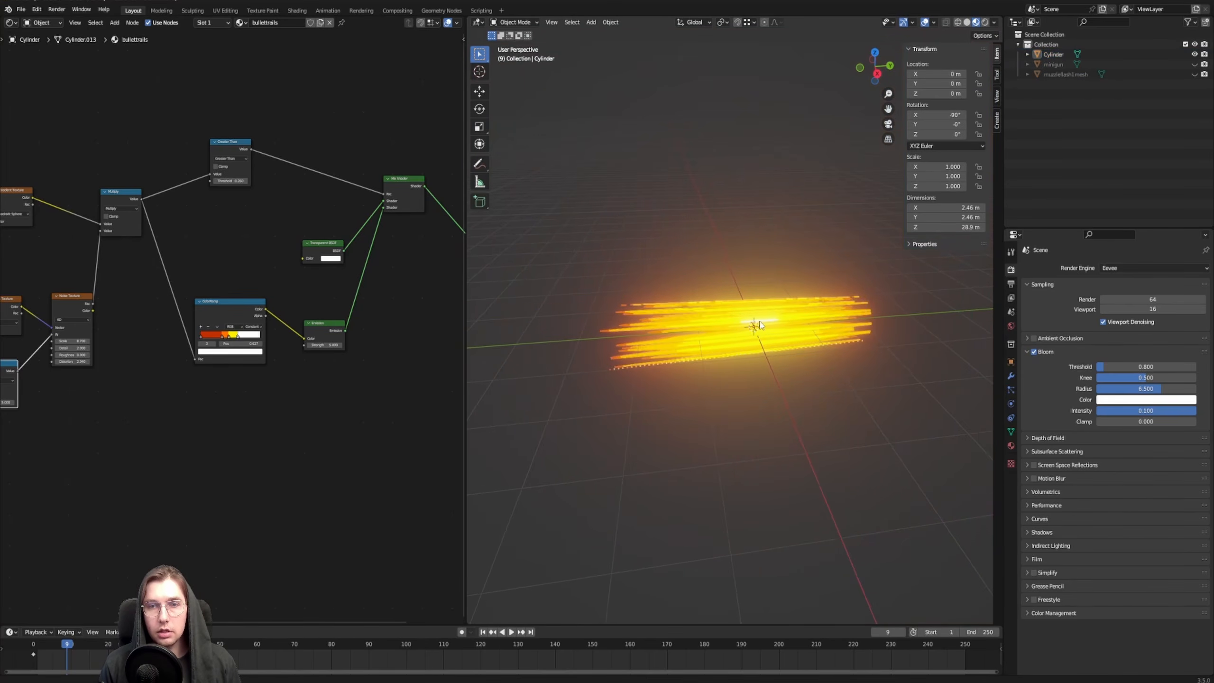
pyautogui.scroll(5, 717, 332)
pyautogui.scroll(-4, 606, 306)
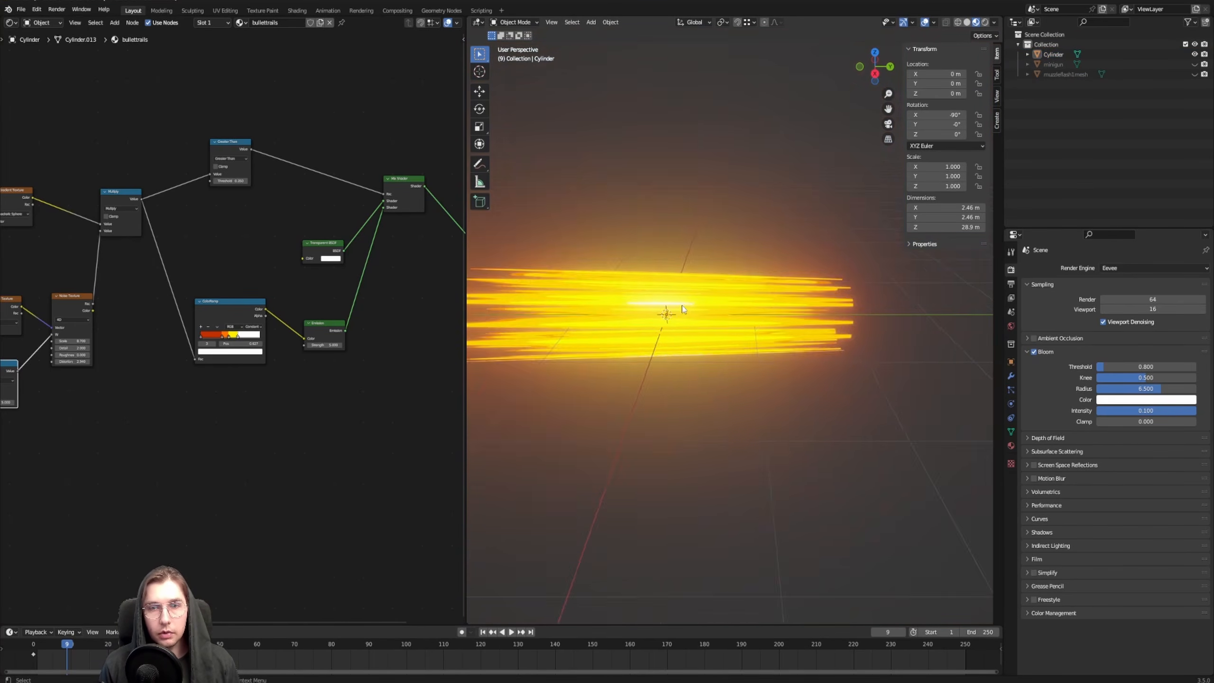
# Move only the tube's origin about 2.077 m along the Y axis, to the tube's muzzle end
pyautogui.keyDown('shift'); pyautogui.moveTo(857, 299); pyautogui.dragTo(715, 304, button='middle'); pyautogui.keyUp('shift')
pyautogui.keyDown('shift'); pyautogui.moveTo(620, 307); pyautogui.dragTo(734, 280, button='middle'); pyautogui.keyUp('shift')
pyautogui.click(734, 280)
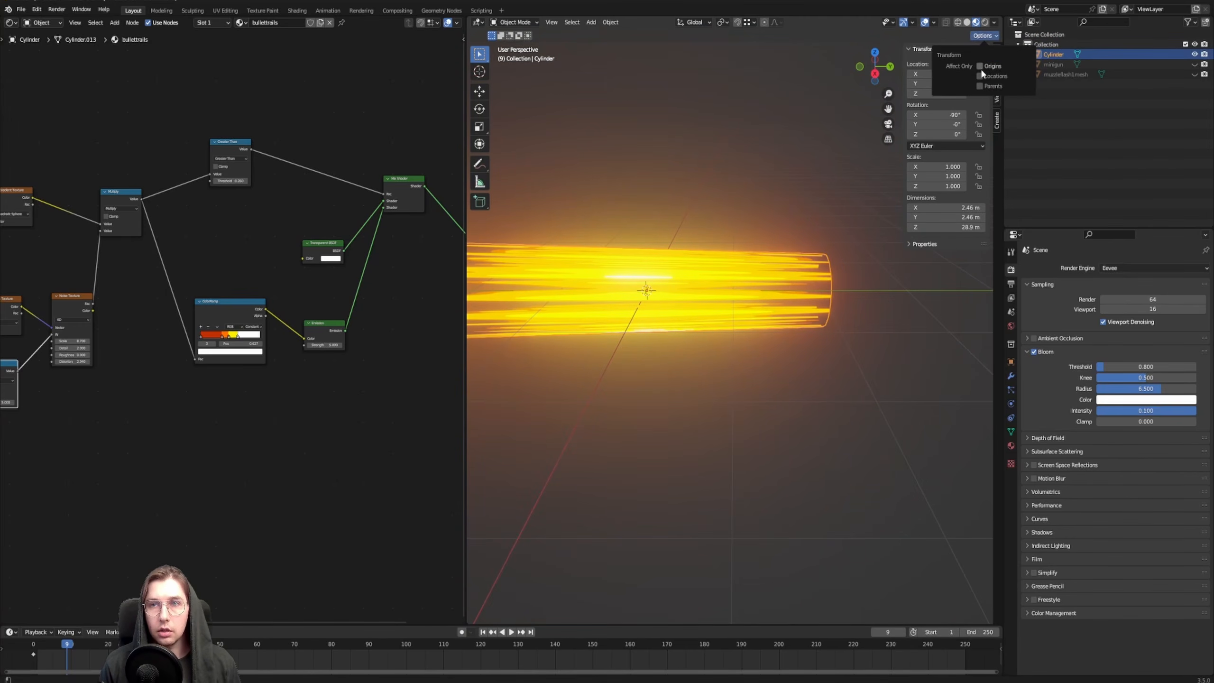
pyautogui.press('g')
pyautogui.press('y')
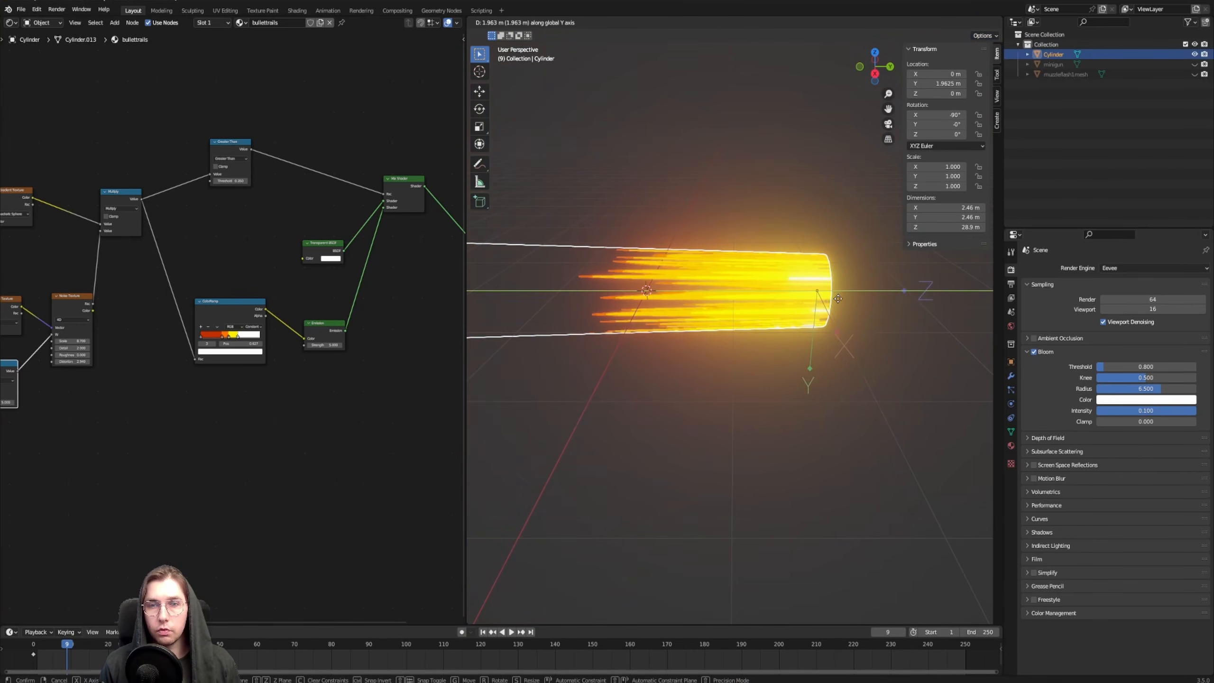
pyautogui.click(744, 287)
pyautogui.scroll(-4, 736, 281)
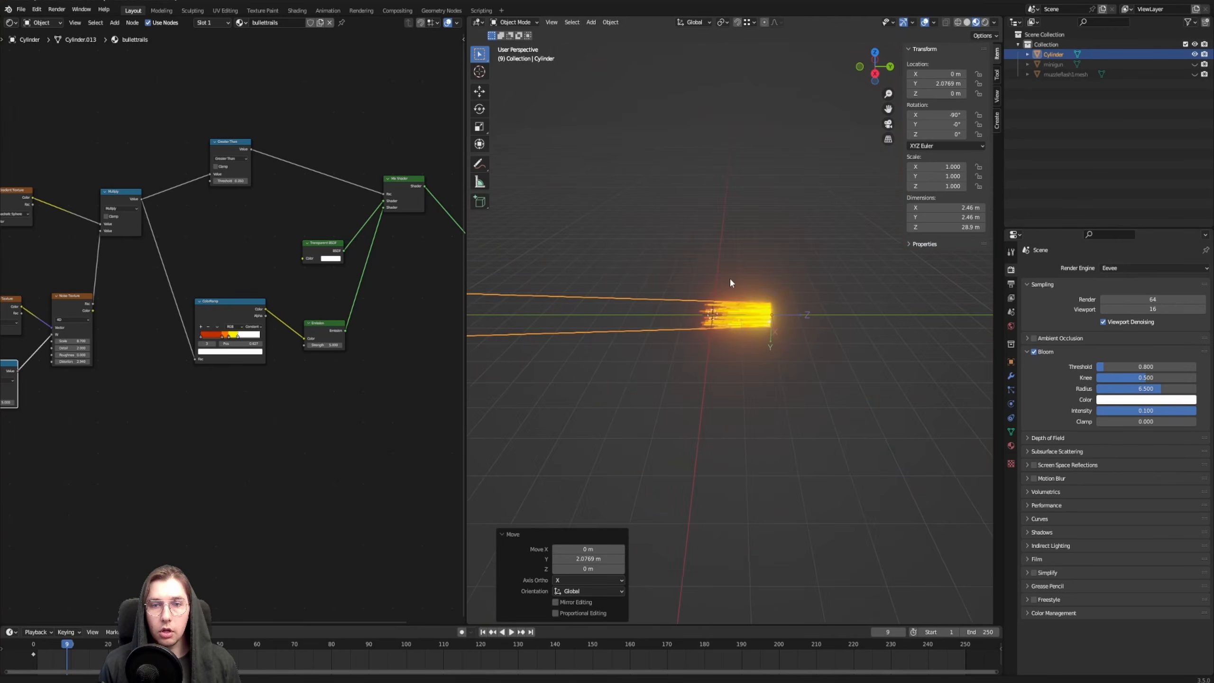
pyautogui.keyDown('shift'); pyautogui.moveTo(730, 277); pyautogui.dragTo(759, 275, button='middle'); pyautogui.keyUp('shift')
pyautogui.scroll(2, 759, 275)
pyautogui.keyDown('shift'); pyautogui.moveTo(854, 297); pyautogui.dragTo(832, 313, button='middle'); pyautogui.keyUp('shift')
pyautogui.hotkey('ctrl', '.')
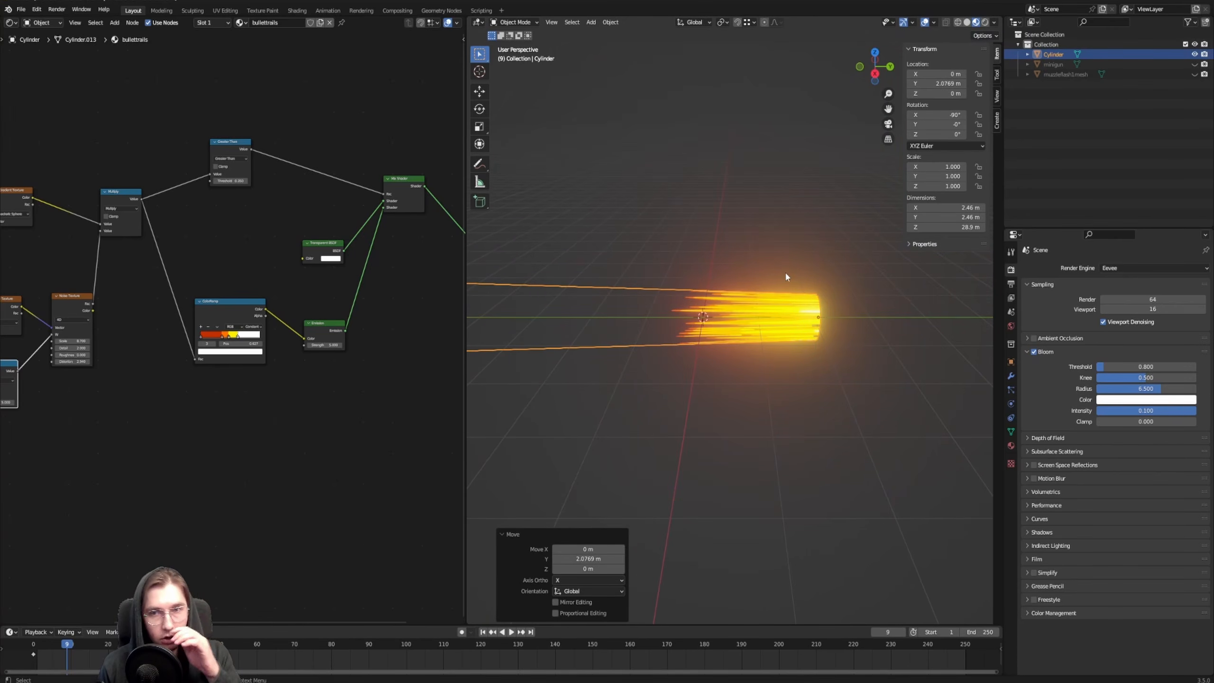
# Unhide the minigun and the muzzle flash mesh
pyautogui.hotkey('alt', 'h')
pyautogui.click(658, 230)
pyautogui.moveTo(659, 230); pyautogui.dragTo(809, 353, button='middle')
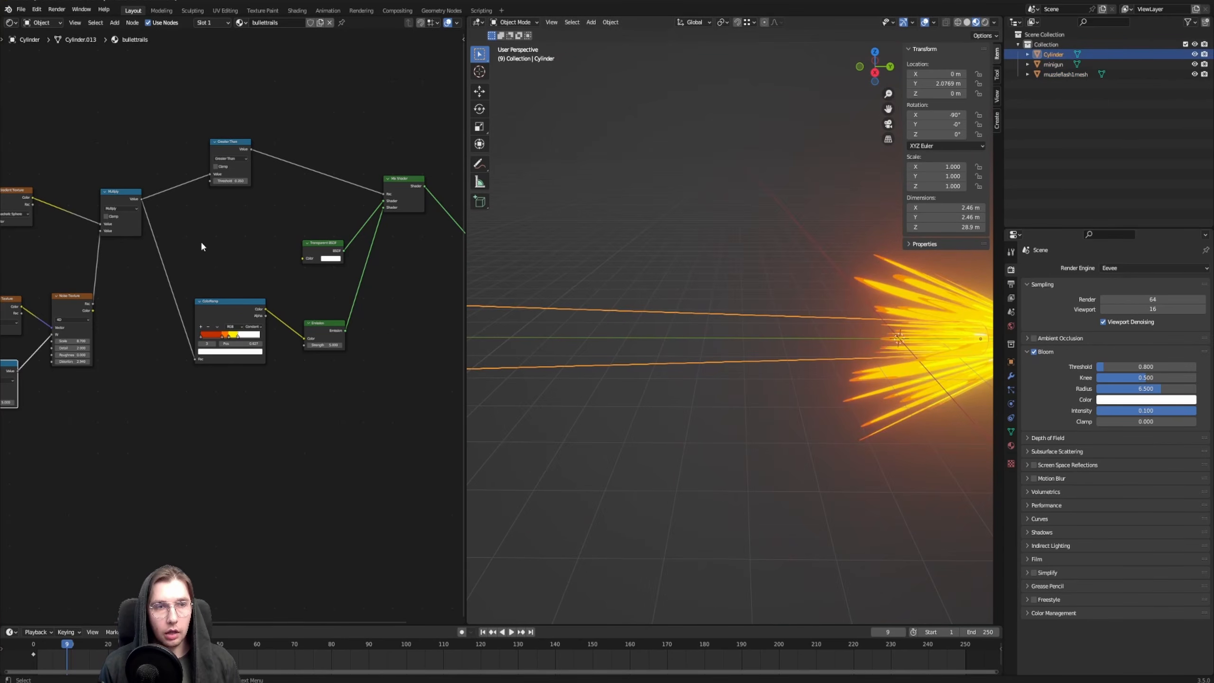
# Set the Value node that scales the Quadratic Sphere gradient to 93.410, stretching the streaks along the tube
pyautogui.moveTo(200, 243); pyautogui.dragTo(240, 300, button='middle')
pyautogui.scroll(2, 210, 259)
pyautogui.scroll(2, 281, 315)
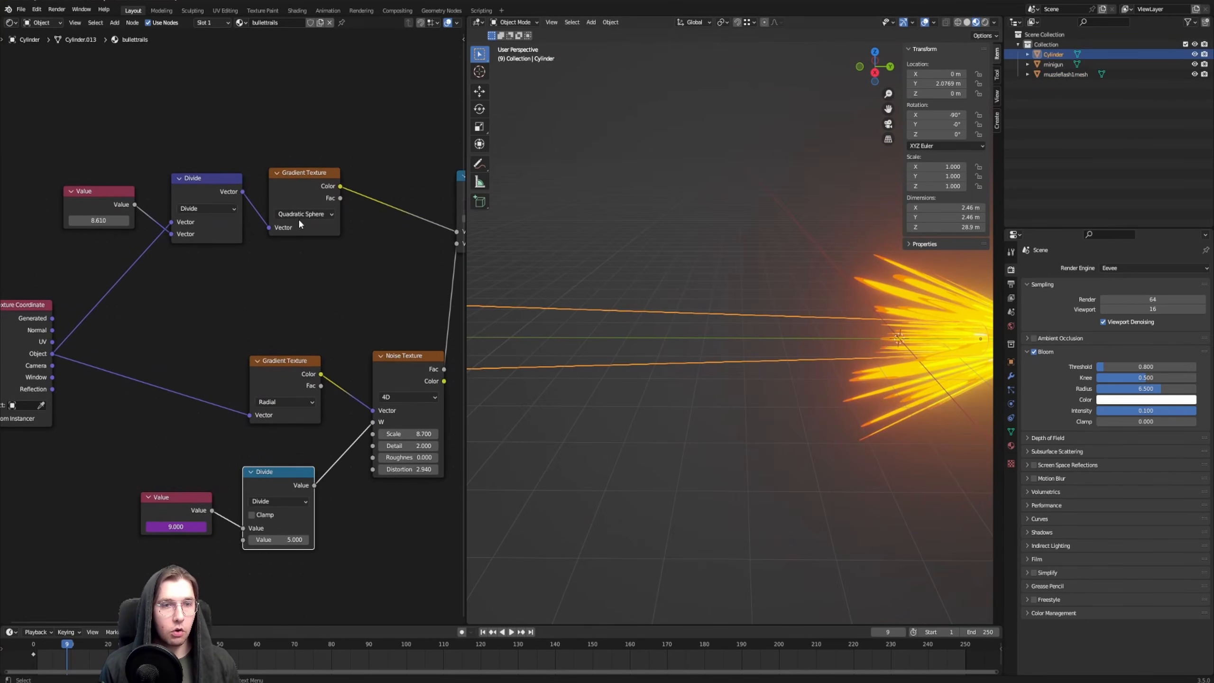
pyautogui.scroll(2, 880, 386)
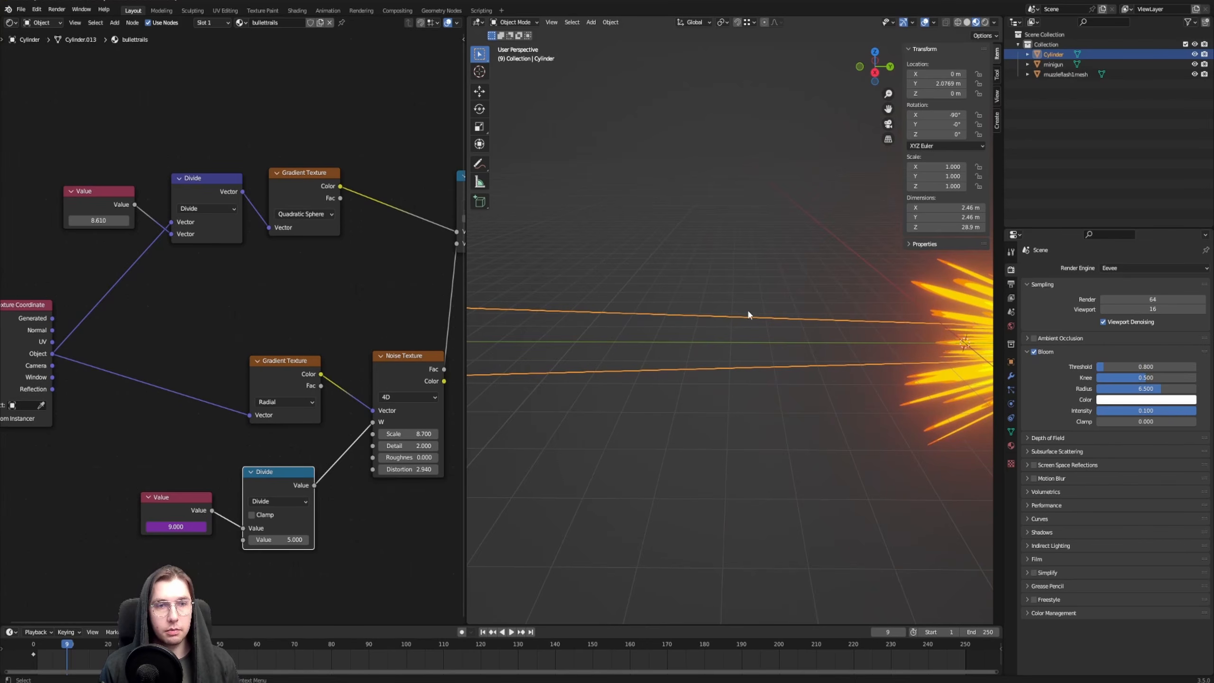
pyautogui.scroll(-2, 750, 309)
pyautogui.keyDown('shift'); pyautogui.moveTo(910, 308); pyautogui.dragTo(833, 327, button='middle'); pyautogui.keyUp('shift')
pyautogui.moveTo(94, 220)
pyautogui.mouseDown()
pyautogui.moveTo(125, 221)
pyautogui.moveTo(113, 221)
pyautogui.mouseUp()
pyautogui.scroll(-6, 617, 347)
pyautogui.keyDown('shift'); pyautogui.moveTo(535, 319); pyautogui.dragTo(619, 335, button='middle'); pyautogui.keyUp('shift')
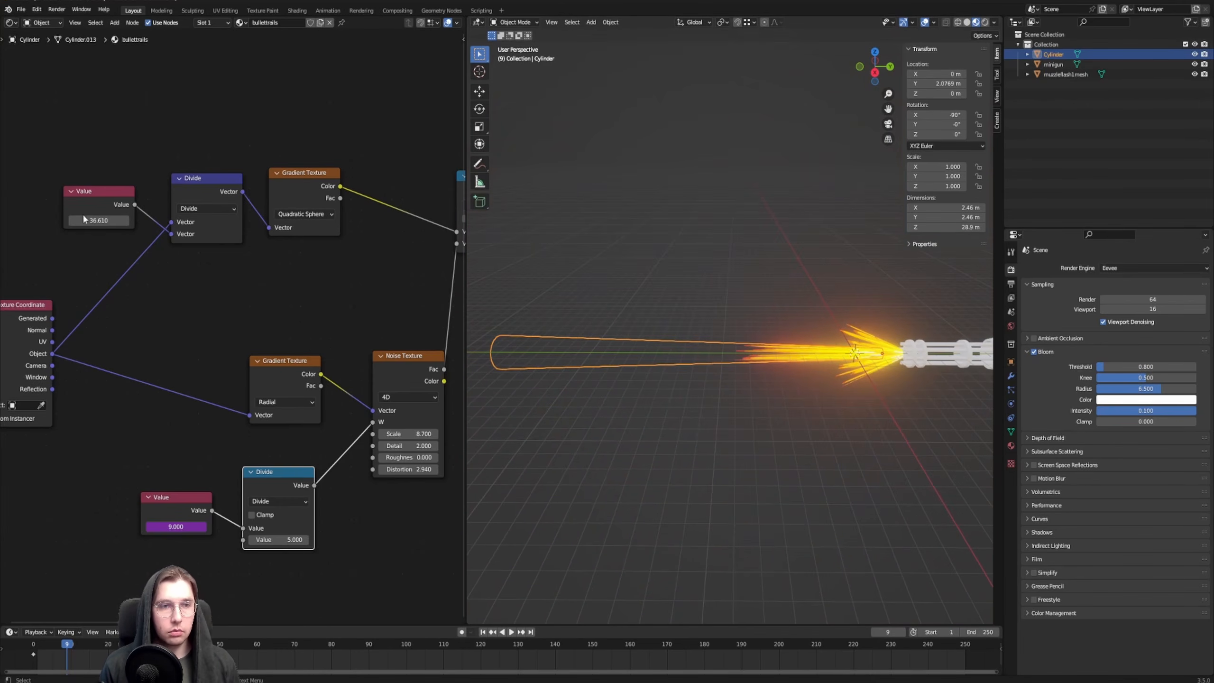
pyautogui.moveTo(85, 219); pyautogui.dragTo(290, 219)
pyautogui.moveTo(290, 219); pyautogui.dragTo(356, 219)
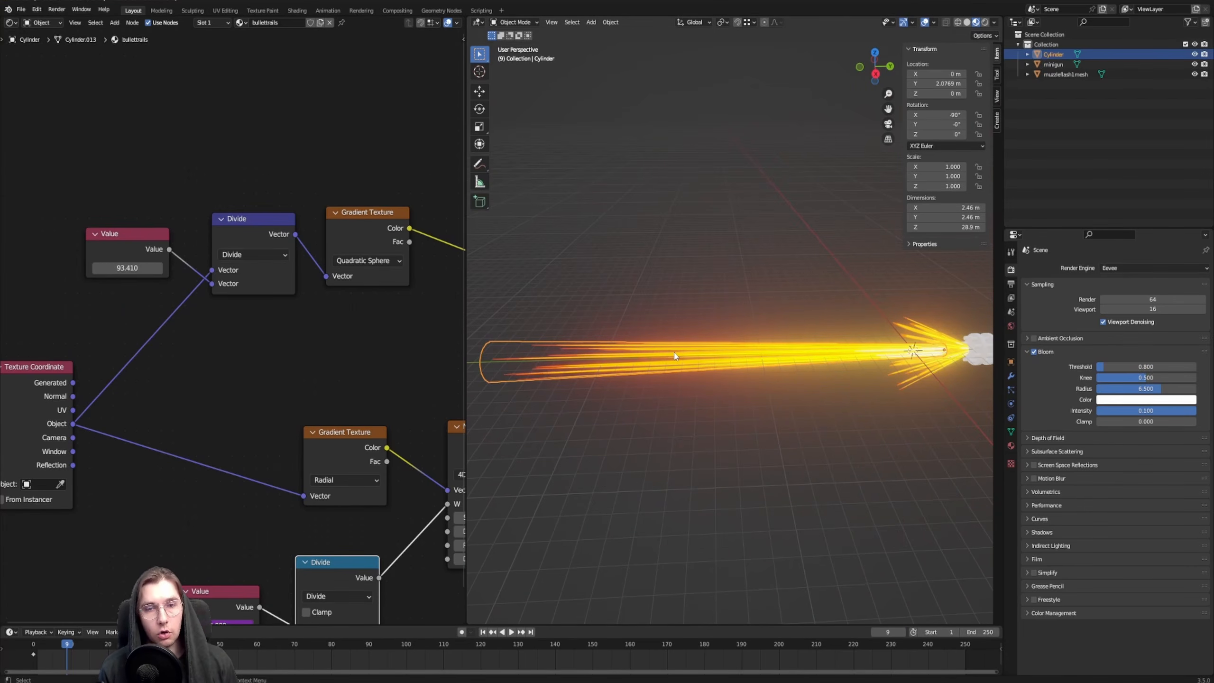
# Duplicate the vector Divide node, switch the copy to Length and feed it the Object texture coordinates
pyautogui.moveTo(284, 341); pyautogui.dragTo(262, 378, button='middle')
pyautogui.moveTo(255, 225); pyautogui.dragTo(250, 236, button='middle')
pyautogui.click(240, 291)
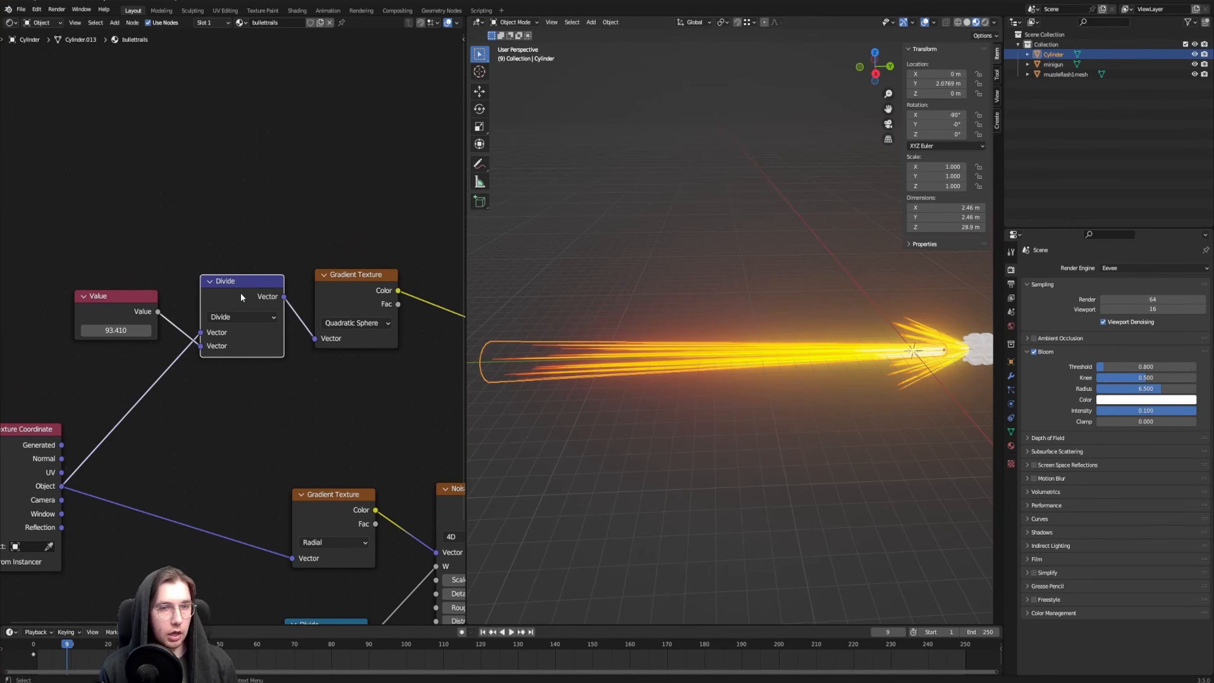
pyautogui.hotkey('shift', 'd')
pyautogui.click(231, 116)
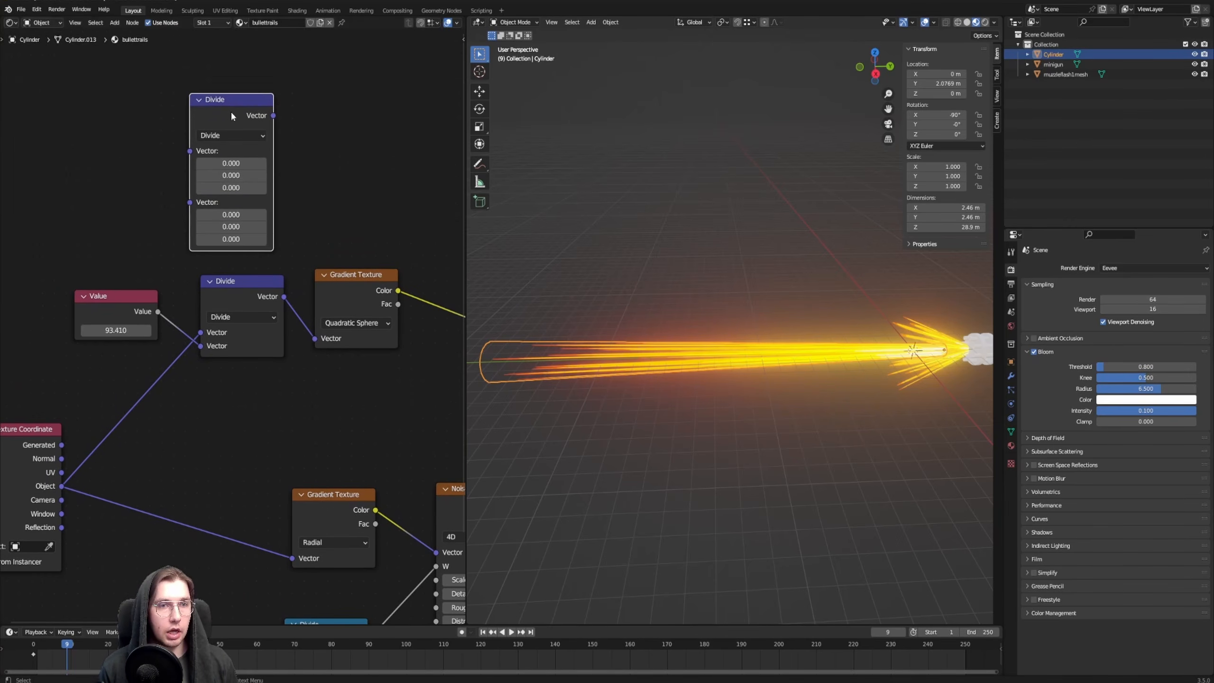
pyautogui.click(220, 135)
pyautogui.click(231, 328)
pyautogui.moveTo(78, 505); pyautogui.dragTo(147, 490, button='middle')
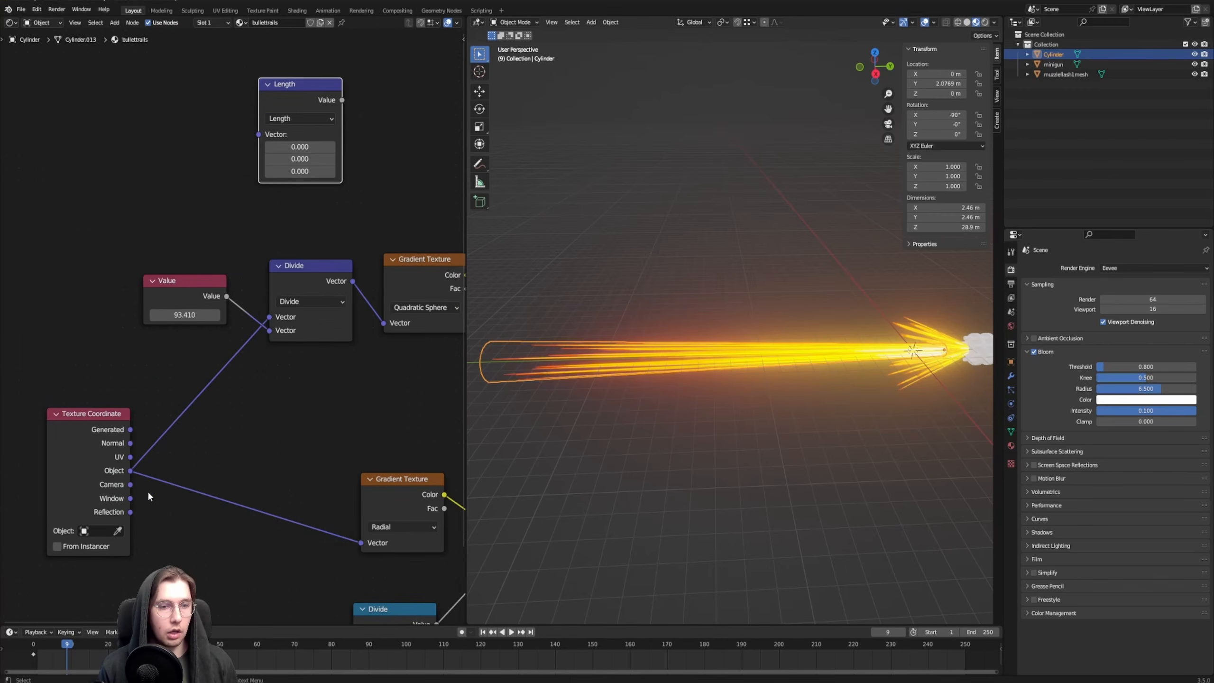
pyautogui.moveTo(129, 474); pyautogui.dragTo(258, 134)
pyautogui.moveTo(259, 134); pyautogui.dragTo(178, 137, button='middle')
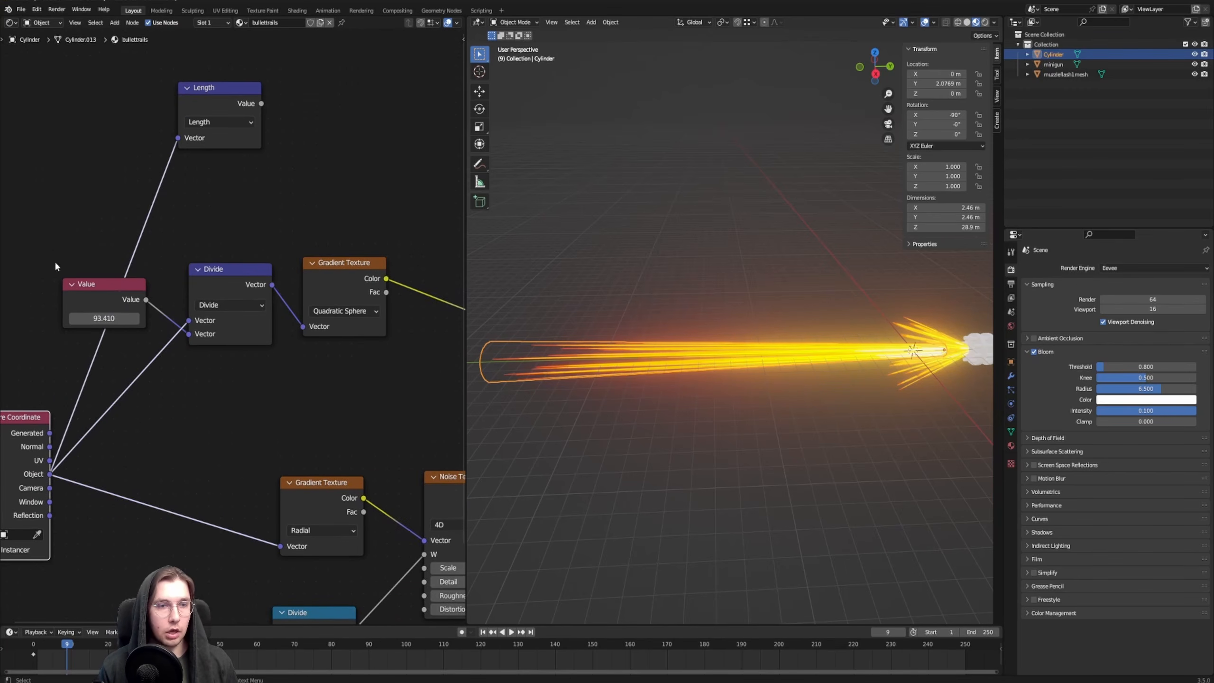
# Delete the upper Value, Divide and Quadratic Sphere Gradient Texture nodes, and preview the Length node's output on the tube
pyautogui.moveTo(57, 261); pyautogui.dragTo(362, 311)
pyautogui.press('x')
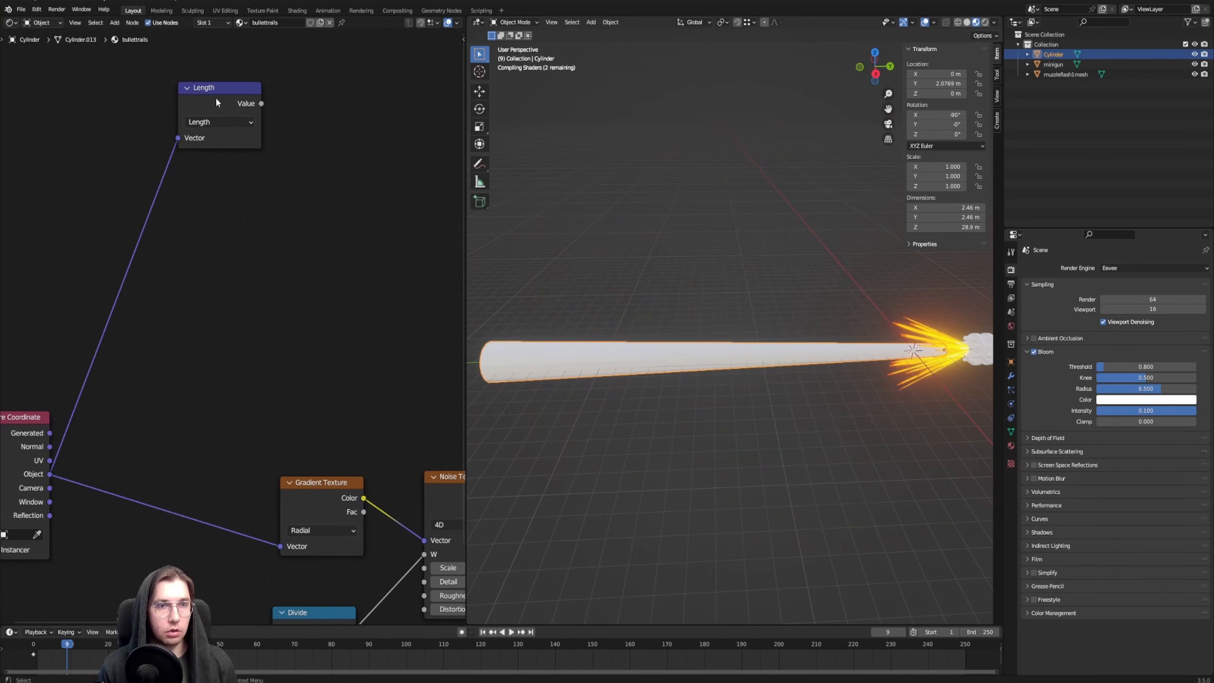
pyautogui.moveTo(216, 99); pyautogui.dragTo(226, 223)
pyautogui.keyDown('ctrl'); pyautogui.keyDown('shift'); pyautogui.click(226, 223); pyautogui.keyUp('shift'); pyautogui.keyUp('ctrl')
# Examine the previewed length values along the tube from the muzzle end to the far end
pyautogui.keyDown('shift'); pyautogui.moveTo(765, 339); pyautogui.dragTo(706, 343, button='middle'); pyautogui.keyUp('shift')
pyautogui.scroll(-2, 693, 341)
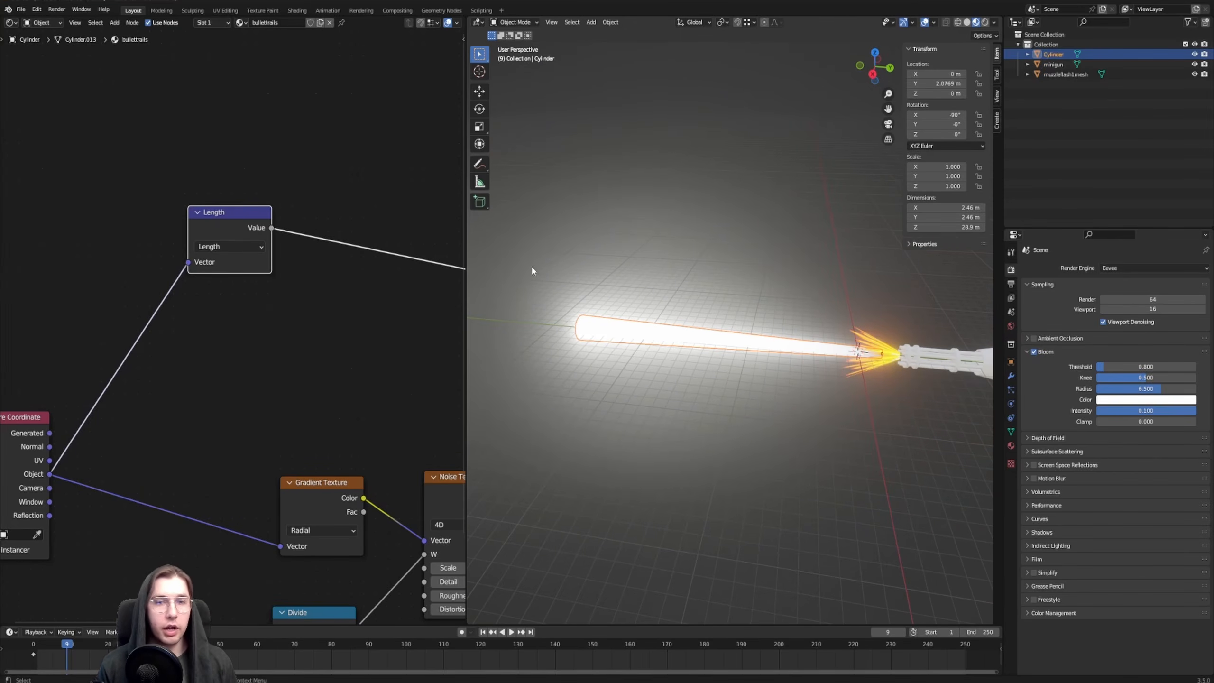
pyautogui.scroll(4, 683, 308)
pyautogui.keyDown('shift'); pyautogui.moveTo(814, 318); pyautogui.dragTo(729, 311, button='middle'); pyautogui.keyUp('shift')
pyautogui.scroll(6, 765, 335)
pyautogui.keyDown('shift'); pyautogui.moveTo(842, 374); pyautogui.dragTo(785, 335, button='middle'); pyautogui.keyUp('shift')
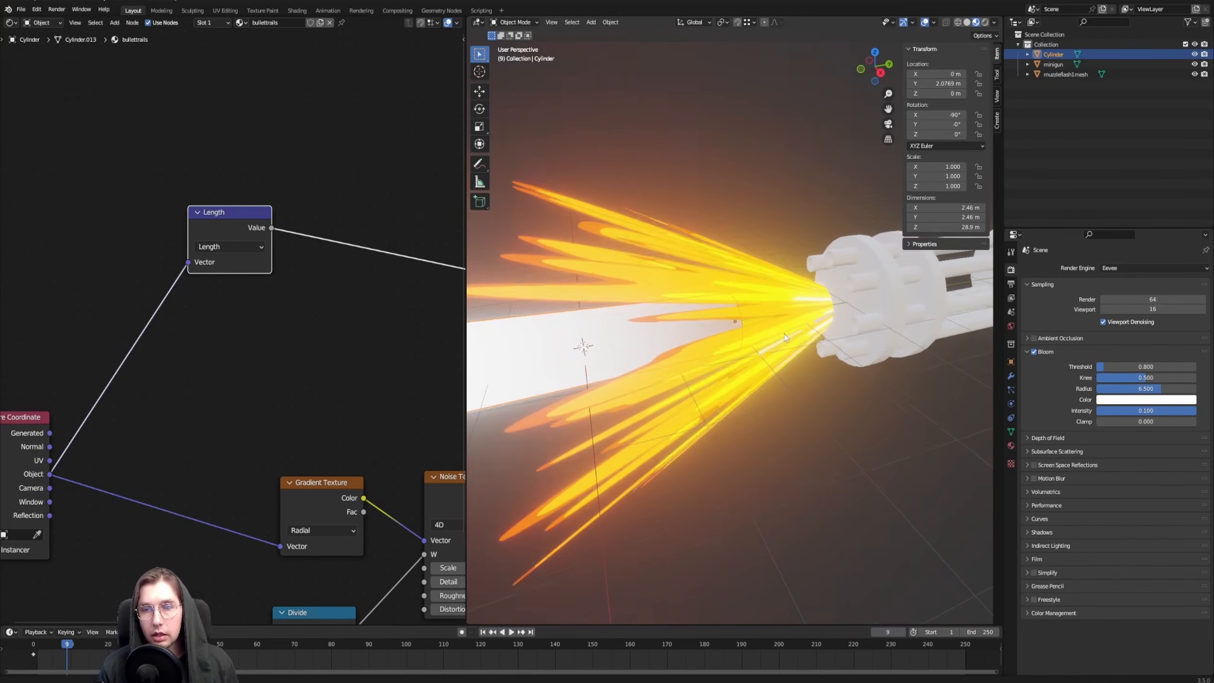
pyautogui.scroll(-5, 705, 296)
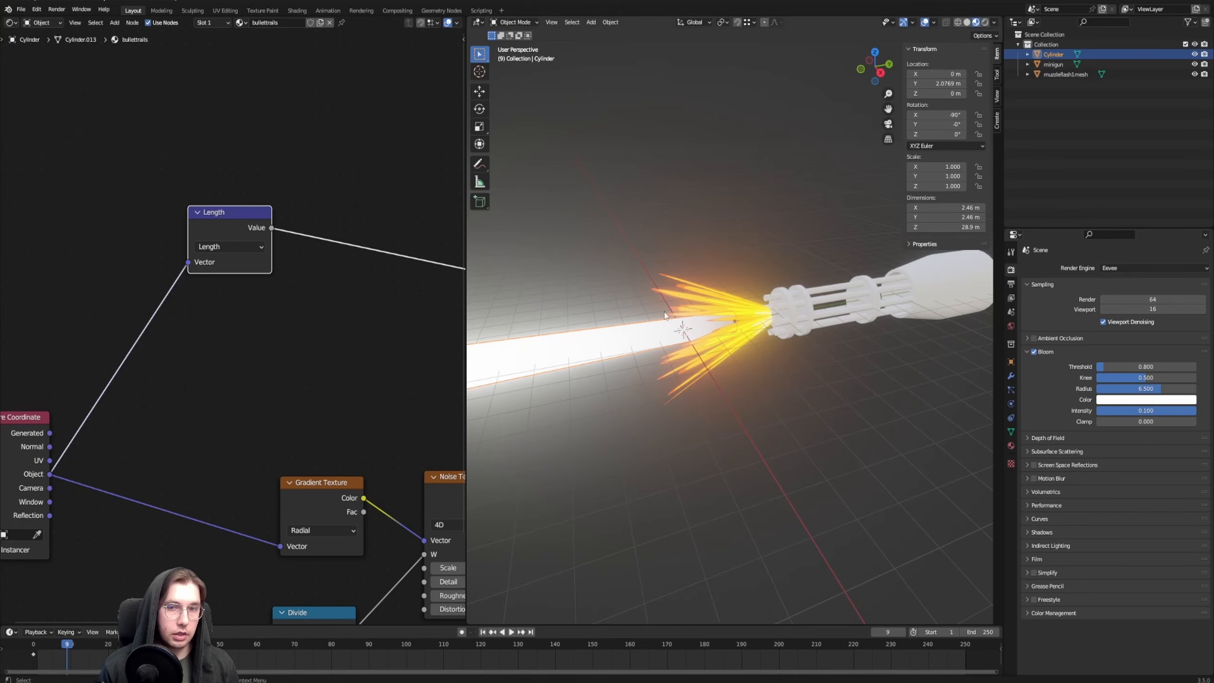
pyautogui.moveTo(664, 316); pyautogui.dragTo(856, 295, button='middle')
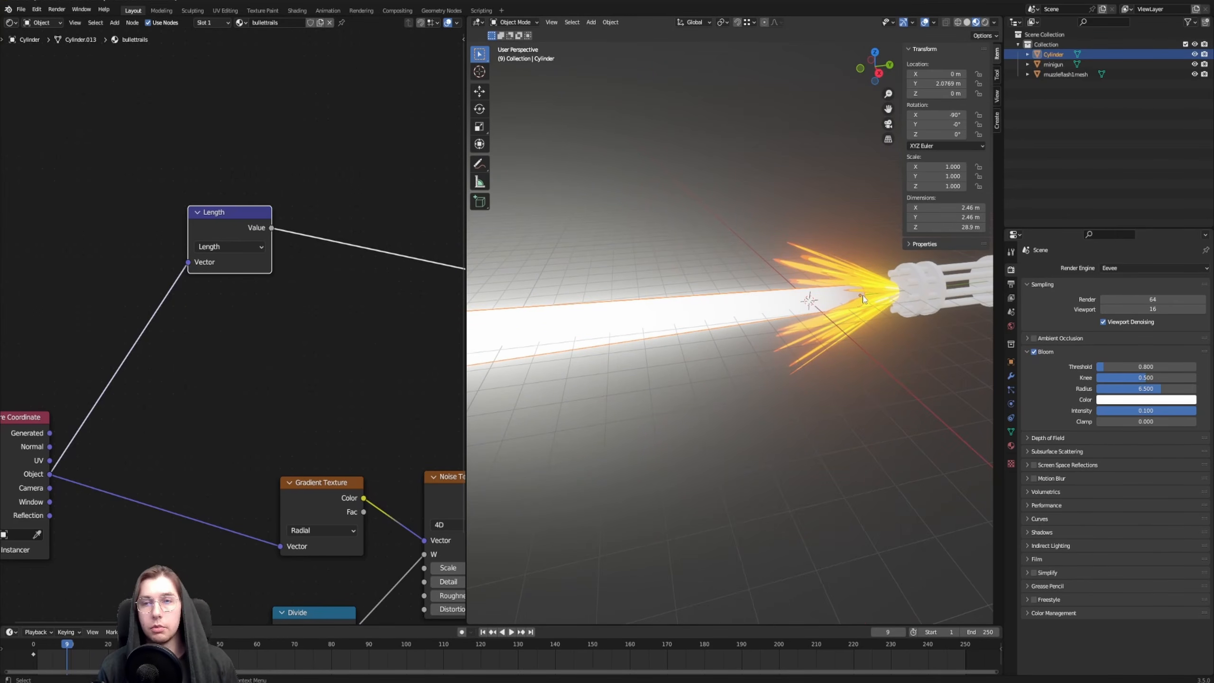
pyautogui.moveTo(863, 298); pyautogui.dragTo(519, 322, button='middle')
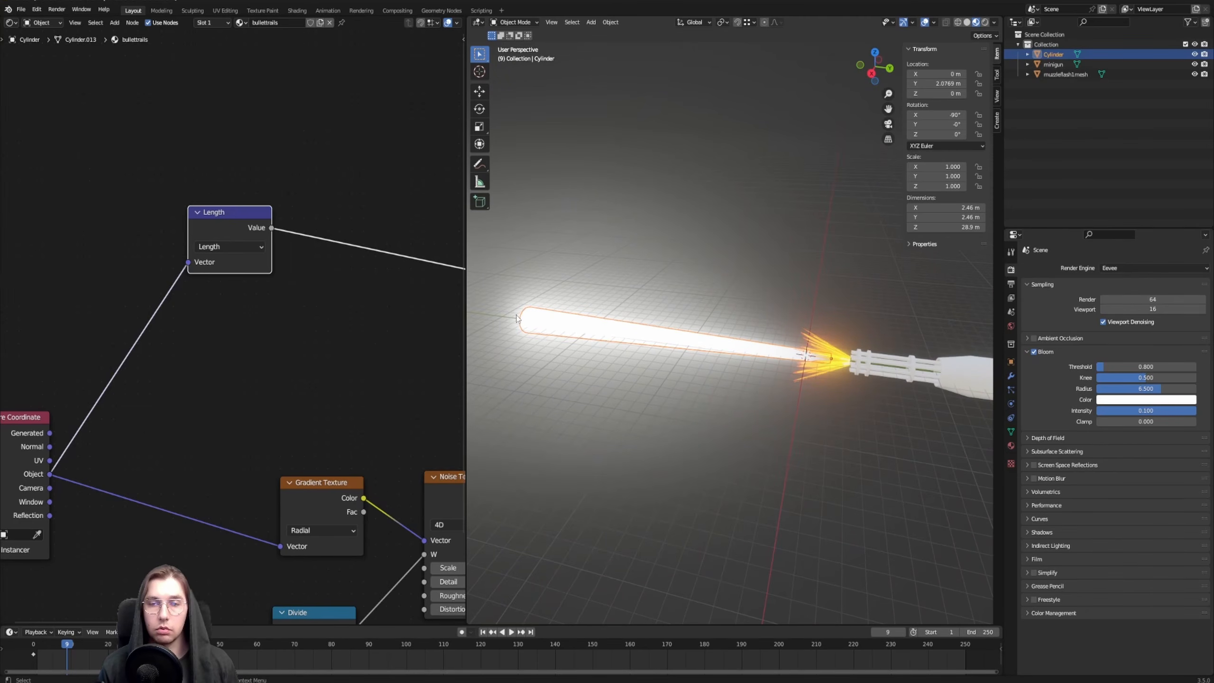
pyautogui.click(336, 173)
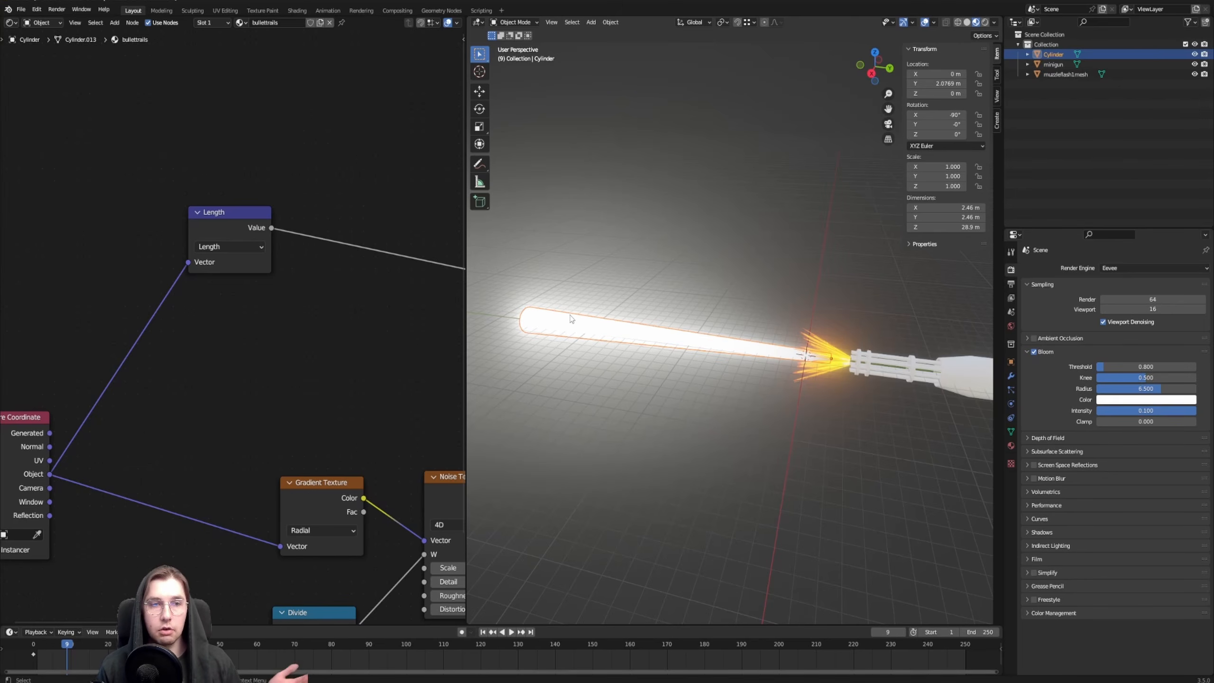
# Insert a Map Range node on the Length node's output link and position it beside the Length node
pyautogui.moveTo(322, 181); pyautogui.dragTo(279, 195, button='middle')
pyautogui.press('F3')
pyautogui.write('map')
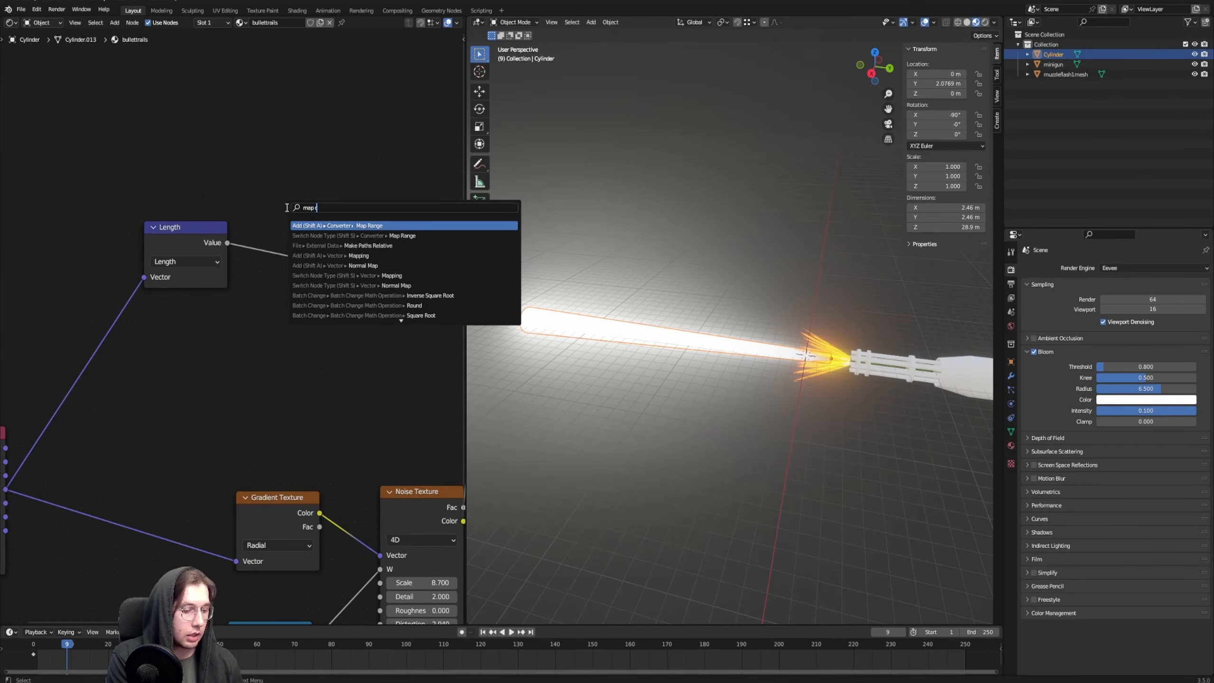
pyautogui.press('Return')
pyautogui.click(275, 164)
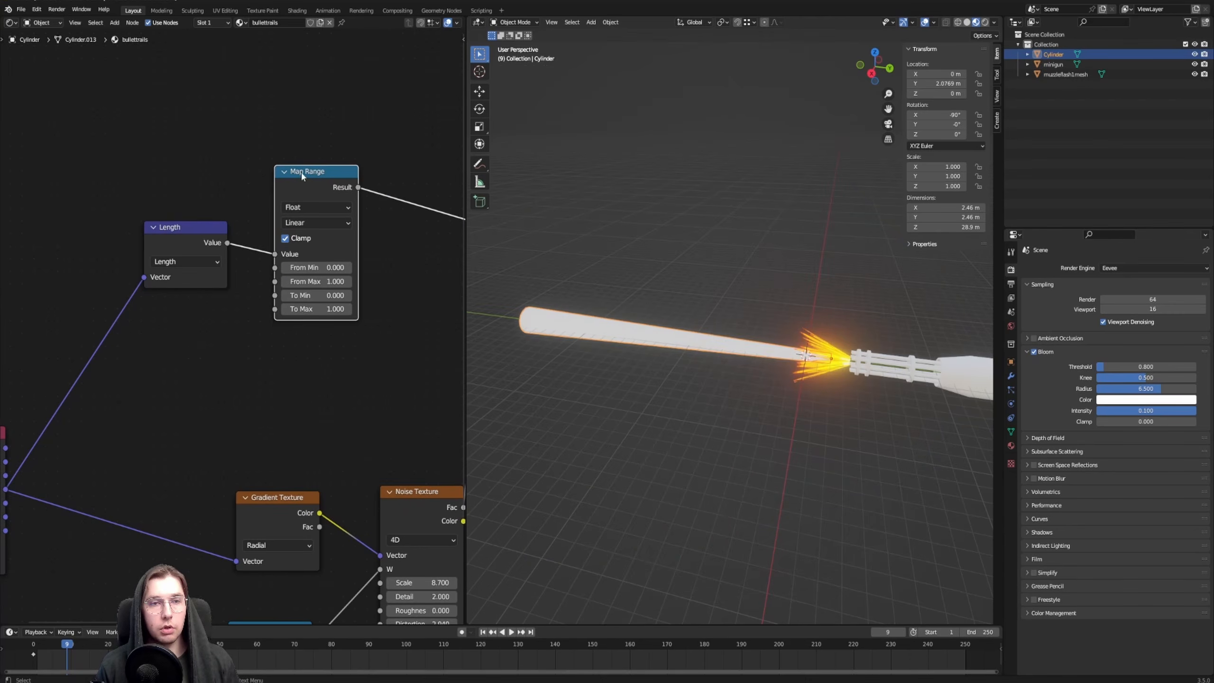
pyautogui.moveTo(307, 171); pyautogui.dragTo(282, 165)
pyautogui.moveTo(391, 122); pyautogui.dragTo(306, 139, button='middle')
pyautogui.keyDown('shift'); pyautogui.moveTo(521, 284); pyautogui.dragTo(733, 282, button='middle'); pyautogui.keyUp('shift')
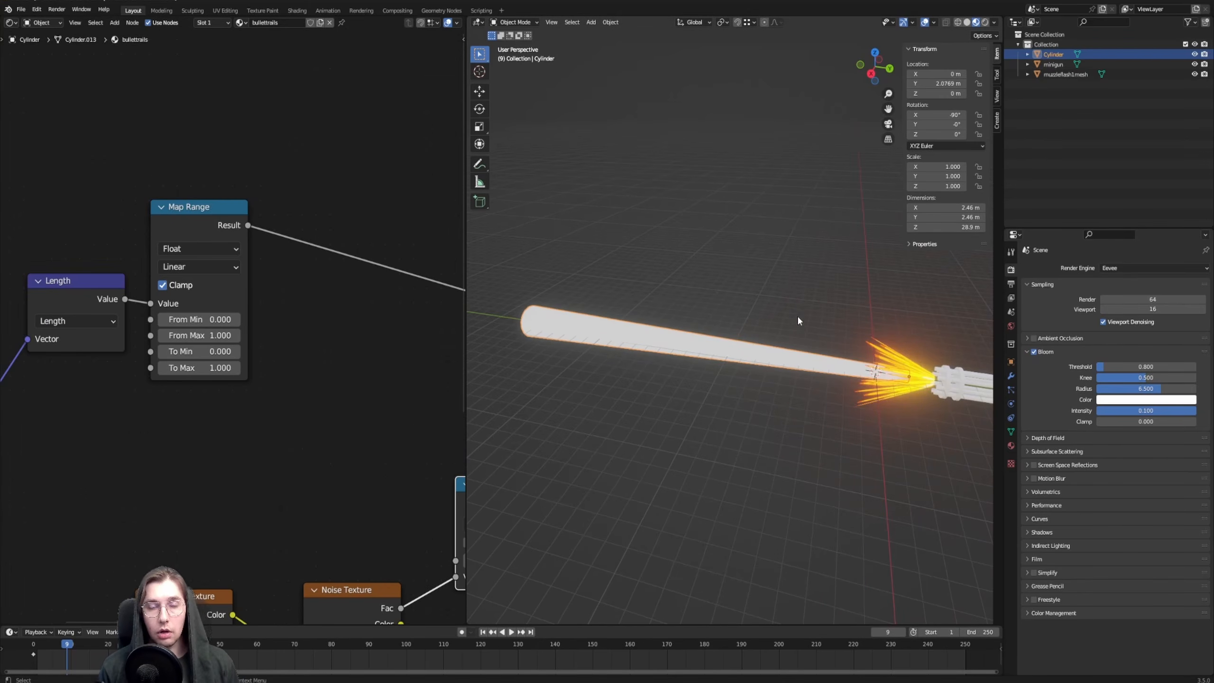
pyautogui.keyDown('shift'); pyautogui.moveTo(797, 315); pyautogui.dragTo(795, 333, button='middle'); pyautogui.keyUp('shift')
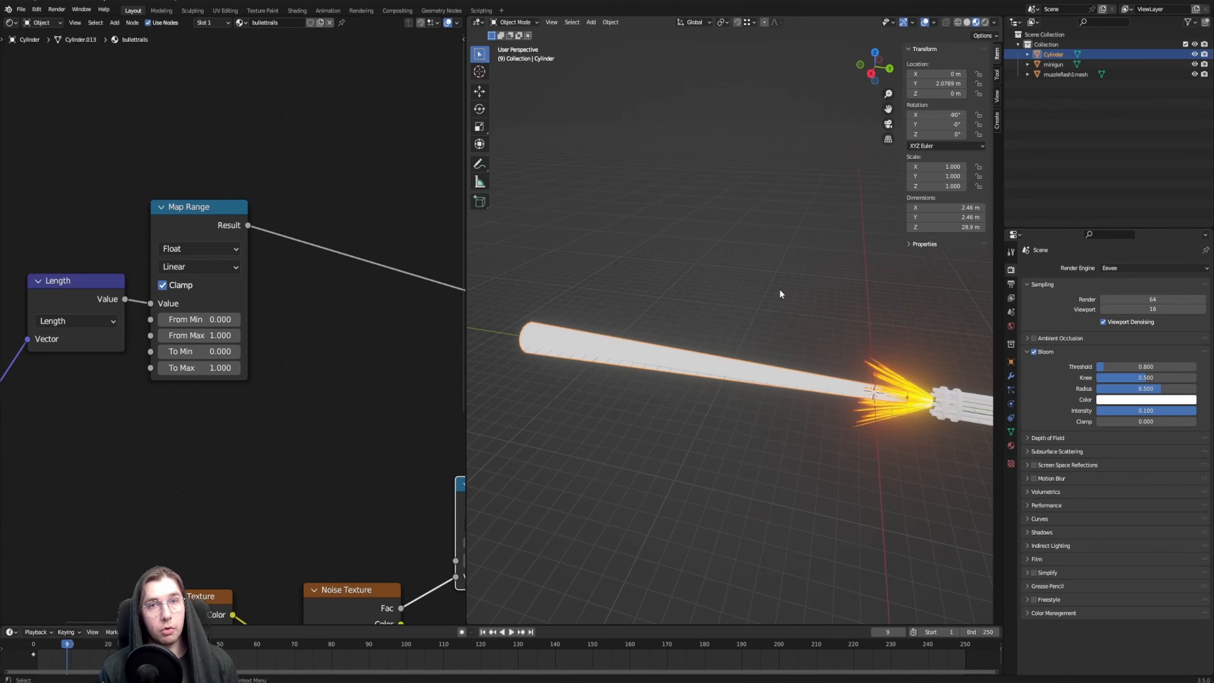
pyautogui.keyDown('shift'); pyautogui.moveTo(804, 292); pyautogui.dragTo(806, 290, button='middle'); pyautogui.keyUp('shift')
pyautogui.moveTo(263, 207); pyautogui.dragTo(259, 207, button='middle')
pyautogui.moveTo(189, 224); pyautogui.dragTo(182, 220)
pyautogui.keyDown('shift'); pyautogui.moveTo(727, 384); pyautogui.dragTo(728, 382, button='middle'); pyautogui.keyUp('shift')
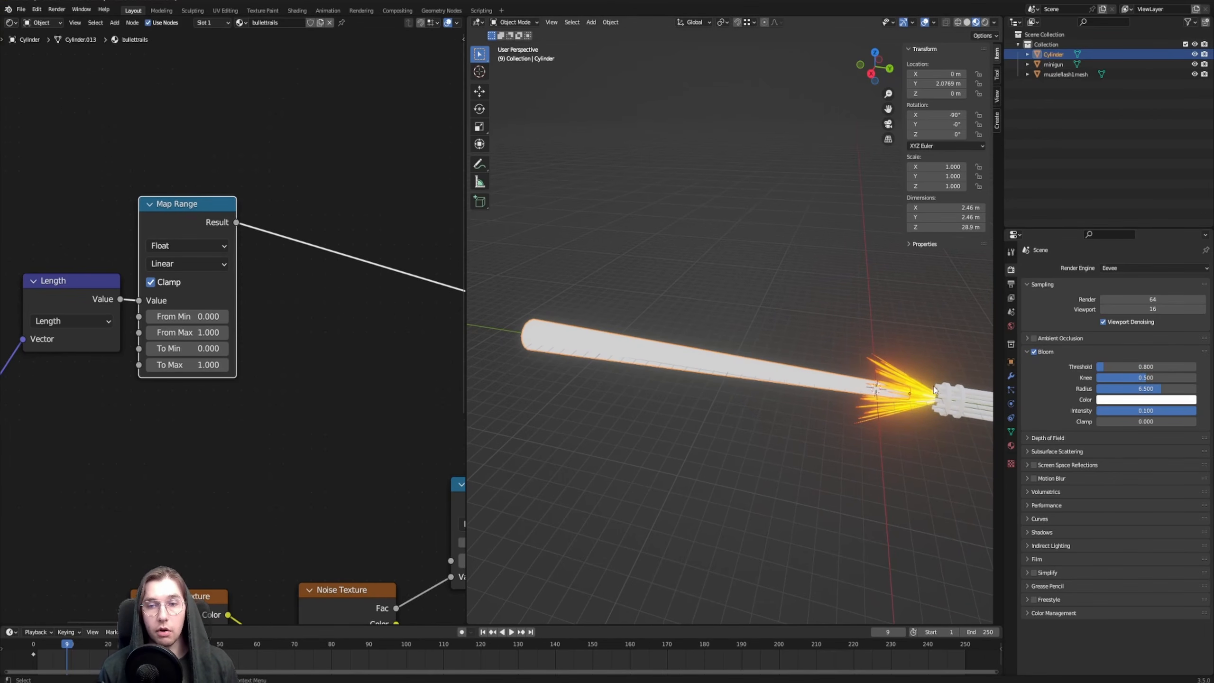
pyautogui.moveTo(188, 333); pyautogui.dragTo(271, 333)
pyautogui.moveTo(188, 333); pyautogui.dragTo(267, 333)
pyautogui.moveTo(188, 333)
pyautogui.mouseDown()
pyautogui.moveTo(201, 333)
pyautogui.moveTo(184, 334)
pyautogui.mouseUp()
pyautogui.doubleClick(185, 333)
pyautogui.write('1')
pyautogui.press('Return')
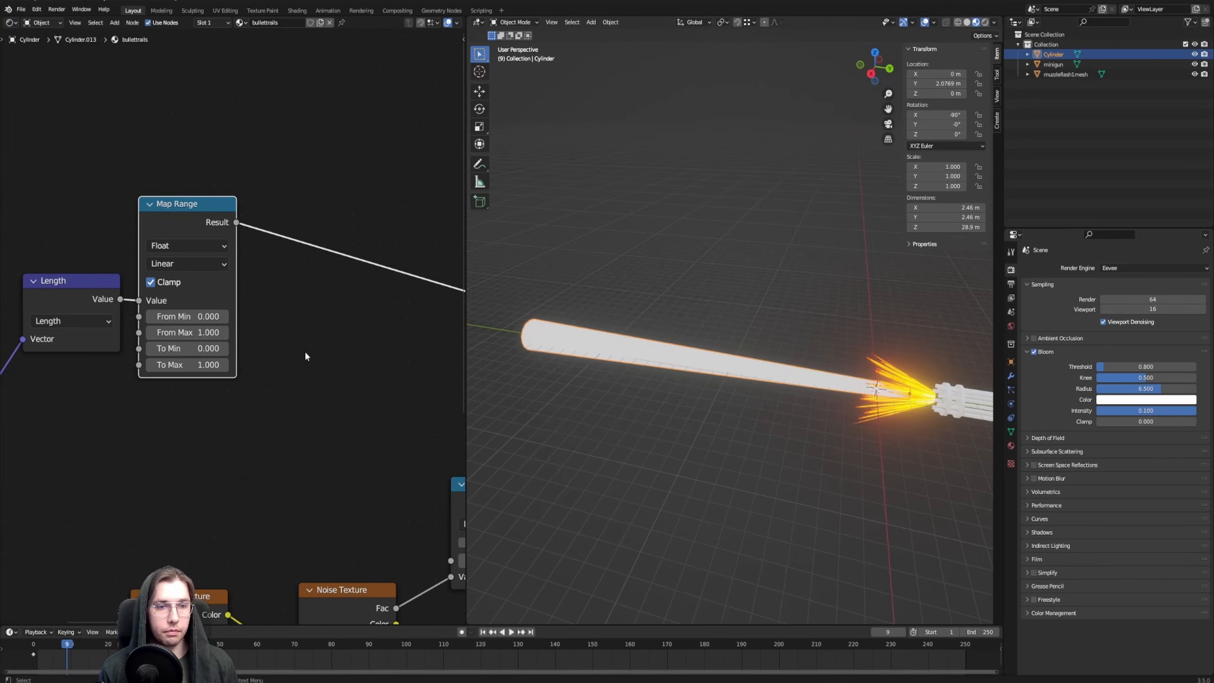
# Insert a ColorRamp node on the Map Range node's Result link and position it beside the Map Range node
pyautogui.moveTo(342, 191); pyautogui.dragTo(342, 198, button='middle')
pyautogui.click(342, 197)
pyautogui.hotkey('shift', 'a')
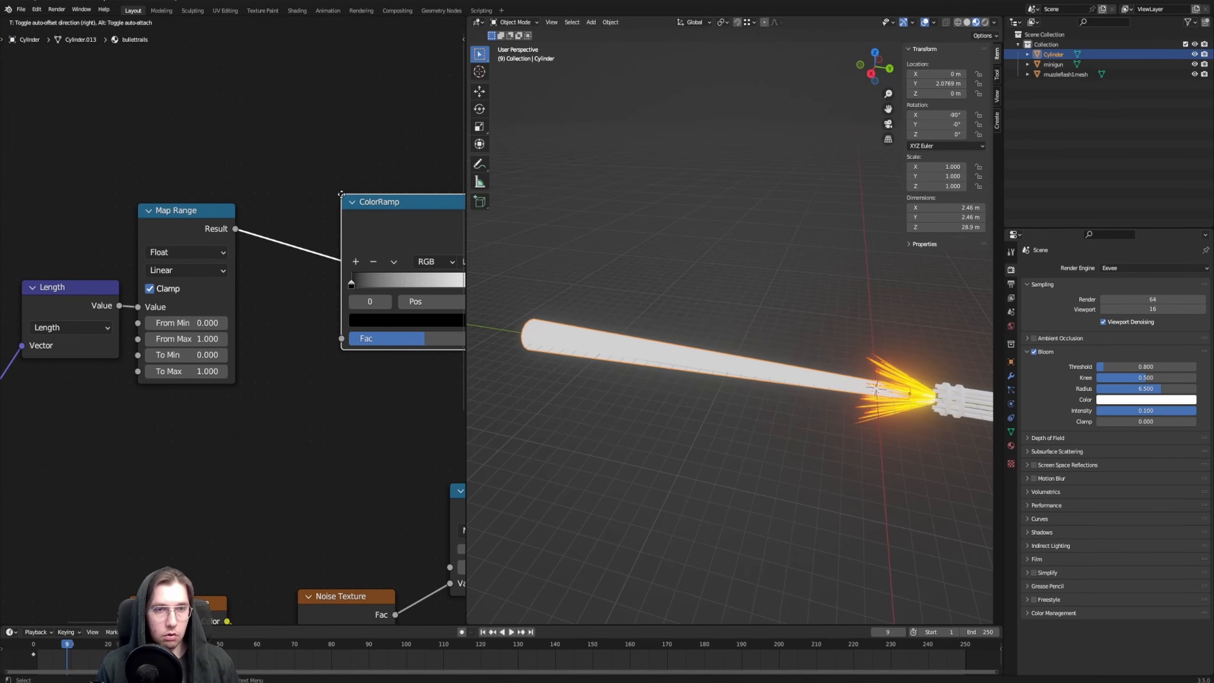
pyautogui.click(293, 196)
pyautogui.moveTo(315, 151); pyautogui.dragTo(258, 155, button='middle')
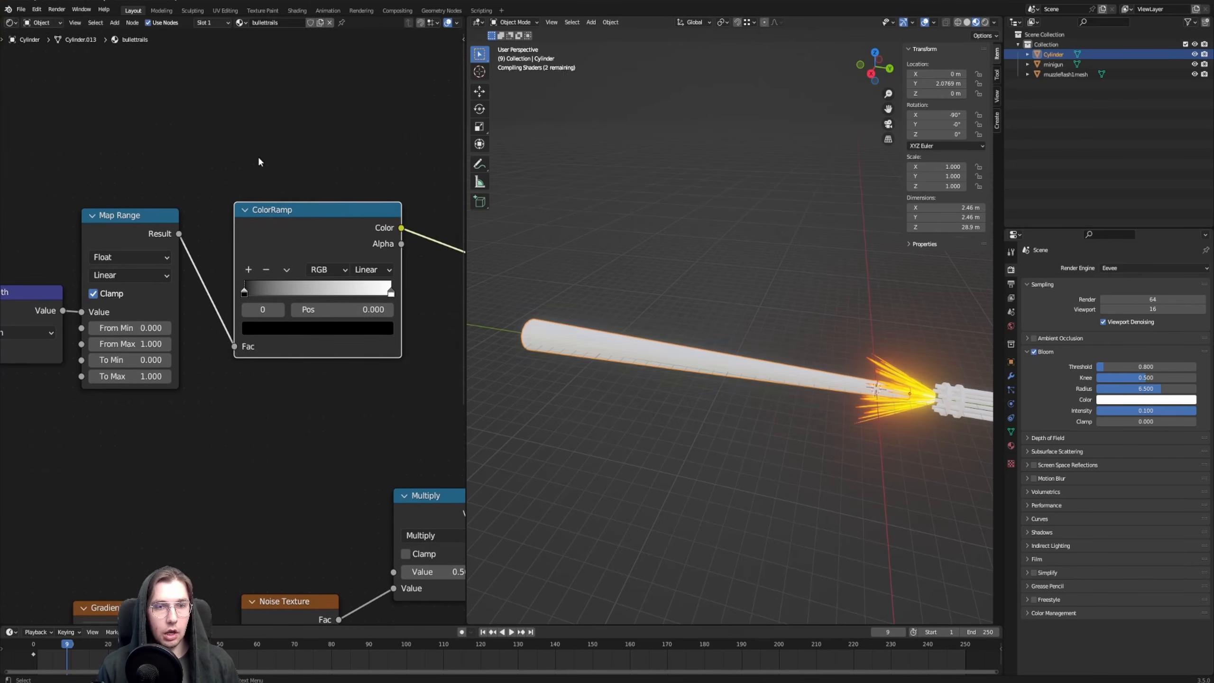
pyautogui.moveTo(280, 210); pyautogui.dragTo(250, 212)
# Reverse the new ColorRamp so its white stop sits at the start and its black stop at position 1.000
pyautogui.moveTo(217, 295)
pyautogui.mouseDown()
pyautogui.moveTo(344, 290)
pyautogui.moveTo(213, 294)
pyautogui.mouseUp()
pyautogui.moveTo(309, 293); pyautogui.dragTo(451, 298)
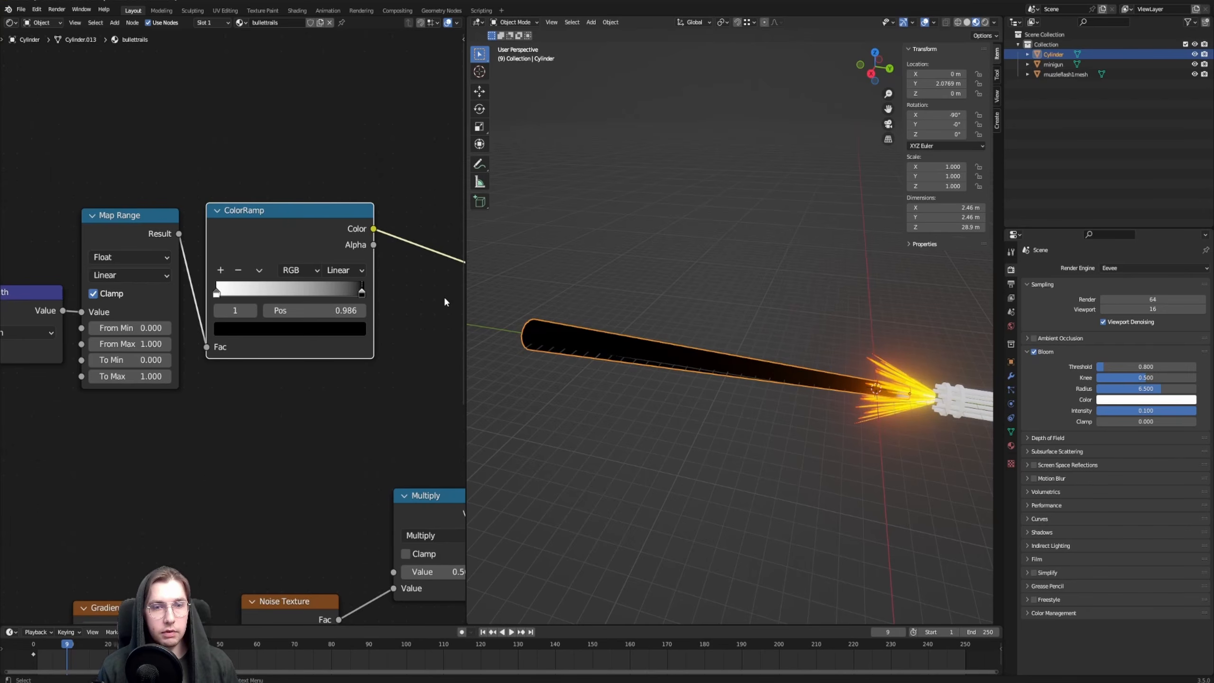
pyautogui.moveTo(368, 298); pyautogui.dragTo(425, 291)
# Raise the Map Range node's From Max to 28.650, matching the gradient's dark end to the far end of the tube
pyautogui.moveTo(136, 346); pyautogui.dragTo(162, 351, button='middle')
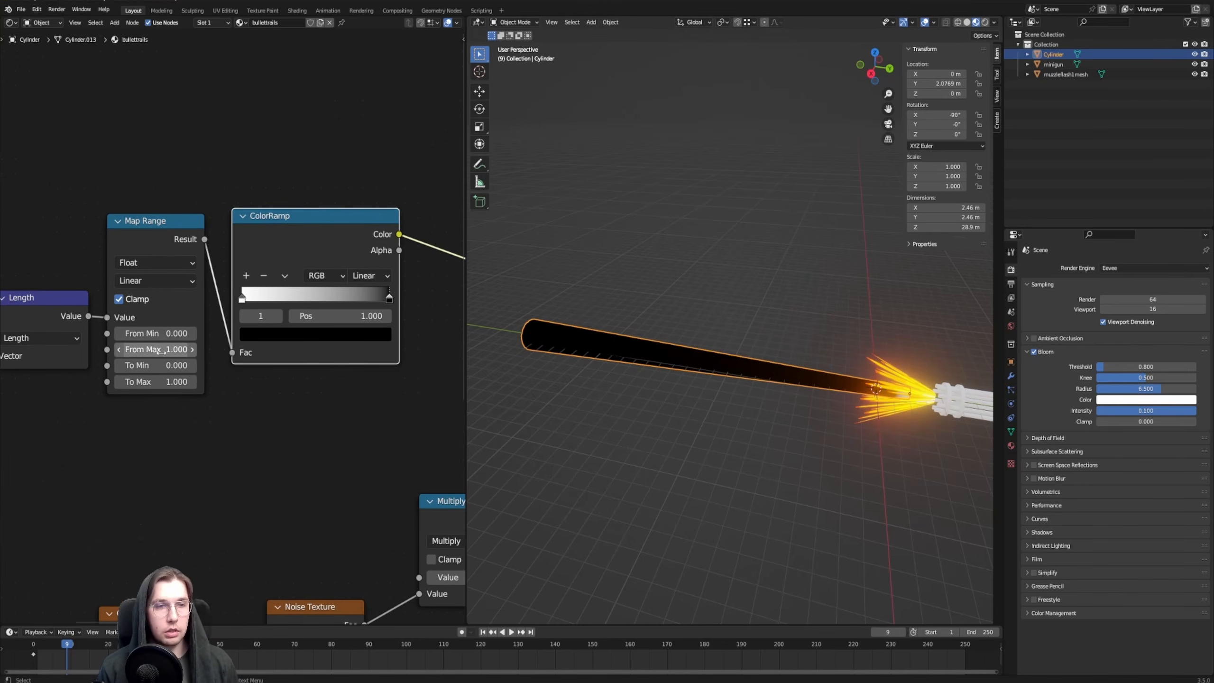
pyautogui.moveTo(135, 351); pyautogui.dragTo(220, 351)
pyautogui.moveTo(626, 345); pyautogui.dragTo(568, 314, button='middle')
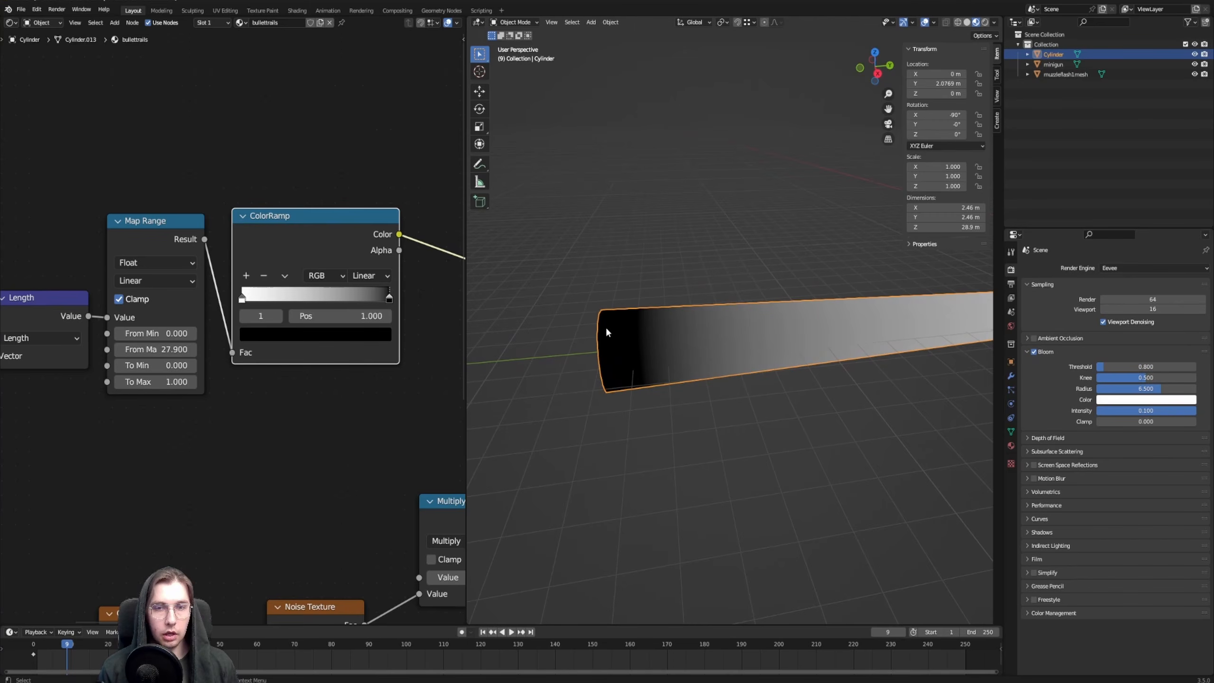
pyautogui.moveTo(156, 350); pyautogui.dragTo(167, 350)
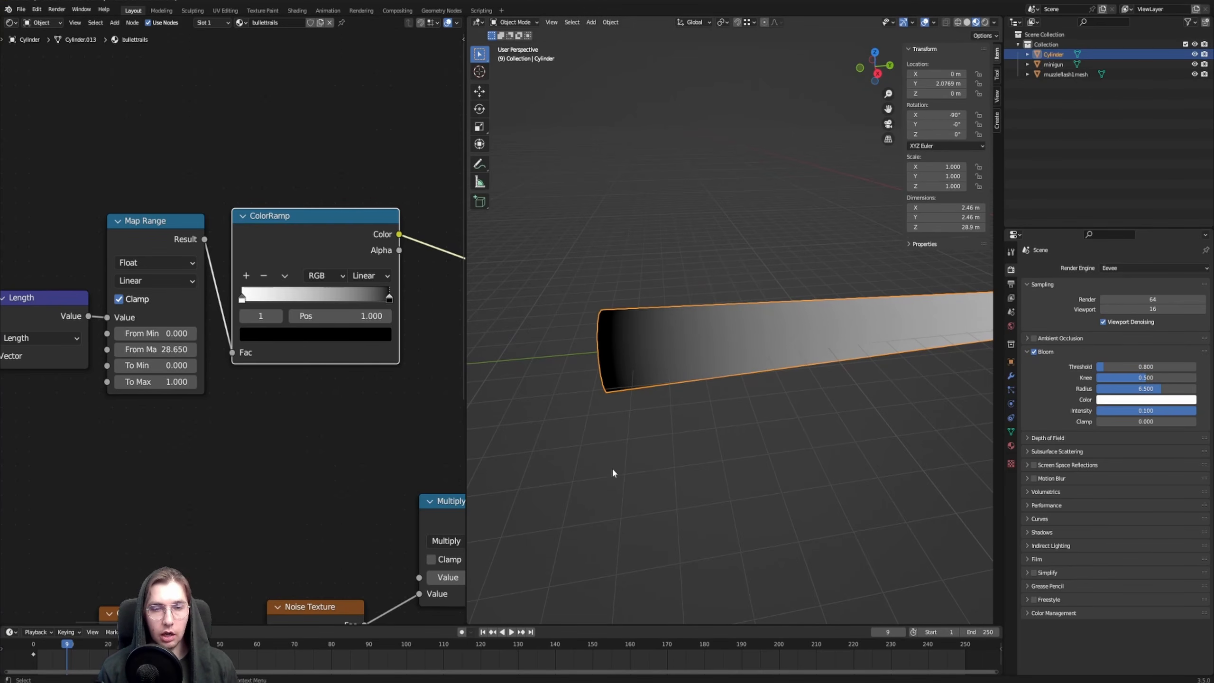
# Move the Value, Divide, Gradient Texture and Noise Texture nodes together to a clear spot below the length branch
pyautogui.scroll(-6, 594, 293)
pyautogui.moveTo(596, 295); pyautogui.dragTo(577, 294, button='middle')
pyautogui.scroll(-1, 239, 378)
pyautogui.keyDown('shift'); pyautogui.moveTo(409, 462); pyautogui.dragTo(347, 287, button='middle'); pyautogui.keyUp('shift')
pyautogui.scroll(-4, 347, 288)
pyautogui.moveTo(31, 374); pyautogui.dragTo(127, 305, button='middle')
pyautogui.moveTo(122, 305); pyautogui.dragTo(343, 542)
pyautogui.press('g')
pyautogui.click(341, 287)
pyautogui.moveTo(343, 273); pyautogui.dragTo(349, 345, button='middle')
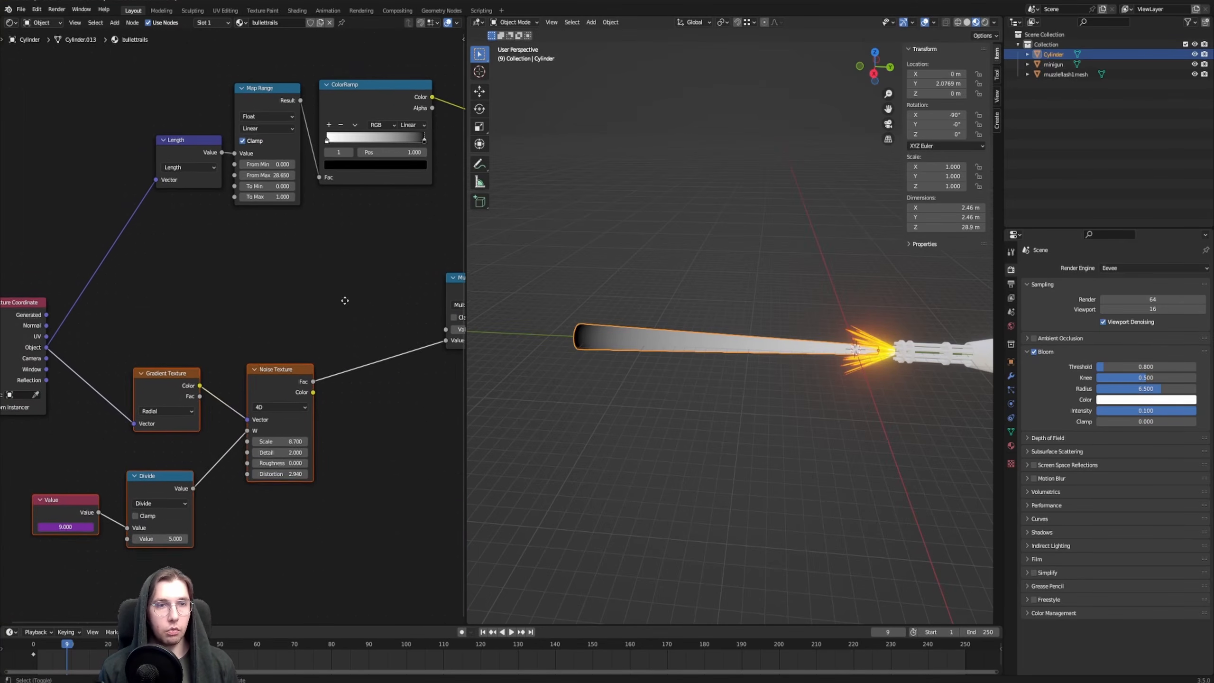
# Reposition the Length, Map Range and ColorRamp nodes together above the noise branch
pyautogui.moveTo(168, 132); pyautogui.dragTo(359, 255)
pyautogui.press('g')
pyautogui.click(248, 276)
# Connect the length ColorRamp's Color output to the first Value input of the Multiply node
pyautogui.moveTo(364, 291); pyautogui.dragTo(217, 290, button='middle')
pyautogui.click(182, 171)
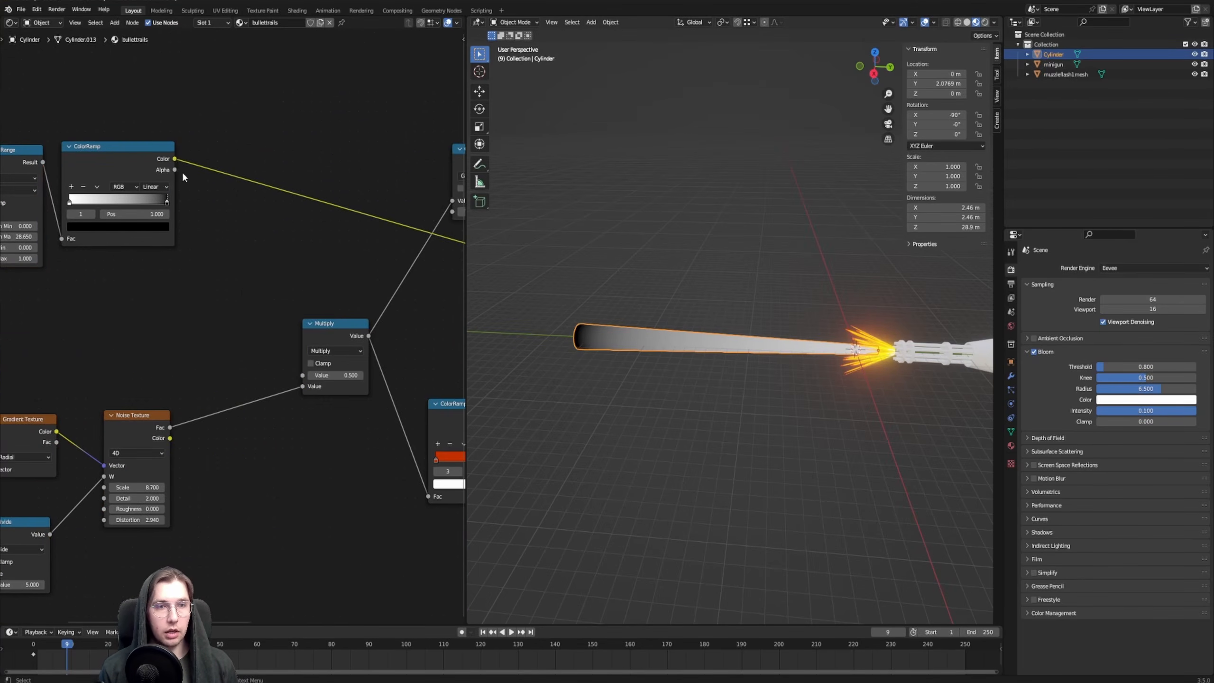
pyautogui.moveTo(175, 159); pyautogui.dragTo(301, 375)
pyautogui.moveTo(227, 339); pyautogui.dragTo(248, 278, button='middle')
pyautogui.moveTo(177, 236); pyautogui.dragTo(218, 216, button='middle')
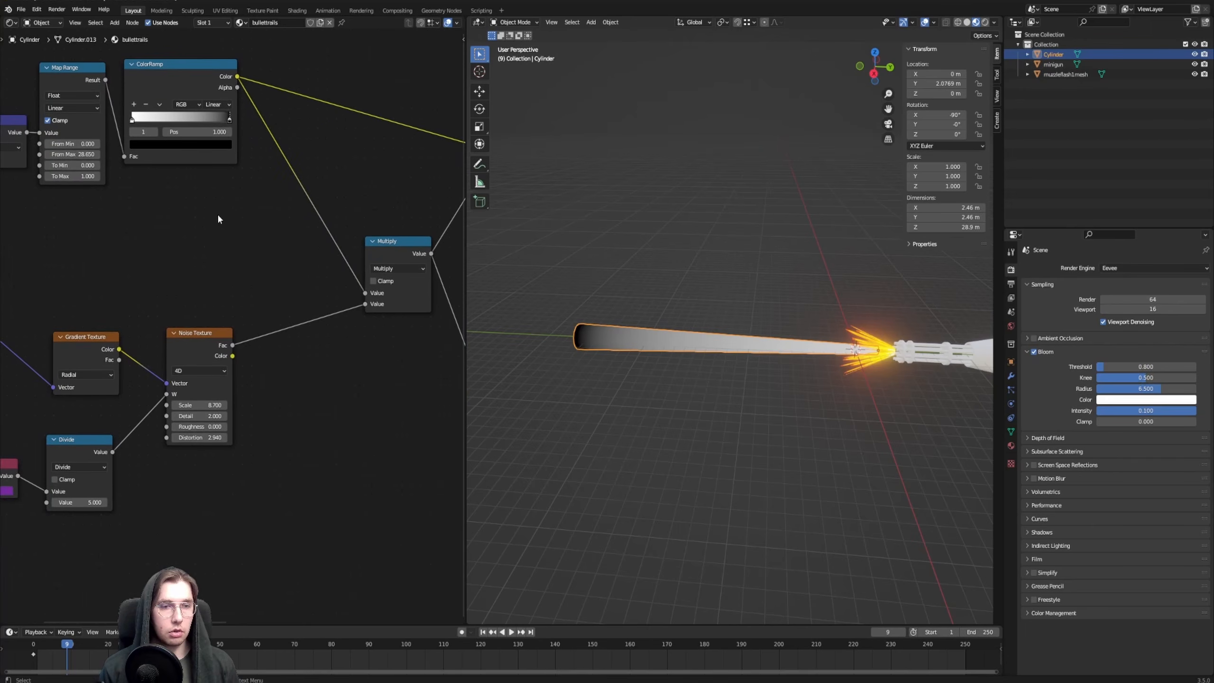
# Preview the Multiply node's output on the tube and examine its far end
pyautogui.moveTo(316, 266); pyautogui.dragTo(216, 283, button='middle')
pyautogui.keyDown('ctrl'); pyautogui.keyDown('shift'); pyautogui.click(296, 267); pyautogui.keyUp('shift'); pyautogui.keyUp('ctrl')
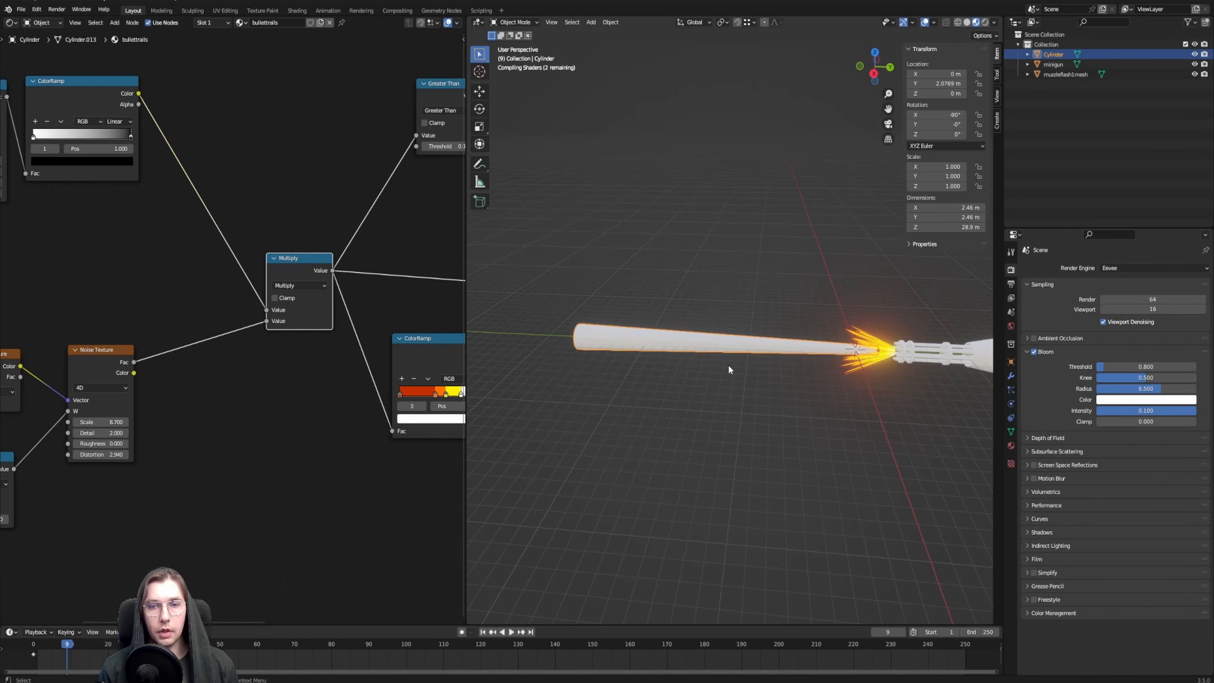
pyautogui.scroll(4, 736, 352)
pyautogui.moveTo(648, 374)
pyautogui.keyDown('shift'); pyautogui.mouseDown(button='middle')
pyautogui.moveTo(802, 355)
pyautogui.moveTo(790, 348)
pyautogui.mouseUp(button='middle'); pyautogui.keyUp('shift')
# Reconnect the Mix Shader to the Material Output's Surface to display the full trail material on the tube
pyautogui.moveTo(383, 275); pyautogui.dragTo(2, 314, button='middle')
pyautogui.scroll(-3, 370, 336)
pyautogui.keyDown('ctrl'); pyautogui.keyDown('shift'); pyautogui.click(246, 230); pyautogui.keyUp('shift'); pyautogui.keyUp('ctrl')
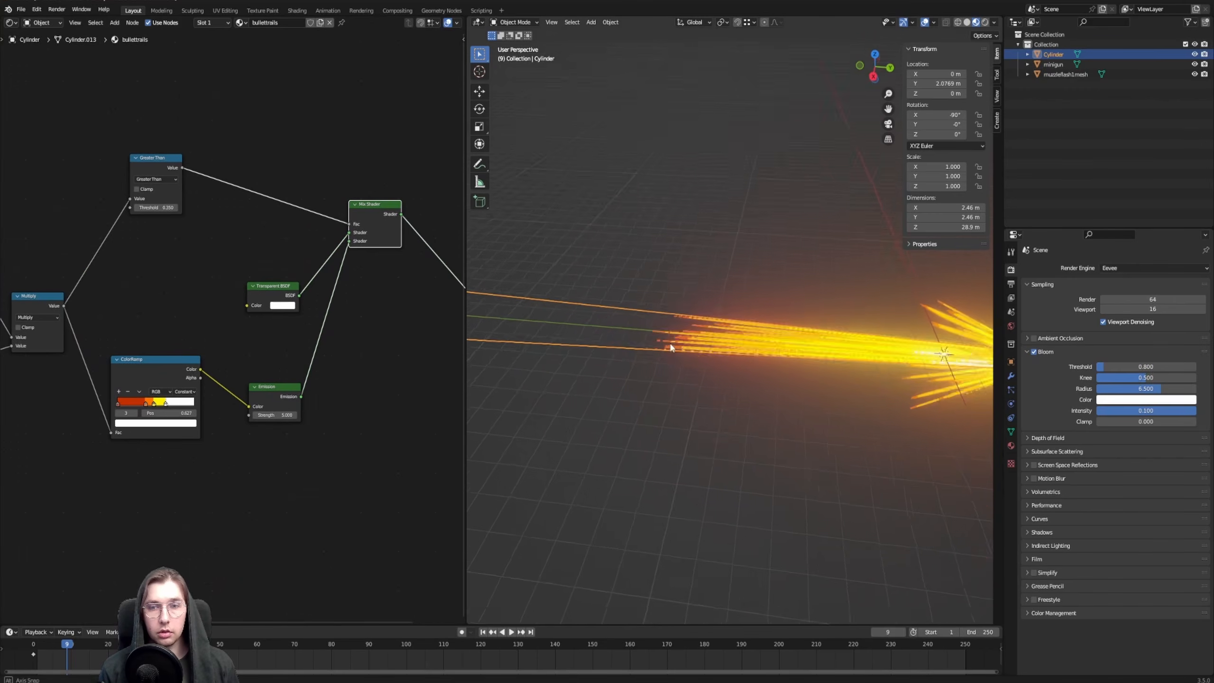
pyautogui.scroll(3, 774, 364)
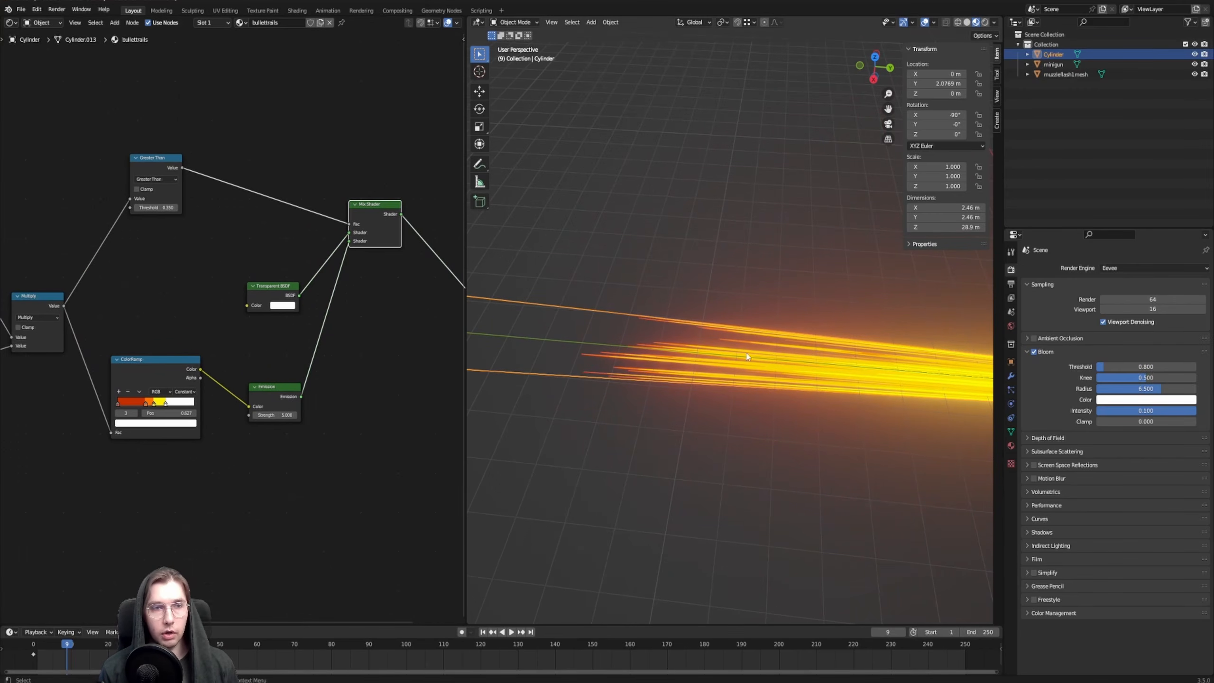
# Reposition the Greater Than node and lower its Threshold to 0.020
pyautogui.moveTo(128, 246); pyautogui.dragTo(280, 223, button='middle')
pyautogui.scroll(4, 279, 224)
pyautogui.moveTo(312, 118); pyautogui.dragTo(290, 146)
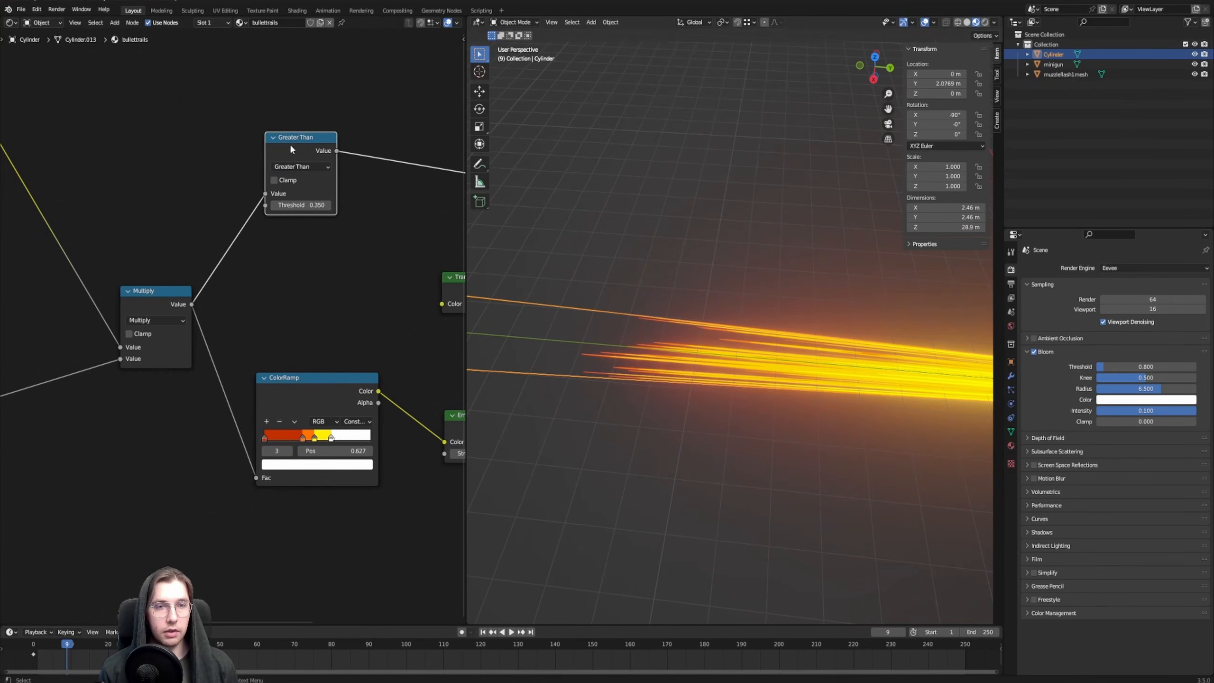
pyautogui.scroll(3, 293, 272)
pyautogui.moveTo(292, 272); pyautogui.dragTo(235, 323, button='middle')
pyautogui.moveTo(253, 238)
pyautogui.mouseDown()
pyautogui.moveTo(268, 239)
pyautogui.moveTo(240, 239)
pyautogui.mouseUp()
# Examine the glowing trail along the tube from its far end to the muzzle flash
pyautogui.scroll(-5, 585, 291)
pyautogui.scroll(4, 668, 336)
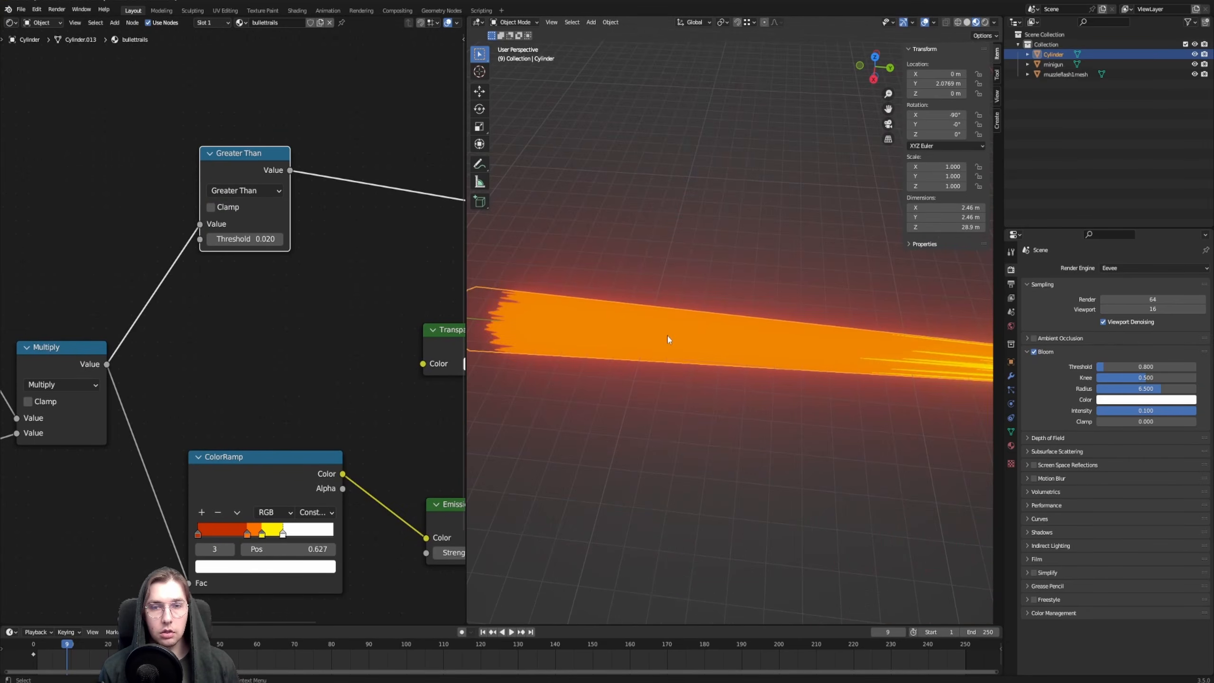
pyautogui.moveTo(640, 333); pyautogui.dragTo(567, 298, button='middle')
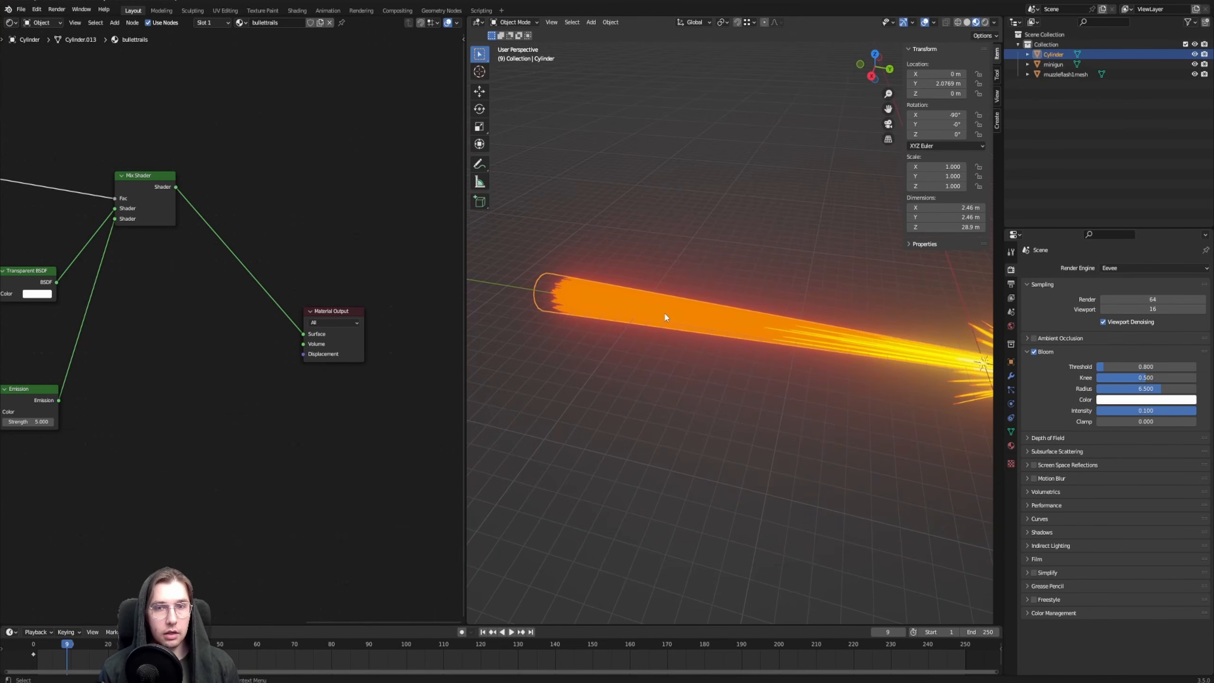
pyautogui.scroll(3, 669, 321)
pyautogui.scroll(-1, 670, 320)
pyautogui.moveTo(646, 316); pyautogui.dragTo(565, 291, button='middle')
pyautogui.keyDown('shift'); pyautogui.moveTo(829, 332); pyautogui.dragTo(588, 338, button='middle'); pyautogui.keyUp('shift')
pyautogui.scroll(-3, 832, 361)
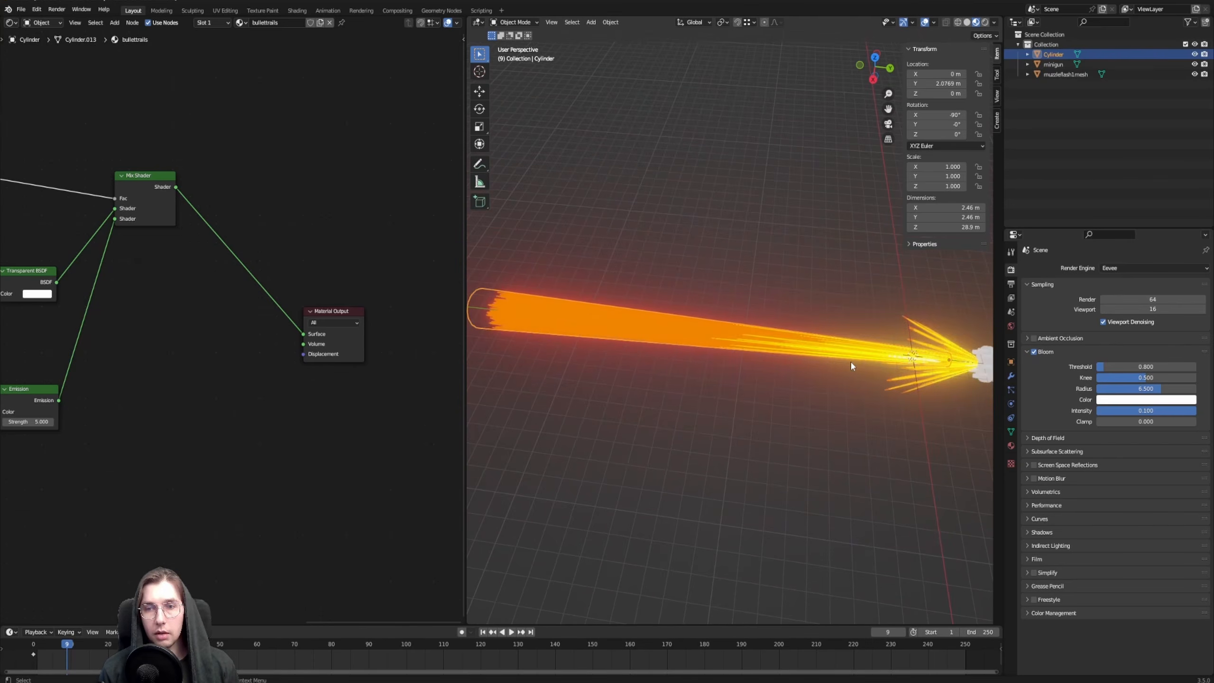
# Preview the Noise Texture's output on the tube and inspect its streaks up close
pyautogui.moveTo(168, 394); pyautogui.dragTo(457, 300, button='middle')
pyautogui.moveTo(129, 389); pyautogui.dragTo(363, 327, button='middle')
pyautogui.moveTo(113, 351); pyautogui.dragTo(279, 458, button='middle')
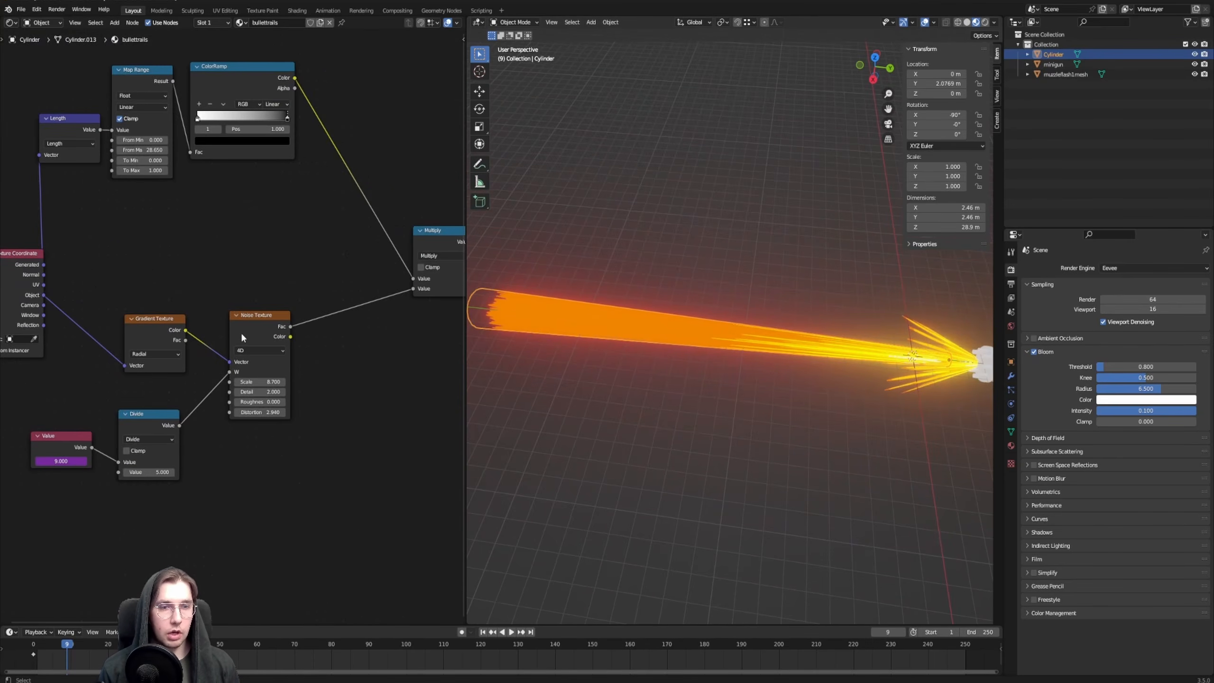
pyautogui.keyDown('ctrl'); pyautogui.keyDown('shift'); pyautogui.click(241, 328); pyautogui.keyUp('shift'); pyautogui.keyUp('ctrl')
pyautogui.scroll(1, 241, 324)
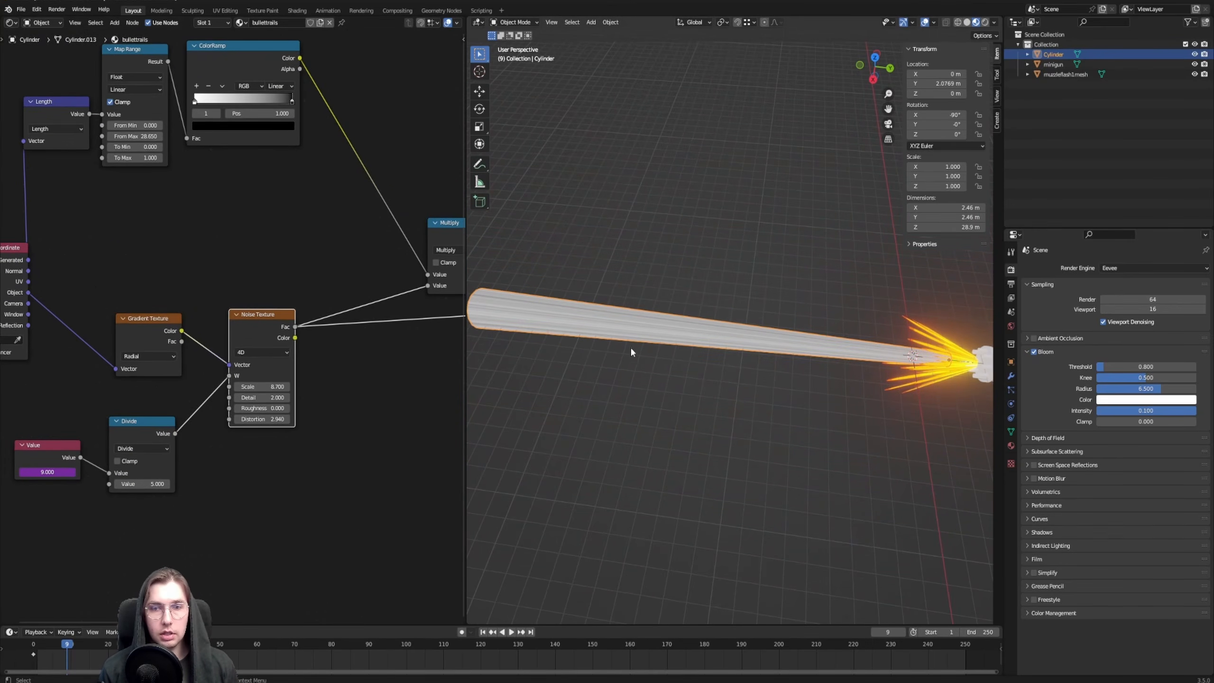
pyautogui.scroll(5, 630, 347)
pyautogui.moveTo(623, 338); pyautogui.dragTo(679, 319, button='middle')
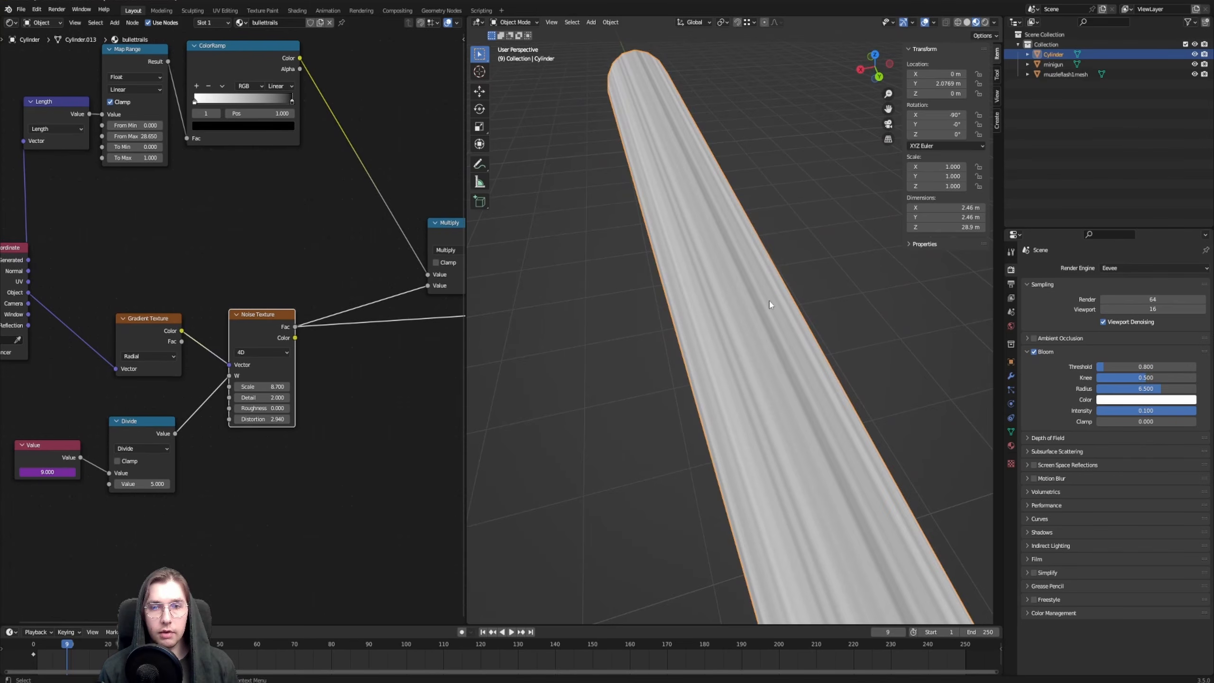
# Duplicate the length ColorRamp and insert the copy between the Noise Texture and the Multiply node, moving Multiply to make room
pyautogui.moveTo(325, 371); pyautogui.dragTo(236, 364, button='middle')
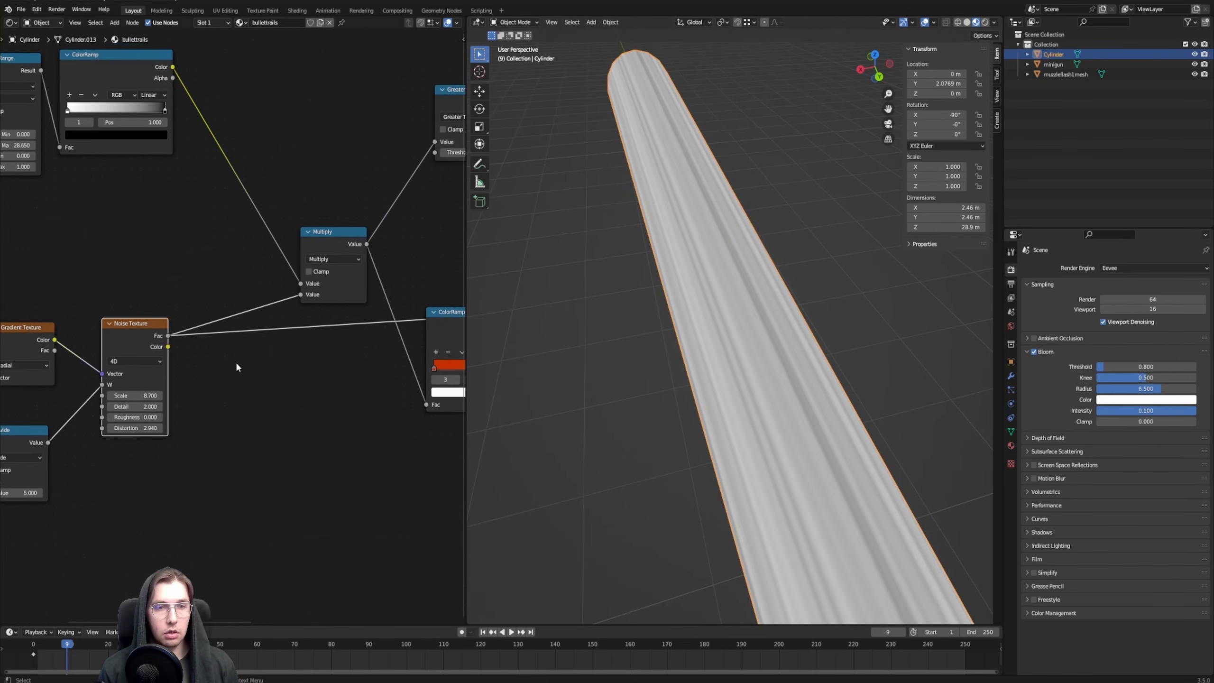
pyautogui.moveTo(128, 383); pyautogui.dragTo(114, 392, button='middle')
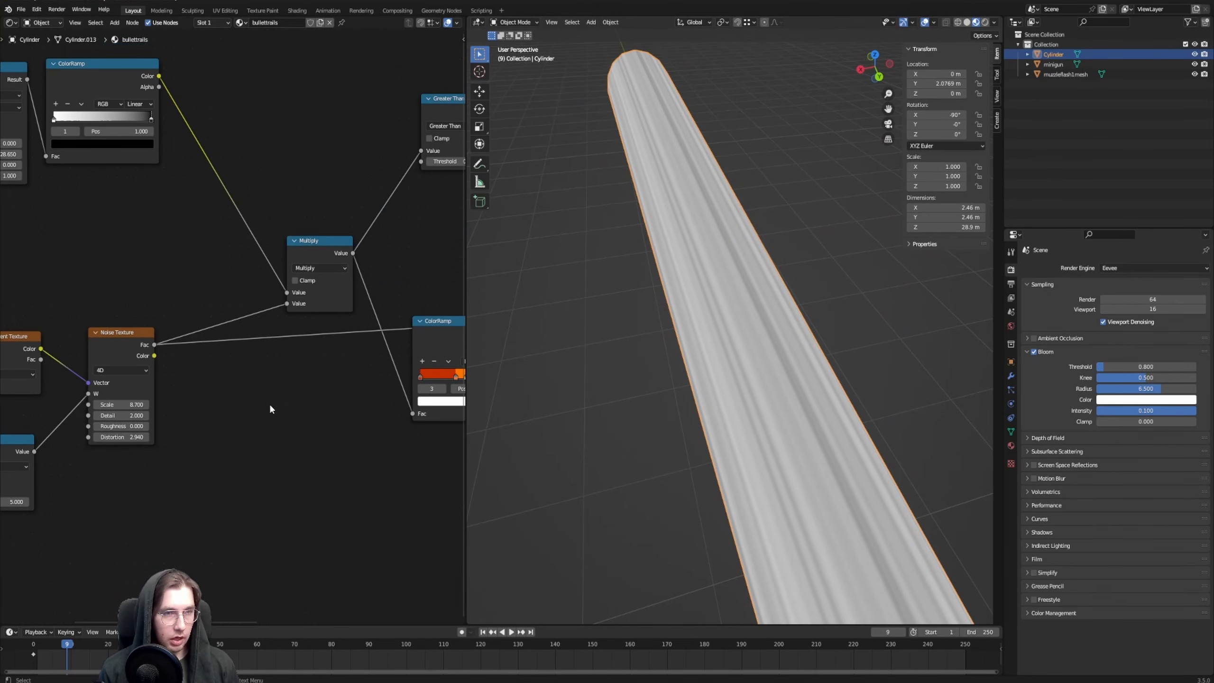
pyautogui.moveTo(121, 350); pyautogui.dragTo(188, 325, button='middle')
pyautogui.moveTo(188, 325); pyautogui.dragTo(182, 324)
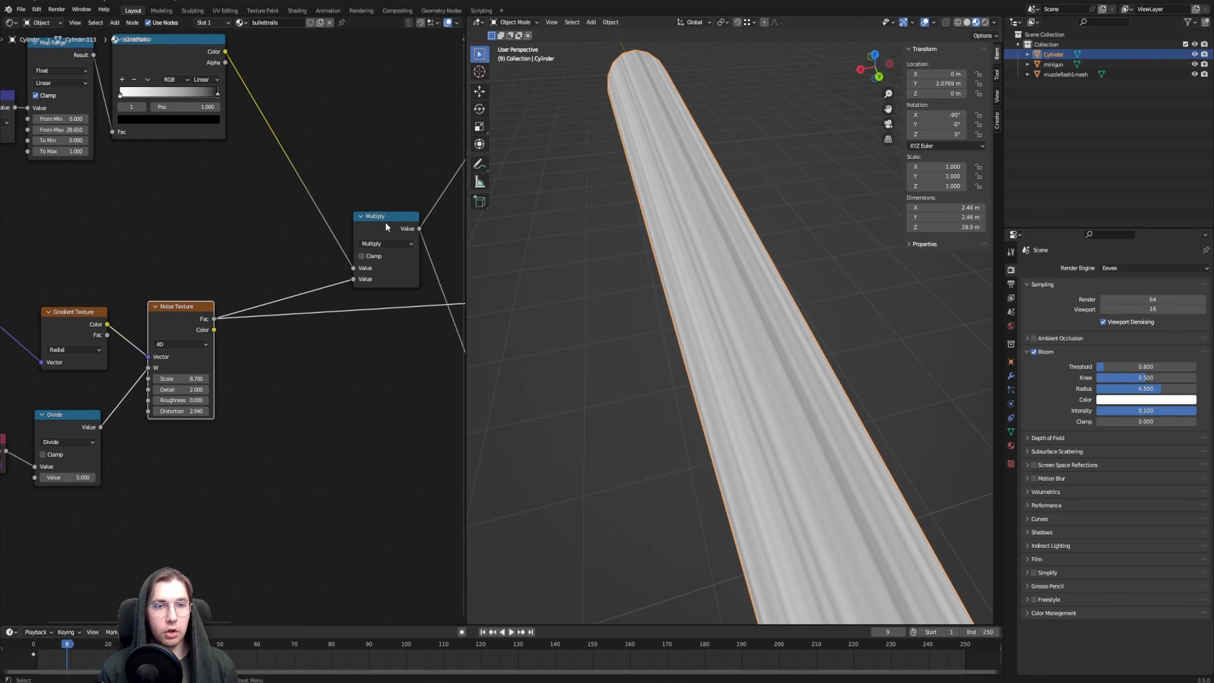
pyautogui.moveTo(386, 223); pyautogui.dragTo(373, 146)
pyautogui.moveTo(161, 166); pyautogui.dragTo(169, 198, button='middle')
pyautogui.click(180, 86)
pyautogui.hotkey('shift', 'd')
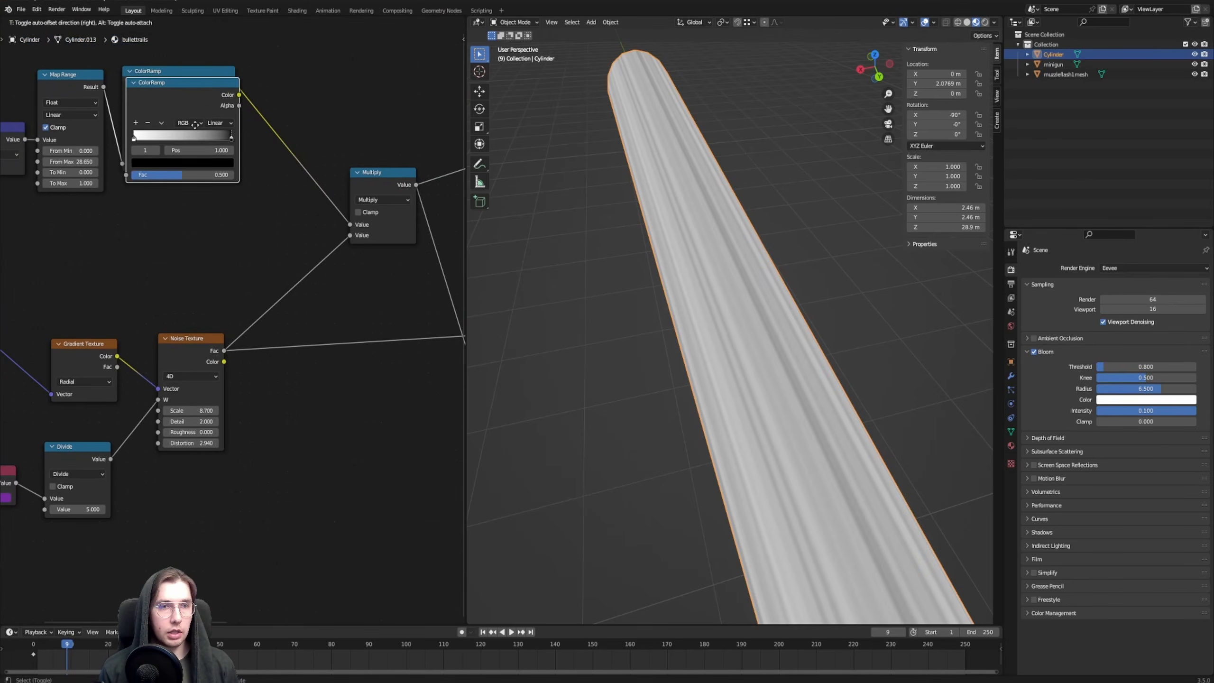
pyautogui.click(307, 258)
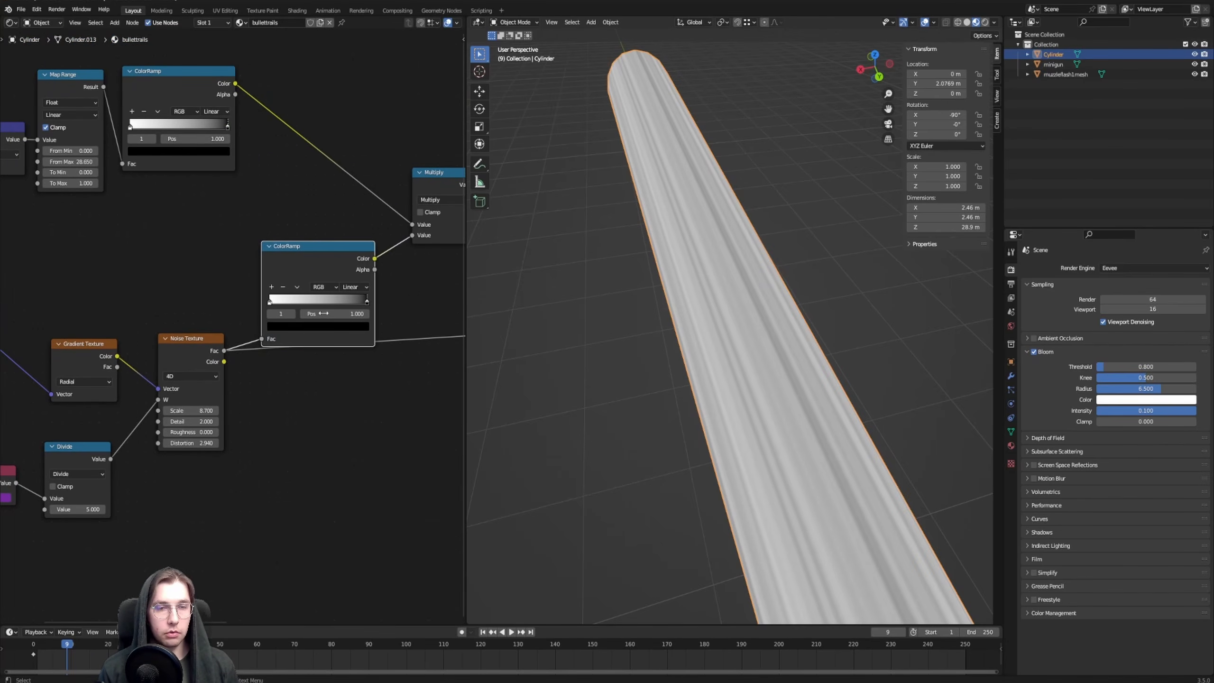
pyautogui.moveTo(288, 206); pyautogui.dragTo(243, 210, button='middle')
pyautogui.moveTo(247, 250); pyautogui.dragTo(231, 218)
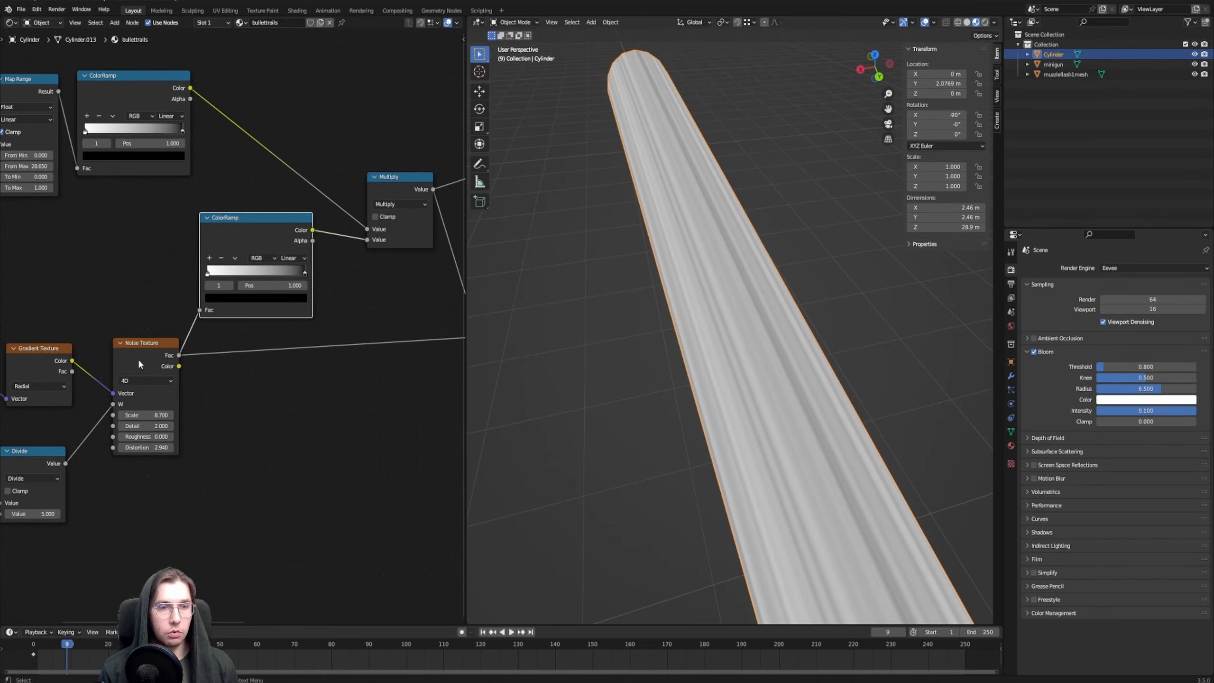
# Preview the noise ColorRamp, set its interpolation to Constant, and shift the white stop toward the start and the black stop to 0.441
pyautogui.click(405, 182)
pyautogui.moveTo(257, 183); pyautogui.dragTo(231, 207, button='middle')
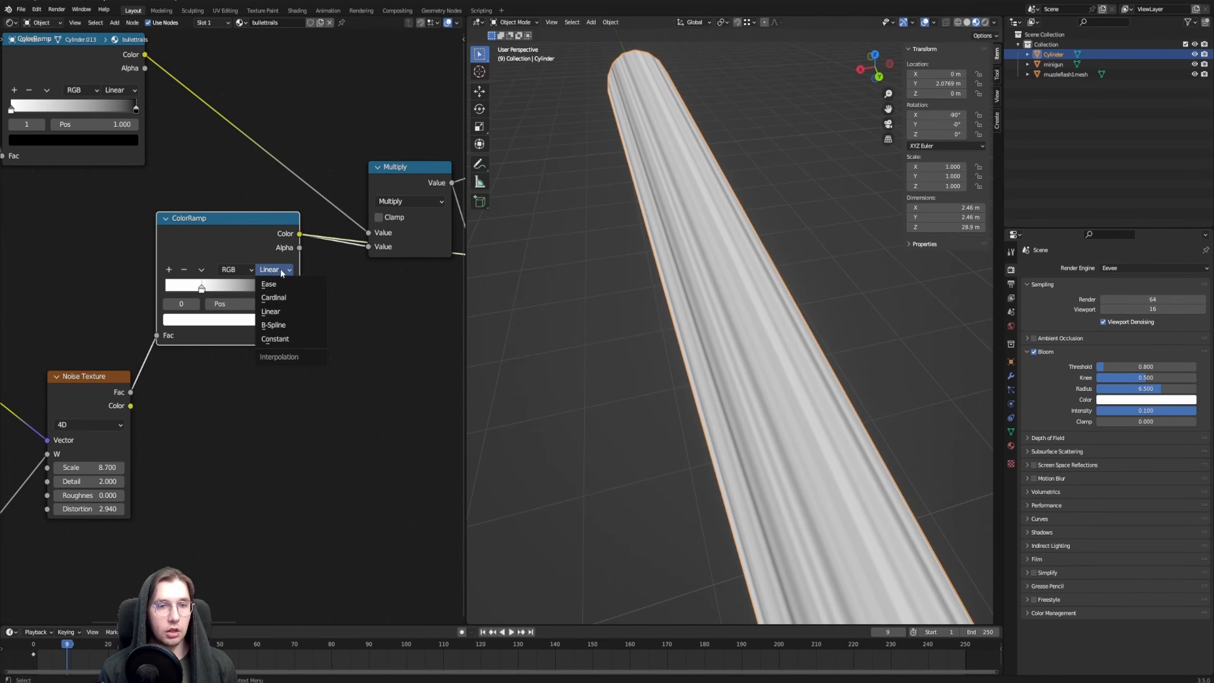
pyautogui.click(286, 339)
pyautogui.scroll(1, 206, 284)
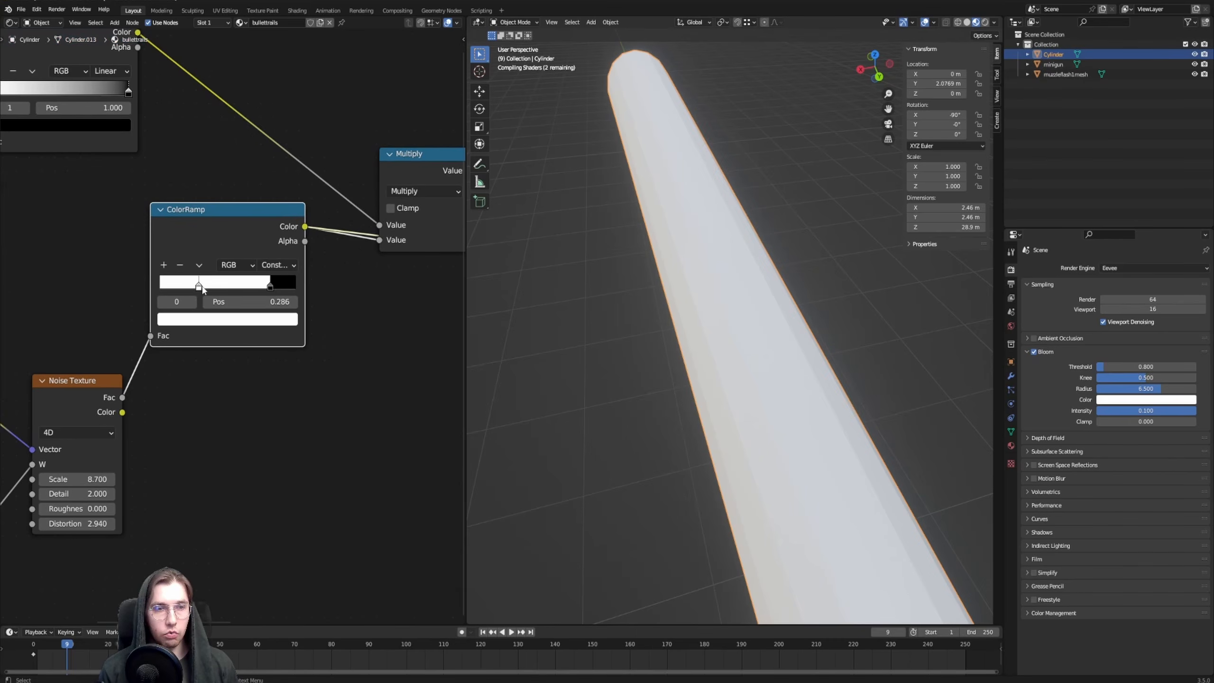
pyautogui.click(182, 286)
pyautogui.moveTo(269, 286); pyautogui.dragTo(220, 286)
pyautogui.moveTo(682, 296); pyautogui.dragTo(785, 347, button='middle')
pyautogui.moveTo(701, 369); pyautogui.dragTo(669, 373, button='middle')
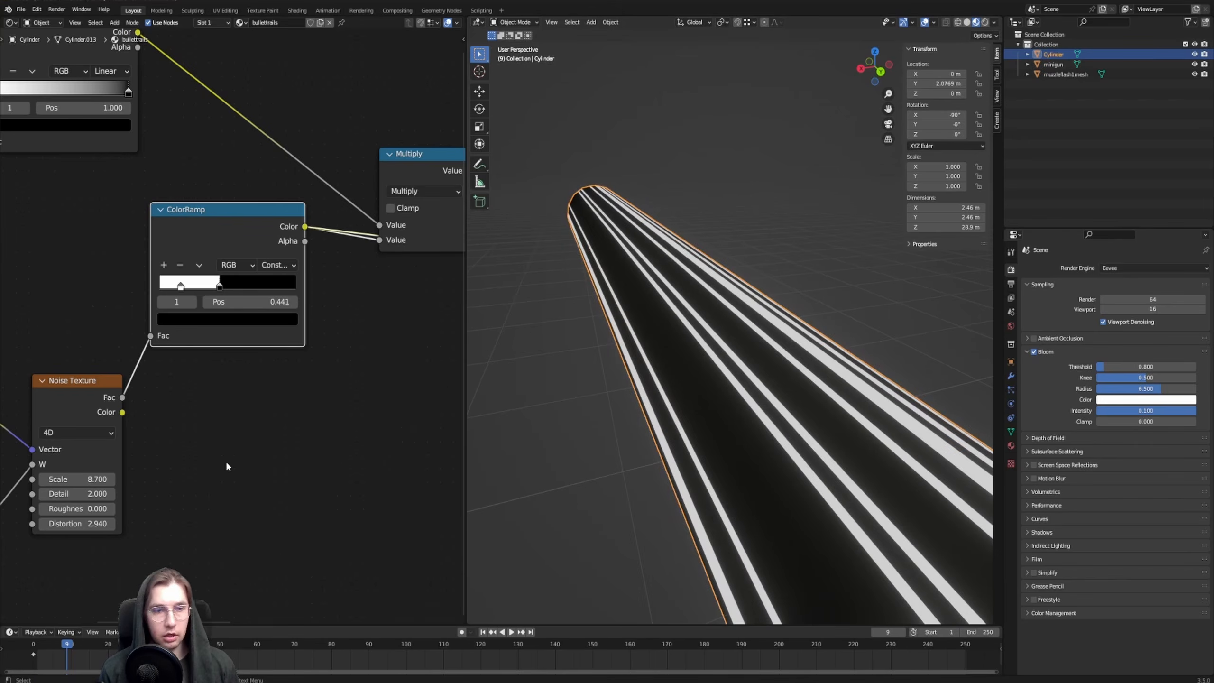
# Set the Noise Texture's Scale to 10.300 and Distortion to 8.140 for finer, denser streaks
pyautogui.moveTo(81, 493); pyautogui.dragTo(235, 439, button='middle')
pyautogui.moveTo(225, 425); pyautogui.dragTo(253, 425)
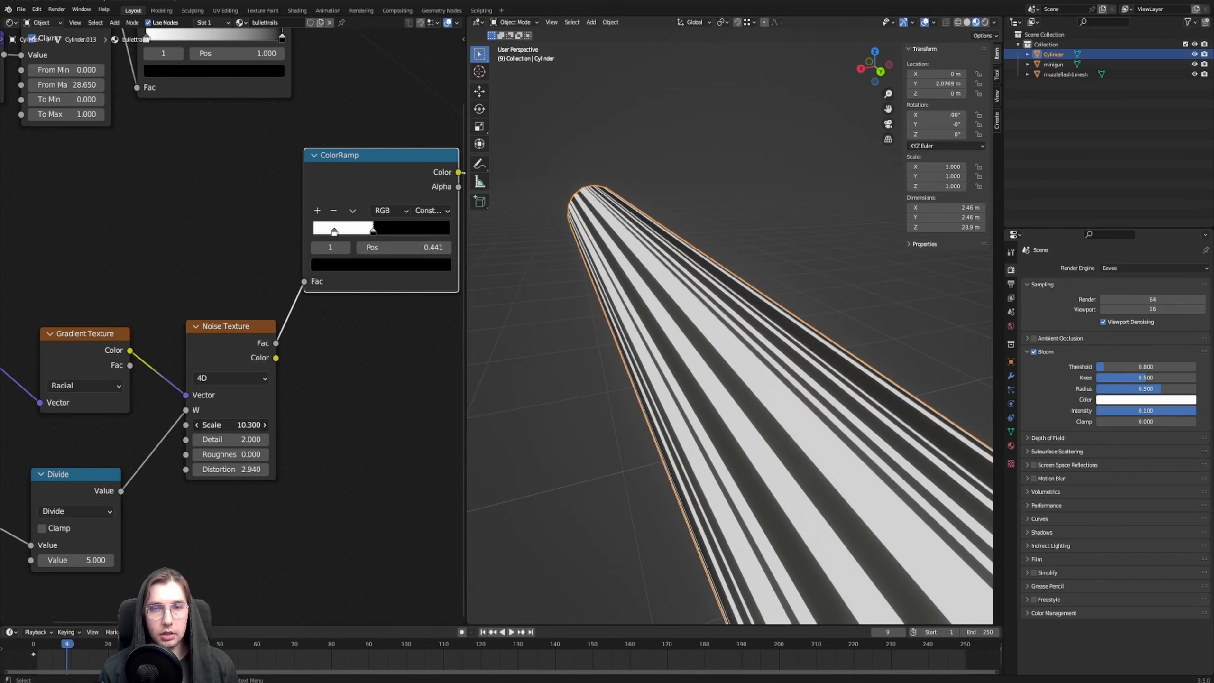
pyautogui.moveTo(225, 469); pyautogui.dragTo(268, 469)
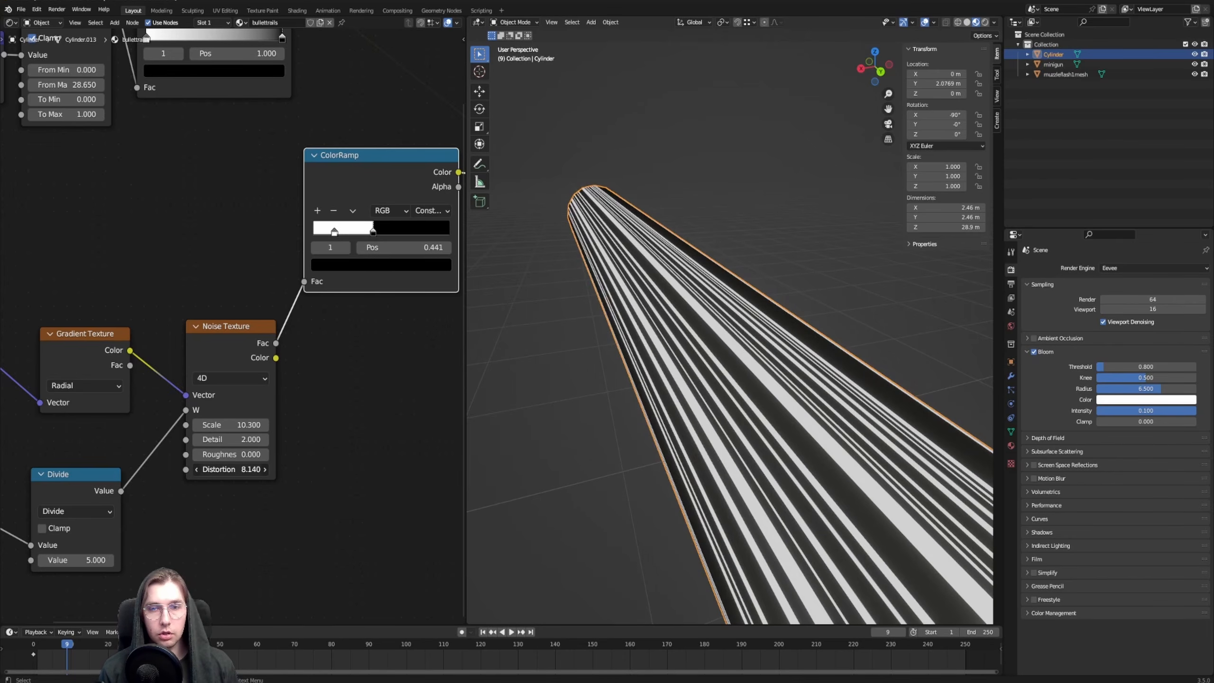
pyautogui.moveTo(641, 286); pyautogui.dragTo(756, 330, button='middle')
# Move the noise ColorRamp's black stop to position 0.295 to thin out the white streaks
pyautogui.moveTo(246, 334); pyautogui.dragTo(154, 382, button='middle')
pyautogui.moveTo(278, 276)
pyautogui.mouseDown()
pyautogui.moveTo(260, 275)
pyautogui.moveTo(271, 275)
pyautogui.mouseUp()
pyautogui.moveTo(773, 372); pyautogui.dragTo(662, 333, button='middle')
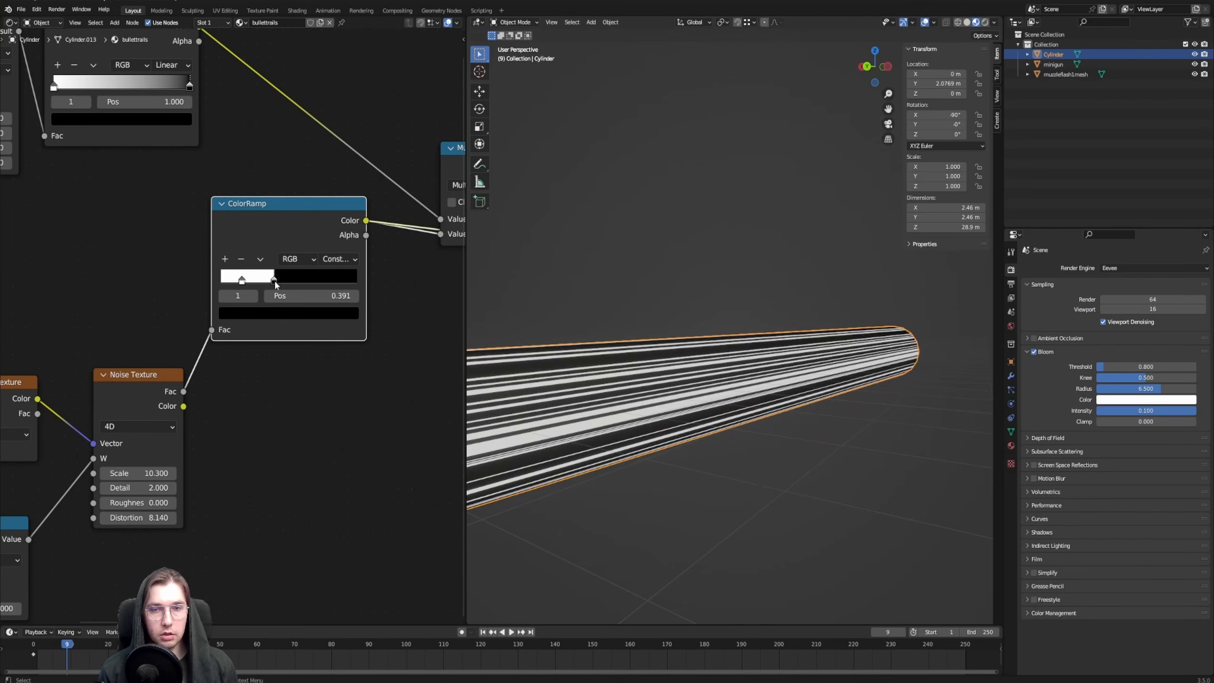
pyautogui.moveTo(276, 285)
pyautogui.mouseDown()
pyautogui.moveTo(254, 284)
pyautogui.moveTo(262, 290)
pyautogui.mouseUp()
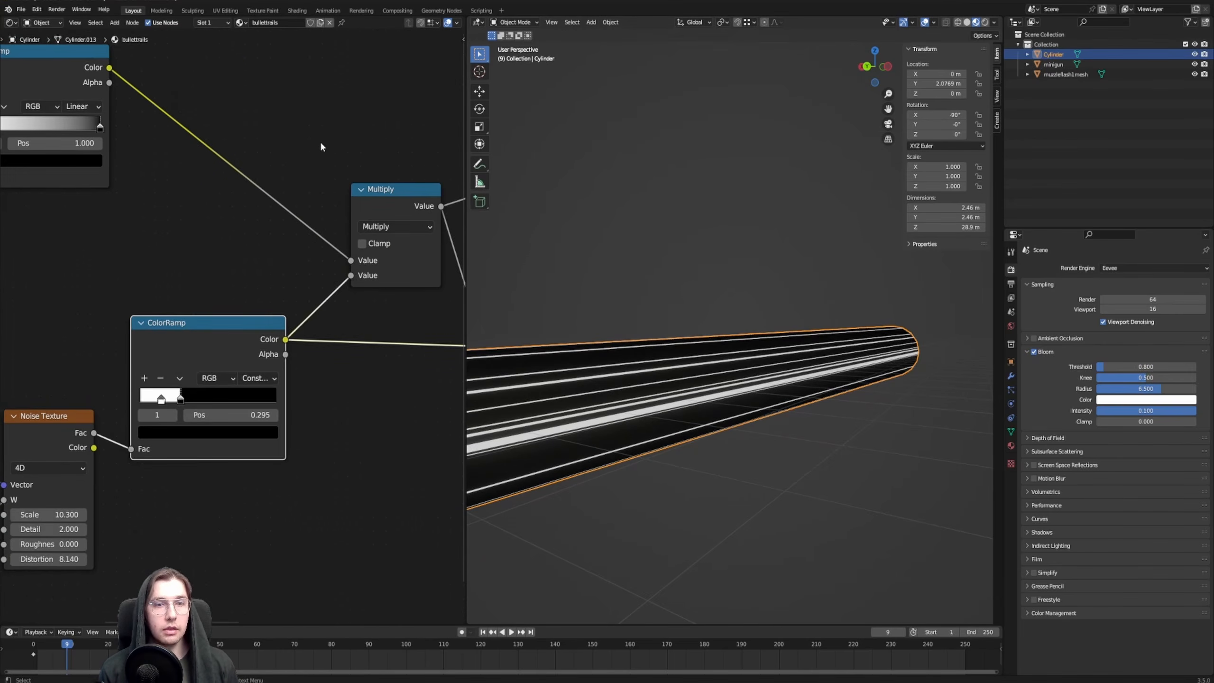
# Preview the Multiply node's combined streak and length mask along the whole tube
pyautogui.moveTo(410, 203); pyautogui.dragTo(362, 258, button='middle')
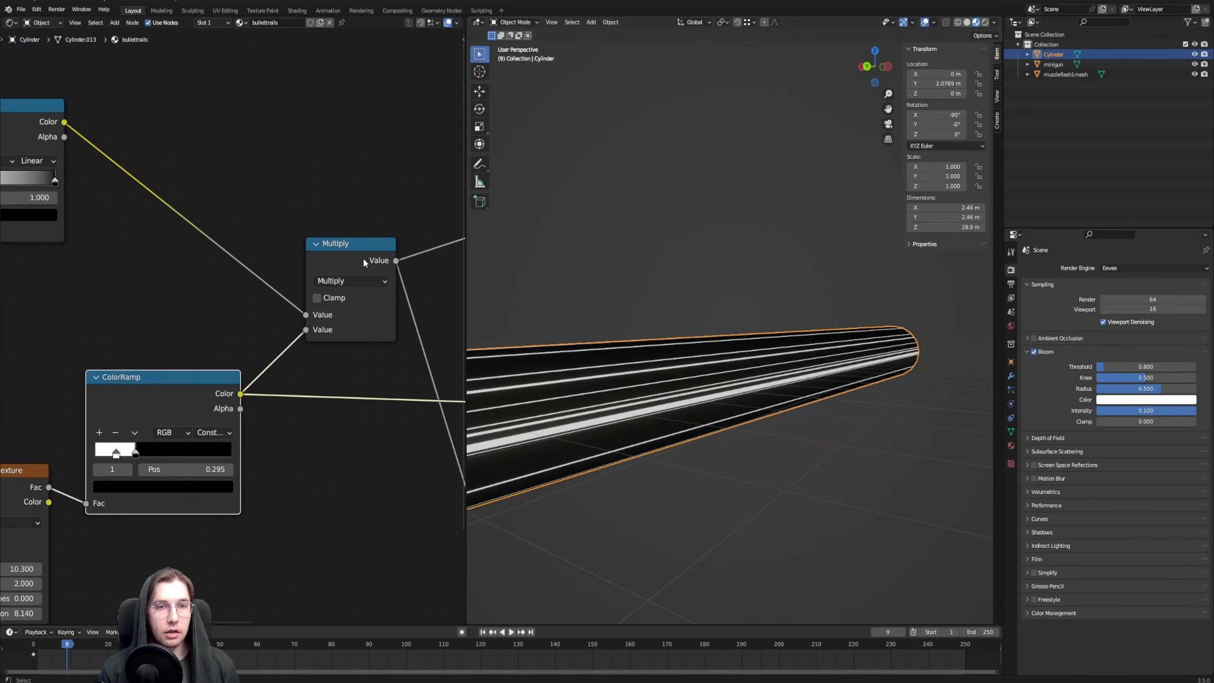
pyautogui.keyDown('ctrl'); pyautogui.keyDown('shift'); pyautogui.click(362, 264); pyautogui.keyUp('shift'); pyautogui.keyUp('ctrl')
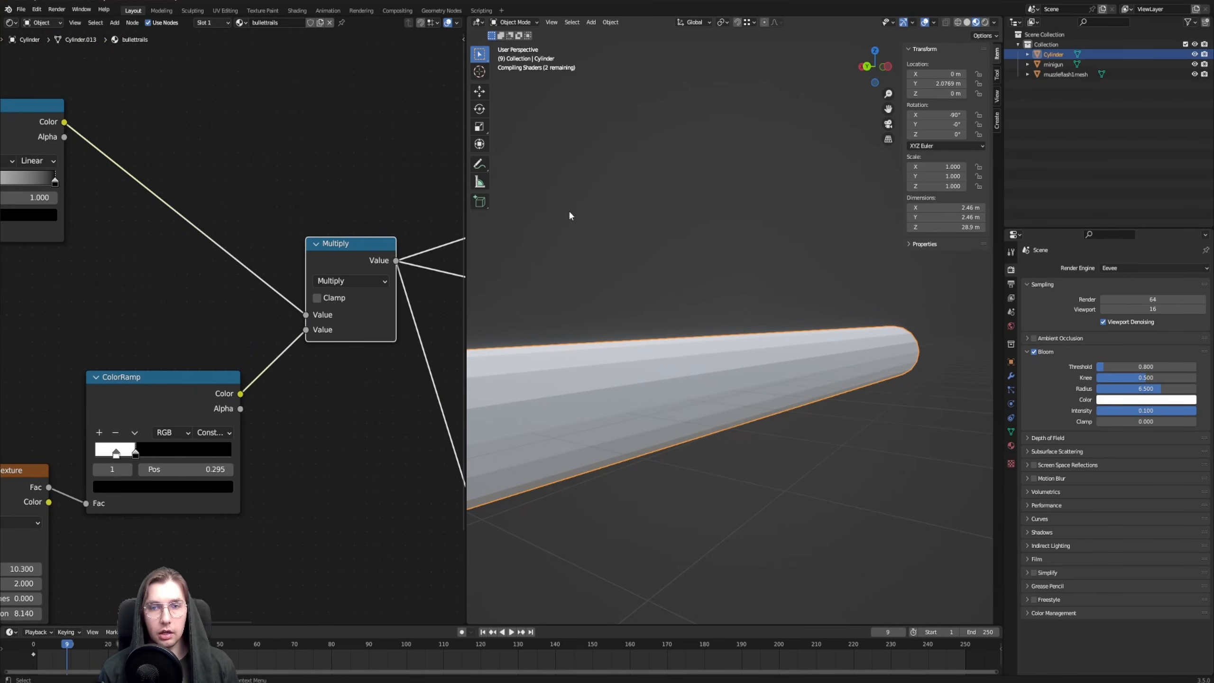
pyautogui.moveTo(596, 243); pyautogui.dragTo(880, 328, button='middle')
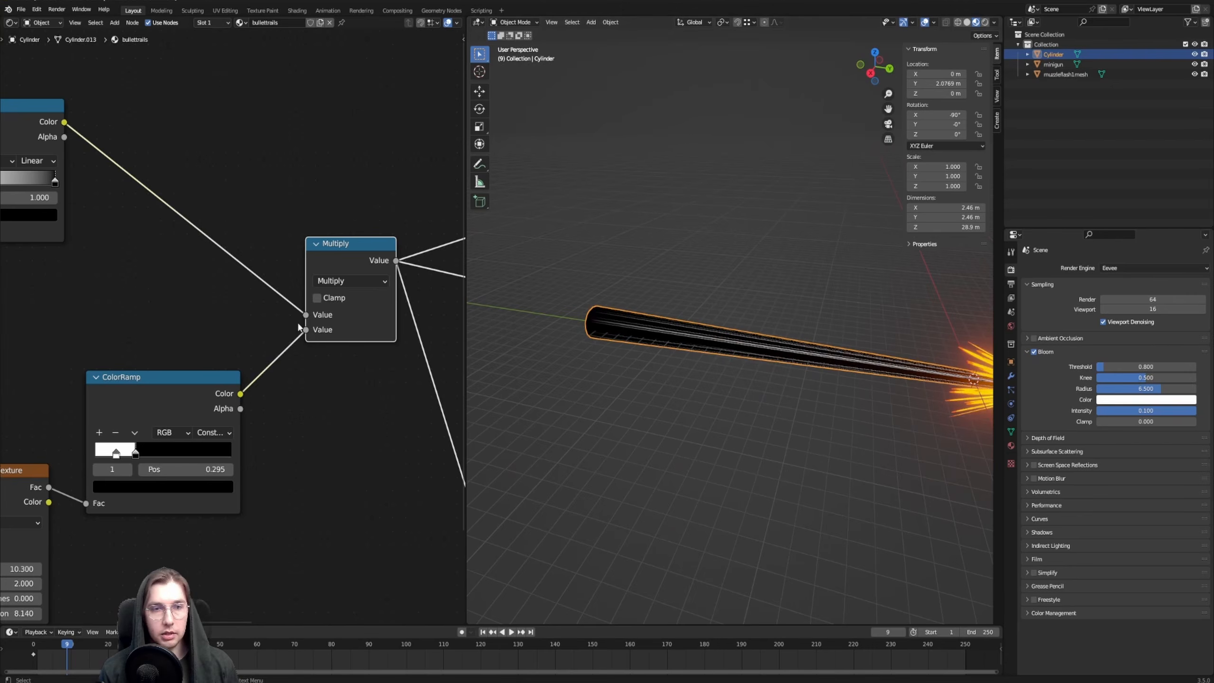
# Reconnect the Mix Shader to the Material Output's Surface and move the node down closer to the shader inputs
pyautogui.moveTo(267, 150); pyautogui.dragTo(208, 154, button='middle')
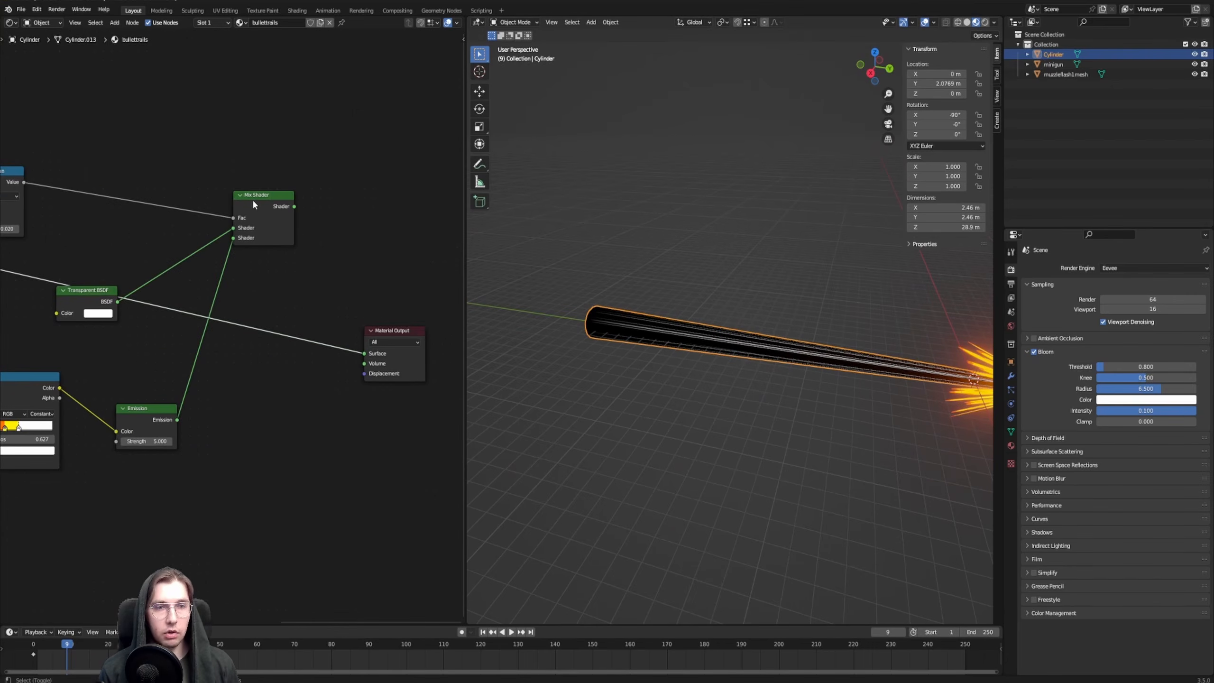
pyautogui.keyDown('ctrl'); pyautogui.keyDown('shift'); pyautogui.click(252, 199); pyautogui.keyUp('shift'); pyautogui.keyUp('ctrl')
pyautogui.moveTo(253, 199); pyautogui.dragTo(259, 289)
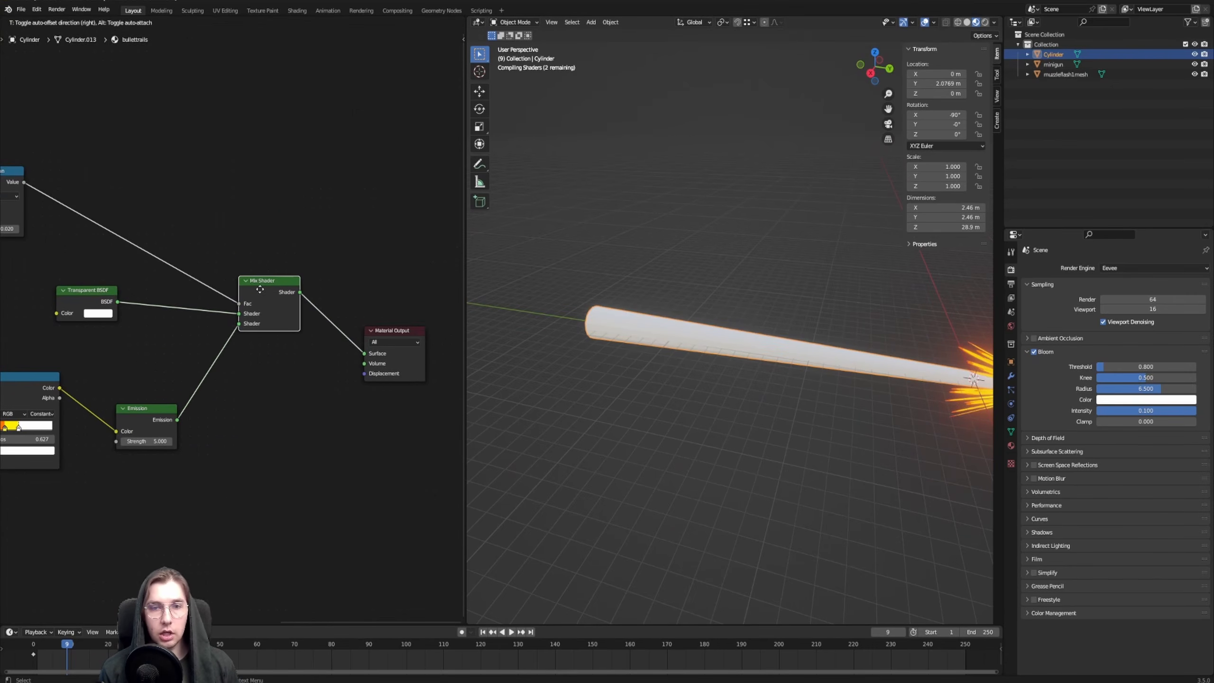
# Move the white stop of the bullettrails ColorRamp to position 0.977 so that yellow reaches almost to the muzzle
pyautogui.scroll(6, 681, 328)
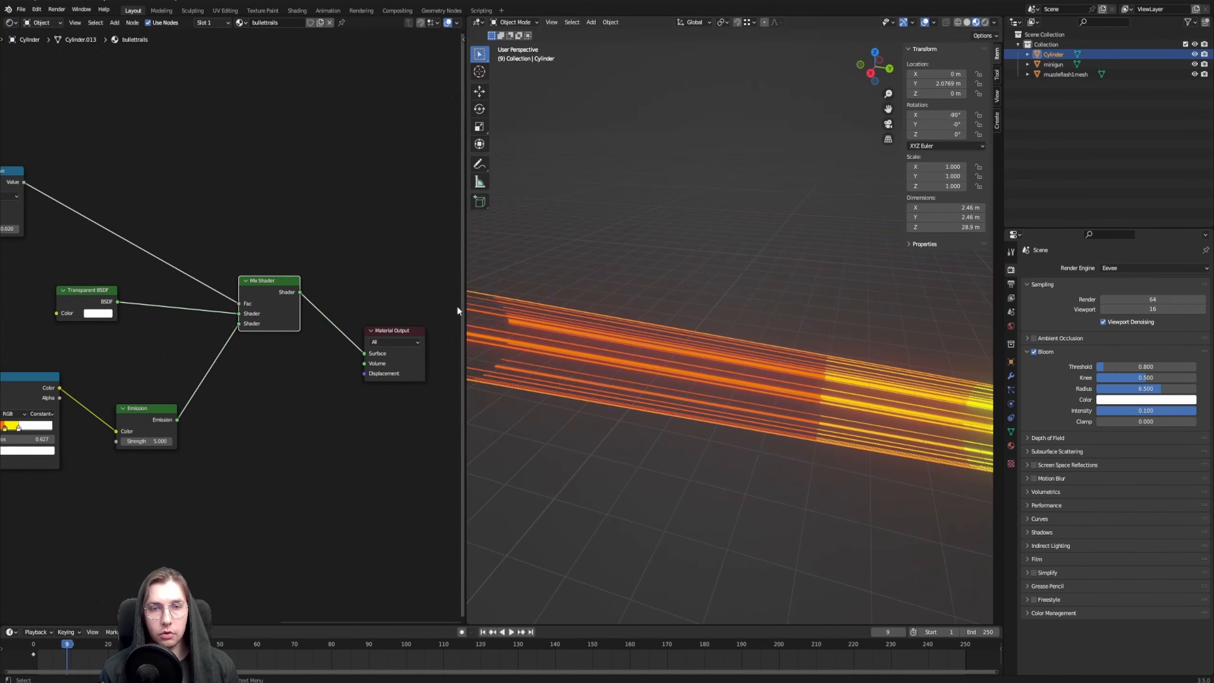
pyautogui.scroll(-3, 691, 339)
pyautogui.keyDown('shift'); pyautogui.moveTo(555, 330); pyautogui.dragTo(526, 346, button='middle'); pyautogui.keyUp('shift')
pyautogui.keyDown('shift'); pyautogui.moveTo(985, 420); pyautogui.dragTo(785, 375, button='middle'); pyautogui.keyUp('shift')
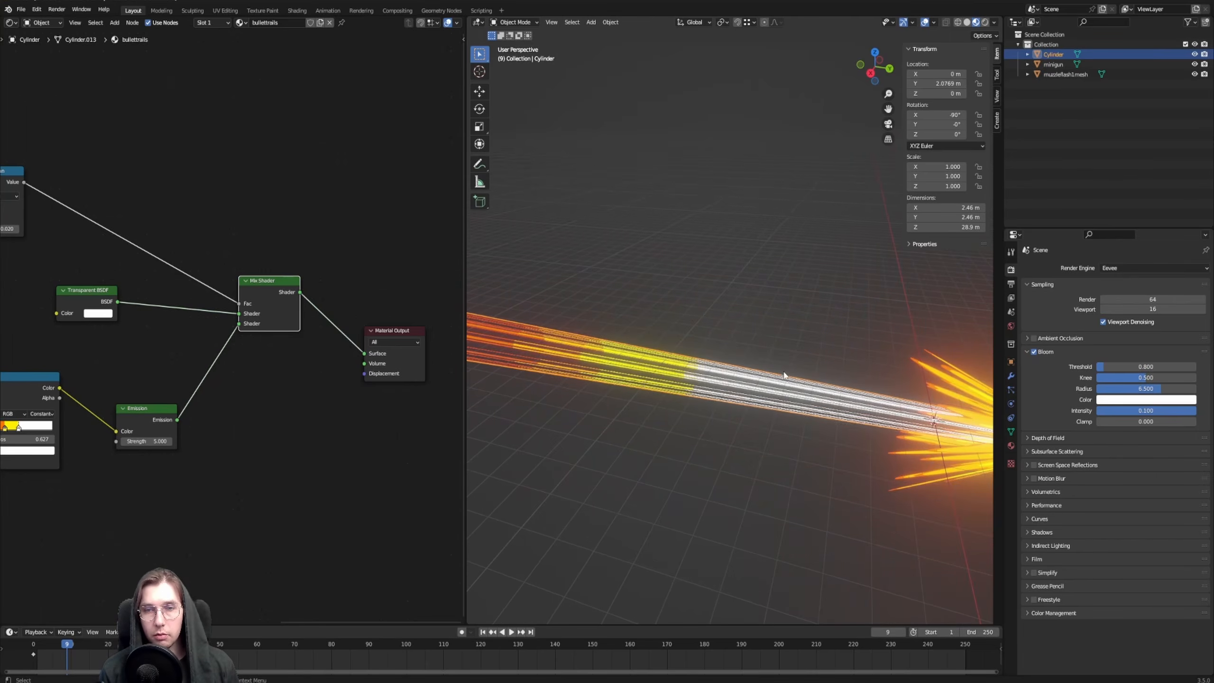
pyautogui.scroll(-2, 768, 382)
pyautogui.moveTo(634, 354); pyautogui.dragTo(829, 320, button='middle')
pyautogui.keyDown('shift'); pyautogui.moveTo(57, 409); pyautogui.dragTo(298, 373, button='middle'); pyautogui.keyUp('shift')
pyautogui.scroll(4, 298, 373)
pyautogui.scroll(1, 697, 360)
pyautogui.keyDown('shift'); pyautogui.moveTo(697, 361); pyautogui.dragTo(650, 330, button='middle'); pyautogui.keyUp('shift')
pyautogui.scroll(2, 653, 361)
pyautogui.scroll(3, 653, 360)
pyautogui.moveTo(256, 396); pyautogui.dragTo(304, 392)
pyautogui.moveTo(808, 353); pyautogui.dragTo(848, 355, button='middle')
pyautogui.moveTo(625, 381); pyautogui.dragTo(704, 400, button='middle')
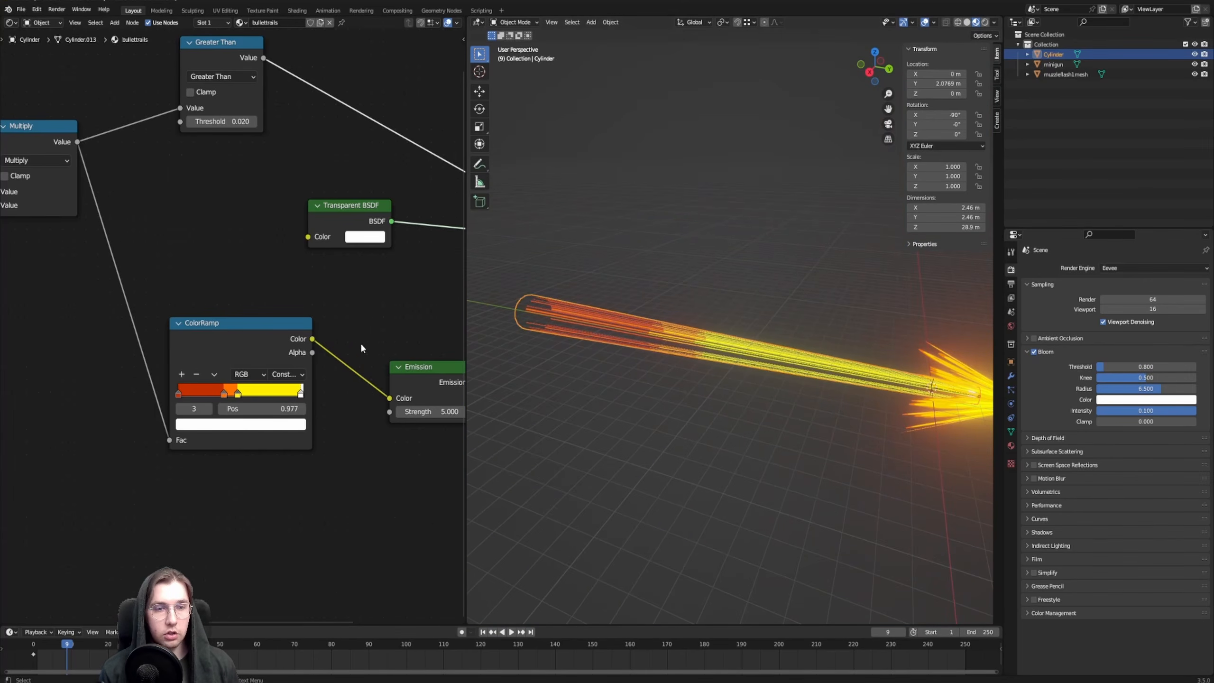
# Remove the orange stop from the bullettrails ColorRamp
pyautogui.scroll(3, 732, 382)
pyautogui.scroll(-1, 784, 377)
pyautogui.scroll(-1, 851, 376)
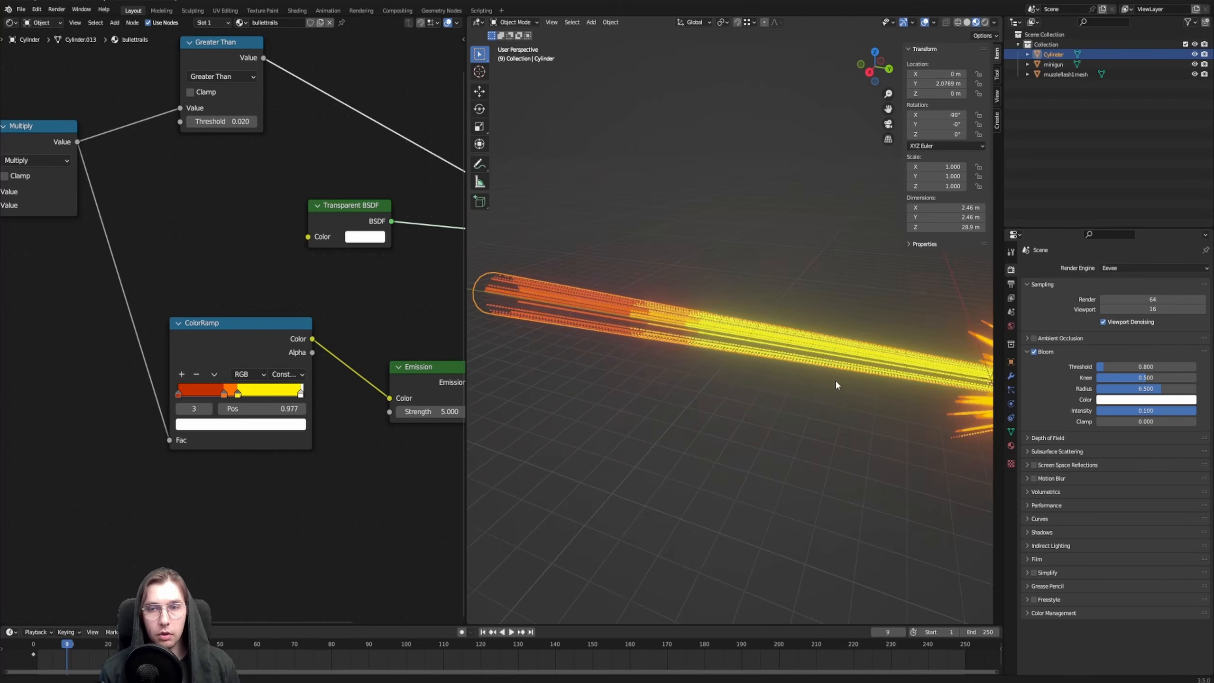
pyautogui.moveTo(683, 319); pyautogui.dragTo(722, 320, button='middle')
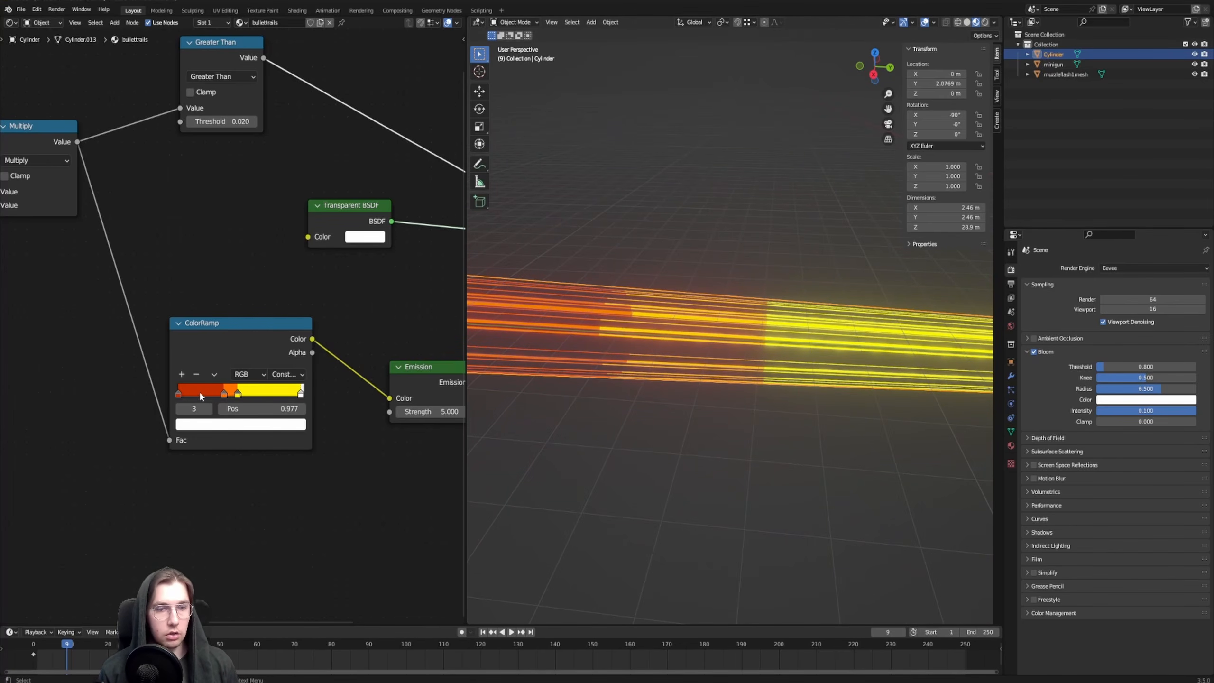
pyautogui.click(196, 374)
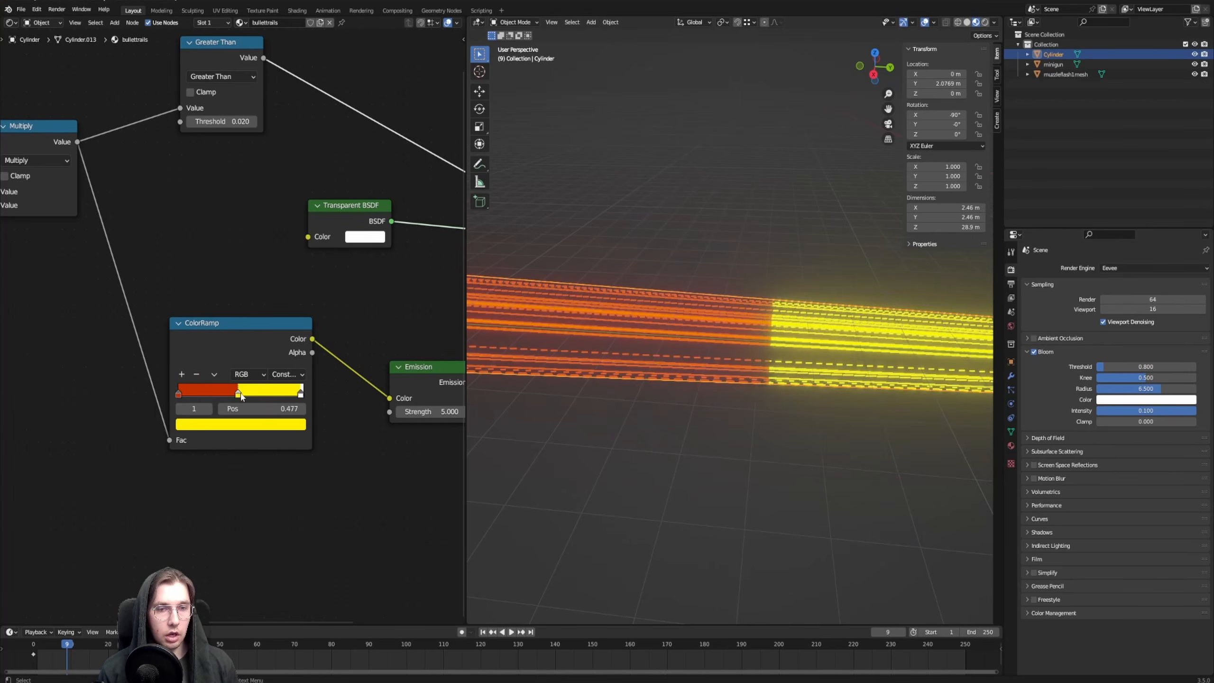
# Move the ColorRamp's yellow stop to position 0.805 and switch the interpolation to Linear
pyautogui.moveTo(238, 393); pyautogui.dragTo(279, 393)
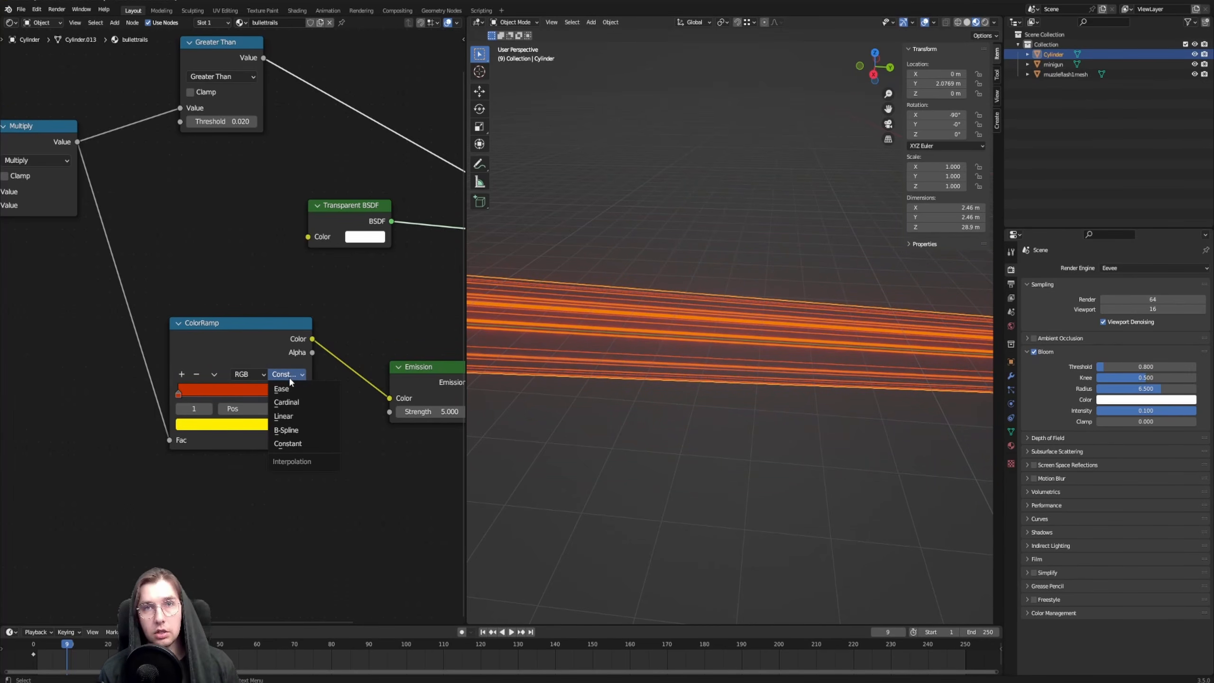
pyautogui.click(297, 416)
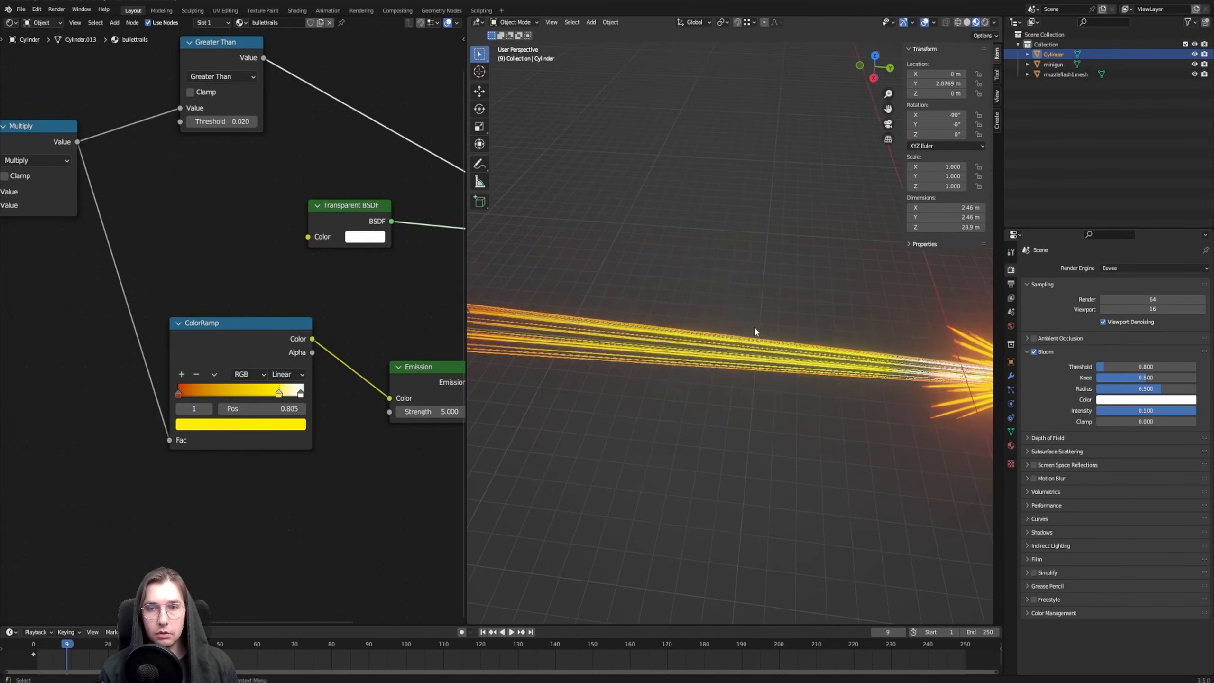
pyautogui.moveTo(789, 334); pyautogui.dragTo(843, 356, button='middle')
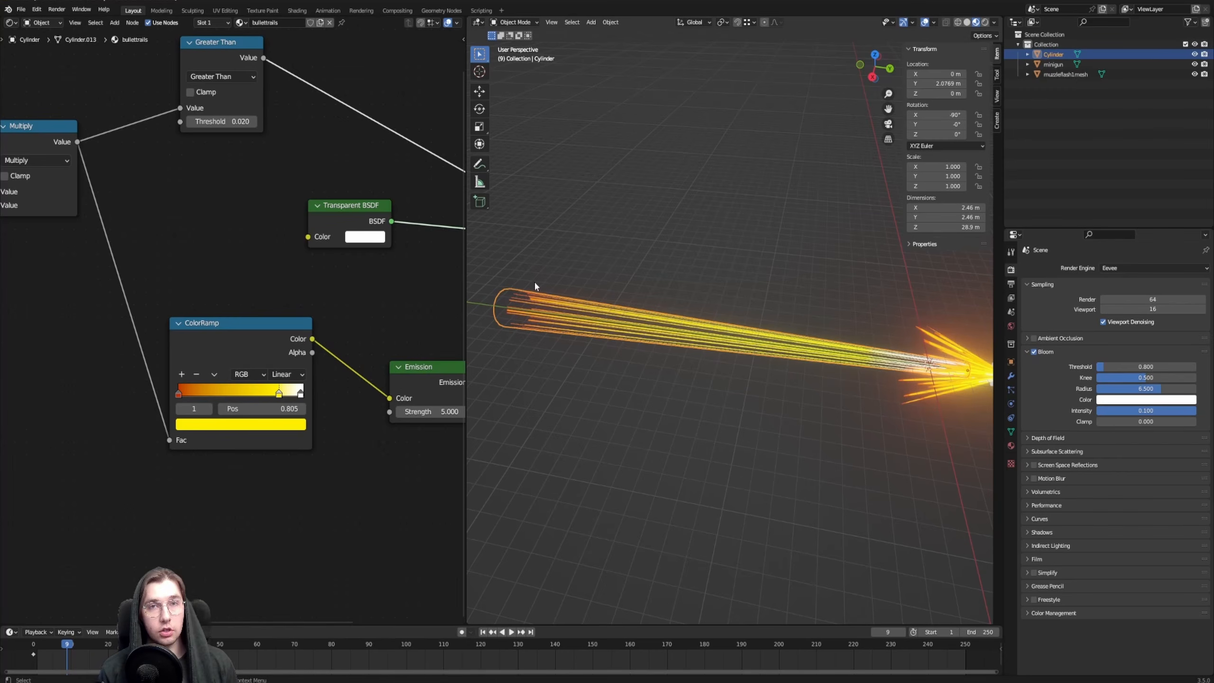
# Move the ColorRamp's yellow stop to position 0.932 and its red stop to 0.086
pyautogui.moveTo(279, 397); pyautogui.dragTo(286, 395)
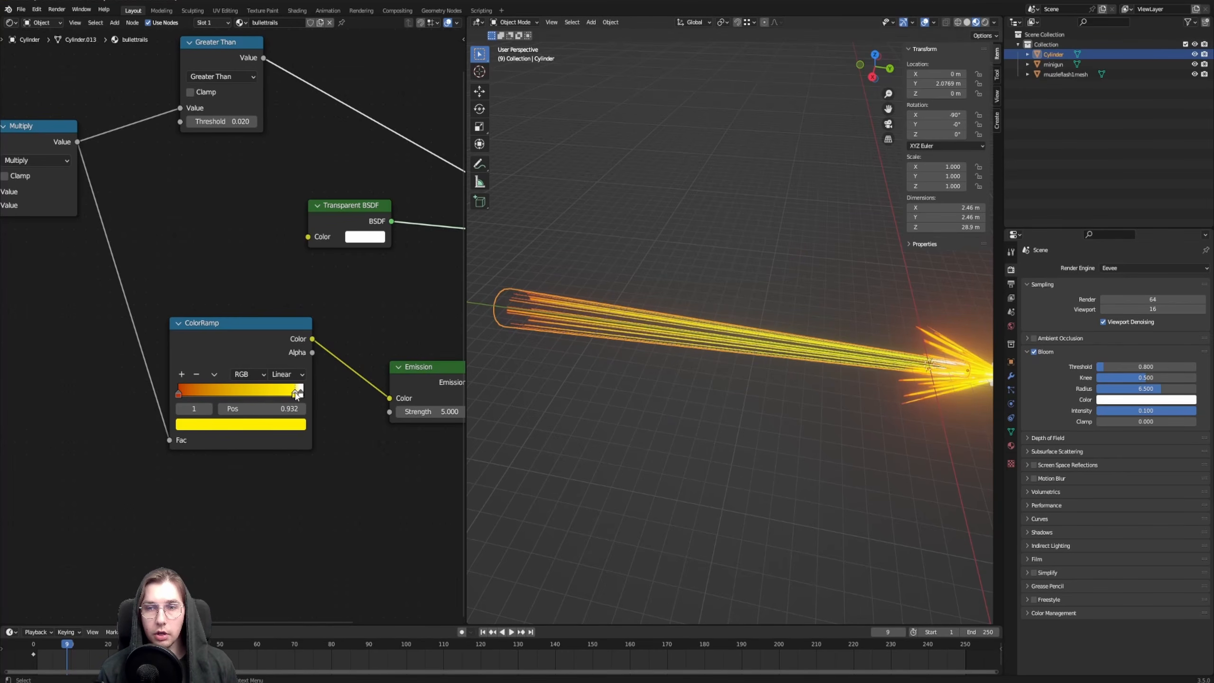
pyautogui.moveTo(181, 396); pyautogui.dragTo(191, 398)
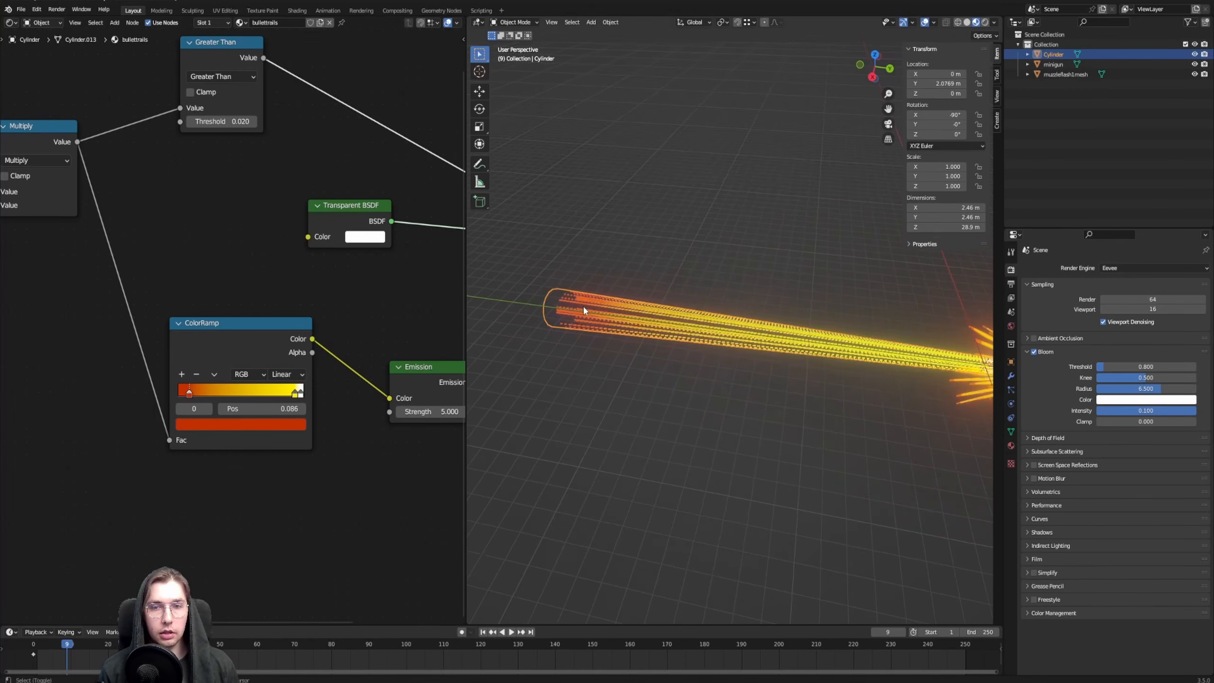
pyautogui.moveTo(746, 243); pyautogui.dragTo(755, 326, button='middle')
# Play the animation and examine the moving bullet trails from several angles in an enlarged 3D view
pyautogui.click(510, 631)
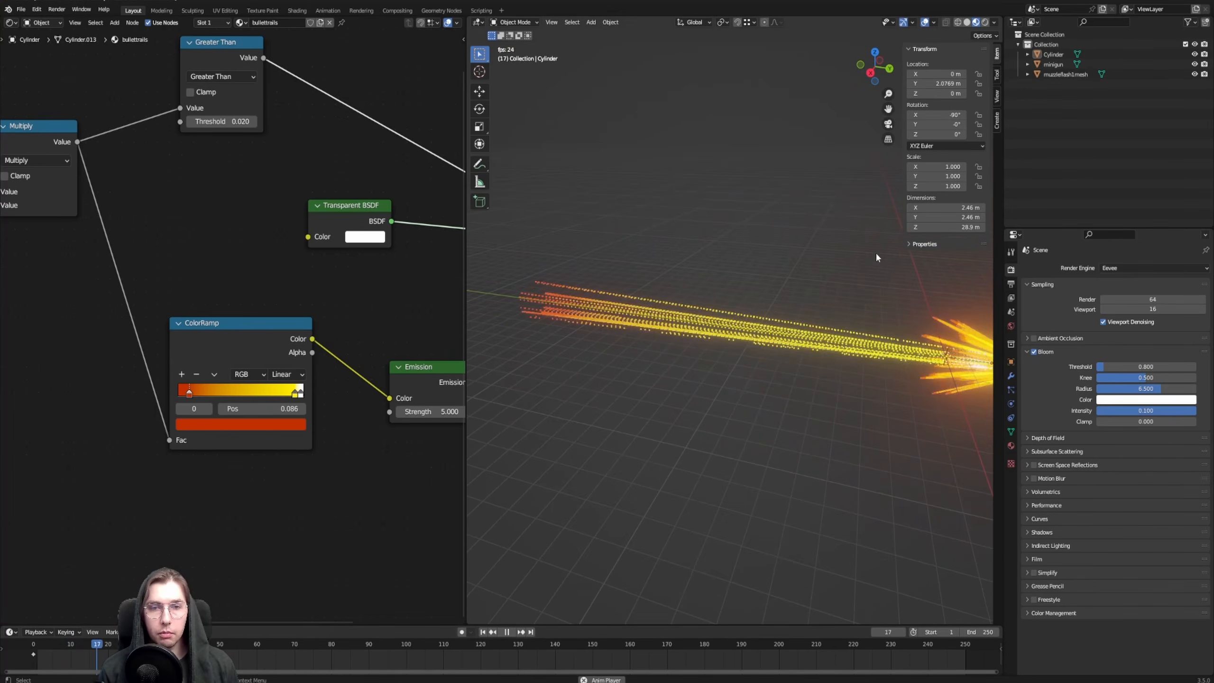
pyautogui.moveTo(875, 252); pyautogui.dragTo(715, 324, button='middle')
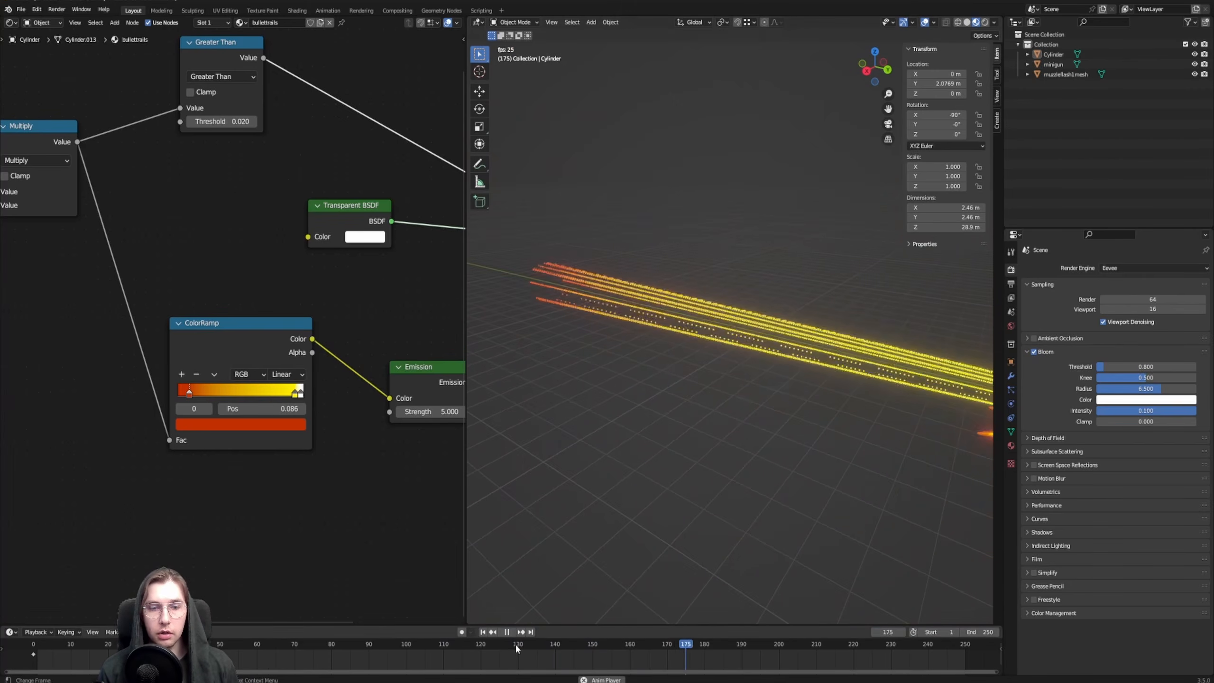
pyautogui.click(573, 311)
pyautogui.moveTo(466, 312); pyautogui.dragTo(360, 308)
pyautogui.moveTo(771, 405)
pyautogui.mouseDown(button='middle')
pyautogui.moveTo(738, 390)
pyautogui.moveTo(764, 389)
pyautogui.mouseUp(button='middle')
pyautogui.scroll(-2, 177, 335)
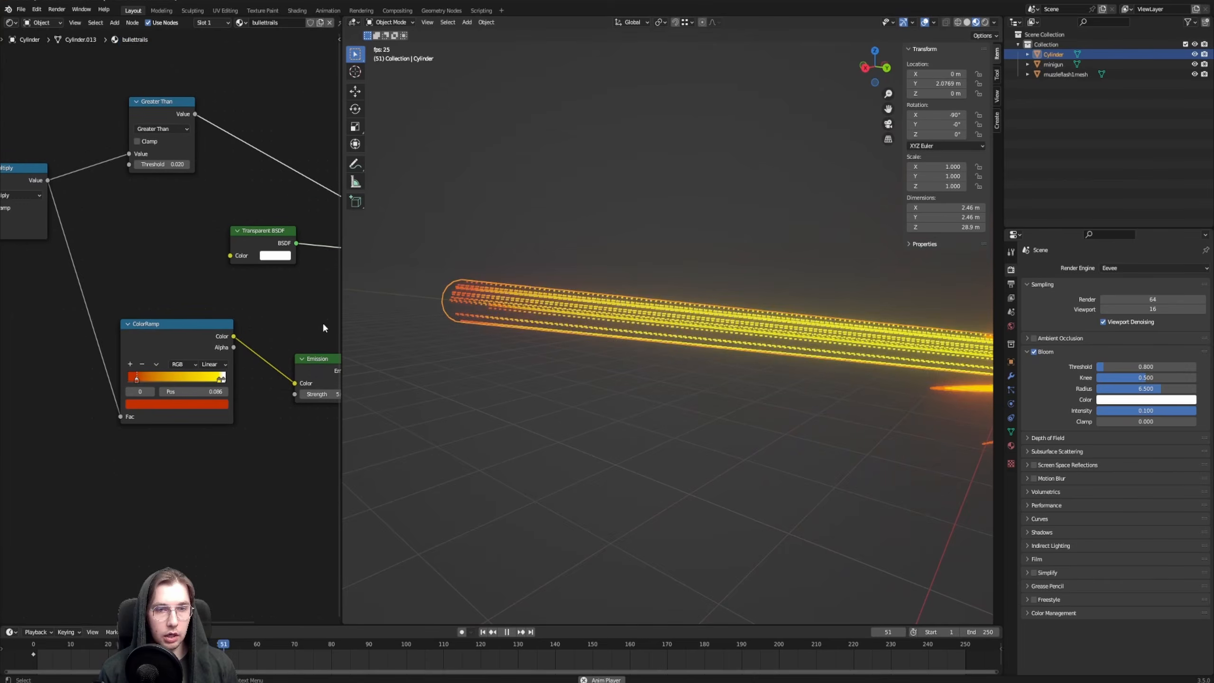
pyautogui.moveTo(341, 320); pyautogui.dragTo(409, 321)
pyautogui.press('space')
# Set the trail Noise Texture's Scale to 6.760 and its Distortion to 2.000 for fewer, thicker streaks
pyautogui.moveTo(85, 402); pyautogui.dragTo(82, 332, button='middle')
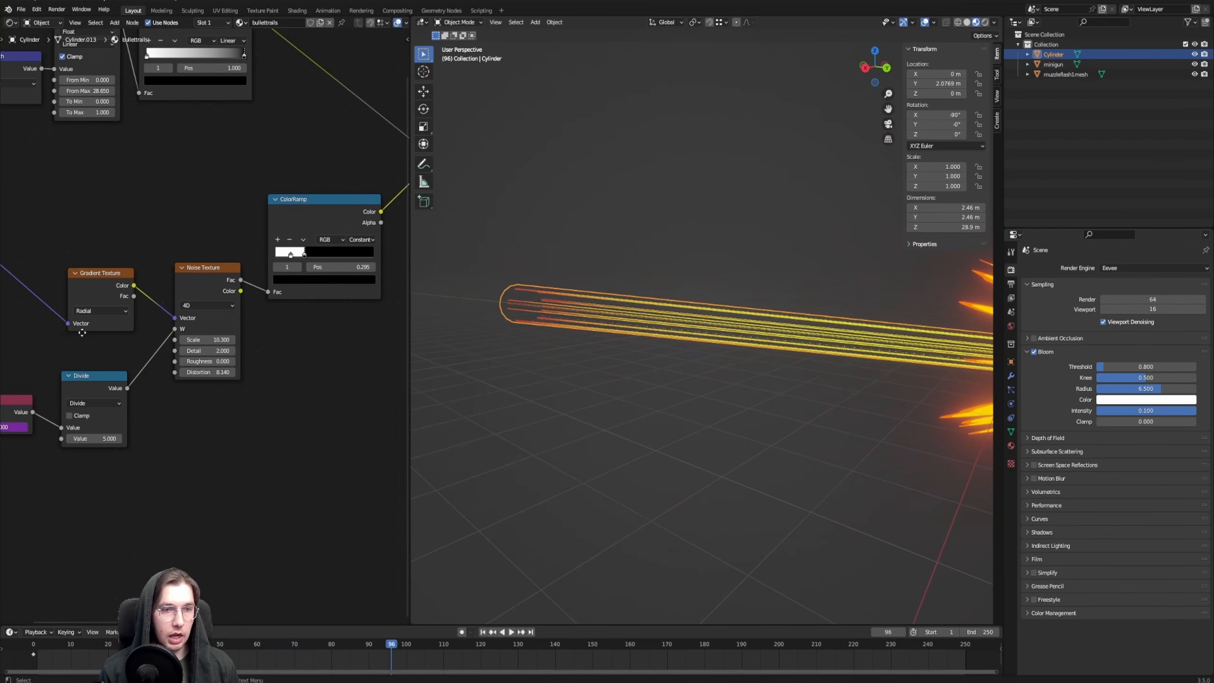
pyautogui.scroll(2, 214, 397)
pyautogui.moveTo(209, 401); pyautogui.dragTo(212, 412, button='middle')
pyautogui.scroll(1, 215, 334)
pyautogui.moveTo(216, 362)
pyautogui.mouseDown()
pyautogui.moveTo(201, 362)
pyautogui.moveTo(211, 364)
pyautogui.mouseUp()
pyautogui.click(219, 415)
pyautogui.write('2')
pyautogui.press('Return')
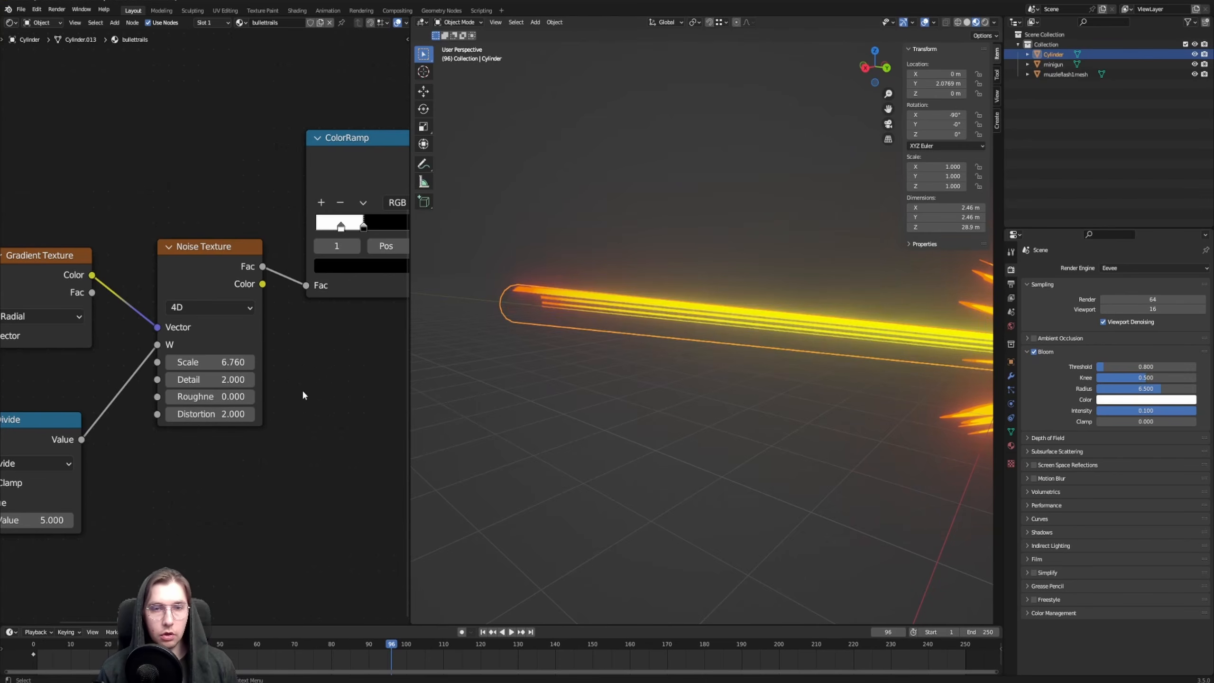
# Set the Noise Texture's Scale to 7.280 and play the animation to check the trails together with the minigun
pyautogui.moveTo(647, 355); pyautogui.dragTo(616, 368, button='middle')
pyautogui.moveTo(210, 362); pyautogui.dragTo(245, 362)
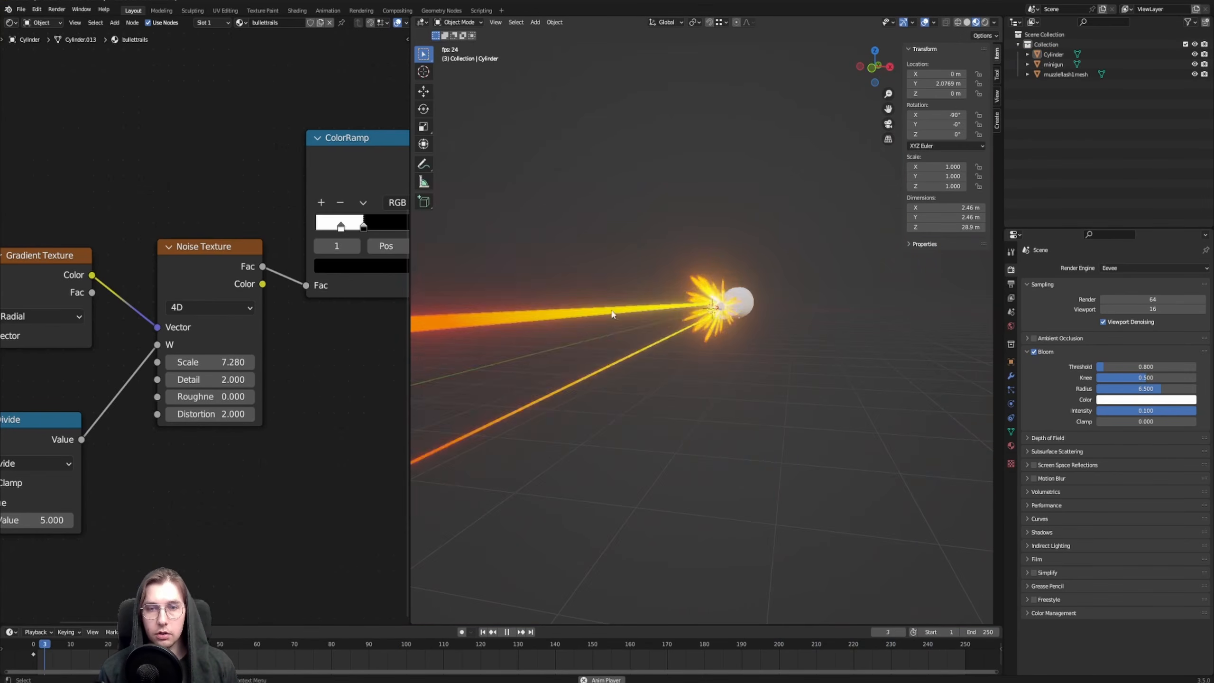
pyautogui.moveTo(610, 317); pyautogui.dragTo(676, 301, button='middle')
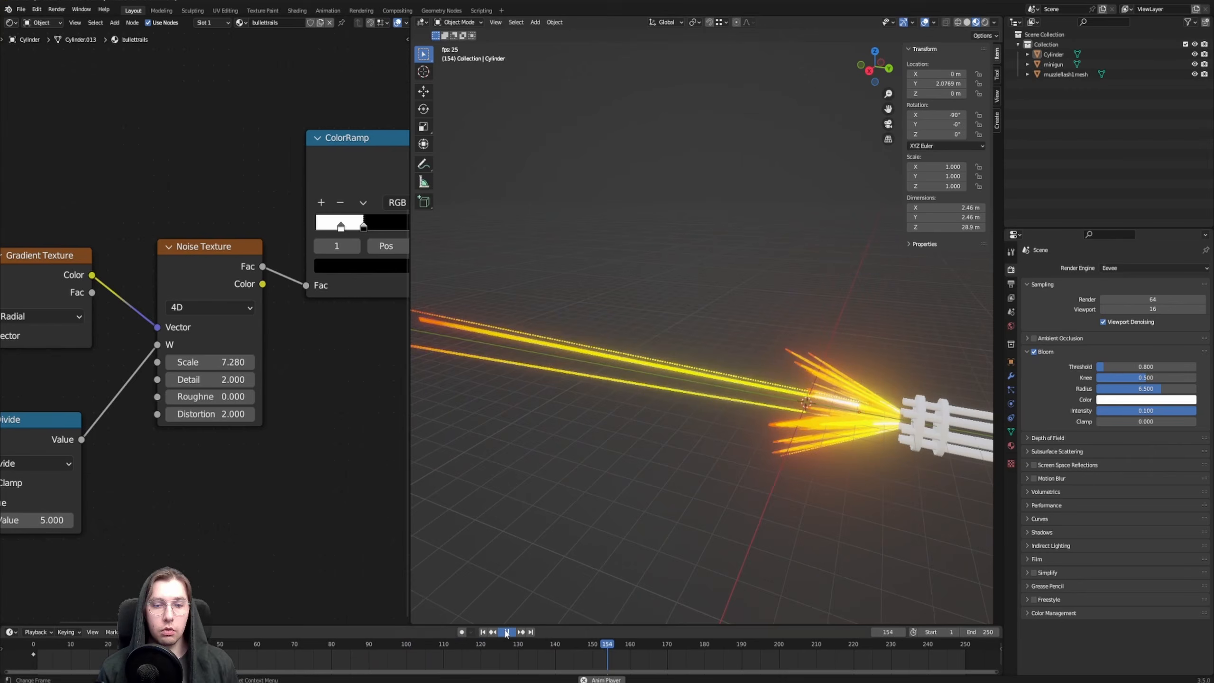
pyautogui.click(506, 633)
# Add a UV sphere at the scene origin and rotate it 90° in the right orthographic view
pyautogui.moveTo(621, 492); pyautogui.dragTo(641, 395, button='middle')
pyautogui.hotkey('shift', 'a')
pyautogui.moveTo(640, 395)
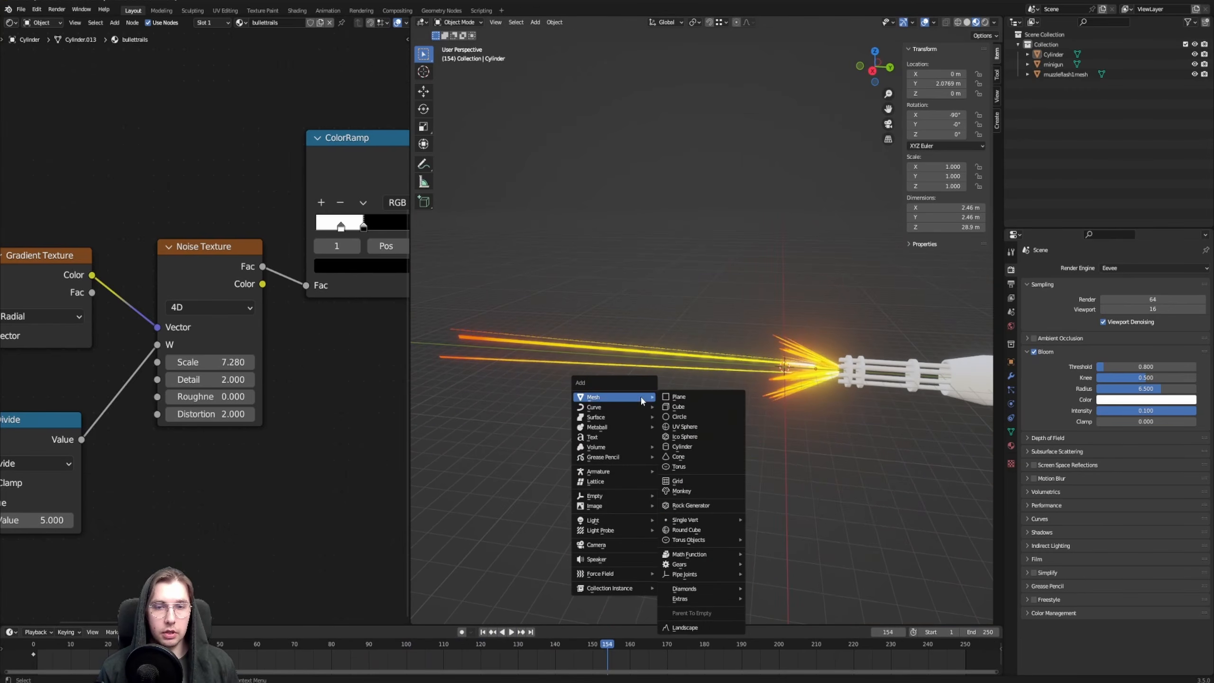
pyautogui.click(697, 427)
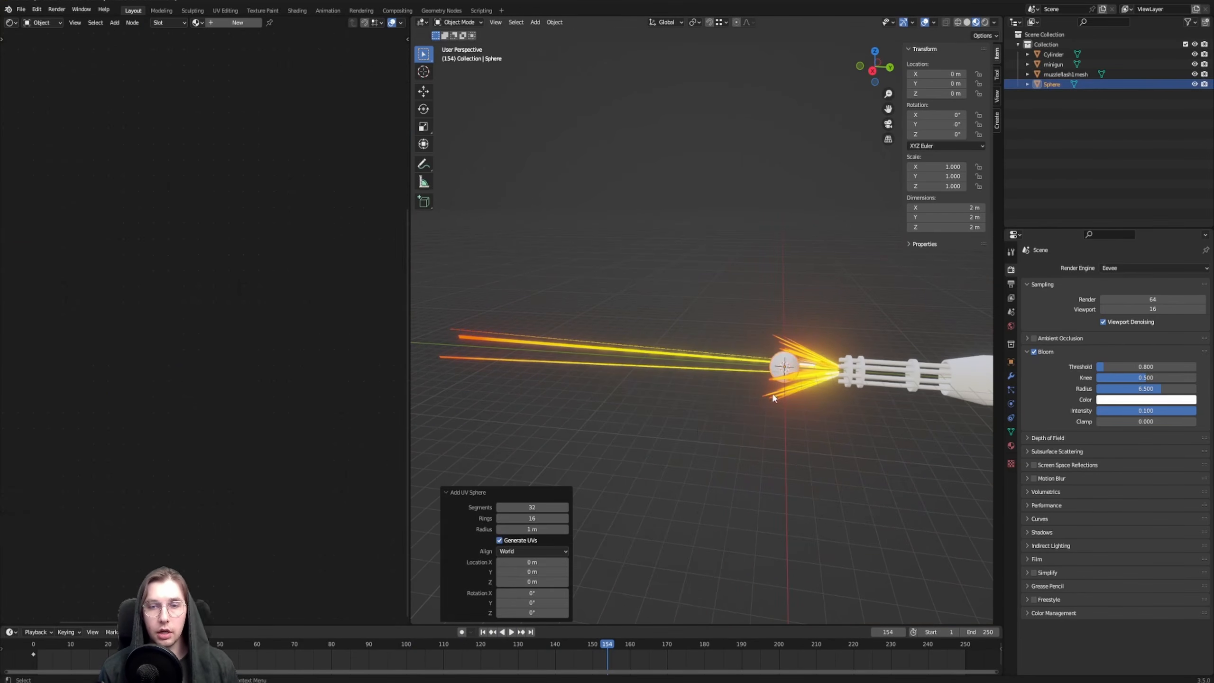
pyautogui.moveTo(698, 428); pyautogui.dragTo(750, 359, button='middle')
pyautogui.scroll(4, 765, 368)
pyautogui.write('r')
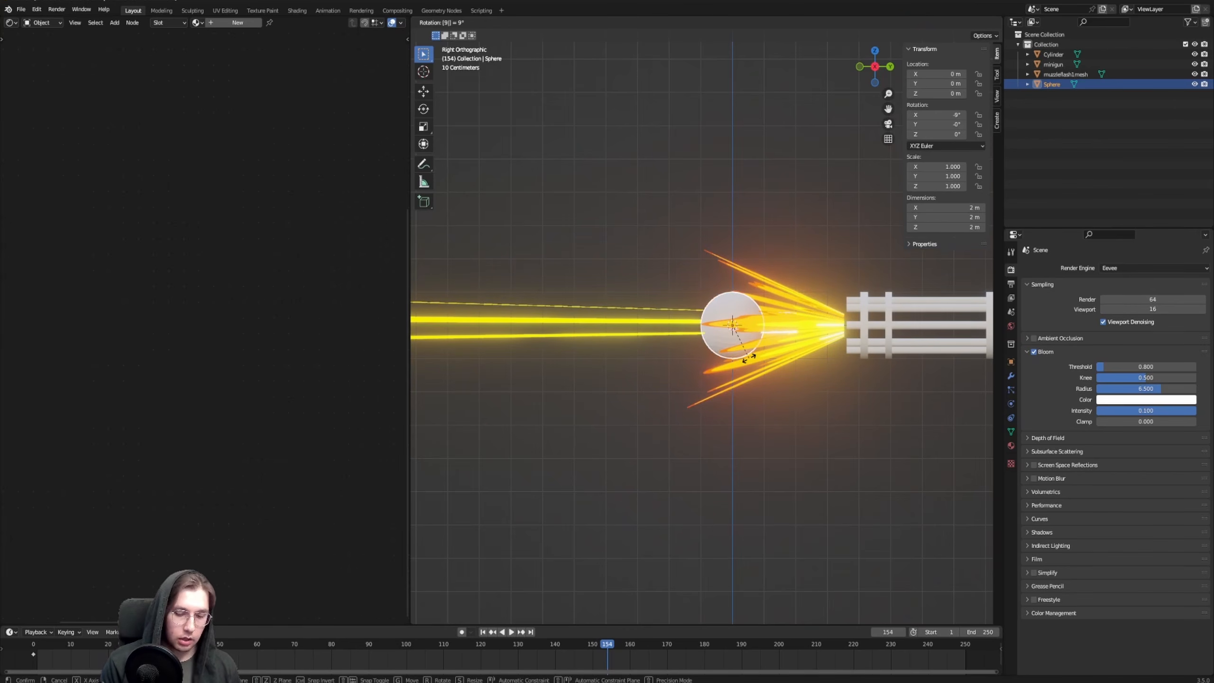
pyautogui.write('90')
pyautogui.press('Return')
# Move the sphere along Y to about 2.46 m, near the barrel ends, and scale it up by about 1.72
pyautogui.keyDown('shift'); pyautogui.moveTo(829, 303); pyautogui.dragTo(744, 316, button='middle'); pyautogui.keyUp('shift')
pyautogui.press('g')
pyautogui.press('y')
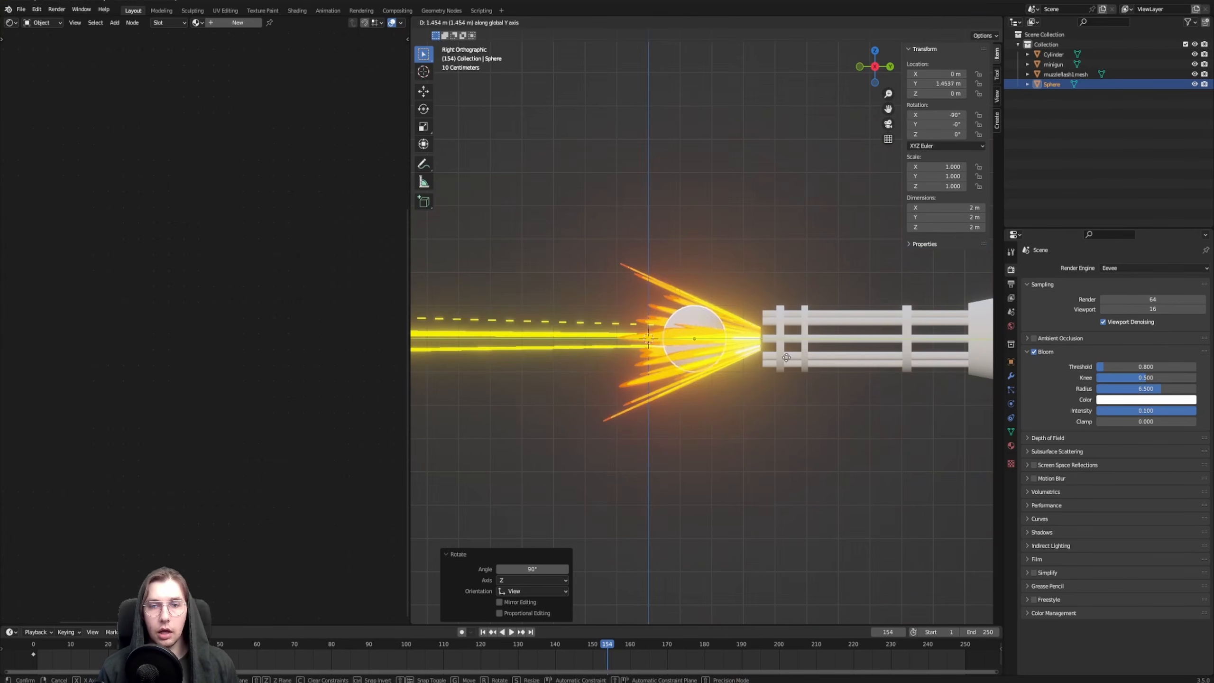
pyautogui.click(822, 342)
pyautogui.press('s')
pyautogui.click(768, 450)
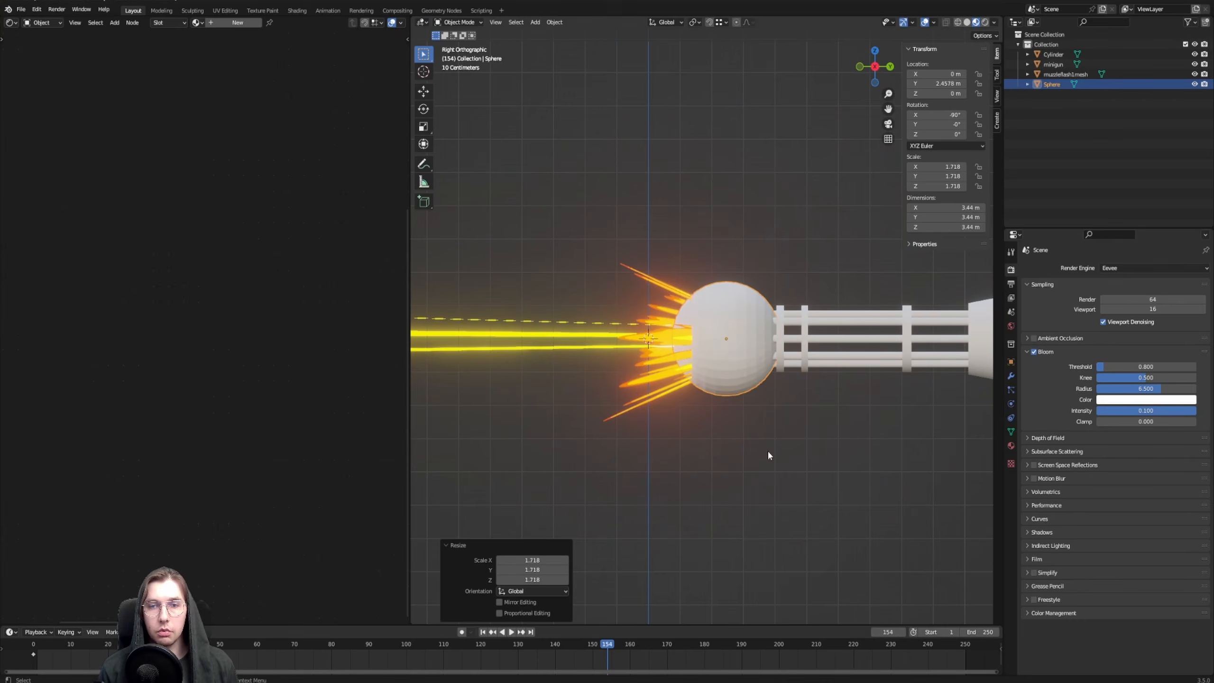
# Reposition the sphere along Y to about 1.81 m and enlarge it to a scale of about 2.03
pyautogui.press('g')
pyautogui.press('y')
pyautogui.click(832, 398)
pyautogui.press('s')
pyautogui.click(735, 435)
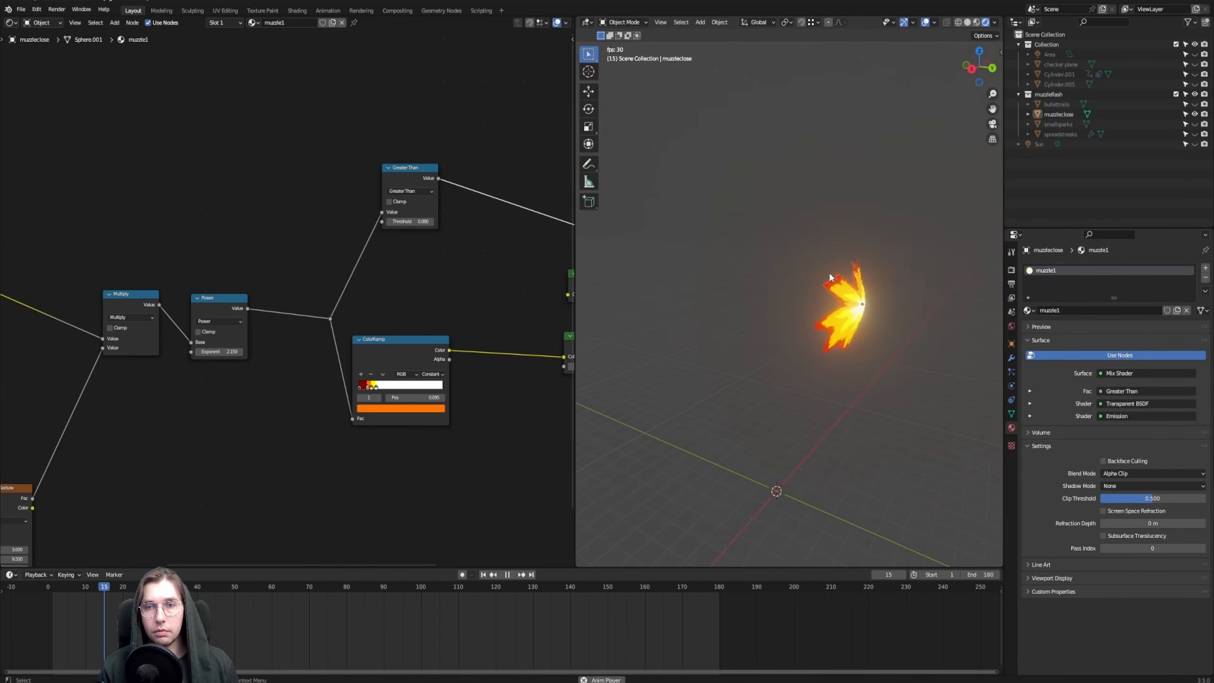
# Examine the muzzleclose mesh in the finished reference scene as a guide for the sphere's shape
pyautogui.click(837, 301)
pyautogui.press('Tab')
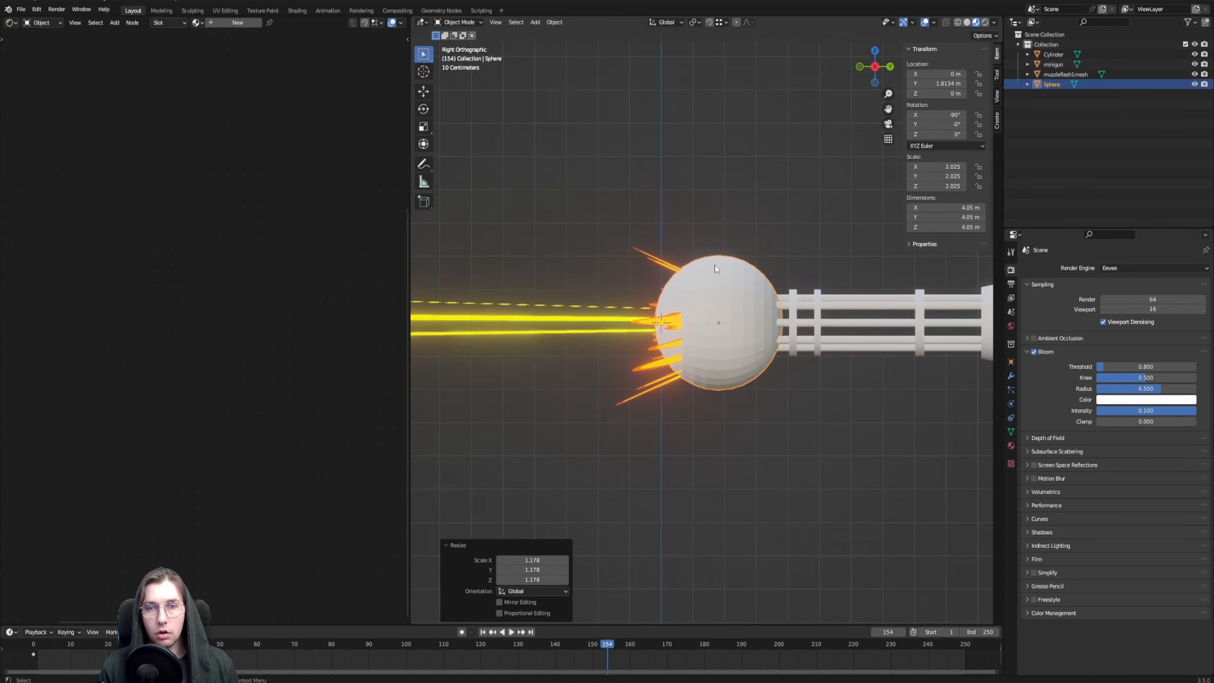
# Delete a ring of faces around the sphere's middle and the front half linked beyond it, keeping the half facing the minigun
pyautogui.scroll(3, 695, 268)
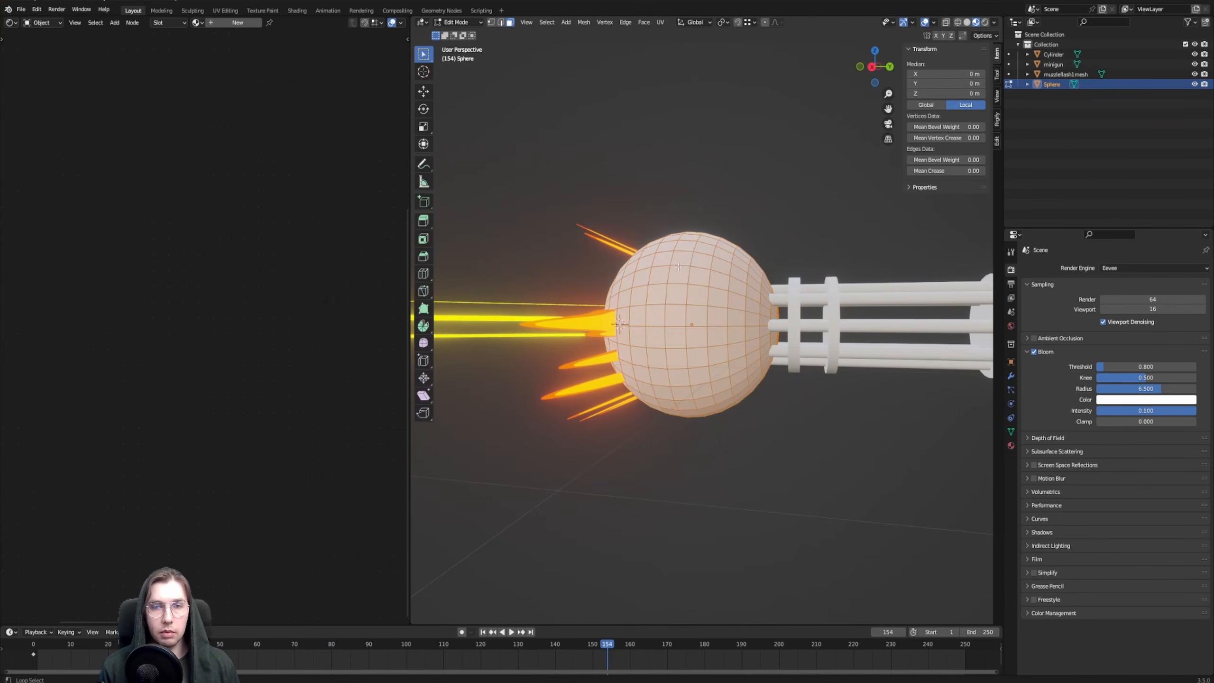
pyautogui.press('x')
pyautogui.click(671, 273)
pyautogui.press('l')
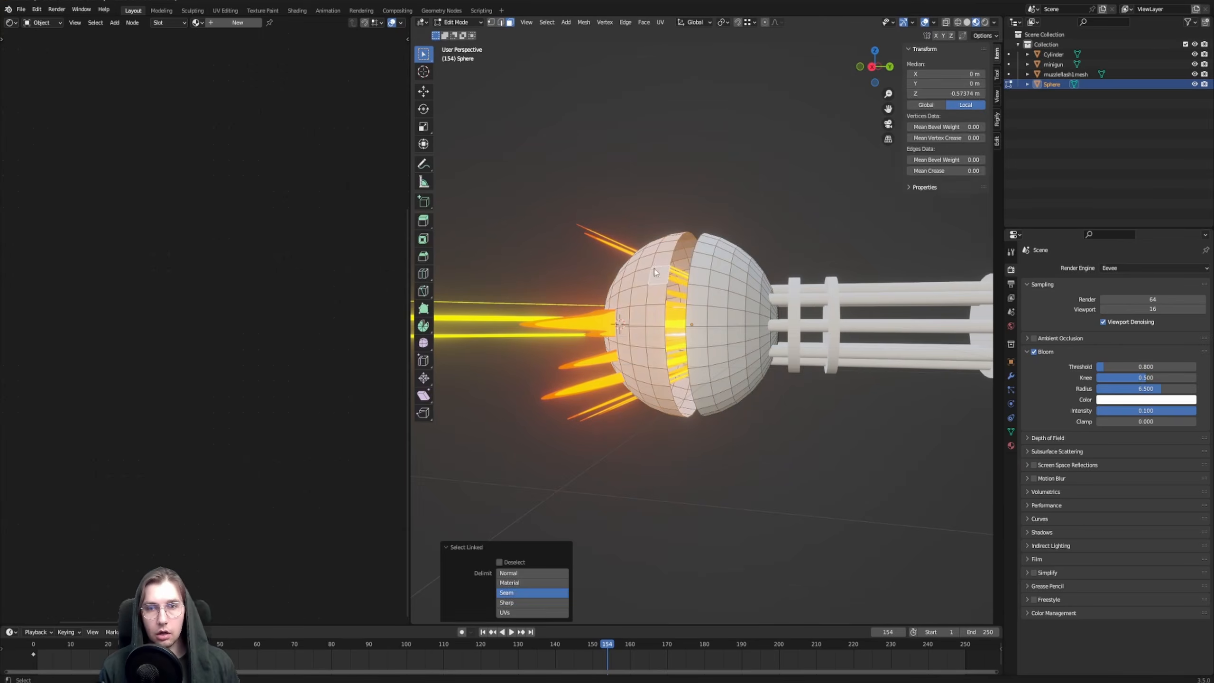
pyautogui.press('x')
pyautogui.click(655, 273)
# Flatten the whole half-sphere along Y to about 0.67 and shift it slightly along Y toward the barrels
pyautogui.moveTo(704, 259); pyautogui.dragTo(703, 262, button='middle')
pyautogui.press('a')
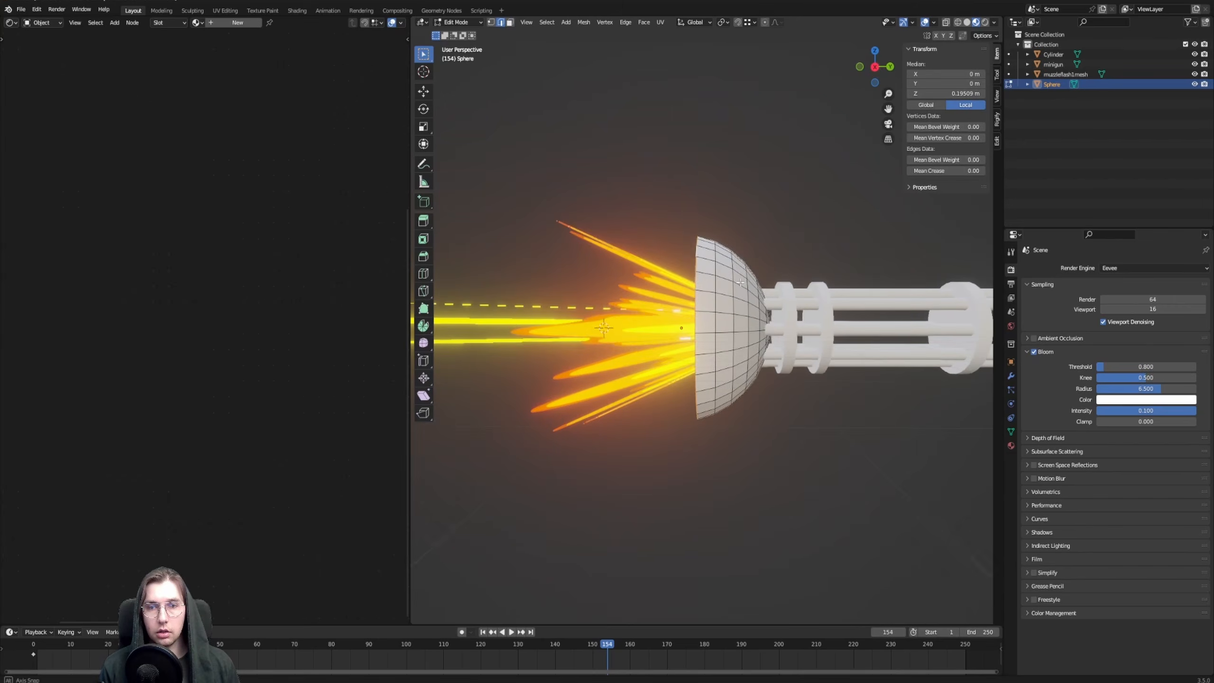
pyautogui.press('KP_3')
pyautogui.press('s')
pyautogui.press('y')
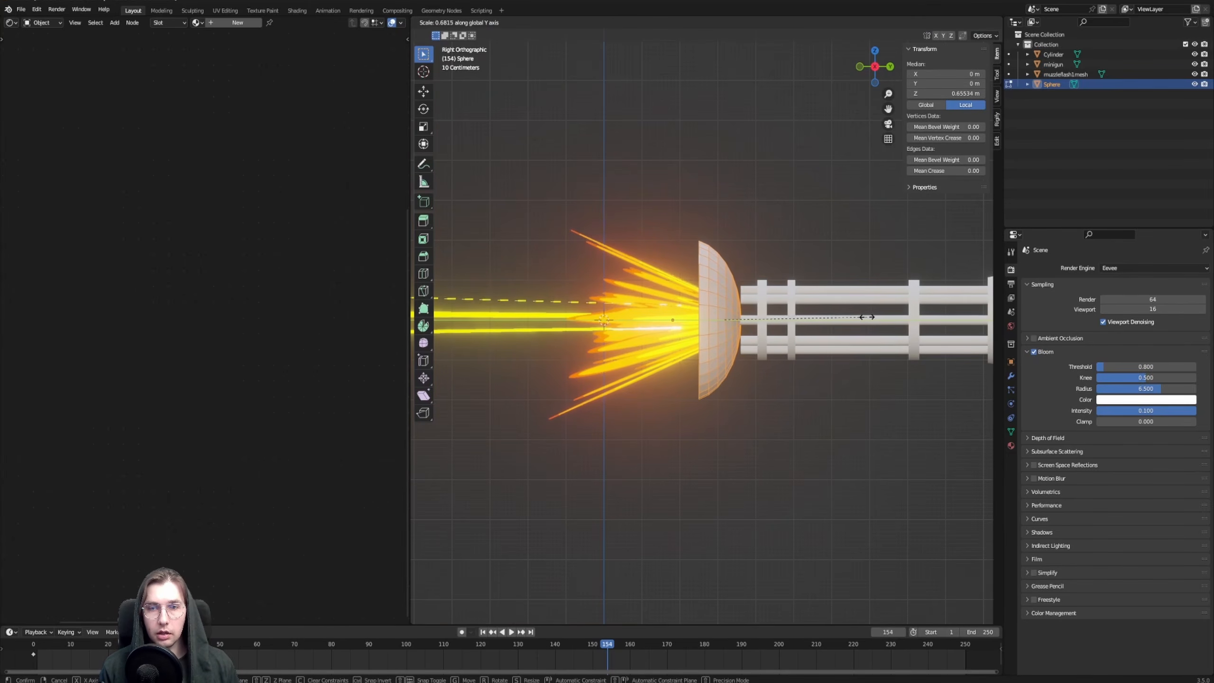
pyautogui.click(862, 317)
pyautogui.press('g')
pyautogui.press('y')
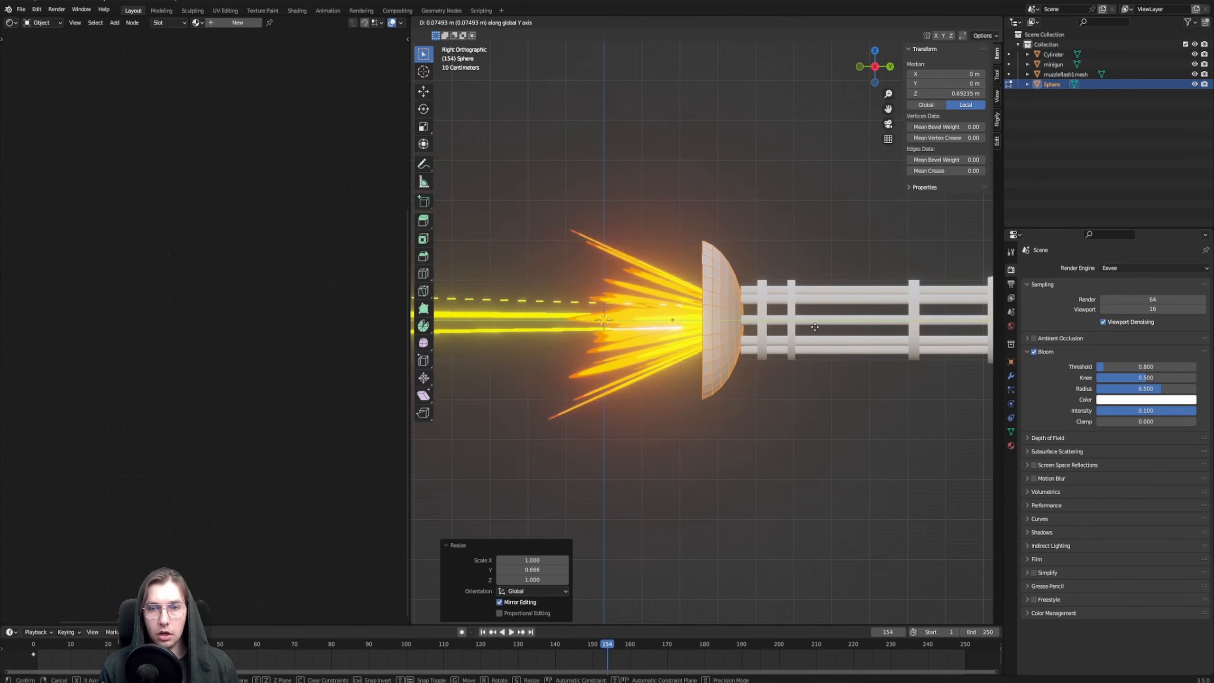
pyautogui.click(747, 233)
pyautogui.moveTo(746, 233); pyautogui.dragTo(723, 277, button='middle')
pyautogui.press('Tab')
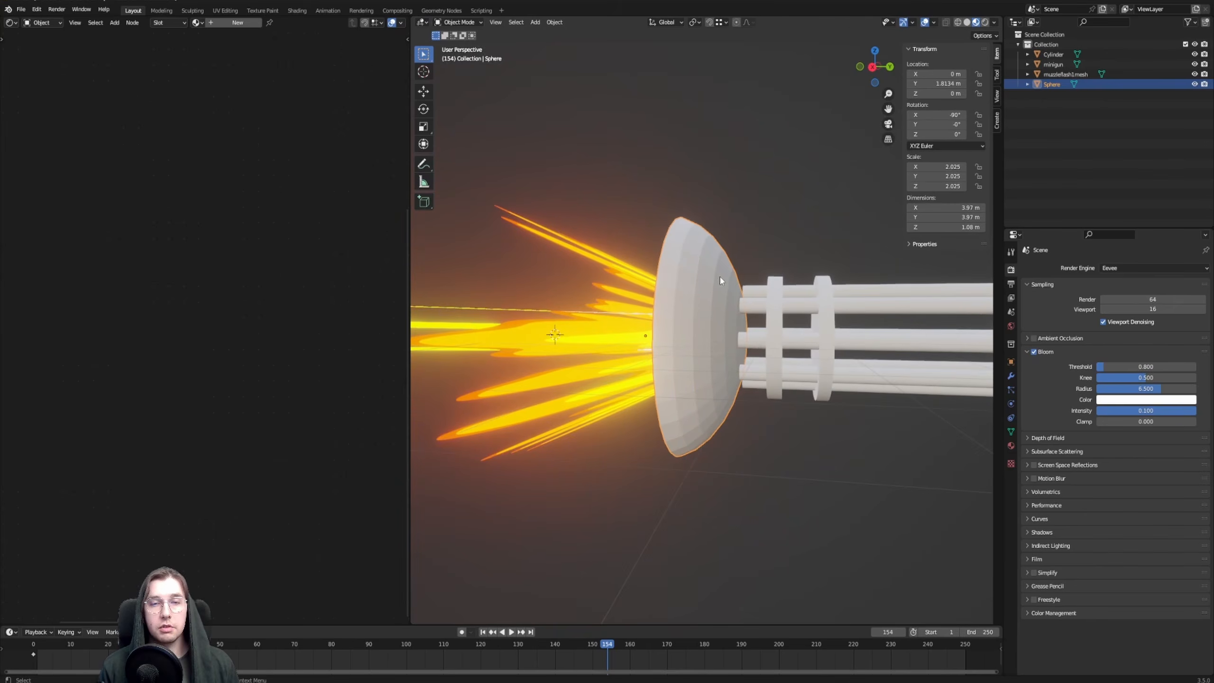
# Assign the muzzleflash1 material to the half-sphere and make it a separate copy named muzzleflash.begining
pyautogui.moveTo(674, 231); pyautogui.dragTo(645, 288, button='middle')
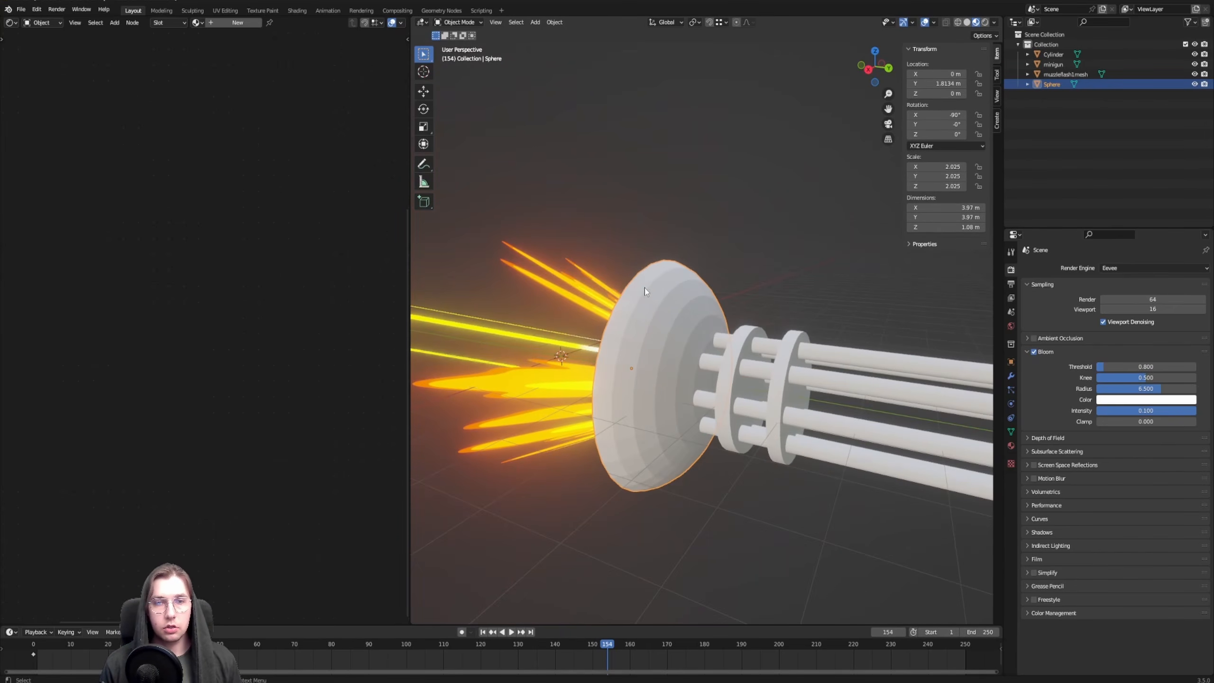
pyautogui.click(560, 279)
pyautogui.moveTo(560, 278); pyautogui.dragTo(713, 301, button='middle')
pyautogui.click(755, 296)
pyautogui.scroll(3, 698, 310)
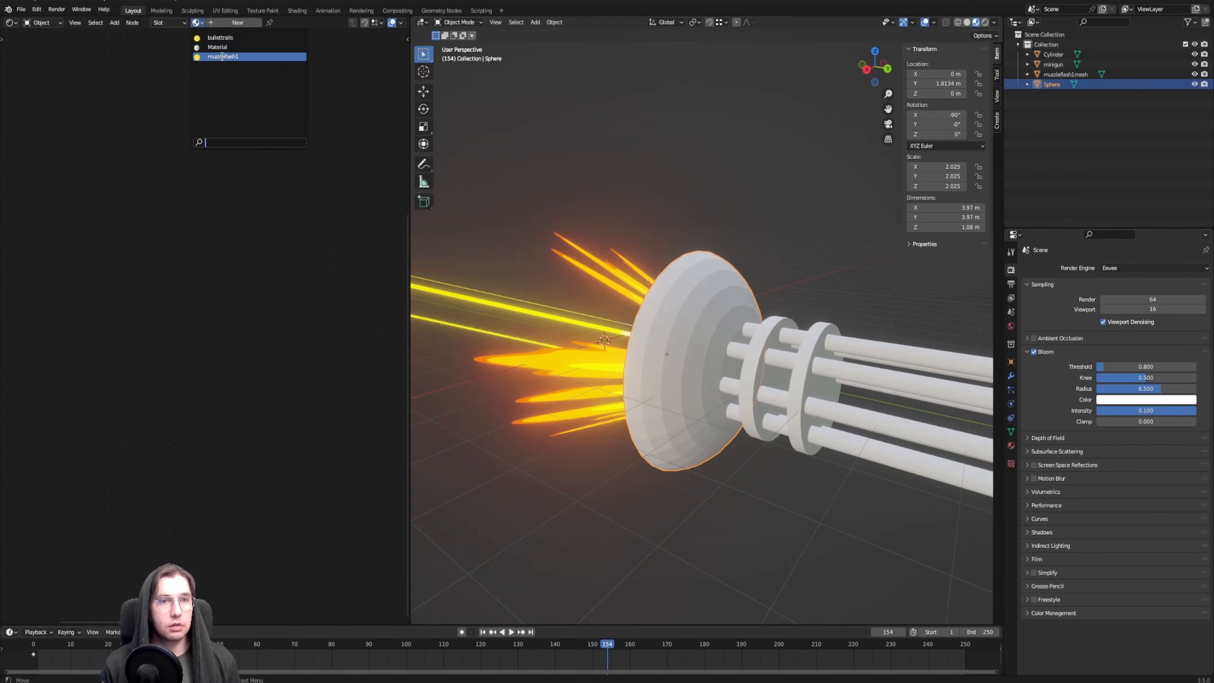
pyautogui.click(222, 57)
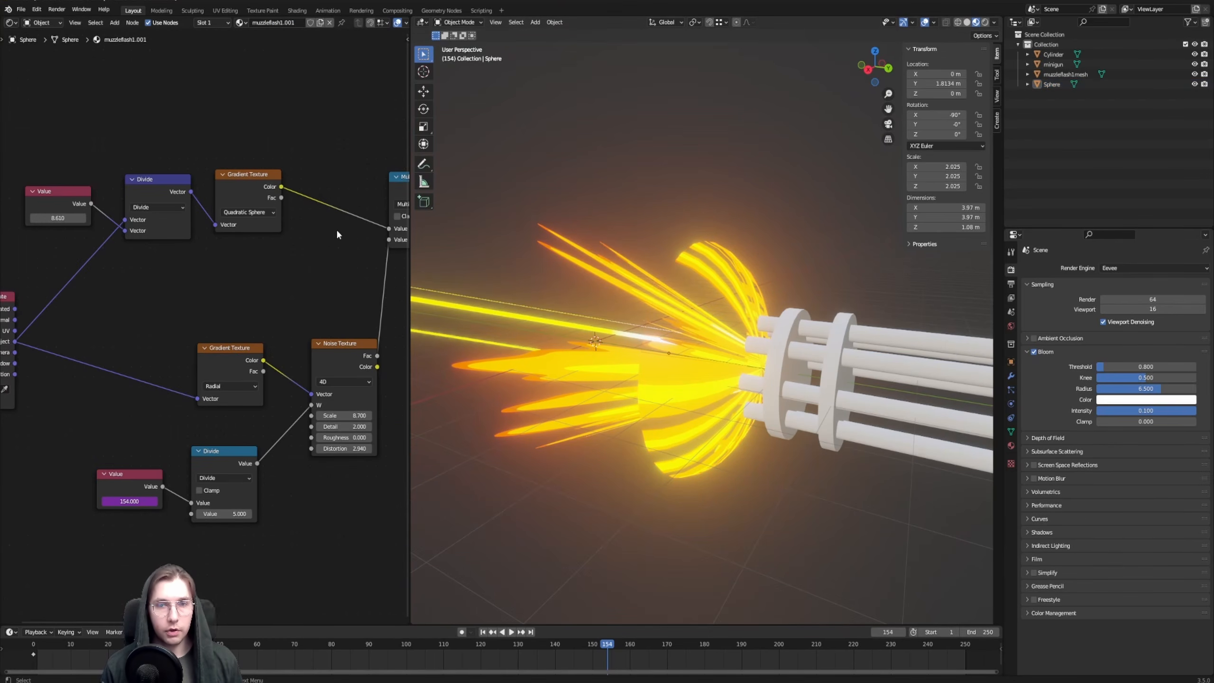
# Lower the Greater Than node's threshold in the half-sphere's material to 0.060
pyautogui.moveTo(316, 148); pyautogui.dragTo(109, 222, button='middle')
pyautogui.moveTo(284, 185); pyautogui.dragTo(165, 183, button='middle')
pyautogui.scroll(3, 277, 194)
pyautogui.moveTo(271, 298); pyautogui.dragTo(225, 328, button='middle')
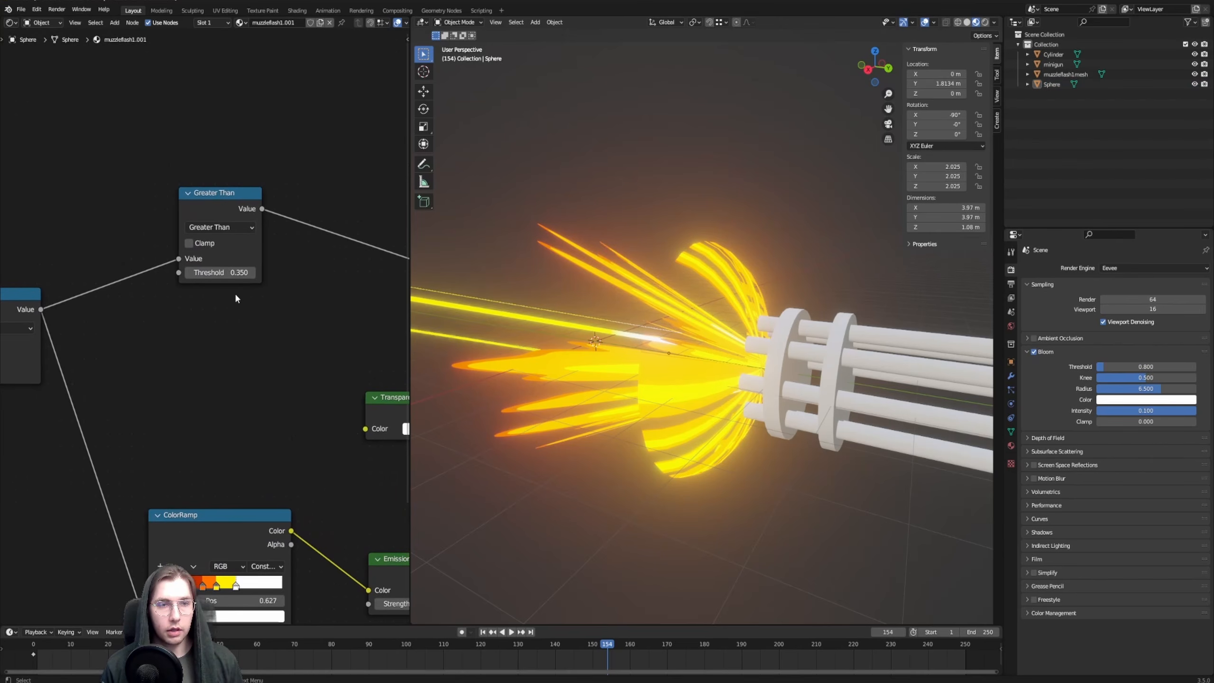
pyautogui.moveTo(229, 272); pyautogui.dragTo(210, 272)
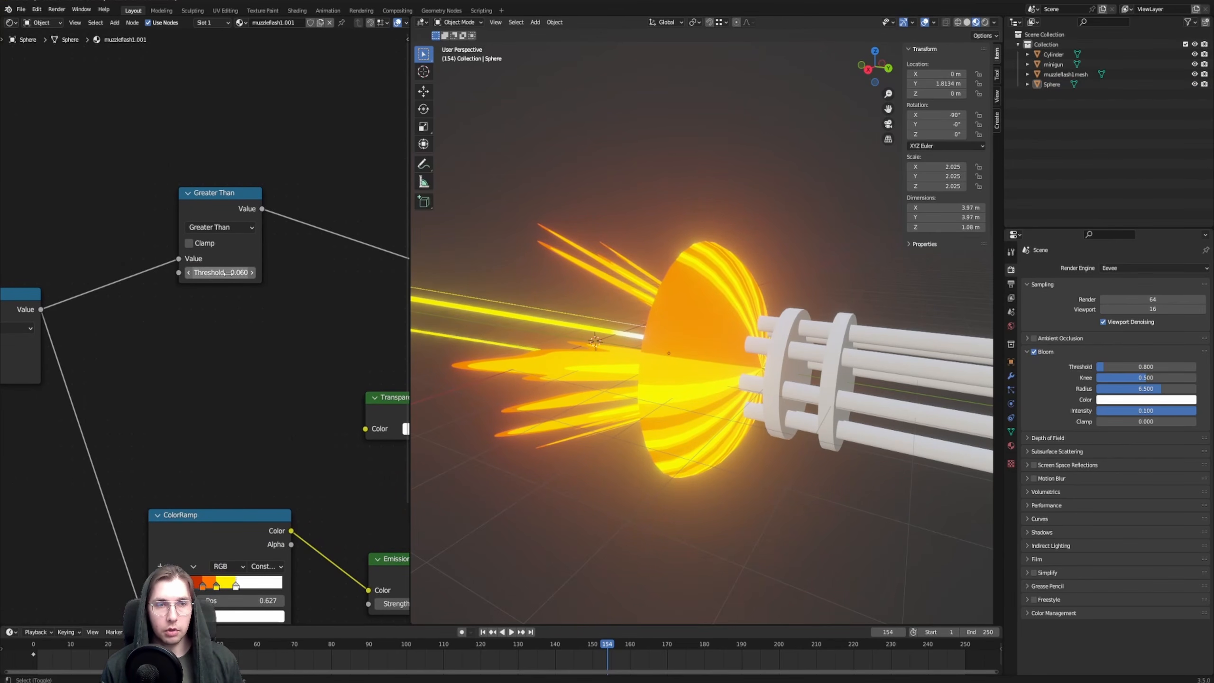
# Reduce the Value node dividing the half-sphere's object coordinates to about 1.46
pyautogui.moveTo(660, 321); pyautogui.dragTo(718, 303, button='middle')
pyautogui.scroll(-5, 51, 360)
pyautogui.moveTo(51, 359); pyautogui.dragTo(160, 345, button='middle')
pyautogui.scroll(5, 131, 349)
pyautogui.scroll(2, 160, 345)
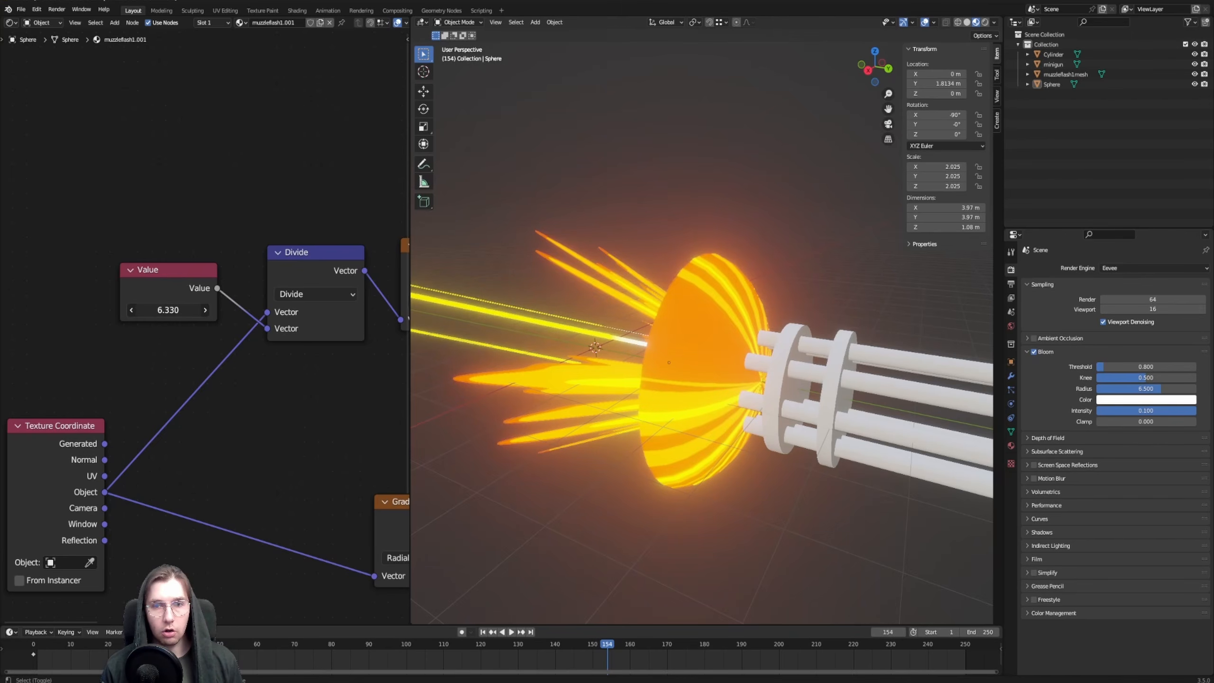
pyautogui.moveTo(168, 310); pyautogui.dragTo(96, 310)
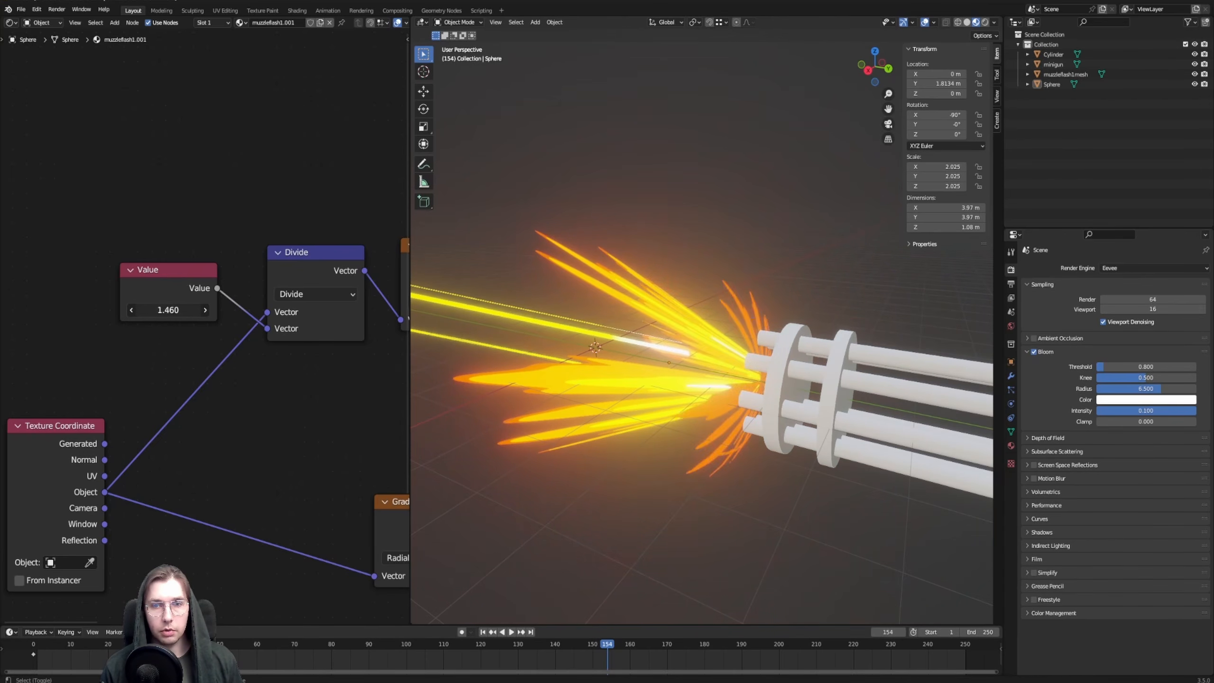
# Set the Noise Texture scale in the half-sphere's material to 3.000 for fewer, wider flame petals
pyautogui.scroll(-4, 203, 326)
pyautogui.moveTo(293, 393); pyautogui.dragTo(24, 287, button='middle')
pyautogui.scroll(2, 287, 406)
pyautogui.scroll(1, 299, 406)
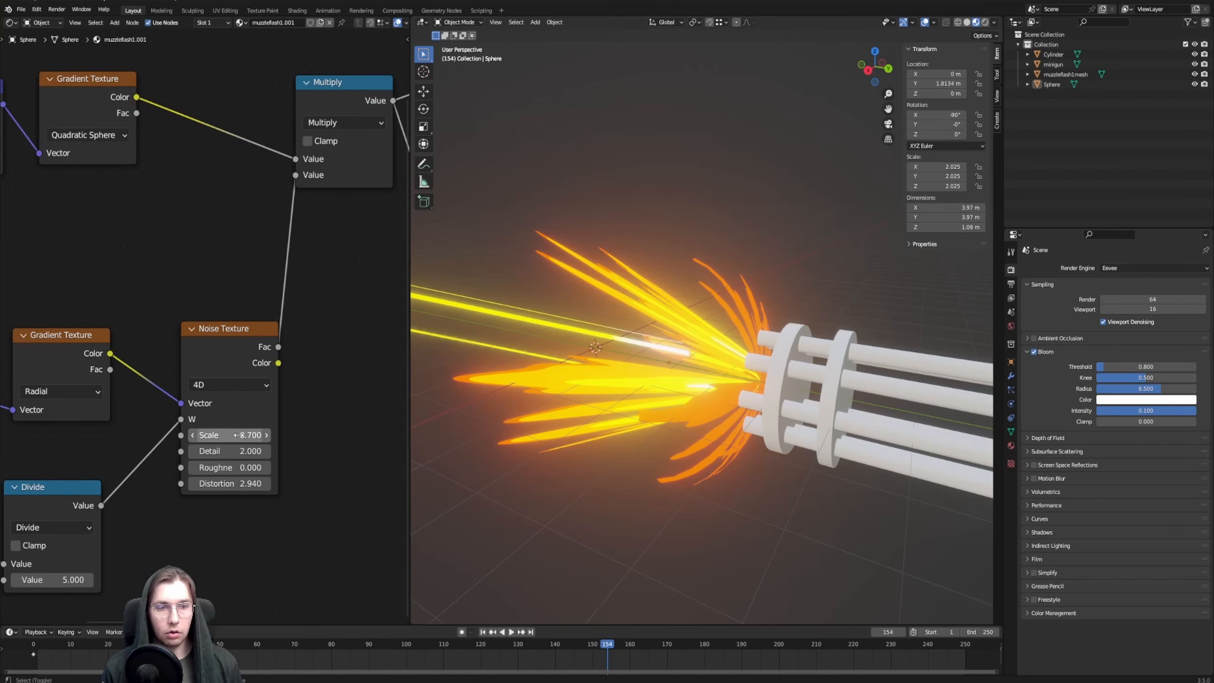
pyautogui.moveTo(239, 435); pyautogui.dragTo(211, 436)
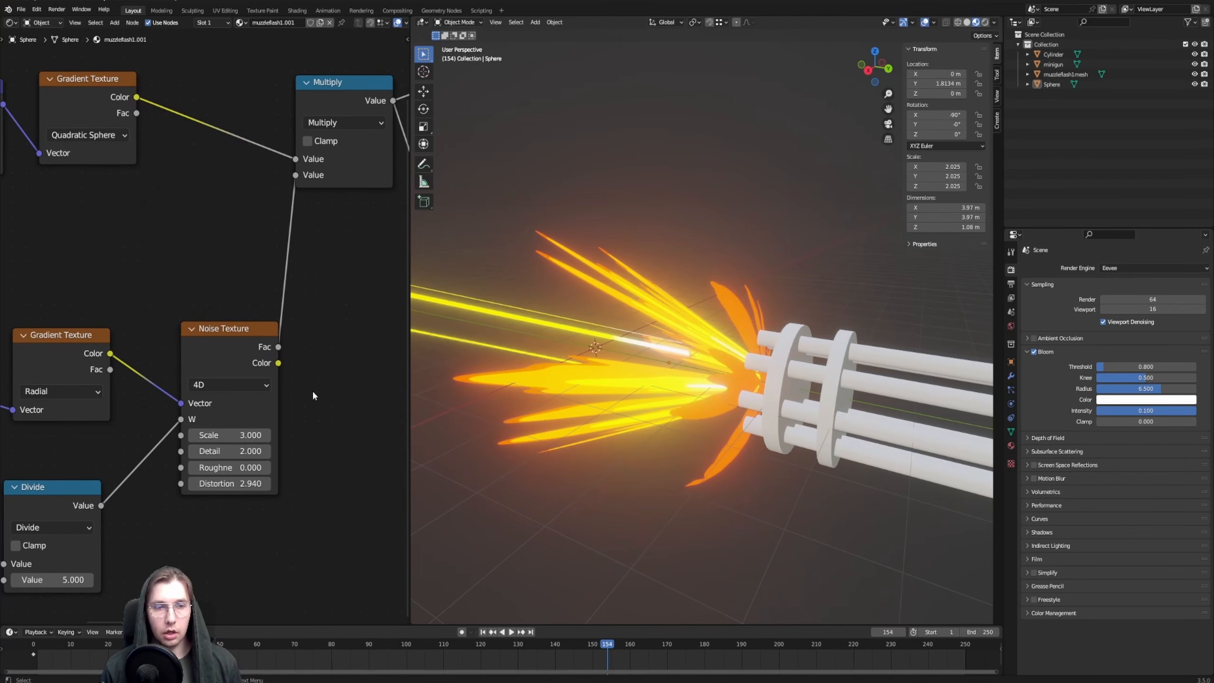
# Roughen the half-sphere's flame edges by setting the Noise Texture to detail 10.400, roughness 0.496 and distortion 3.040
pyautogui.moveTo(711, 390); pyautogui.dragTo(669, 333, button='middle')
pyautogui.scroll(2, 703, 335)
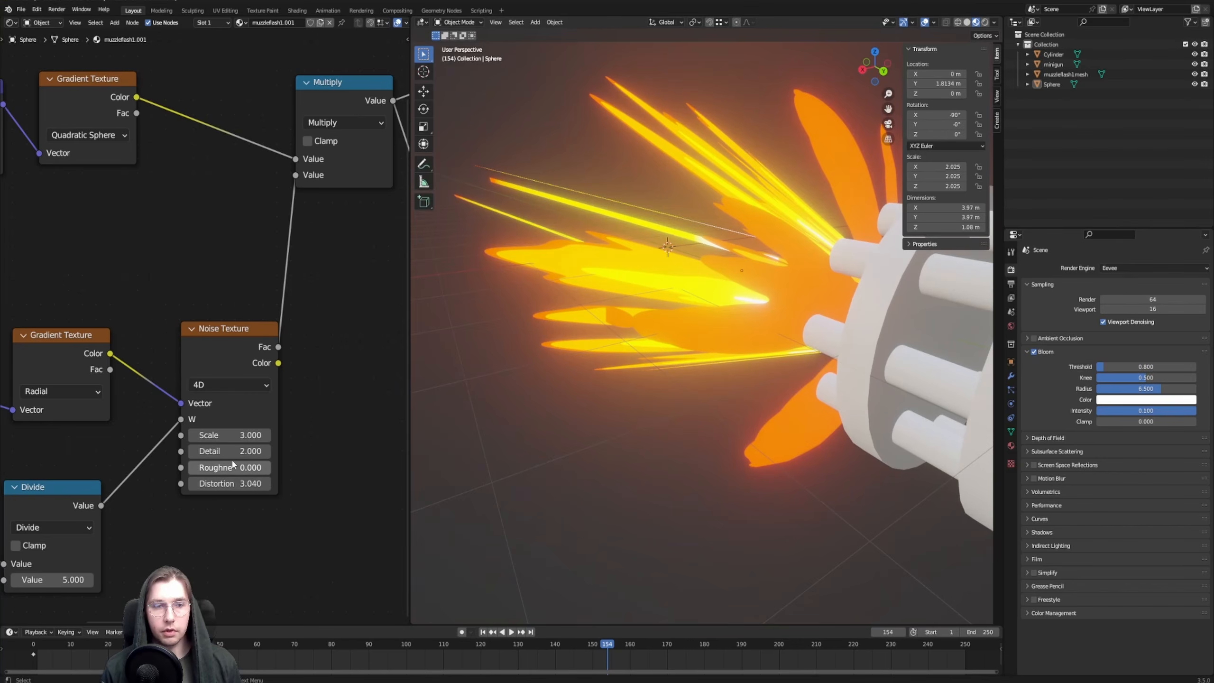
pyautogui.moveTo(233, 451); pyautogui.dragTo(258, 451)
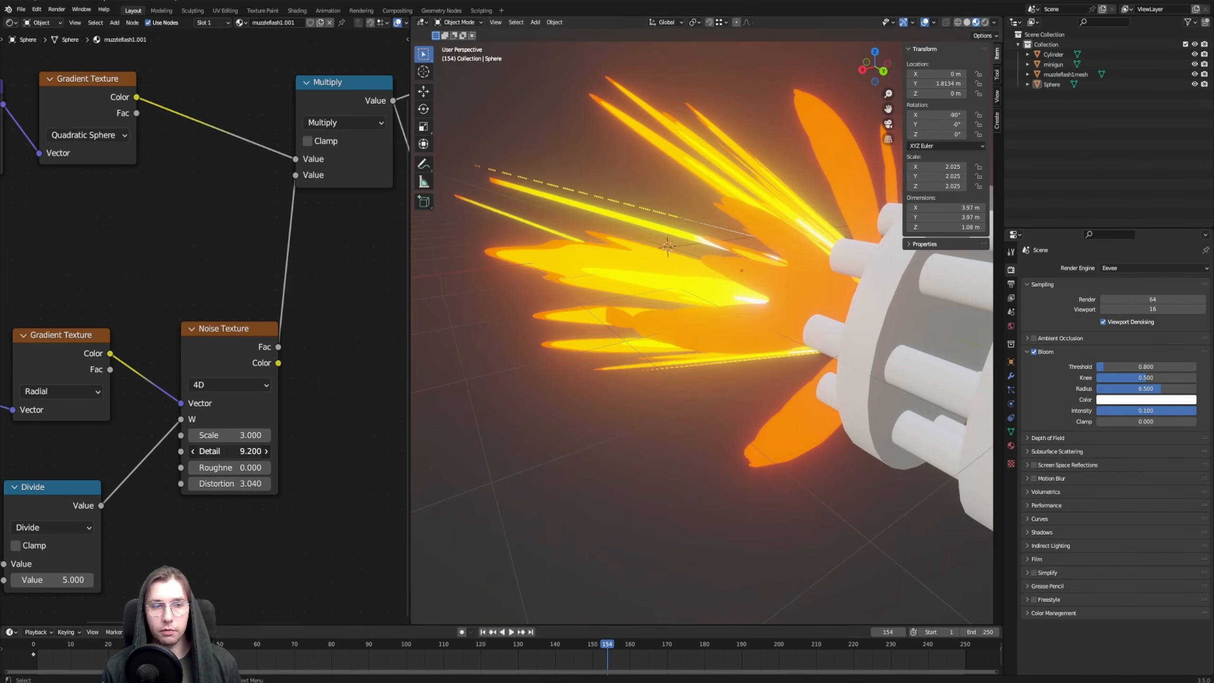
pyautogui.moveTo(231, 451); pyautogui.dragTo(249, 467)
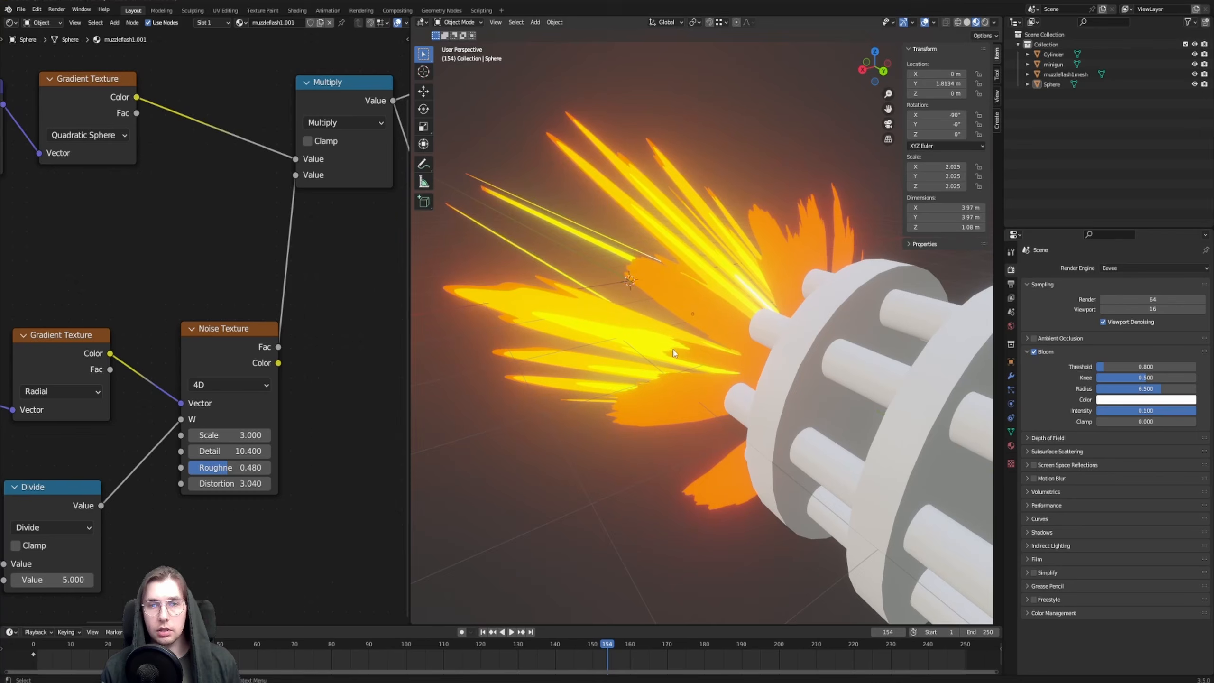
pyautogui.moveTo(673, 350); pyautogui.dragTo(761, 257, button='middle')
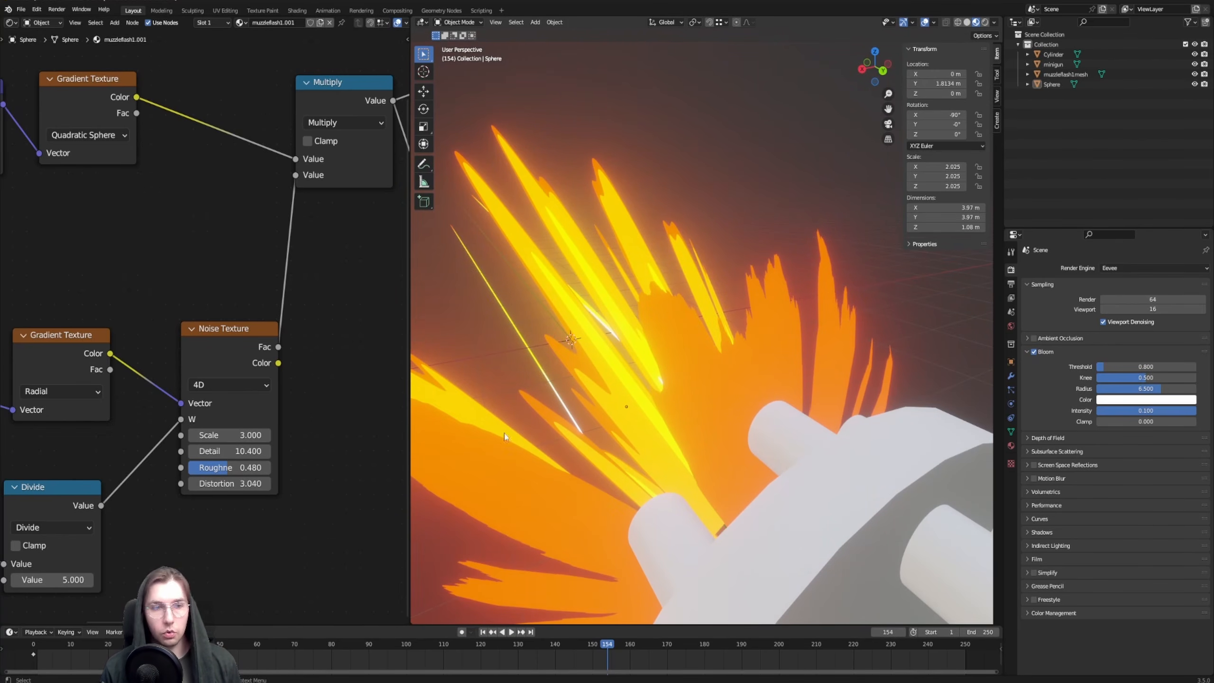
pyautogui.moveTo(213, 468); pyautogui.dragTo(214, 469)
# Set the Greater Than node's threshold in the half-sphere's material to 0.030
pyautogui.scroll(-6, 807, 338)
pyautogui.moveTo(807, 338); pyautogui.dragTo(775, 378, button='middle')
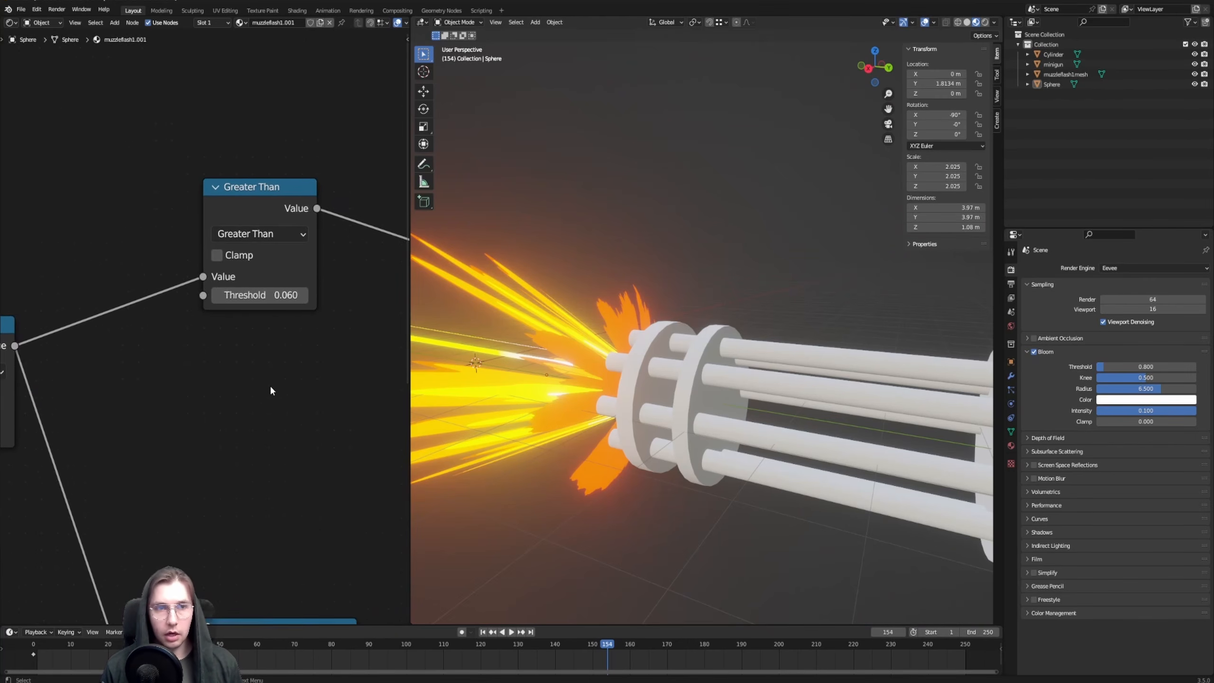
pyautogui.scroll(1, 269, 385)
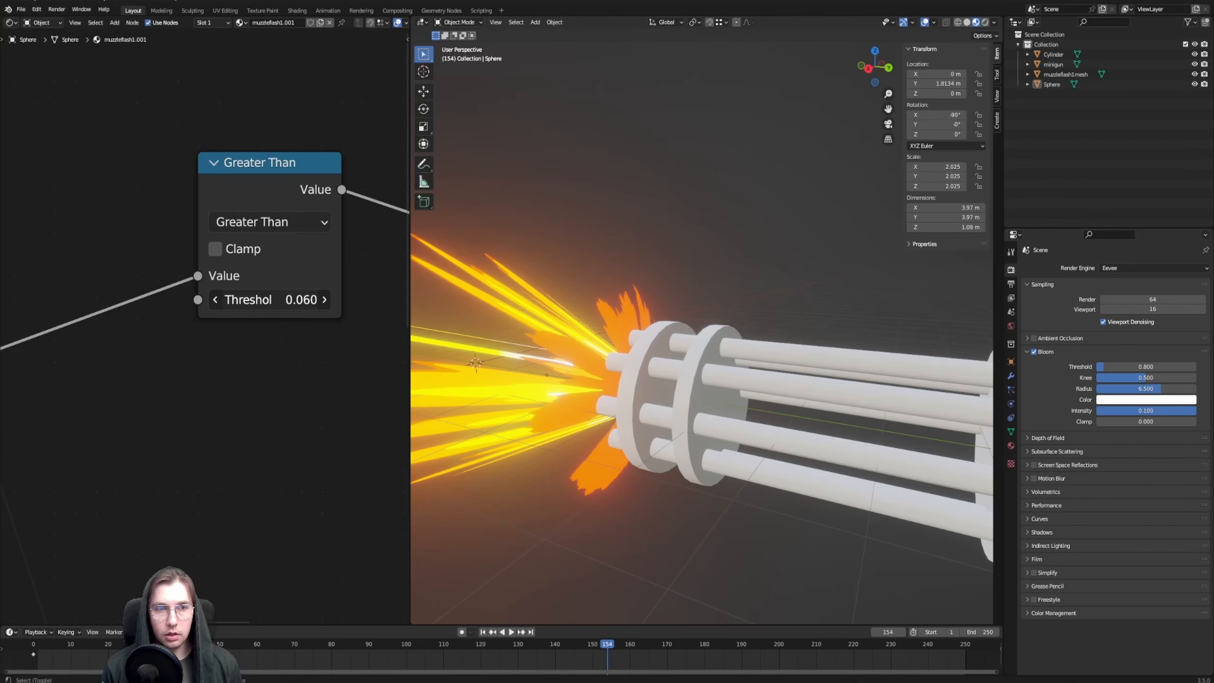
pyautogui.keyDown('shift'); pyautogui.moveTo(298, 299); pyautogui.dragTo(273, 300); pyautogui.keyUp('shift')
# Set the Value node feeding the vector Divide in the half-sphere's material to 1.340
pyautogui.moveTo(146, 391); pyautogui.dragTo(339, 347, button='middle')
pyautogui.moveTo(67, 335); pyautogui.dragTo(154, 318, button='middle')
pyautogui.scroll(-4, 155, 319)
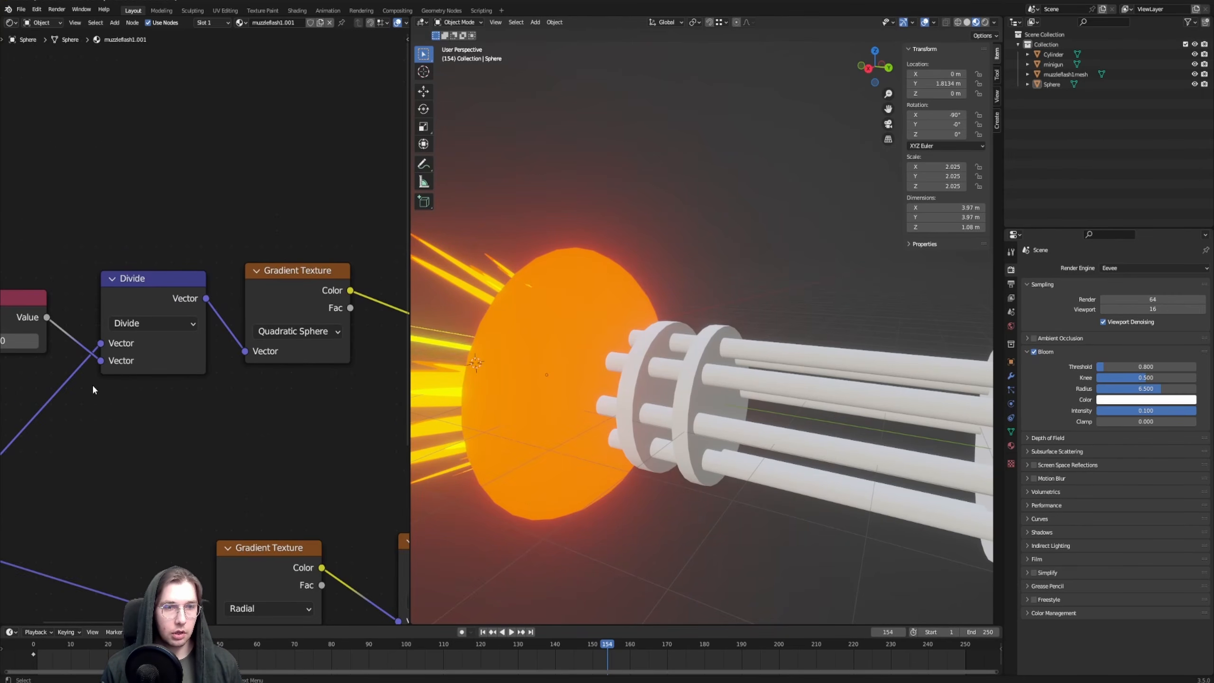
pyautogui.moveTo(93, 386); pyautogui.dragTo(285, 374, button='middle')
pyautogui.keyDown('shift'); pyautogui.moveTo(208, 331); pyautogui.dragTo(182, 331); pyautogui.keyUp('shift')
pyautogui.moveTo(660, 353); pyautogui.dragTo(797, 261, button='middle')
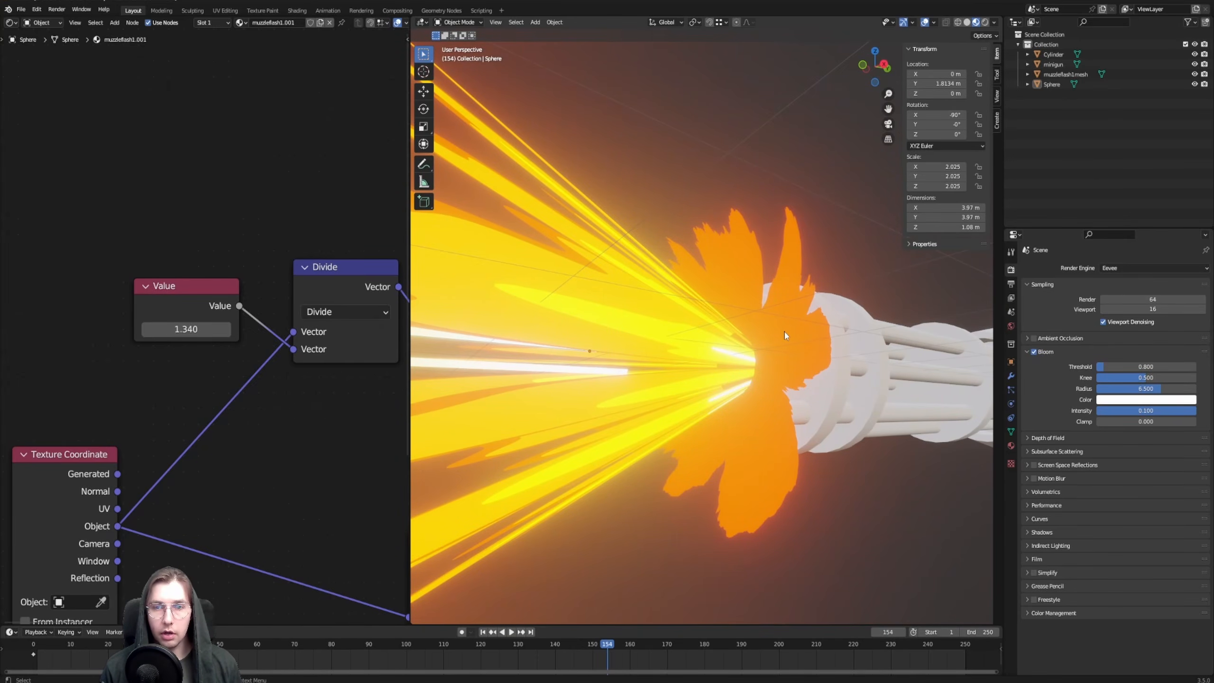
pyautogui.moveTo(730, 395); pyautogui.dragTo(792, 326, button='middle')
# Move the Value, Divide and Quadratic Sphere Gradient Texture nodes together slightly up and to the right, away from the lower nodes
pyautogui.scroll(-2, 793, 327)
pyautogui.scroll(-5, 160, 220)
pyautogui.moveTo(160, 219); pyautogui.dragTo(72, 192, button='middle')
pyautogui.moveTo(73, 192); pyautogui.dragTo(306, 299)
pyautogui.press('g')
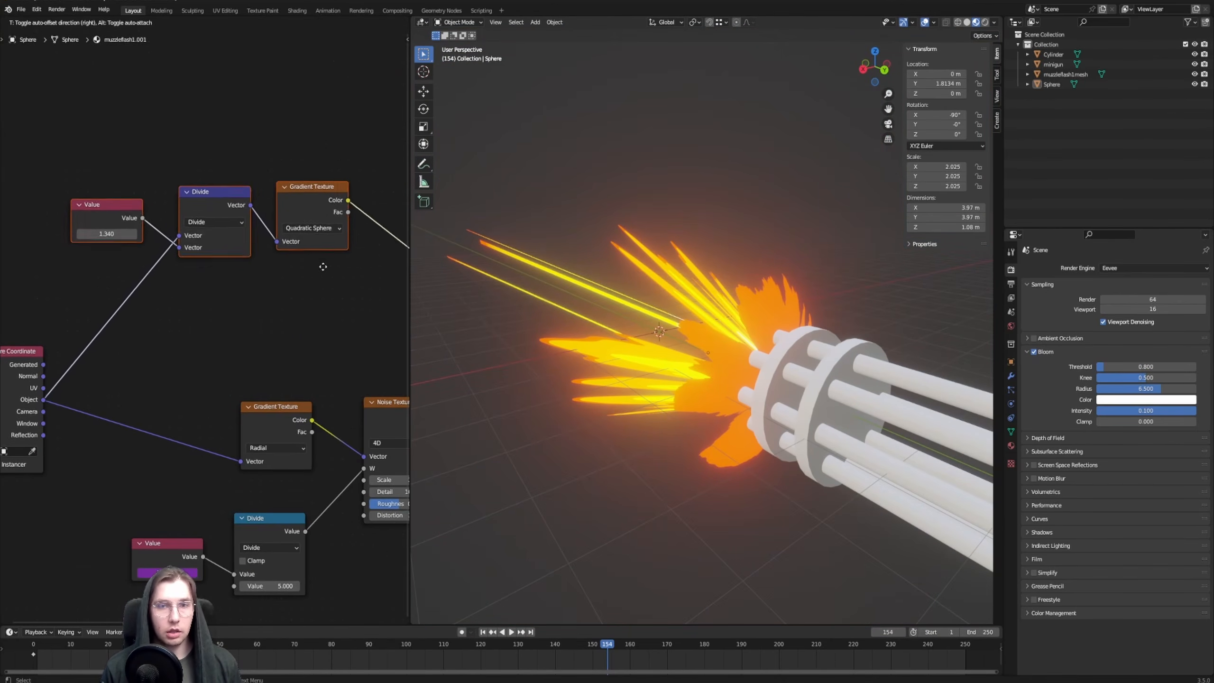
pyautogui.click(337, 267)
pyautogui.moveTo(120, 234)
pyautogui.mouseDown()
pyautogui.moveTo(153, 234)
pyautogui.moveTo(119, 235)
pyautogui.mouseUp()
pyautogui.hotkey('ctrl', 'z')
# Select the half-sphere again and move the orange stop of its material's ColorRamp to about 0.032
pyautogui.moveTo(409, 282); pyautogui.dragTo(394, 289, button='middle')
pyautogui.moveTo(731, 292); pyautogui.dragTo(771, 263, button='middle')
pyautogui.click(752, 293)
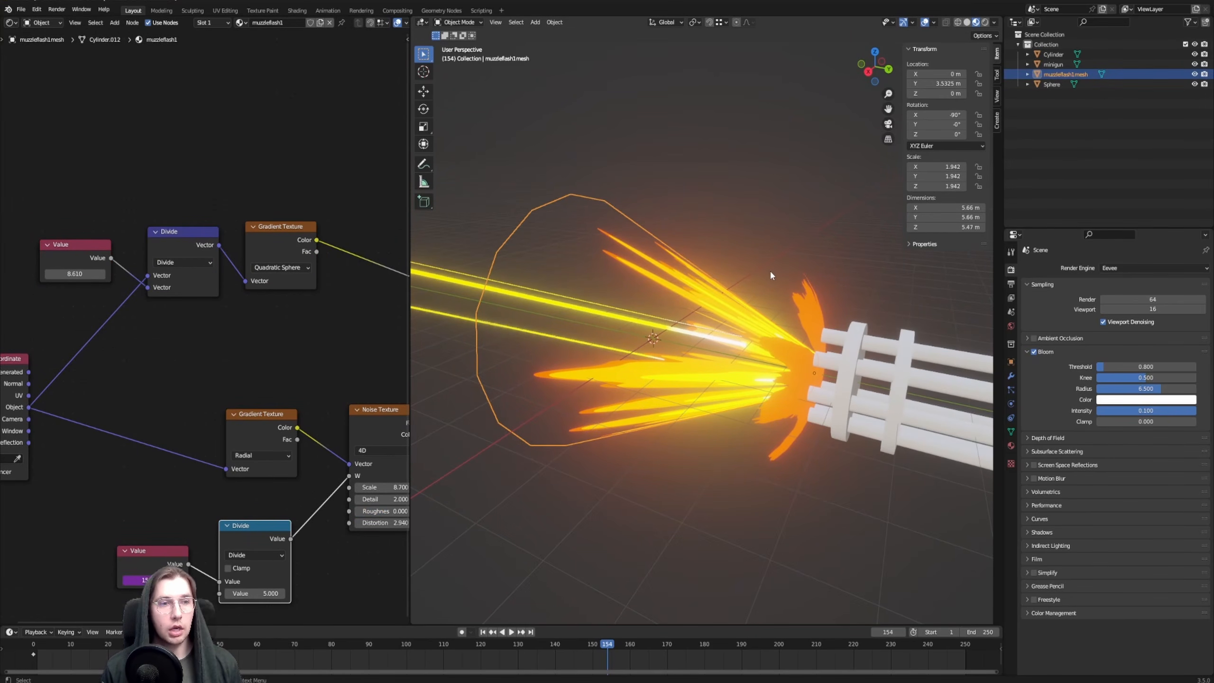
pyautogui.click(797, 338)
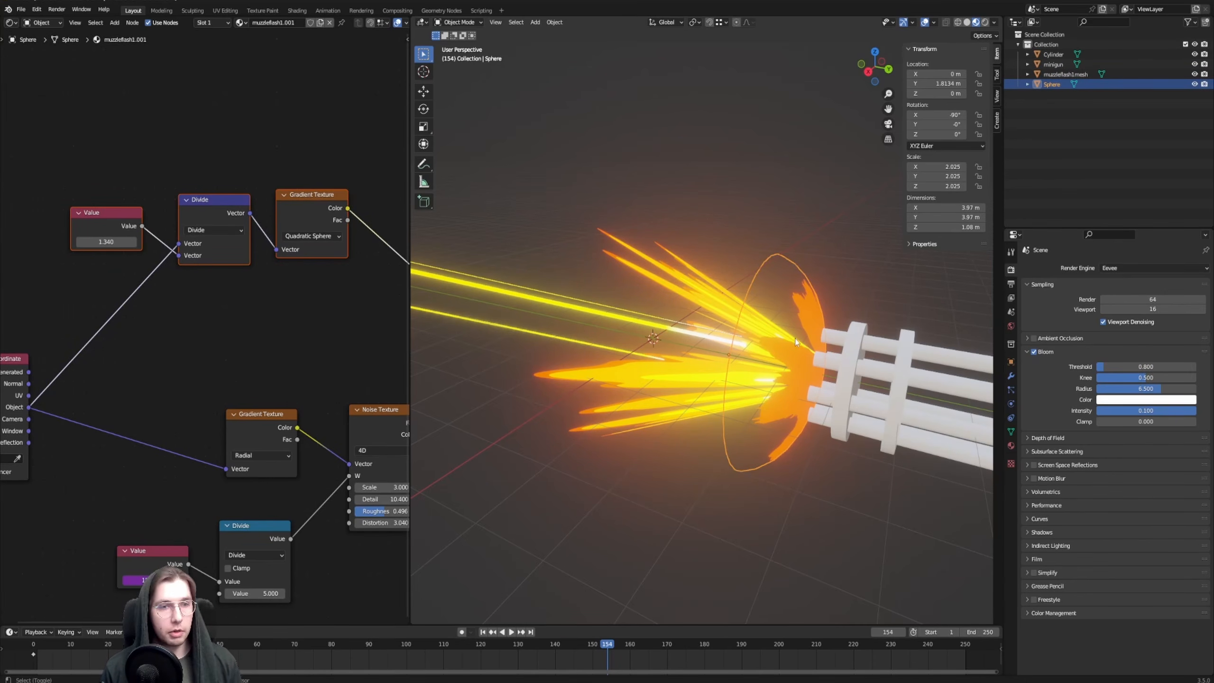
pyautogui.moveTo(799, 340)
pyautogui.mouseDown(button='middle')
pyautogui.moveTo(726, 315)
pyautogui.moveTo(681, 342)
pyautogui.moveTo(789, 371)
pyautogui.moveTo(791, 353)
pyautogui.mouseUp(button='middle')
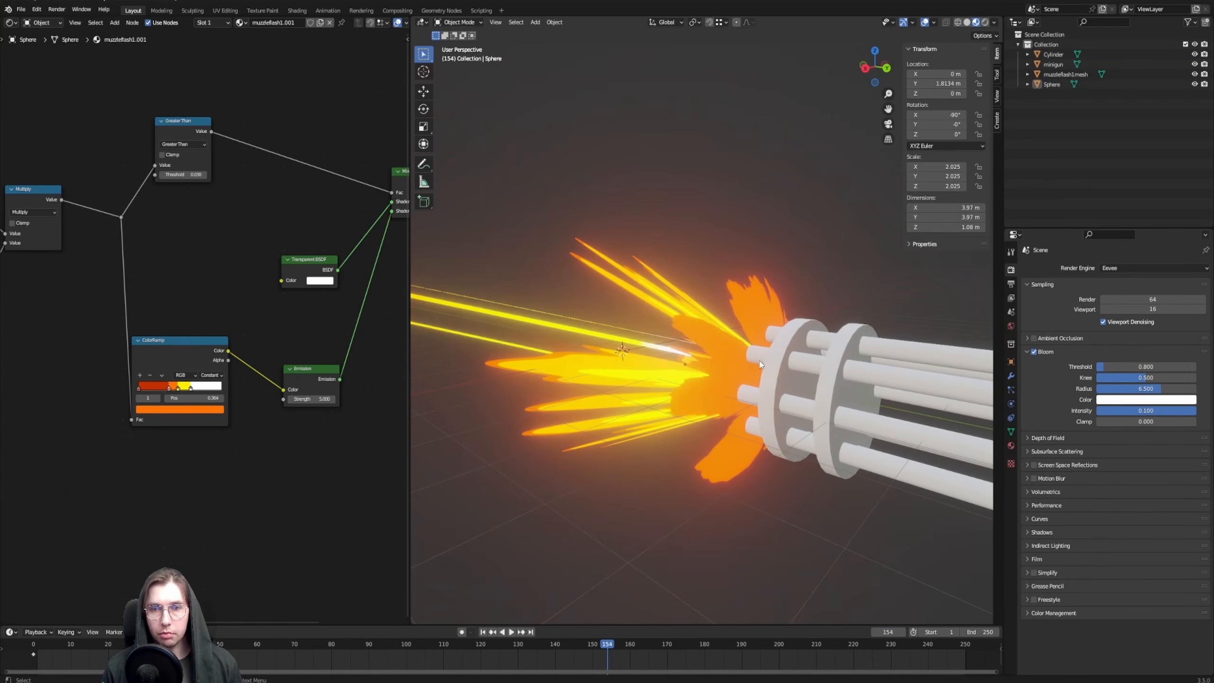
pyautogui.scroll(3, 791, 351)
pyautogui.click(784, 349)
pyautogui.moveTo(108, 355); pyautogui.dragTo(155, 331, button='middle')
pyautogui.scroll(5, 273, 407)
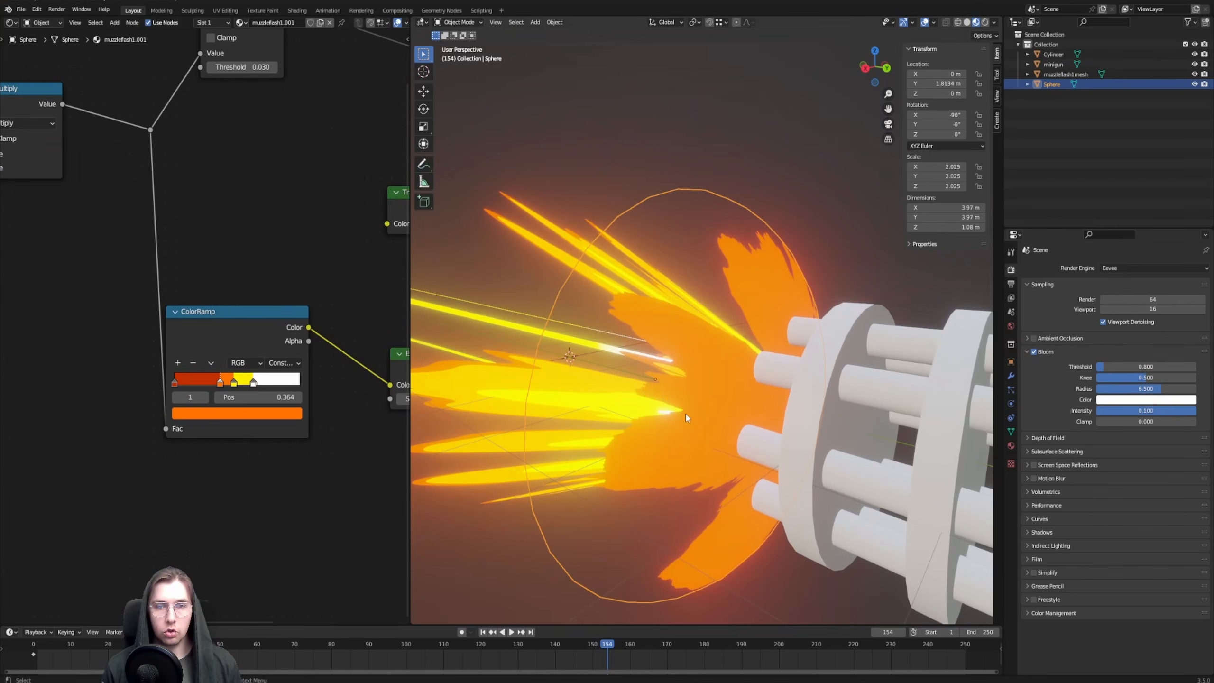
pyautogui.moveTo(633, 399); pyautogui.dragTo(623, 390, button='middle')
pyautogui.scroll(4, 171, 505)
pyautogui.moveTo(170, 505); pyautogui.dragTo(181, 502, button='middle')
pyautogui.moveTo(235, 400); pyautogui.dragTo(178, 402)
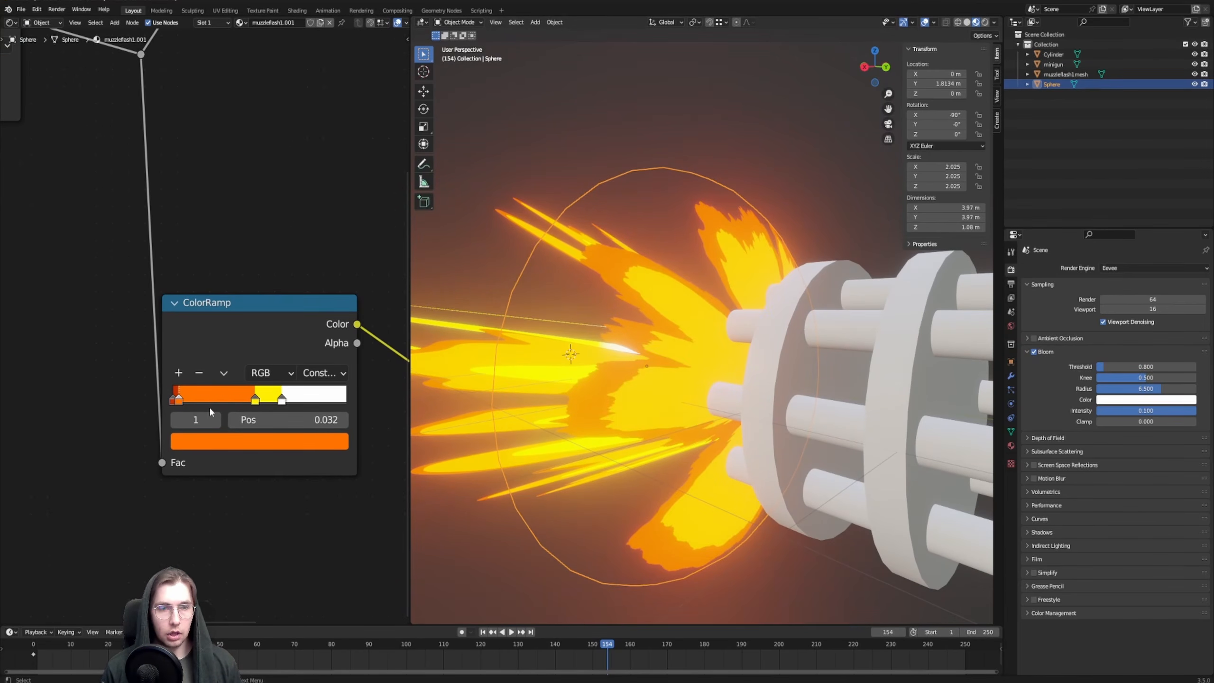
# Move the ColorRamp's yellow stop close to the orange one and the white stop to about 0.091
pyautogui.moveTo(260, 400); pyautogui.dragTo(193, 399)
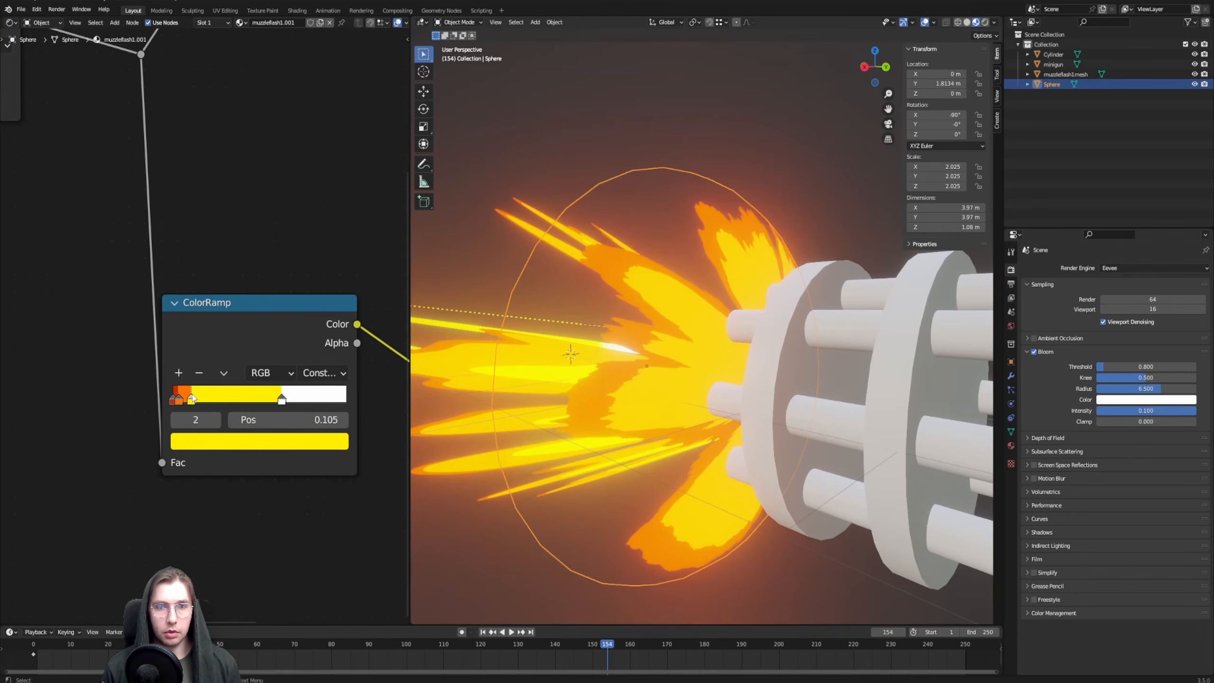
pyautogui.moveTo(185, 398); pyautogui.dragTo(182, 399)
pyautogui.click(727, 218)
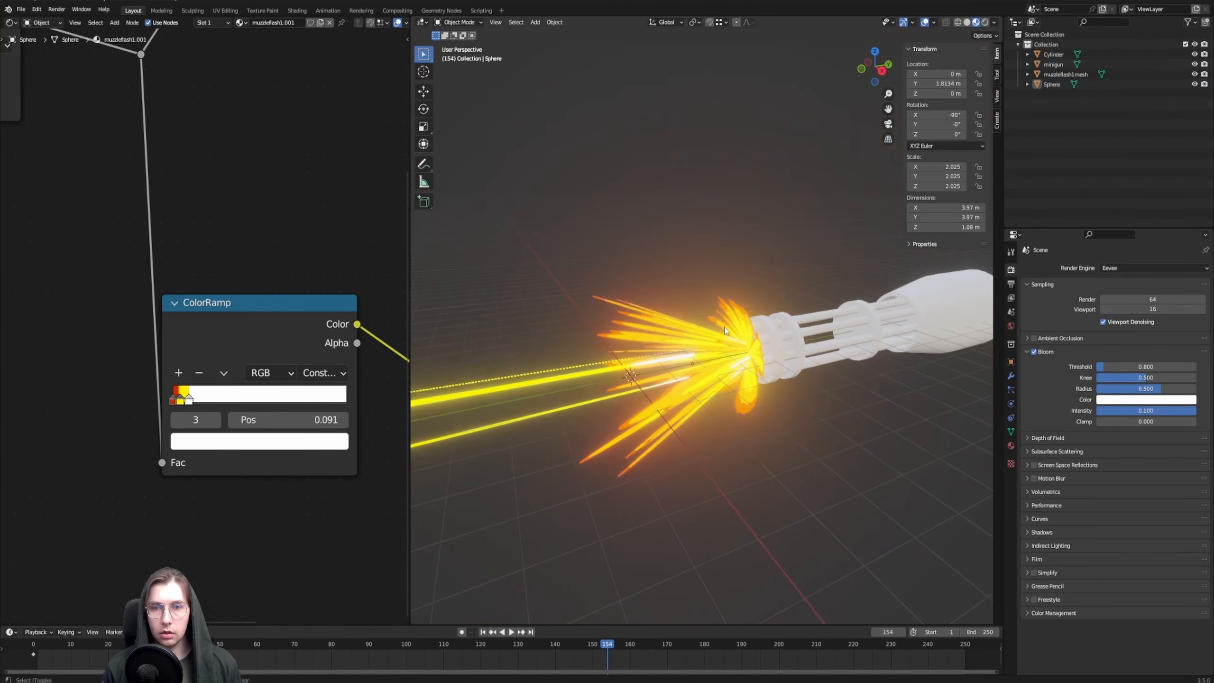
# Play the animation and examine the combined muzzle flash and bullet trails from several sides
pyautogui.scroll(-11, 207, 325)
pyautogui.moveTo(76, 363); pyautogui.dragTo(355, 303, button='middle')
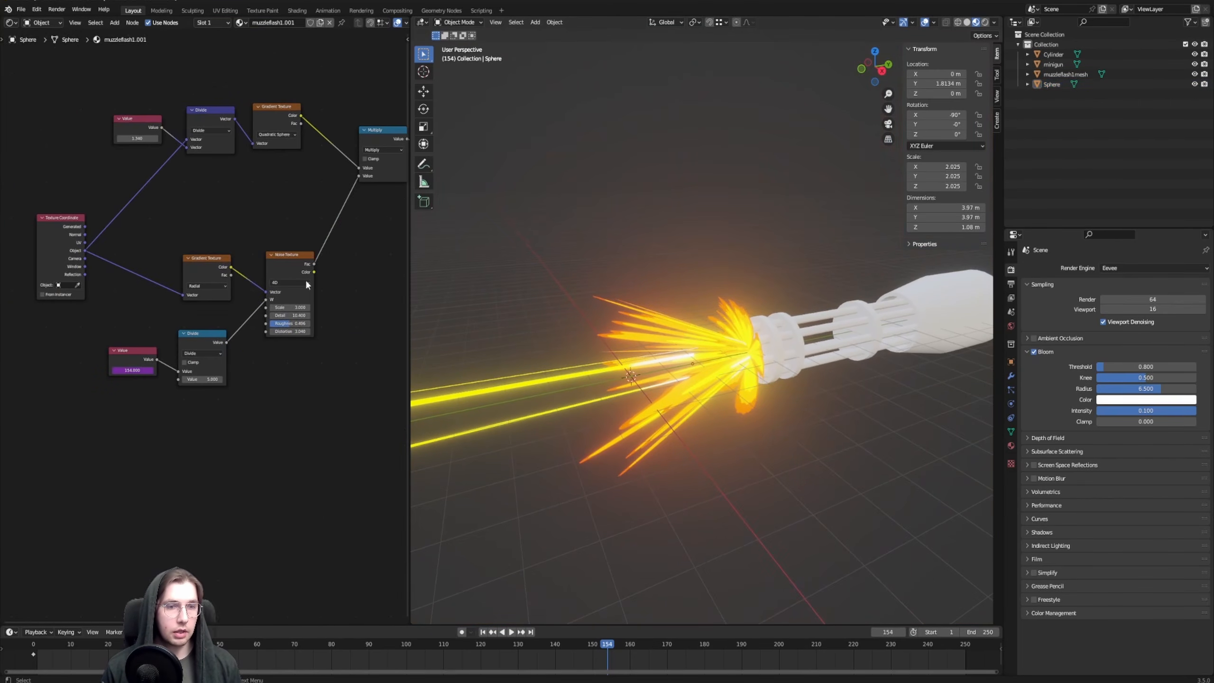
pyautogui.click(511, 632)
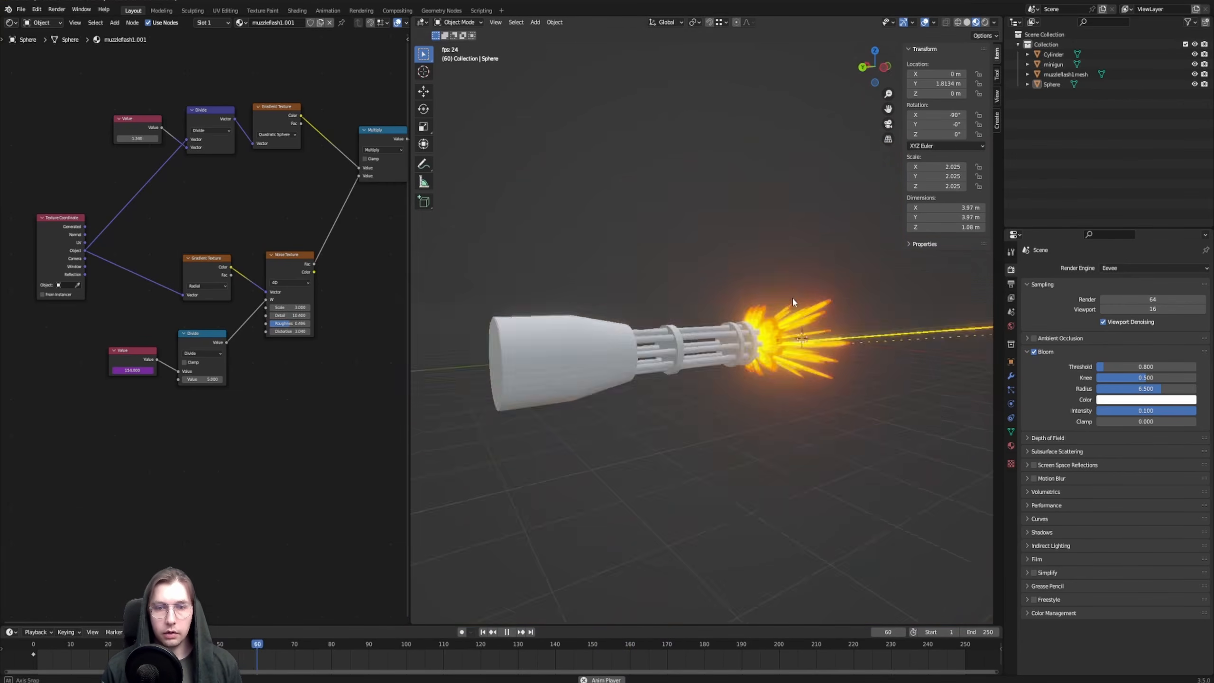
pyautogui.moveTo(792, 296); pyautogui.dragTo(637, 366, button='middle')
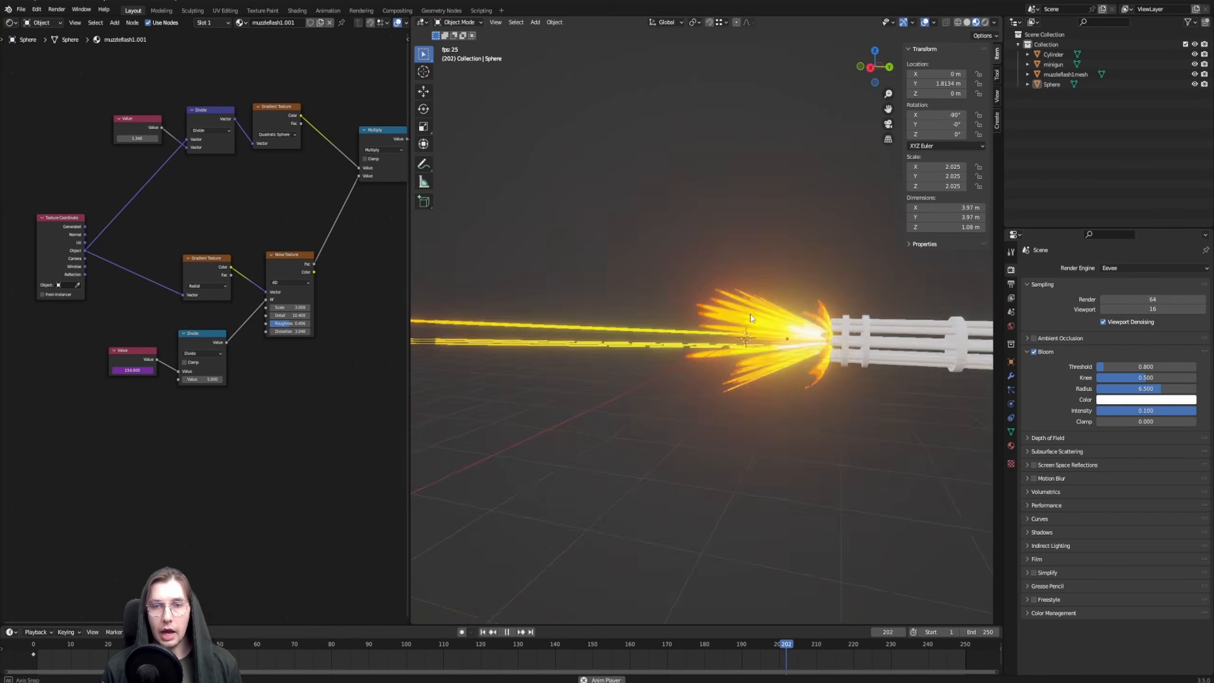
pyautogui.moveTo(669, 368); pyautogui.dragTo(718, 391, button='middle')
pyautogui.scroll(1, 727, 403)
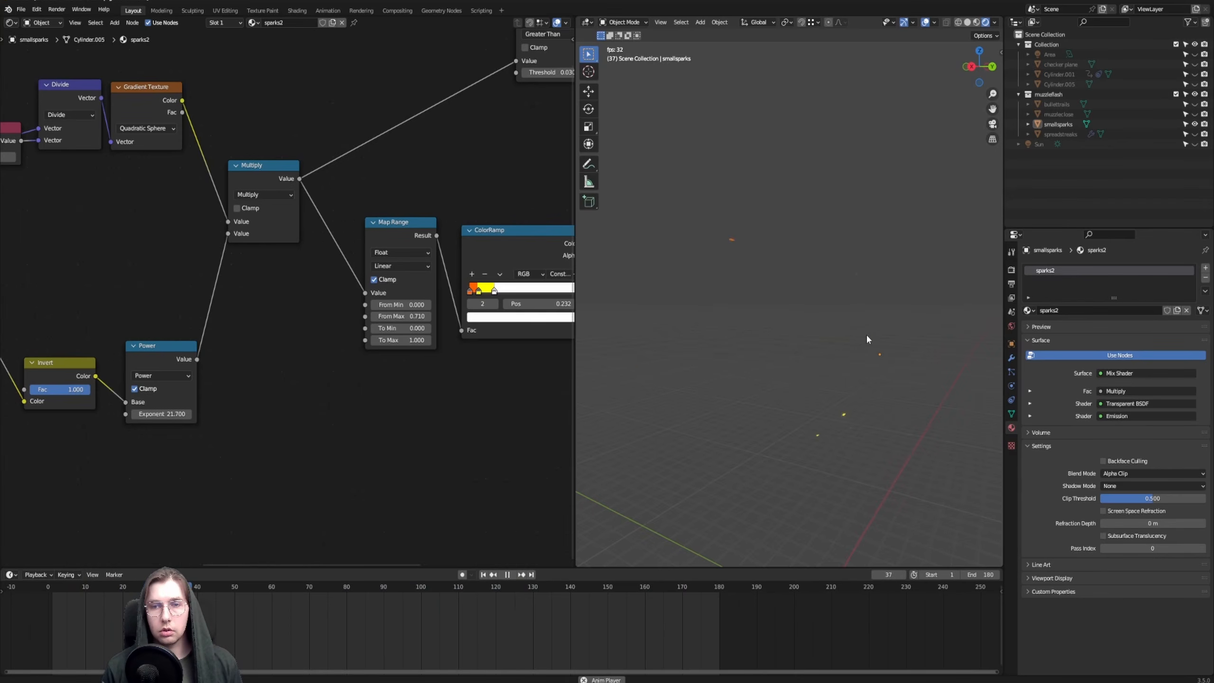
# Examine the animated smallsparks mesh in the reference scene, and compare it with the muzzle flash in the tutorial file
pyautogui.moveTo(866, 333); pyautogui.dragTo(817, 328, button='middle')
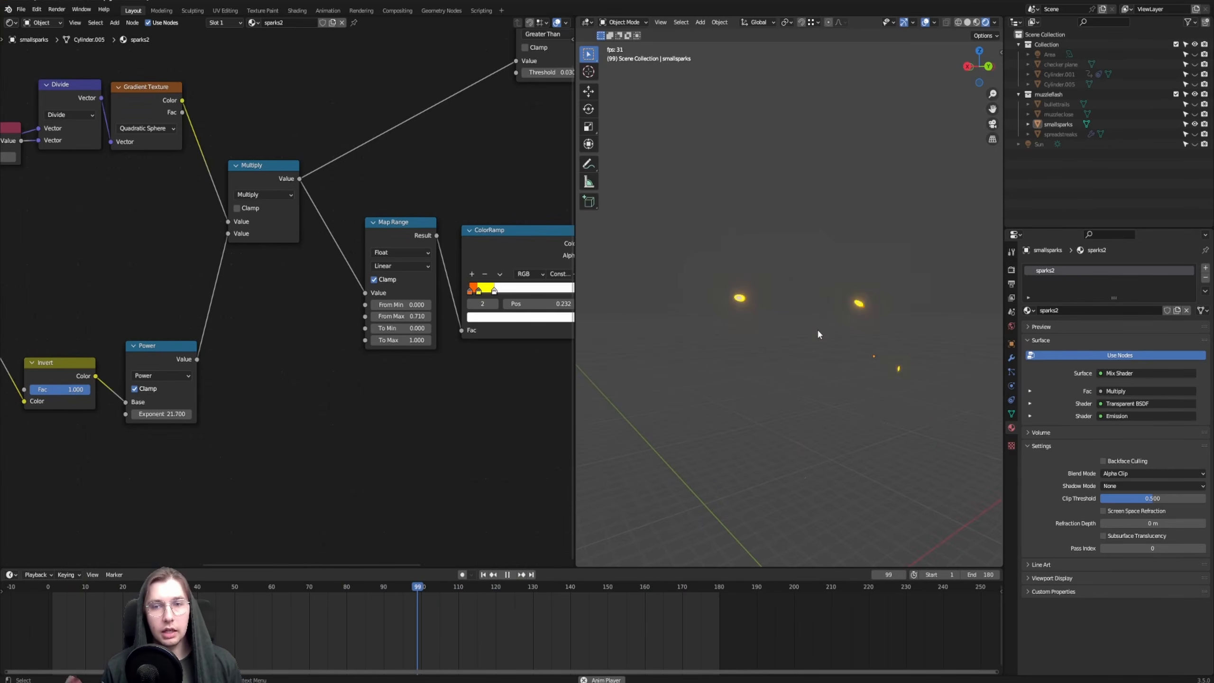
pyautogui.hotkey('alt', 'Tab')
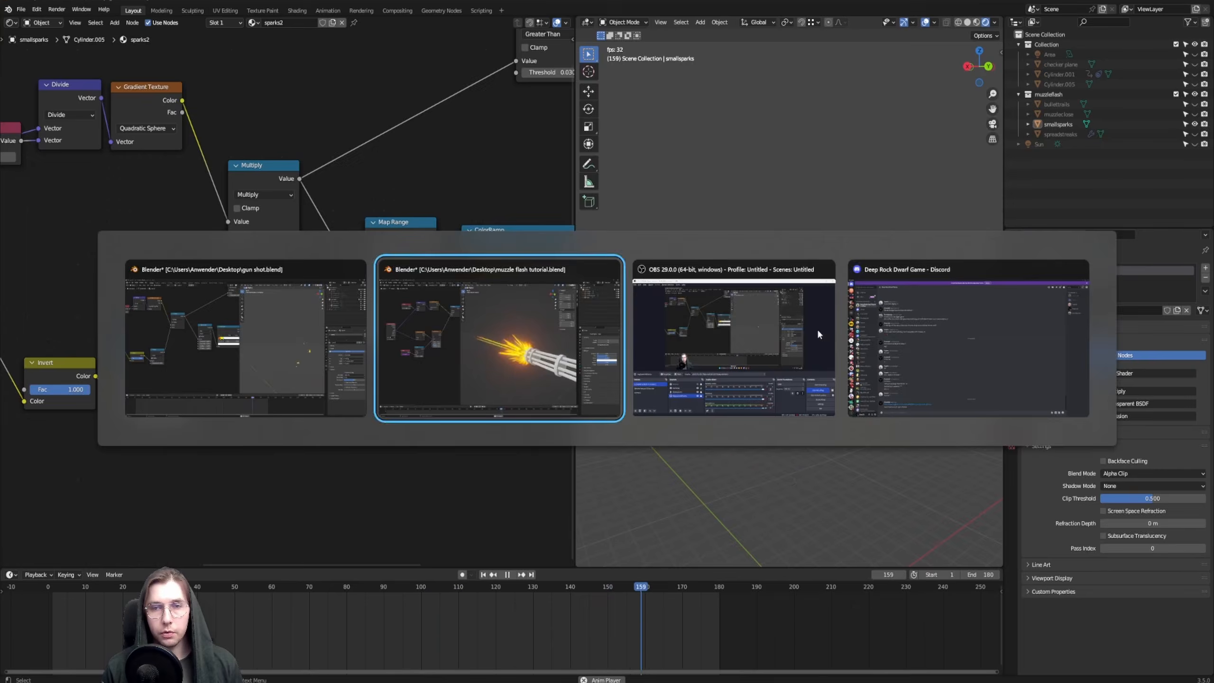
pyautogui.moveTo(817, 329); pyautogui.dragTo(712, 331, button='middle')
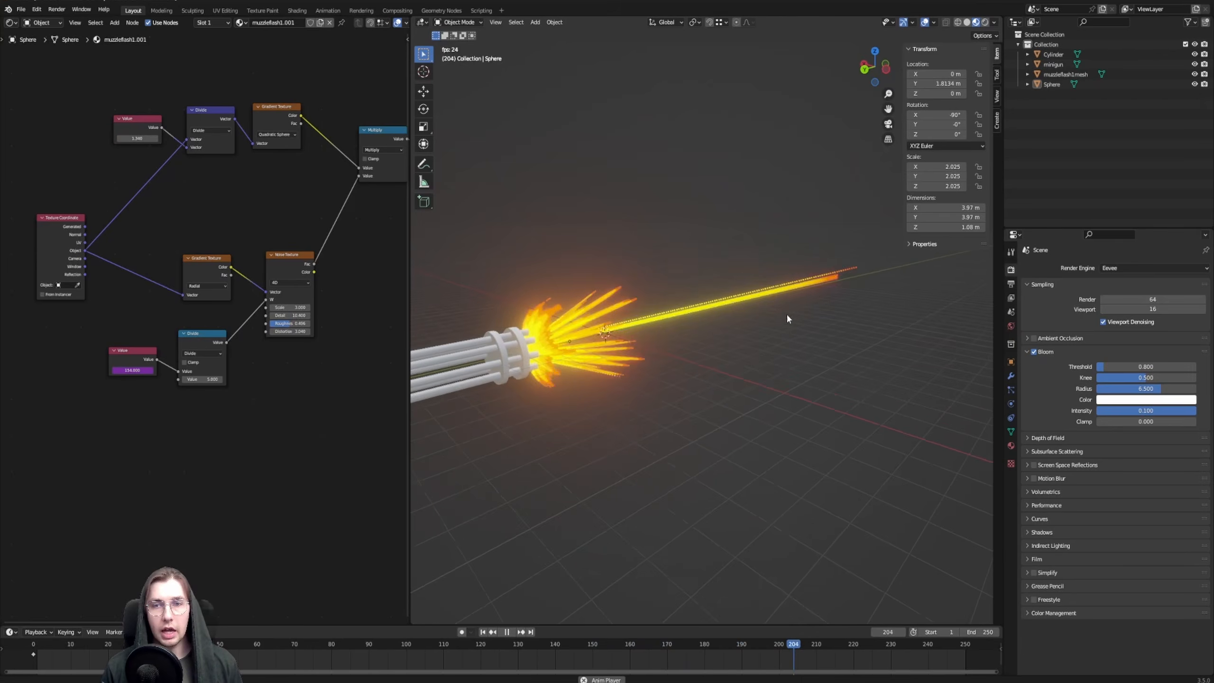
pyautogui.moveTo(788, 319); pyautogui.dragTo(697, 383, button='middle')
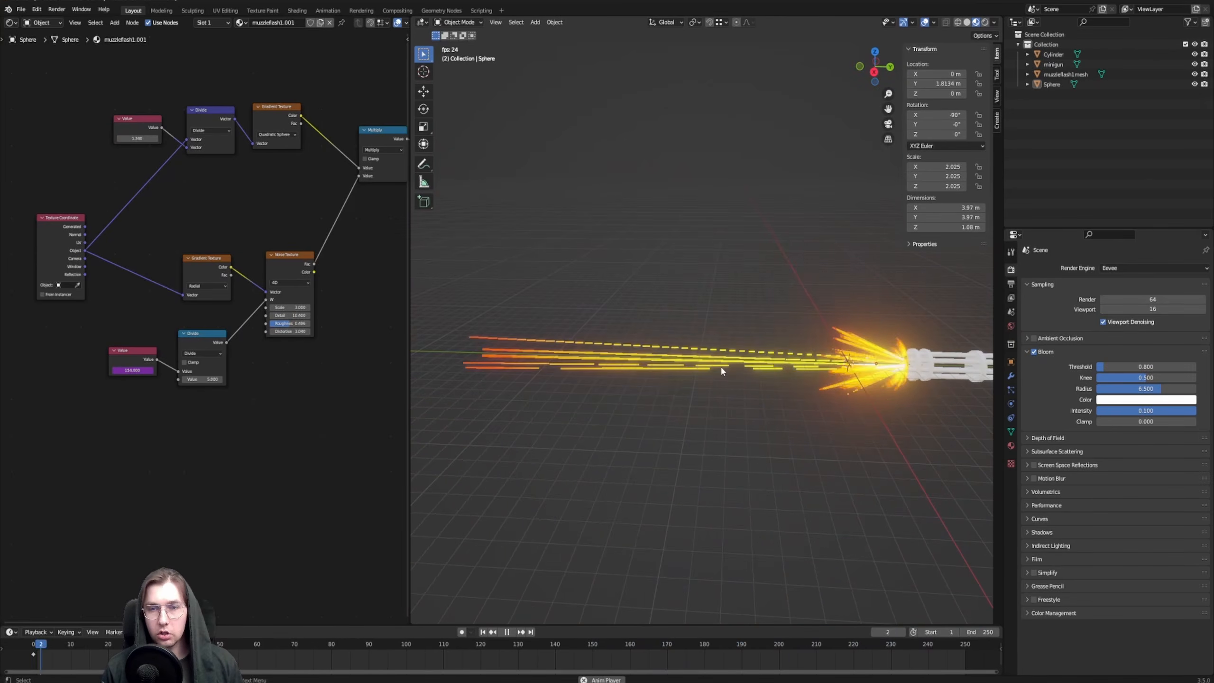
pyautogui.hotkey('alt', 'Tab')
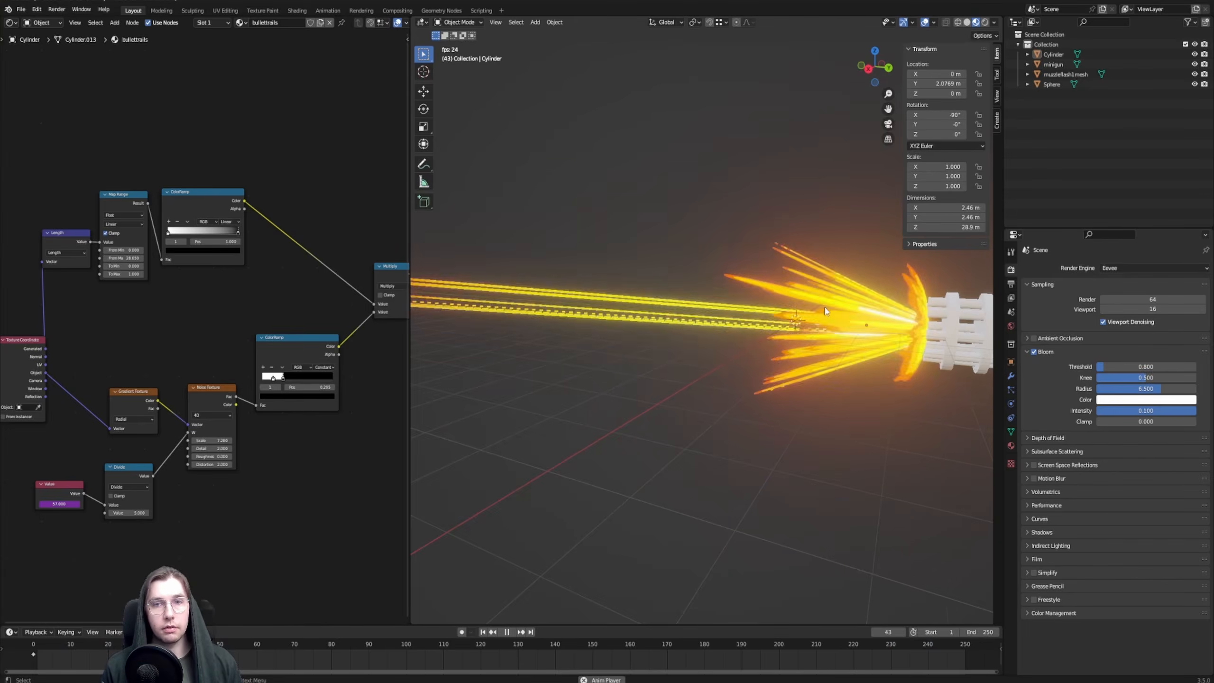
# Stop the playback and duplicate the muzzleflash1mesh cone in place
pyautogui.press('space')
pyautogui.scroll(2, 756, 323)
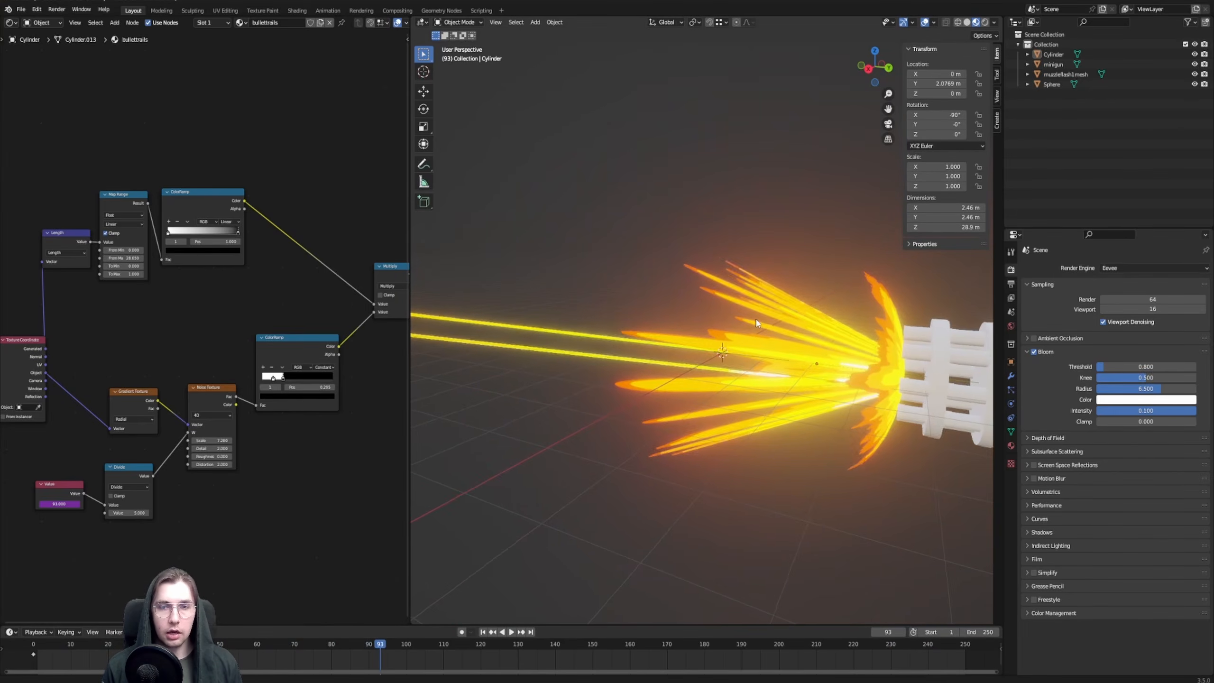
pyautogui.click(757, 278)
pyautogui.moveTo(734, 322); pyautogui.dragTo(742, 355, button='middle')
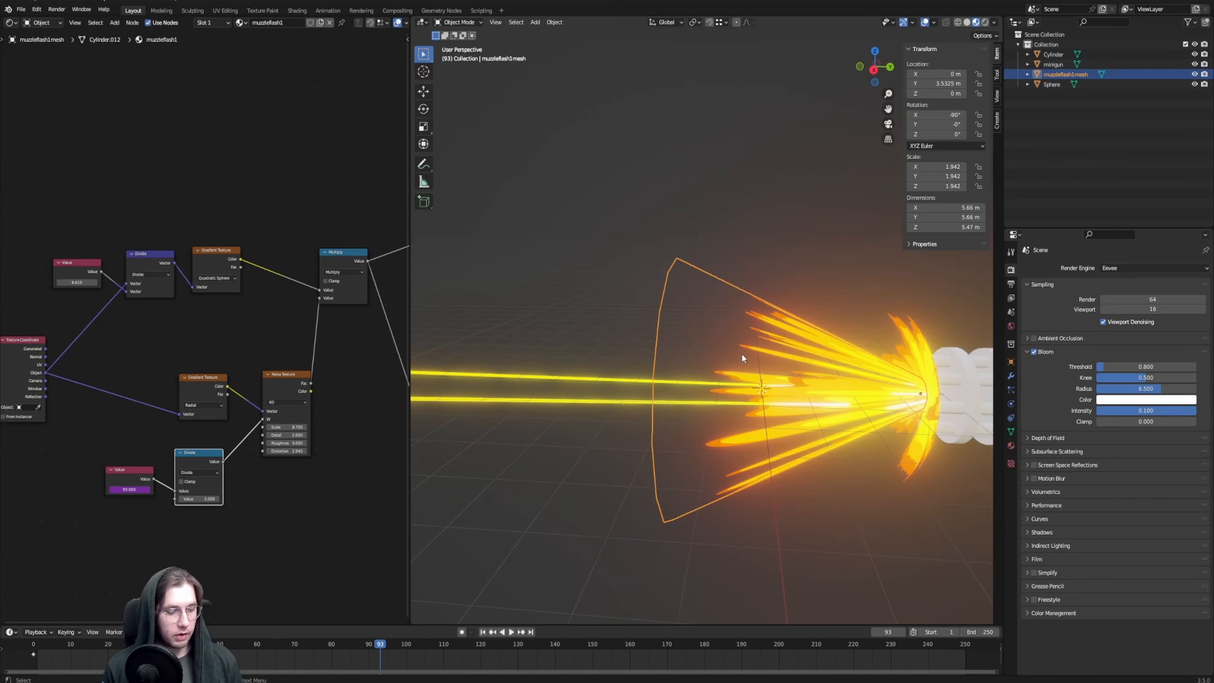
pyautogui.hotkey('shift', 'd')
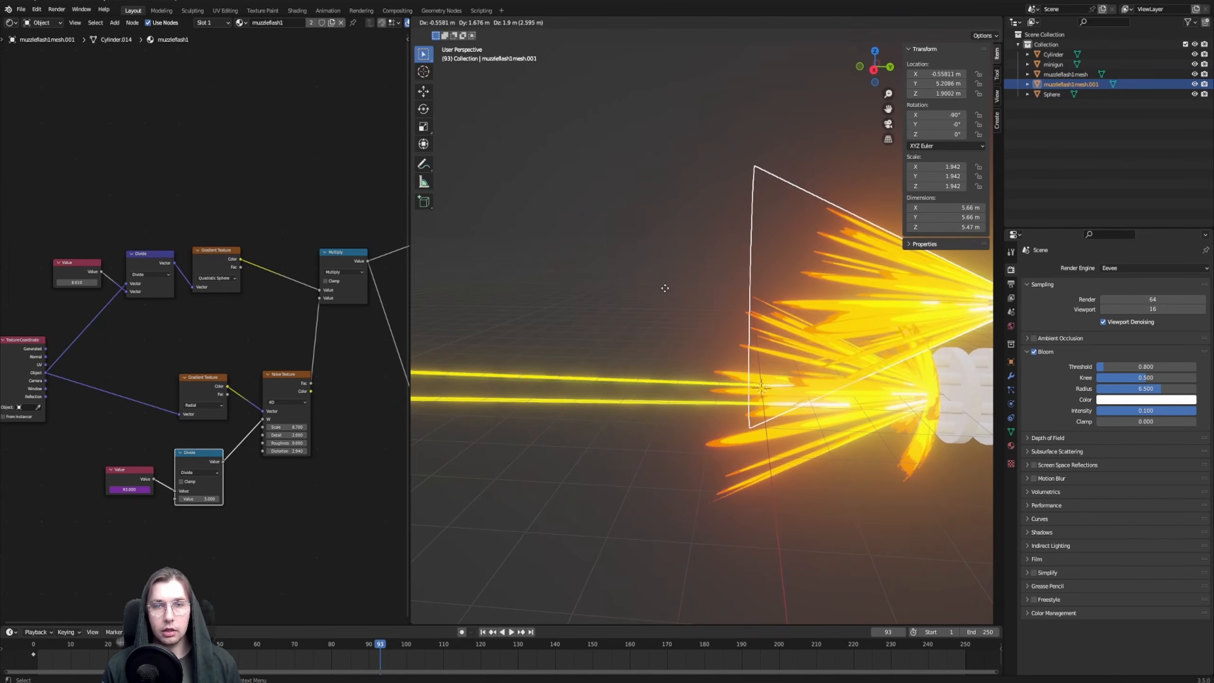
pyautogui.rightClick(712, 261)
pyautogui.moveTo(715, 258); pyautogui.dragTo(747, 265, button='middle')
# Scale the duplicated cone's whole mesh up by about 1.65
pyautogui.press('Tab')
pyautogui.press('a')
pyautogui.scroll(-3, 747, 264)
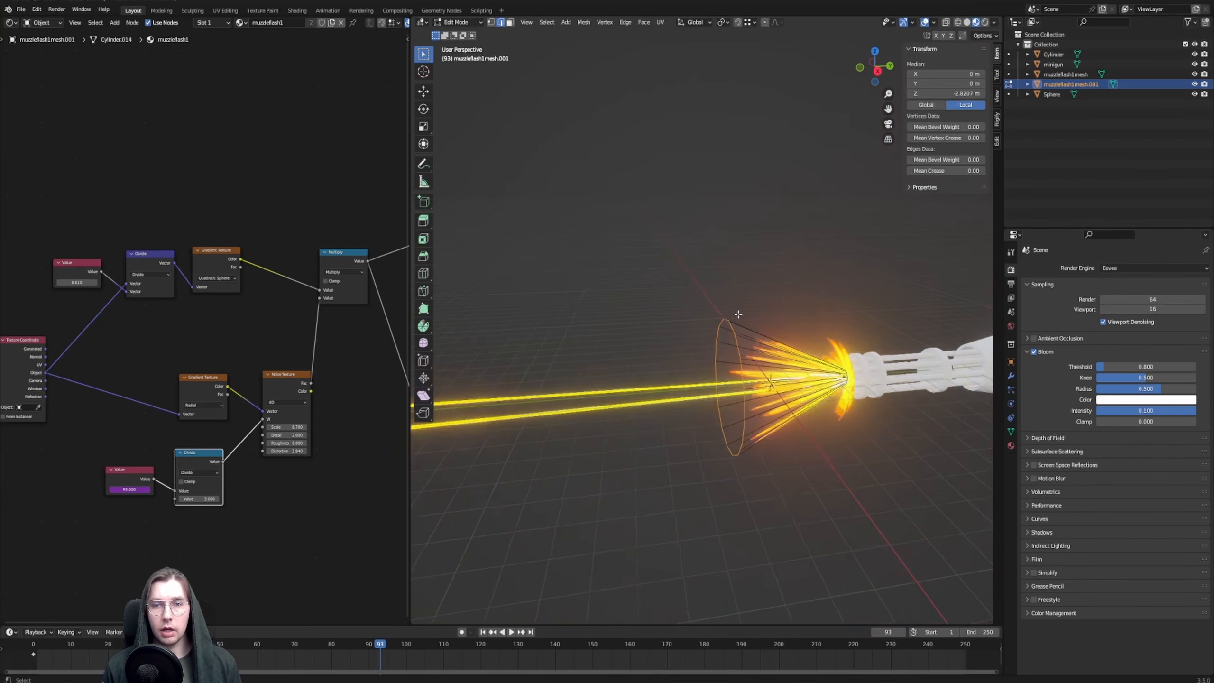
pyautogui.press('s')
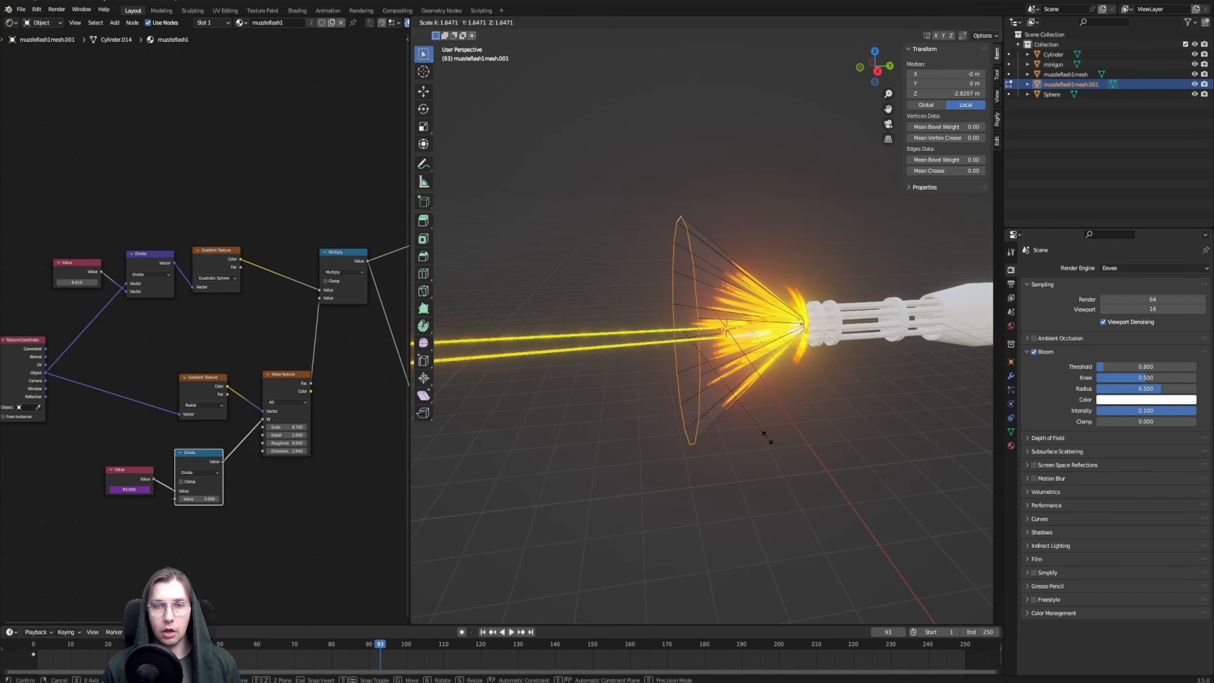
pyautogui.click(767, 437)
pyautogui.moveTo(768, 438); pyautogui.dragTo(727, 236, button='middle')
# Shift the enlarged cone's mesh along Y so its narrow end meets the barrels
pyautogui.press('g')
pyautogui.press('y')
pyautogui.click(776, 306)
pyautogui.moveTo(727, 236); pyautogui.dragTo(672, 264, button='middle')
pyautogui.press('Tab')
# Rename the duplicated cone as sparks mesh and give it its own material named sparksmuzzleflash
pyautogui.press('F2')
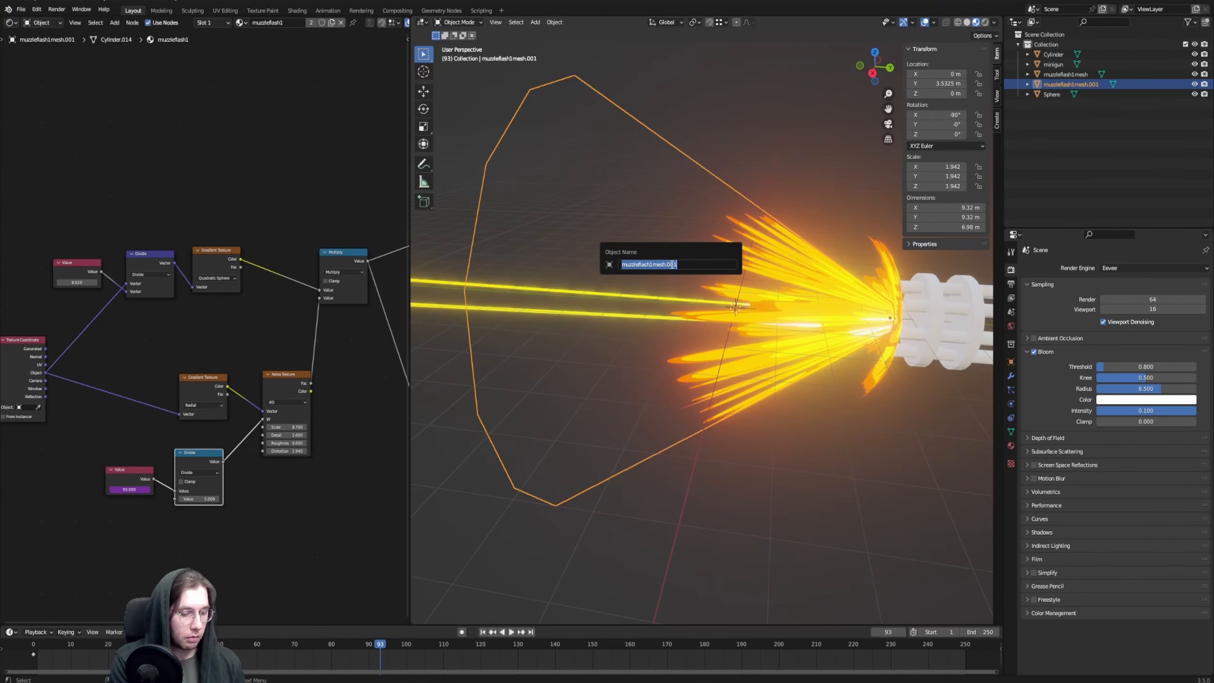
pyautogui.write('na')
pyautogui.write('m')
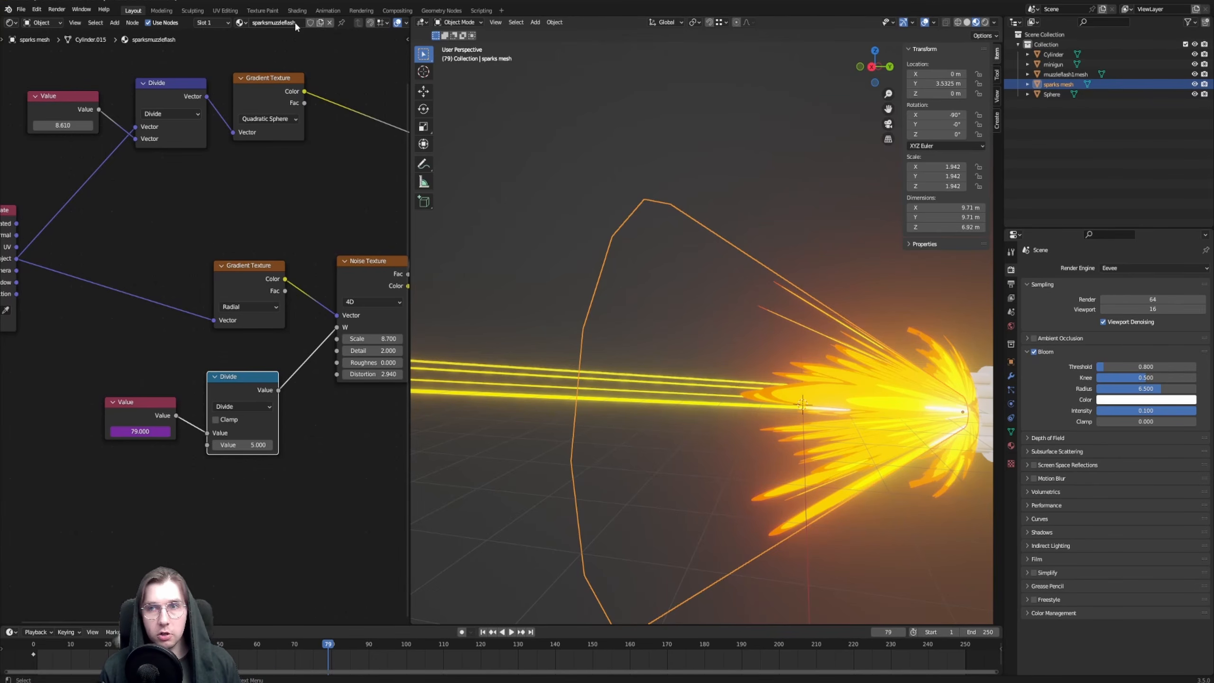
# Compare the original muzzleflash1mesh cone with the larger sparks mesh cone around the muzzle, finishing with sparks mesh selected
pyautogui.moveTo(307, 164); pyautogui.dragTo(244, 215, button='middle')
pyautogui.scroll(-3, 312, 175)
pyautogui.moveTo(609, 348); pyautogui.dragTo(745, 334, button='middle')
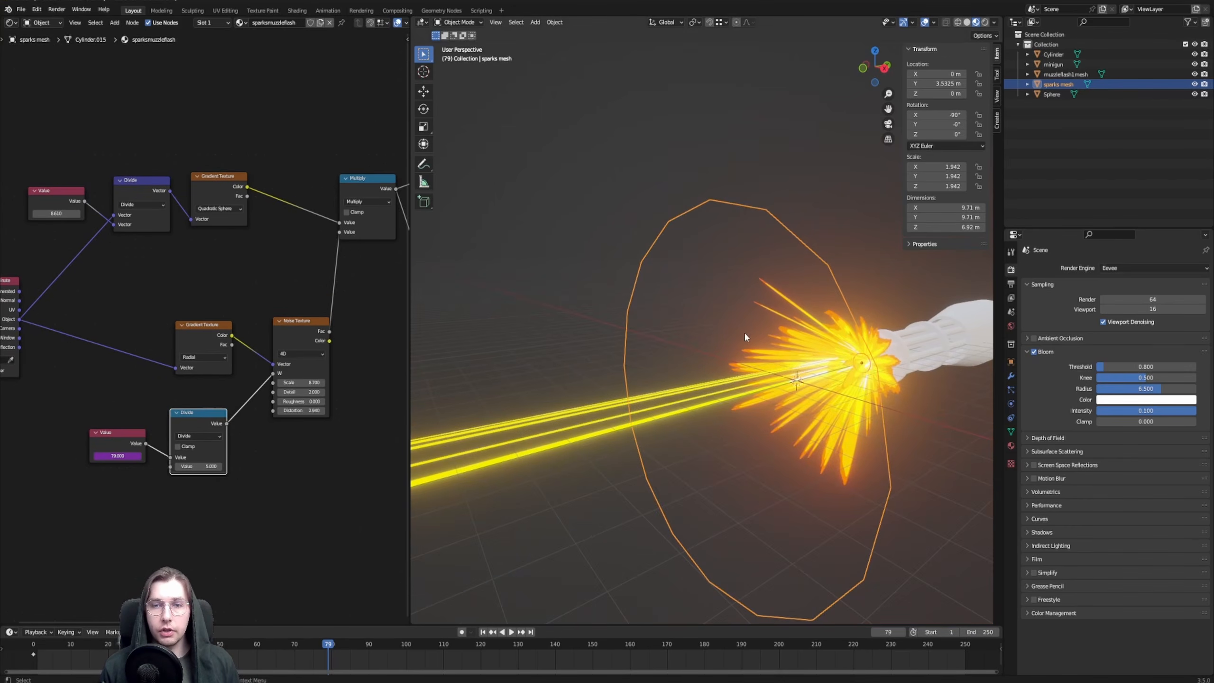
pyautogui.click(792, 352)
pyautogui.moveTo(818, 361); pyautogui.dragTo(775, 351, button='middle')
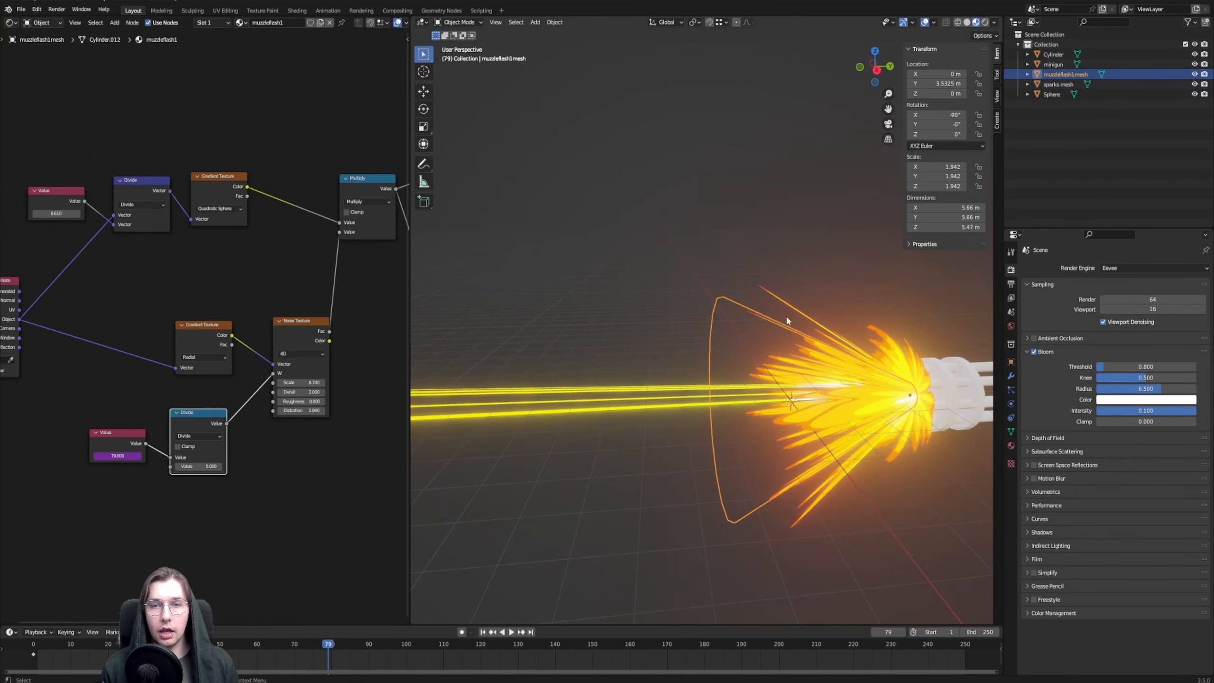
pyautogui.click(787, 320)
pyautogui.moveTo(824, 314); pyautogui.dragTo(754, 303, button='middle')
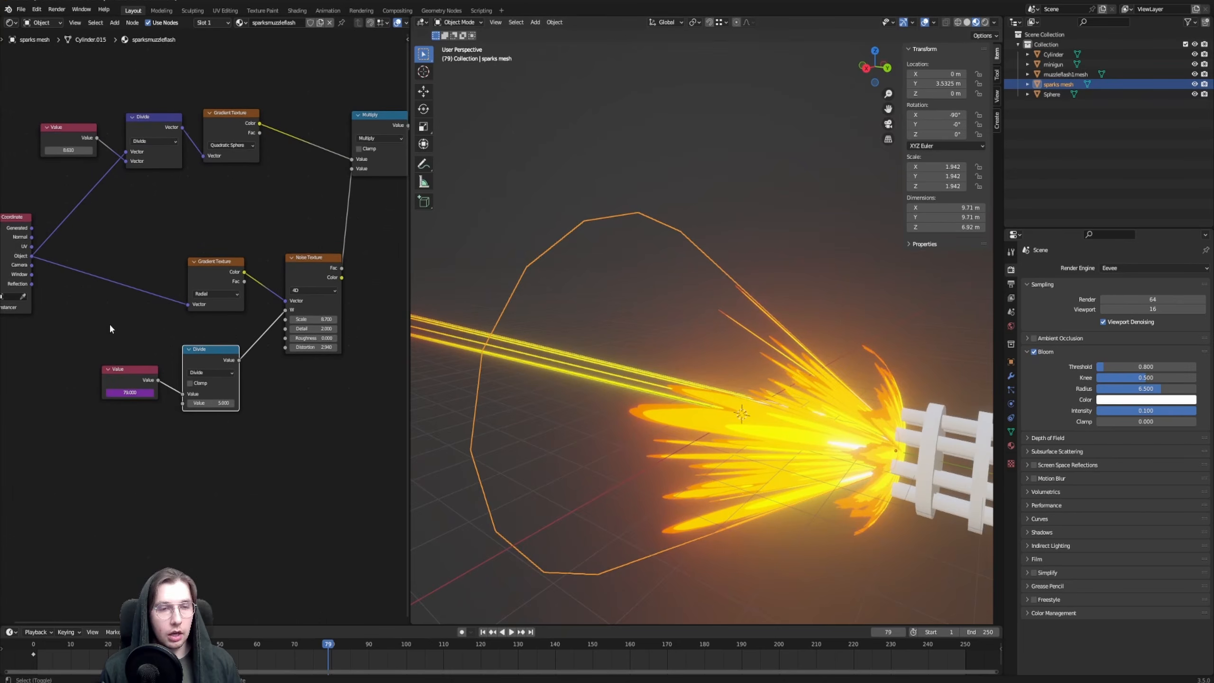
# Move the radial Gradient Texture, Noise Texture, lower Divide and frame Value nodes down to clear space in the node tree
pyautogui.moveTo(135, 231); pyautogui.dragTo(330, 428)
pyautogui.press('g')
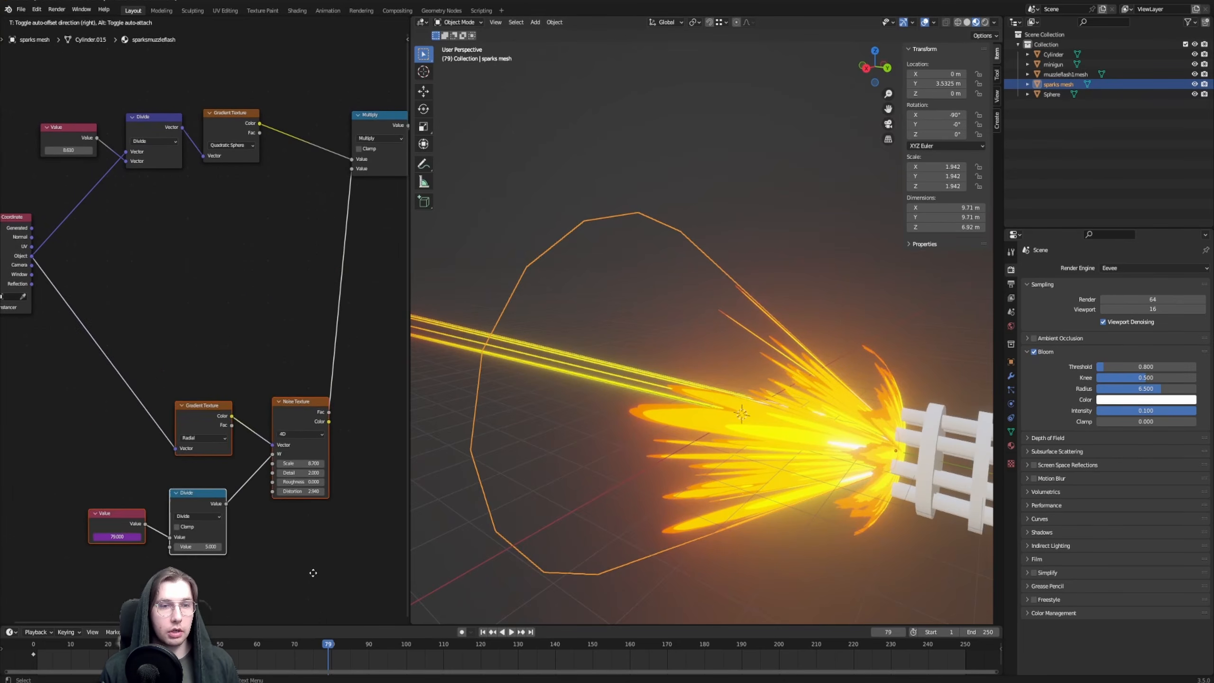
pyautogui.click(311, 570)
pyautogui.click(267, 293)
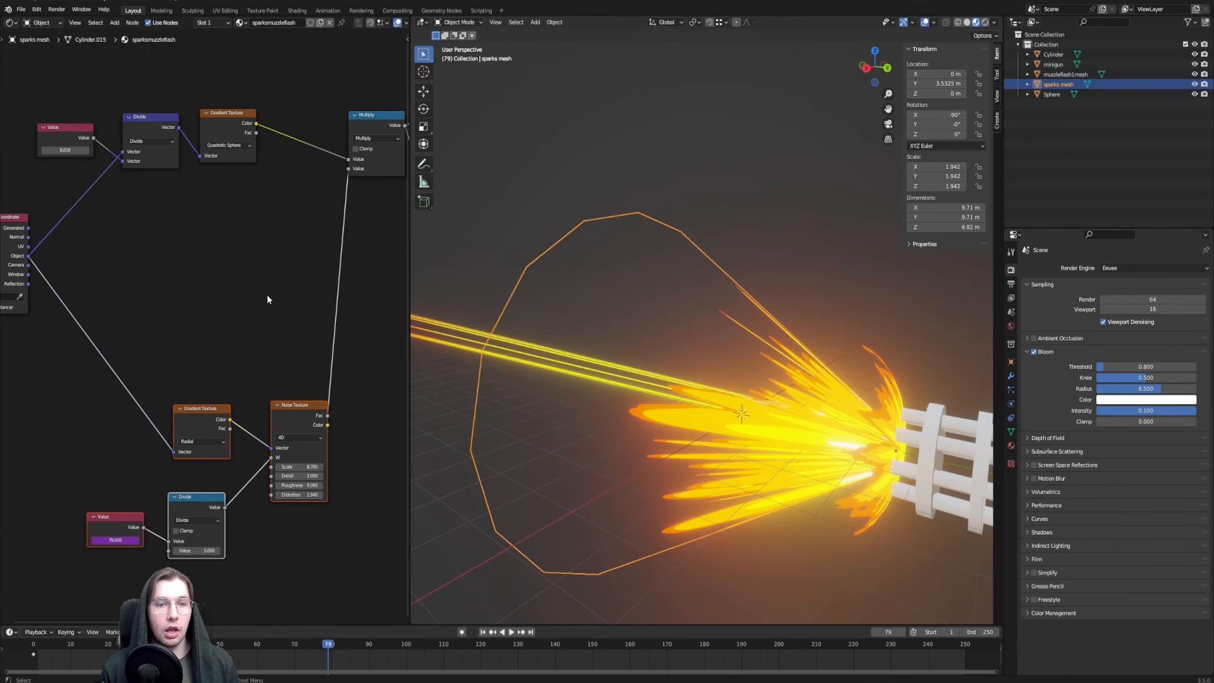
# Add a Voronoi Texture node with scale 10.1 below the gradient nodes and preview its distance output on the cone
pyautogui.press('F3')
pyautogui.write('voron')
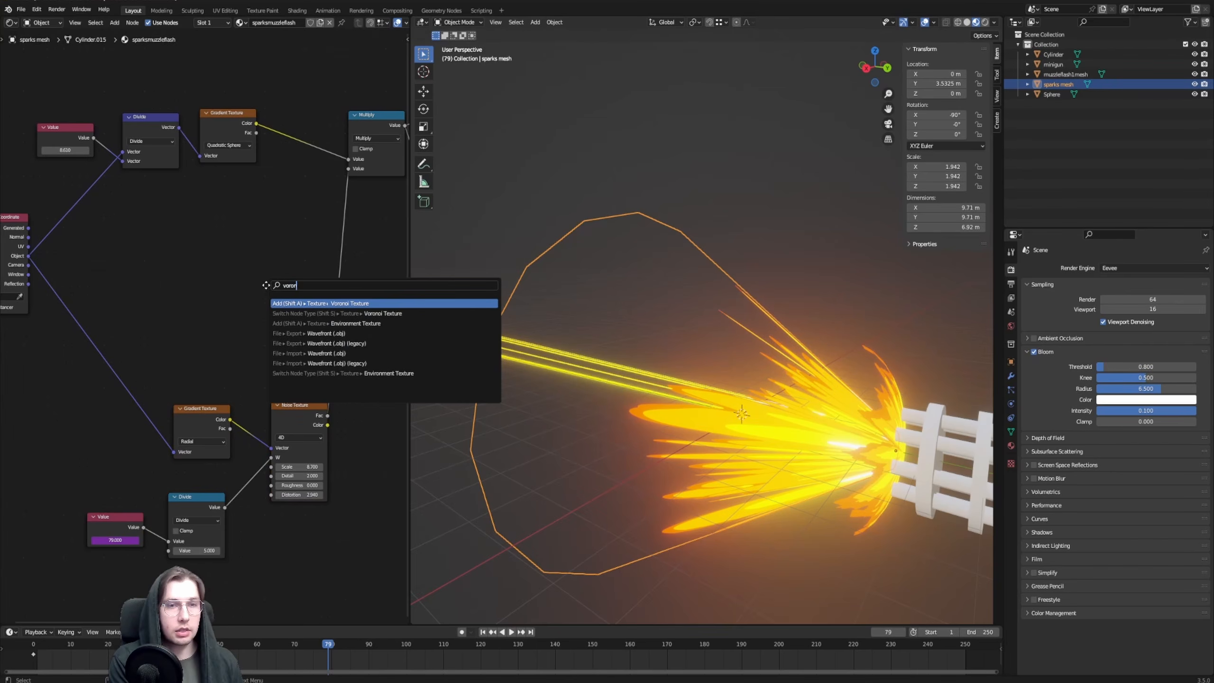
pyautogui.press('Return')
pyautogui.click(251, 238)
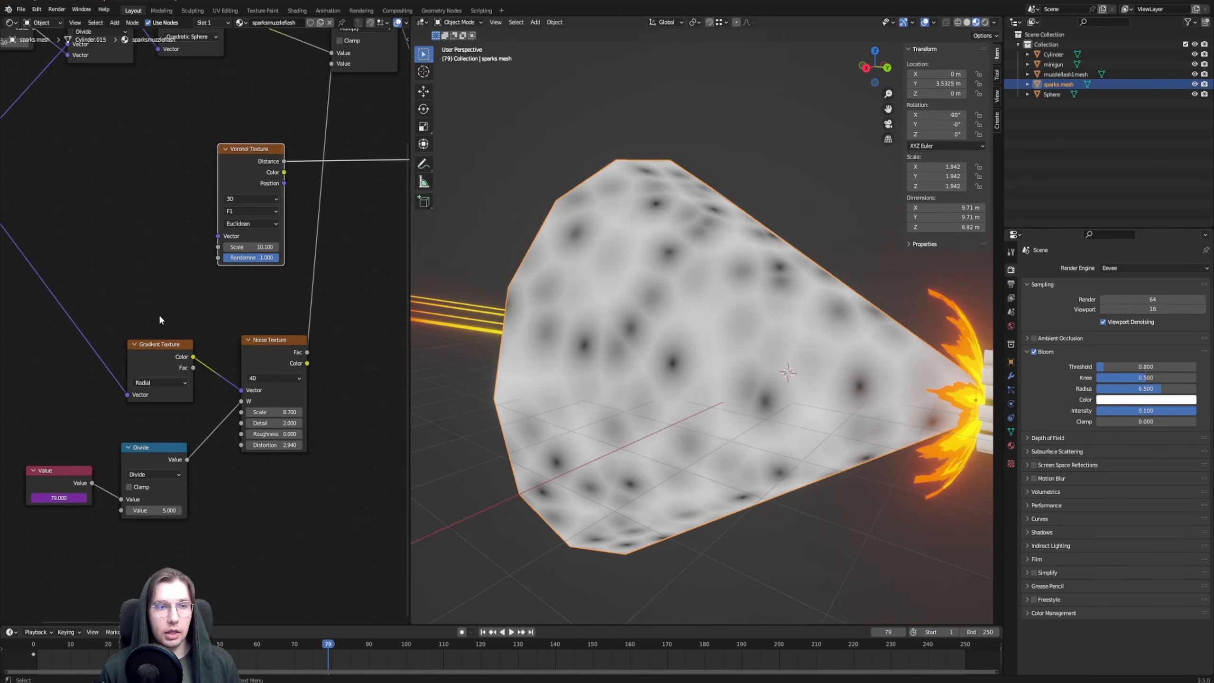
pyautogui.moveTo(149, 350)
pyautogui.mouseDown()
pyautogui.moveTo(167, 330)
pyautogui.moveTo(150, 328)
pyautogui.mouseUp()
pyautogui.moveTo(140, 291); pyautogui.dragTo(173, 298, button='middle')
# Delete the radial Gradient Texture and Noise Texture nodes from the sparks material
pyautogui.keyDown('shift'); pyautogui.click(287, 358); pyautogui.keyUp('shift')
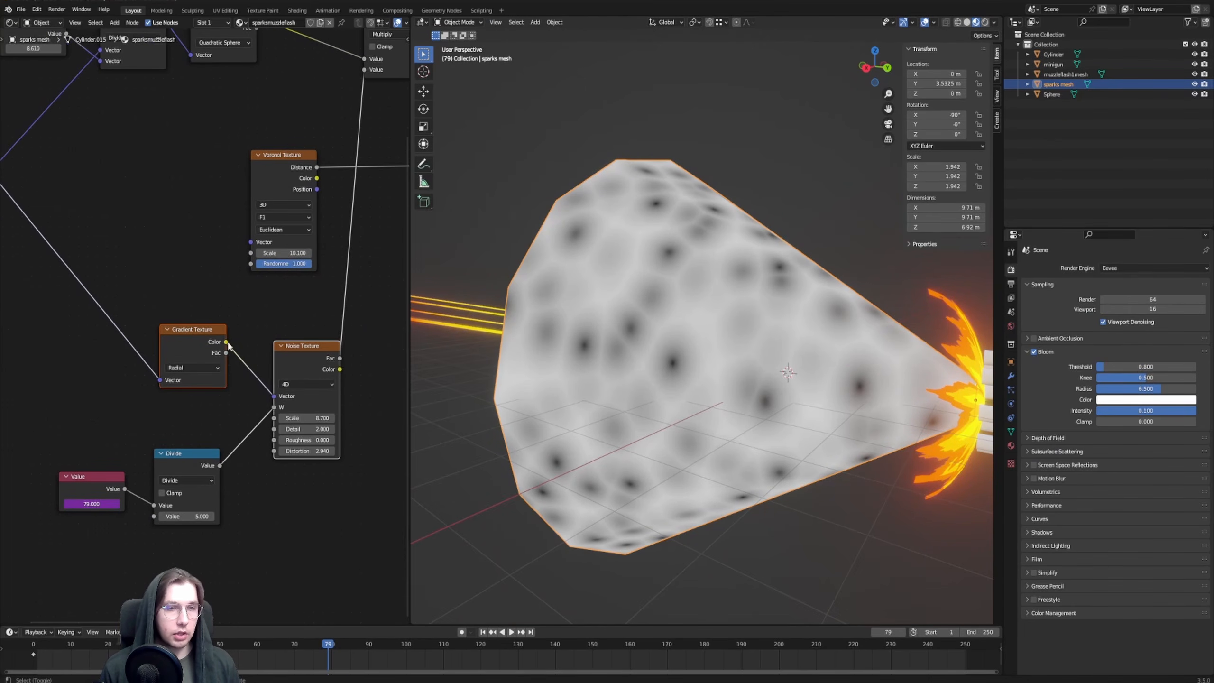
pyautogui.moveTo(188, 320); pyautogui.dragTo(314, 371)
pyautogui.press('x')
# Move the animated Value node and its Divide node up beside the Voronoi Texture node
pyautogui.moveTo(201, 219); pyautogui.dragTo(239, 270, button='middle')
pyautogui.moveTo(100, 441); pyautogui.dragTo(235, 539)
pyautogui.press('g')
pyautogui.click(208, 398)
pyautogui.click(238, 362)
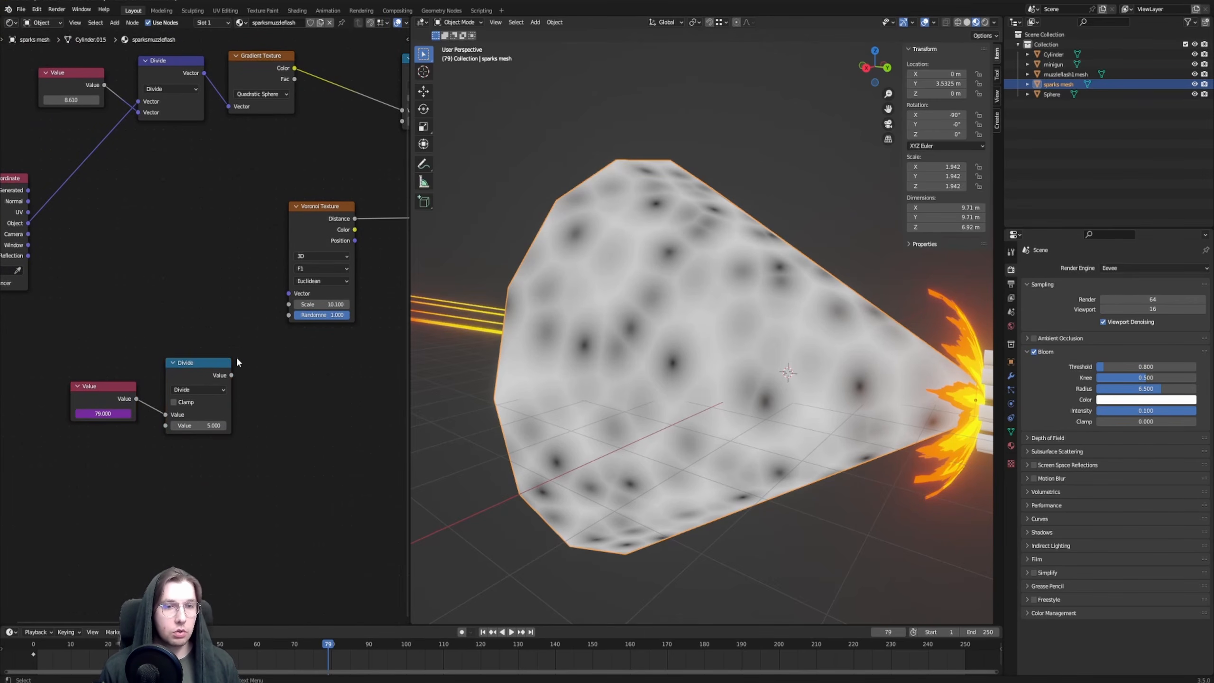
# Switch the Voronoi Texture to 4D and connect the frame-driven Divide output to its W input
pyautogui.click(320, 258)
pyautogui.click(320, 268)
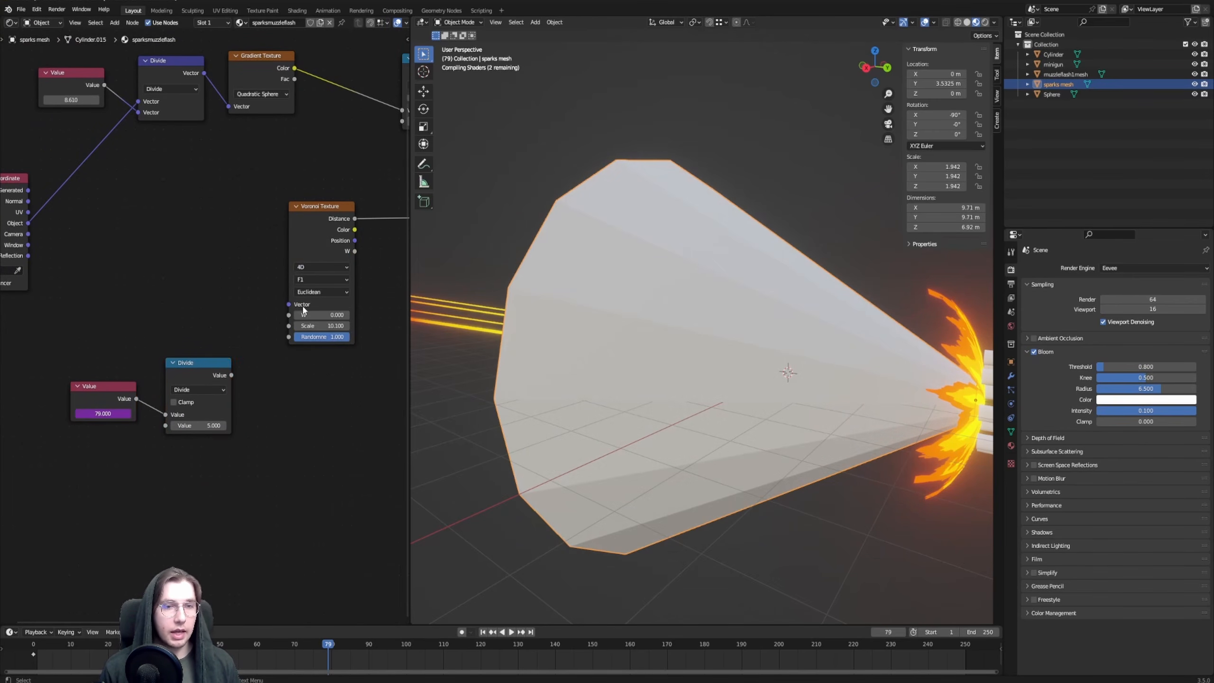
pyautogui.click(321, 268)
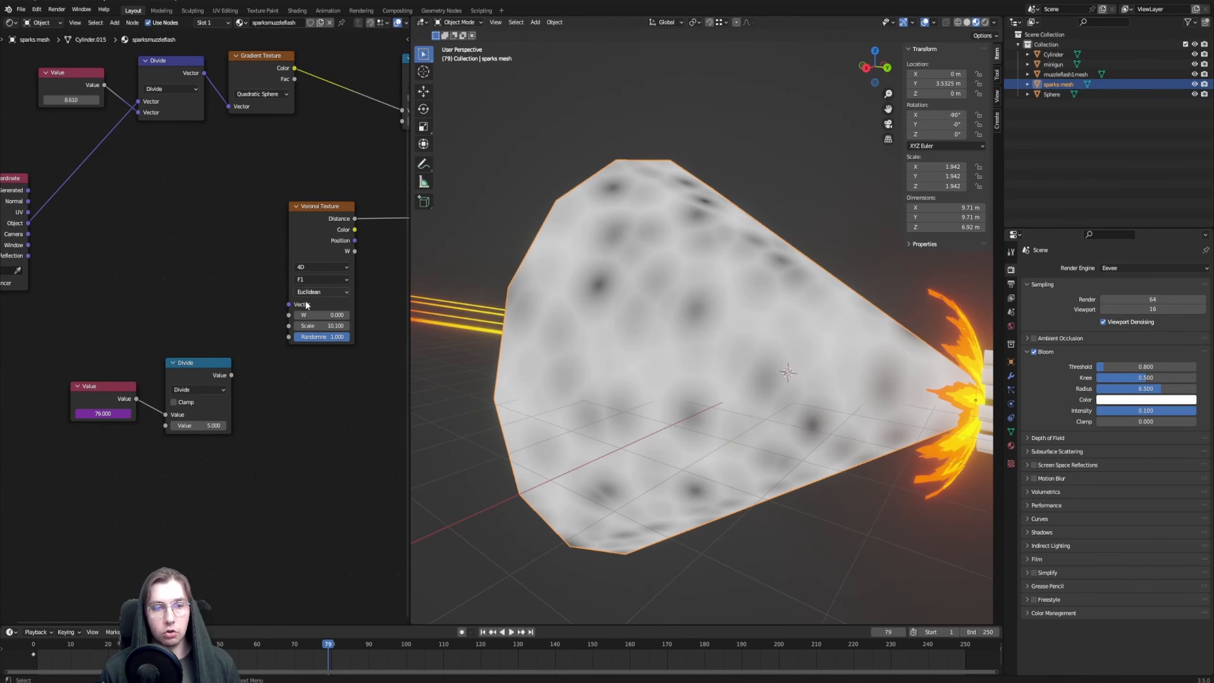
pyautogui.moveTo(231, 375); pyautogui.dragTo(289, 316)
pyautogui.moveTo(211, 262); pyautogui.dragTo(239, 283, button='middle')
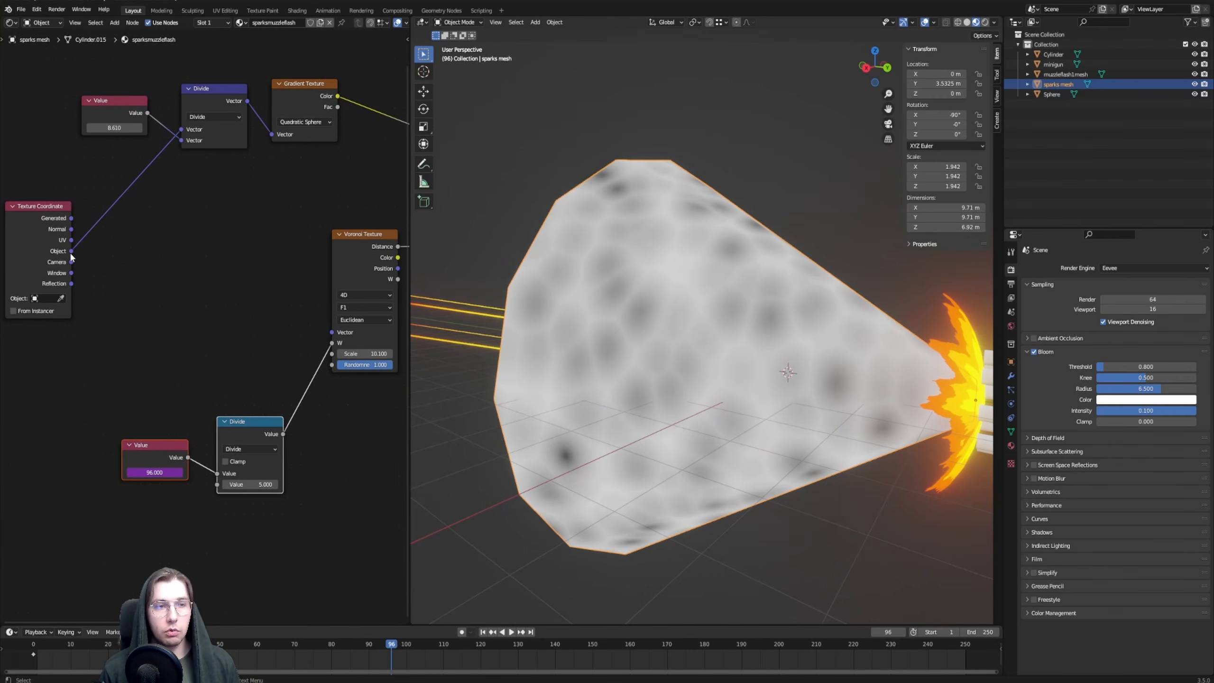
# Add a Vector Math node fed by the Texture Coordinate's Object output and set it to Multiply
pyautogui.moveTo(71, 250); pyautogui.dragTo(245, 295)
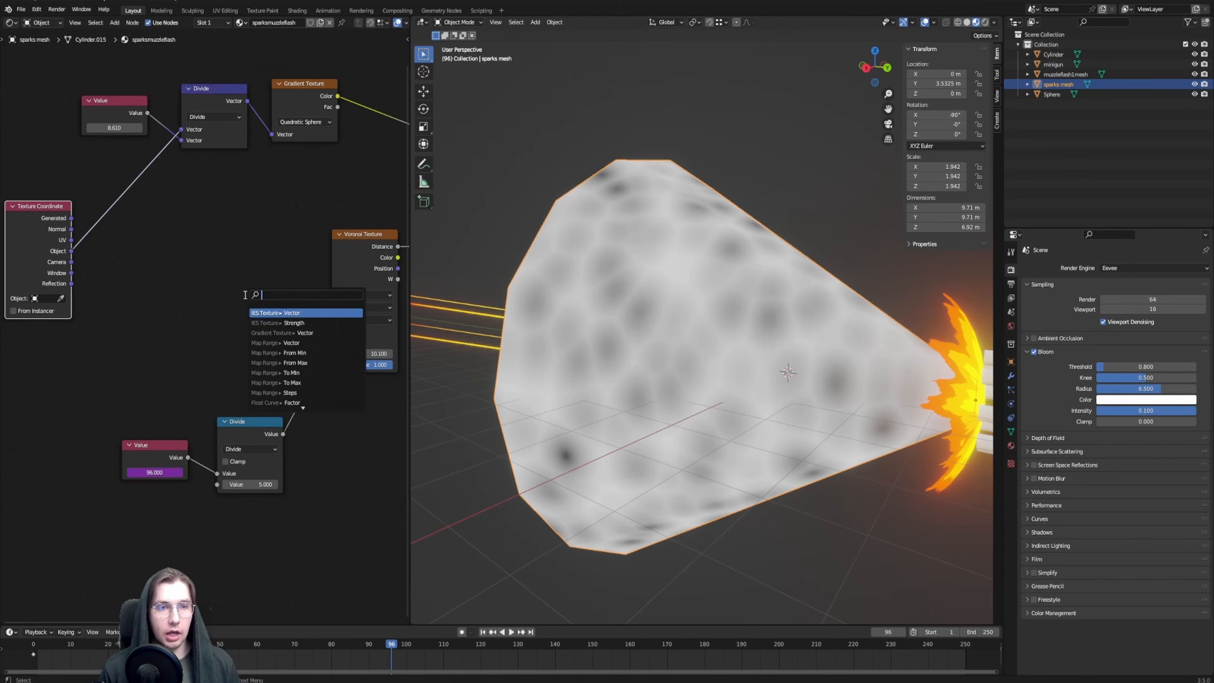
pyautogui.write('vec')
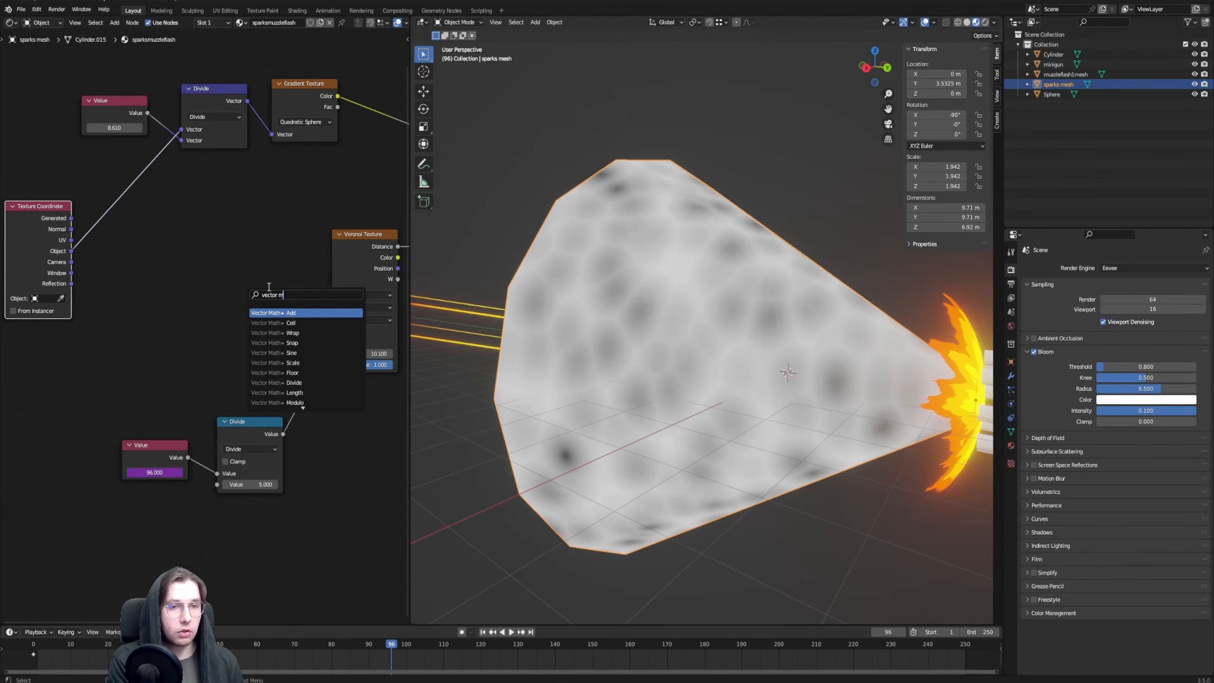
pyautogui.write('tor m')
pyautogui.press('Return')
pyautogui.click(235, 292)
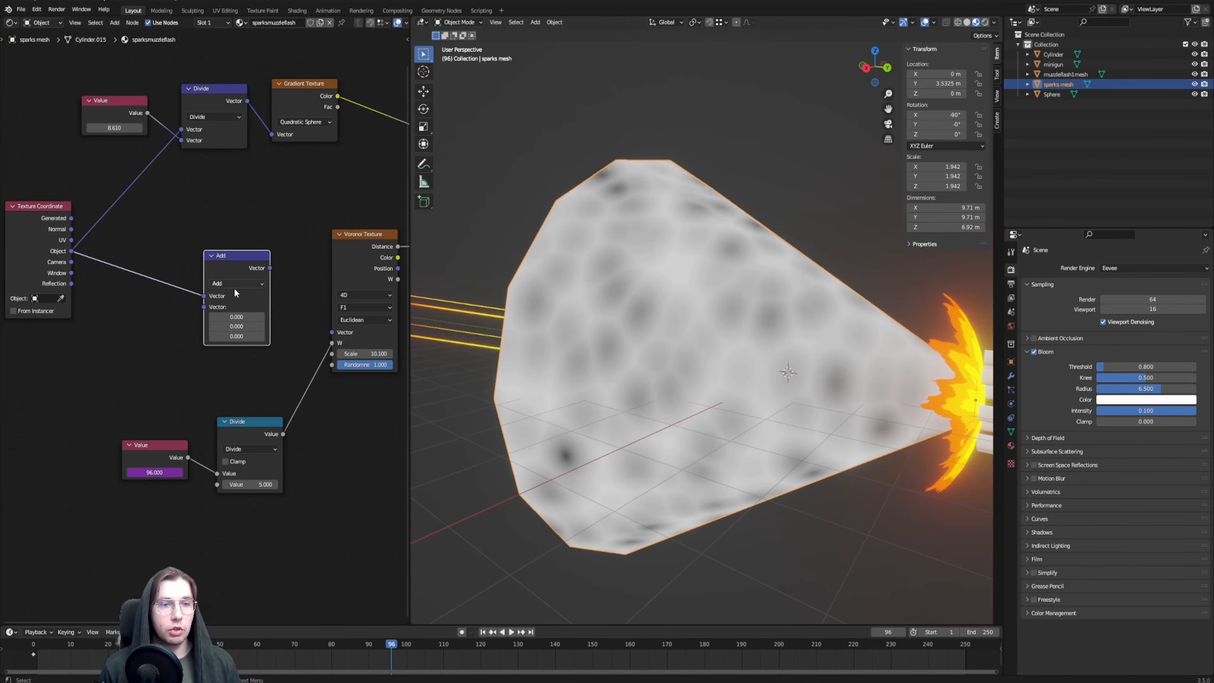
pyautogui.click(238, 284)
pyautogui.click(241, 317)
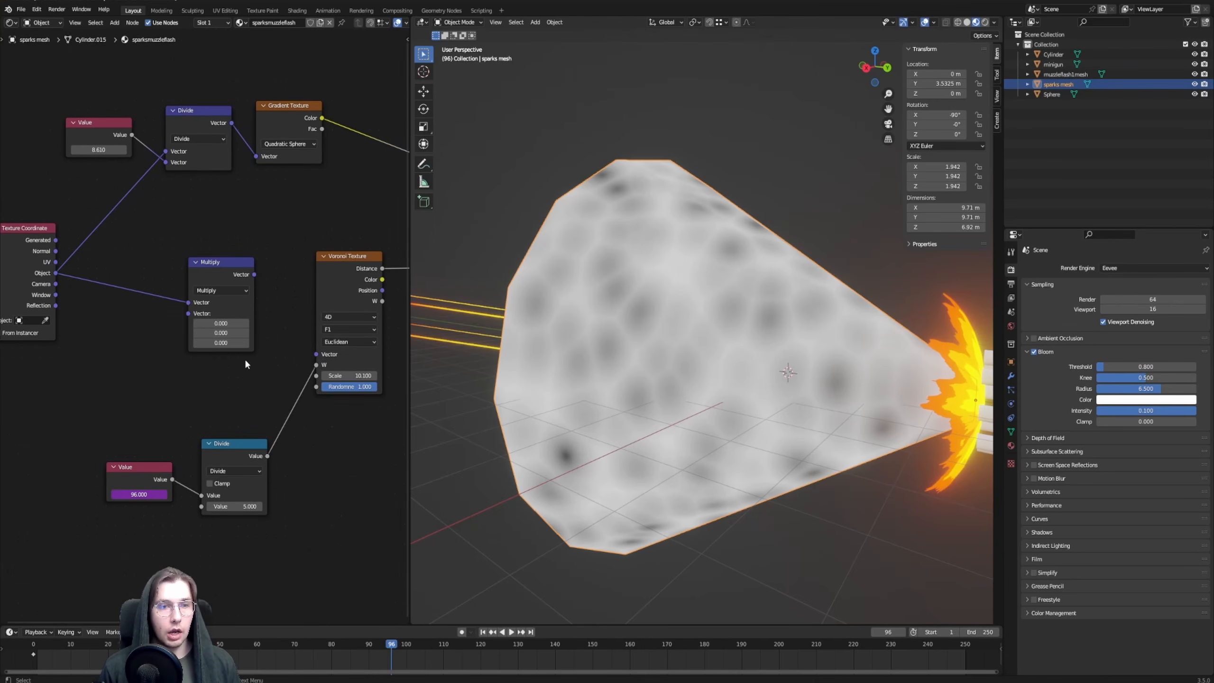
# Set the vector Multiply node's X and Y factors to 1 and connect its output to the Voronoi Vector input
pyautogui.moveTo(259, 336); pyautogui.dragTo(245, 358, button='middle')
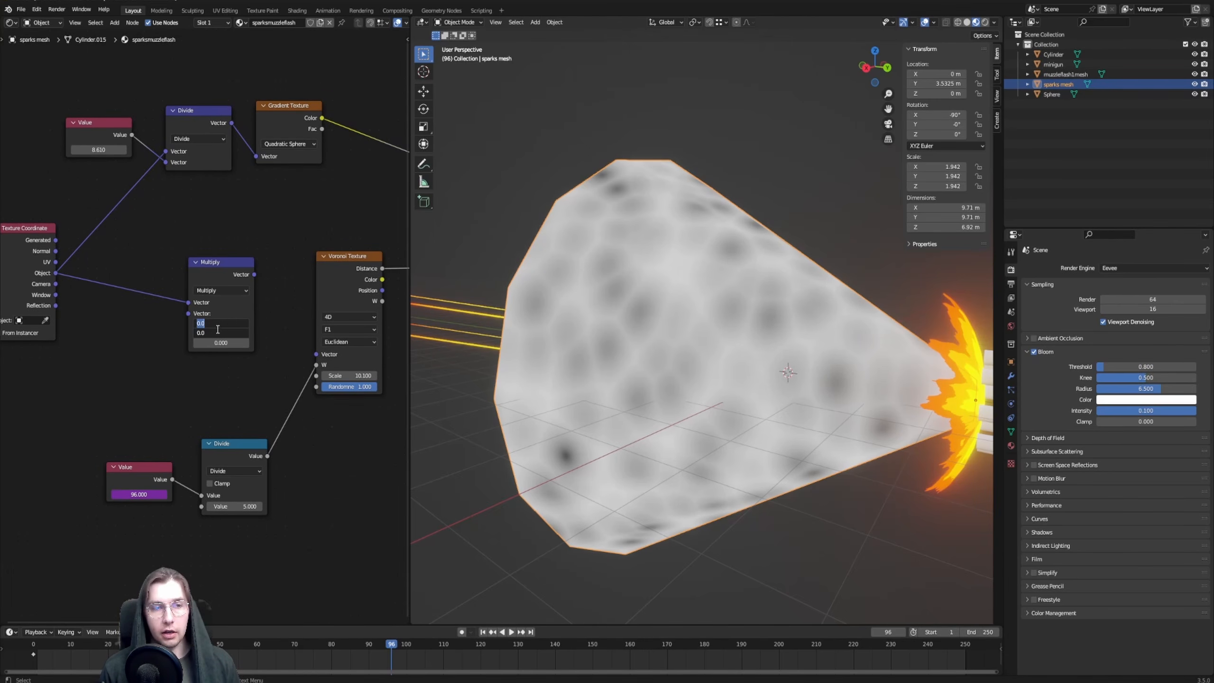
pyautogui.press('Return')
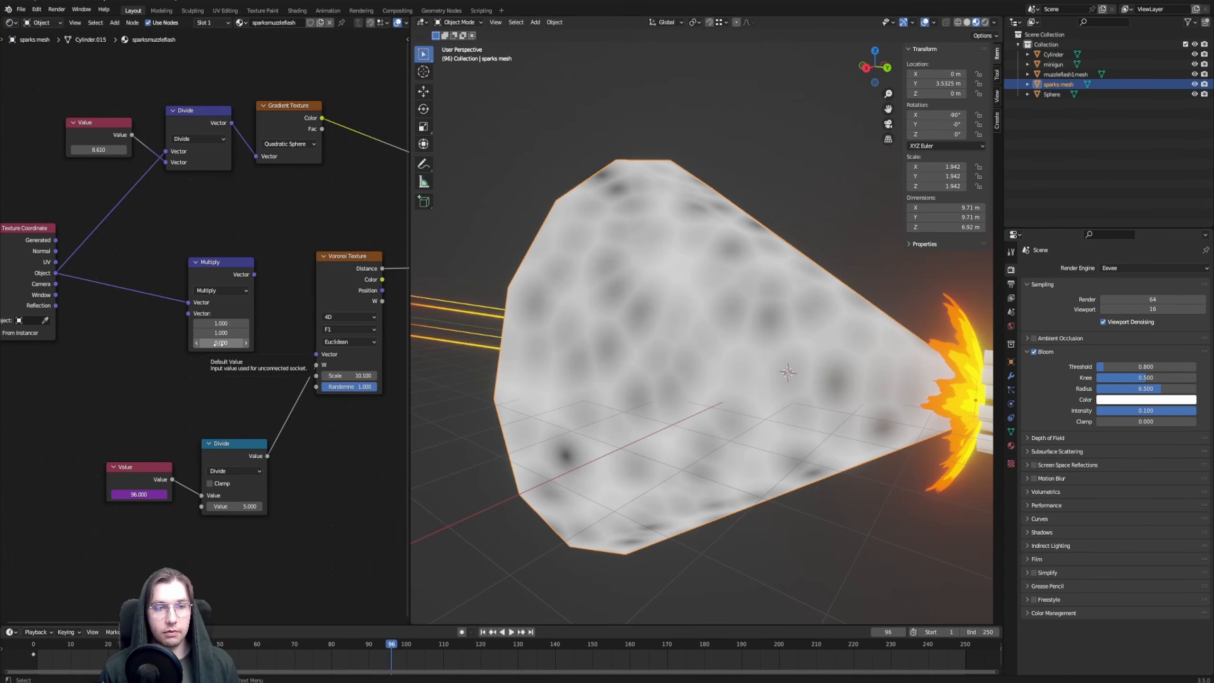
pyautogui.moveTo(255, 274); pyautogui.dragTo(316, 354)
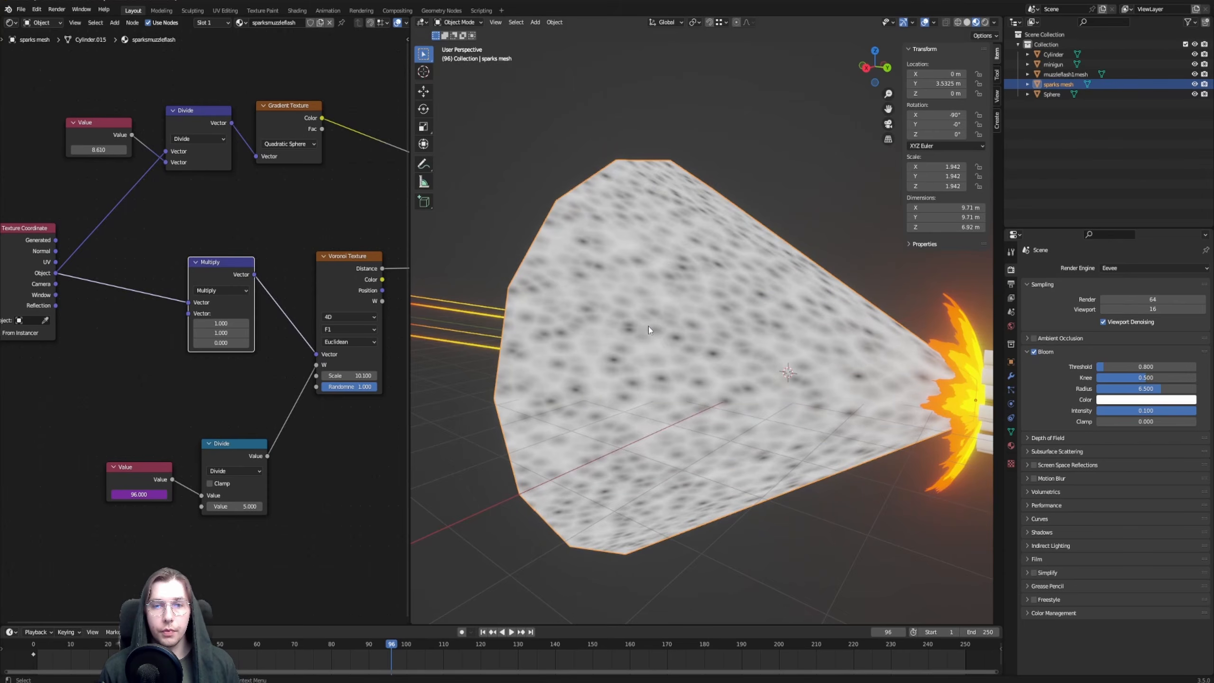
# Try a Z factor of 1 in the vector Multiply node and examine the Voronoi pattern on the cone
pyautogui.moveTo(648, 327); pyautogui.dragTo(835, 320, button='middle')
pyautogui.press('KP_3')
pyautogui.scroll(2, 708, 282)
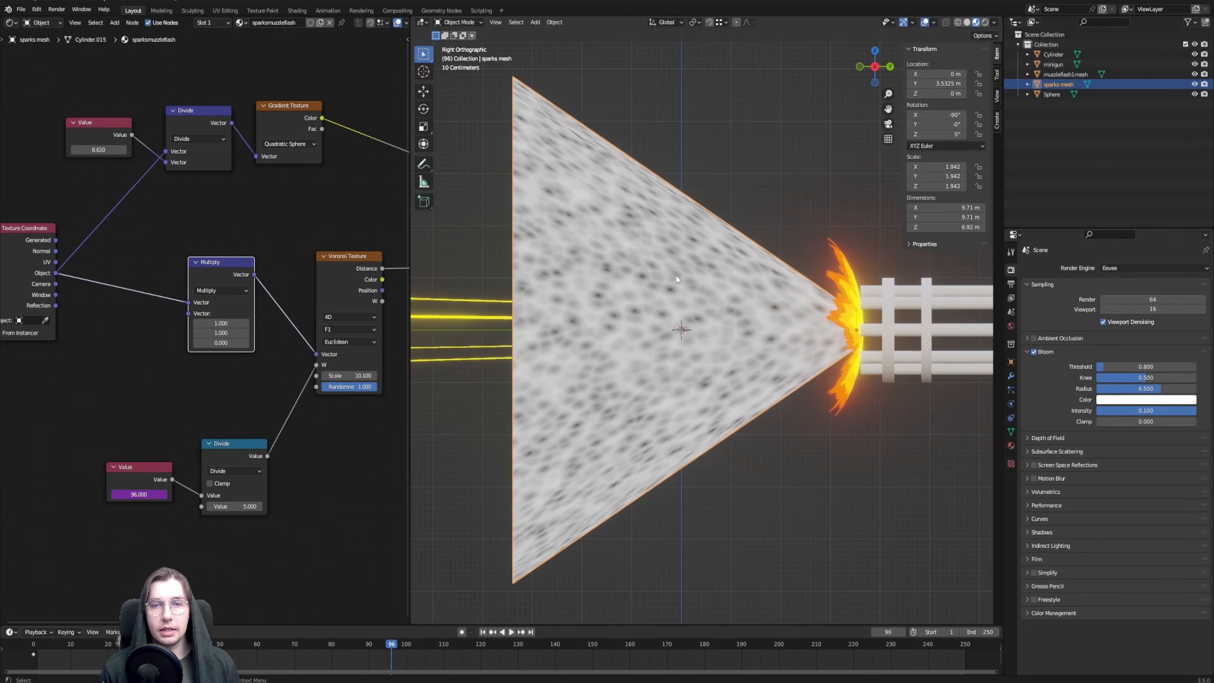
pyautogui.moveTo(698, 301); pyautogui.dragTo(795, 355, button='middle')
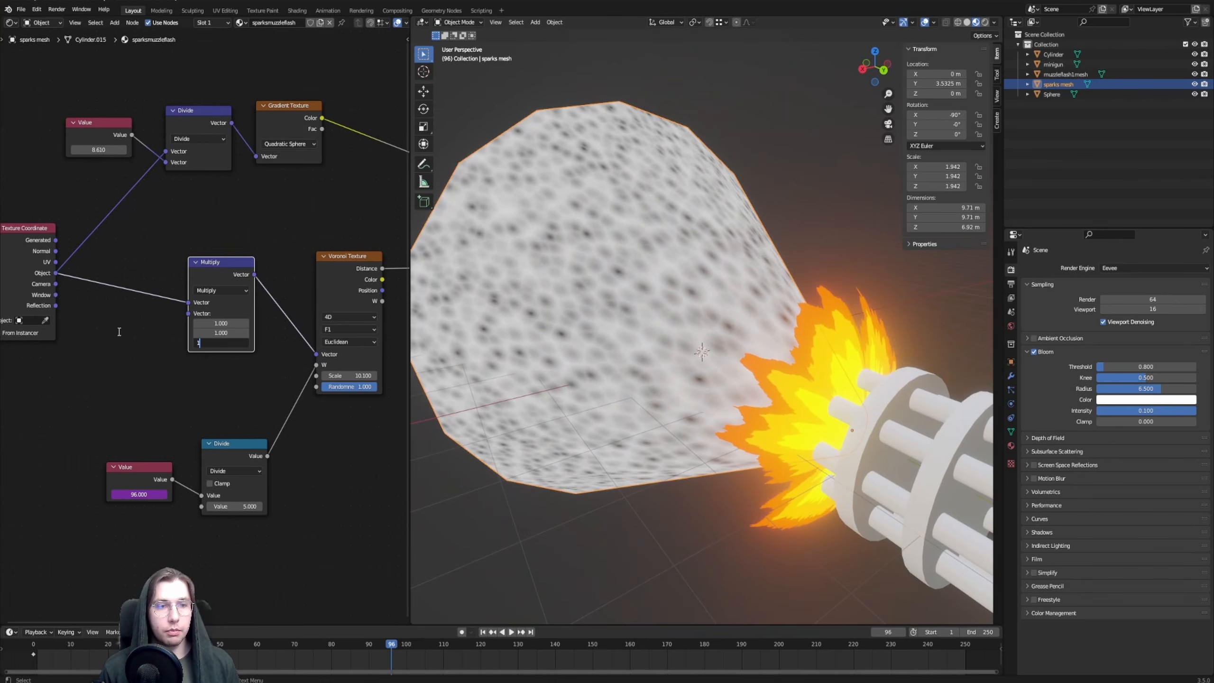
pyautogui.press('Return')
pyautogui.moveTo(580, 289); pyautogui.dragTo(626, 320, button='middle')
pyautogui.keyDown('shift'); pyautogui.moveTo(593, 239); pyautogui.dragTo(620, 308, button='middle'); pyautogui.keyUp('shift')
pyautogui.moveTo(660, 345); pyautogui.dragTo(647, 305, button='middle')
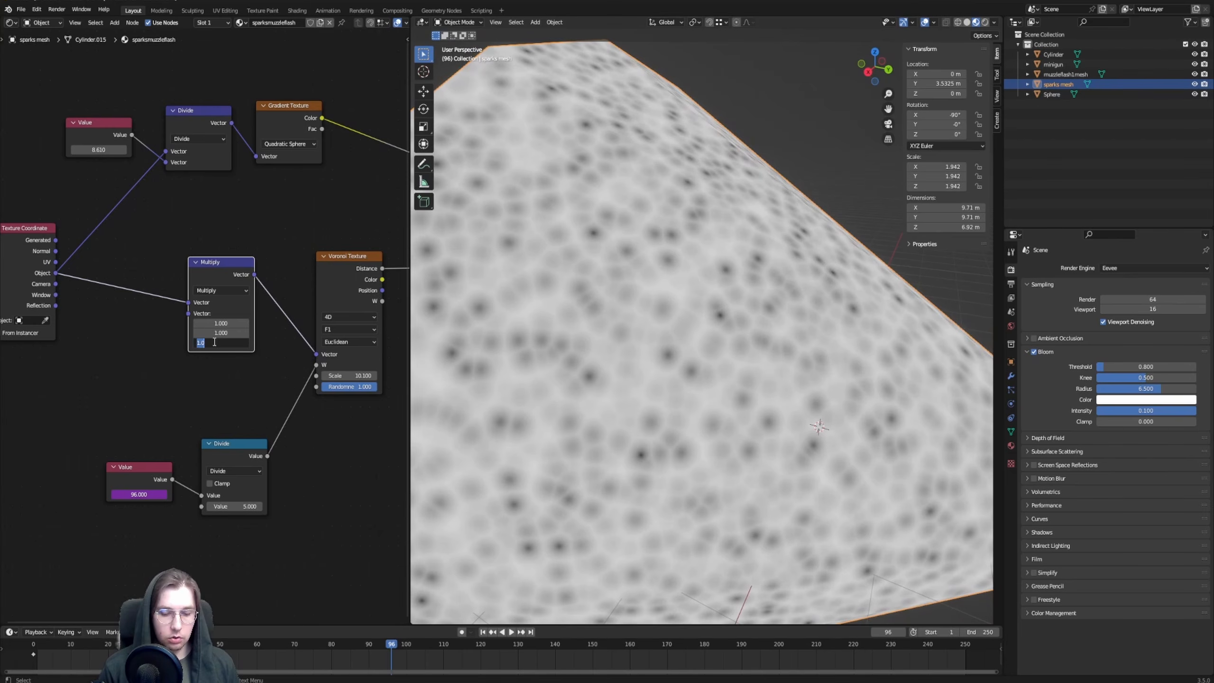
# Return the vector Multiply node's Z factor to 0 and check the stretched pattern on the cone
pyautogui.write('2')
pyautogui.press('Return')
pyautogui.moveTo(603, 327); pyautogui.dragTo(778, 259, button='middle')
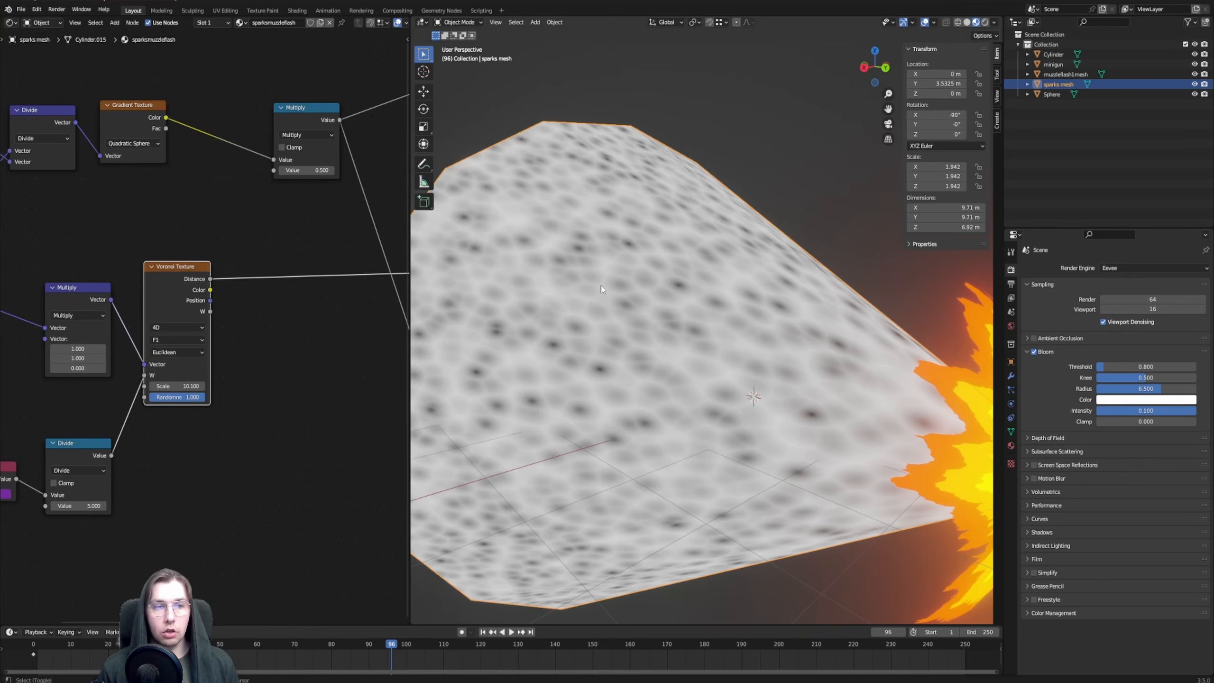
pyautogui.keyDown('shift'); pyautogui.moveTo(602, 287); pyautogui.dragTo(611, 322, button='middle'); pyautogui.keyUp('shift')
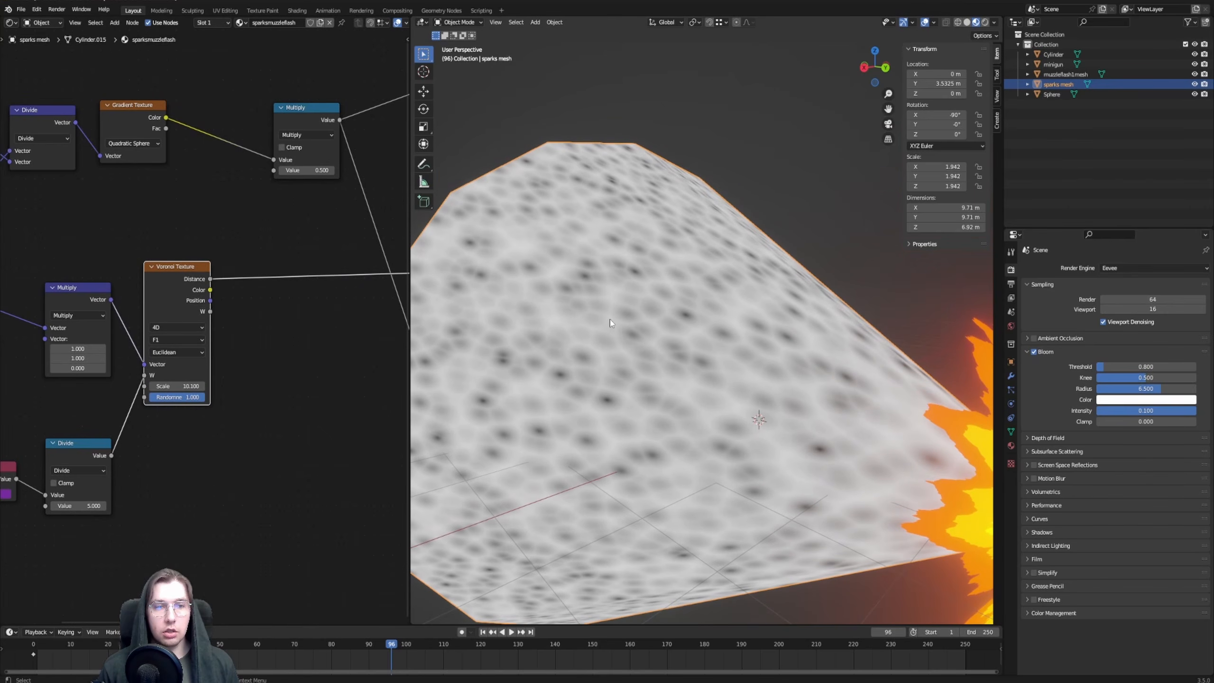
# Set the Voronoi Texture's feature to Smooth F1 and inspect the pattern on the cone
pyautogui.moveTo(194, 359); pyautogui.dragTo(230, 359, button='middle')
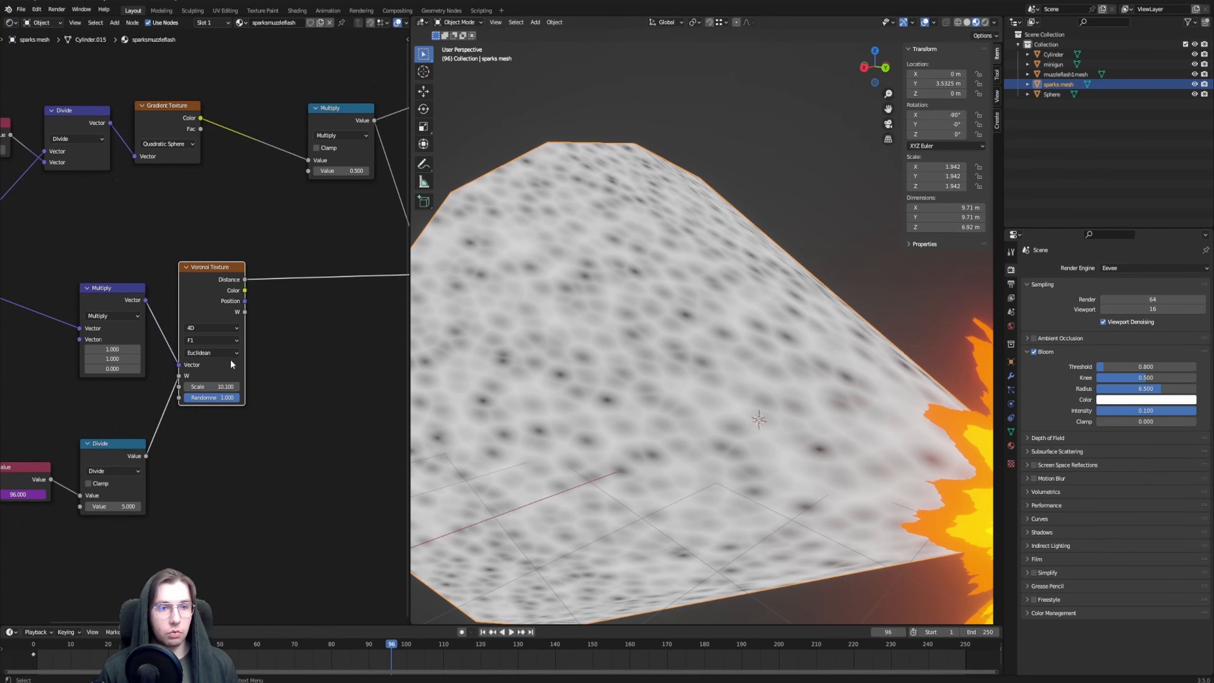
pyautogui.click(214, 340)
pyautogui.click(200, 373)
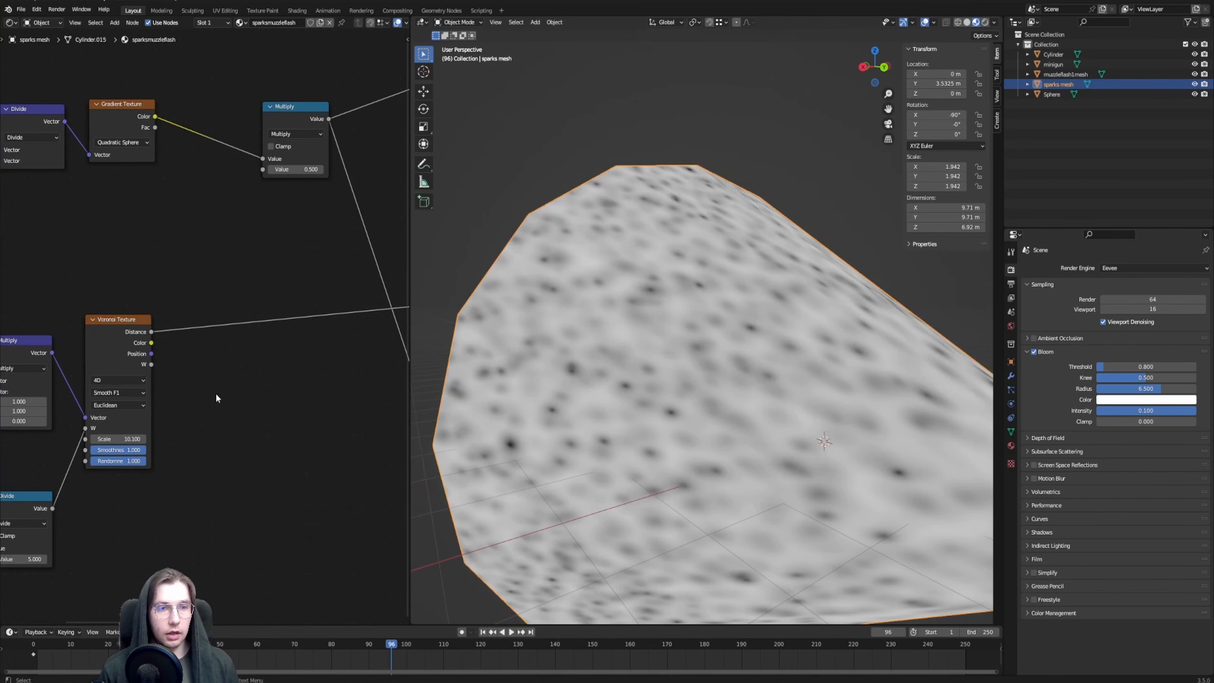
pyautogui.moveTo(688, 336); pyautogui.dragTo(651, 345, button='middle')
pyautogui.scroll(2, 640, 333)
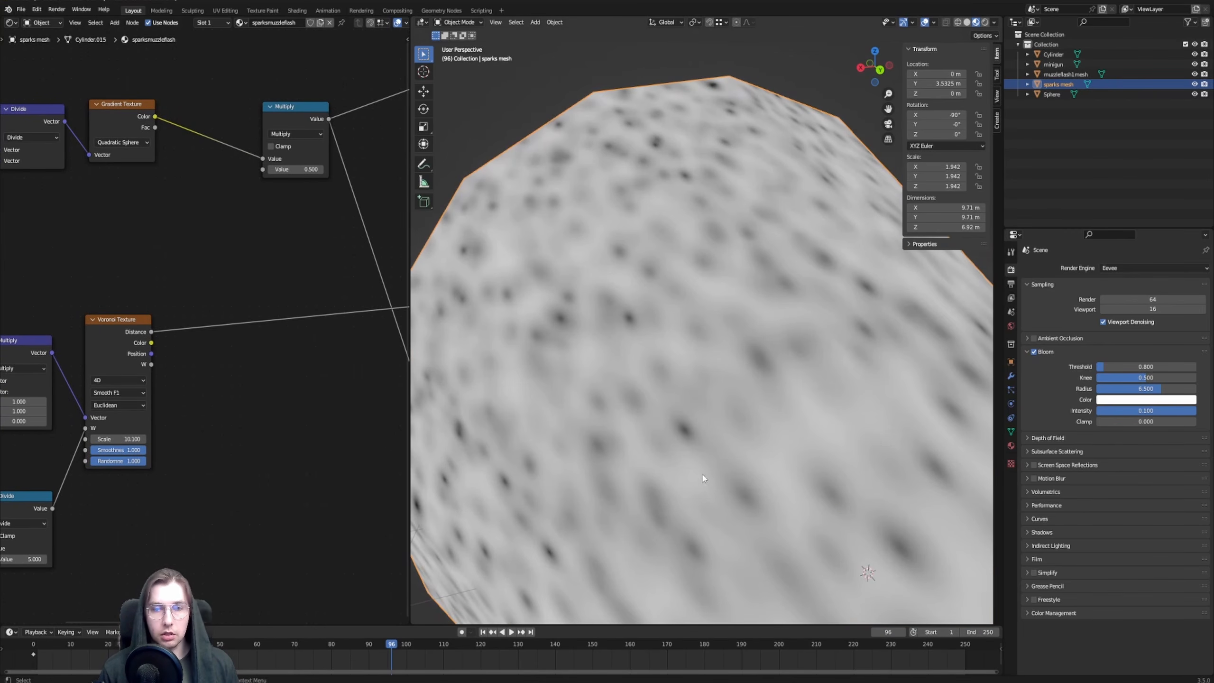
pyautogui.moveTo(694, 331)
pyautogui.mouseDown(button='middle')
pyautogui.moveTo(674, 330)
pyautogui.moveTo(681, 343)
pyautogui.moveTo(713, 323)
pyautogui.mouseUp(button='middle')
pyautogui.scroll(-1, 767, 367)
pyautogui.keyDown('shift'); pyautogui.moveTo(766, 366); pyautogui.dragTo(726, 373, button='middle'); pyautogui.keyUp('shift')
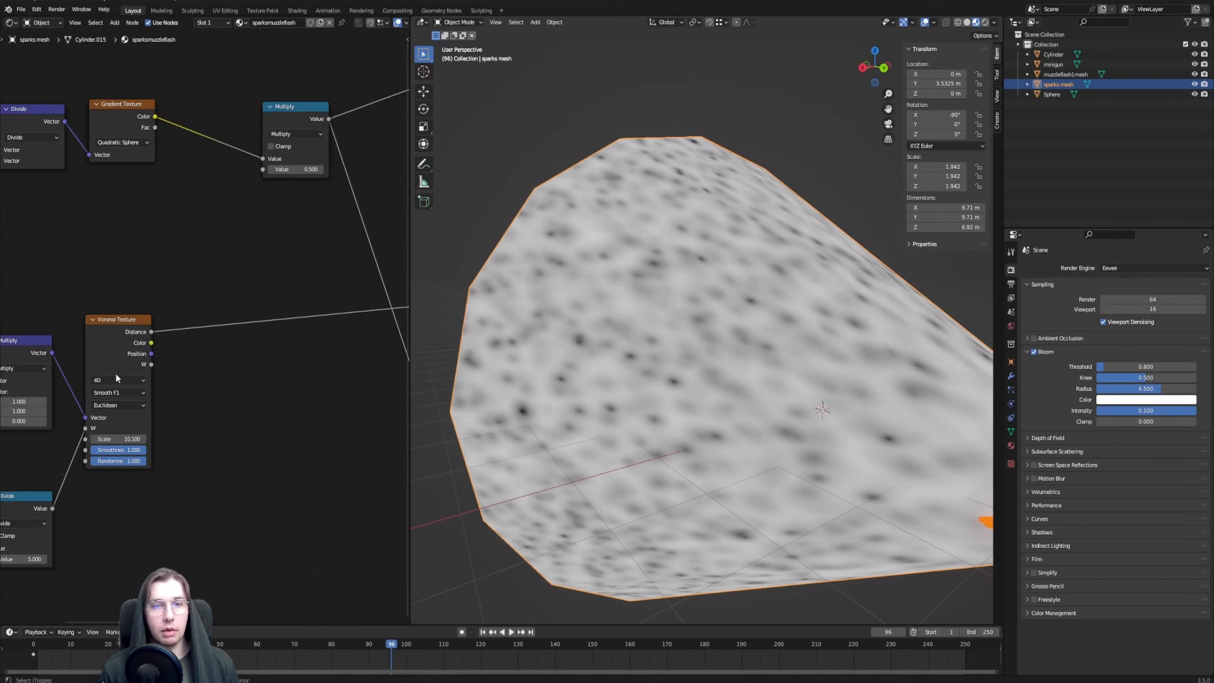
# Insert an Invert node on the Voronoi Texture's Distance output
pyautogui.scroll(-3, 117, 377)
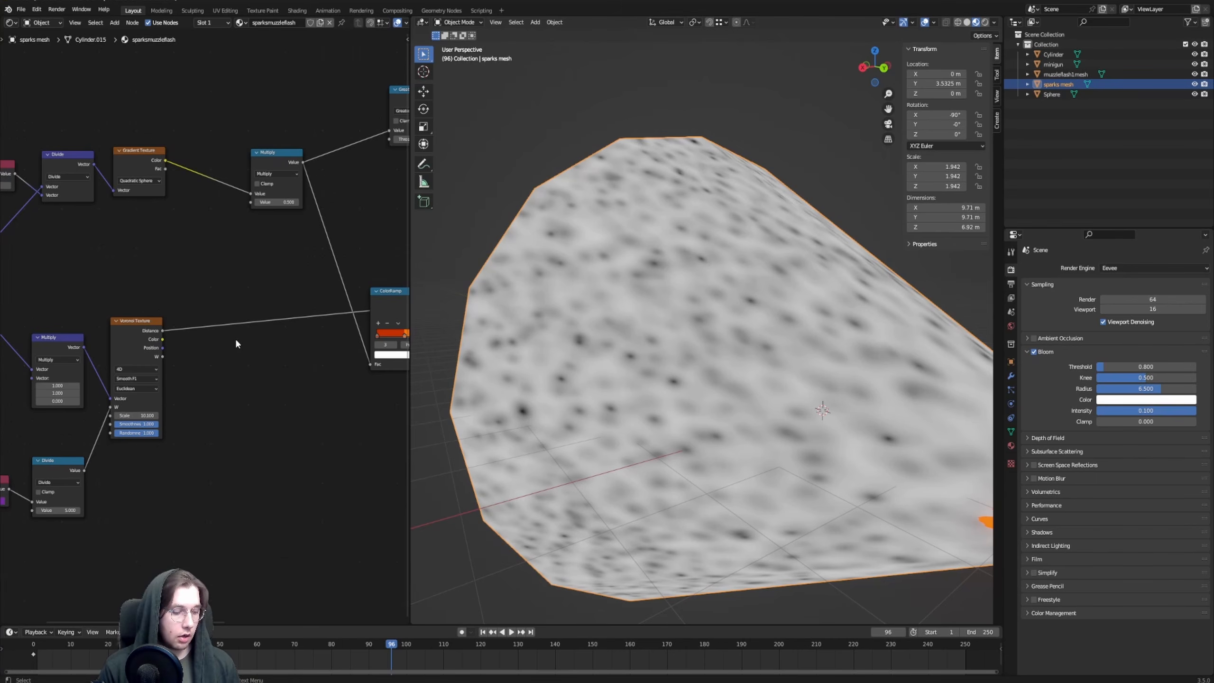
pyautogui.press('F3')
pyautogui.write('invert')
pyautogui.press('Down')
pyautogui.press('Return')
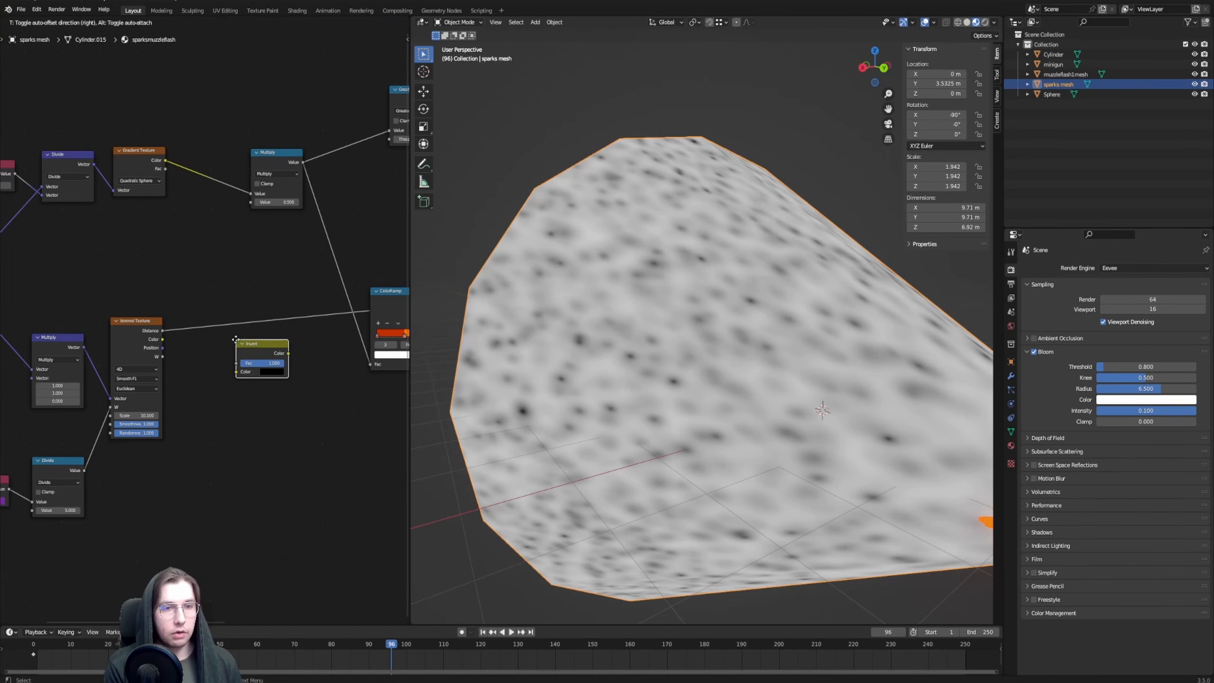
pyautogui.click(188, 317)
pyautogui.scroll(1, 188, 317)
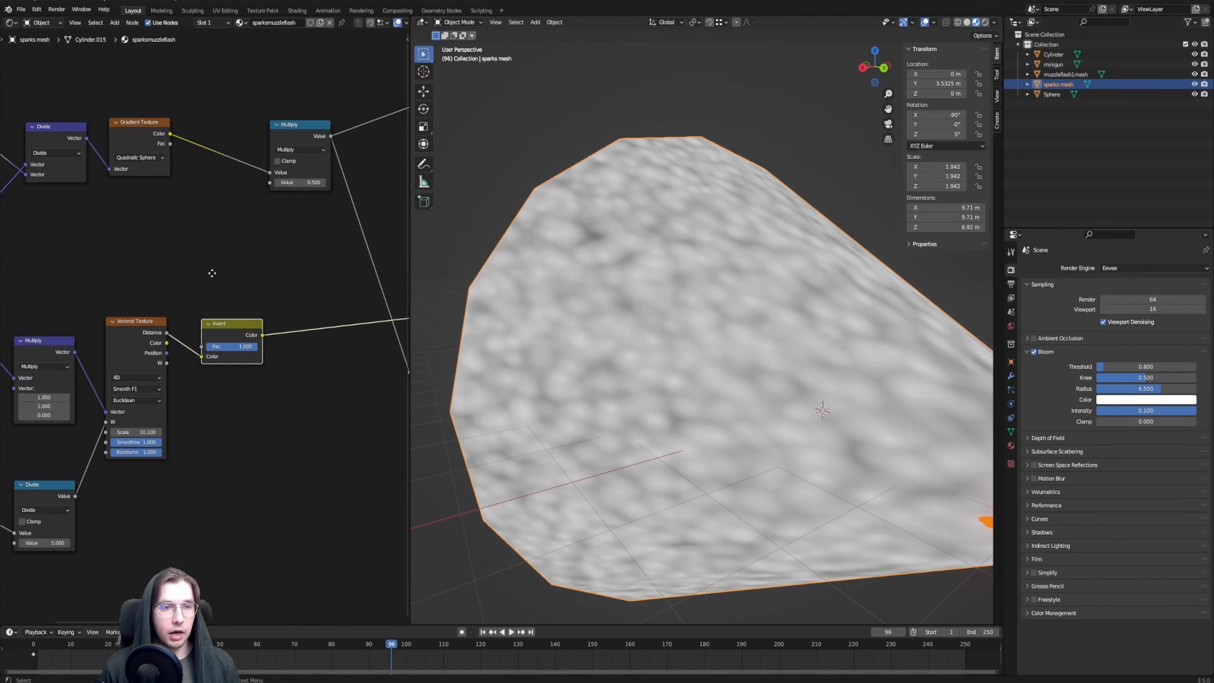
# Insert a Math node on the Invert node's Color output and set its operation to Power
pyautogui.moveTo(641, 323); pyautogui.dragTo(760, 368, button='middle')
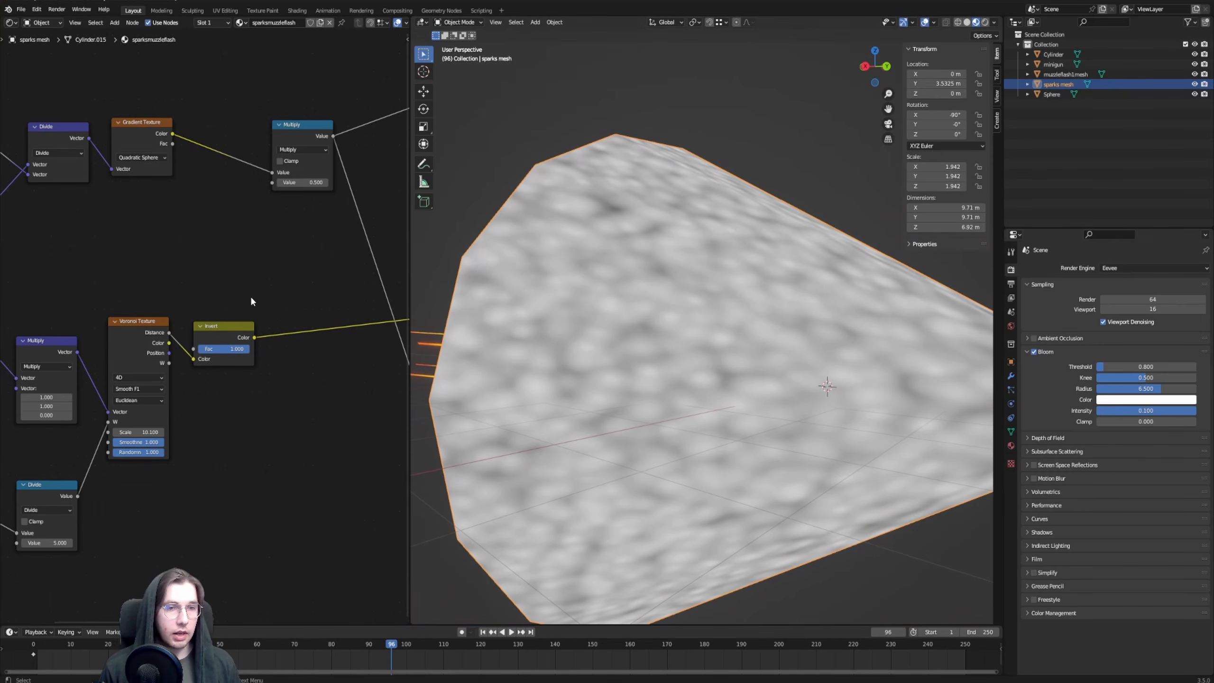
pyautogui.hotkey('shift', 'a')
pyautogui.write('add')
pyautogui.press('Return')
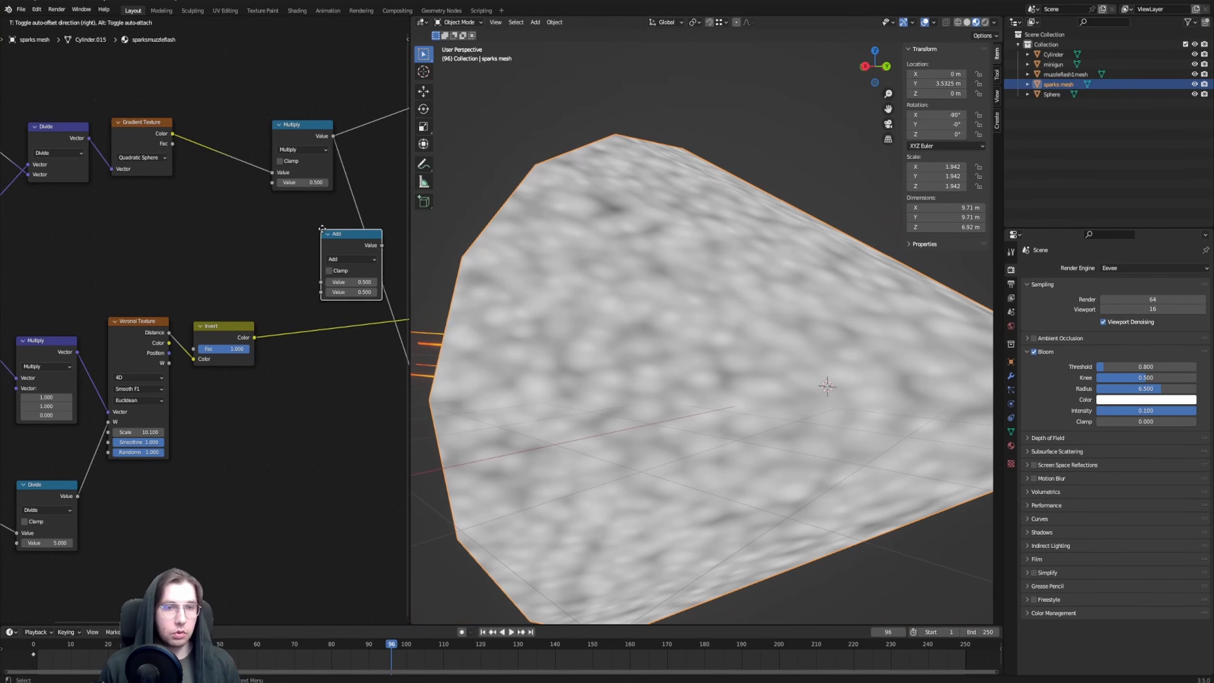
pyautogui.click(301, 326)
pyautogui.click(294, 342)
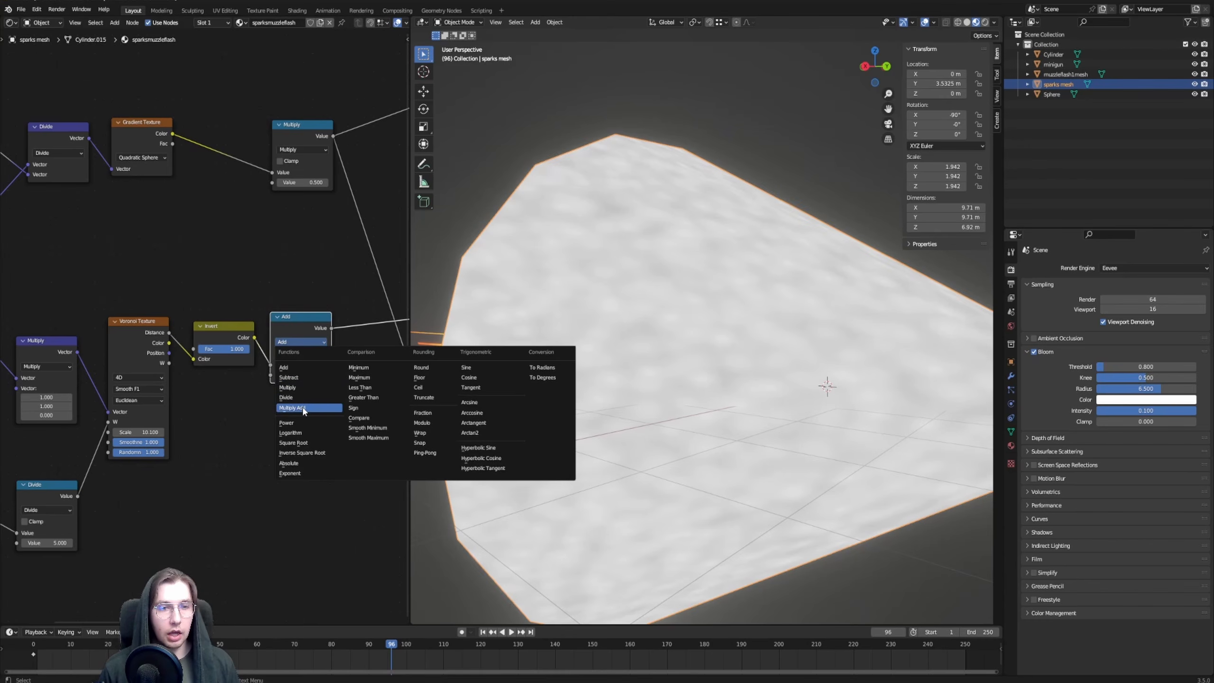
pyautogui.click(300, 422)
# Set the Power node's Exponent to 19 and check the isolated spark dots on the cone
pyautogui.moveTo(314, 352); pyautogui.dragTo(253, 363, button='middle')
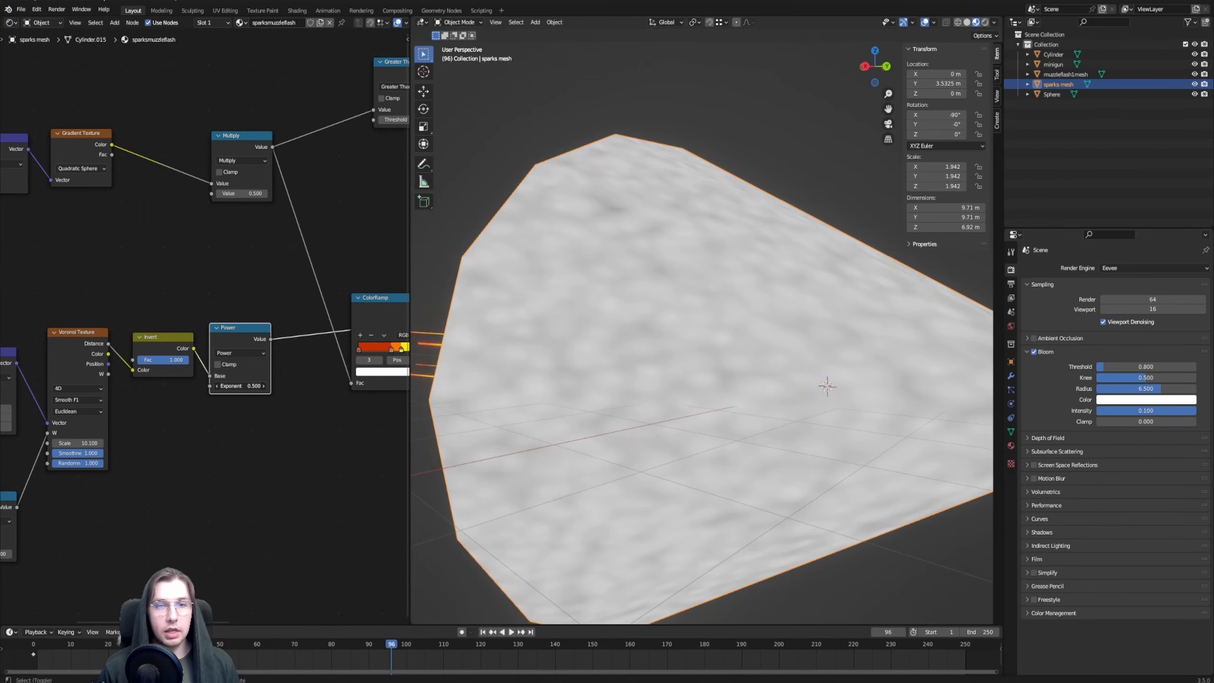
pyautogui.moveTo(240, 386); pyautogui.dragTo(335, 386)
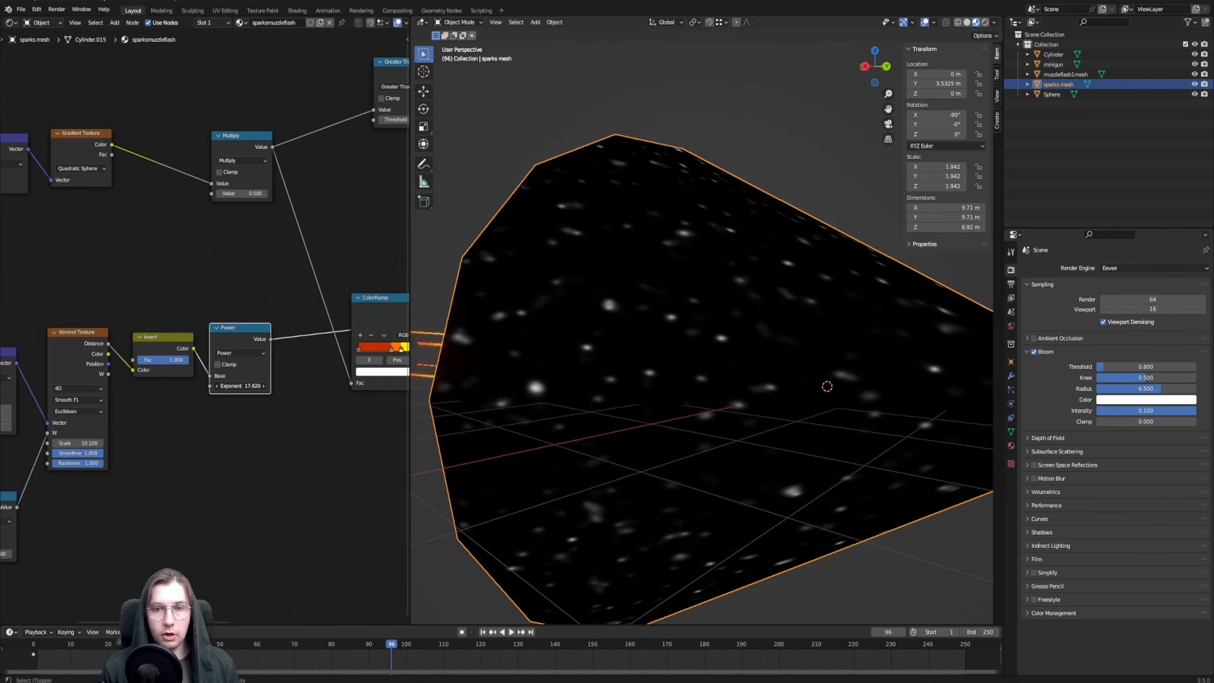
pyautogui.moveTo(753, 323); pyautogui.dragTo(801, 340, button='middle')
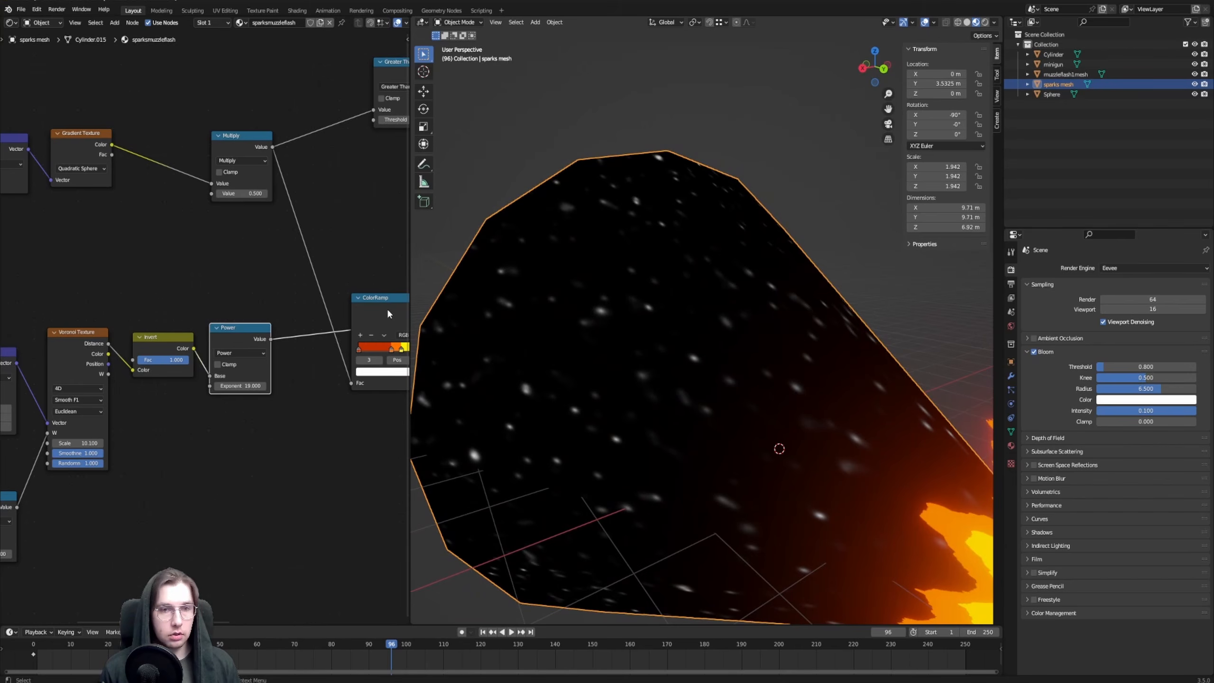
# Reposition the group of Voronoi branch nodes beneath the gradient branch
pyautogui.moveTo(164, 304); pyautogui.dragTo(282, 278, button='middle')
pyautogui.scroll(-2, 282, 277)
pyautogui.moveTo(86, 279); pyautogui.dragTo(330, 518)
pyautogui.press('g')
pyautogui.click(319, 512)
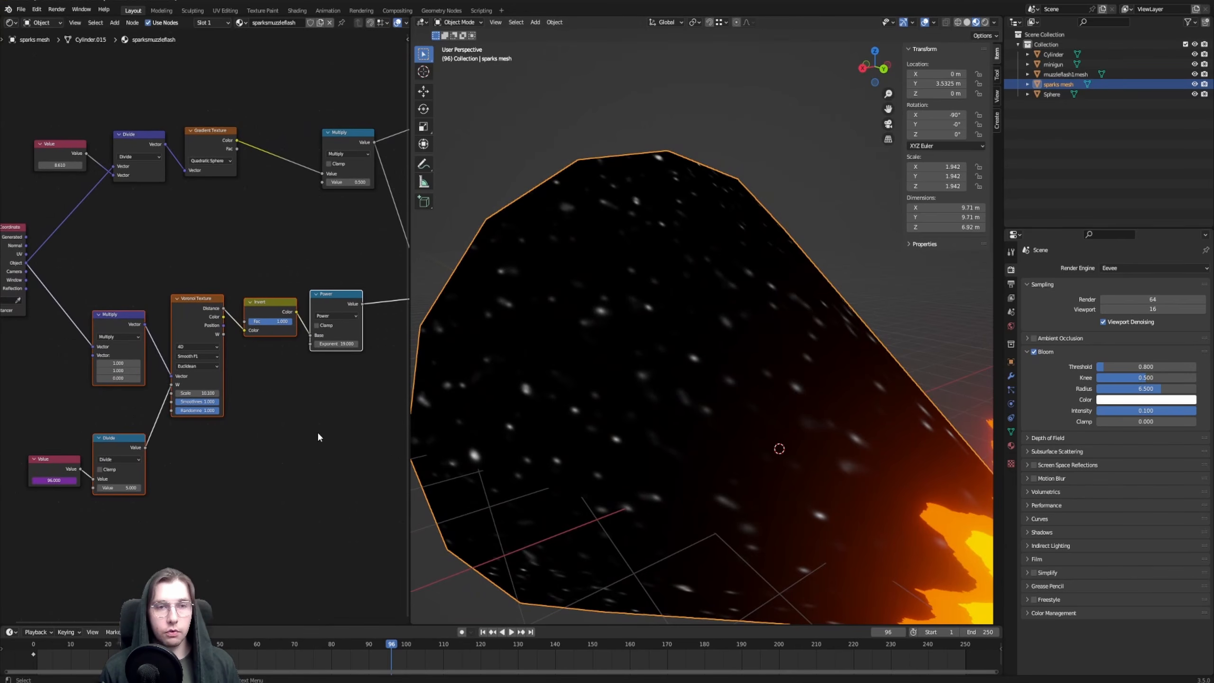
pyautogui.click(319, 434)
# Connect the Power node's Value output to the second Value input of the Multiply node after the Gradient Texture
pyautogui.moveTo(344, 381); pyautogui.dragTo(316, 446, button='middle')
pyautogui.scroll(3, 293, 290)
pyautogui.moveTo(293, 290); pyautogui.dragTo(221, 315, button='middle')
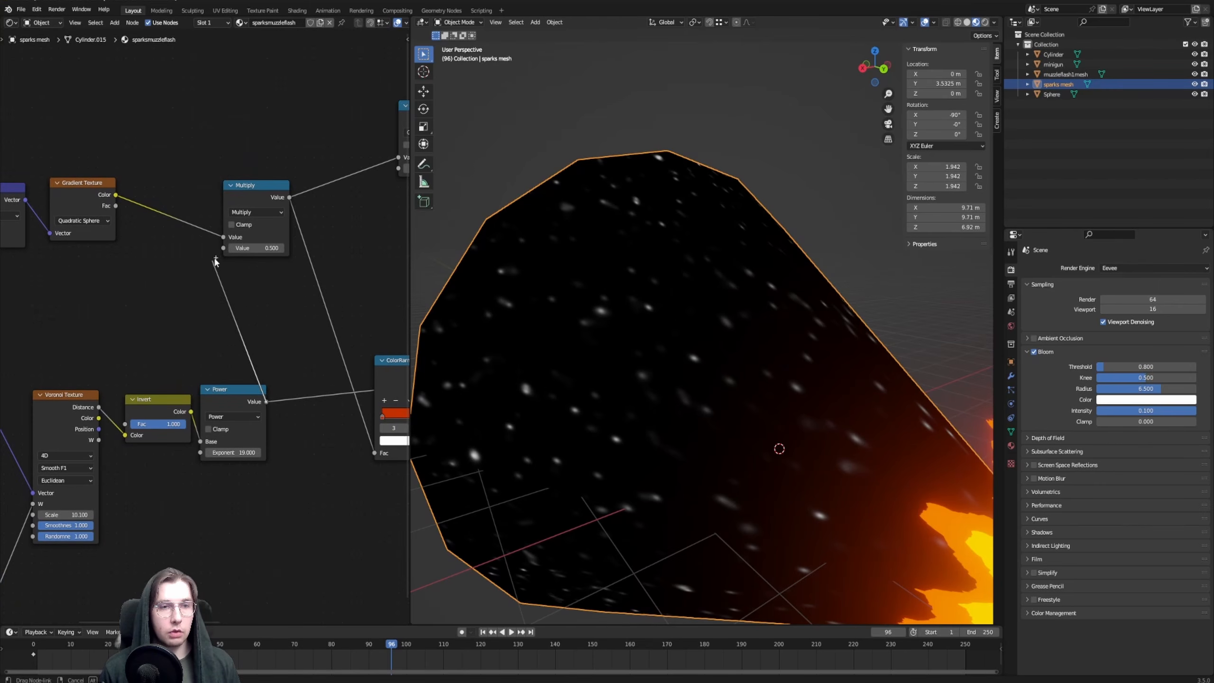
pyautogui.moveTo(222, 248); pyautogui.dragTo(222, 249)
pyautogui.scroll(1, 224, 322)
pyautogui.moveTo(224, 322); pyautogui.dragTo(454, 351, button='middle')
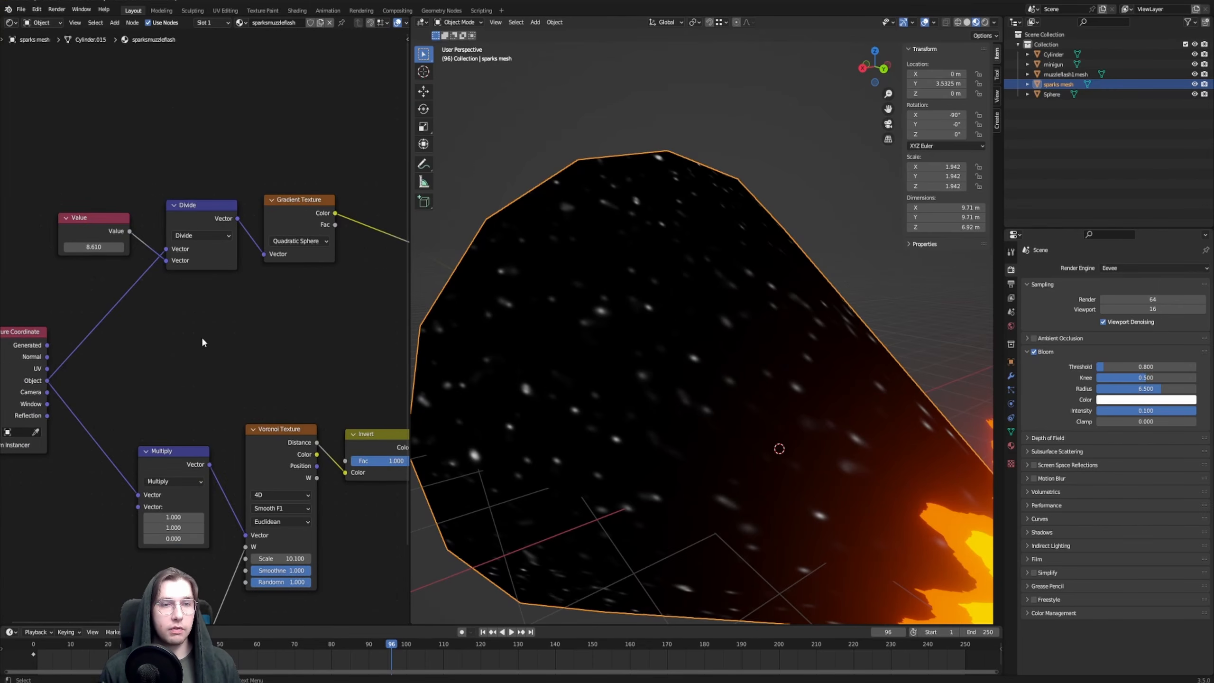
# Preview the Mix Shader's output on the sparks mesh and inspect the cone beside the muzzle flash
pyautogui.moveTo(604, 249); pyautogui.dragTo(663, 300, button='middle')
pyautogui.scroll(-2, 718, 295)
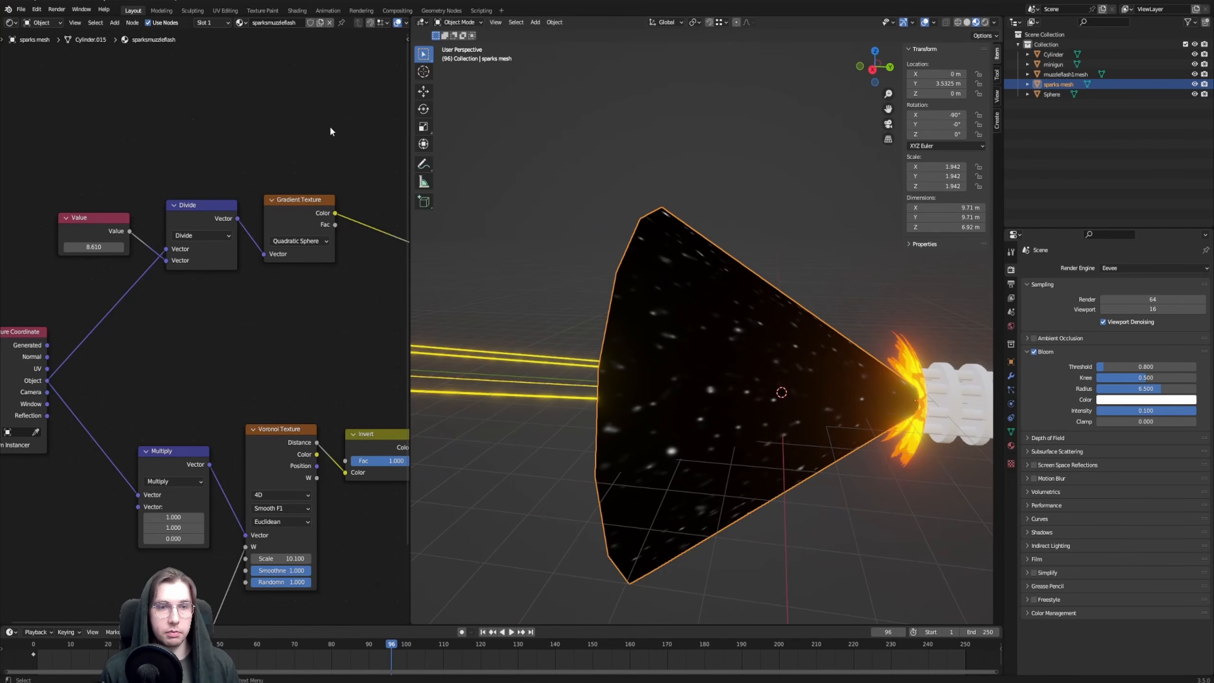
pyautogui.moveTo(351, 115); pyautogui.dragTo(29, 162, button='middle')
pyautogui.scroll(-3, 280, 250)
pyautogui.keyDown('ctrl'); pyautogui.keyDown('shift'); pyautogui.click(281, 250); pyautogui.keyUp('shift'); pyautogui.keyUp('ctrl')
pyautogui.moveTo(102, 287); pyautogui.dragTo(179, 272, button='middle')
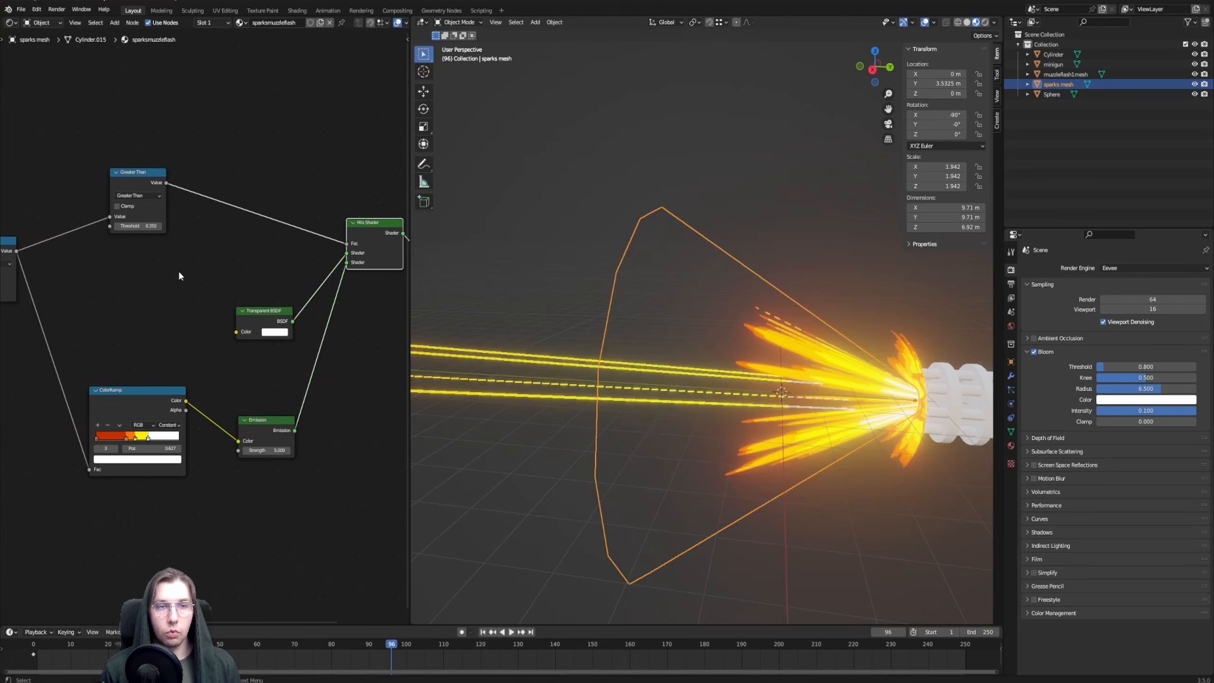
pyautogui.moveTo(676, 363); pyautogui.dragTo(810, 324, button='middle')
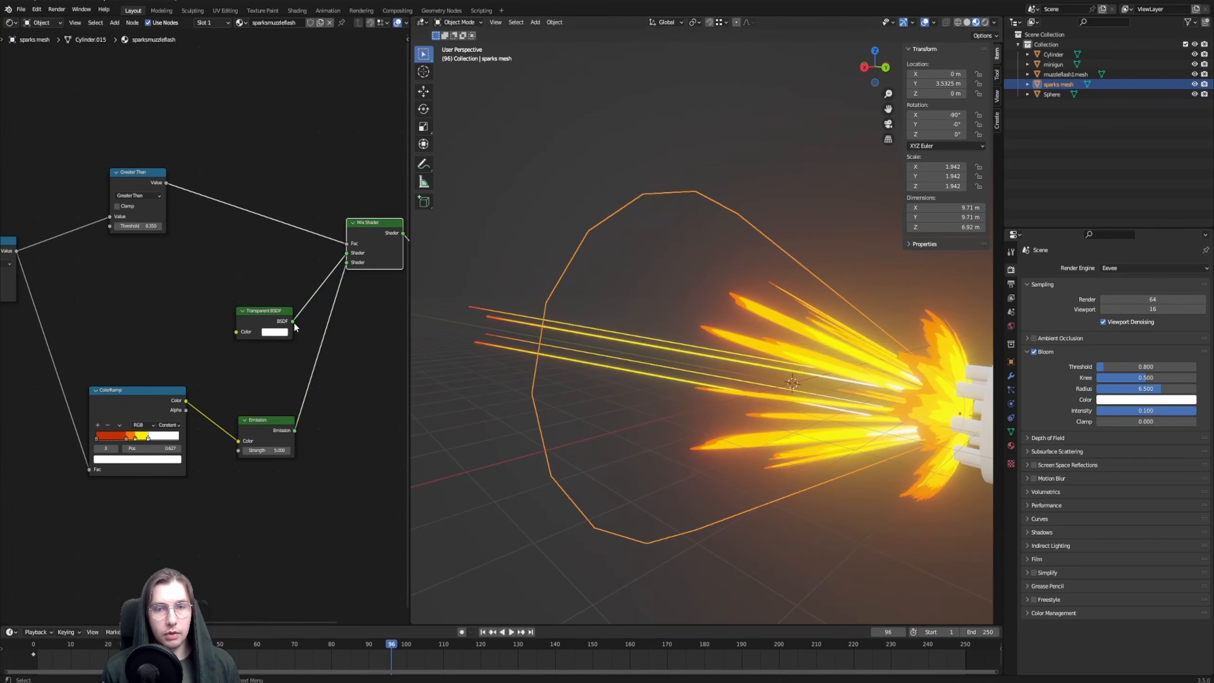
# Preview the Greater Than node's output on the cone and set its Threshold to 0.03
pyautogui.moveTo(114, 306); pyautogui.dragTo(246, 331, button='middle')
pyautogui.scroll(4, 206, 311)
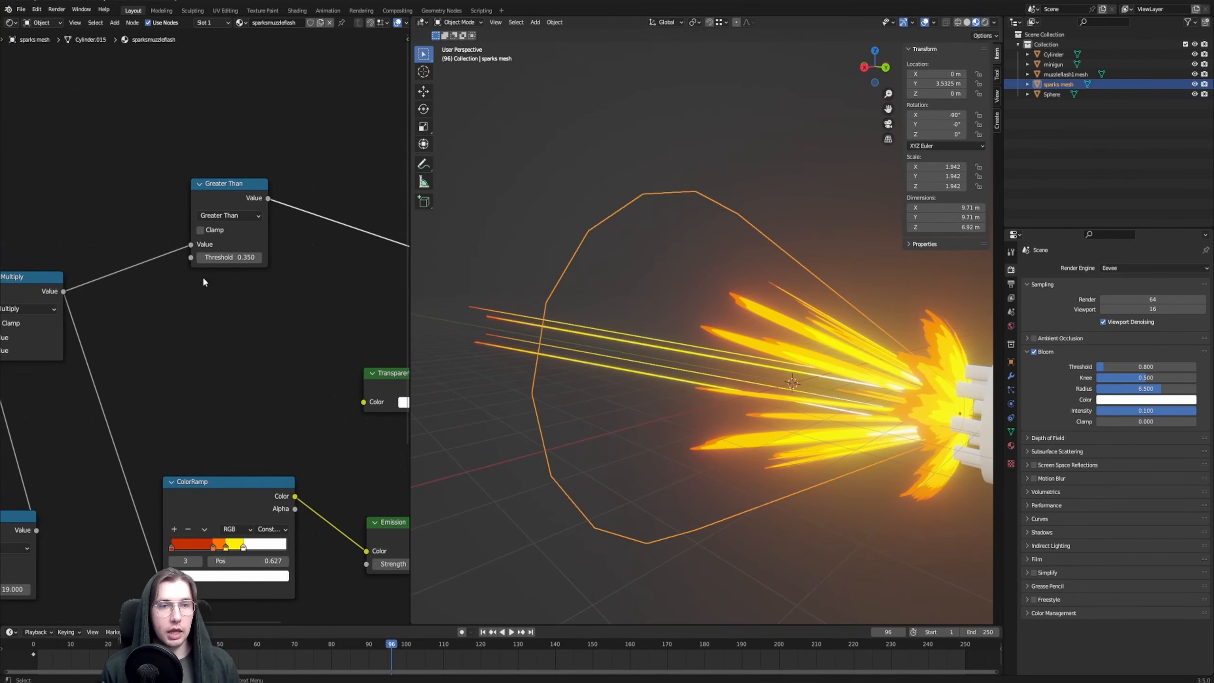
pyautogui.moveTo(244, 185)
pyautogui.mouseDown()
pyautogui.moveTo(301, 184)
pyautogui.moveTo(233, 193)
pyautogui.mouseUp()
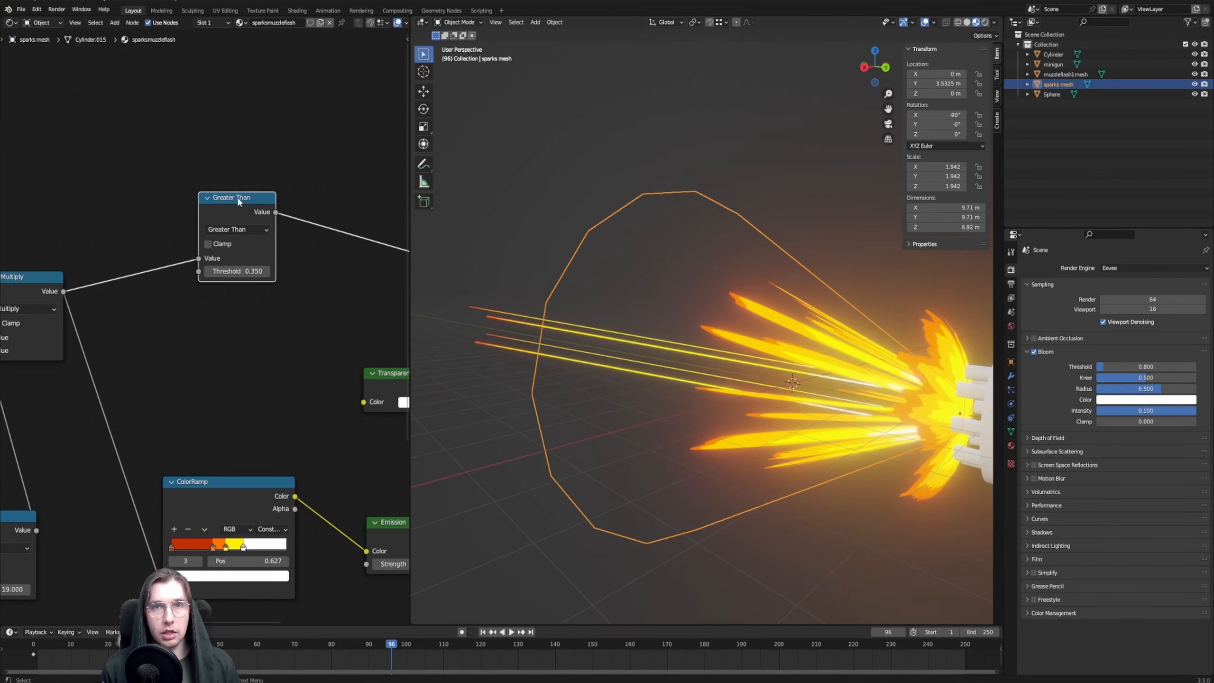
pyautogui.keyDown('ctrl'); pyautogui.keyDown('shift'); pyautogui.click(238, 212); pyautogui.keyUp('shift'); pyautogui.keyUp('ctrl')
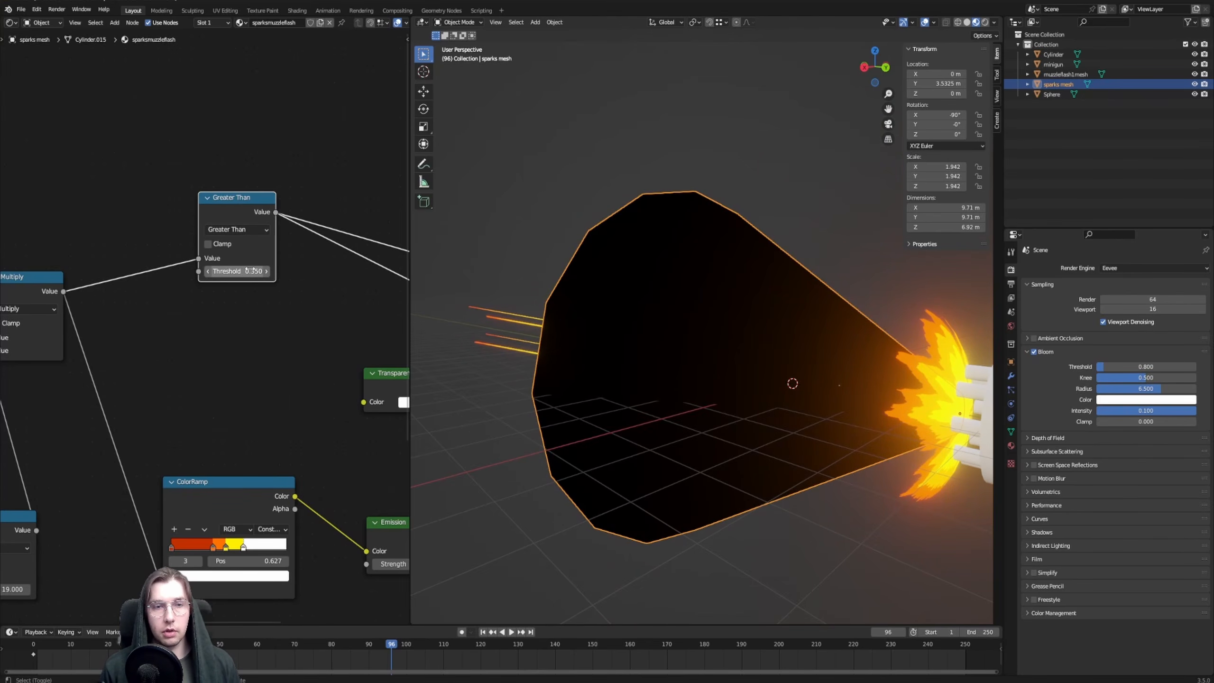
pyautogui.moveTo(237, 271); pyautogui.dragTo(238, 272)
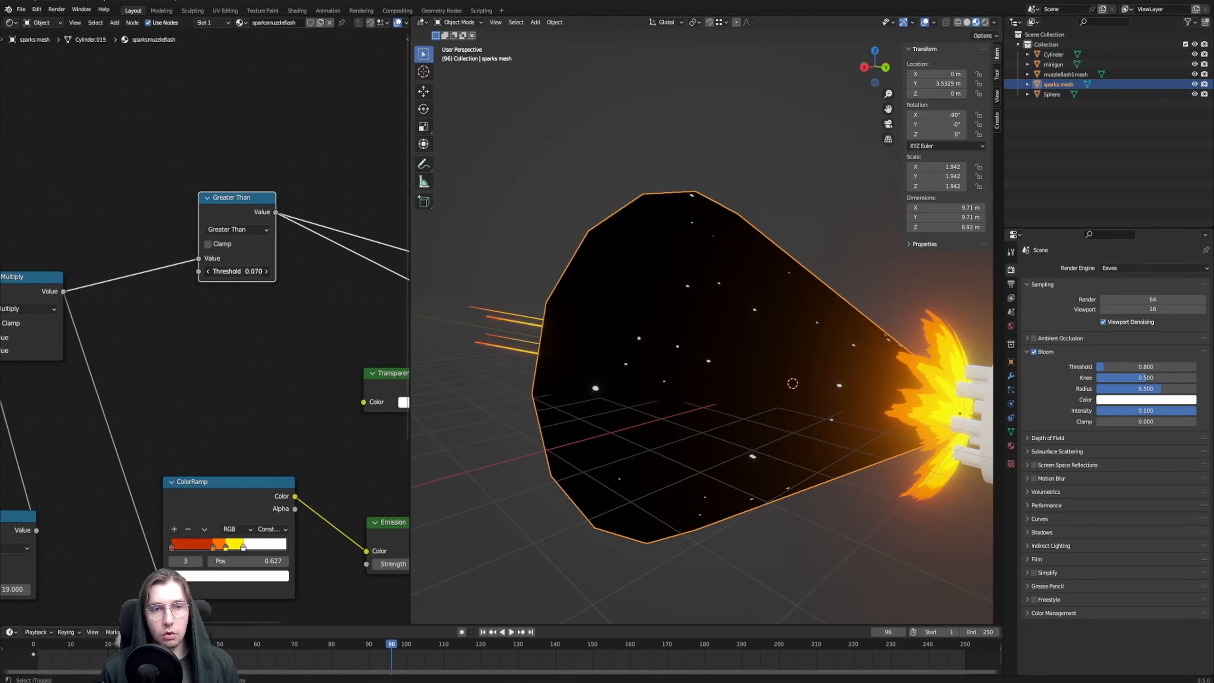
pyautogui.moveTo(405, 344); pyautogui.dragTo(385, 348, button='middle')
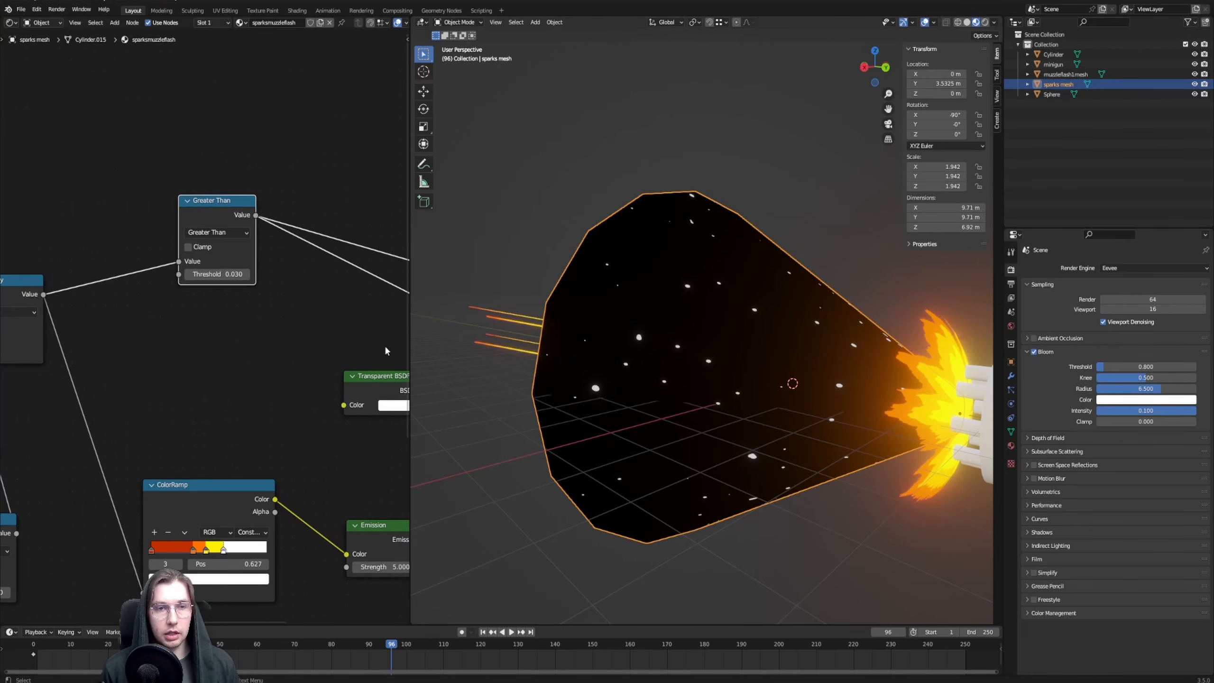
# Switch the preview back to the Mix Shader and inspect the coloured sparks around the muzzle flash
pyautogui.moveTo(625, 348)
pyautogui.mouseDown(button='middle')
pyautogui.moveTo(683, 365)
pyautogui.moveTo(645, 361)
pyautogui.mouseUp(button='middle')
pyautogui.scroll(-2, 255, 297)
pyautogui.keyDown('shift'); pyautogui.moveTo(349, 277); pyautogui.dragTo(161, 241, button='middle'); pyautogui.keyUp('shift')
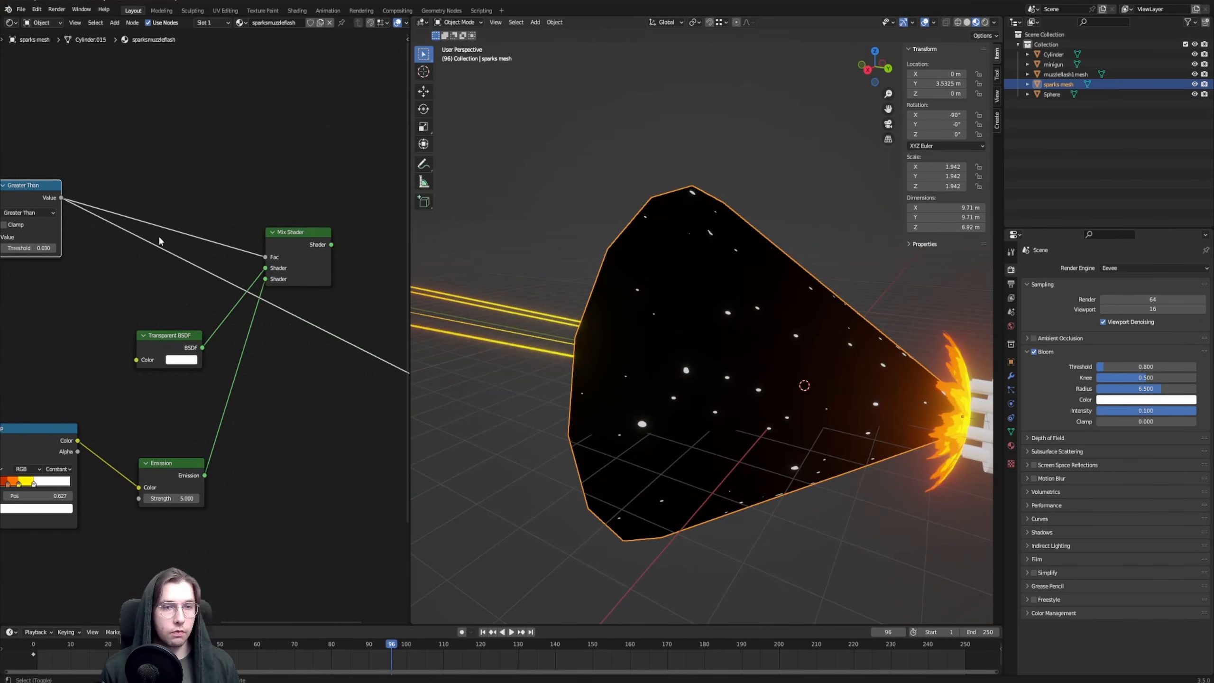
pyautogui.moveTo(330, 201); pyautogui.dragTo(322, 223, button='middle')
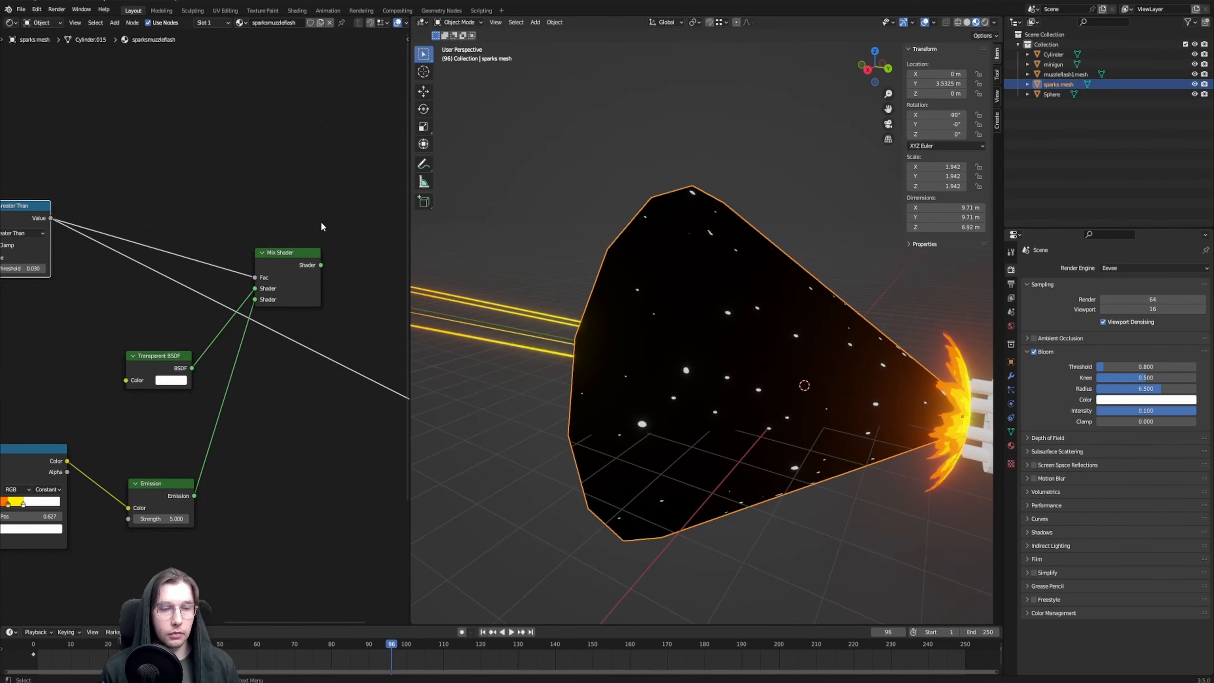
pyautogui.keyDown('ctrl'); pyautogui.keyDown('shift'); pyautogui.click(300, 266); pyautogui.keyUp('shift'); pyautogui.keyUp('ctrl')
pyautogui.moveTo(661, 290)
pyautogui.mouseDown(button='middle')
pyautogui.moveTo(699, 256)
pyautogui.moveTo(605, 354)
pyautogui.moveTo(672, 319)
pyautogui.moveTo(752, 307)
pyautogui.moveTo(602, 427)
pyautogui.moveTo(584, 405)
pyautogui.mouseUp(button='middle')
# Shift the ColorRamp's orange stop near the start and yellow stop to 0.245, and delete the white stop
pyautogui.scroll(3, 643, 342)
pyautogui.moveTo(37, 408); pyautogui.dragTo(320, 288, button='middle')
pyautogui.scroll(7, 282, 430)
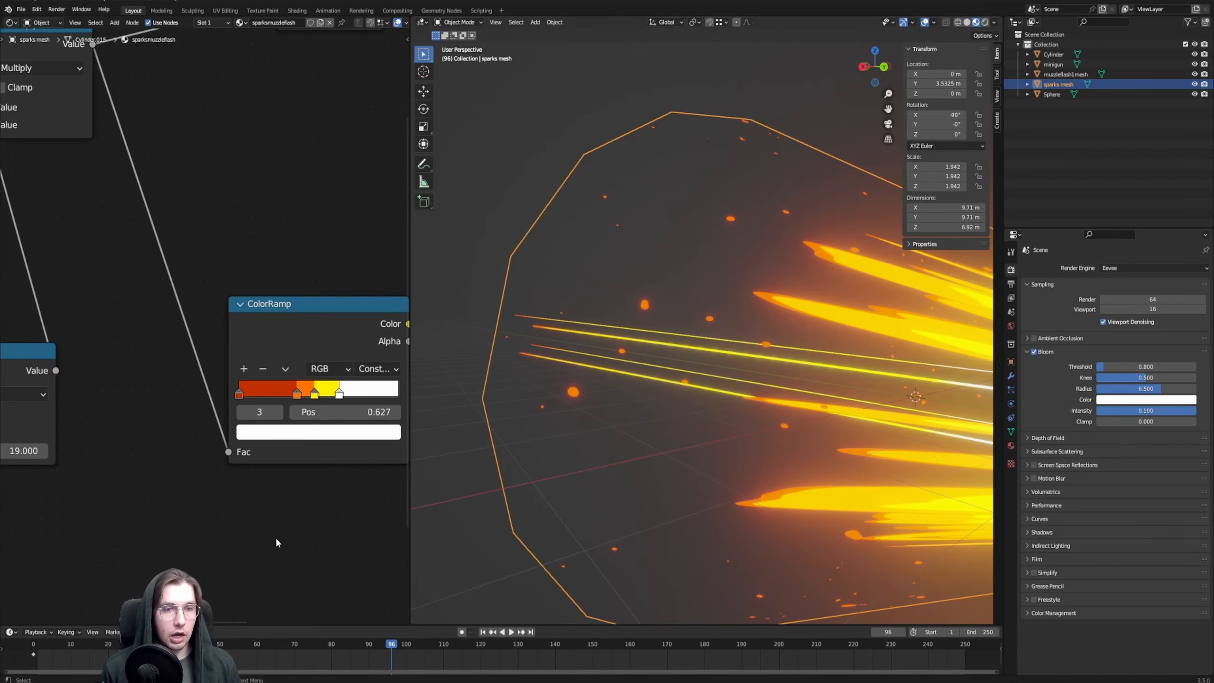
pyautogui.moveTo(311, 542); pyautogui.dragTo(295, 524, button='middle')
pyautogui.scroll(1, 263, 409)
pyautogui.moveTo(291, 383); pyautogui.dragTo(254, 379)
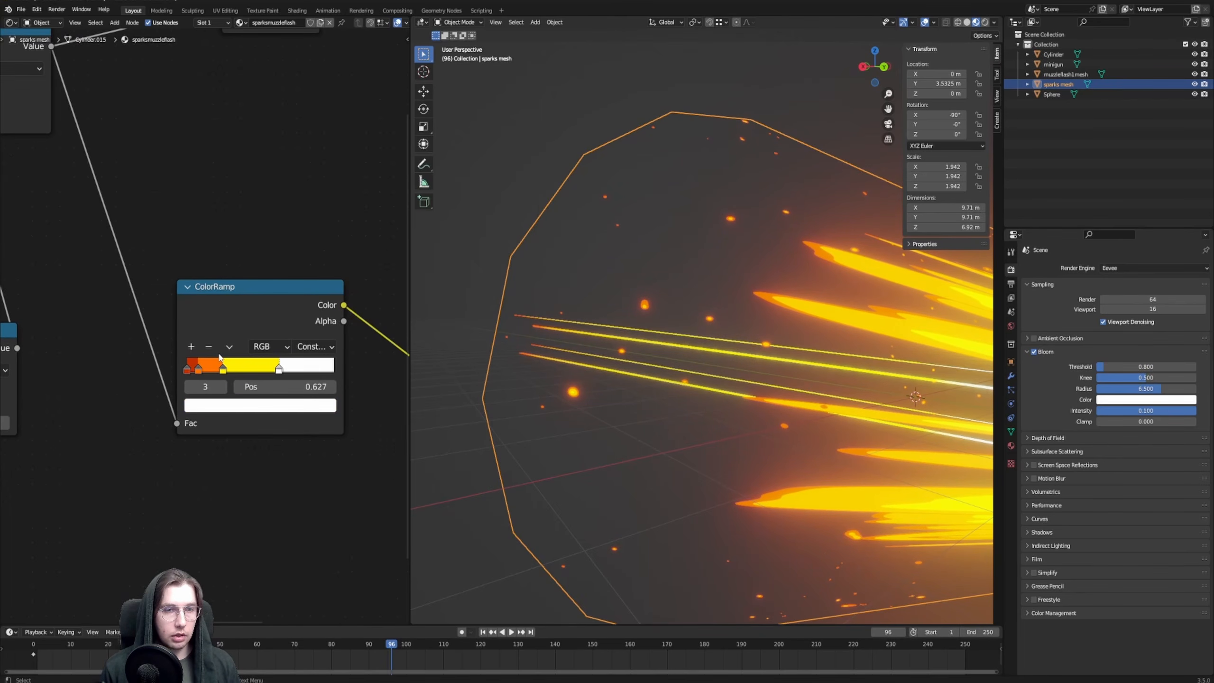
pyautogui.click(209, 347)
pyautogui.scroll(-5, 701, 304)
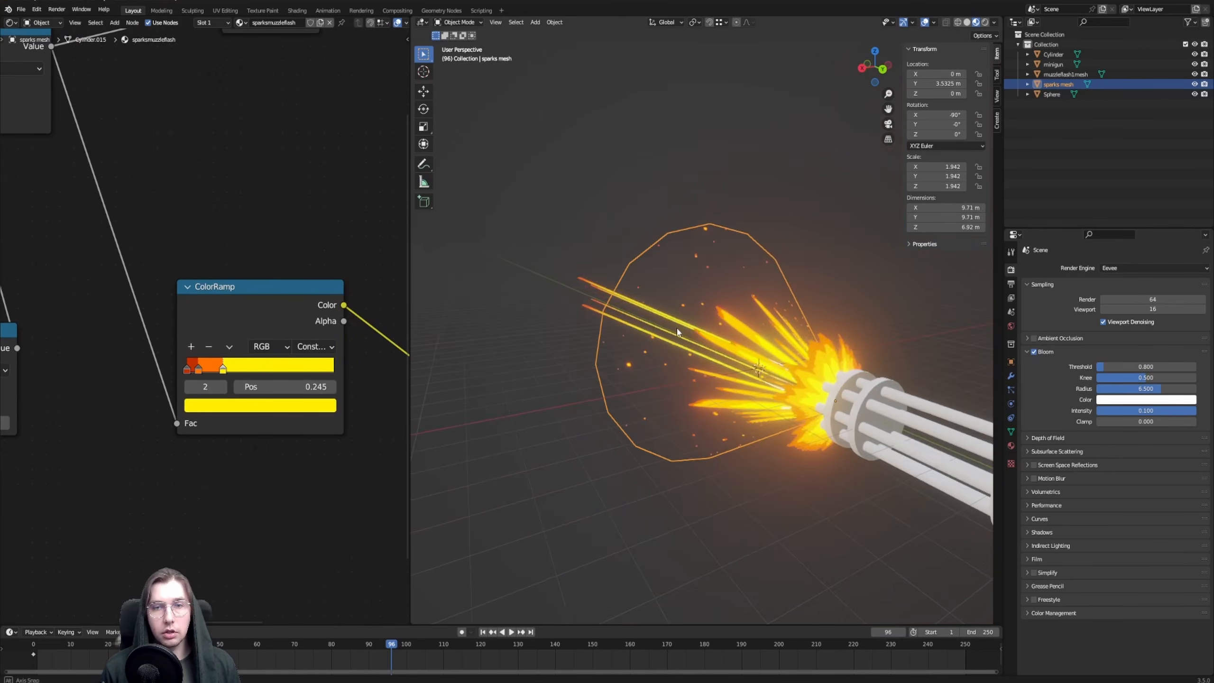
# Adjust the Value node feeding the gradient's Divide node and check how far the sparks reach along the cone
pyautogui.moveTo(662, 354); pyautogui.dragTo(629, 359, button='middle')
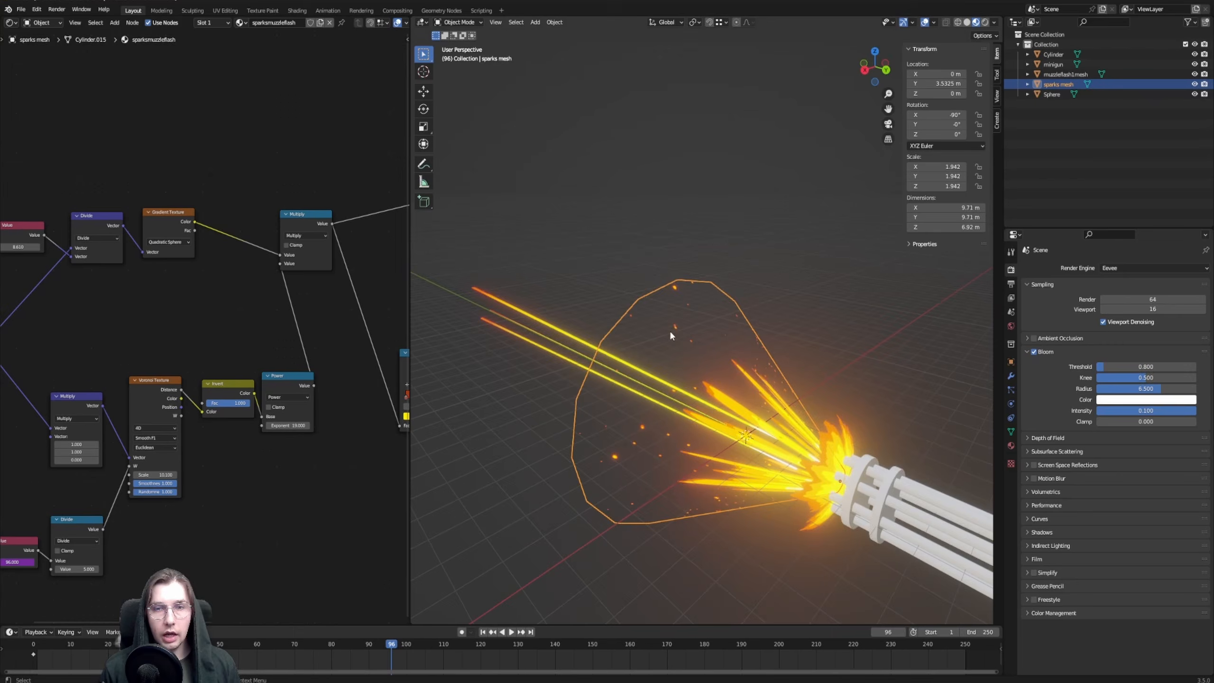
pyautogui.scroll(5, 670, 330)
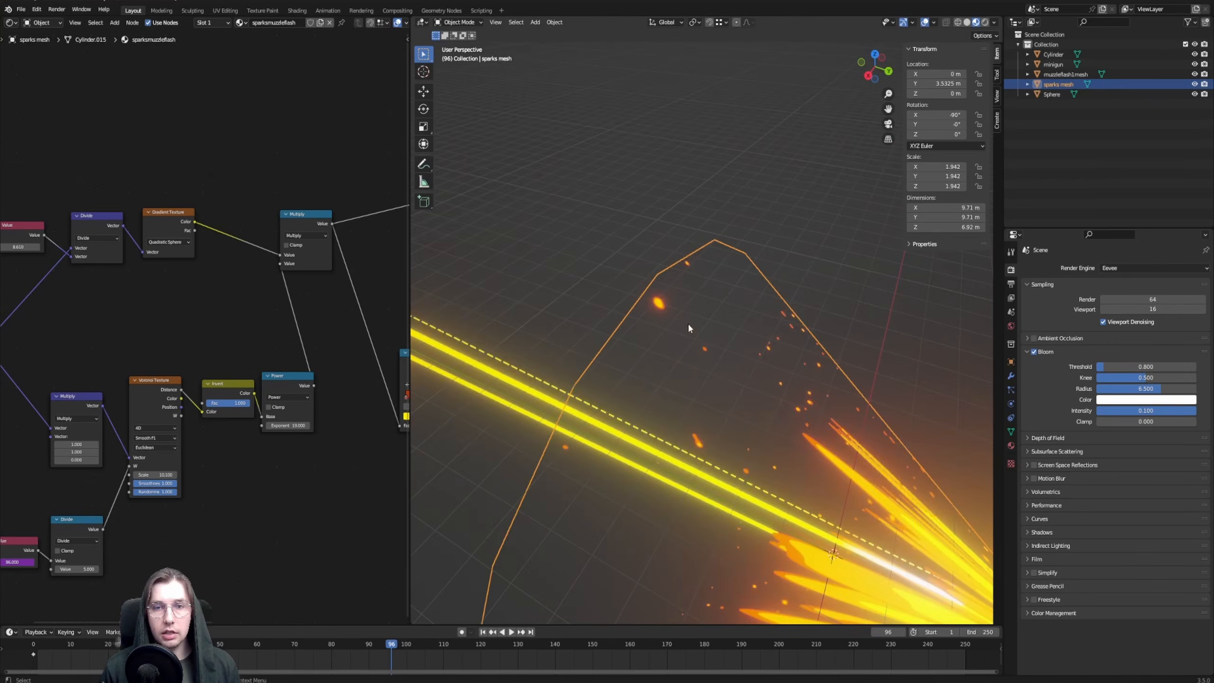
pyautogui.scroll(2, 674, 309)
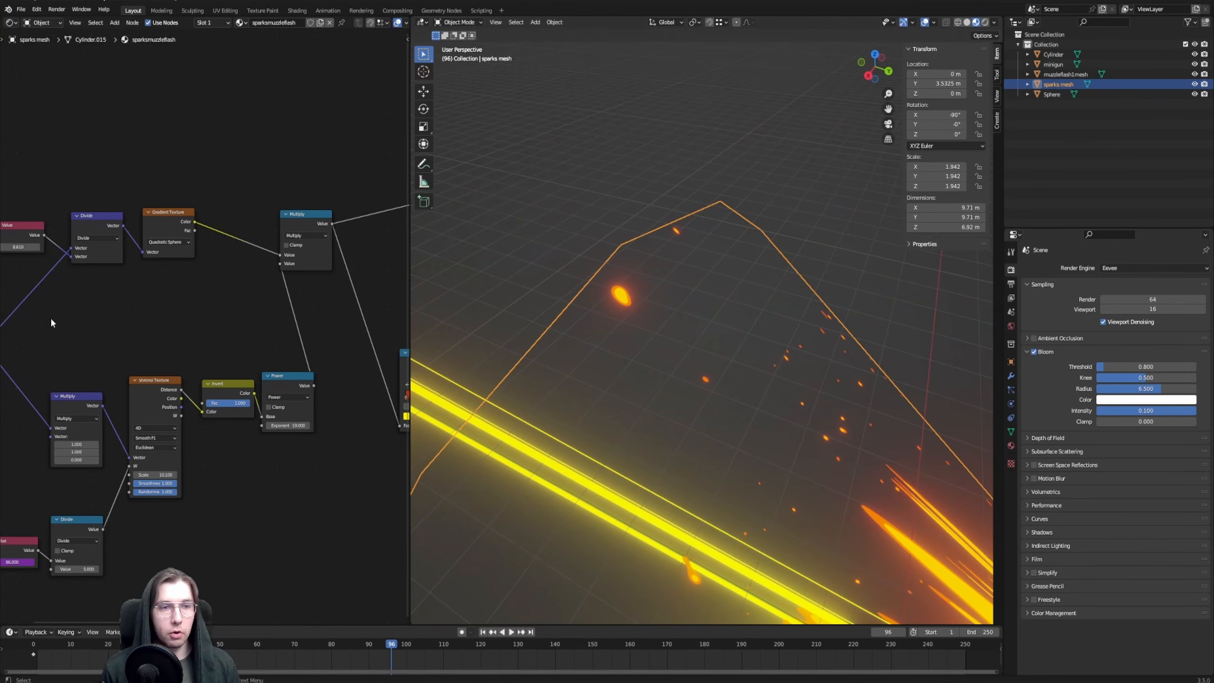
pyautogui.moveTo(27, 262); pyautogui.dragTo(122, 272, button='middle')
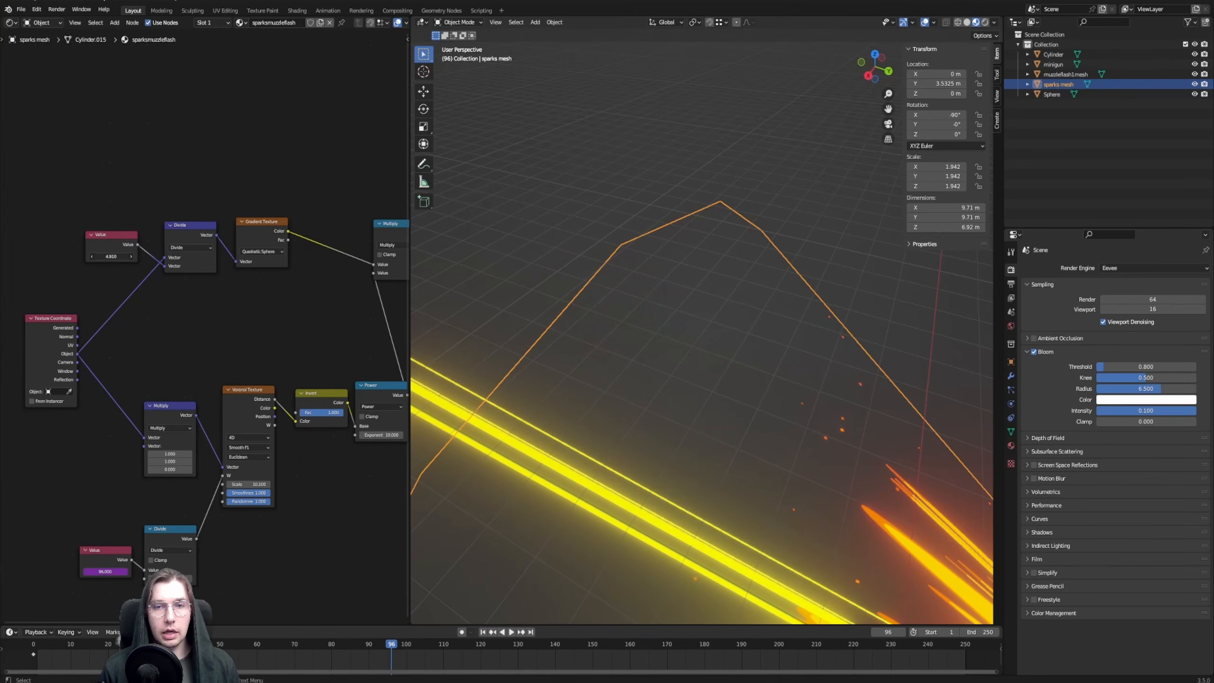
pyautogui.scroll(-5, 600, 296)
pyautogui.moveTo(600, 296); pyautogui.dragTo(618, 262, button='middle')
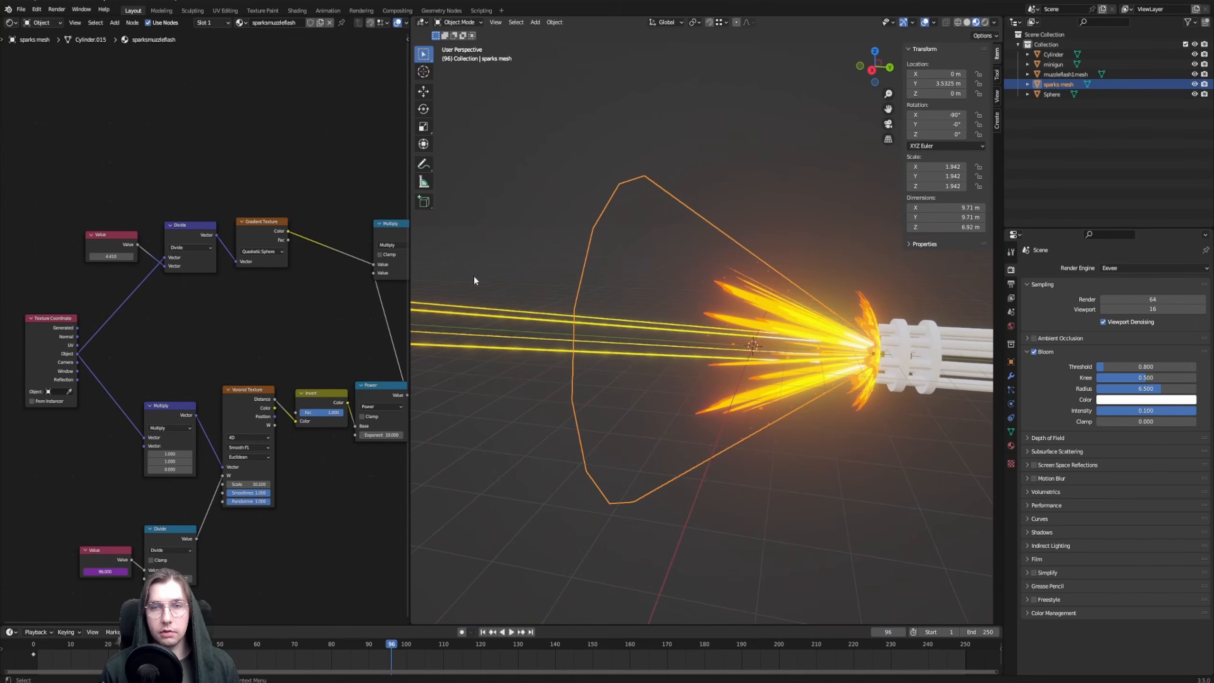
pyautogui.click(482, 244)
pyautogui.moveTo(726, 179)
pyautogui.mouseDown(button='middle')
pyautogui.moveTo(674, 205)
pyautogui.moveTo(738, 166)
pyautogui.moveTo(719, 165)
pyautogui.mouseUp(button='middle')
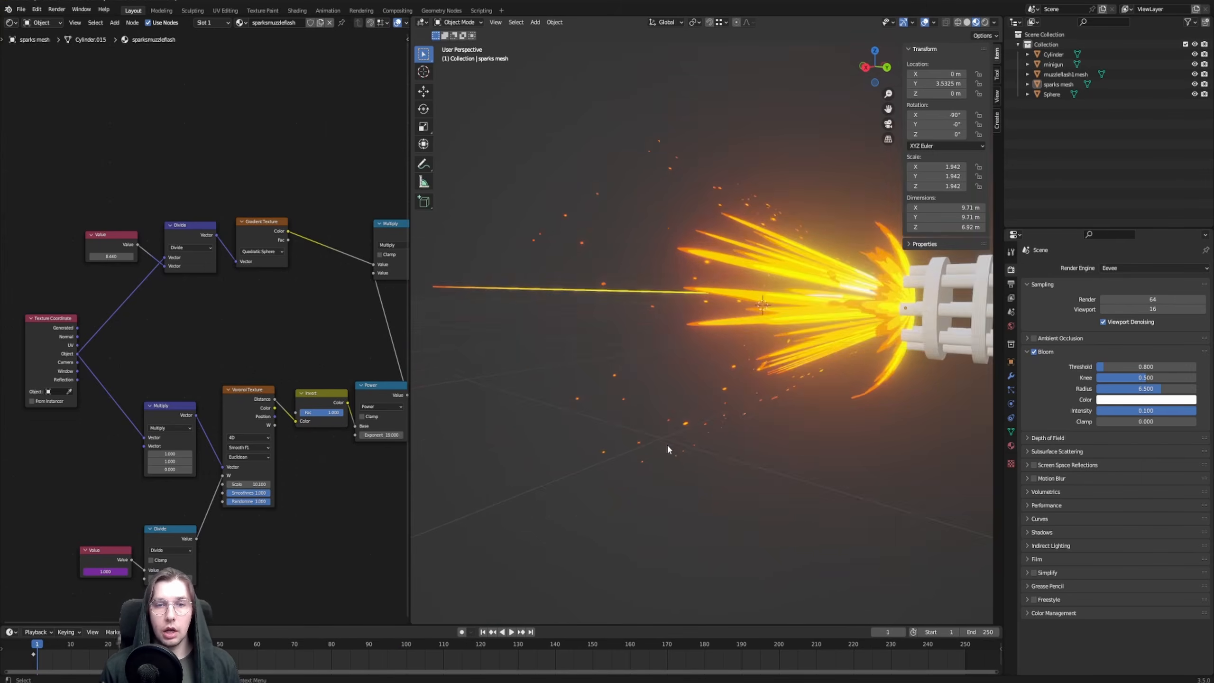
# Play the animation from frame 1, examine the moving sparks around the muzzle flash, and stop playback
pyautogui.moveTo(667, 445); pyautogui.dragTo(487, 639, button='middle')
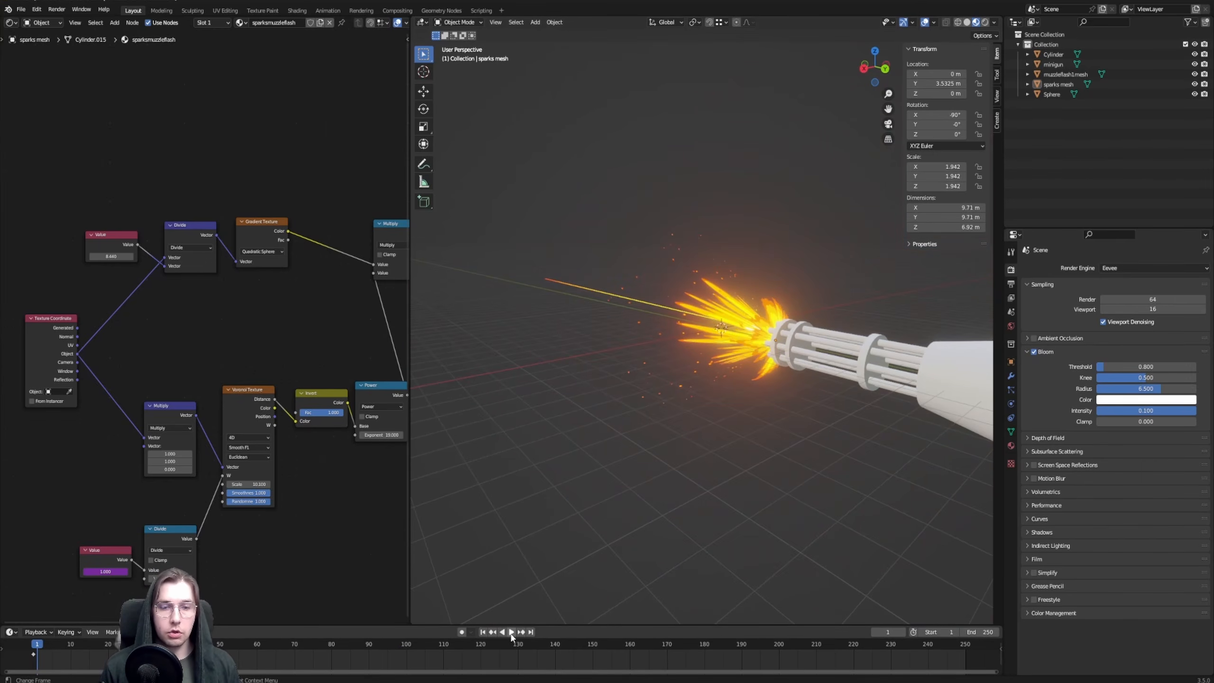
pyautogui.click(511, 633)
pyautogui.scroll(3, 755, 287)
pyautogui.moveTo(770, 266); pyautogui.dragTo(740, 260, button='middle')
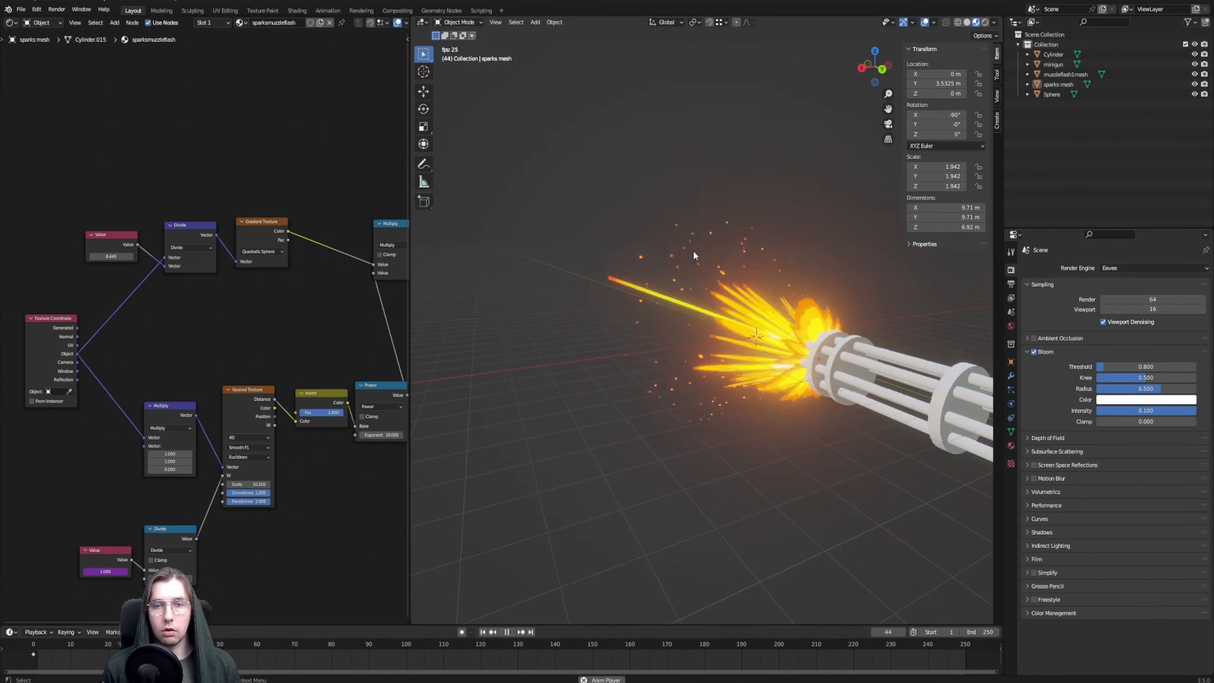
pyautogui.scroll(4, 678, 258)
pyautogui.moveTo(317, 333); pyautogui.dragTo(235, 332, button='middle')
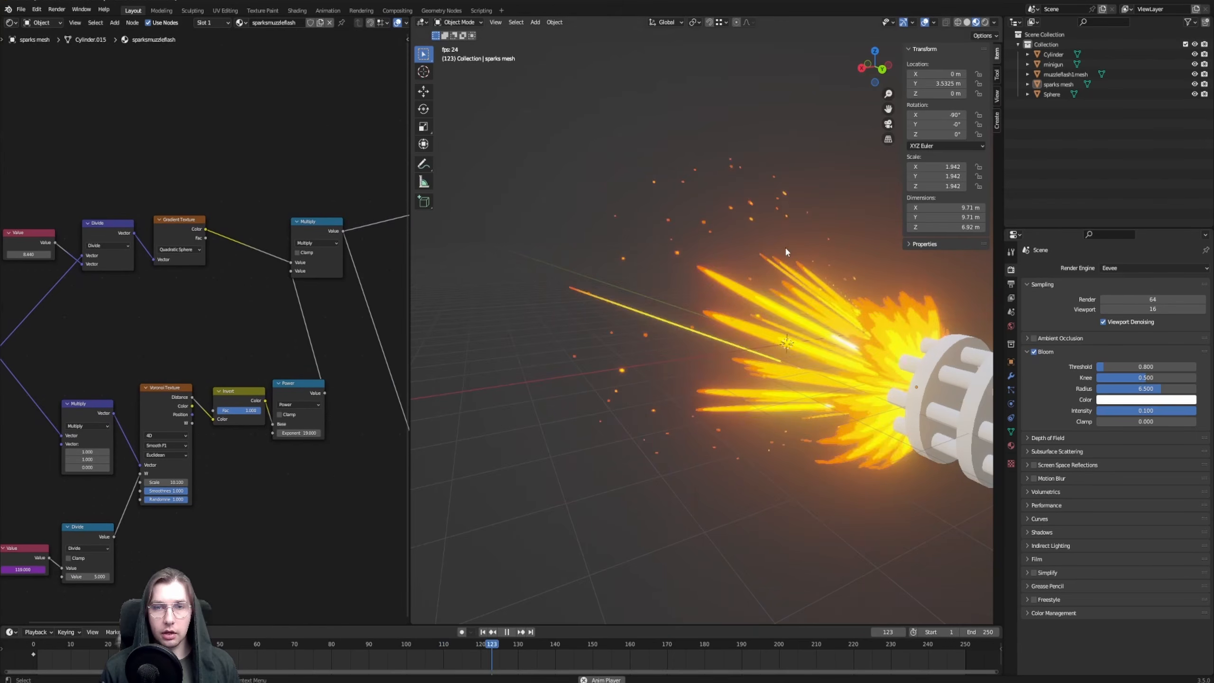
pyautogui.click(507, 632)
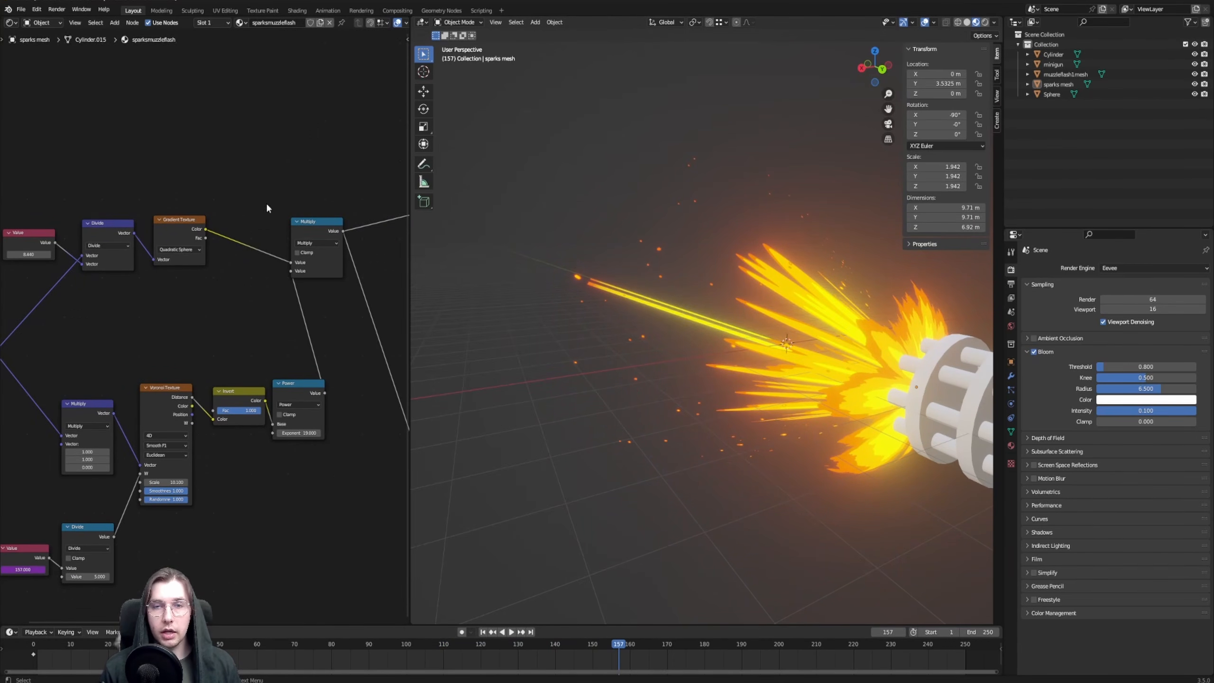
# Try a Greater Than Threshold of 0.18 and check the sparks around the muzzle flash
pyautogui.moveTo(326, 128); pyautogui.dragTo(106, 179, button='middle')
pyautogui.scroll(2, 218, 296)
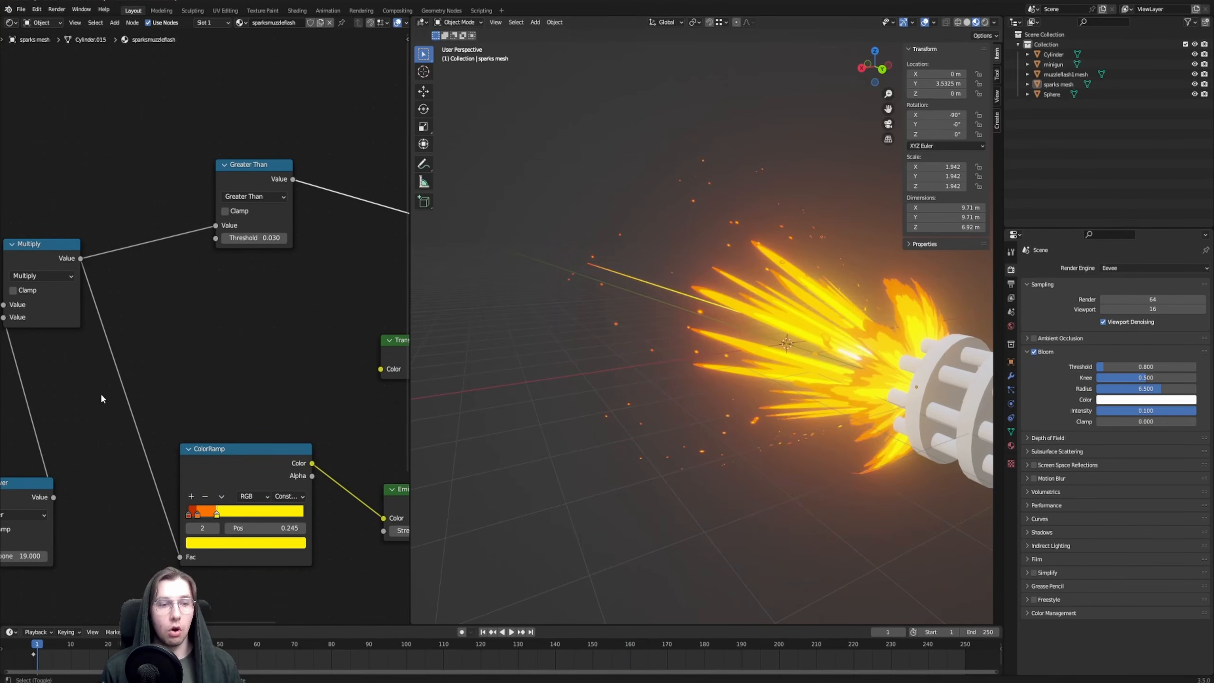
# Preview the Power node's output on the cone and set its Exponent to 31.18
pyautogui.moveTo(101, 395); pyautogui.dragTo(372, 251, button='middle')
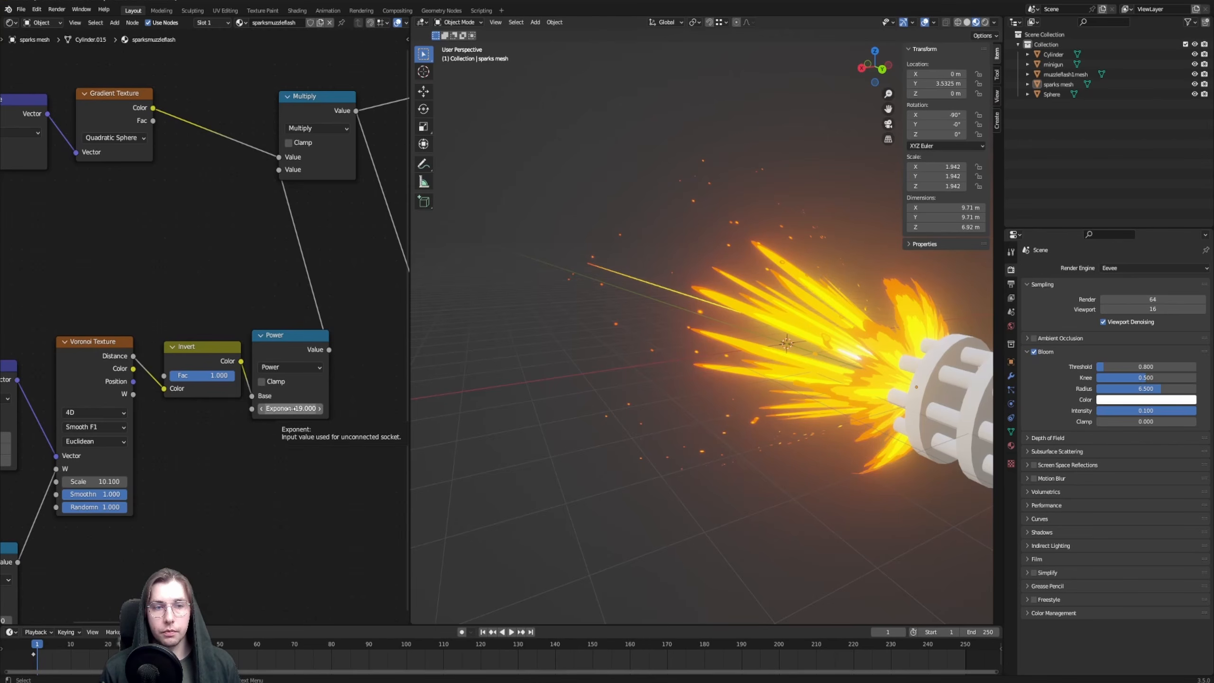
pyautogui.keyDown('ctrl'); pyautogui.keyDown('shift'); pyautogui.click(294, 378); pyautogui.keyUp('shift'); pyautogui.keyUp('ctrl')
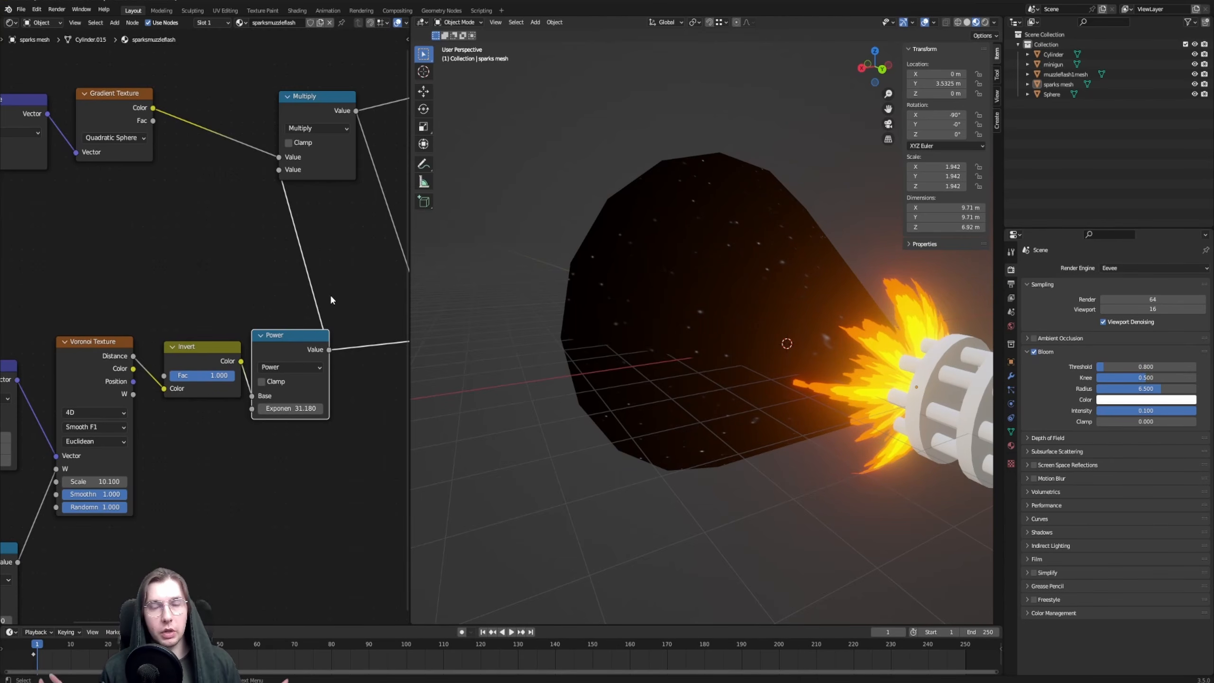
pyautogui.moveTo(415, 228)
pyautogui.mouseDown(button='middle')
pyautogui.moveTo(890, 257)
pyautogui.moveTo(431, 228)
pyautogui.mouseUp(button='middle')
# Restore the Mix Shader's output as the material's surface and frame the minigun muzzle
pyautogui.moveTo(319, 215); pyautogui.dragTo(133, 348, button='middle')
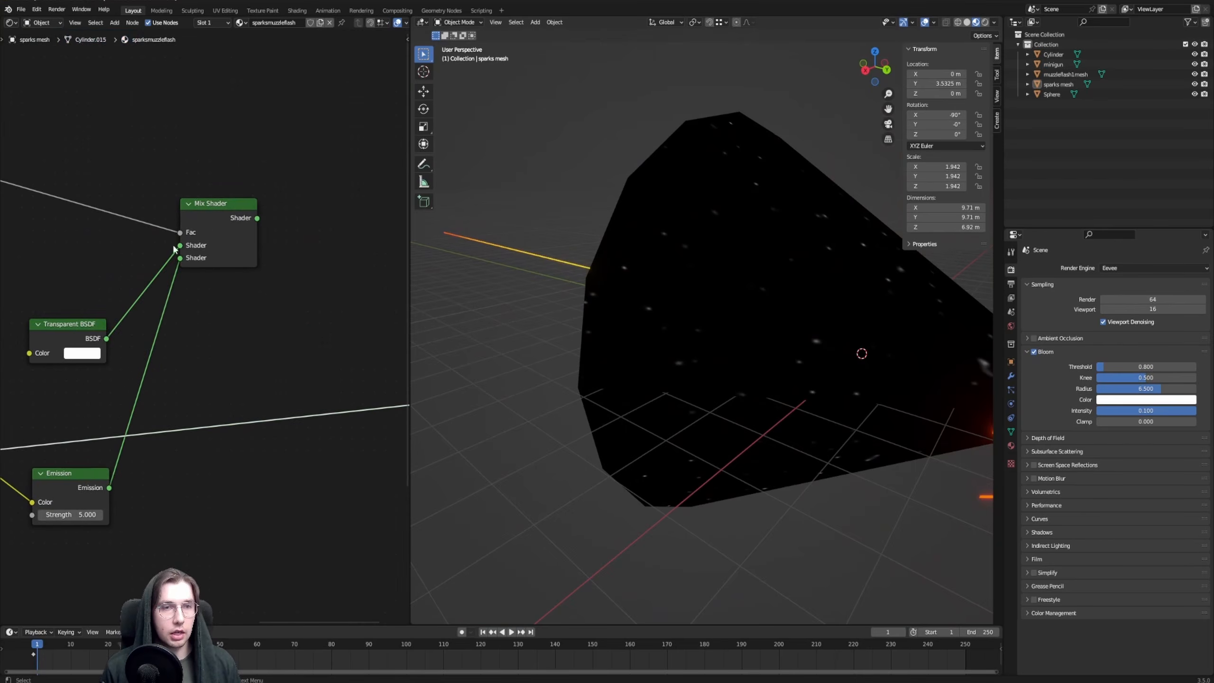
pyautogui.keyDown('ctrl'); pyautogui.keyDown('shift'); pyautogui.click(206, 229); pyautogui.keyUp('shift'); pyautogui.keyUp('ctrl')
pyautogui.scroll(-2, 669, 261)
pyautogui.moveTo(741, 256); pyautogui.dragTo(705, 356, button='middle')
# Play the animation and examine the finished sparks, flash and bullet trails from several angles
pyautogui.click(511, 631)
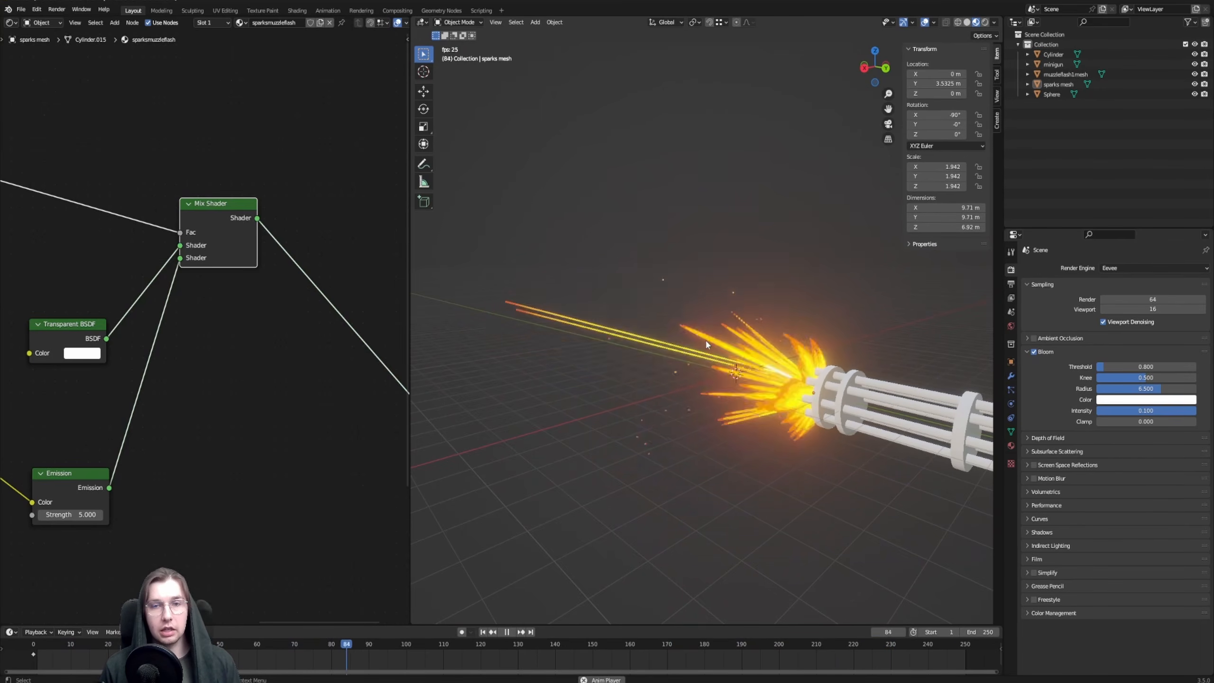
pyautogui.keyDown('shift'); pyautogui.moveTo(714, 316); pyautogui.dragTo(691, 339, button='middle'); pyautogui.keyUp('shift')
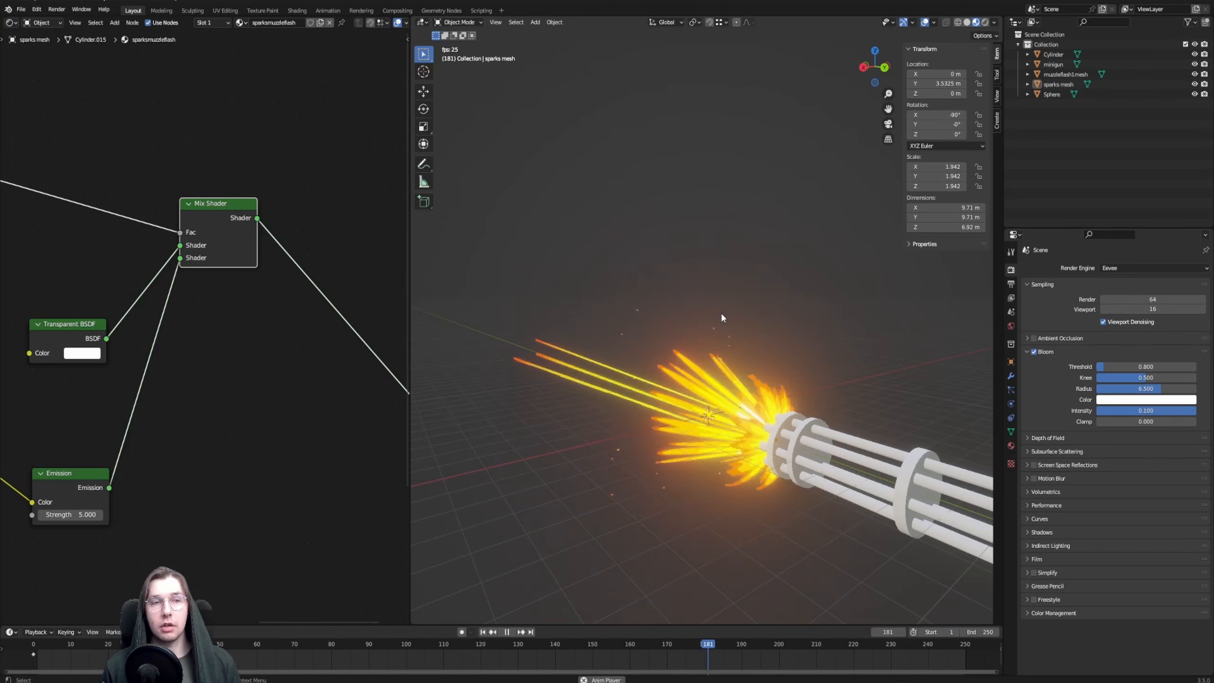
pyautogui.moveTo(708, 324); pyautogui.dragTo(749, 351, button='middle')
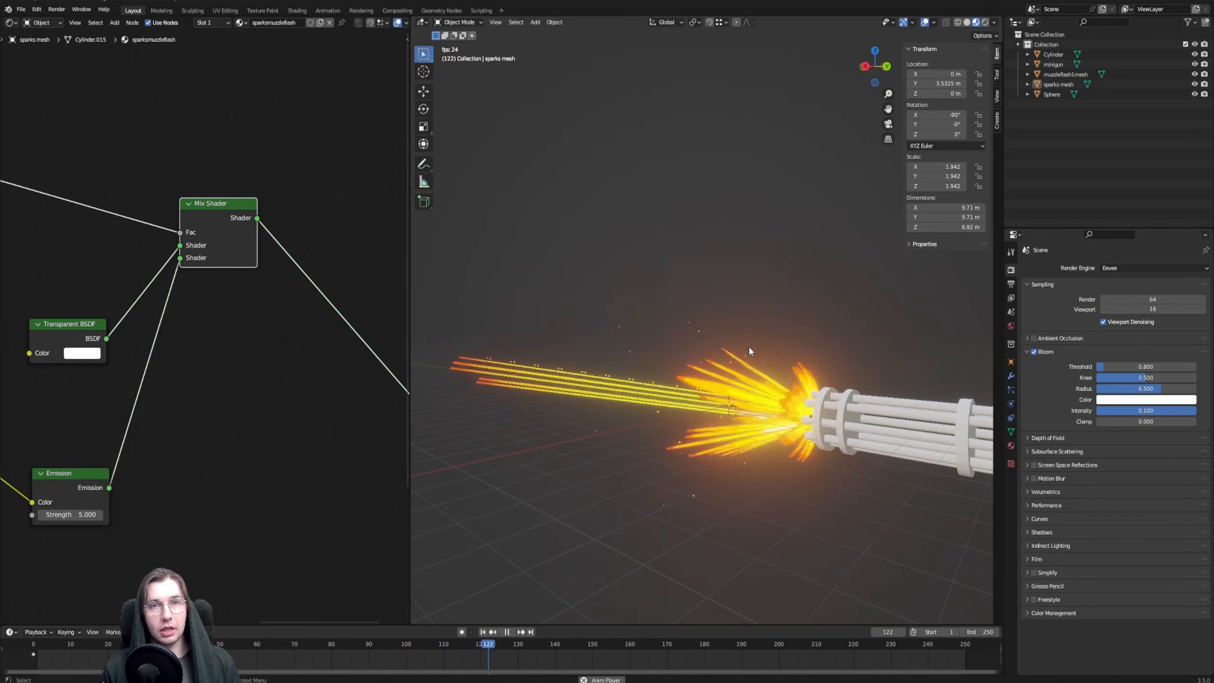
pyautogui.moveTo(673, 340); pyautogui.dragTo(684, 343, button='middle')
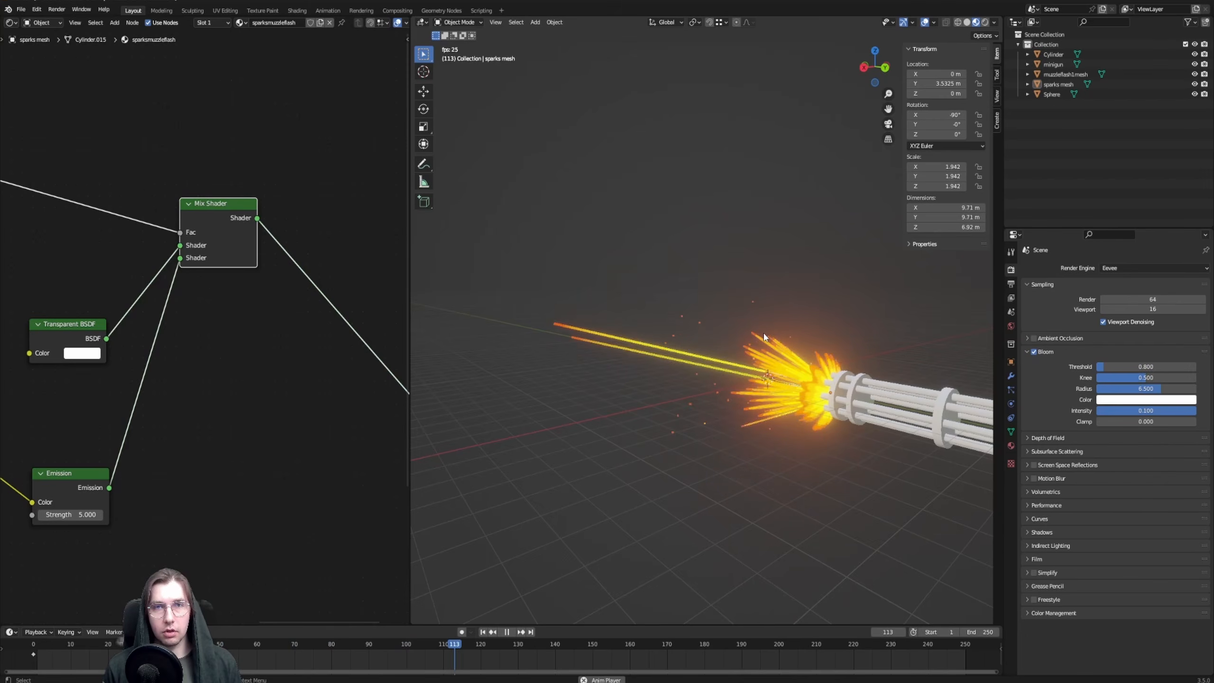
pyautogui.keyDown('shift'); pyautogui.moveTo(764, 332); pyautogui.dragTo(712, 325, button='middle'); pyautogui.keyUp('shift')
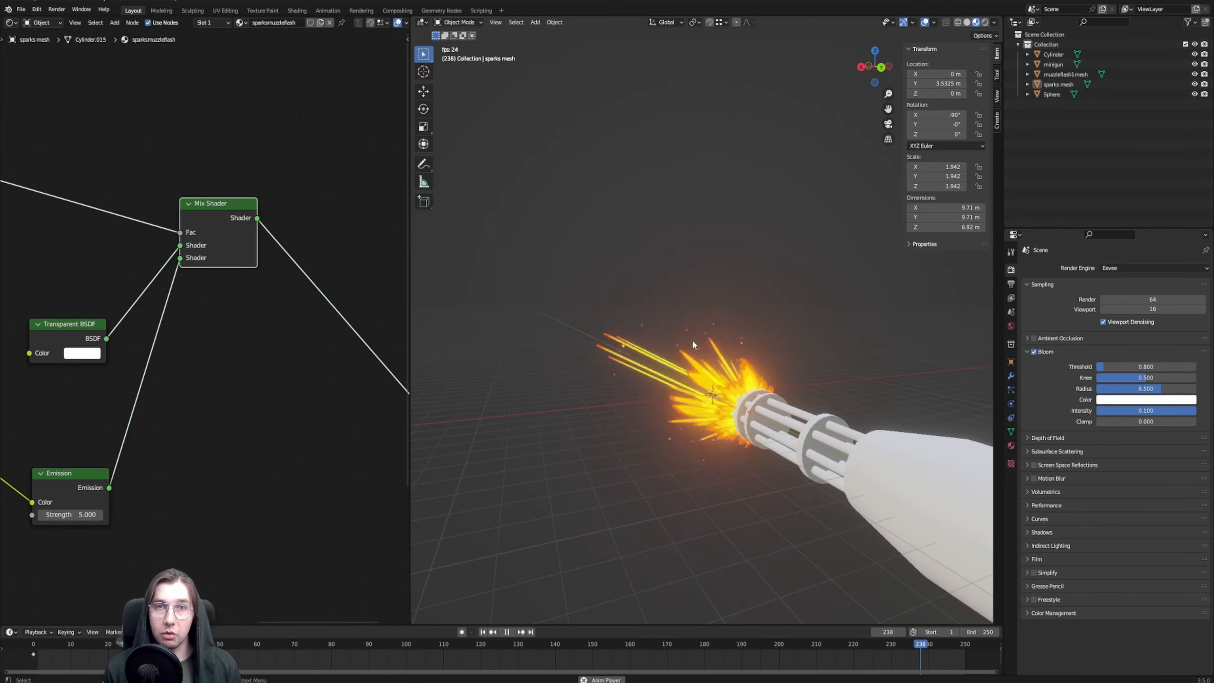